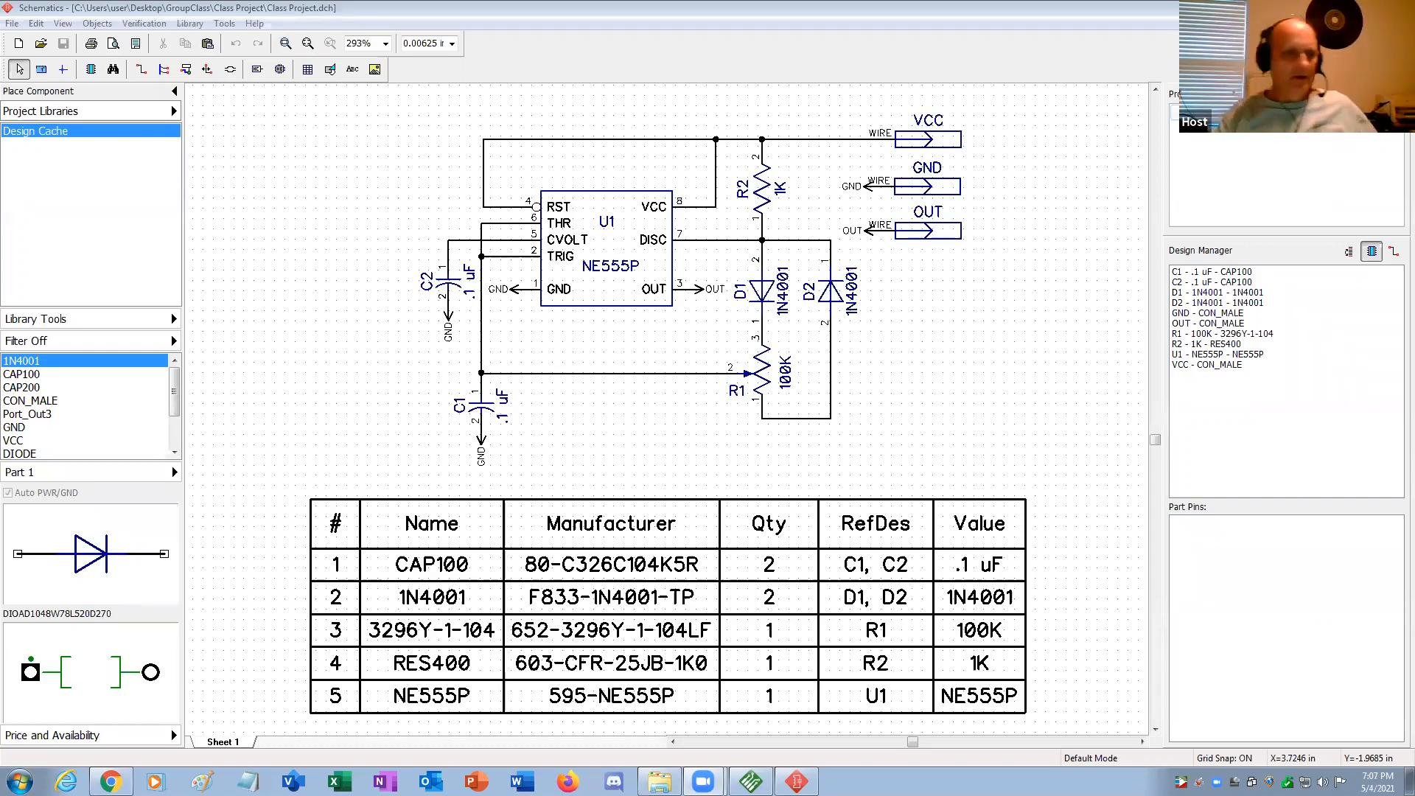
{"action": "key", "text": "alt+Tab"}
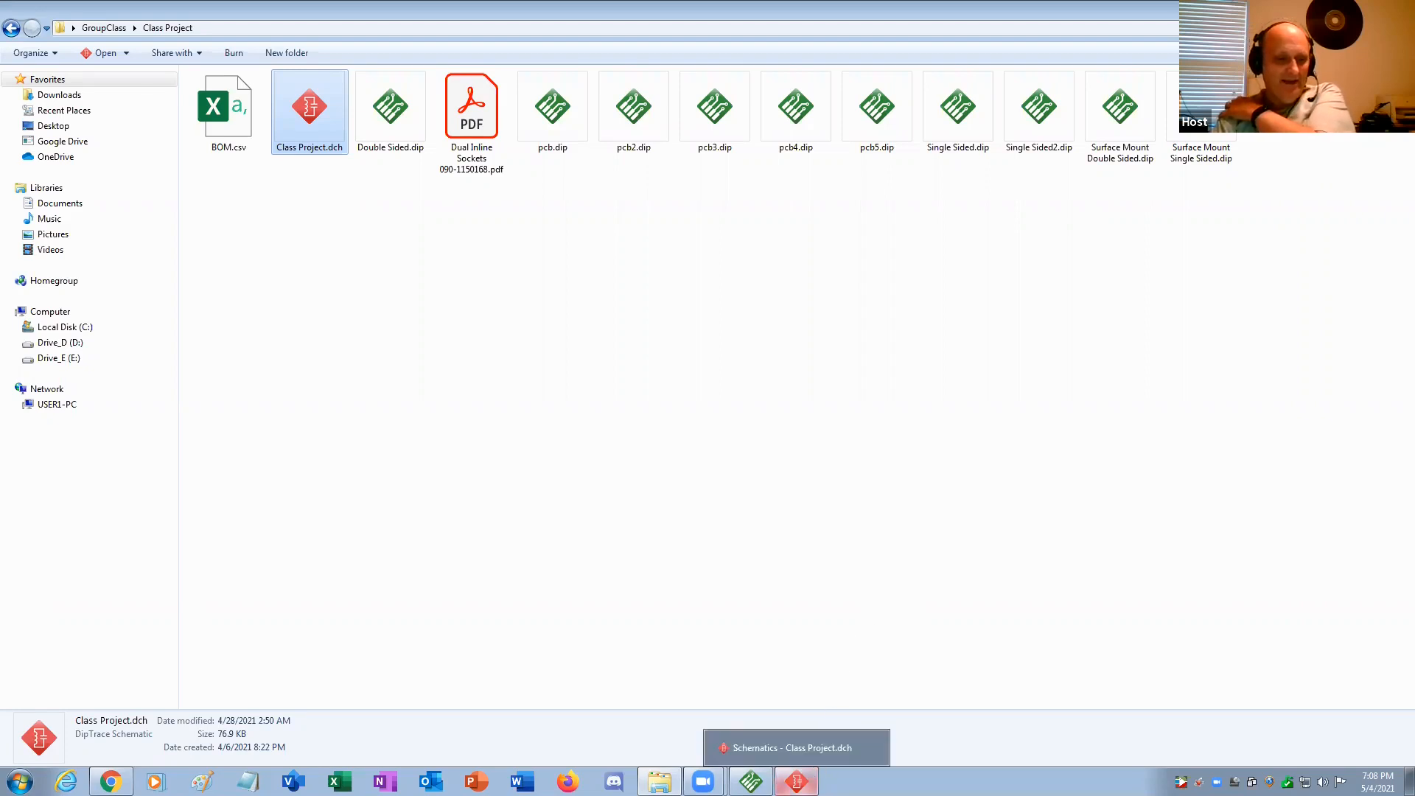
{"action": "left_click", "coordinate": [761, 772]}
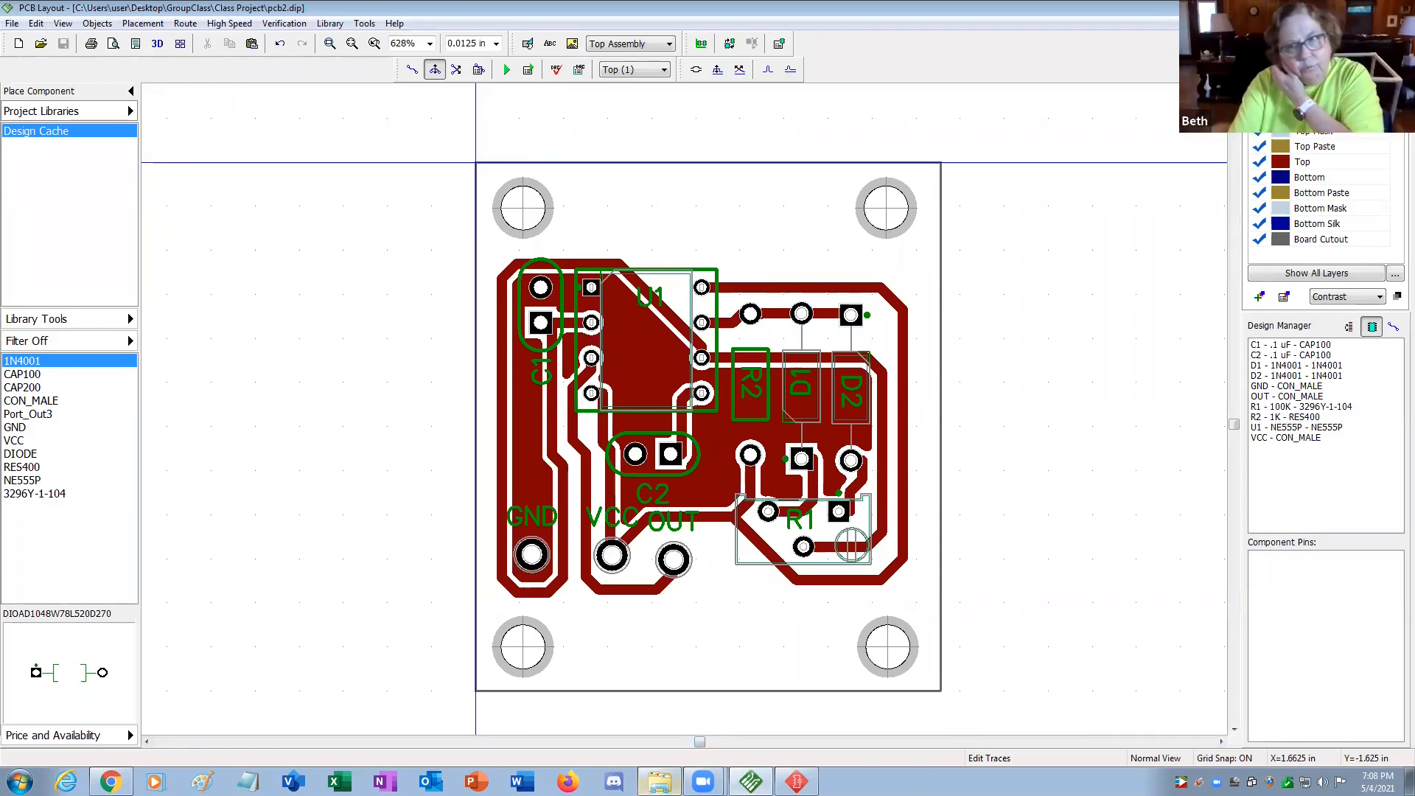
{"action": "left_click", "coordinate": [660, 782]}
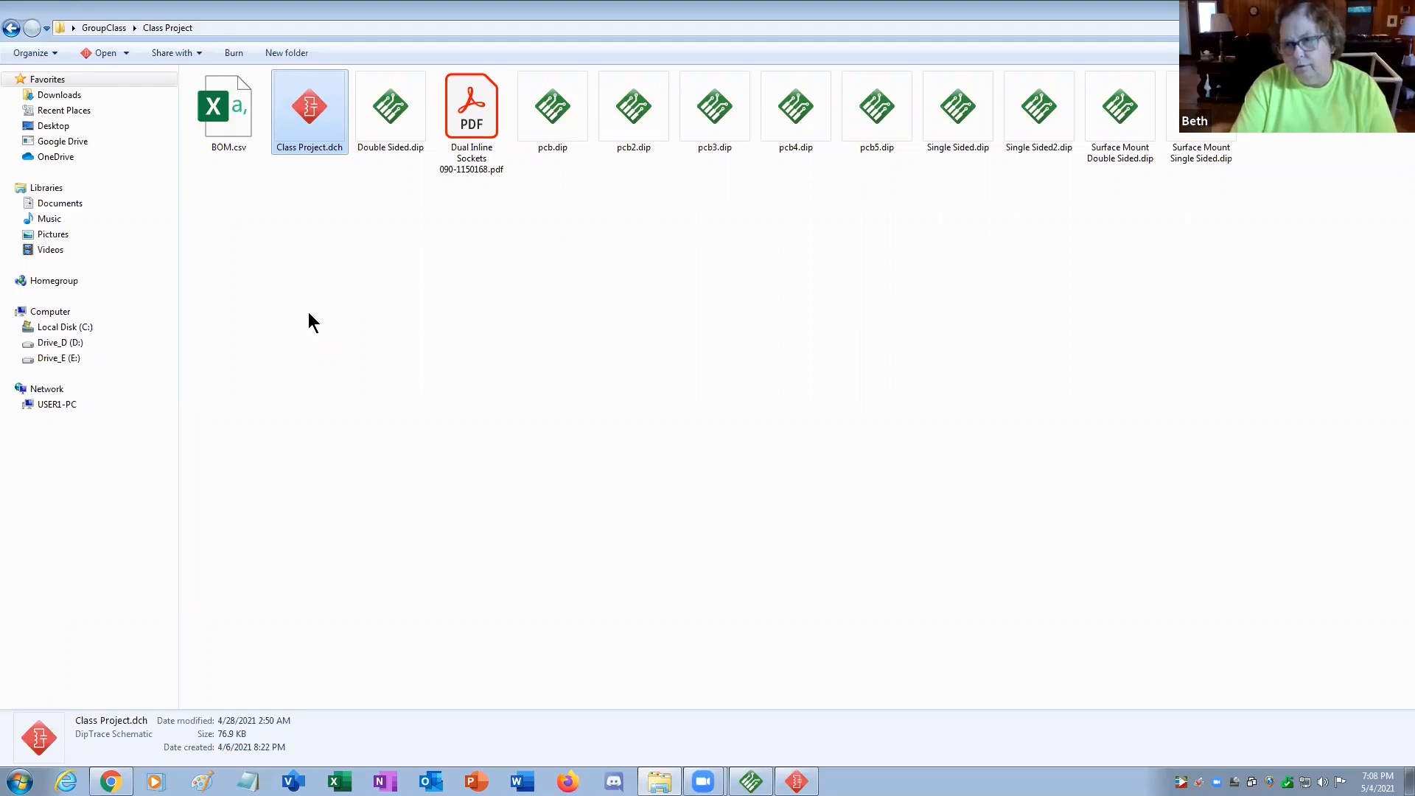
{"action": "left_click", "coordinate": [750, 782]}
{"action": "left_click", "coordinate": [796, 781]}
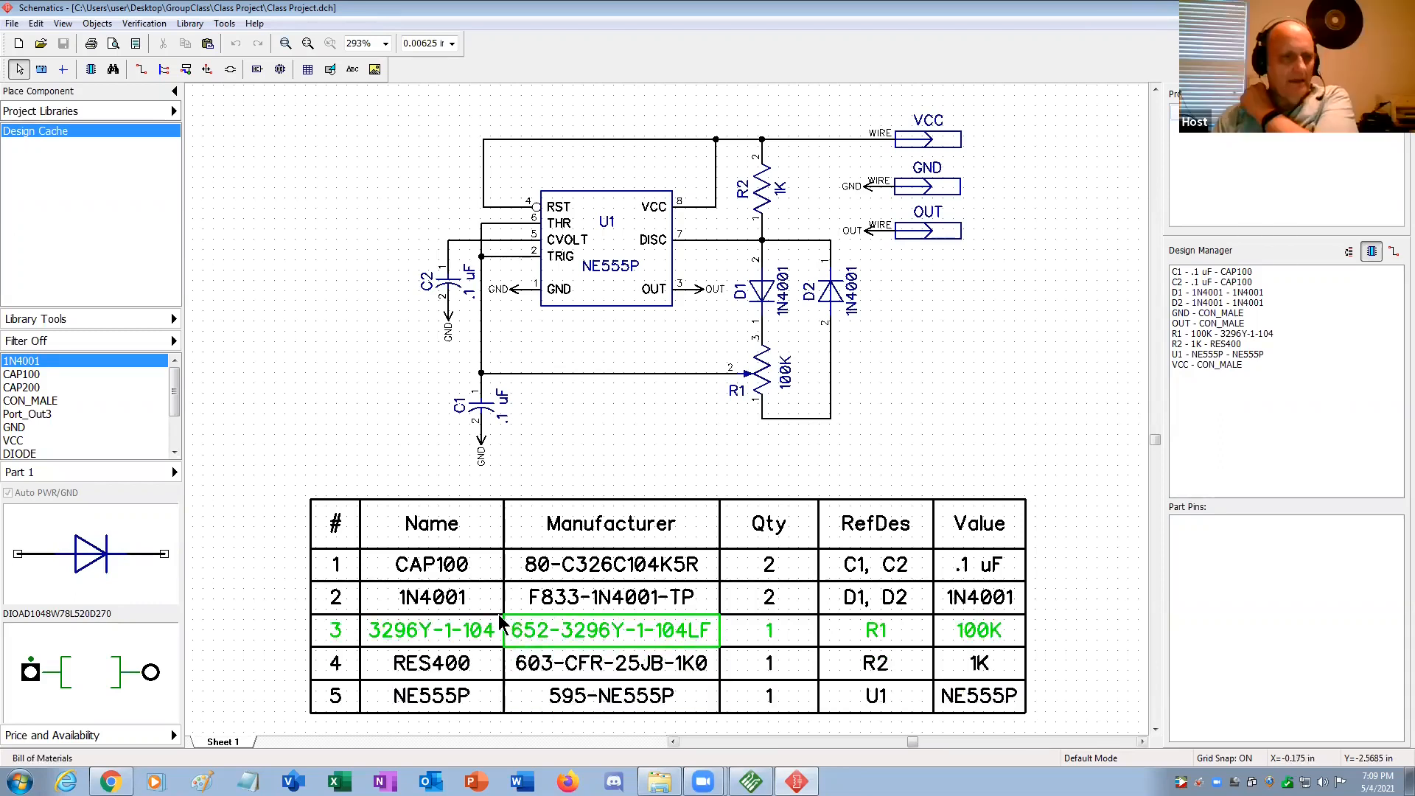
Check the manufacturer part number cell of the CAP100 row in the bill of materials table, leaving it unedited.
{"action": "double_click", "coordinate": [539, 569]}
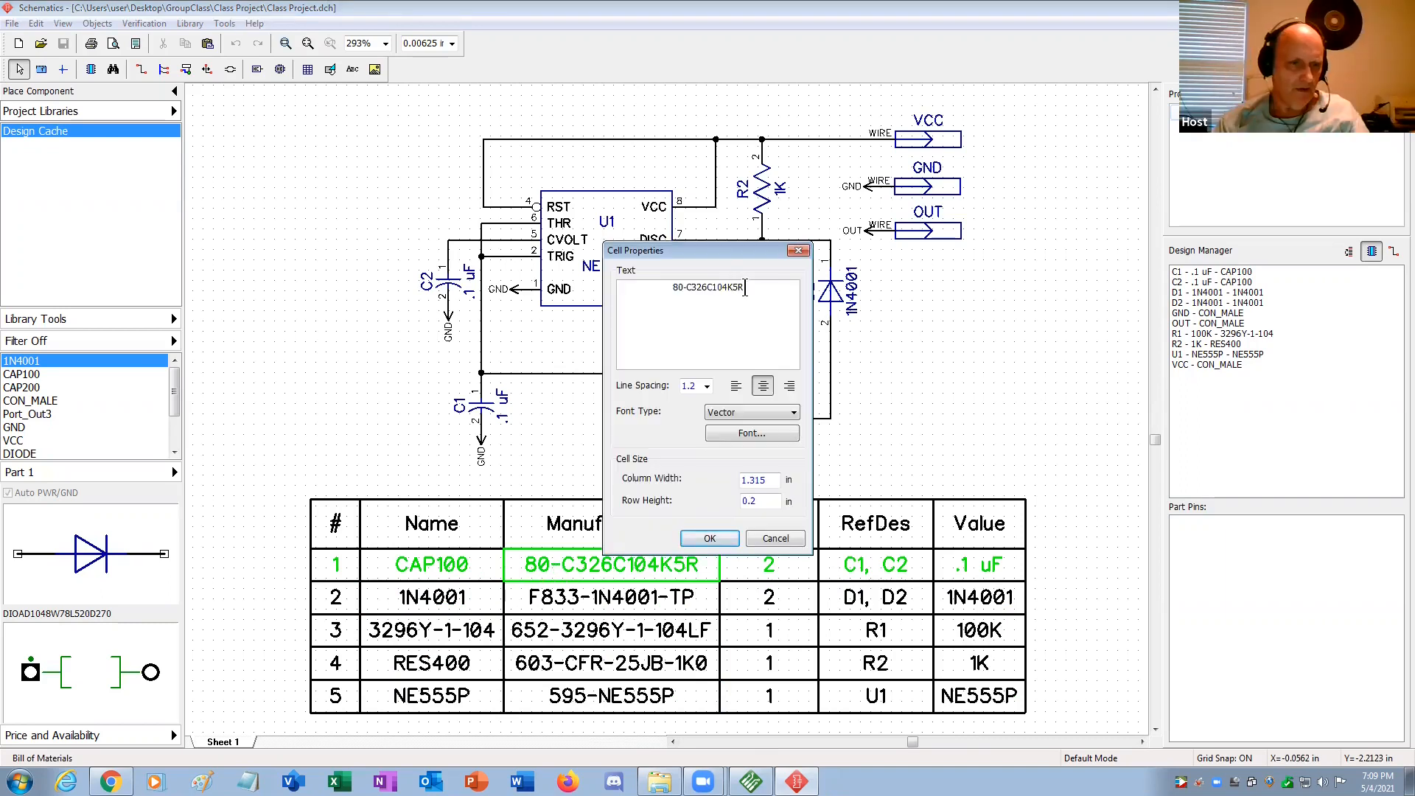
{"action": "left_click_drag", "start_coordinate": [744, 288], "coordinate": [669, 289]}
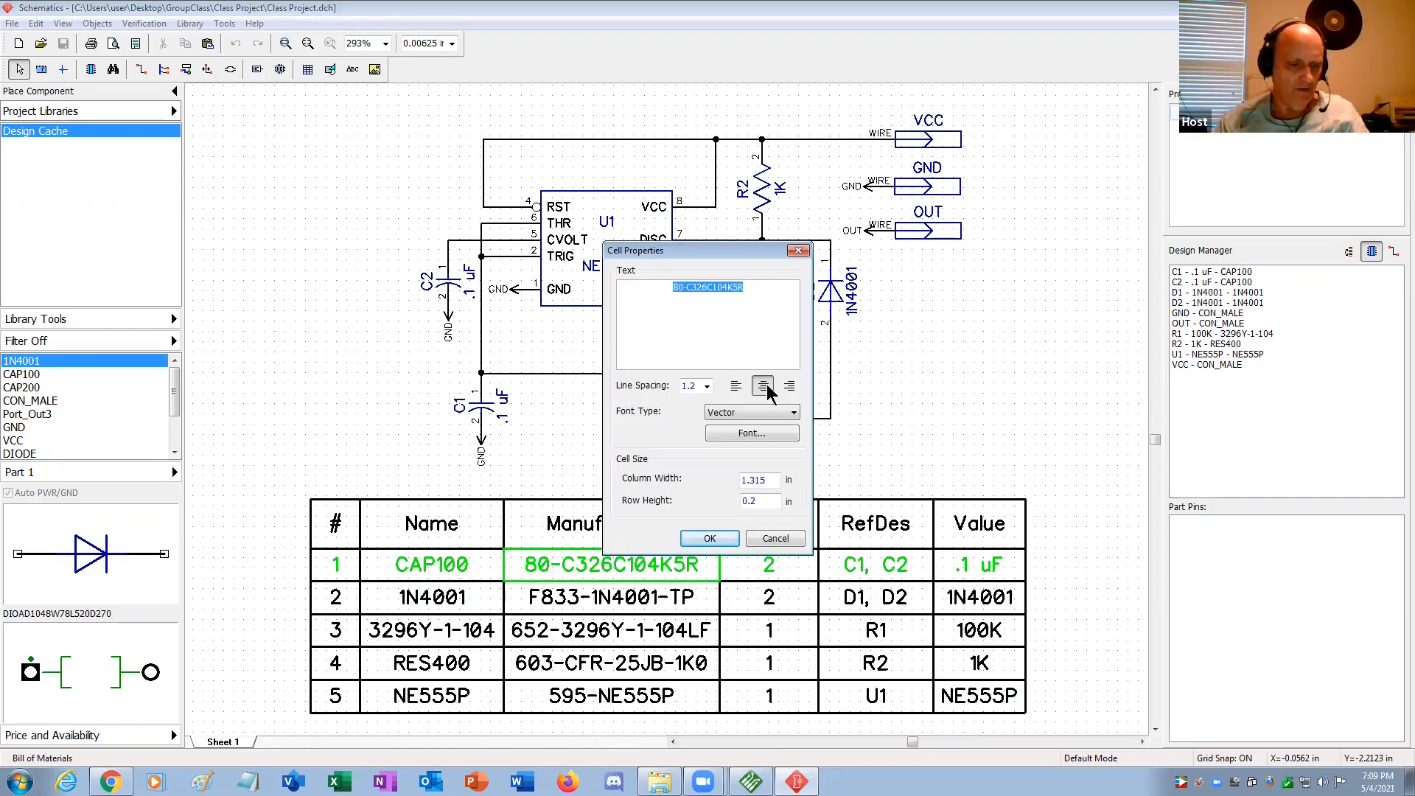
{"action": "left_click", "coordinate": [774, 538]}
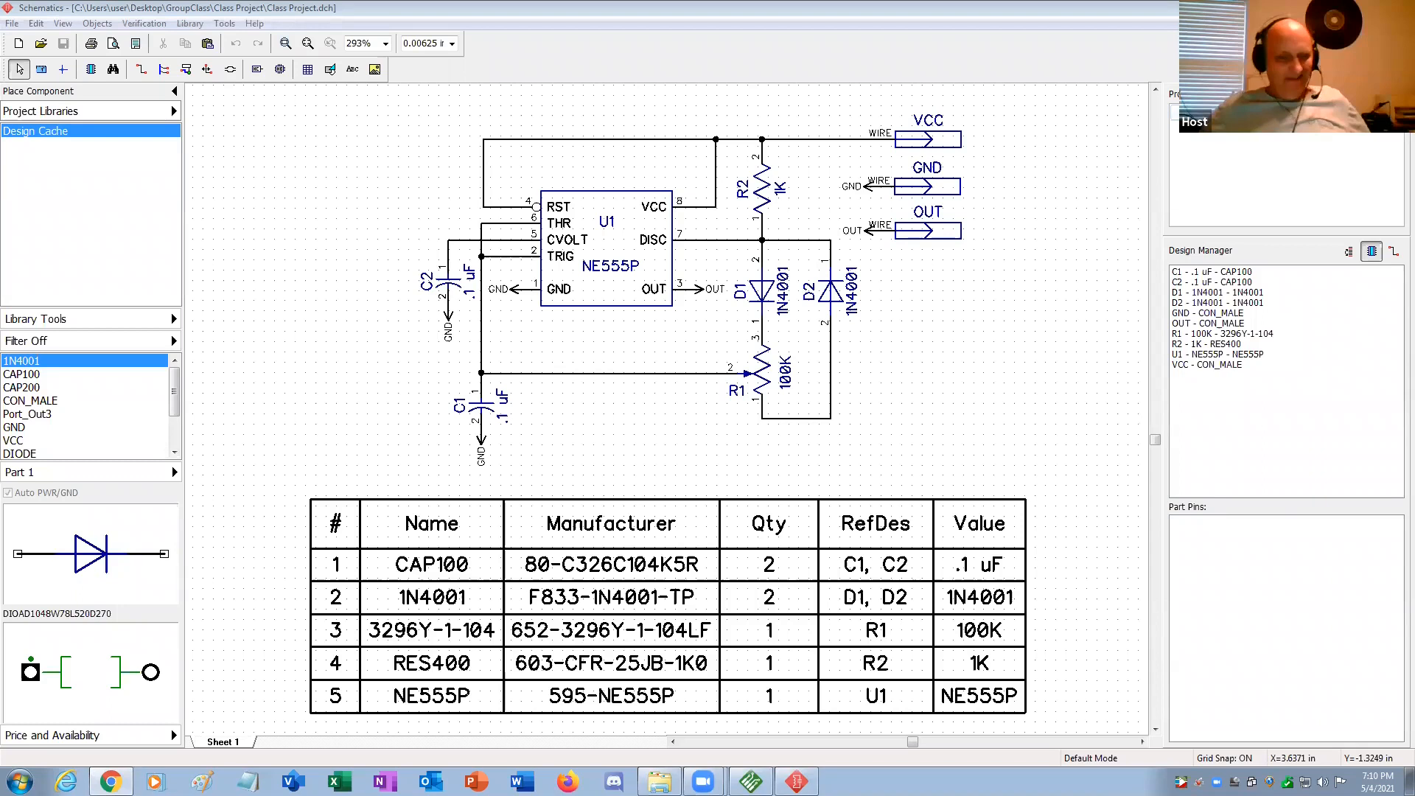
Examine capacitor C2's component properties and the footprint pattern attached to it, without changing anything.
{"action": "double_click", "coordinate": [451, 302]}
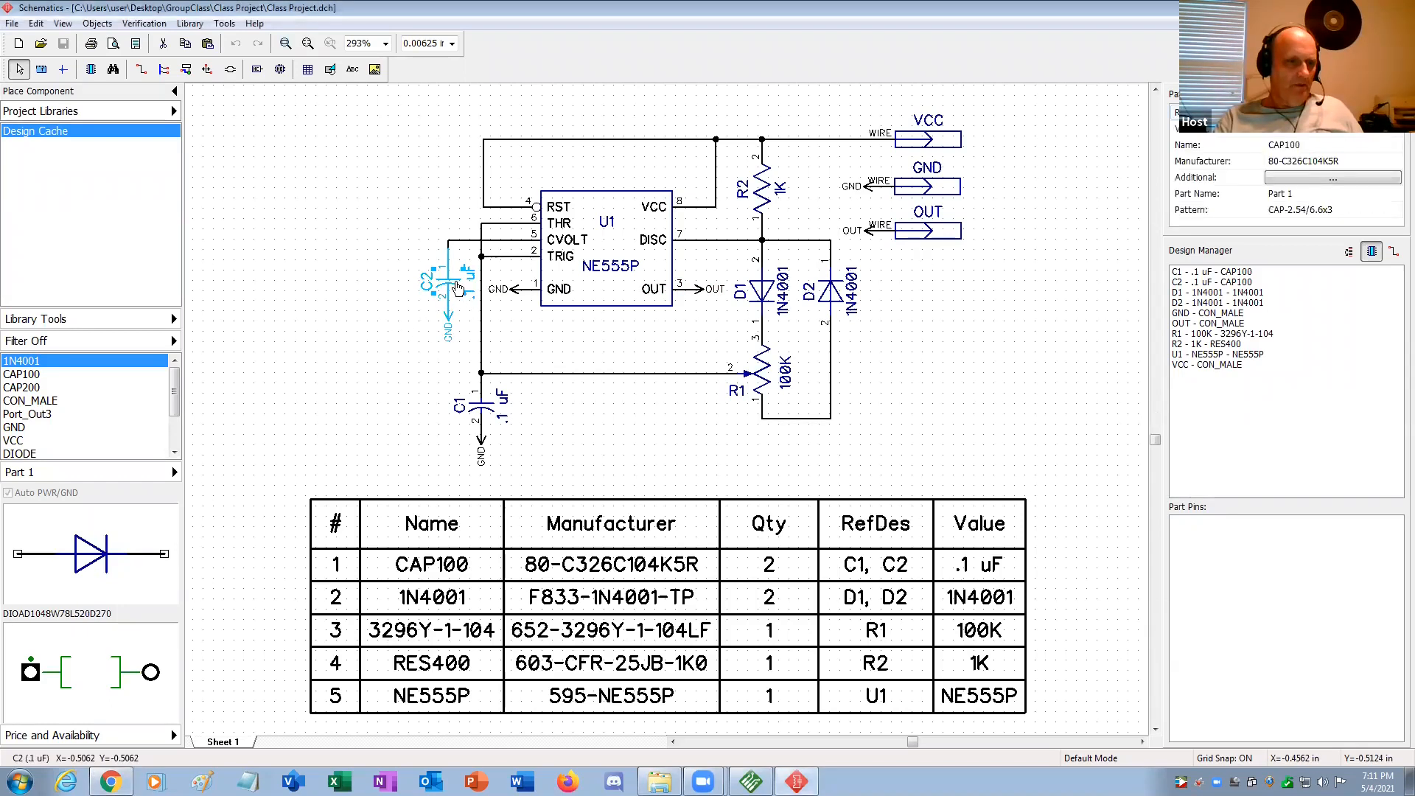
{"action": "left_click", "coordinate": [553, 510]}
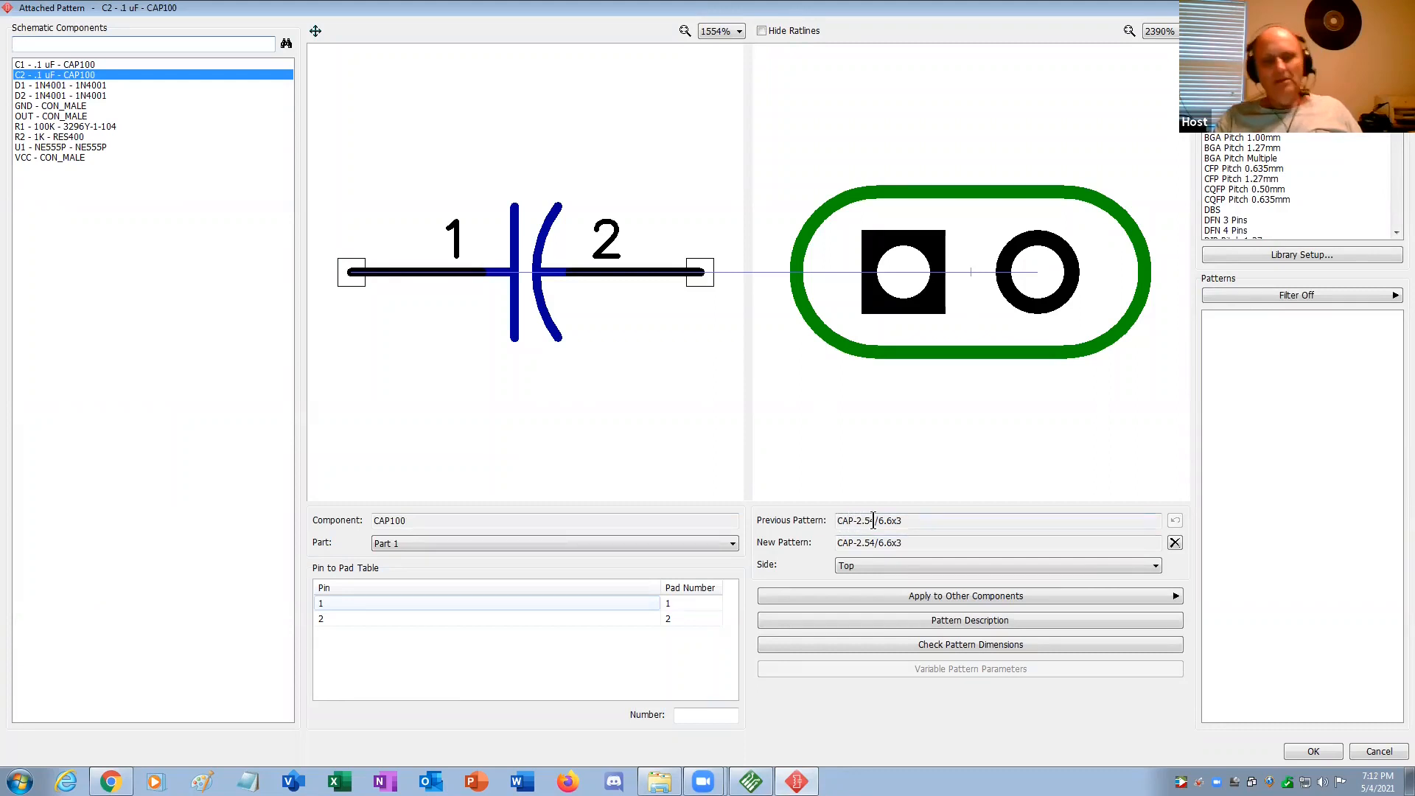
{"action": "left_click", "coordinate": [1377, 752]}
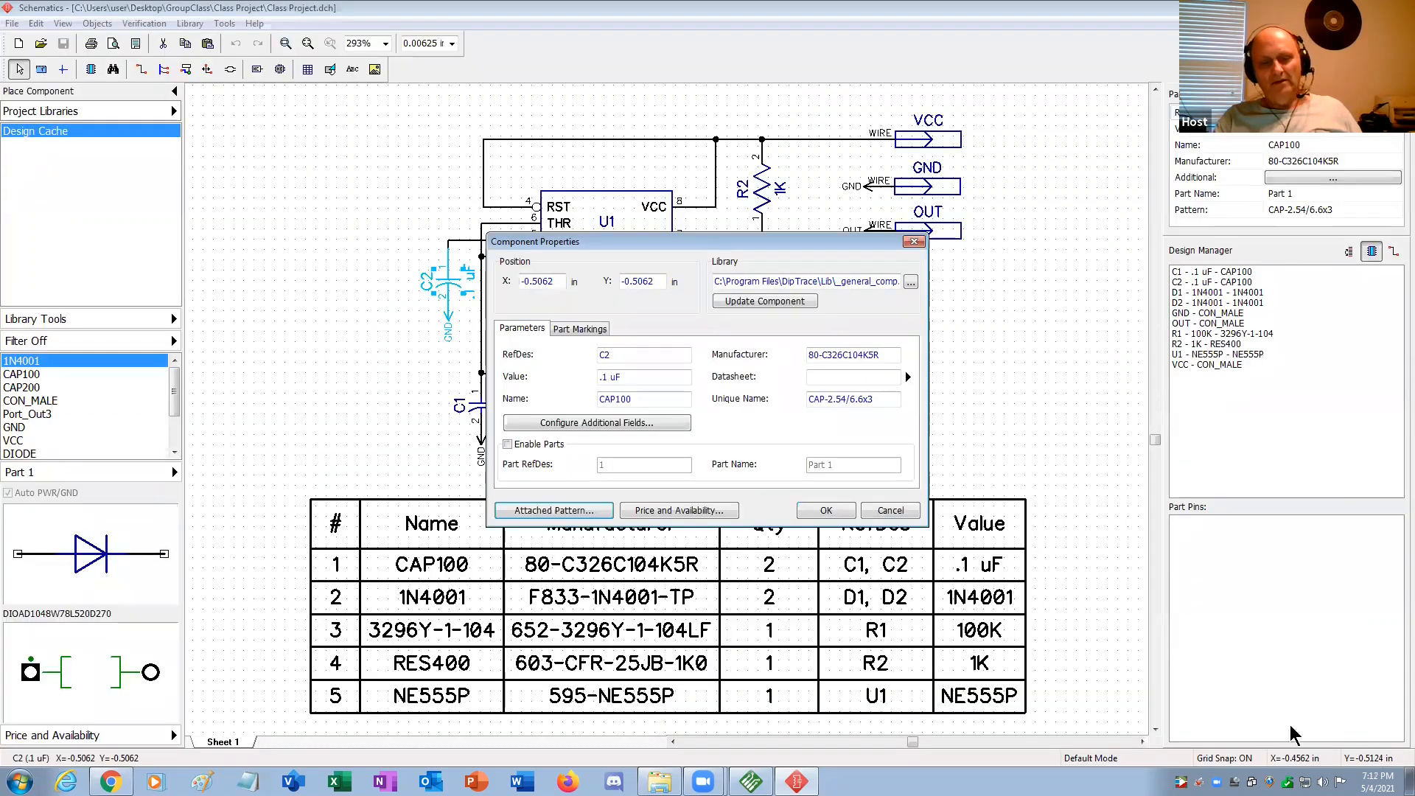
{"action": "left_click", "coordinate": [859, 512]}
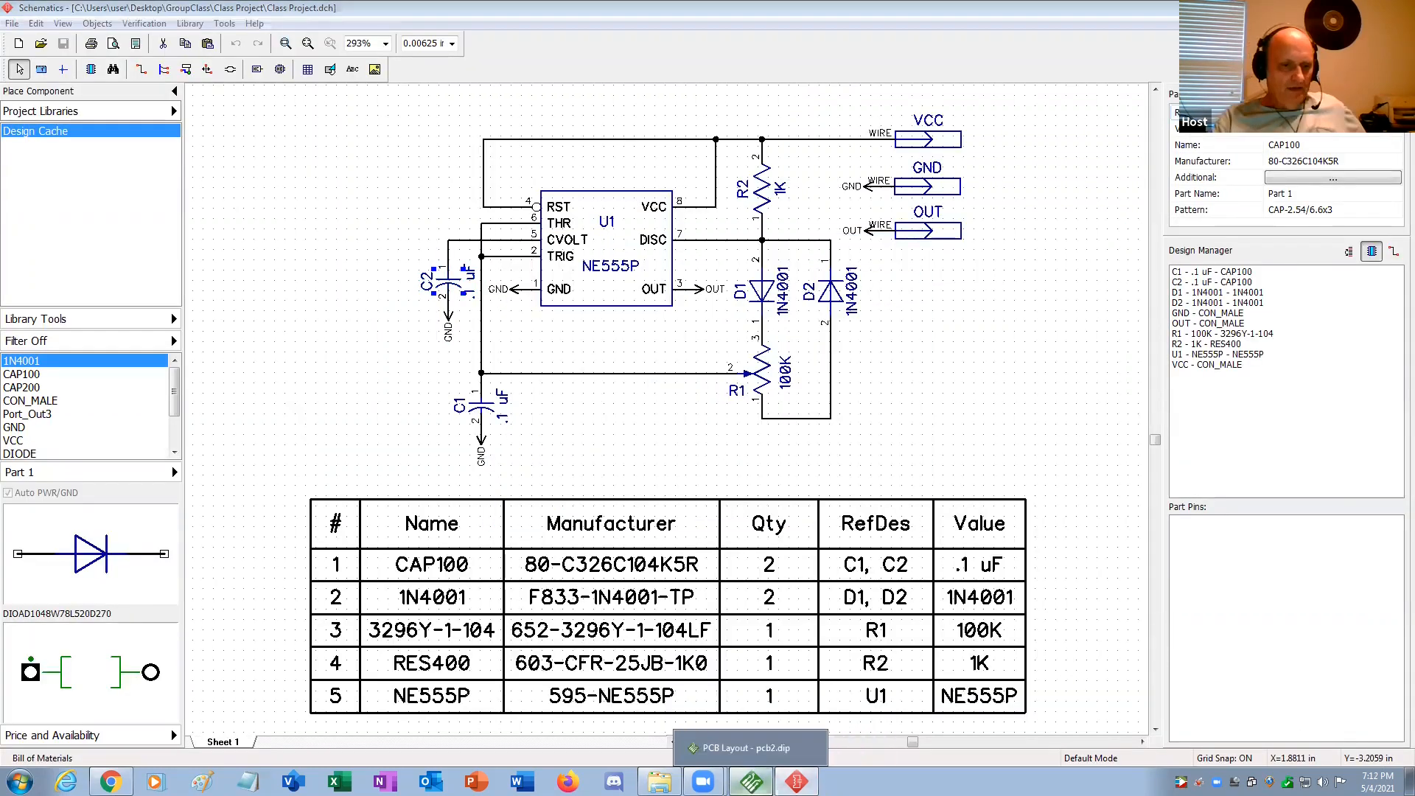
Switch to the pcb2.dip board layout, leave trace editing, and unroute all of its traces.
{"action": "left_click", "coordinate": [751, 781]}
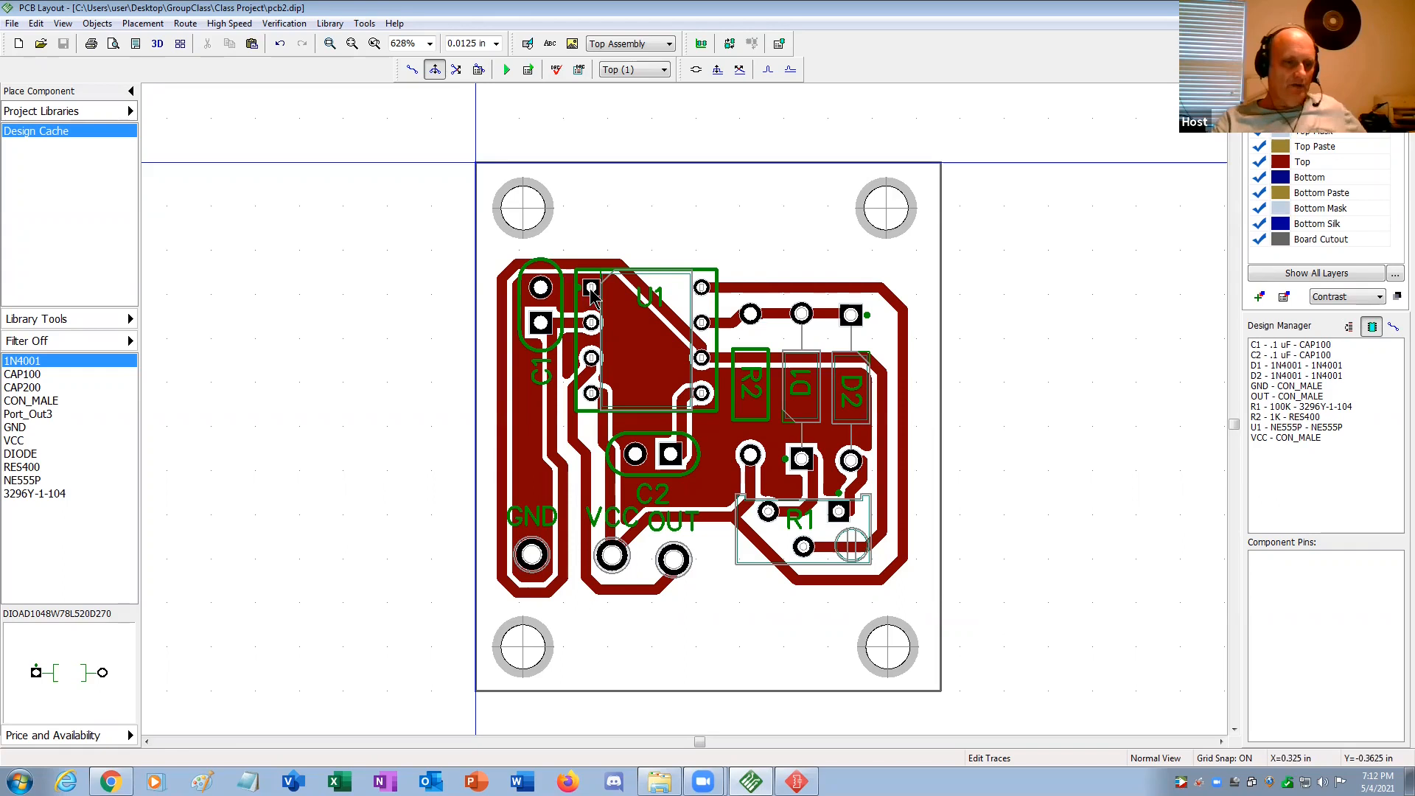
{"action": "key", "text": "Escape"}
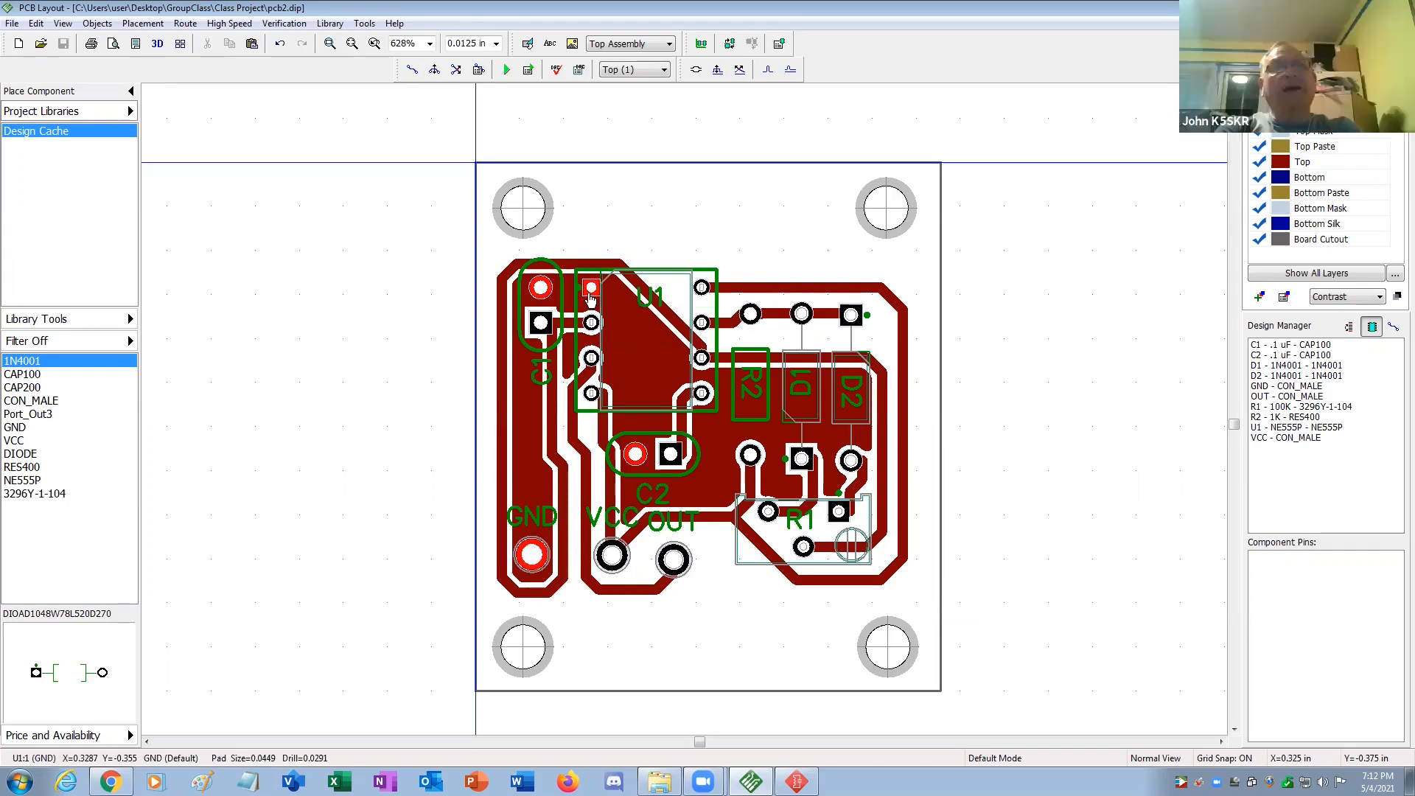
{"action": "left_click", "coordinate": [193, 27]}
{"action": "left_click", "coordinate": [246, 186]}
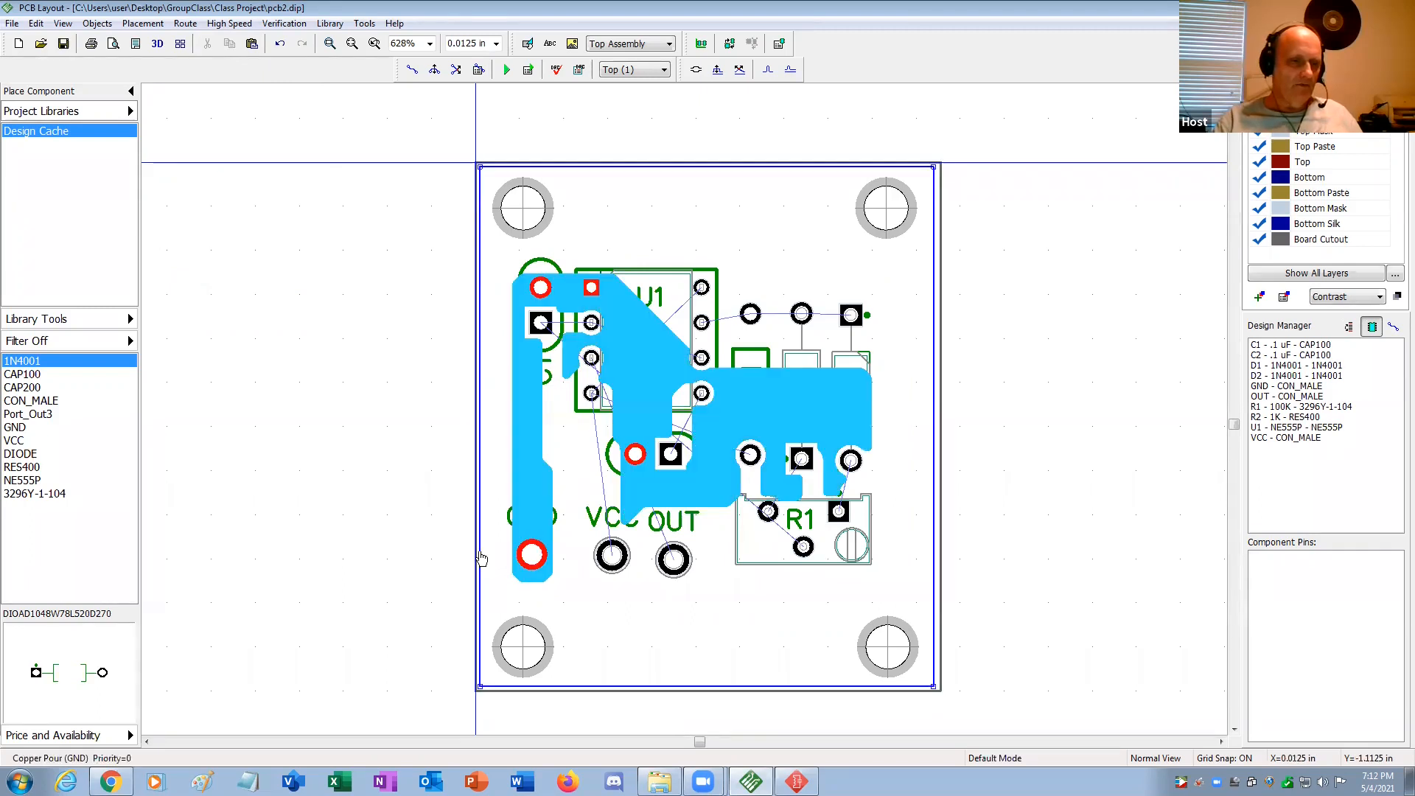
Set the GND copper pour's current state to Unpoured.
{"action": "right_click", "coordinate": [480, 558]}
{"action": "left_click", "coordinate": [510, 546]}
{"action": "left_click", "coordinate": [740, 536]}
{"action": "left_click", "coordinate": [744, 551]}
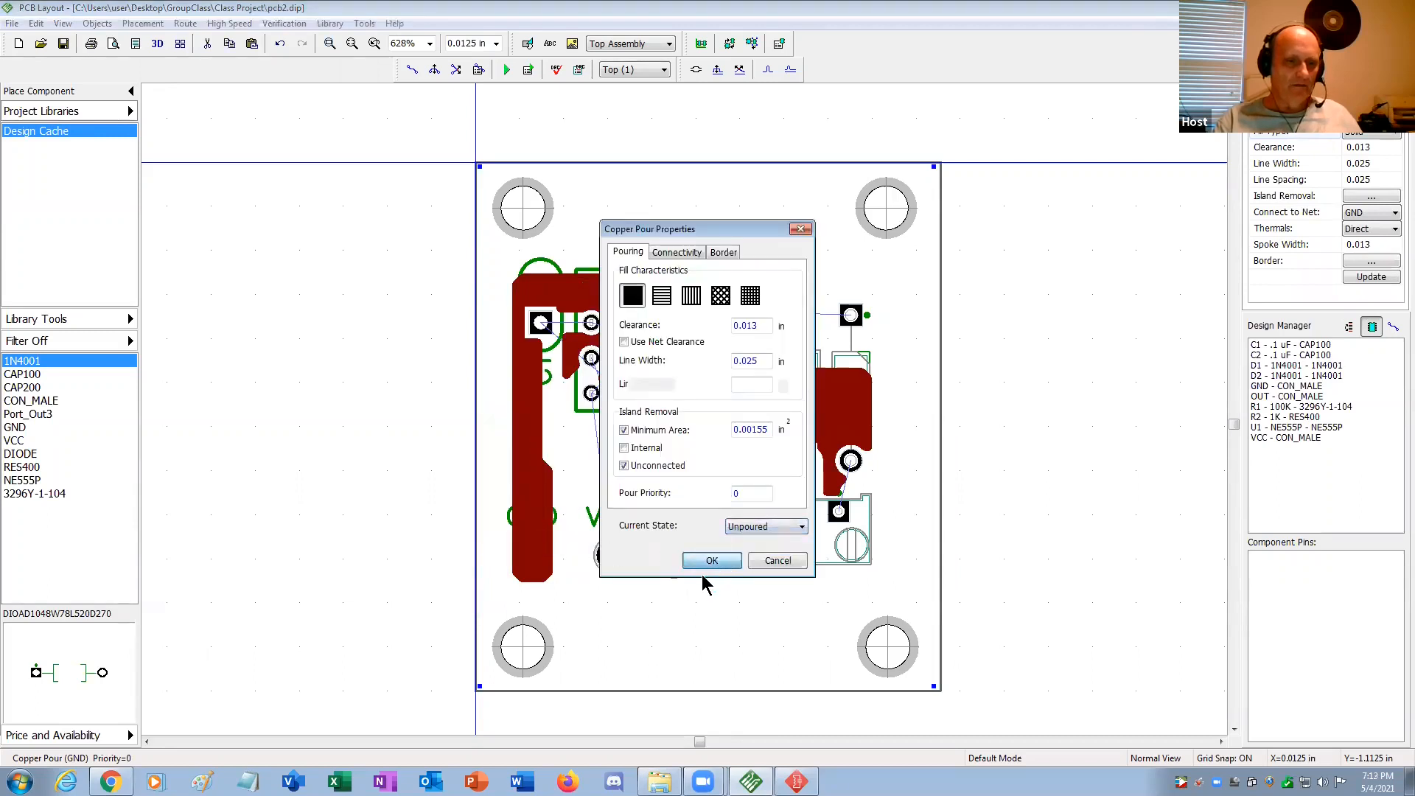
{"action": "left_click", "coordinate": [709, 562]}
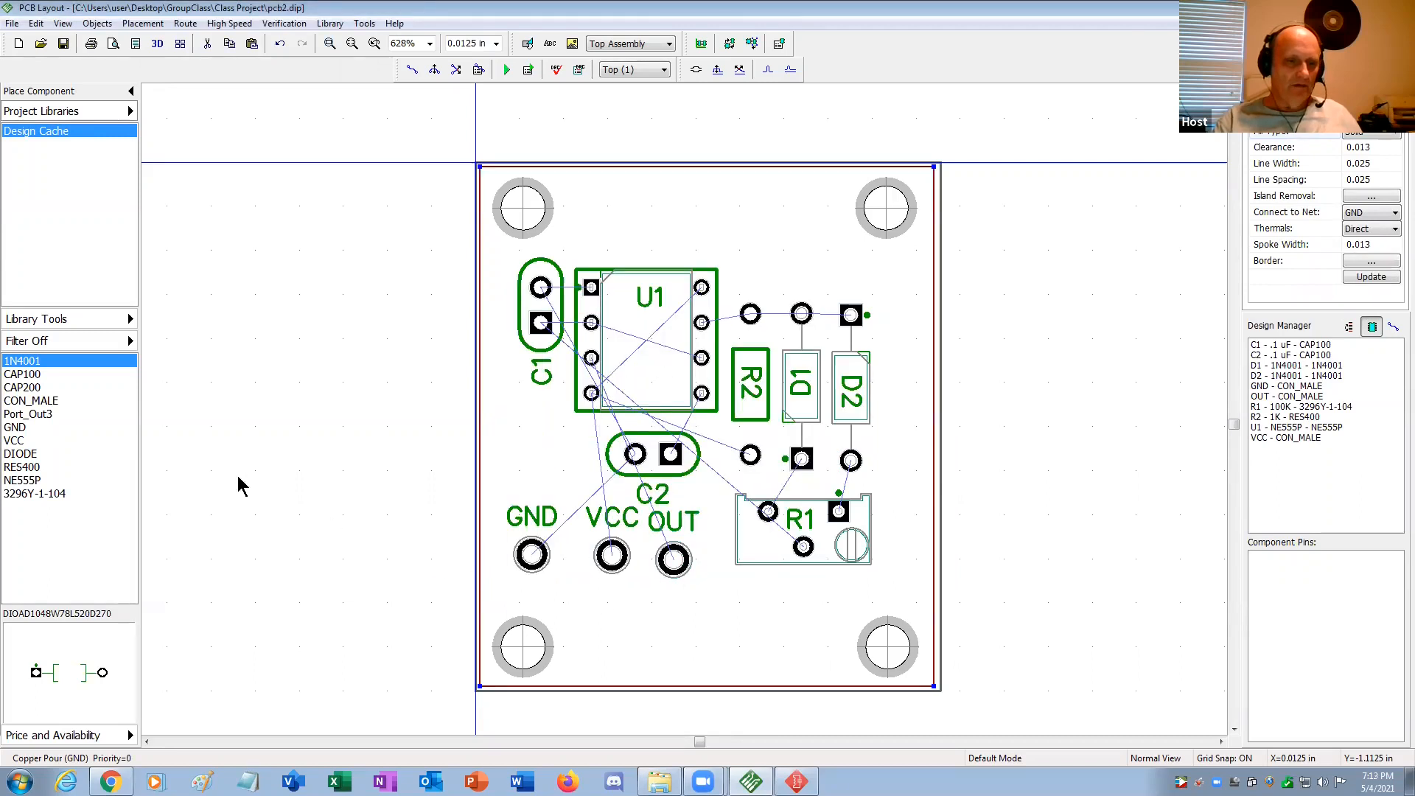
Run the autorouter on the board and update all copper pours.
{"action": "left_click", "coordinate": [184, 23]}
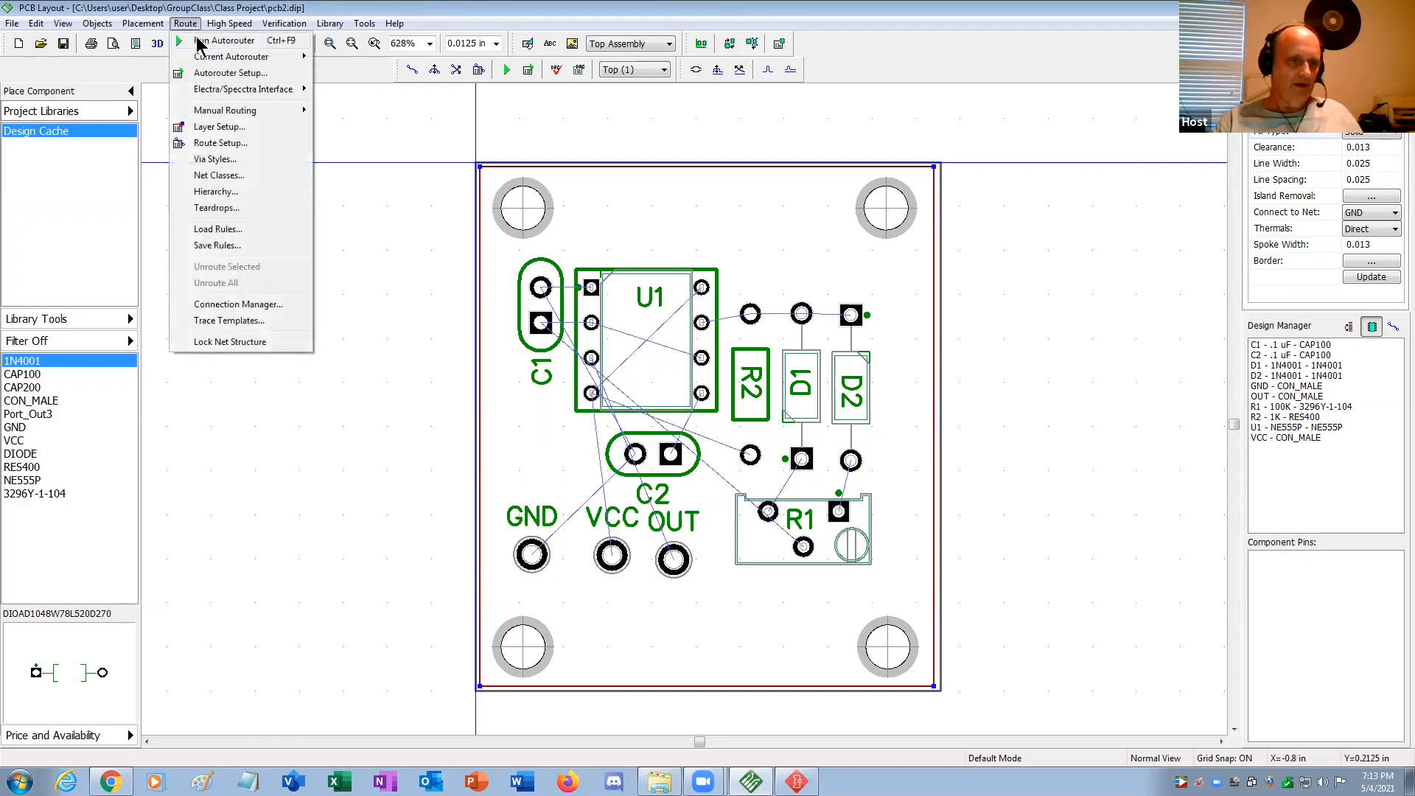
{"action": "left_click", "coordinate": [221, 41]}
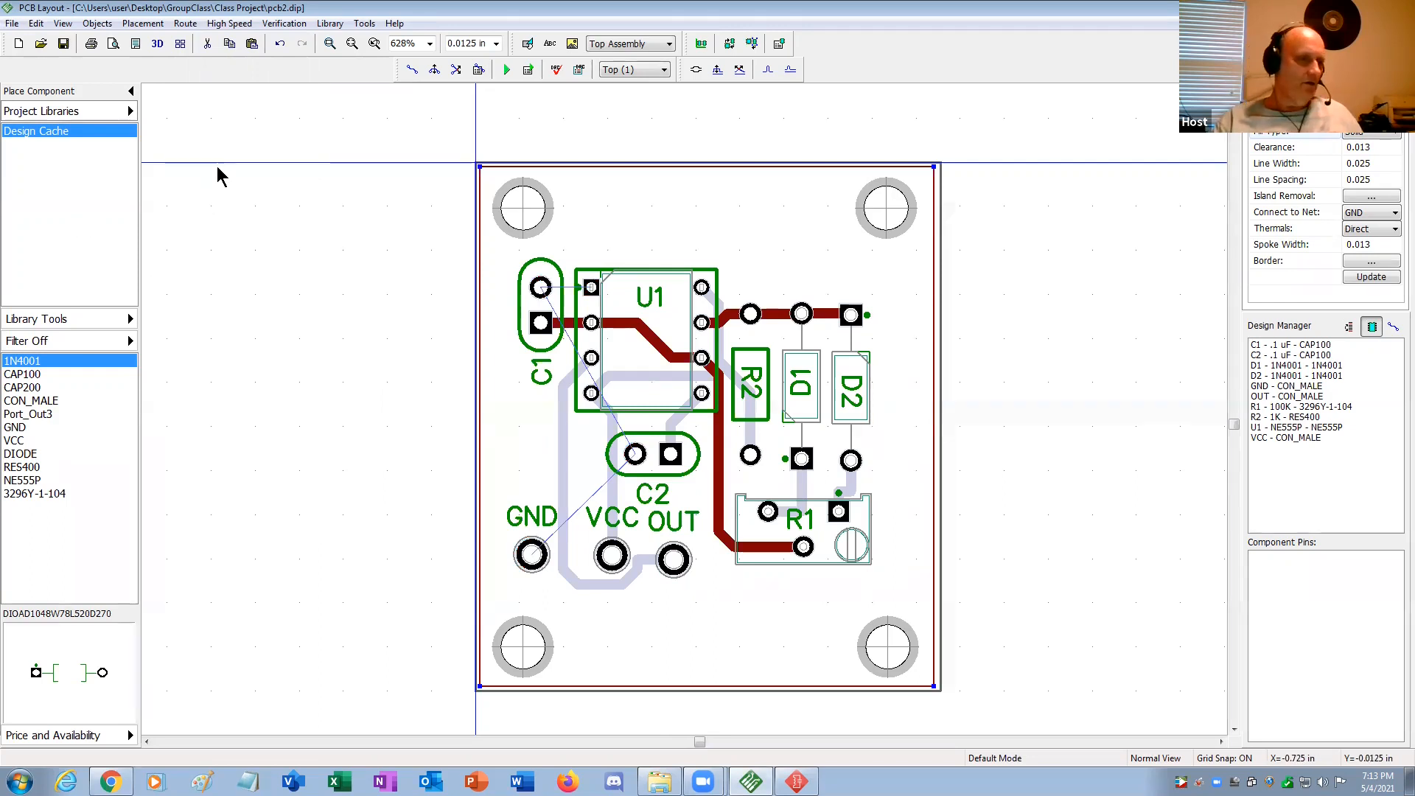
{"action": "left_click", "coordinate": [97, 22]}
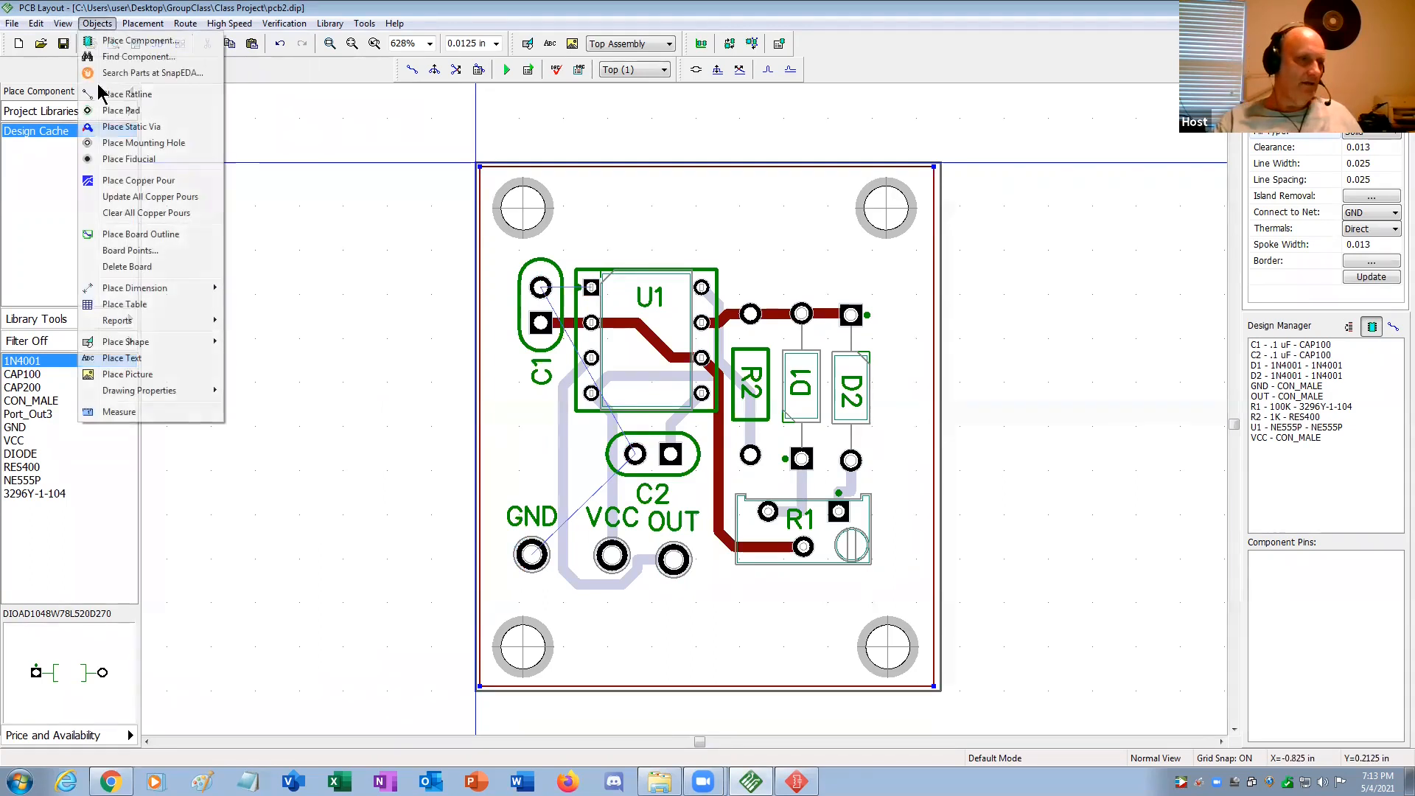
{"action": "left_click", "coordinate": [127, 197]}
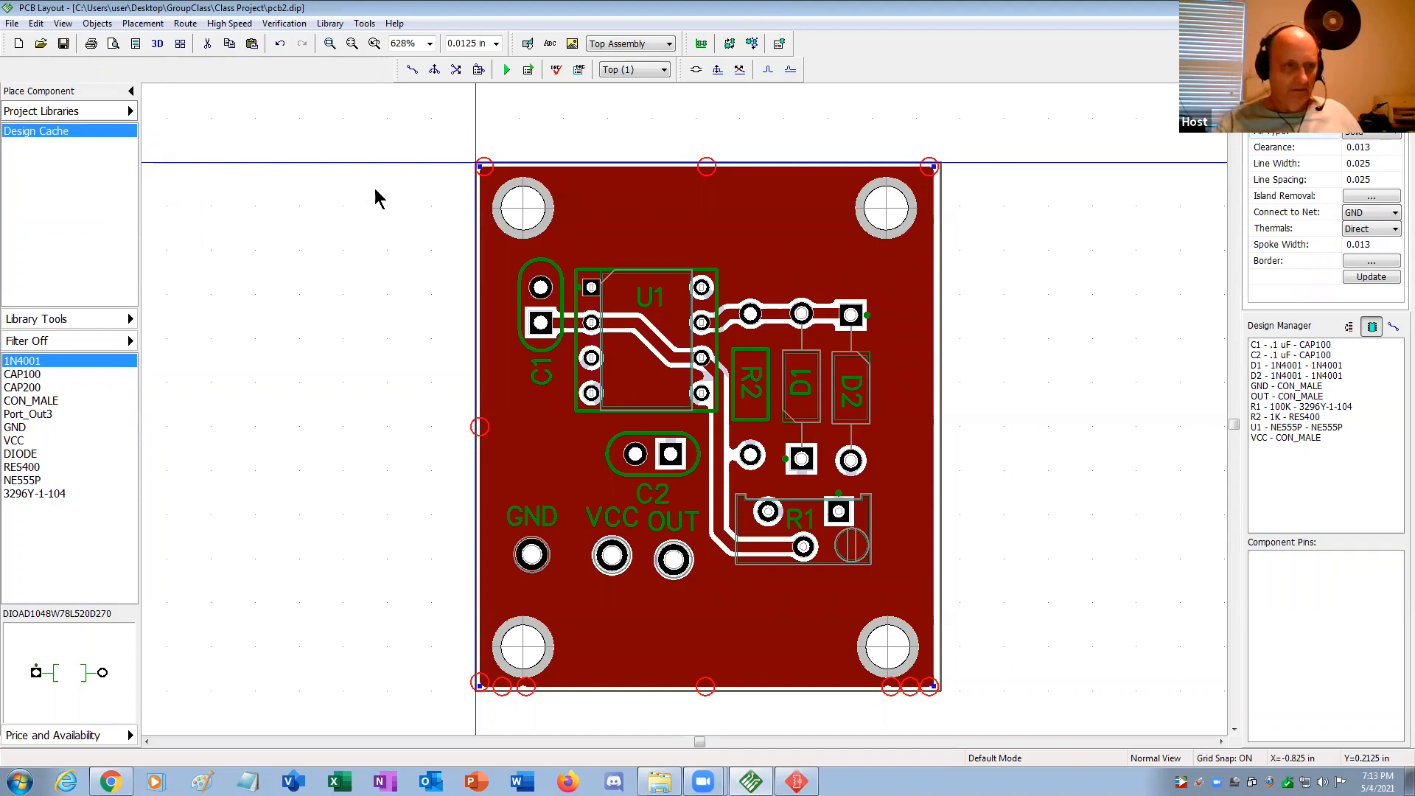
Examine the flagged upper-left corner of the copper pour and its spacing from the board outline.
{"action": "left_click", "coordinate": [481, 168]}
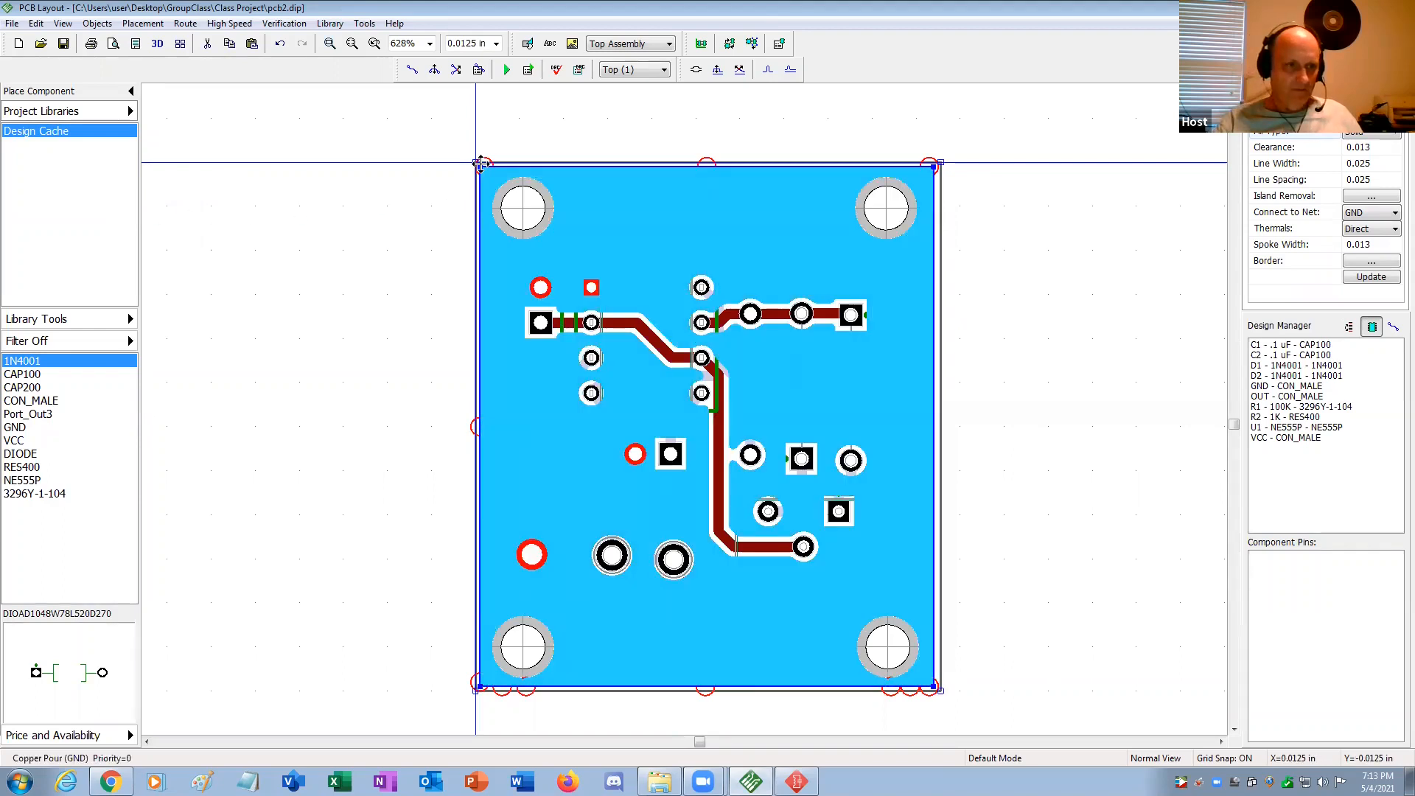
{"action": "left_click", "coordinate": [459, 192]}
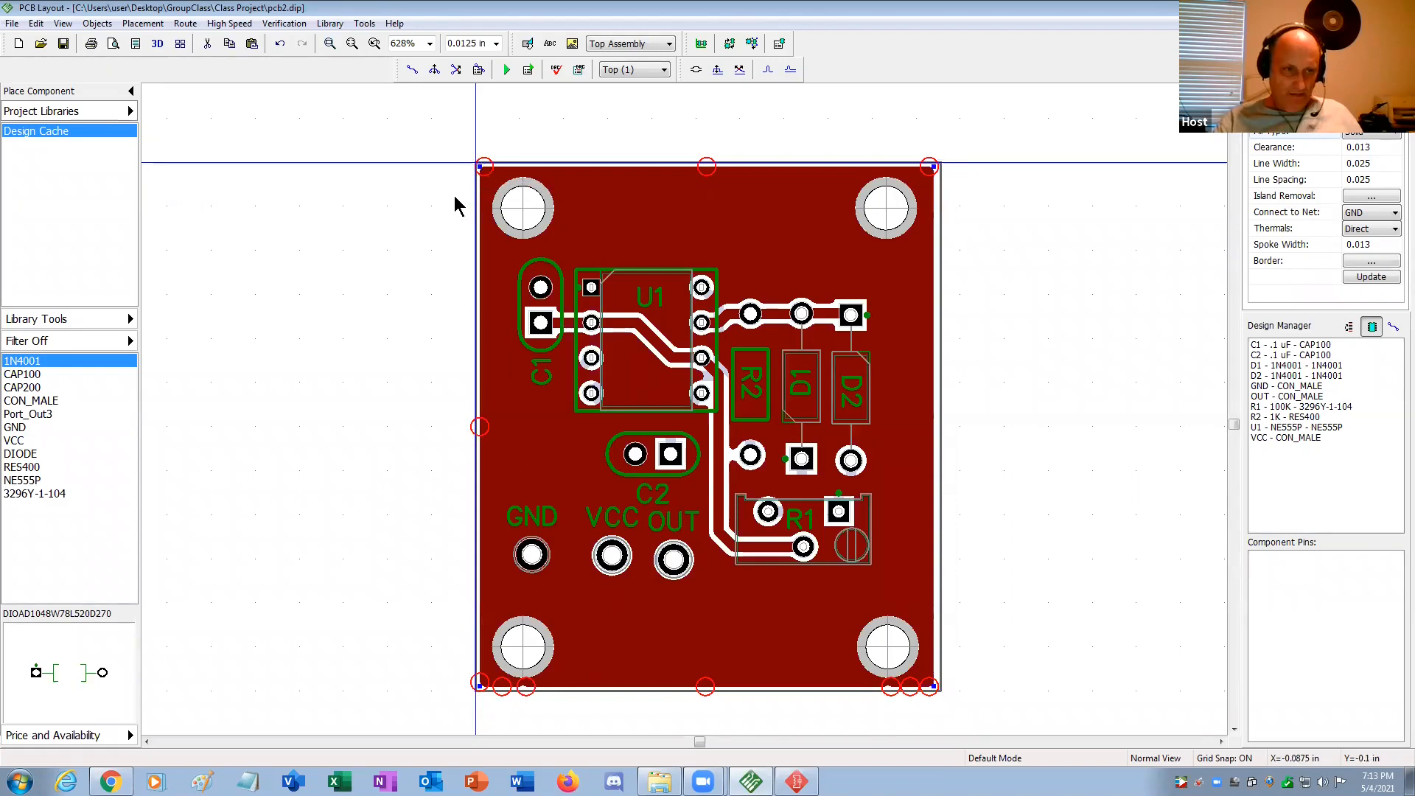
{"action": "left_click", "coordinate": [483, 169]}
{"action": "left_click", "coordinate": [472, 186]}
{"action": "scroll", "coordinate": [472, 186], "scroll_direction": "up", "scroll_amount": 1}
{"action": "scroll", "coordinate": [471, 185], "scroll_direction": "up", "scroll_amount": 5}
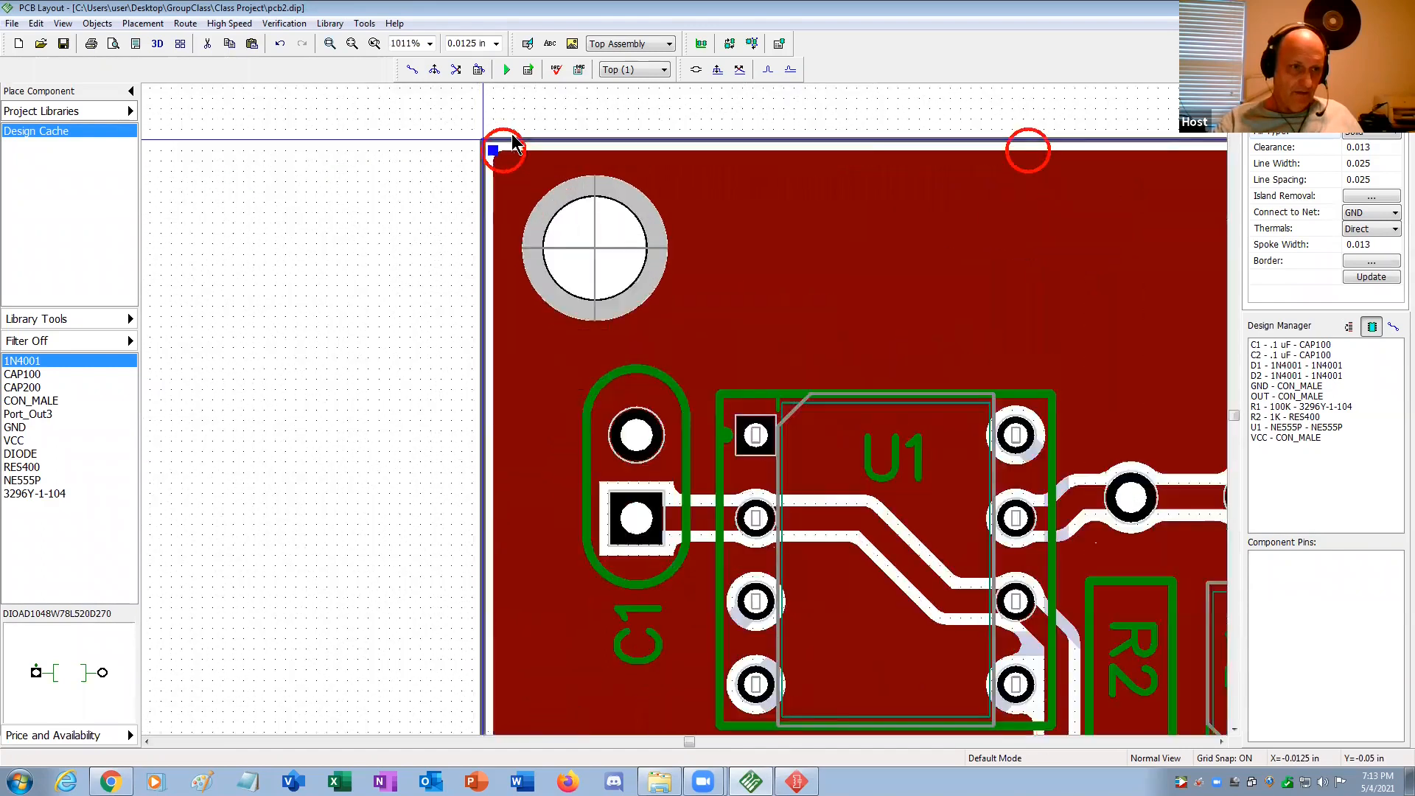
{"action": "left_click", "coordinate": [504, 144]}
{"action": "left_click_drag", "start_coordinate": [501, 140], "coordinate": [501, 141]}
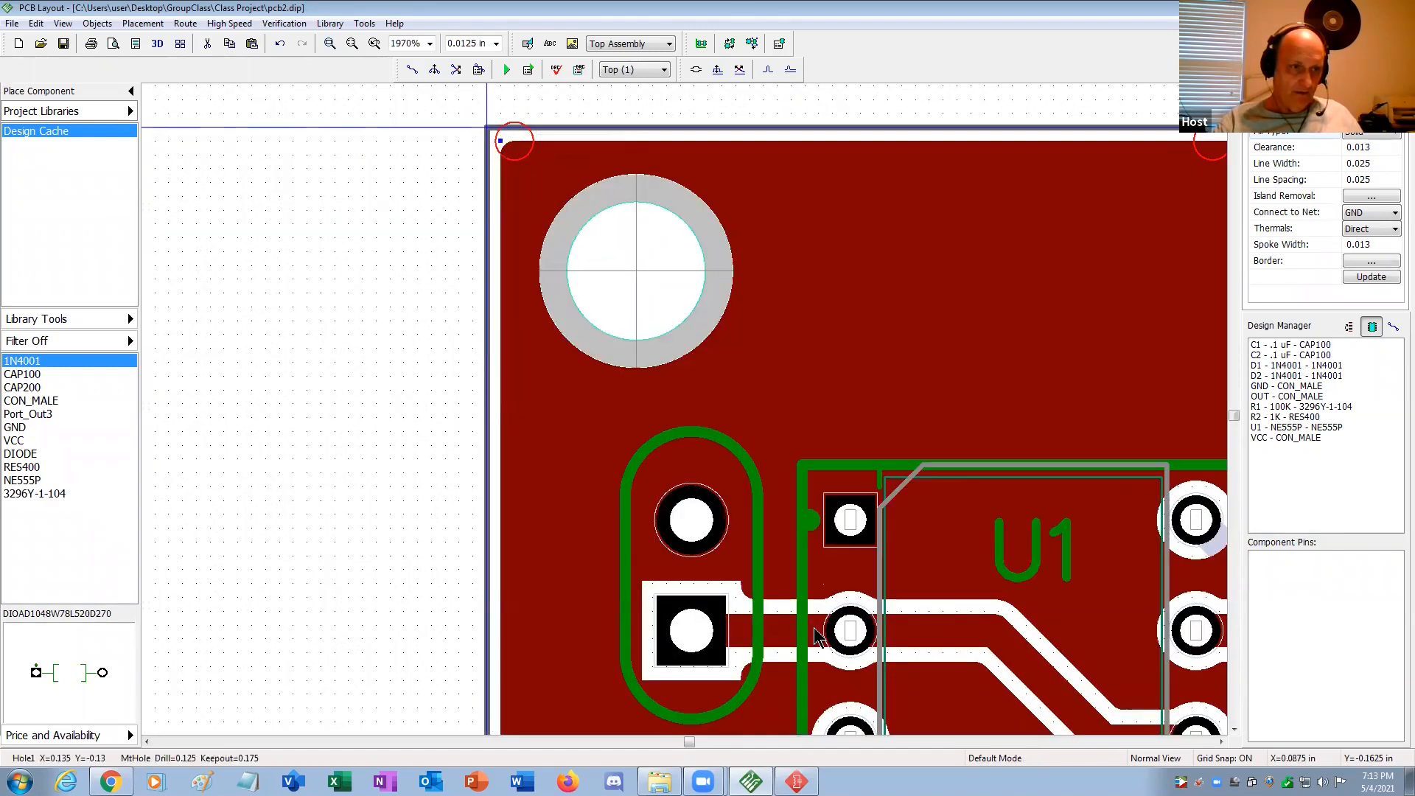
Try to move the copper pour's upper-right corner inward from the board outline.
{"action": "left_click", "coordinate": [1222, 742]}
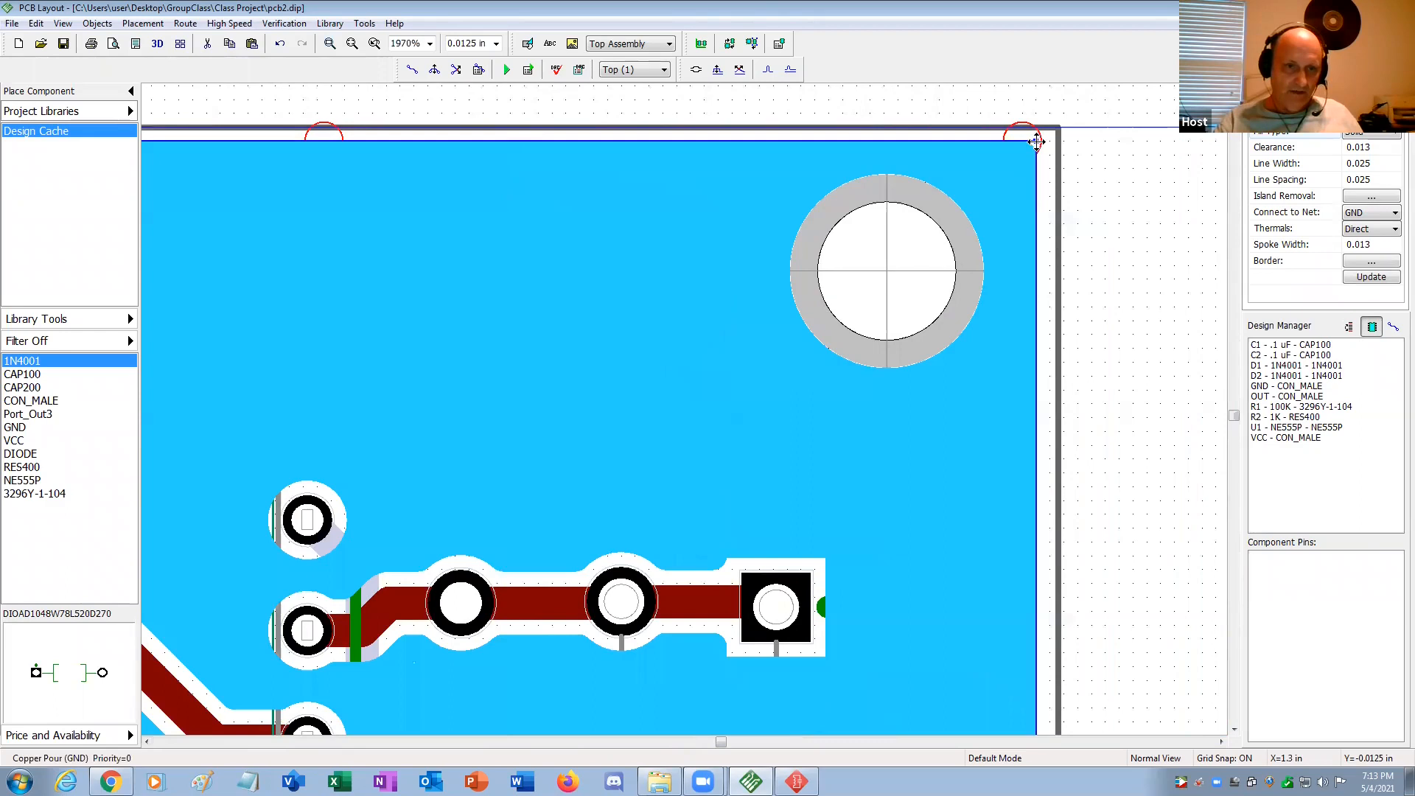
{"action": "left_click_drag", "start_coordinate": [1036, 141], "coordinate": [1032, 147]}
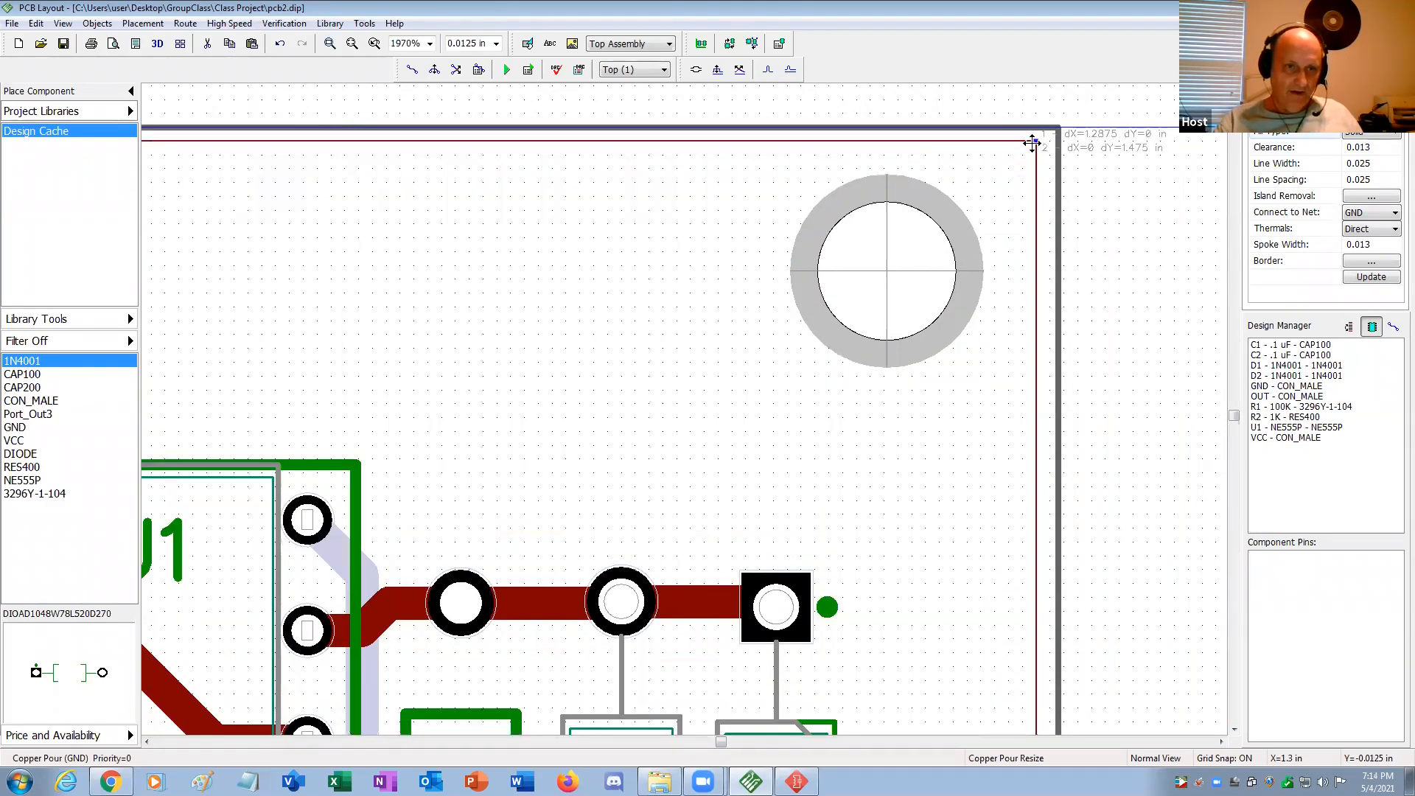
{"action": "left_click_drag", "start_coordinate": [1037, 142], "coordinate": [1037, 143]}
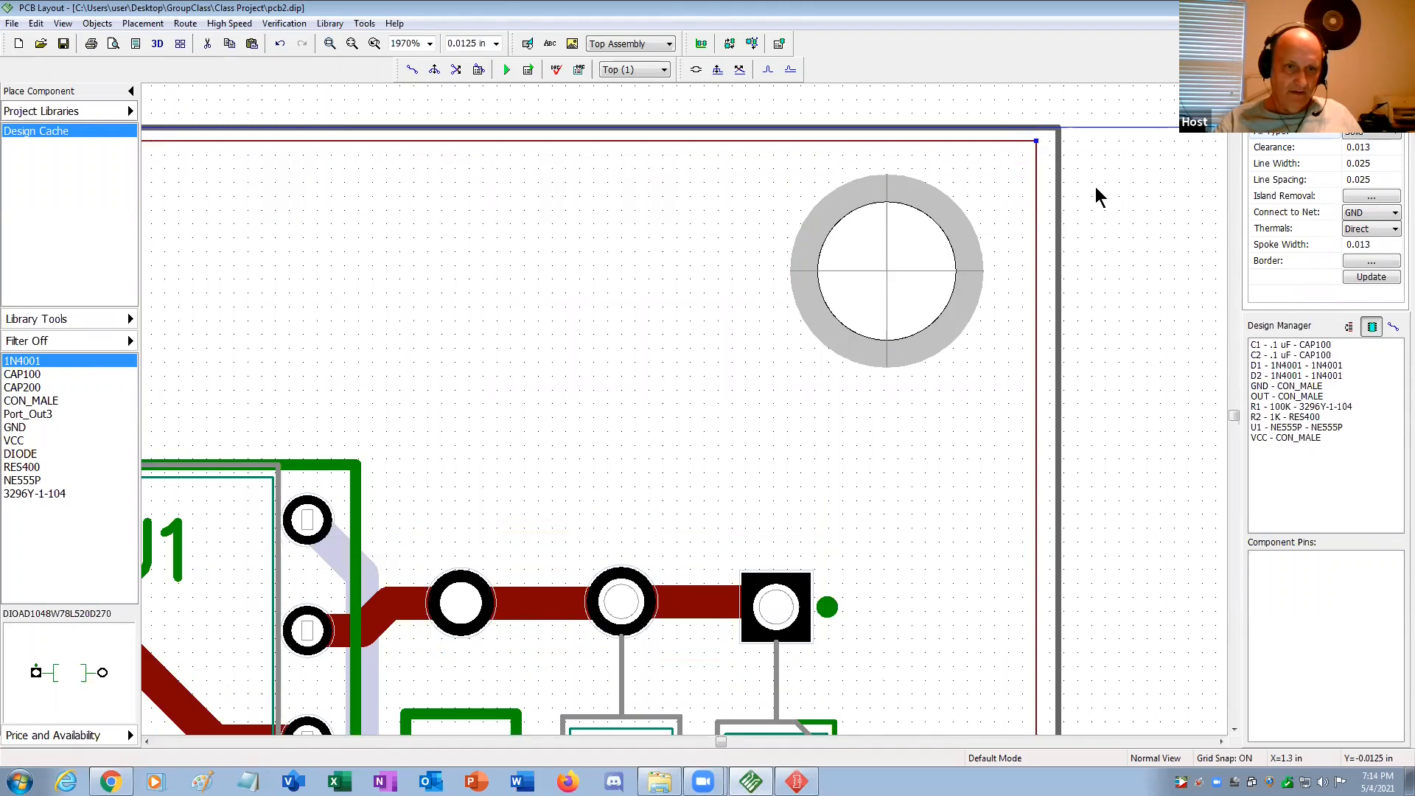
Move the copper pour's lower-right corner up by about 0.0125 in, away from the board's bottom edge.
{"action": "scroll", "coordinate": [1167, 643], "scroll_direction": "down", "scroll_amount": 1}
{"action": "scroll", "coordinate": [1167, 643], "scroll_direction": "down", "scroll_amount": 1}
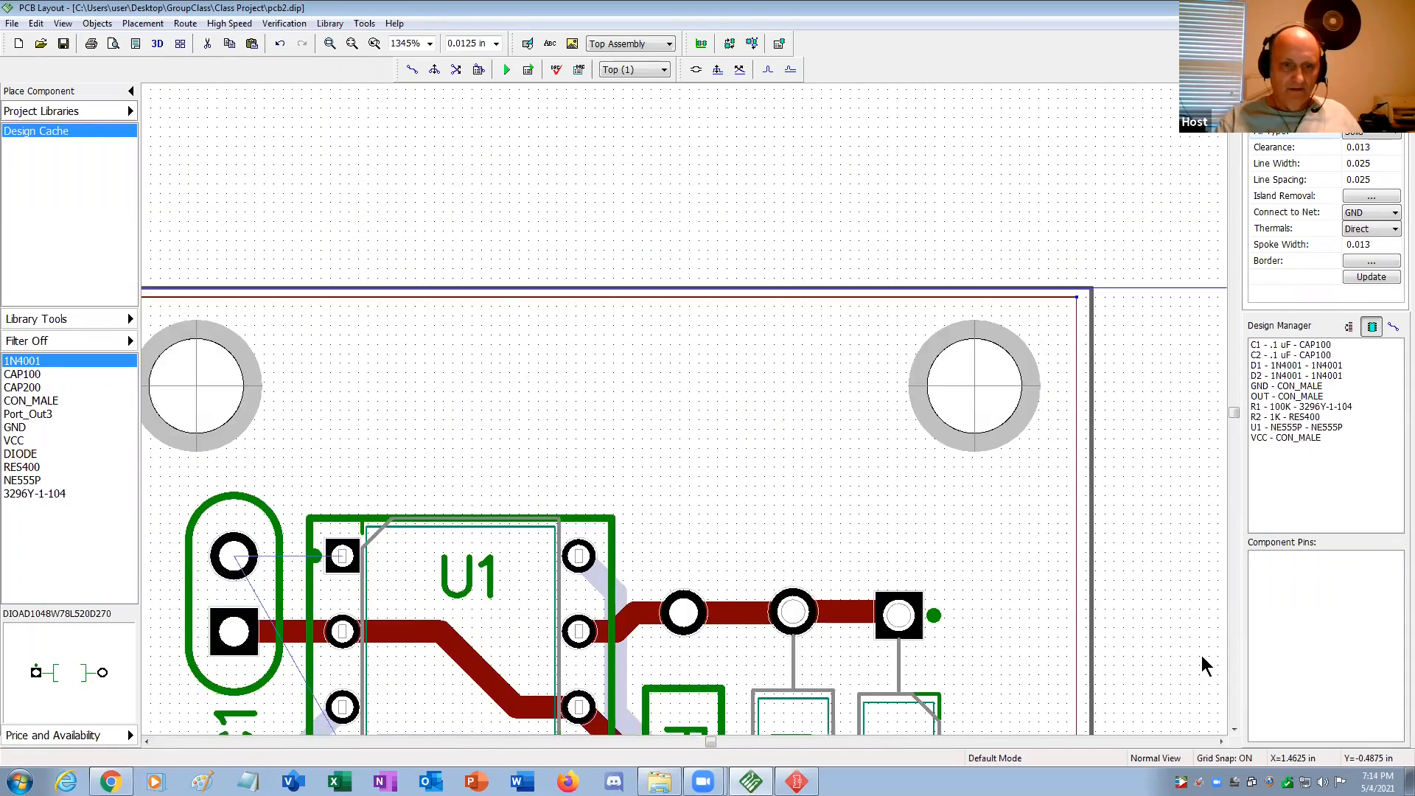
{"action": "left_click", "coordinate": [1235, 730]}
{"action": "left_click", "coordinate": [1236, 730]}
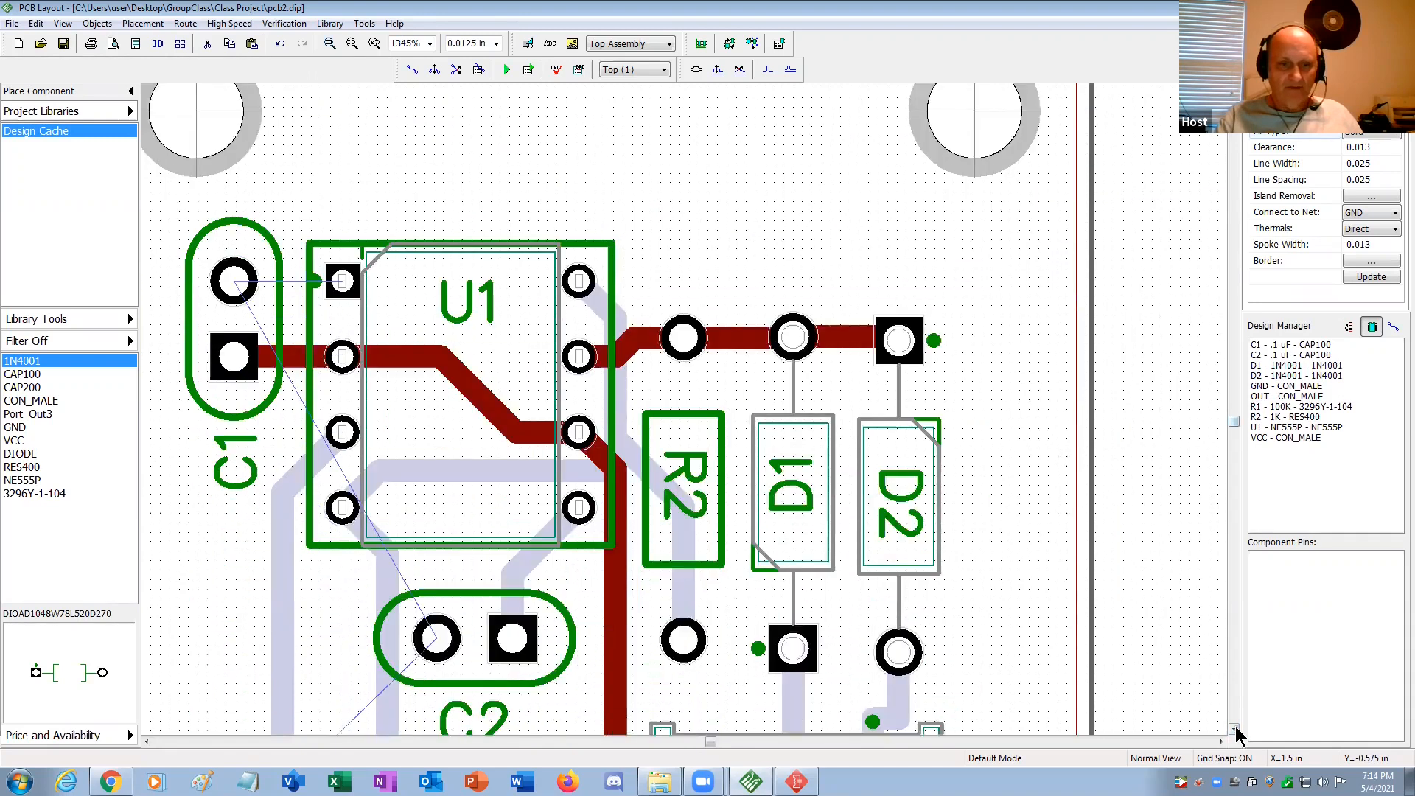
{"action": "left_click", "coordinate": [1074, 541]}
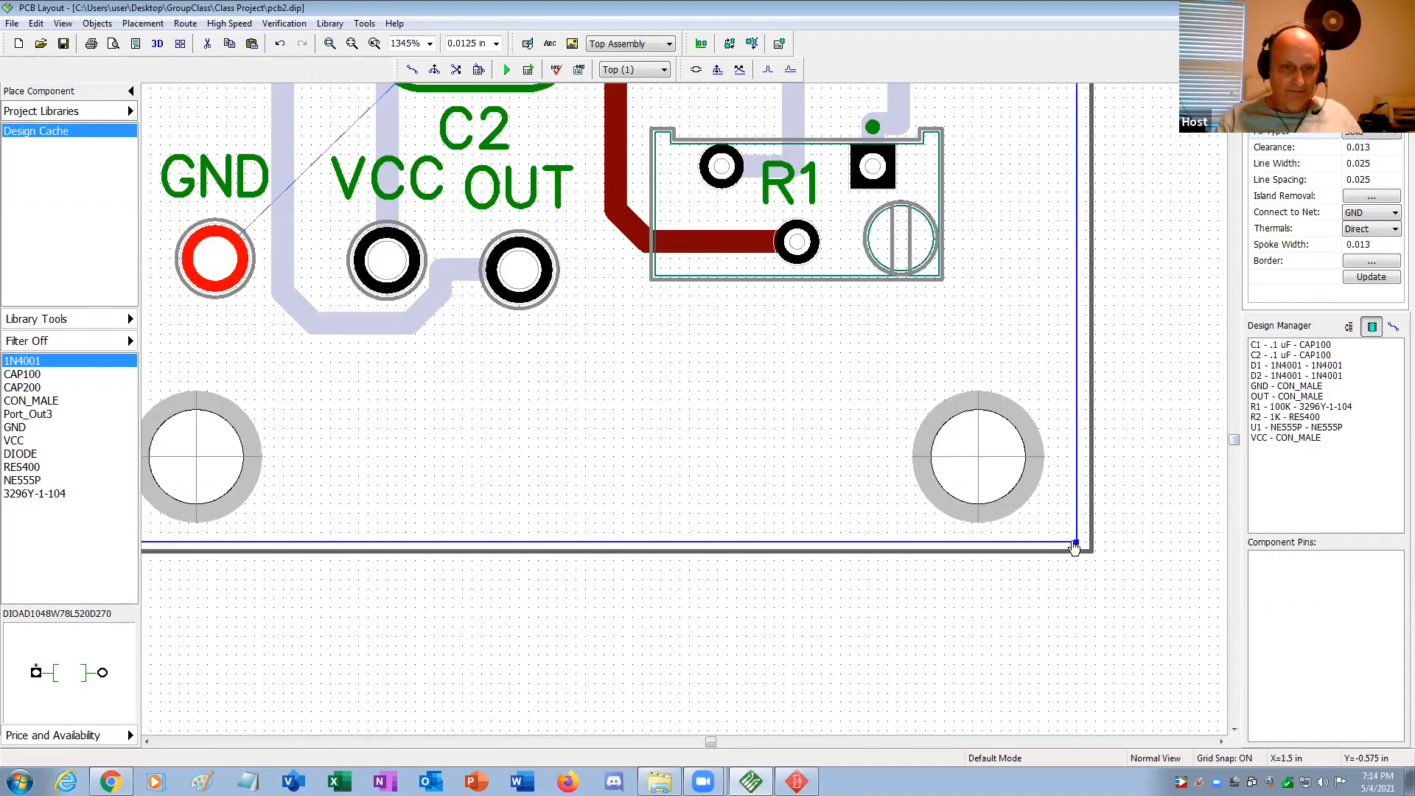
{"action": "left_click_drag", "start_coordinate": [1075, 539], "coordinate": [1075, 537]}
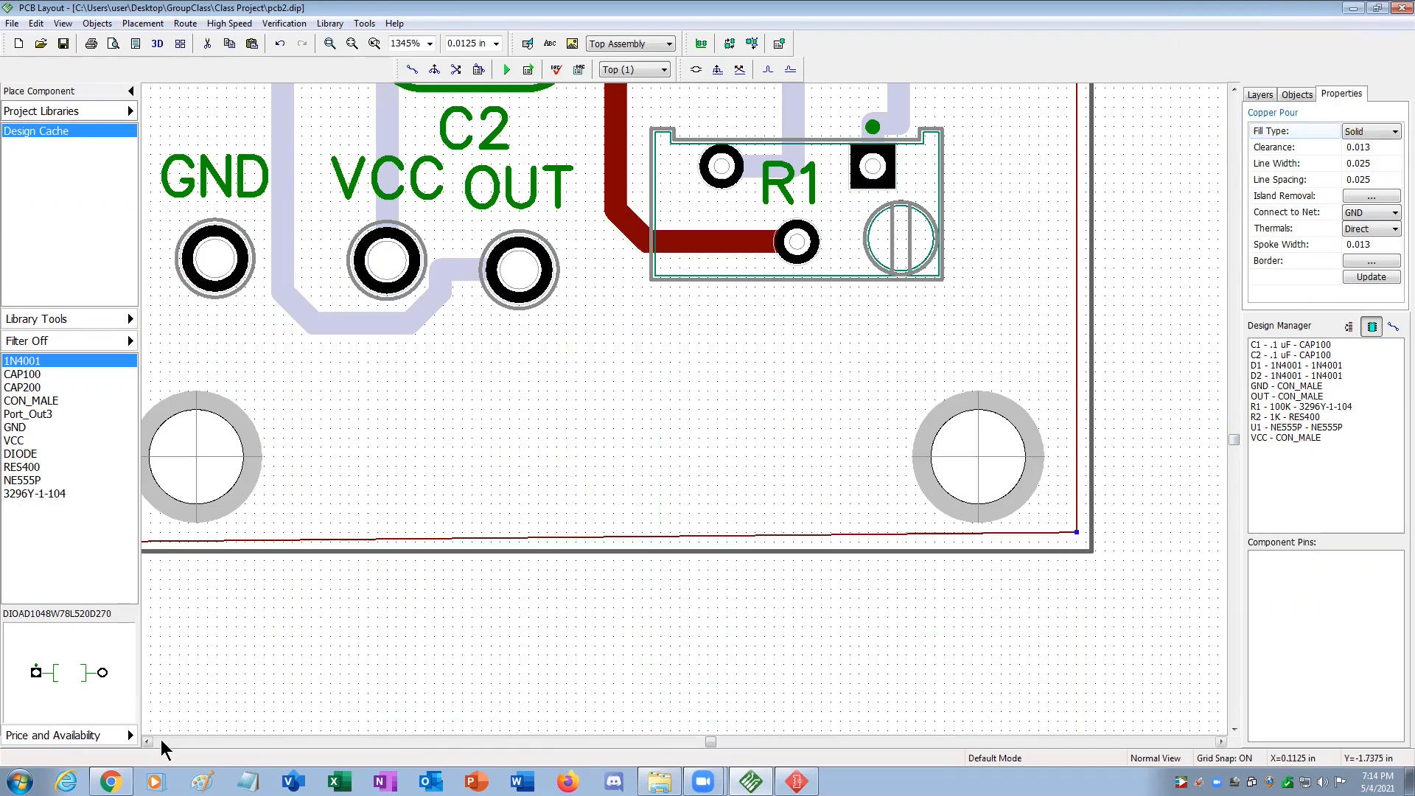
Raise the copper pour's lower-left corner level with its lower-right corner and update all copper pours.
{"action": "left_click", "coordinate": [147, 741]}
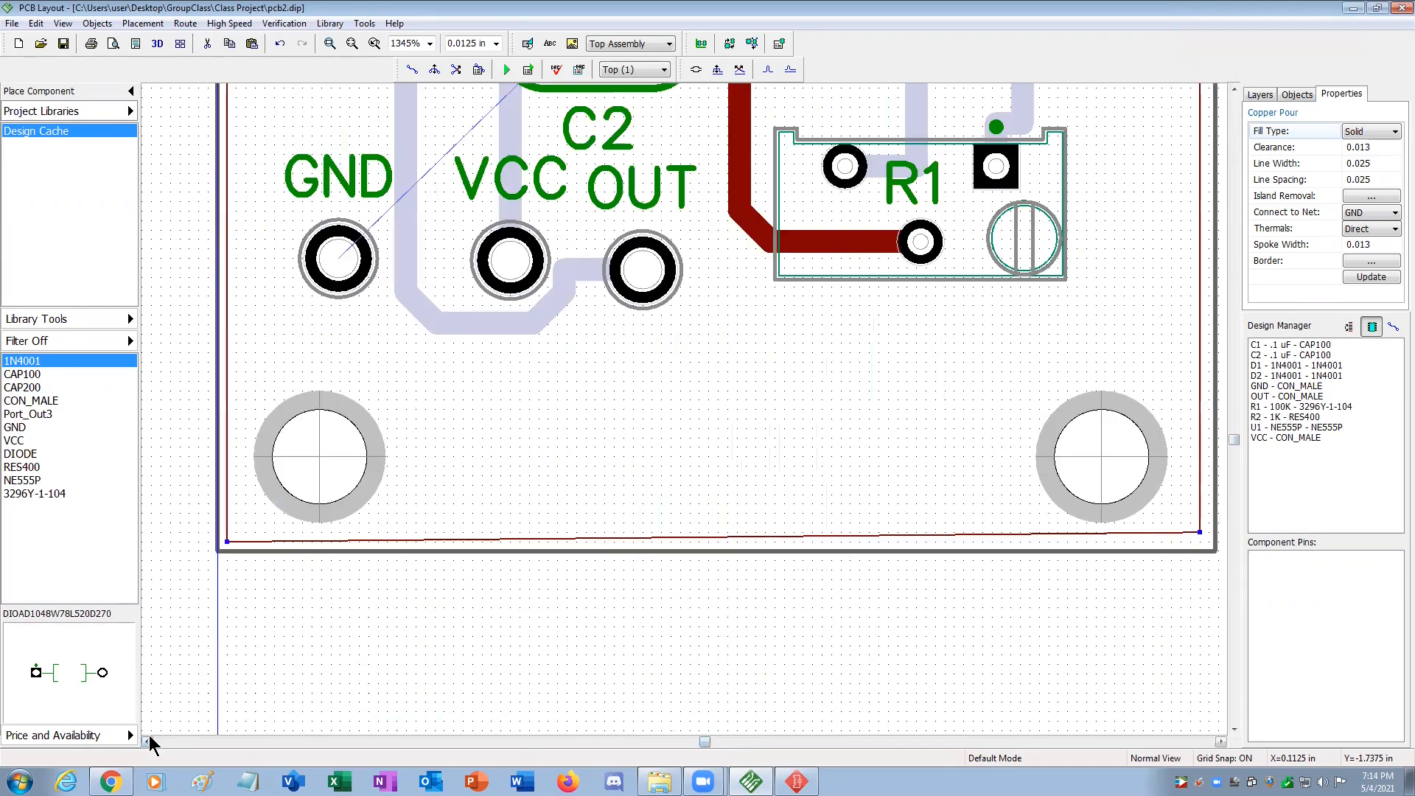
{"action": "left_click", "coordinate": [148, 741]}
{"action": "left_click_drag", "start_coordinate": [323, 546], "coordinate": [327, 531]}
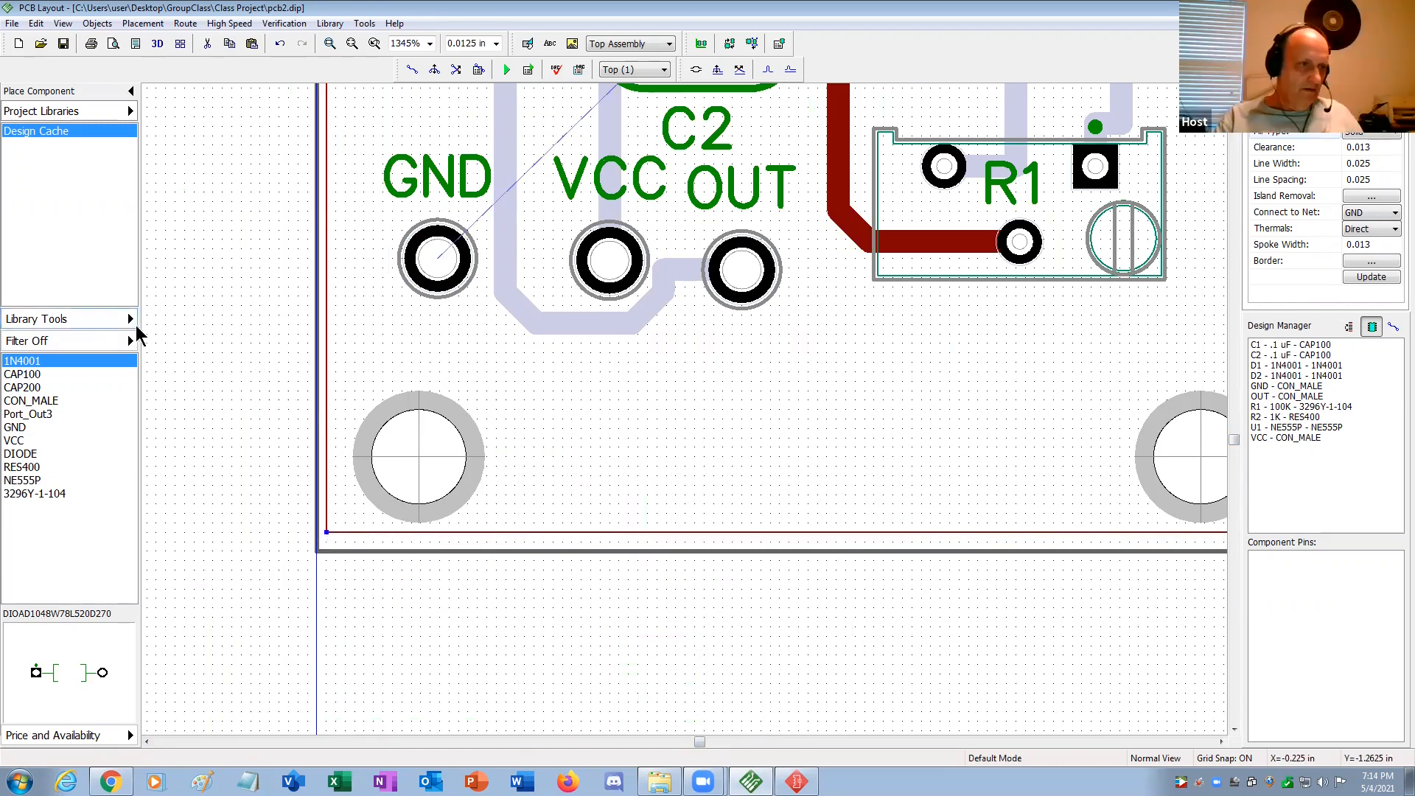
{"action": "left_click", "coordinate": [97, 23]}
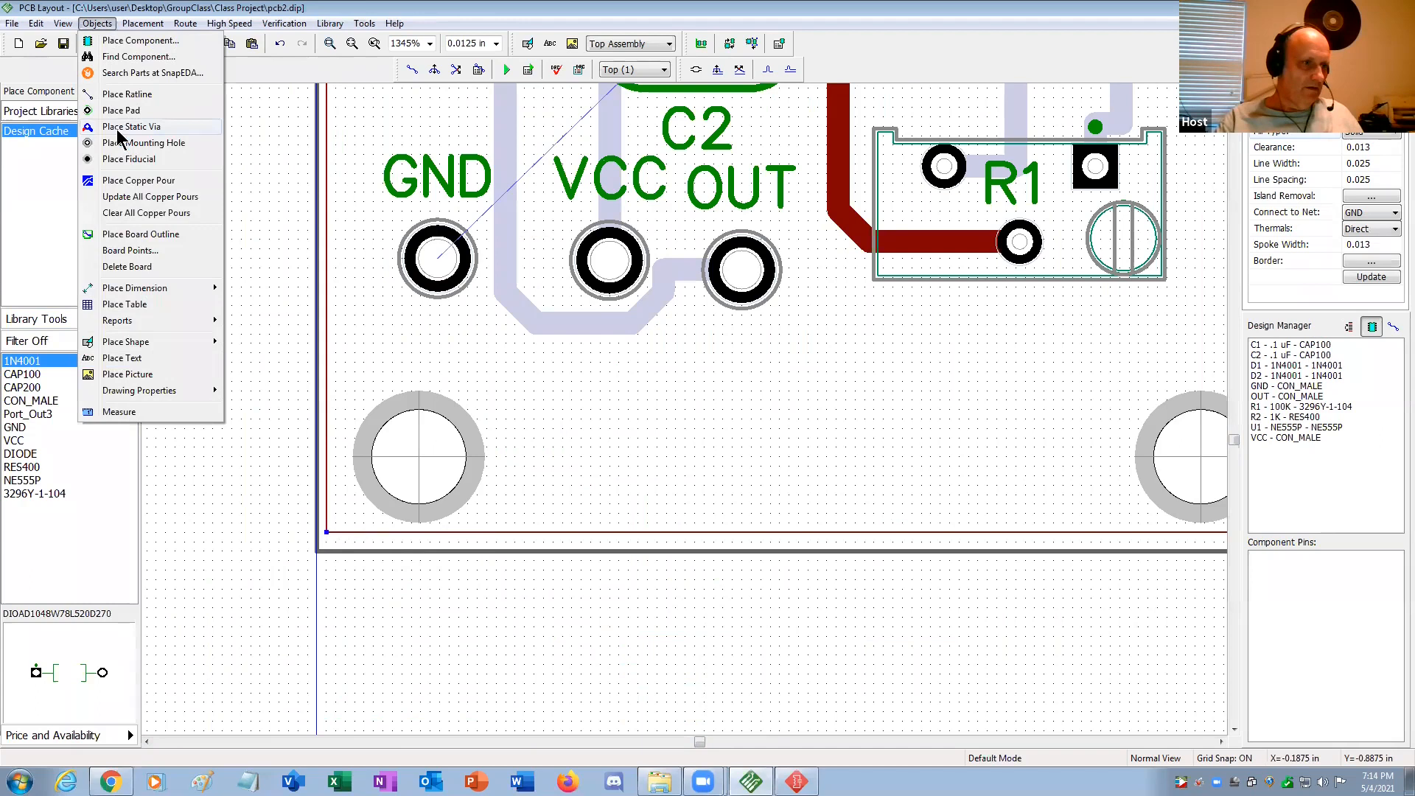
{"action": "left_click", "coordinate": [131, 197]}
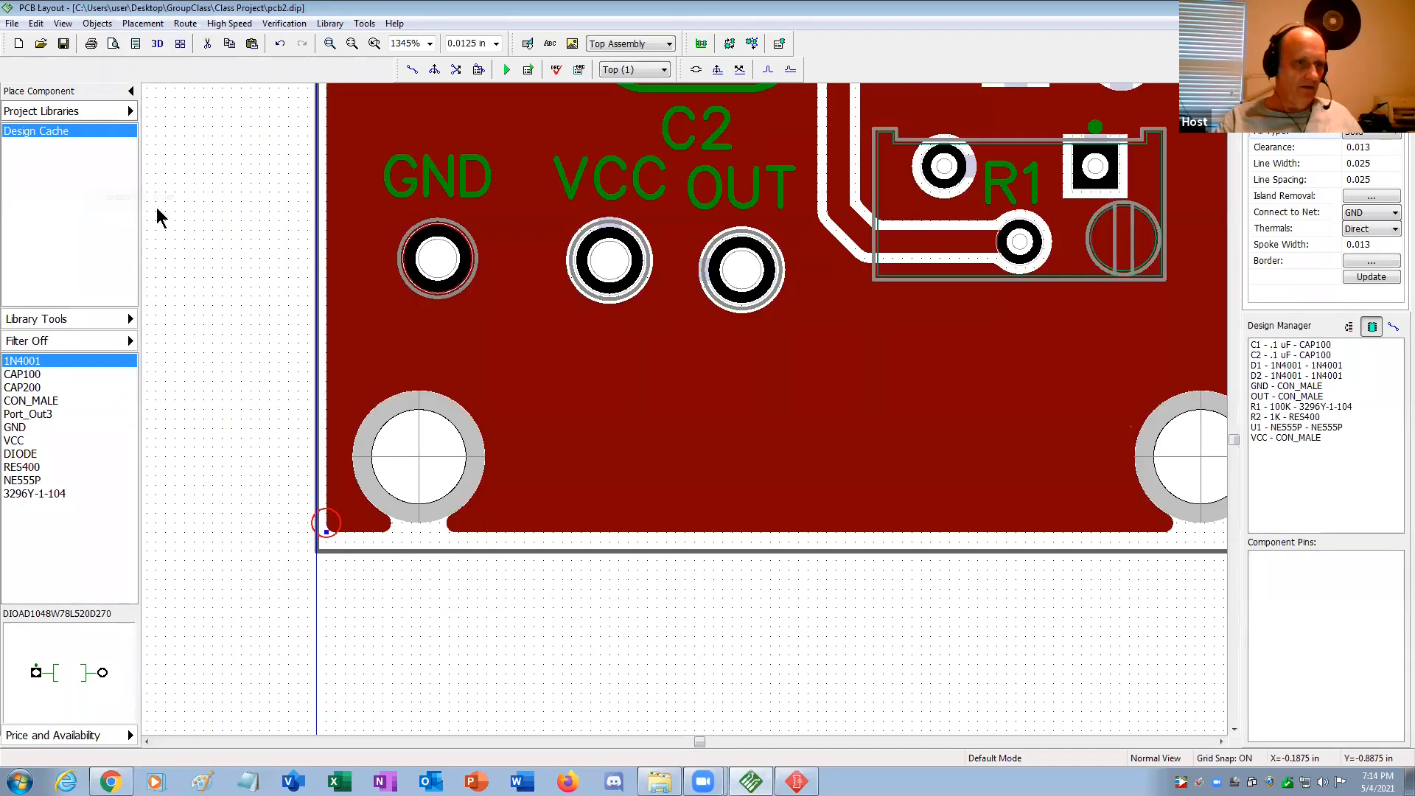
Move the top copper pour's upper-left, upper-right and lower-left corners inward to 0.025 in from the adjoining board edges, and update all copper pours.
{"action": "scroll", "coordinate": [209, 266], "scroll_direction": "down", "scroll_amount": 3}
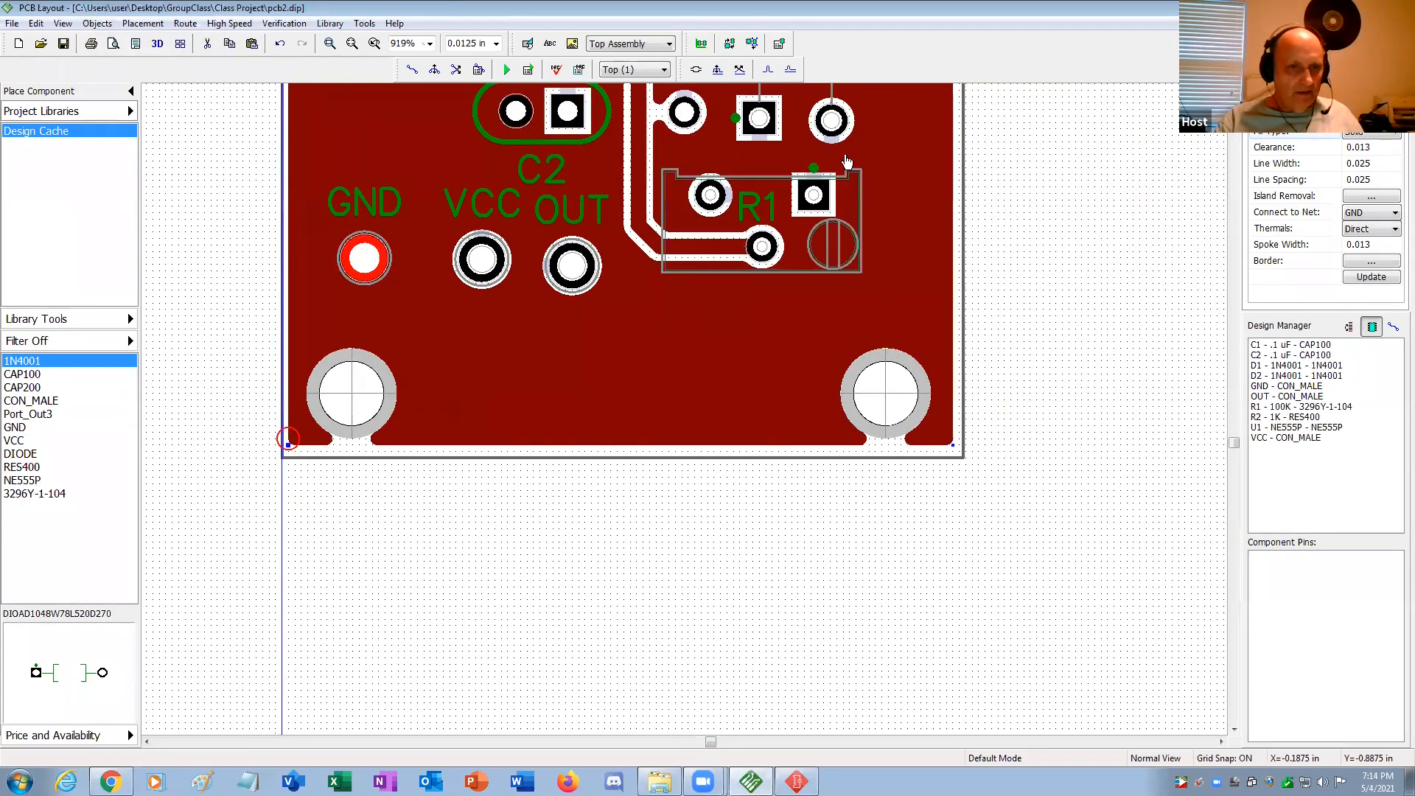
{"action": "scroll", "coordinate": [287, 442], "scroll_direction": "up", "scroll_amount": 5}
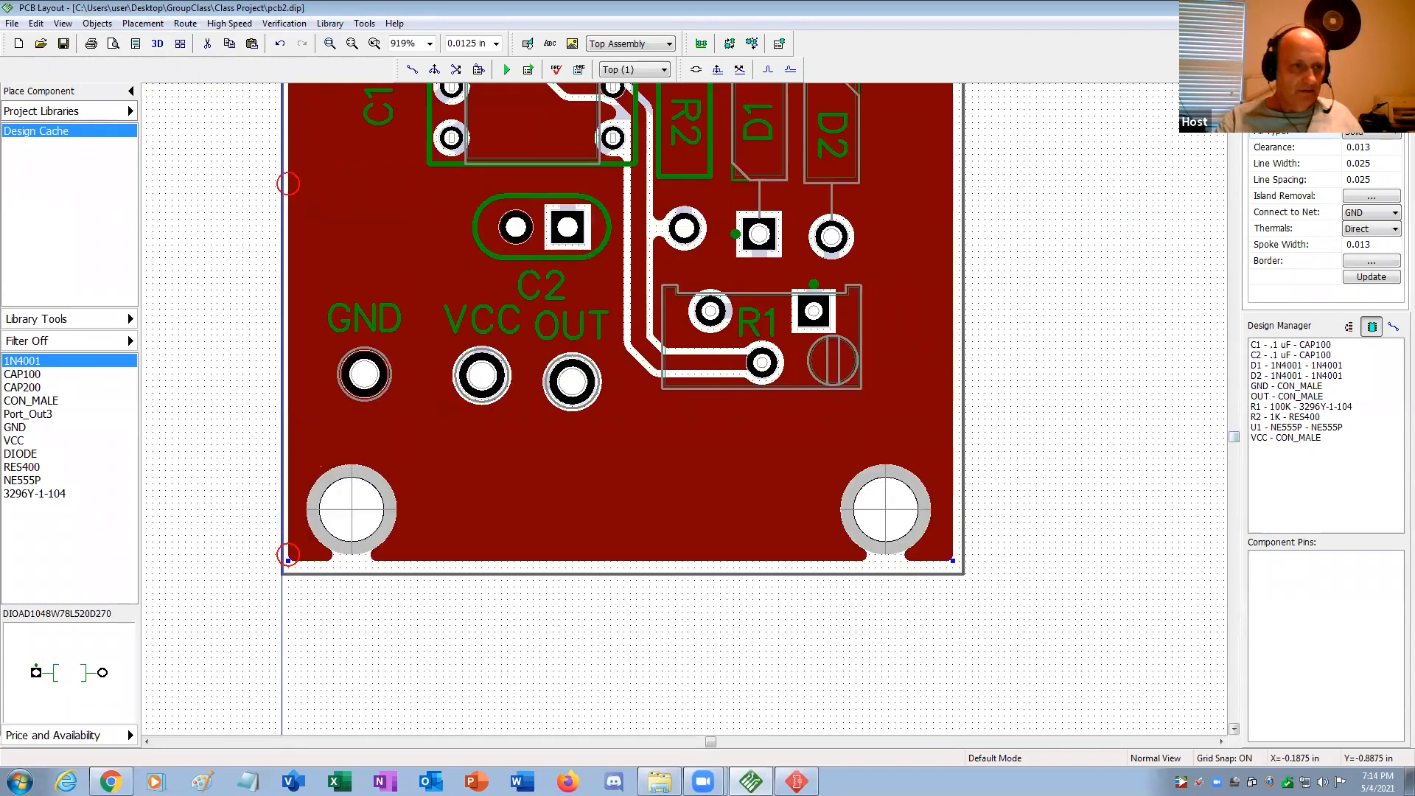
{"action": "scroll", "coordinate": [708, 409], "scroll_direction": "up", "scroll_amount": 1}
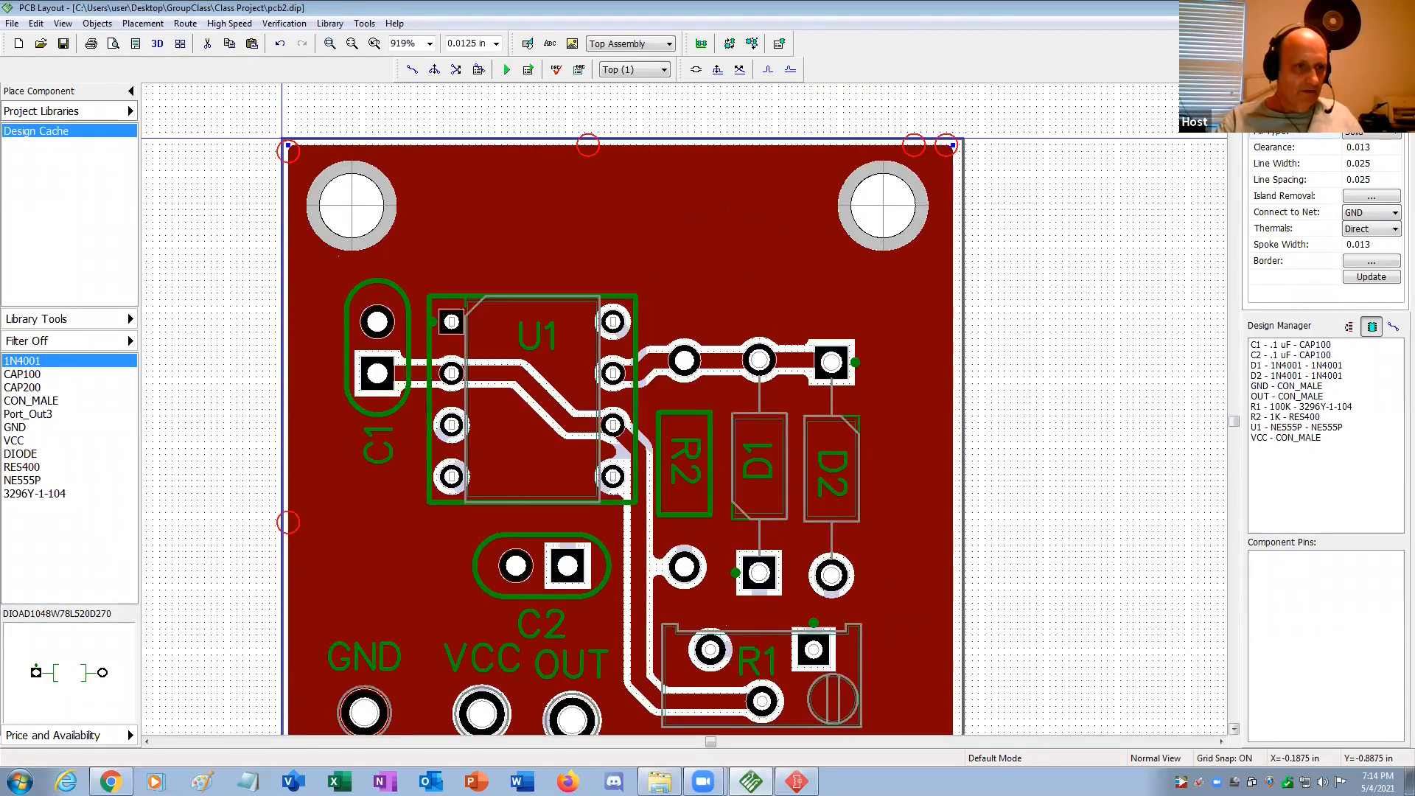
{"action": "scroll", "coordinate": [1043, 329], "scroll_direction": "down", "scroll_amount": 1}
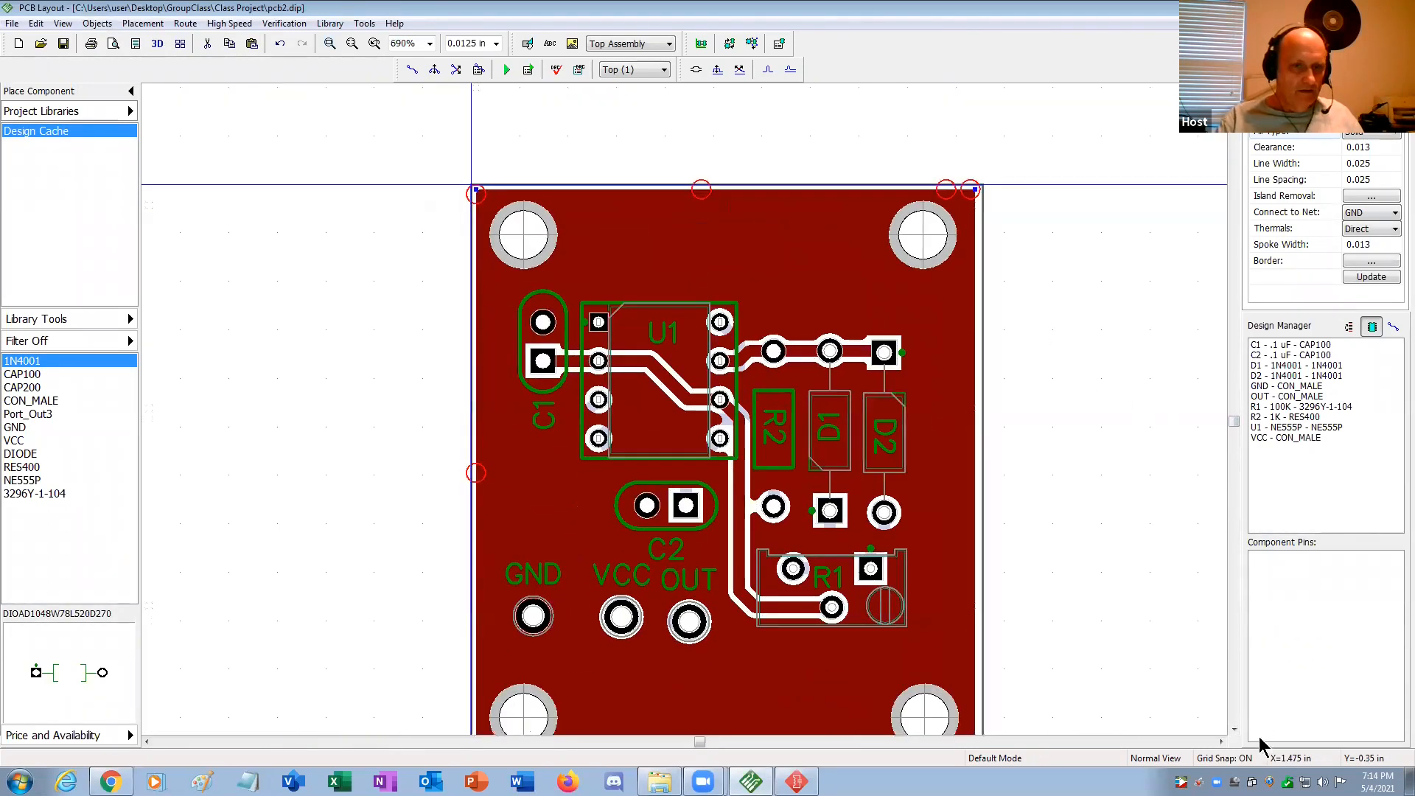
{"action": "left_click", "coordinate": [1234, 730]}
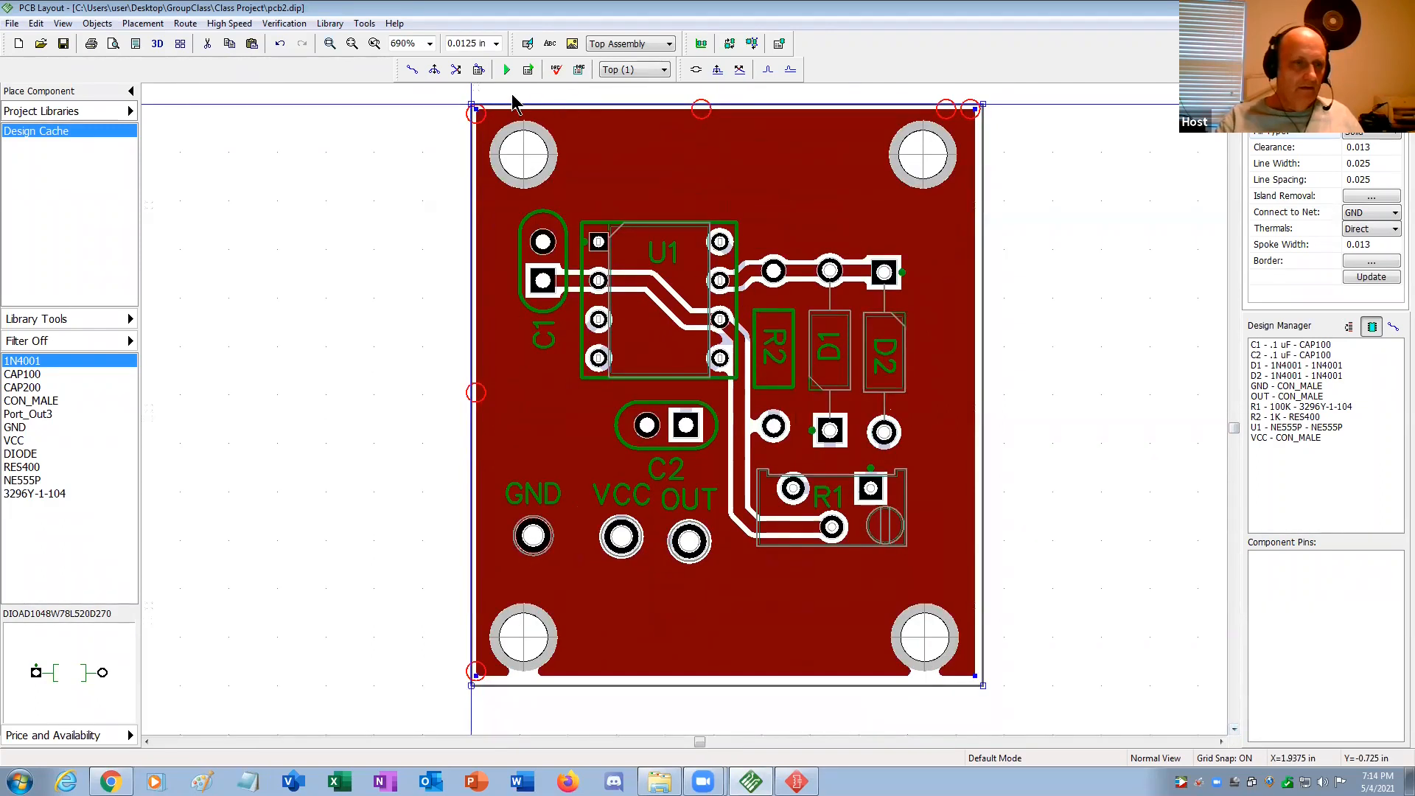
{"action": "left_click", "coordinate": [475, 110]}
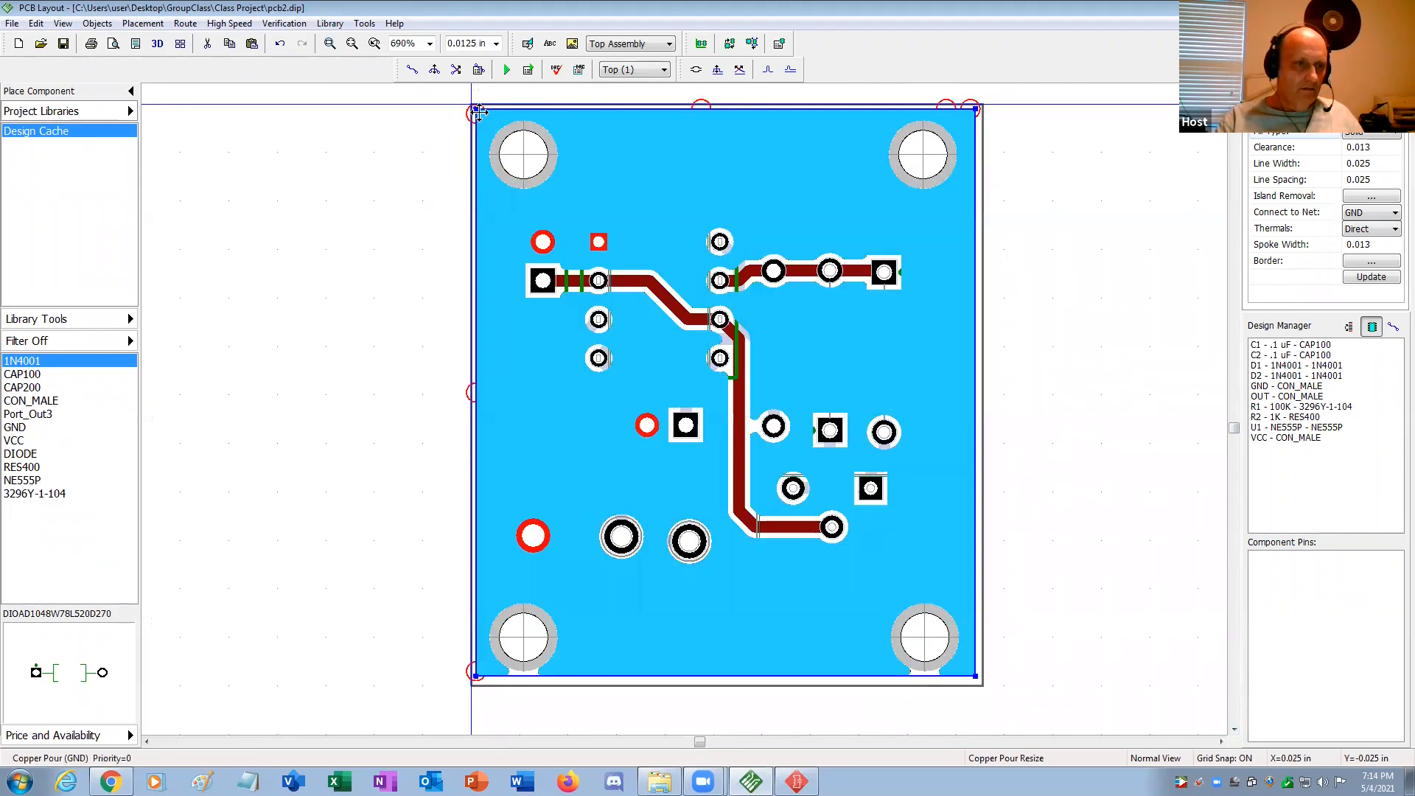
{"action": "left_click_drag", "start_coordinate": [475, 110], "coordinate": [480, 112]}
{"action": "left_click_drag", "start_coordinate": [974, 107], "coordinate": [975, 113]}
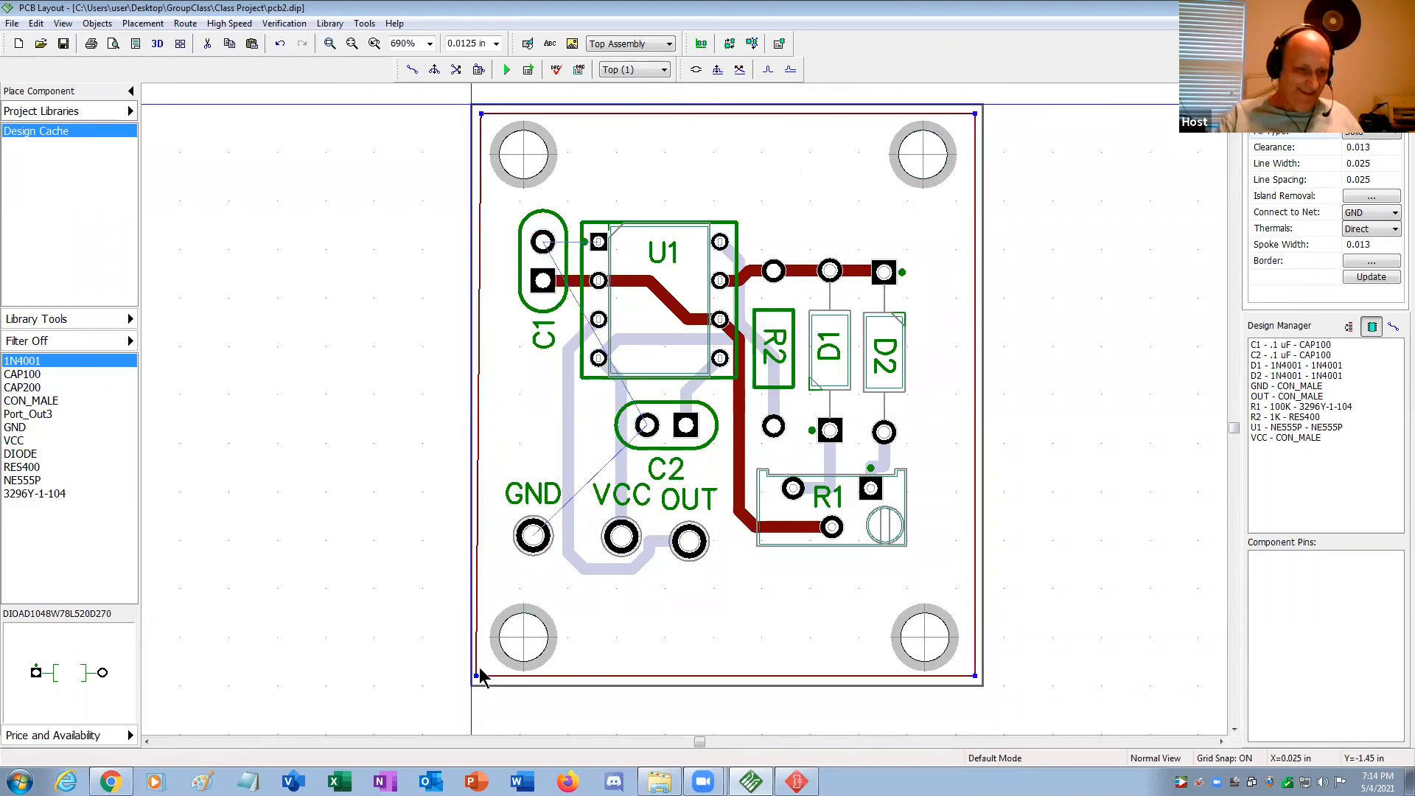
{"action": "left_click_drag", "start_coordinate": [474, 675], "coordinate": [481, 676]}
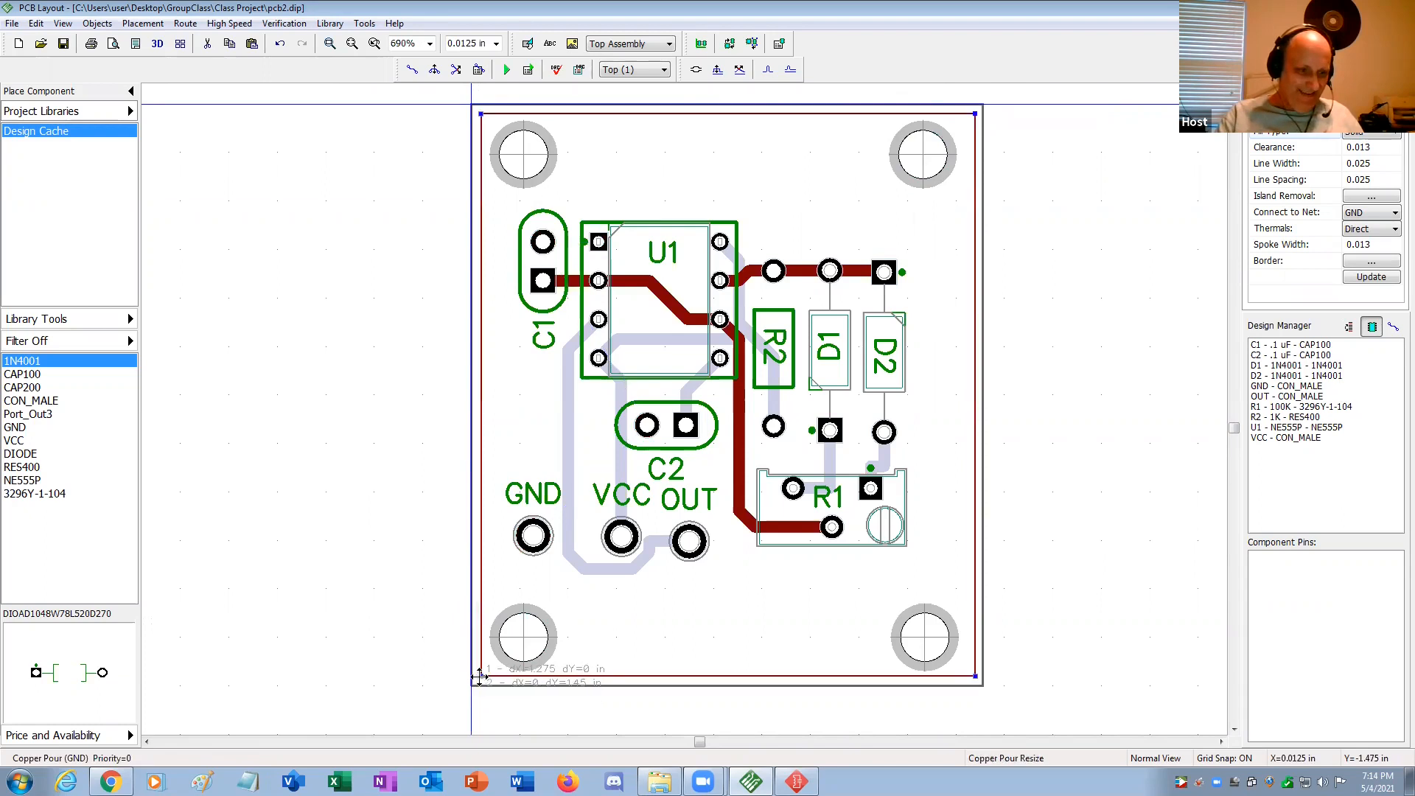
{"action": "left_click", "coordinate": [97, 24]}
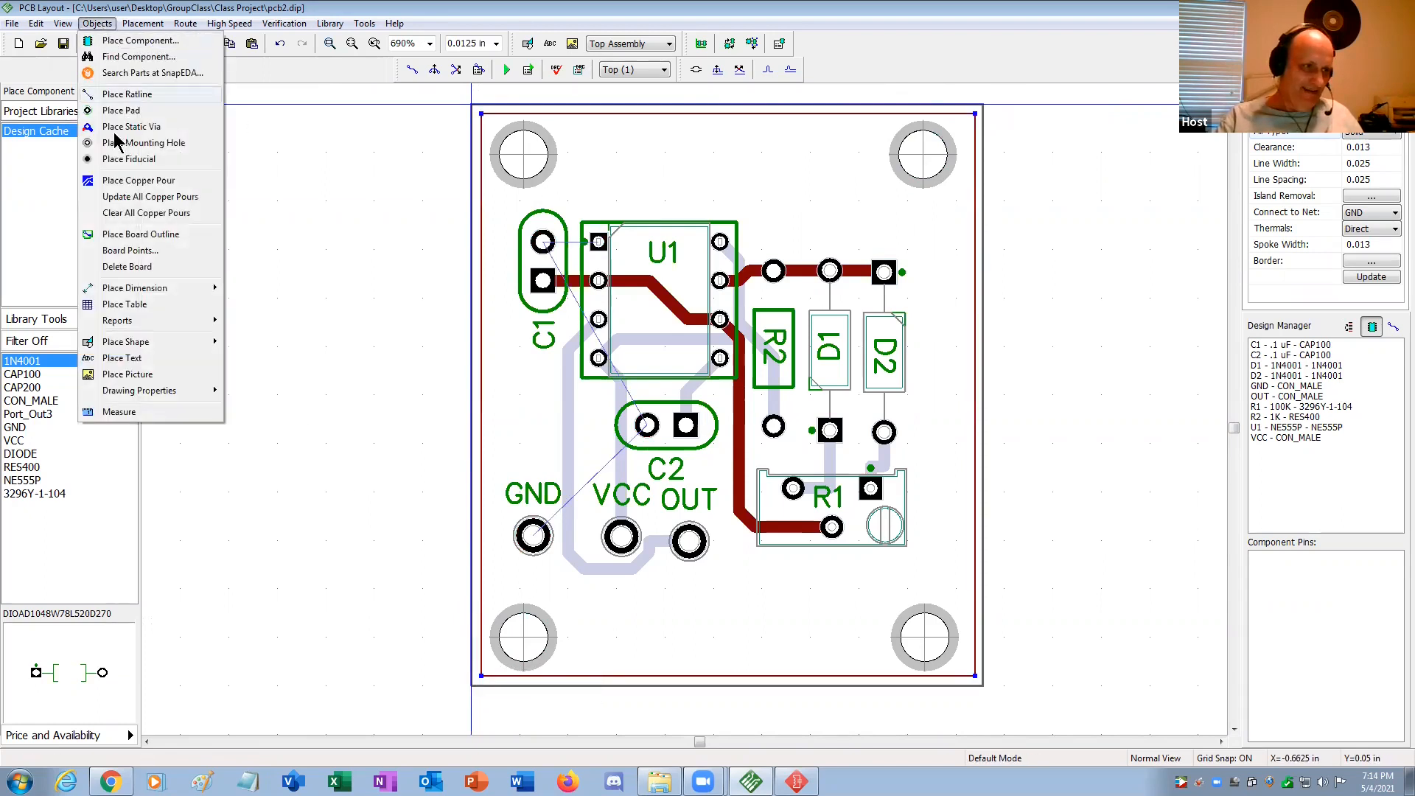
{"action": "left_click", "coordinate": [144, 197]}
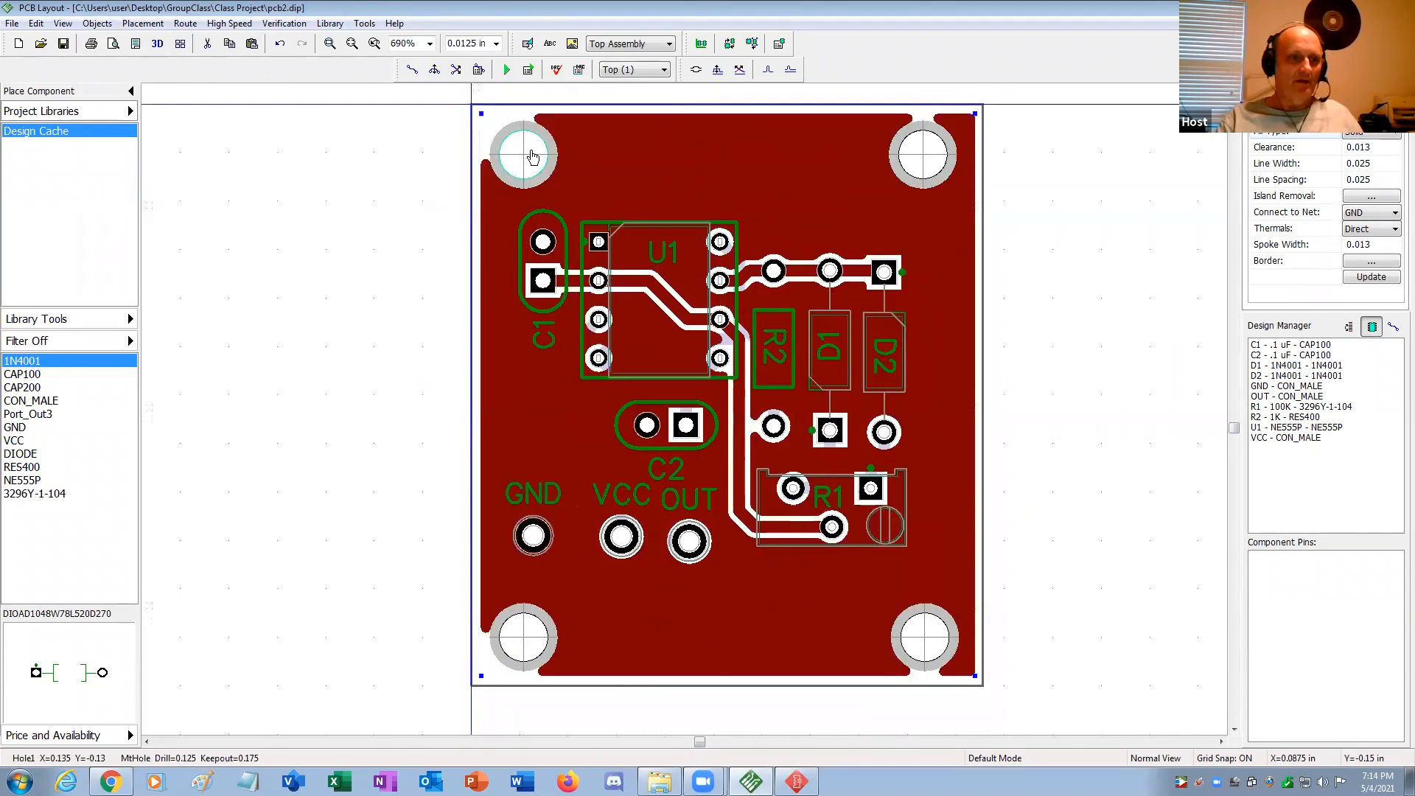
{"action": "mouse_move", "coordinate": [533, 157]}
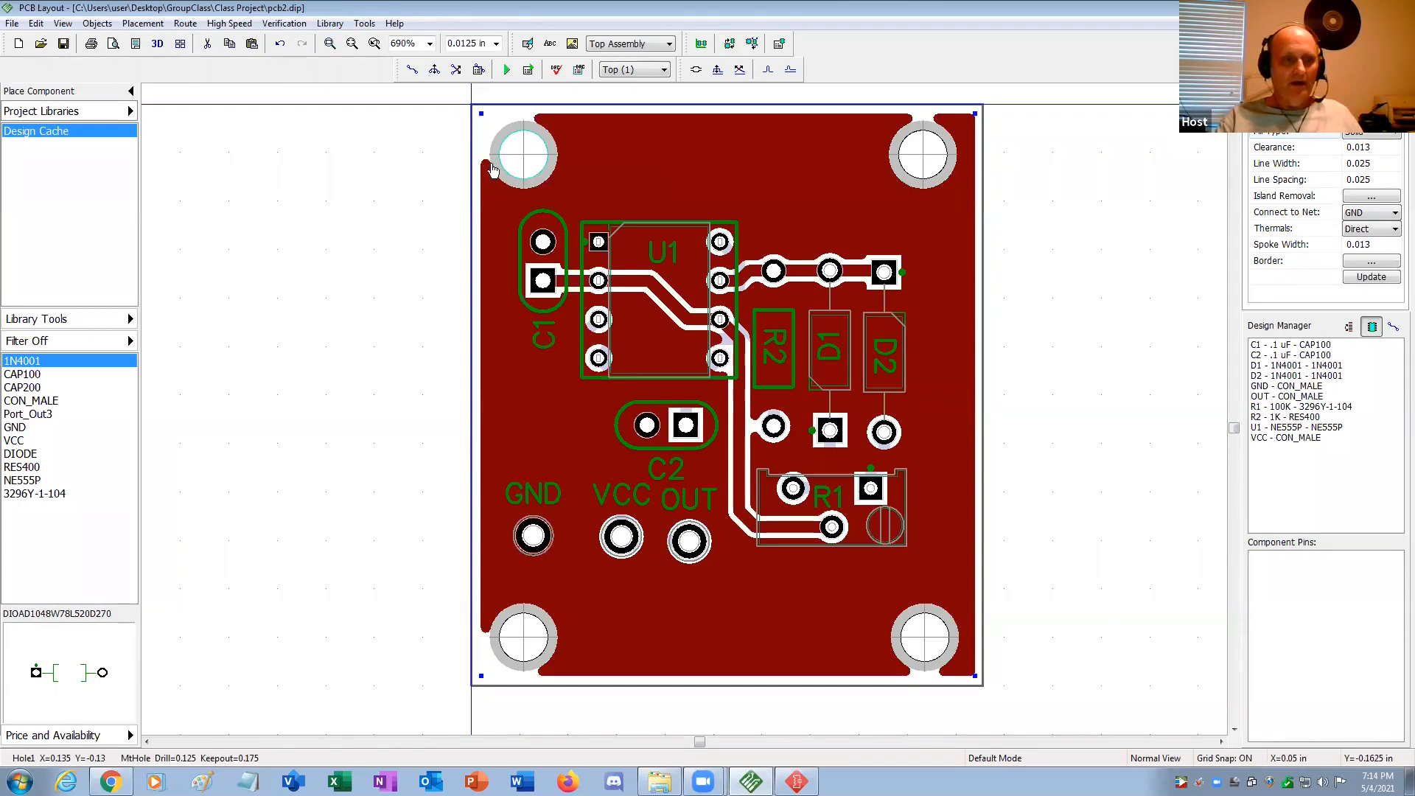
On the Bottom layer, outline a rectangular copper pour through the same four corner points as the top pour.
{"action": "left_click", "coordinate": [653, 70]}
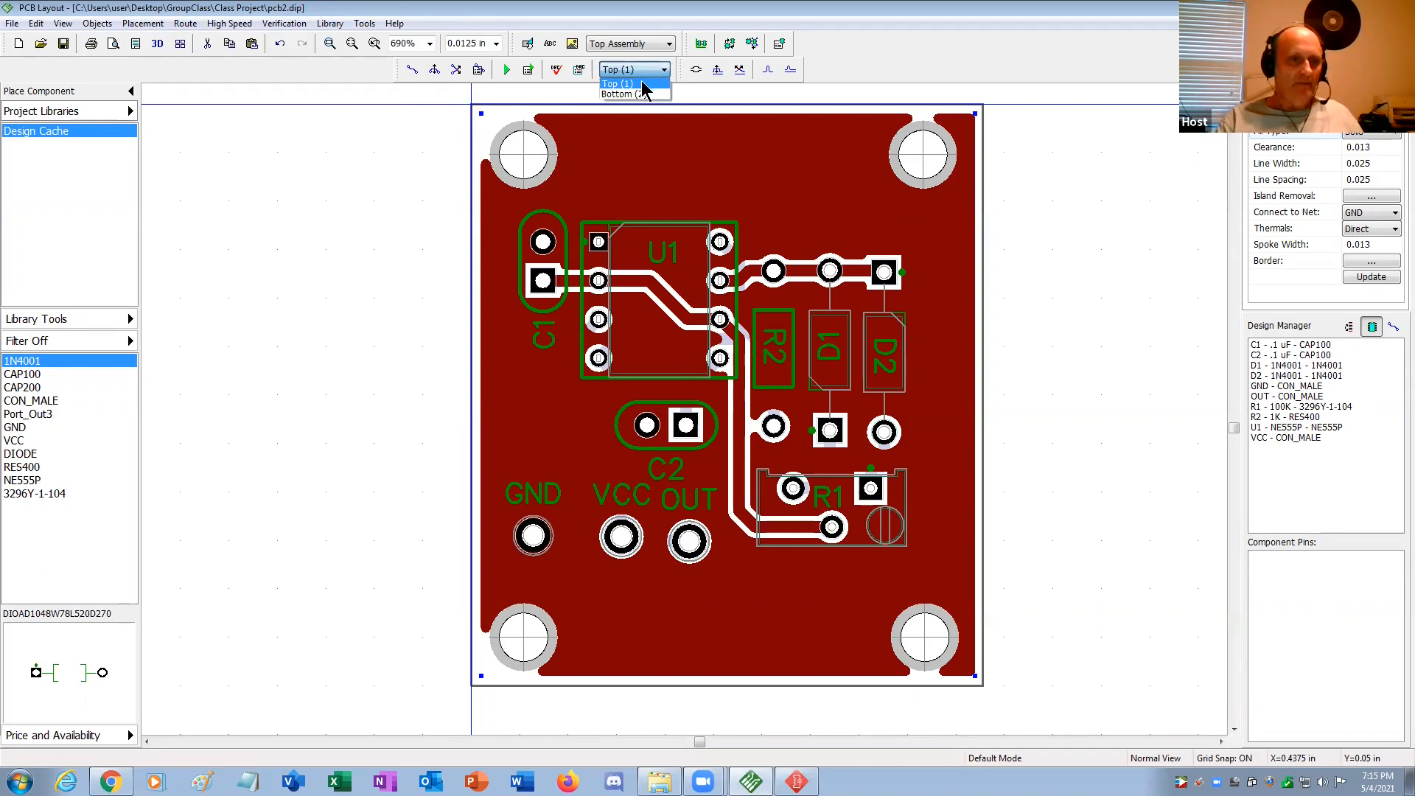
{"action": "left_click", "coordinate": [639, 94]}
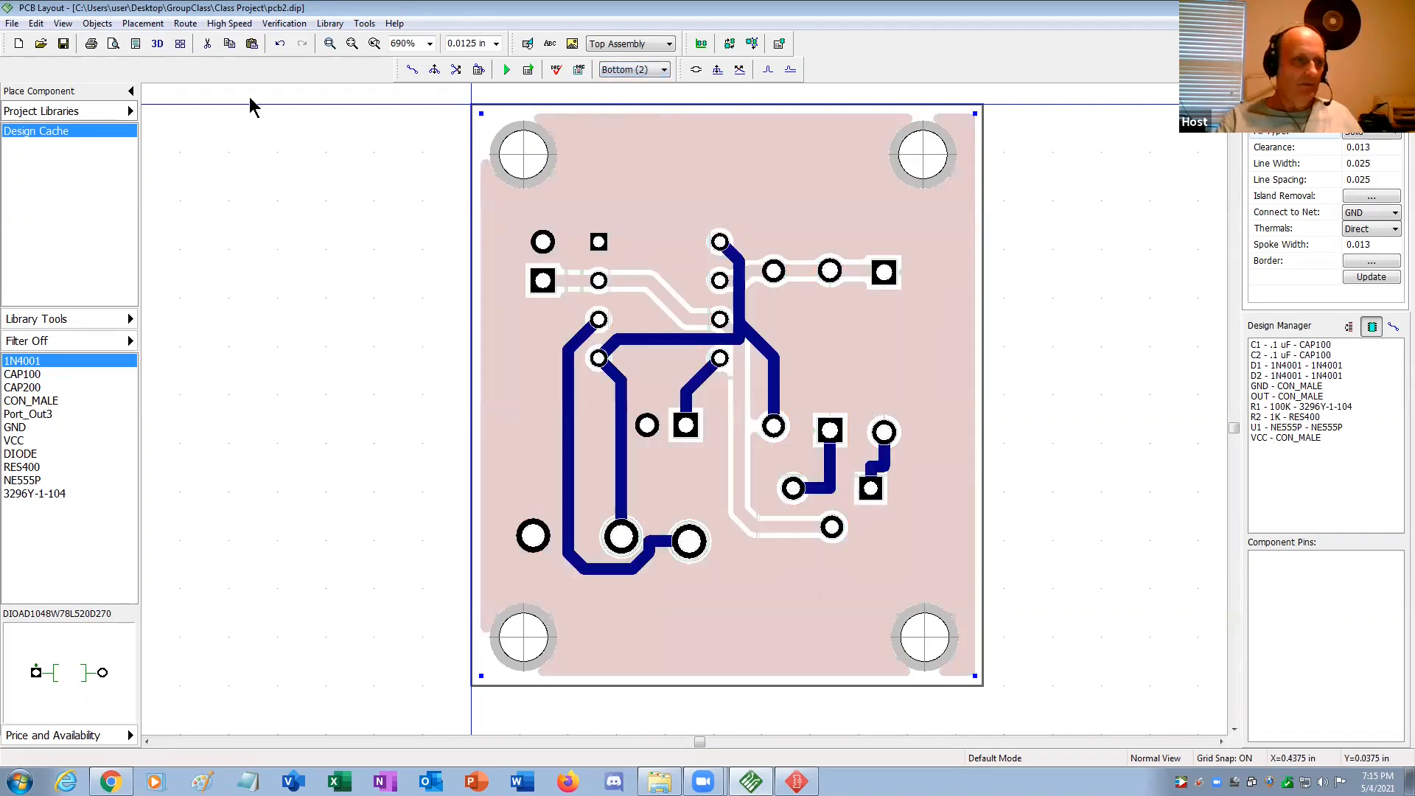
{"action": "left_click", "coordinate": [100, 24]}
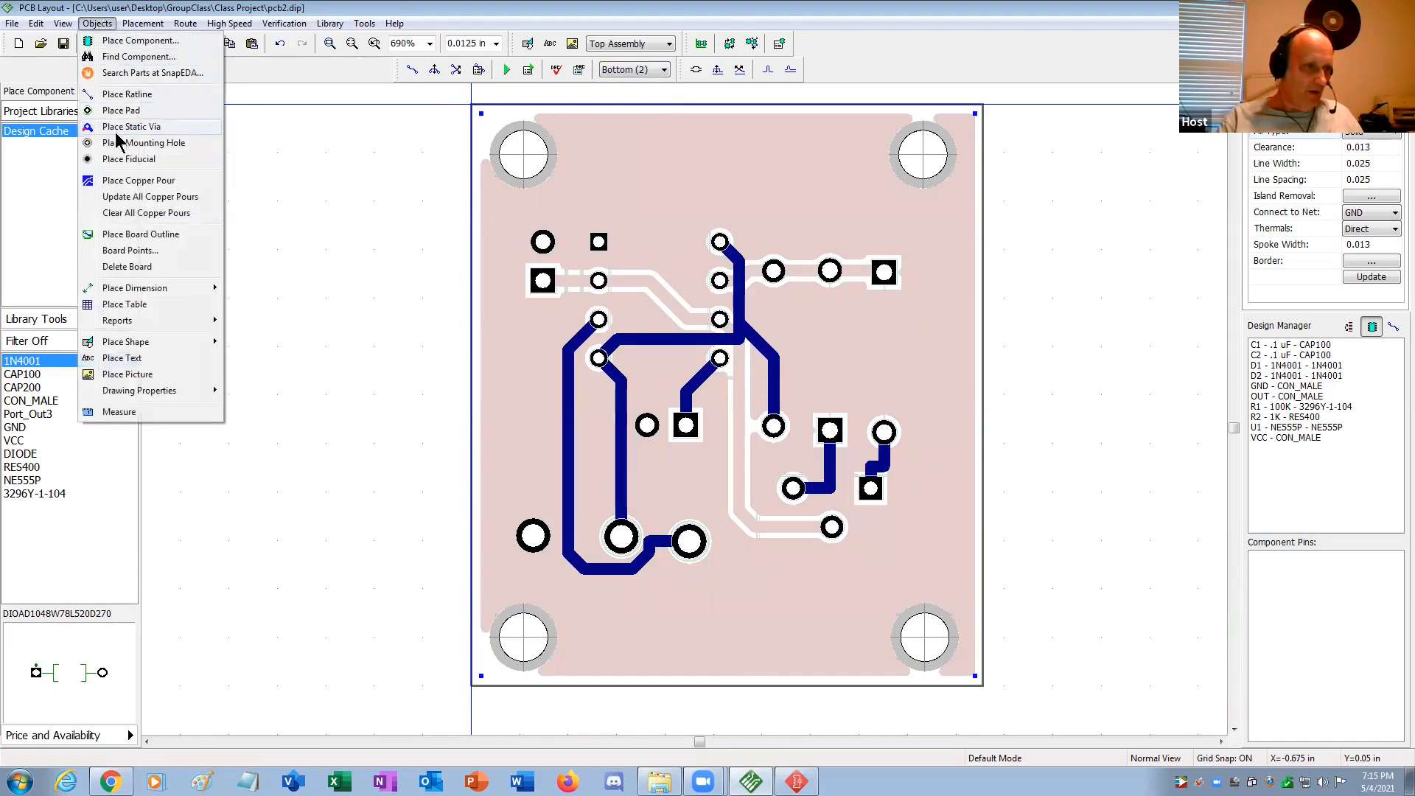
{"action": "left_click", "coordinate": [125, 182]}
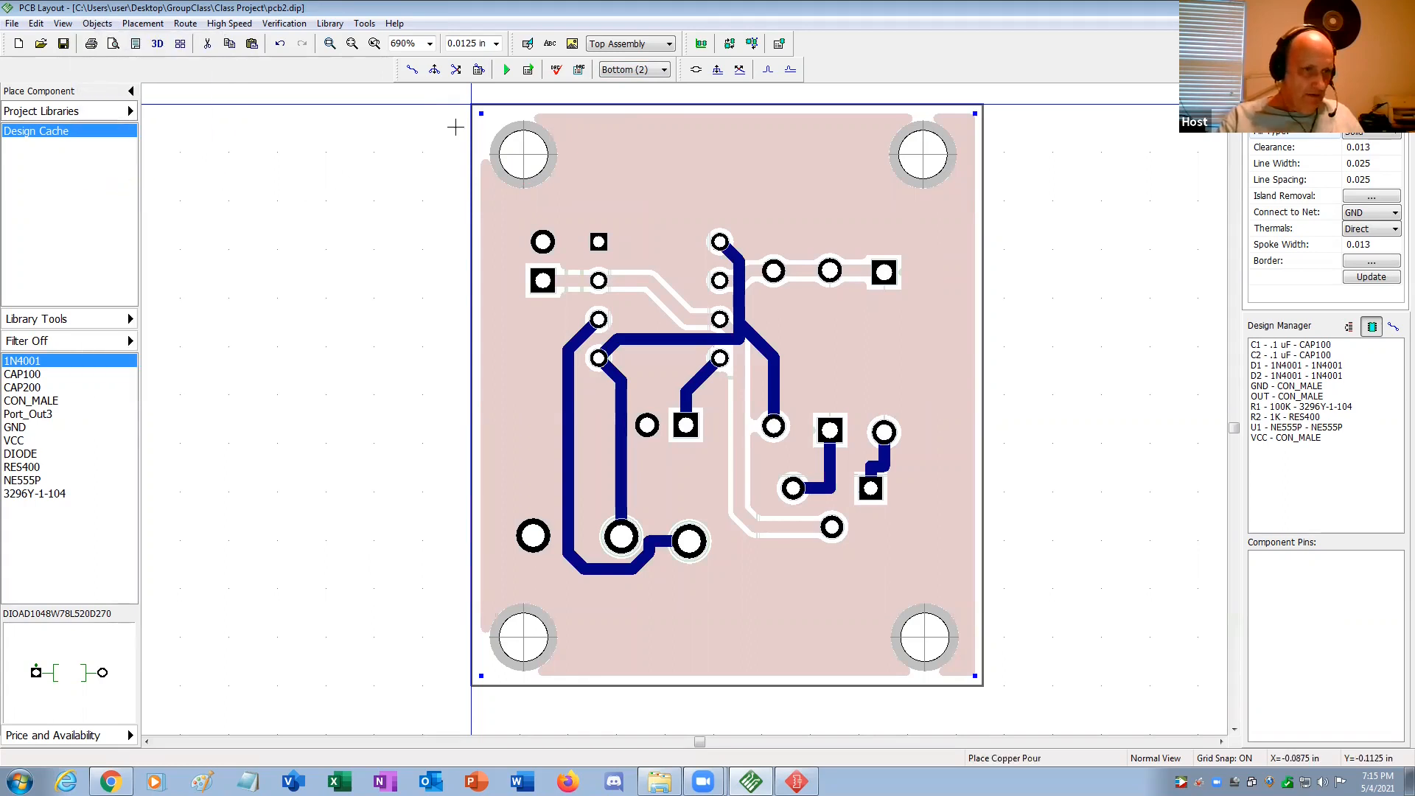
{"action": "left_click", "coordinate": [480, 113]}
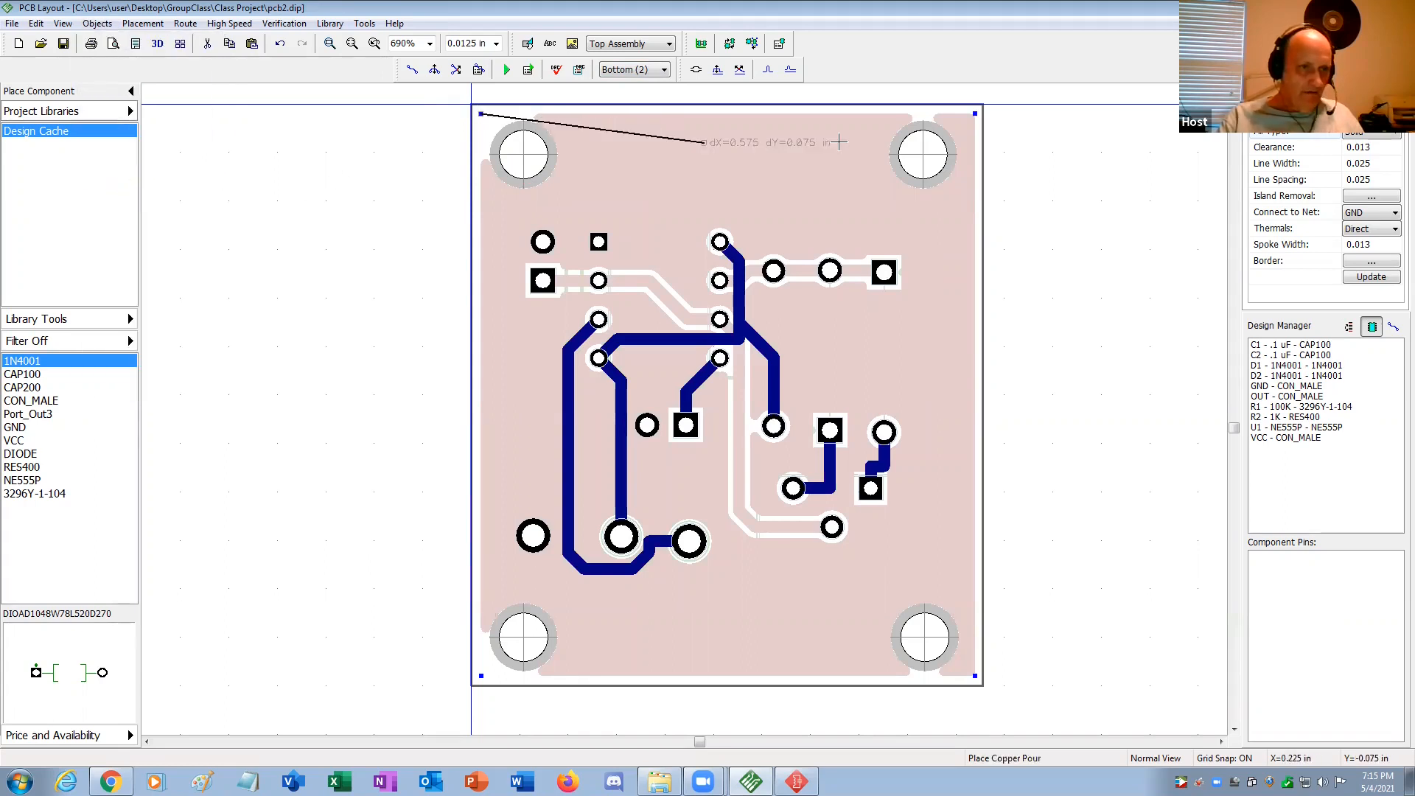
{"action": "left_click", "coordinate": [975, 113]}
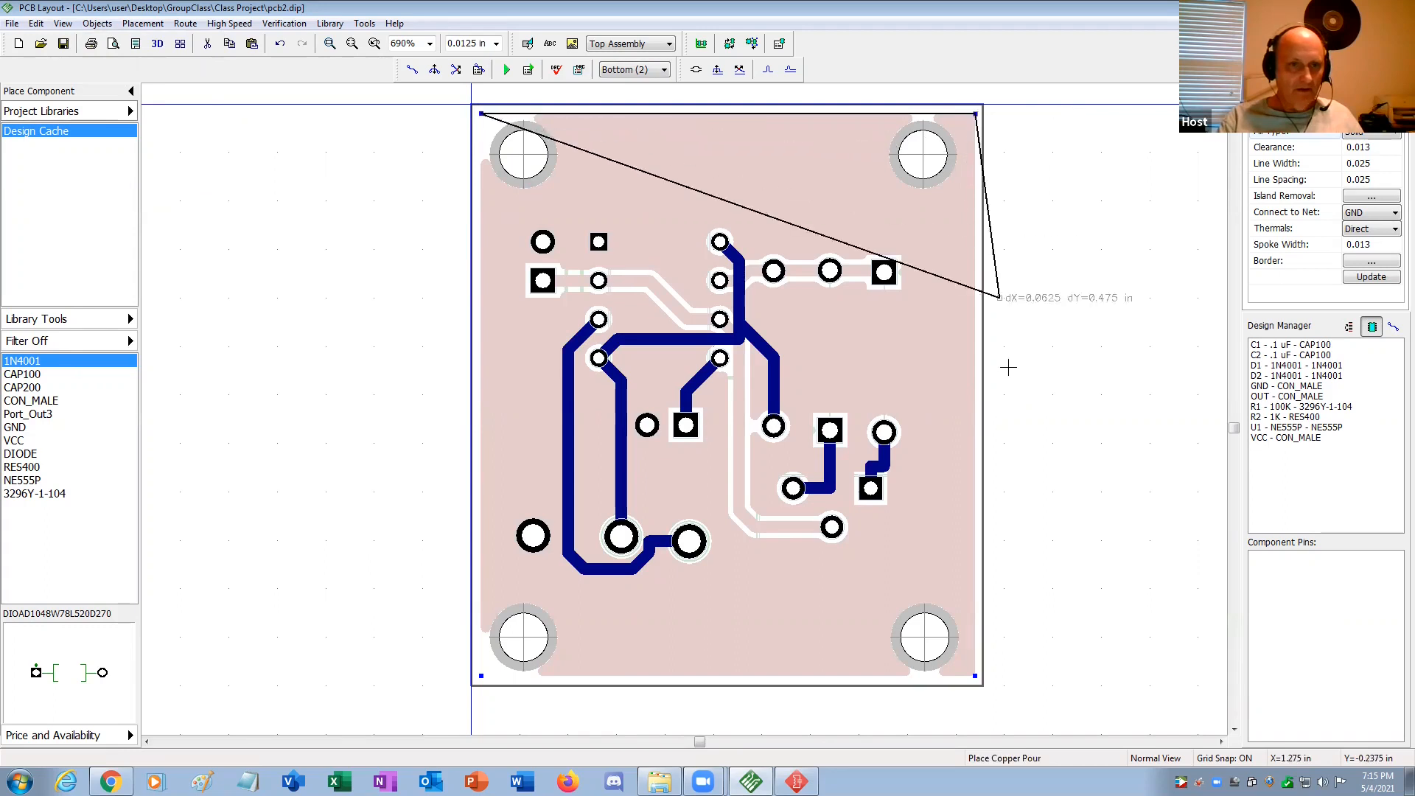
{"action": "left_click", "coordinate": [975, 675]}
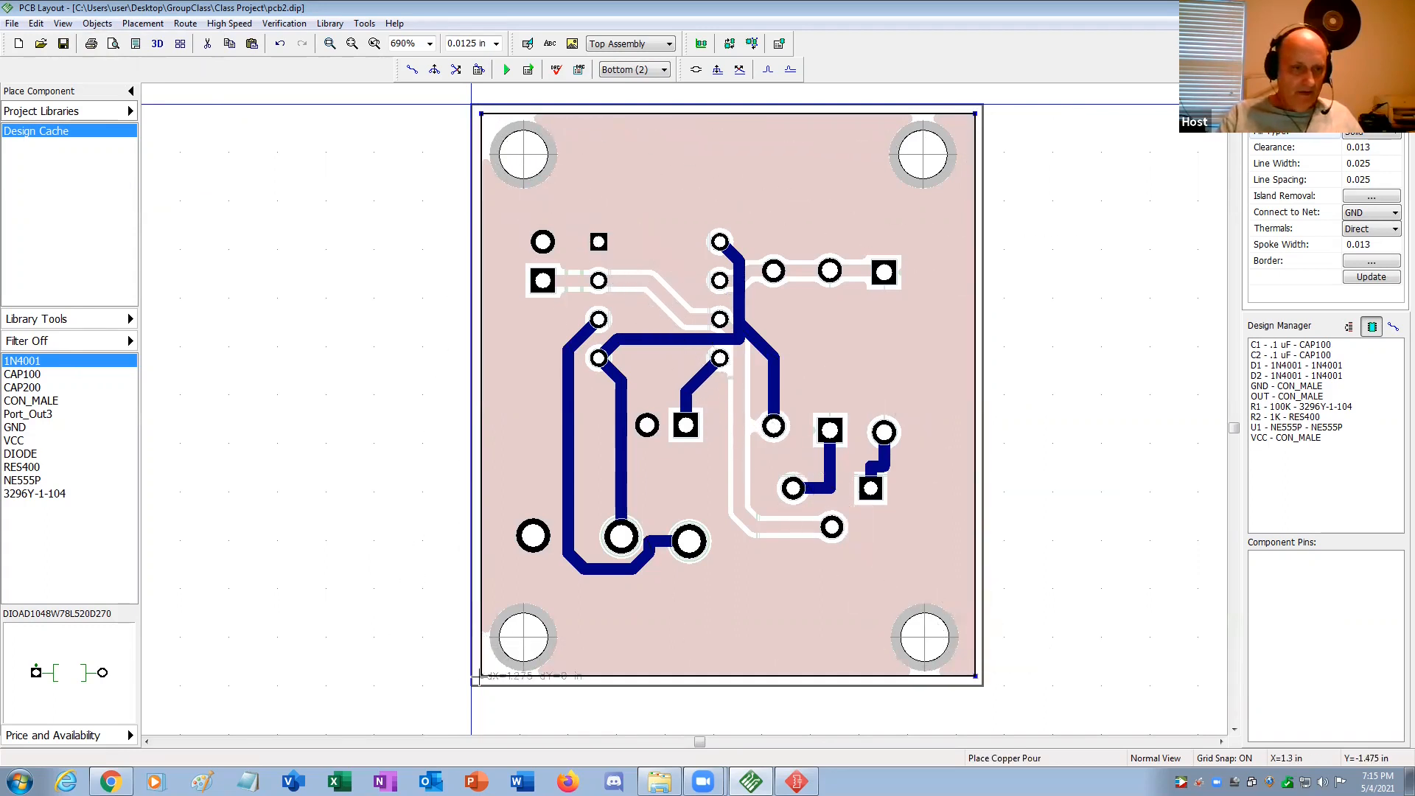
{"action": "right_click", "coordinate": [480, 676]}
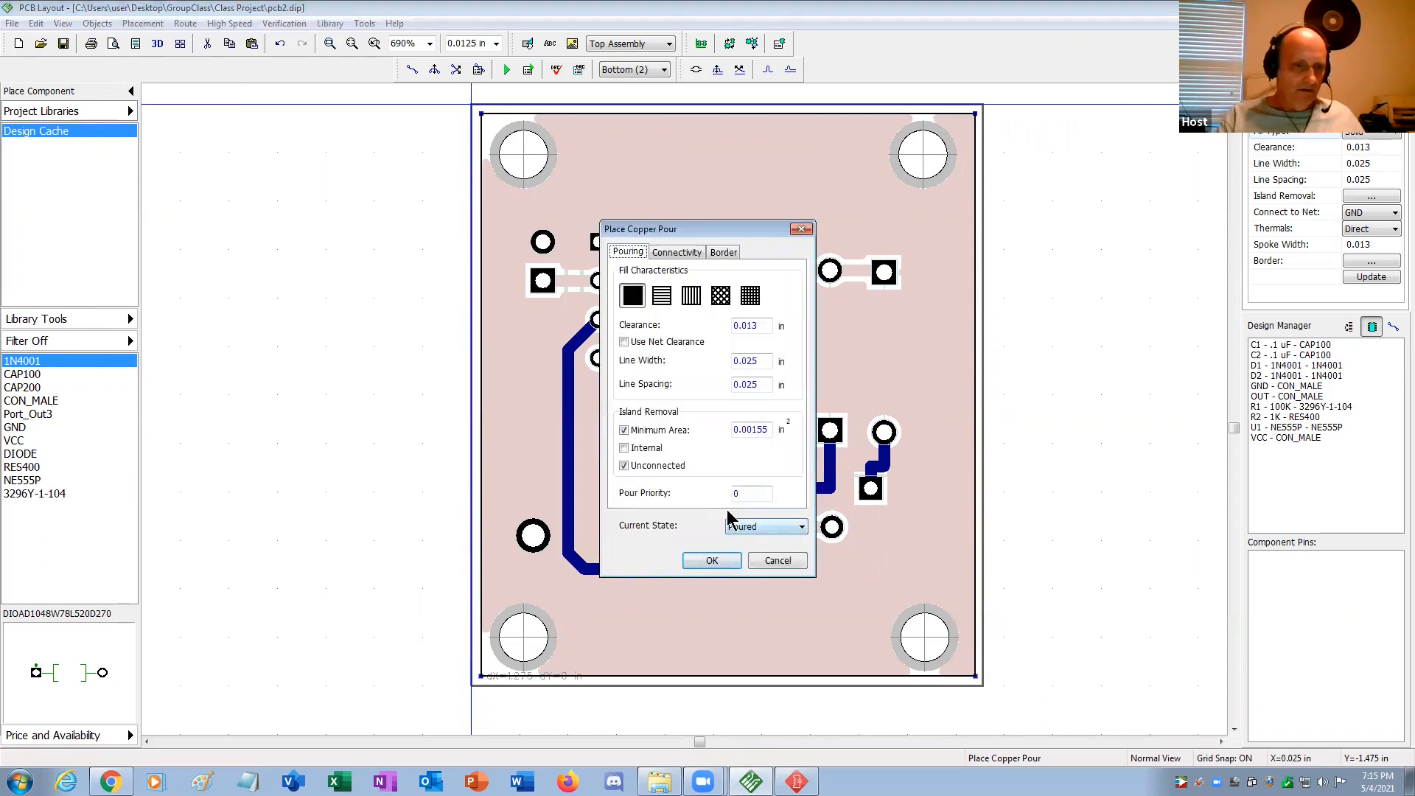
Connect the new bottom copper pour to the GND net and place it in the Poured state.
{"action": "left_click", "coordinate": [671, 255]}
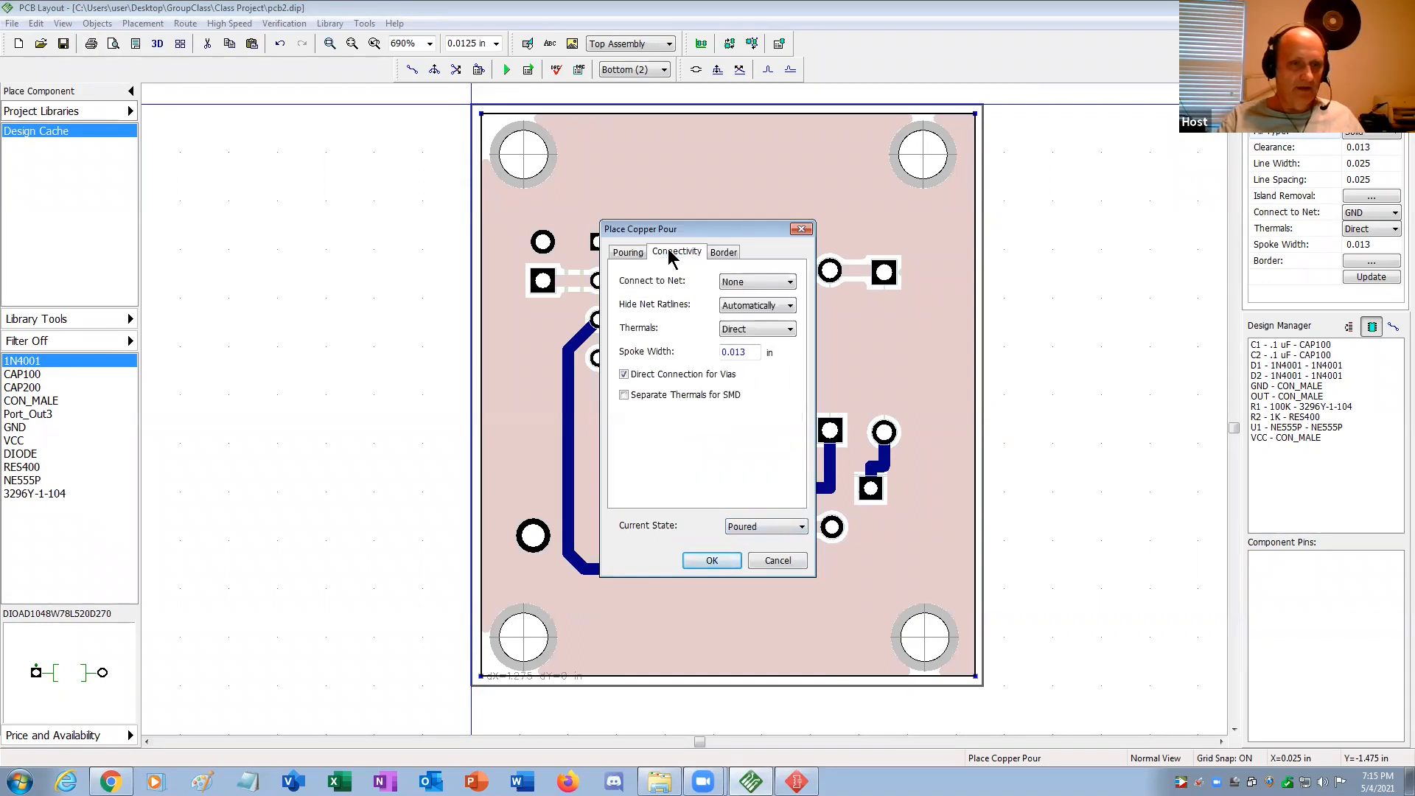
{"action": "left_click", "coordinate": [743, 282]}
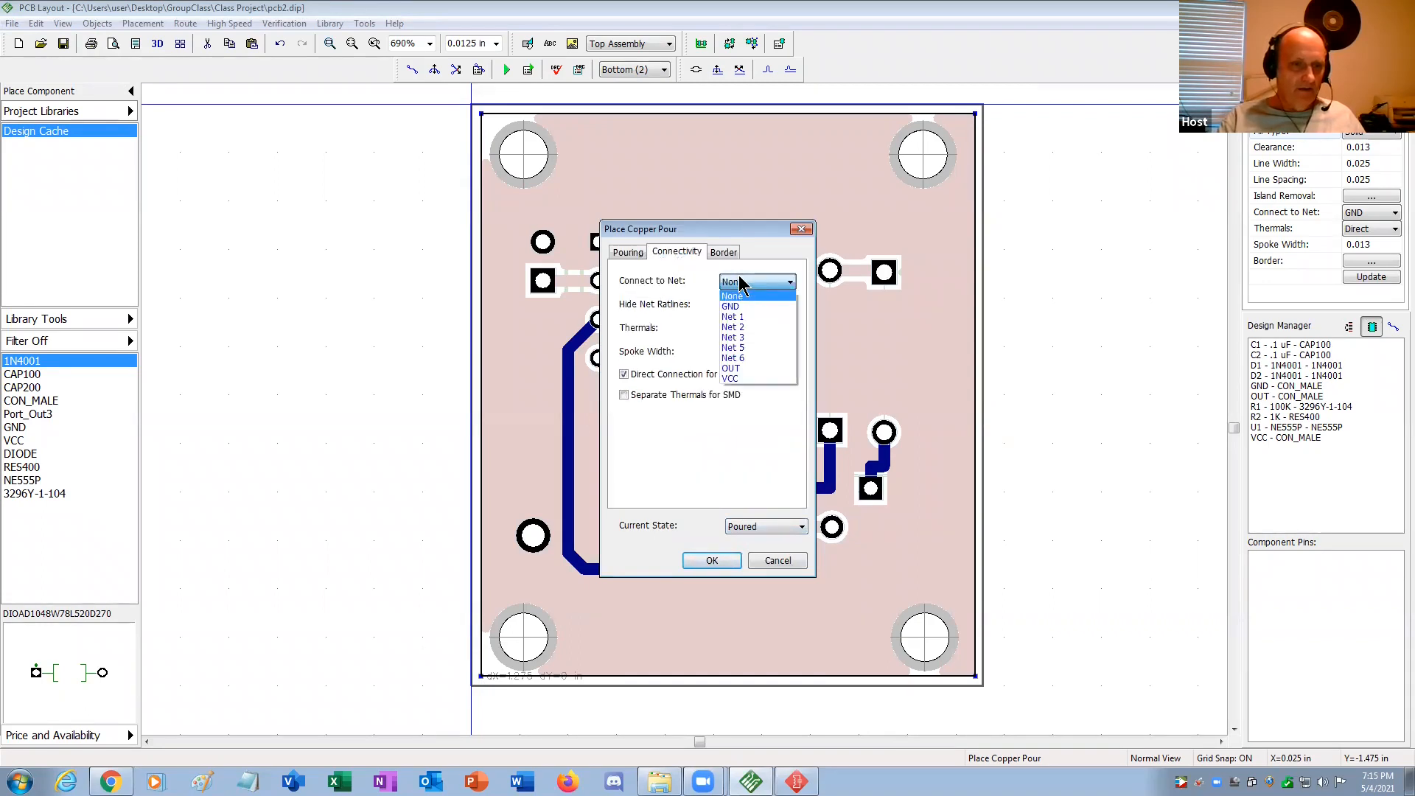
{"action": "left_click", "coordinate": [743, 305]}
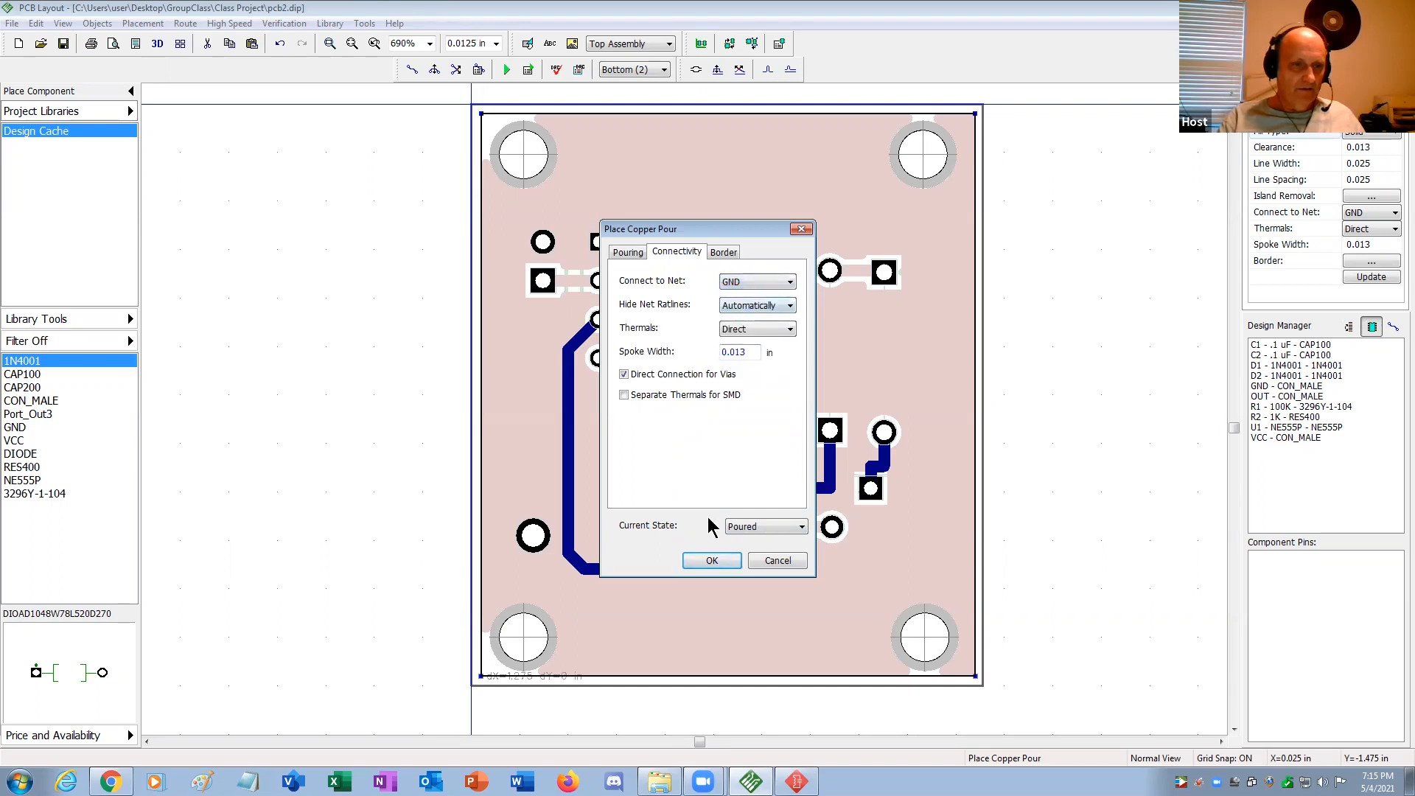
{"action": "left_click", "coordinate": [711, 561]}
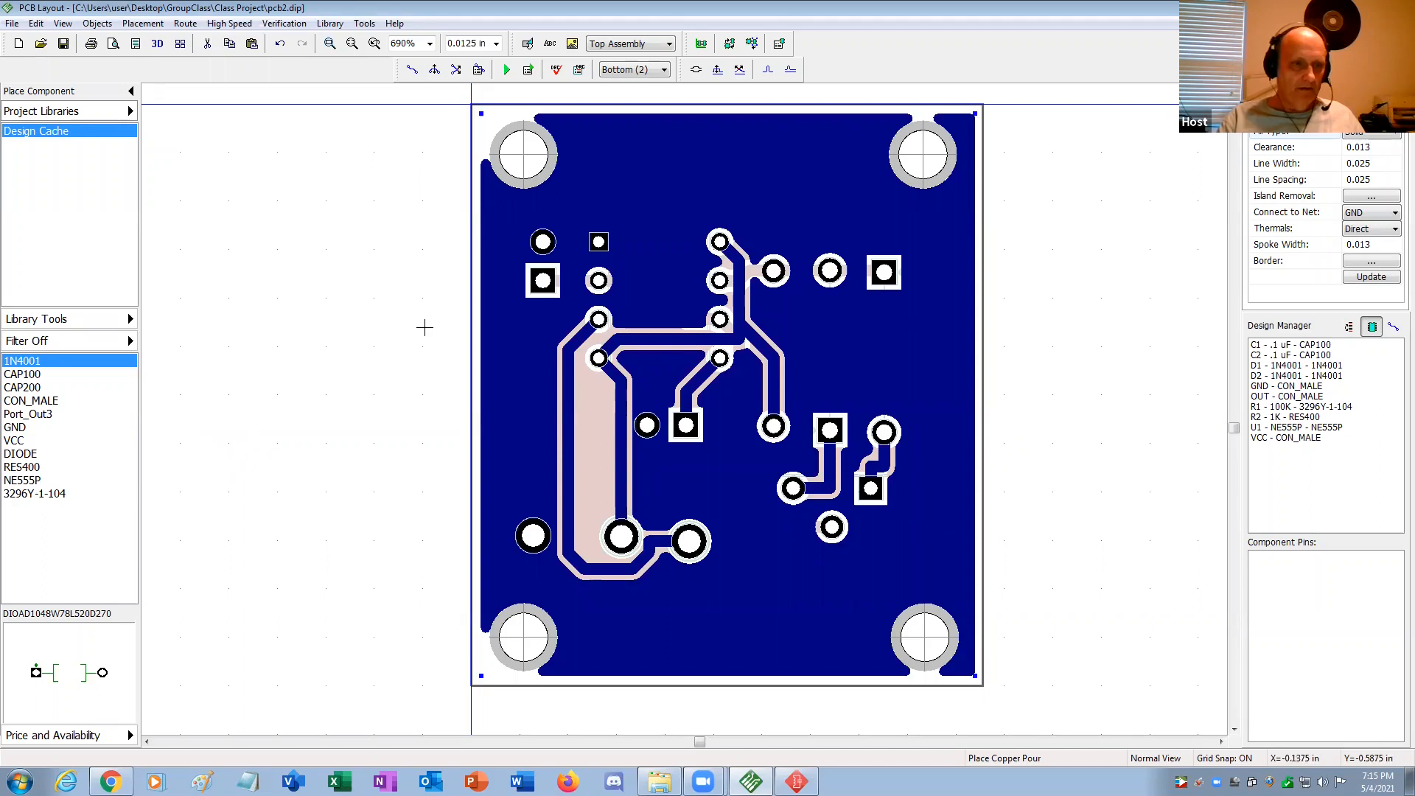
{"action": "key", "text": "Escape"}
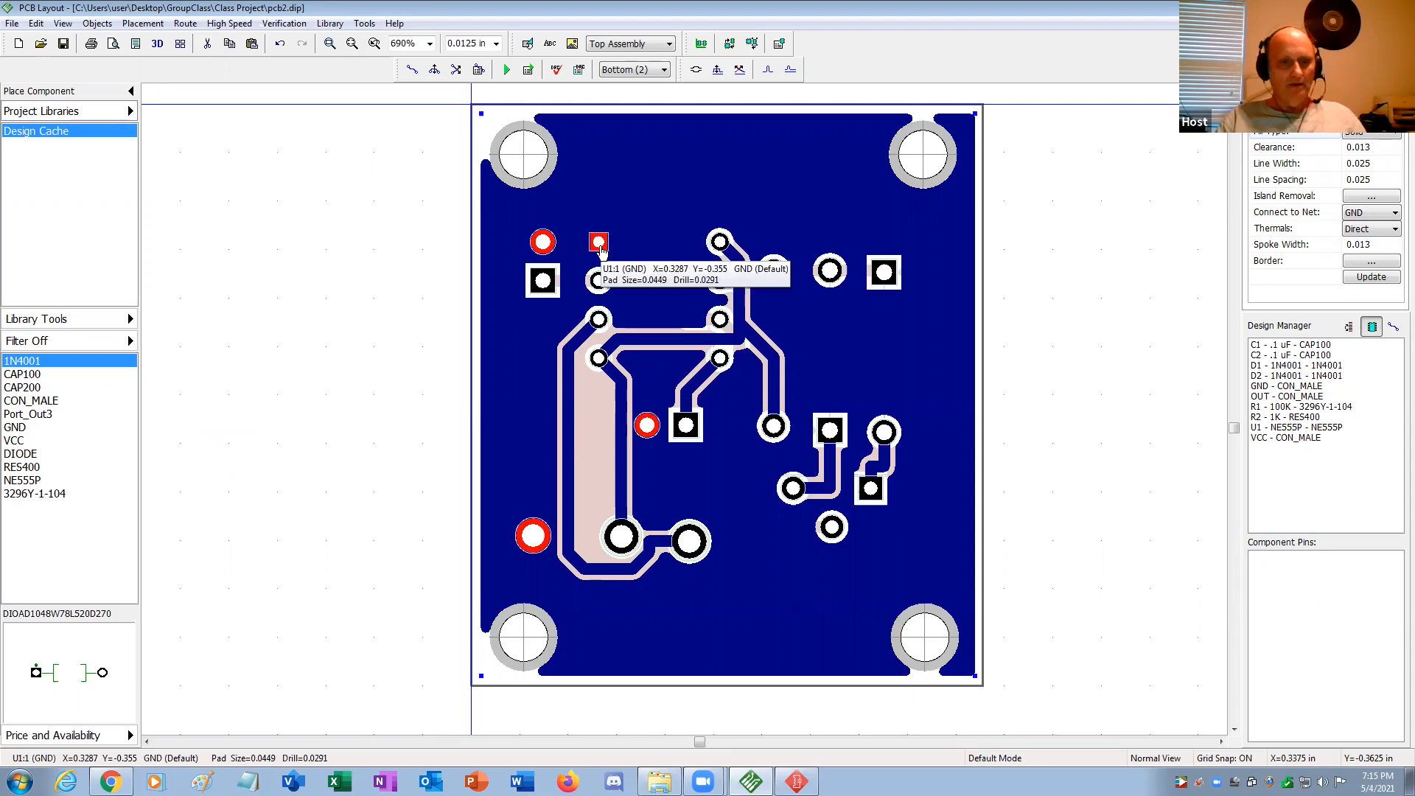
Return to the Top layer and run the design rule check on the board.
{"action": "left_click", "coordinate": [663, 69]}
{"action": "left_click", "coordinate": [630, 81]}
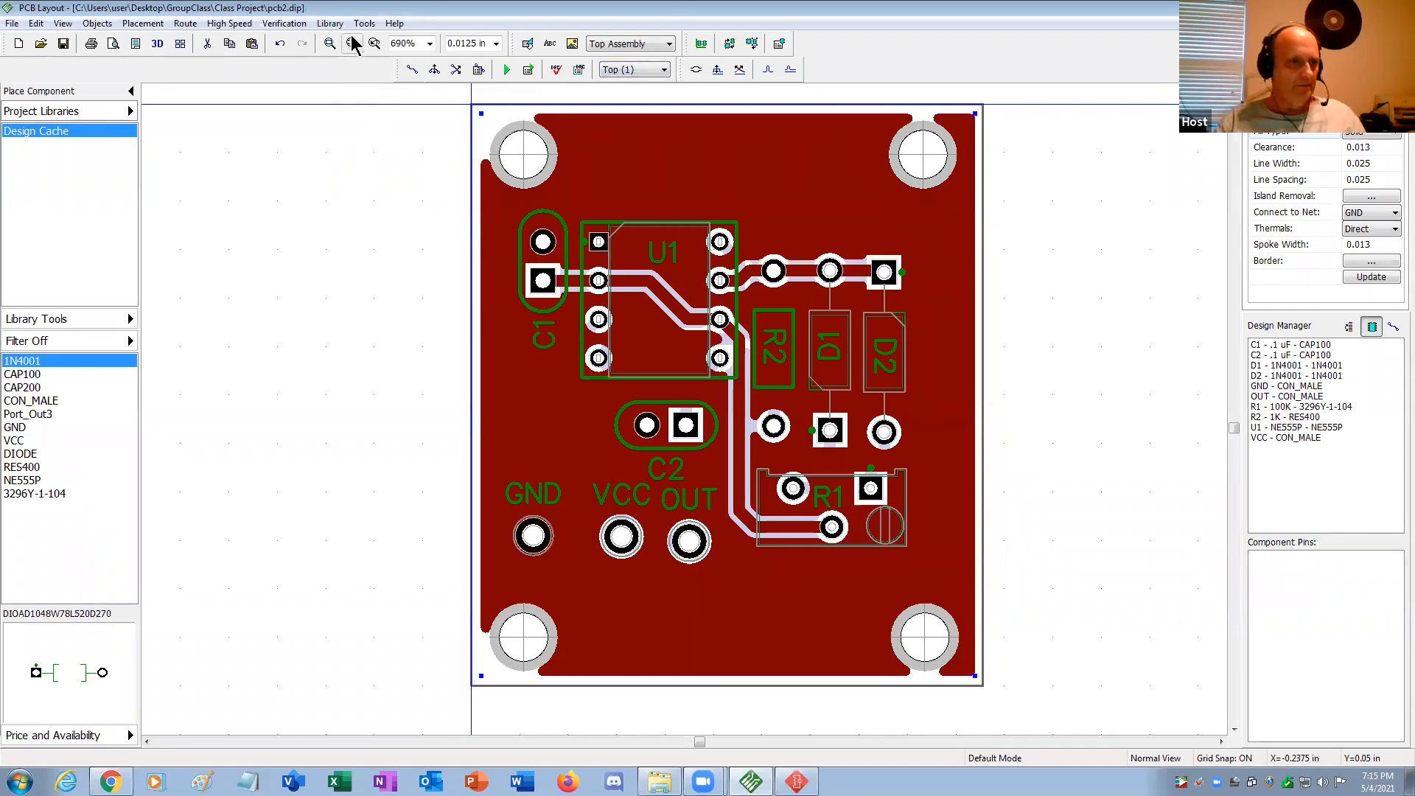
{"action": "left_click", "coordinate": [284, 23]}
{"action": "left_click", "coordinate": [298, 40]}
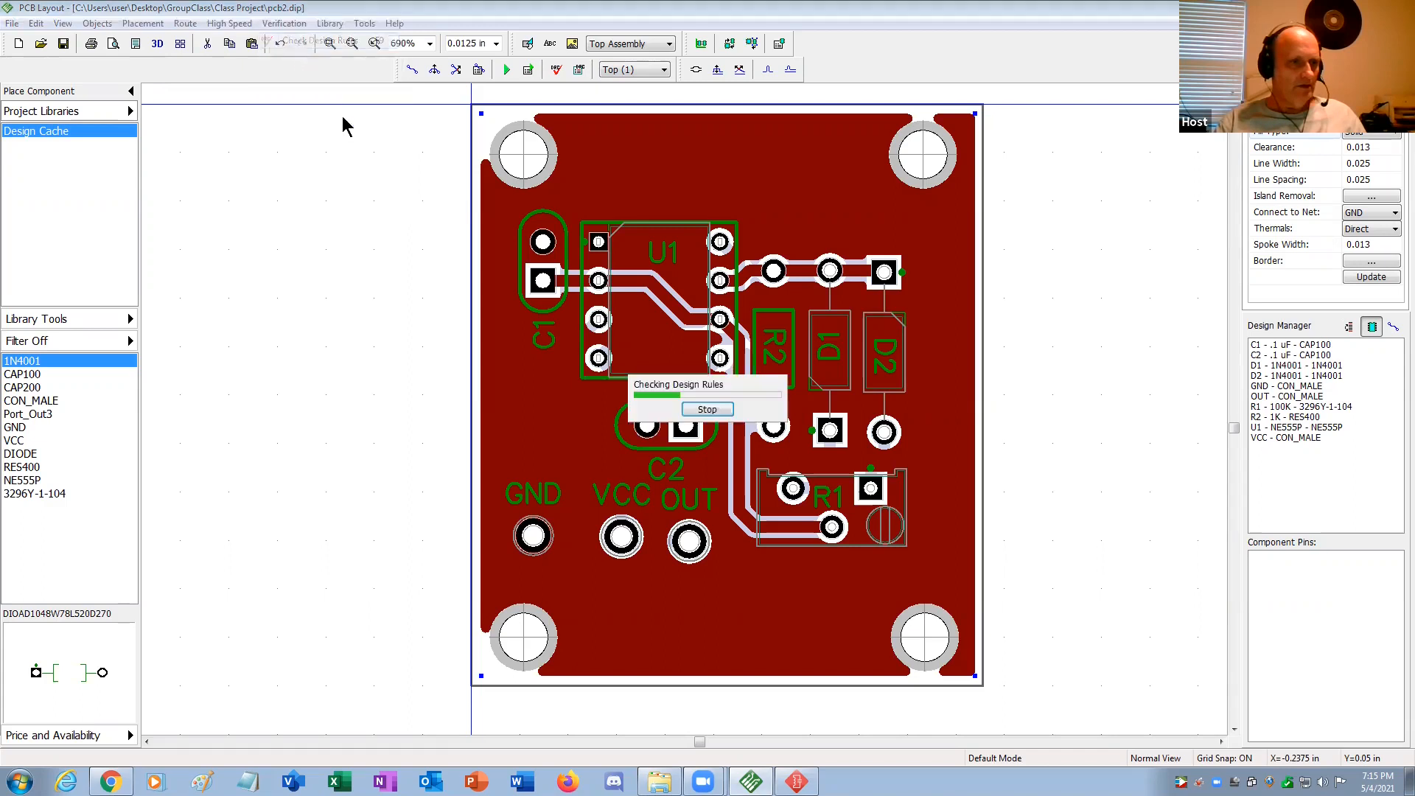
{"action": "left_click", "coordinate": [775, 424]}
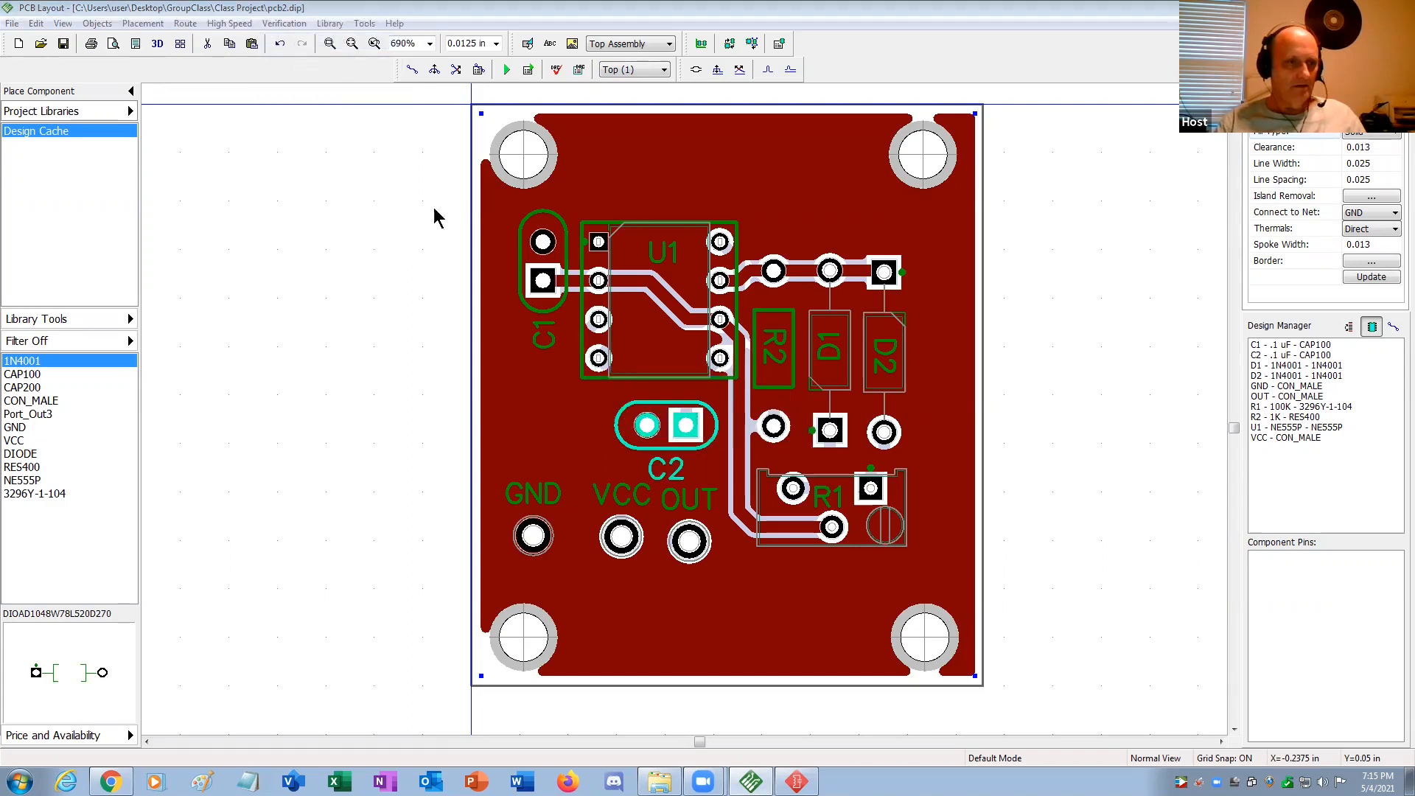
Run the net connectivity check on the board.
{"action": "left_click", "coordinate": [284, 23]}
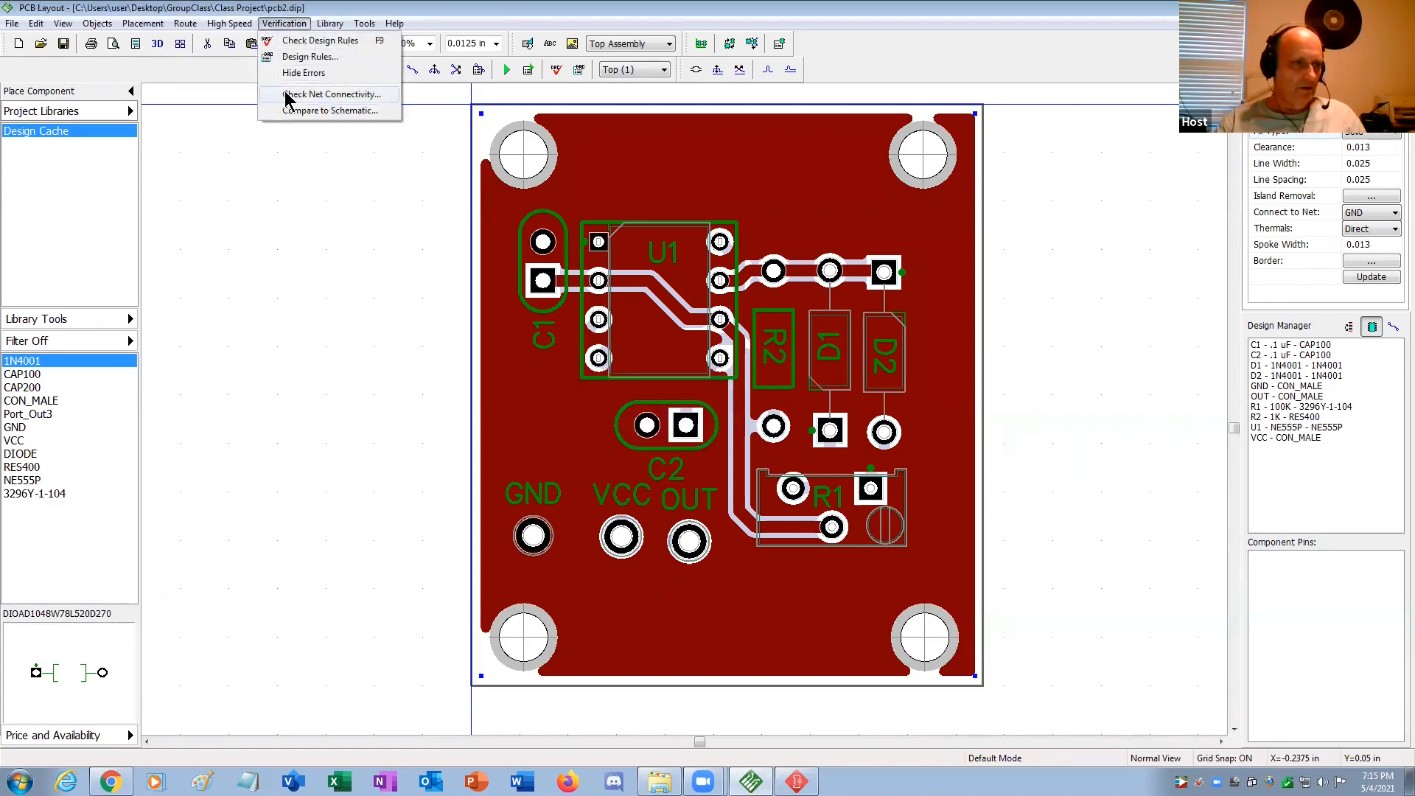
{"action": "left_click", "coordinate": [324, 95]}
{"action": "left_click", "coordinate": [671, 448]}
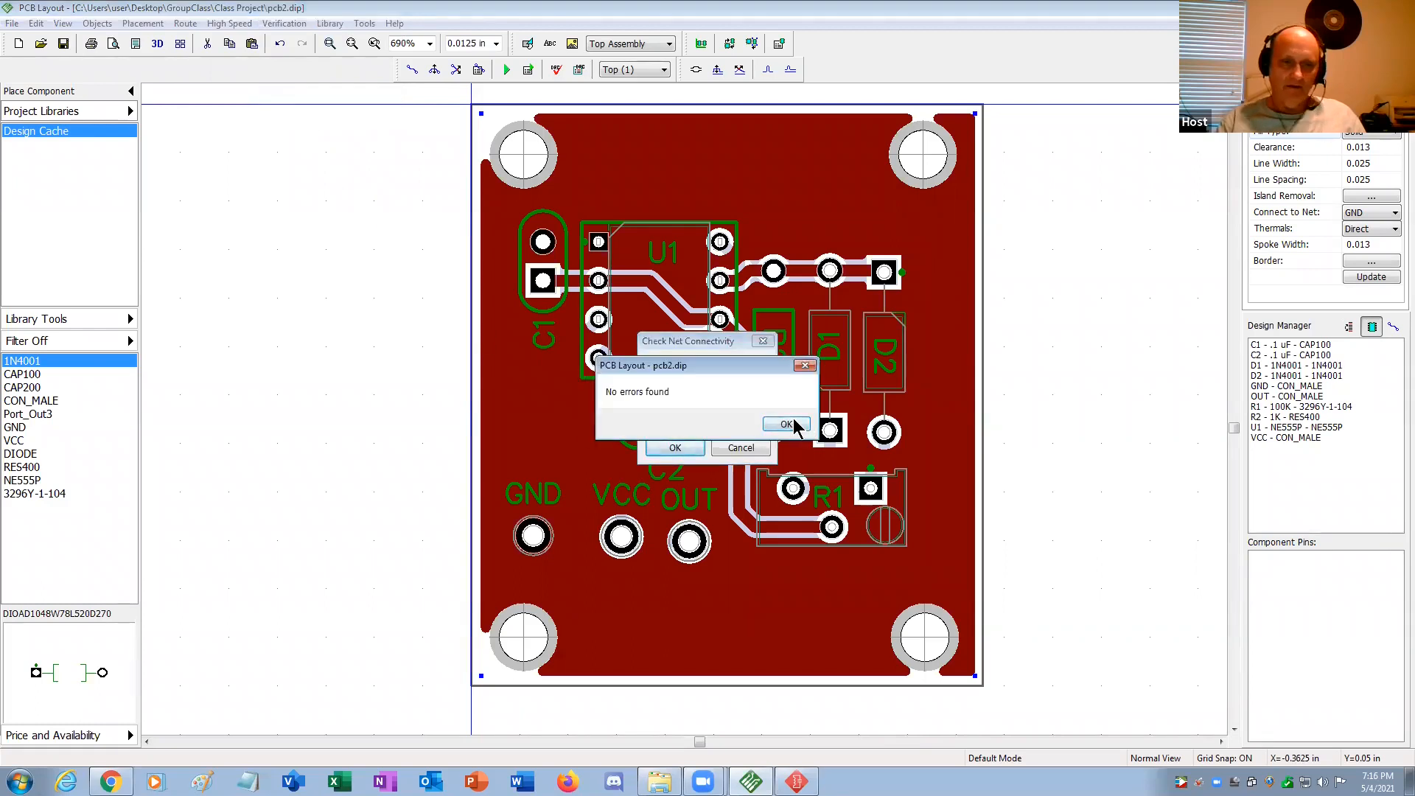
{"action": "left_click", "coordinate": [787, 424]}
Compare the board with the schematic Class Project.dch stored in the GroupClass folder on the Desktop.
{"action": "left_click", "coordinate": [284, 23]}
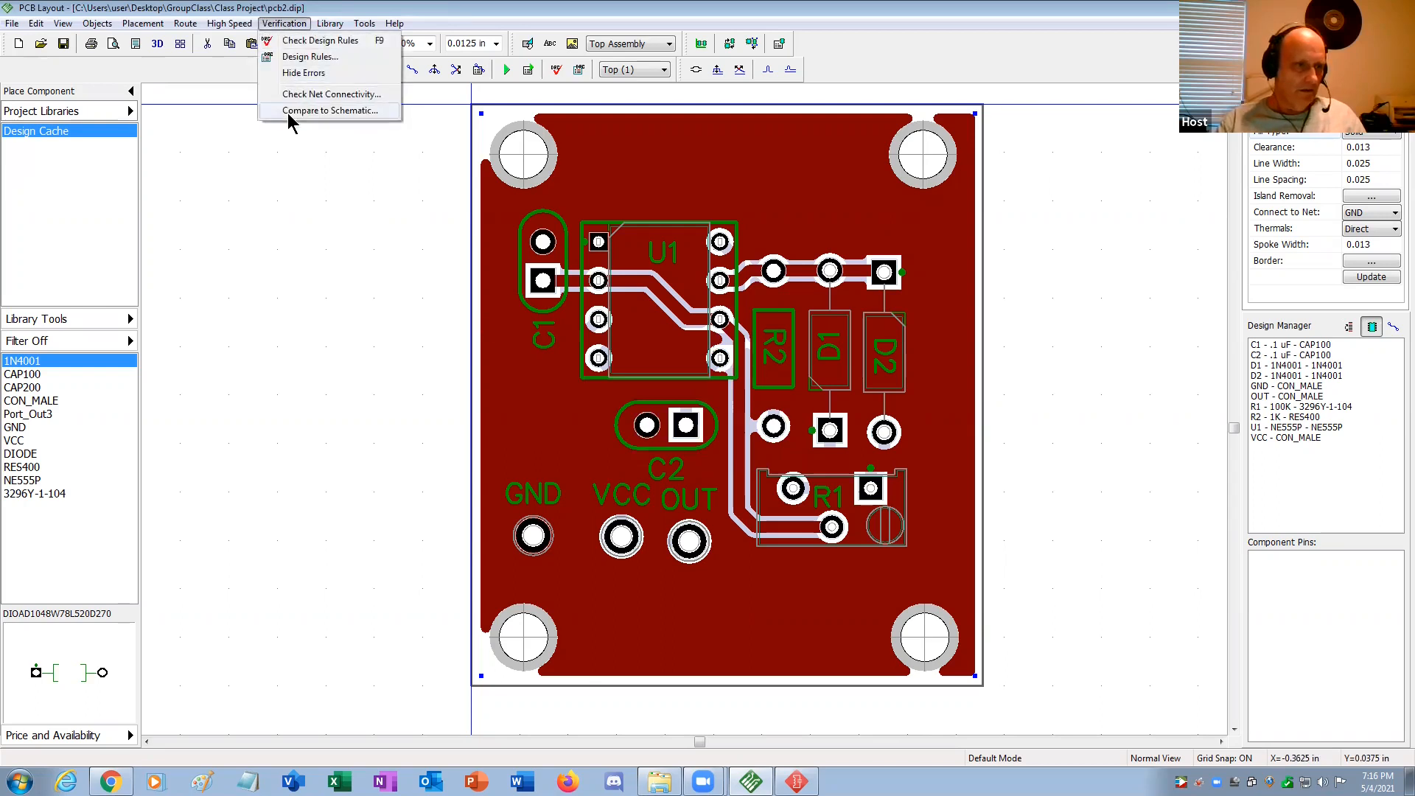
{"action": "left_click", "coordinate": [325, 110]}
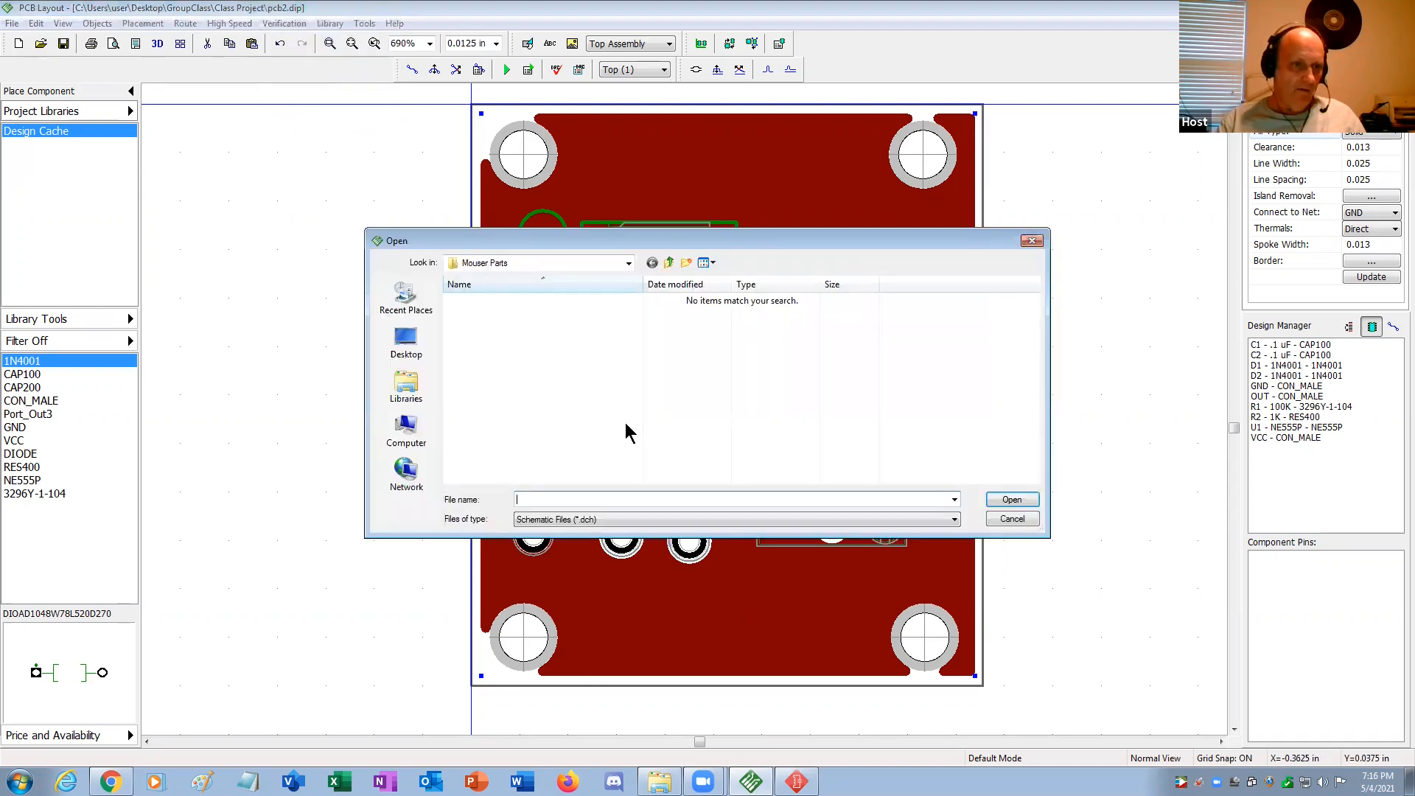
{"action": "left_click", "coordinate": [669, 262]}
{"action": "left_click", "coordinate": [669, 262]}
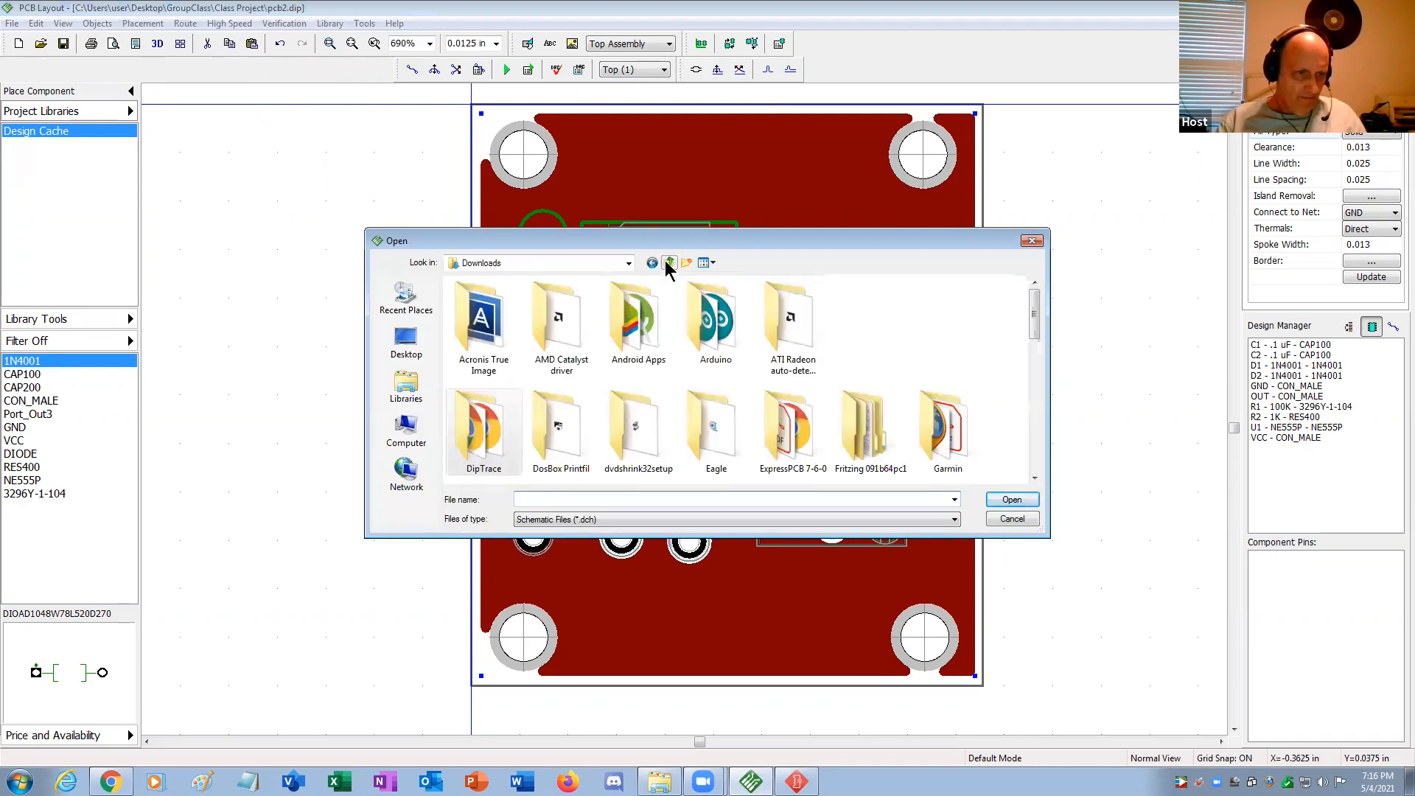
{"action": "left_click", "coordinate": [670, 262]}
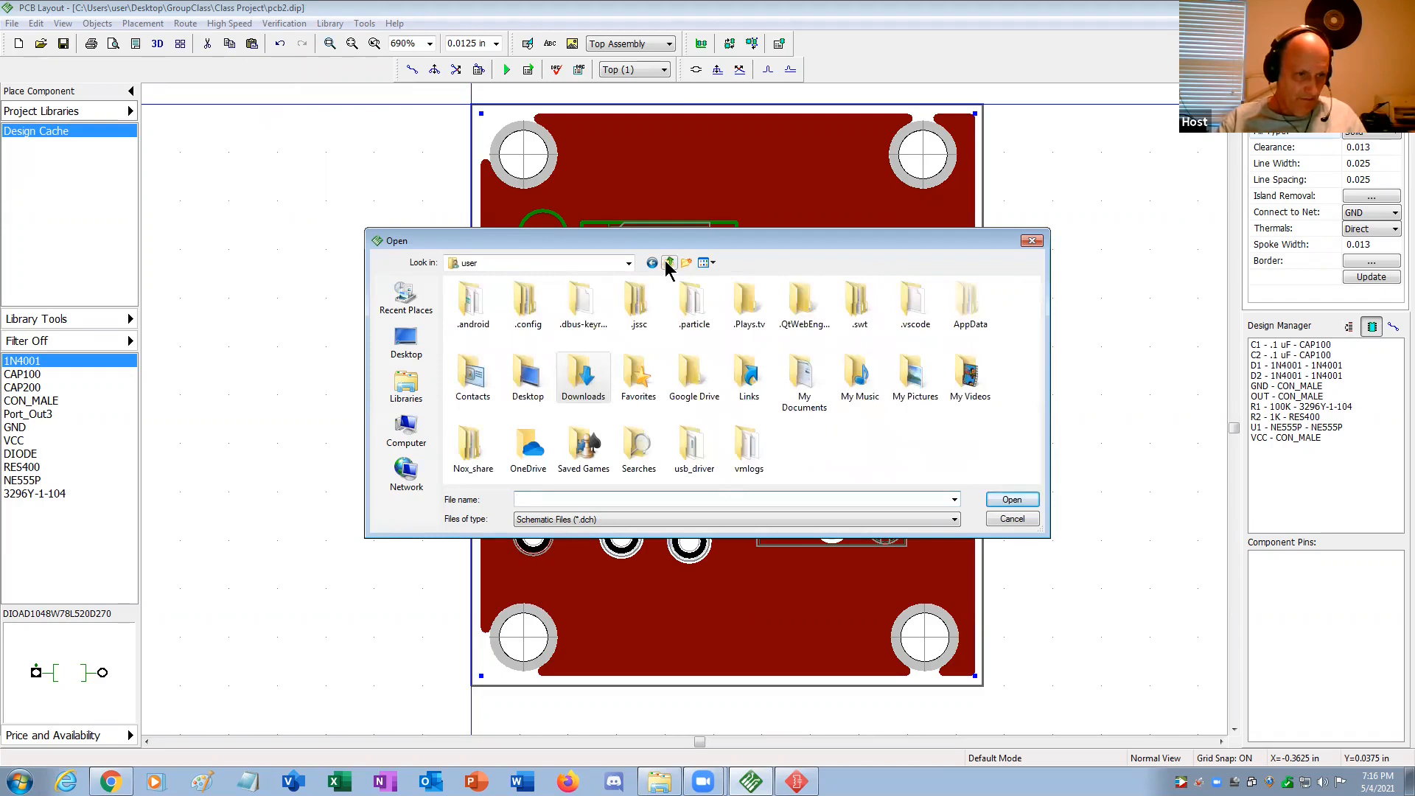
{"action": "left_click", "coordinate": [669, 263]}
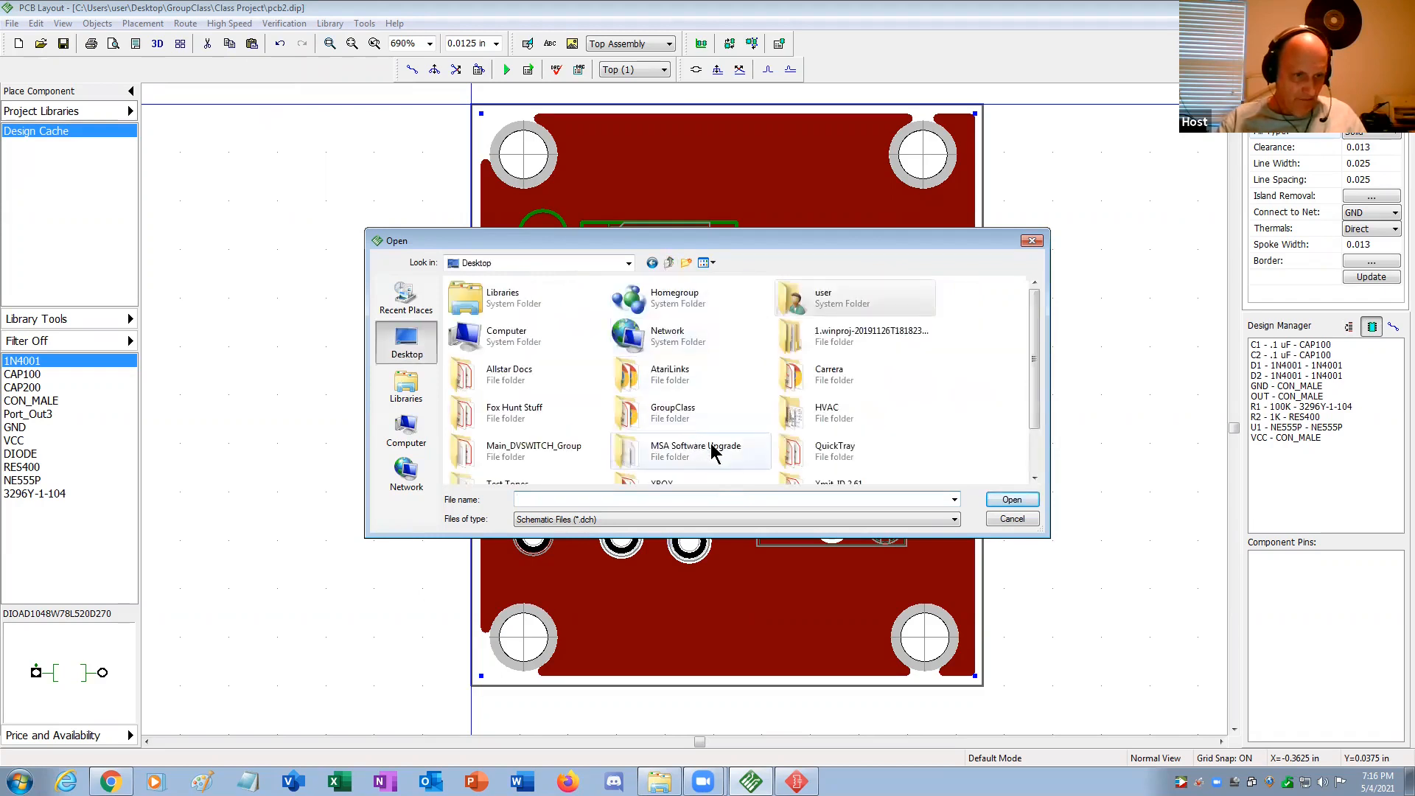
{"action": "double_click", "coordinate": [654, 416]}
{"action": "double_click", "coordinate": [496, 353]}
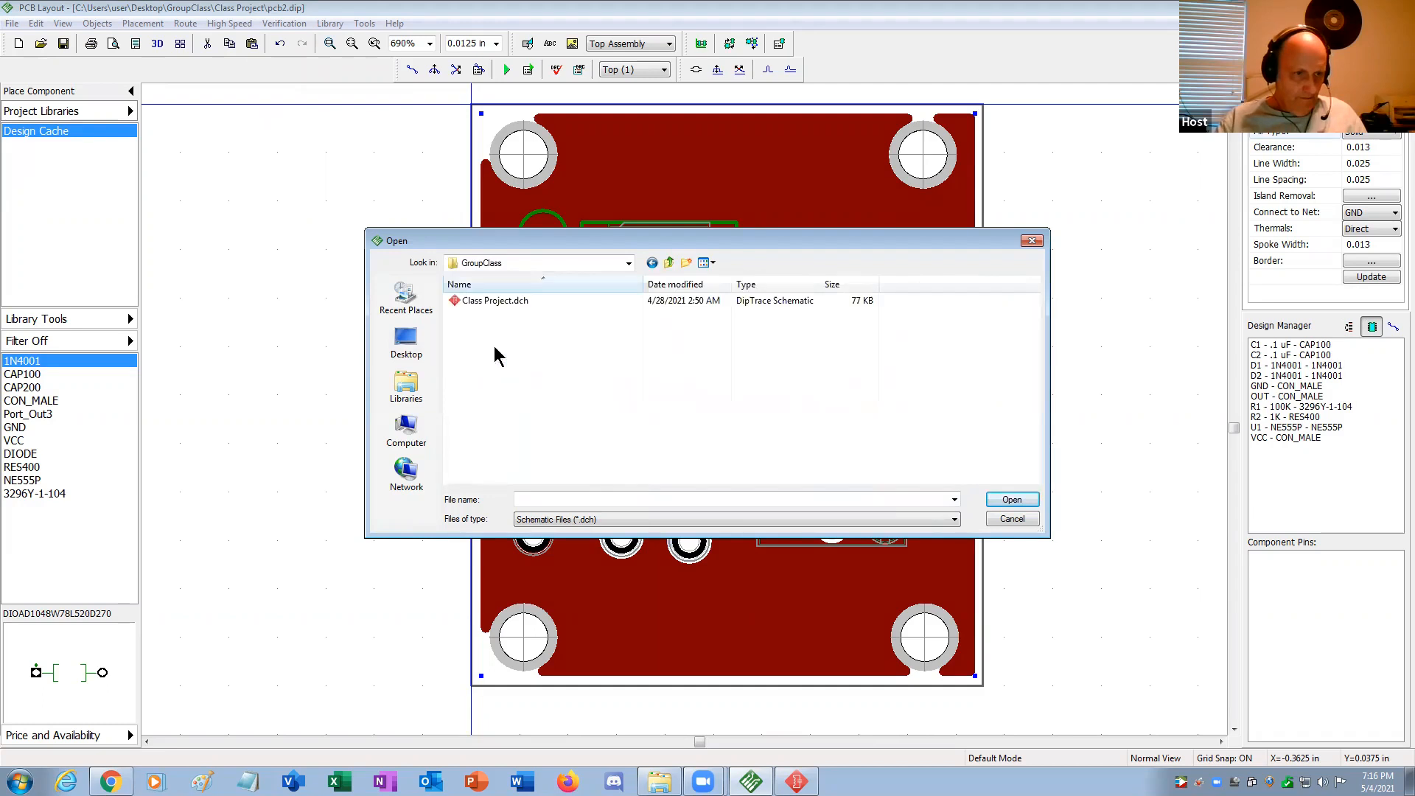
{"action": "double_click", "coordinate": [490, 302]}
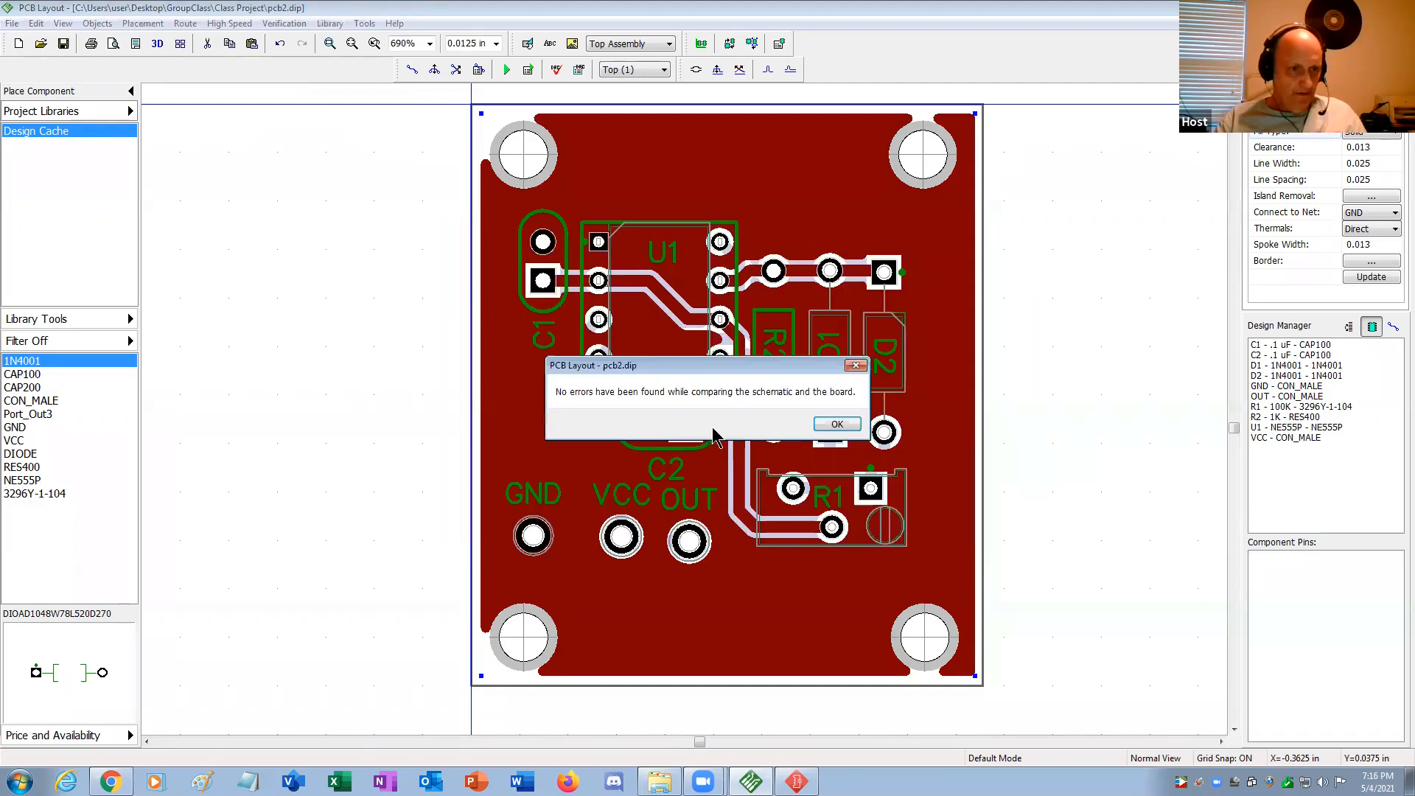
{"action": "left_click", "coordinate": [837, 424]}
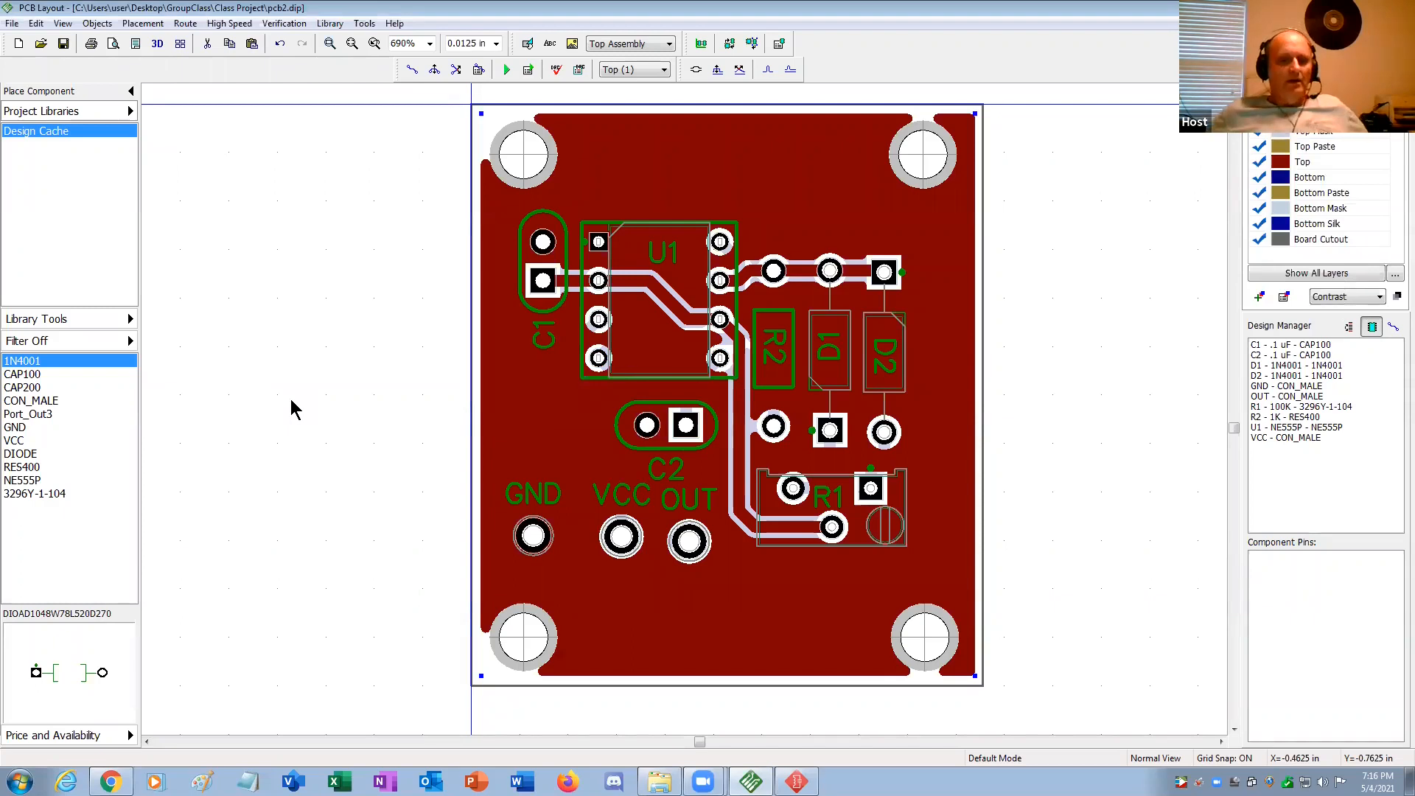
Deselect the copper pour and save the board file.
{"action": "left_click", "coordinate": [291, 400]}
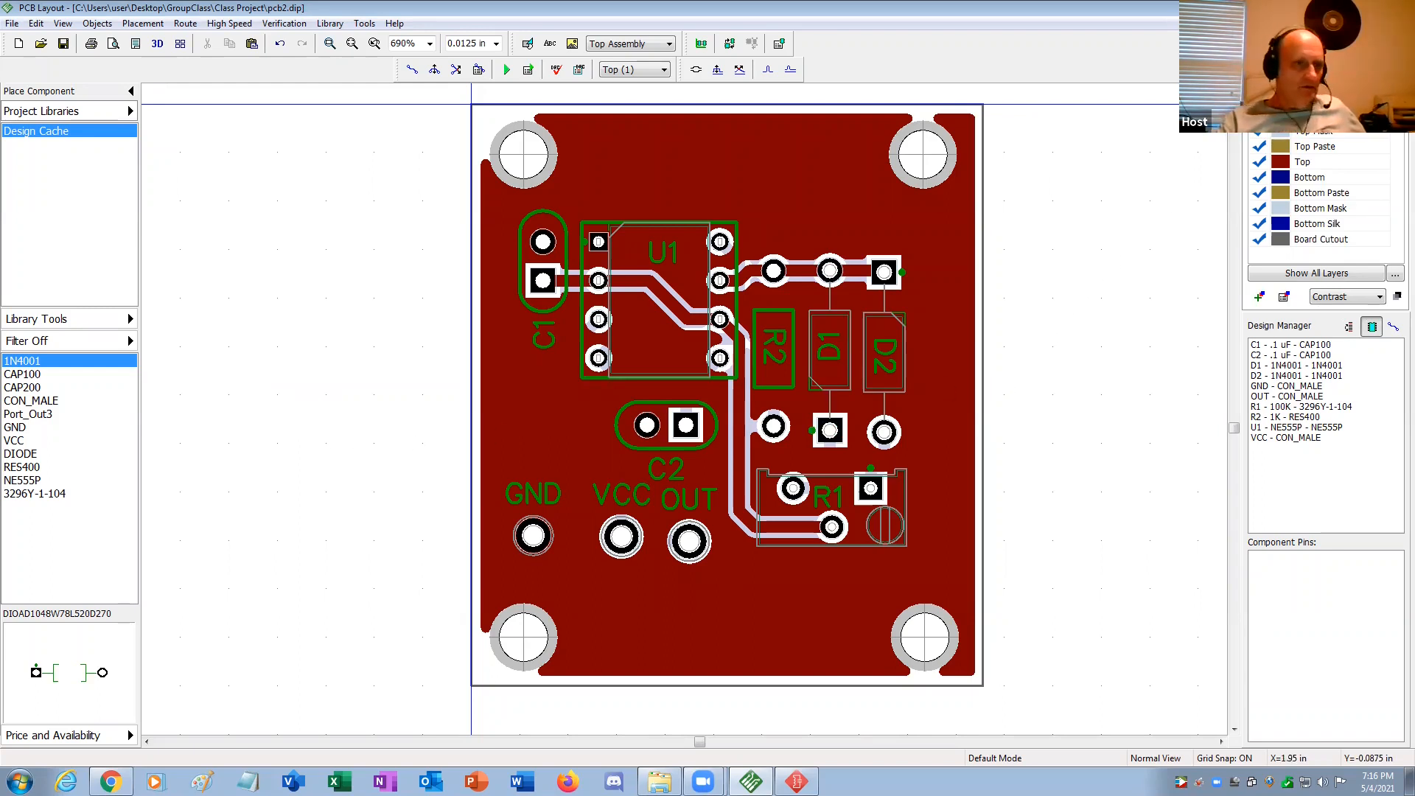
{"action": "left_click", "coordinate": [64, 46]}
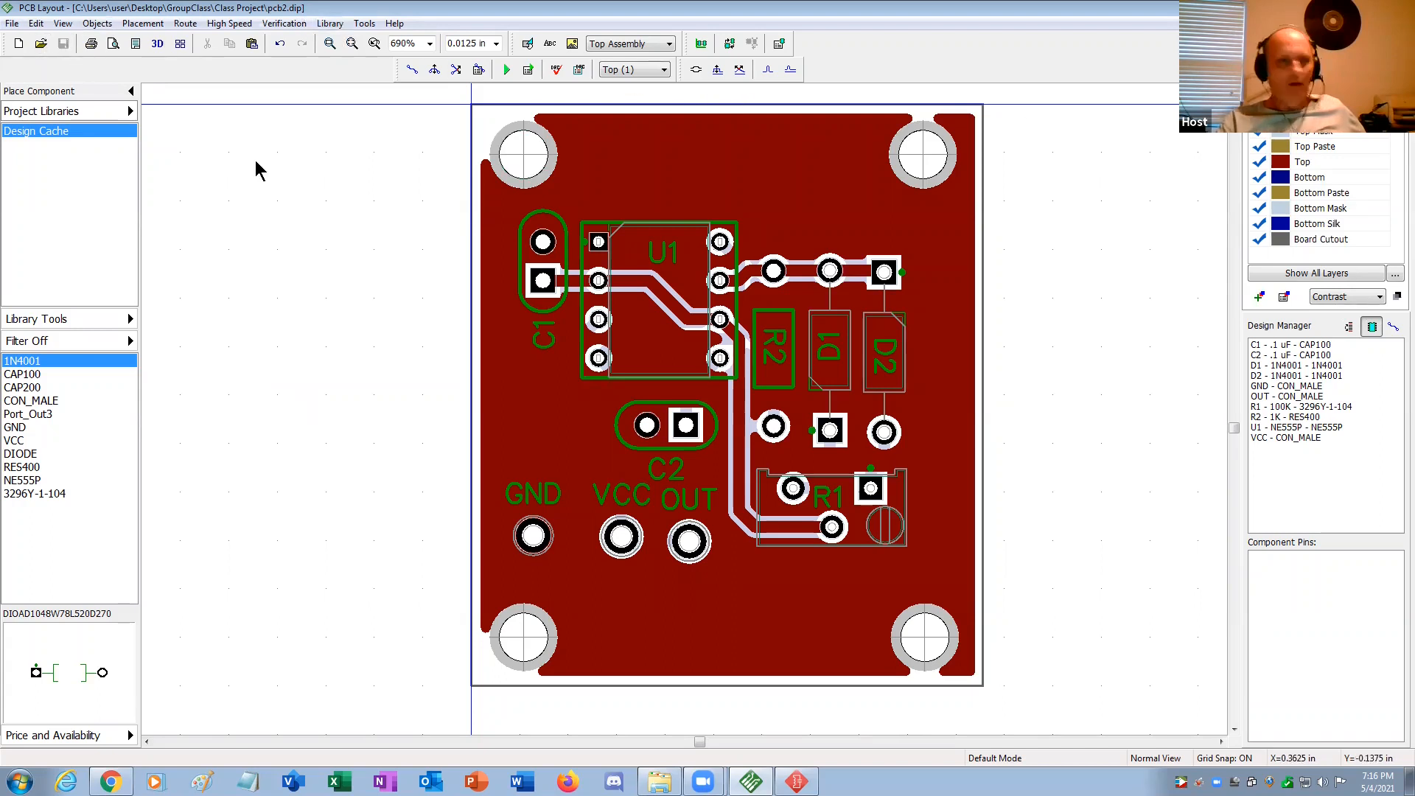
Review the layout information for the board's objects, size, holes and related schematic.
{"action": "left_click", "coordinate": [12, 24]}
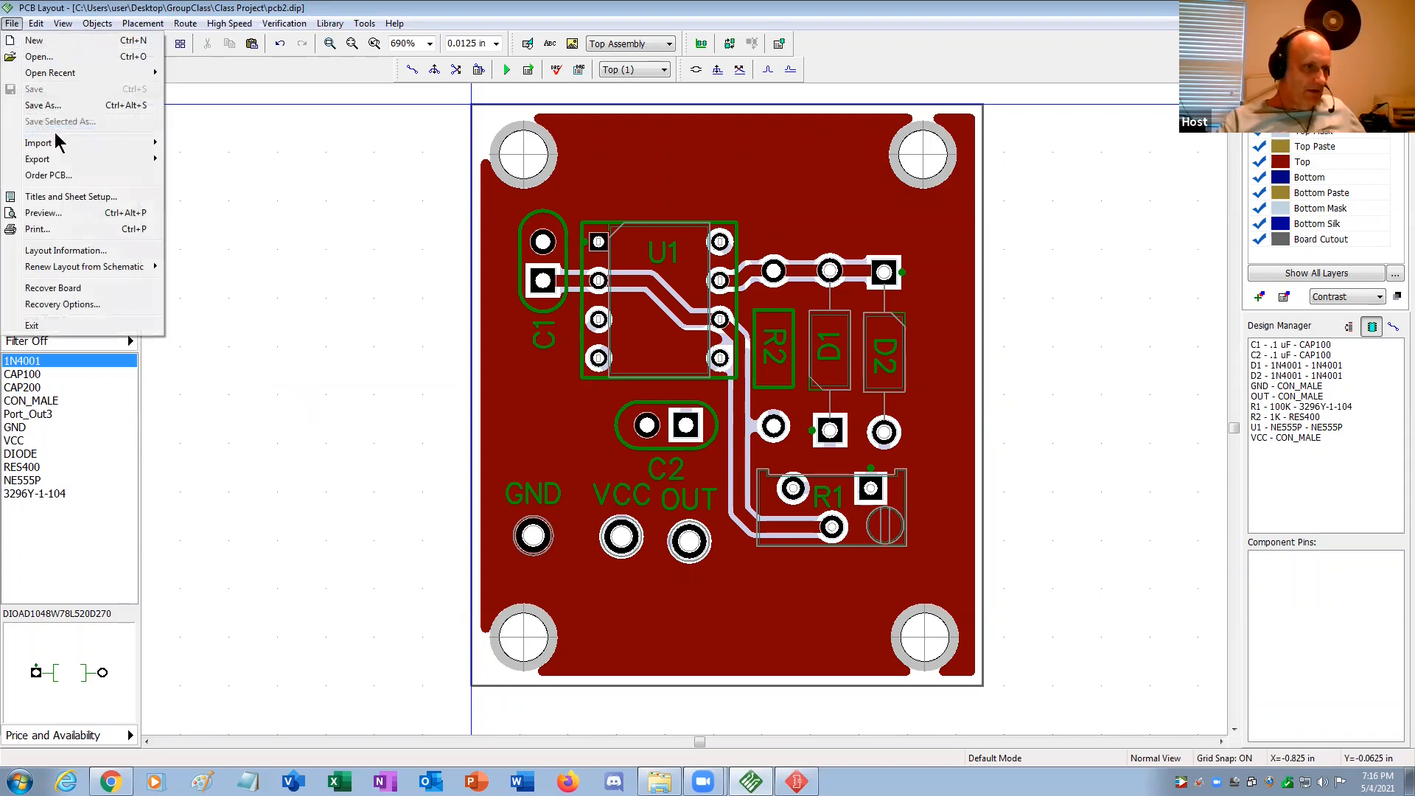
{"action": "left_click", "coordinate": [66, 251]}
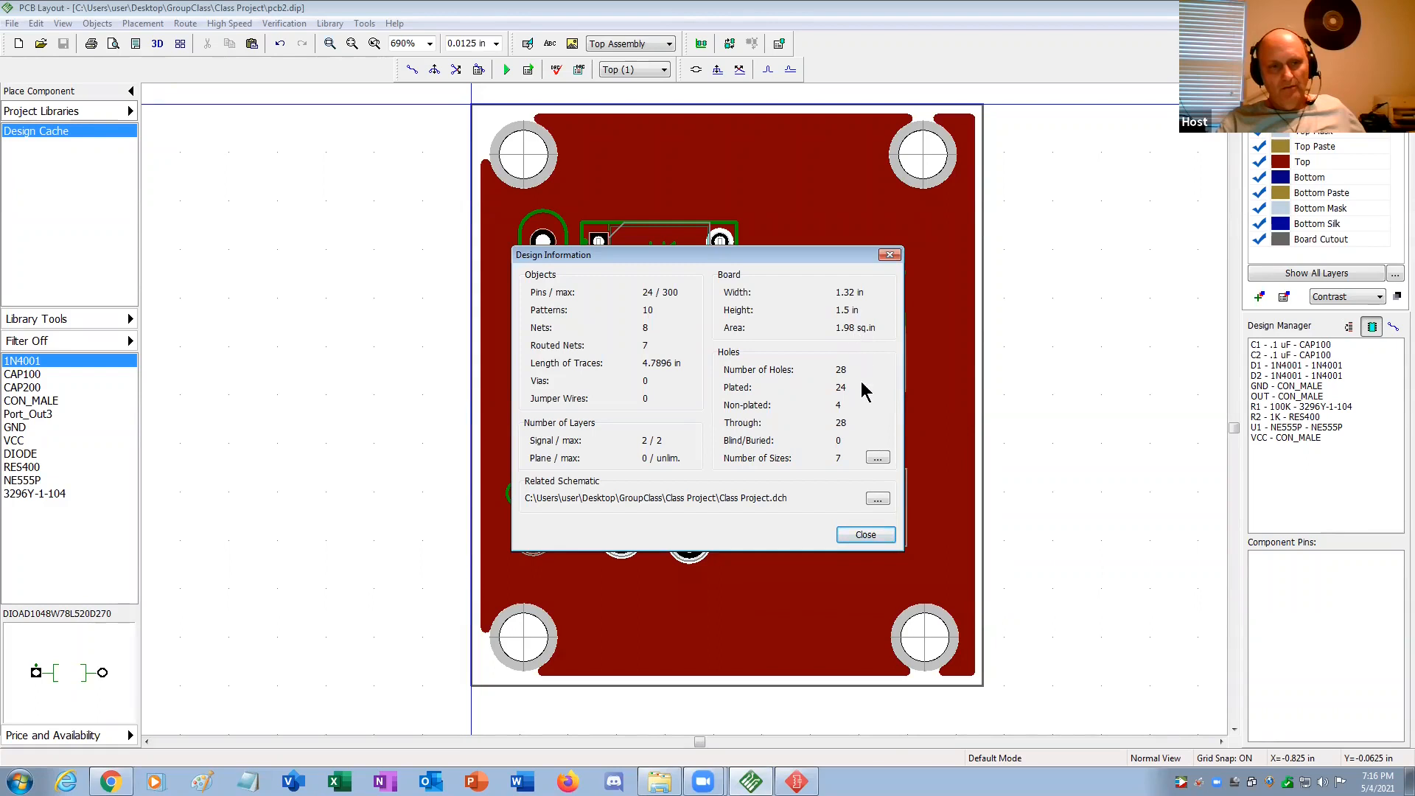
{"action": "left_click", "coordinate": [861, 536]}
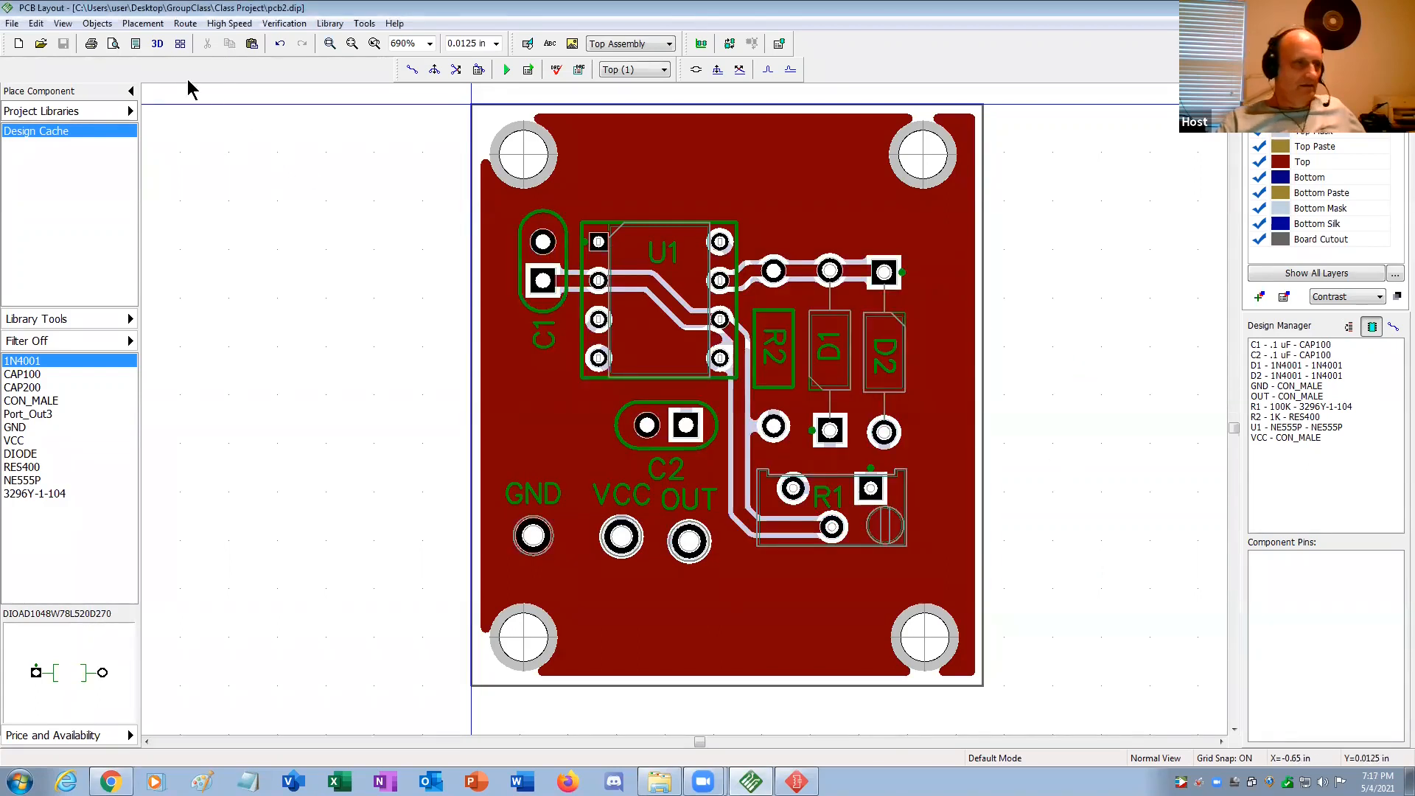
In the print preview of the Top layer, hide ratlines, solder mask, paste mask, silk, assembly, courtyard and component outline.
{"action": "left_click", "coordinate": [118, 46]}
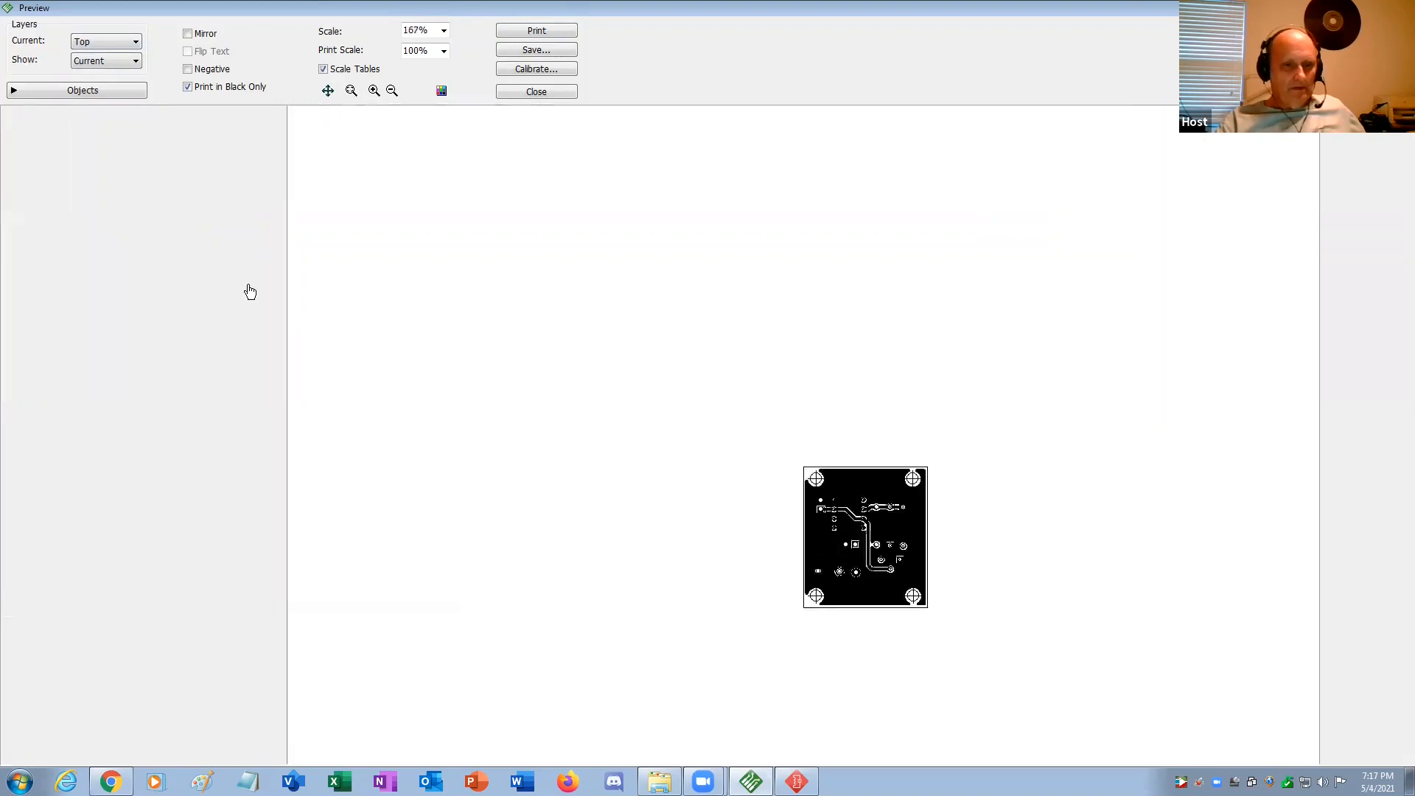
{"action": "left_click", "coordinate": [59, 87]}
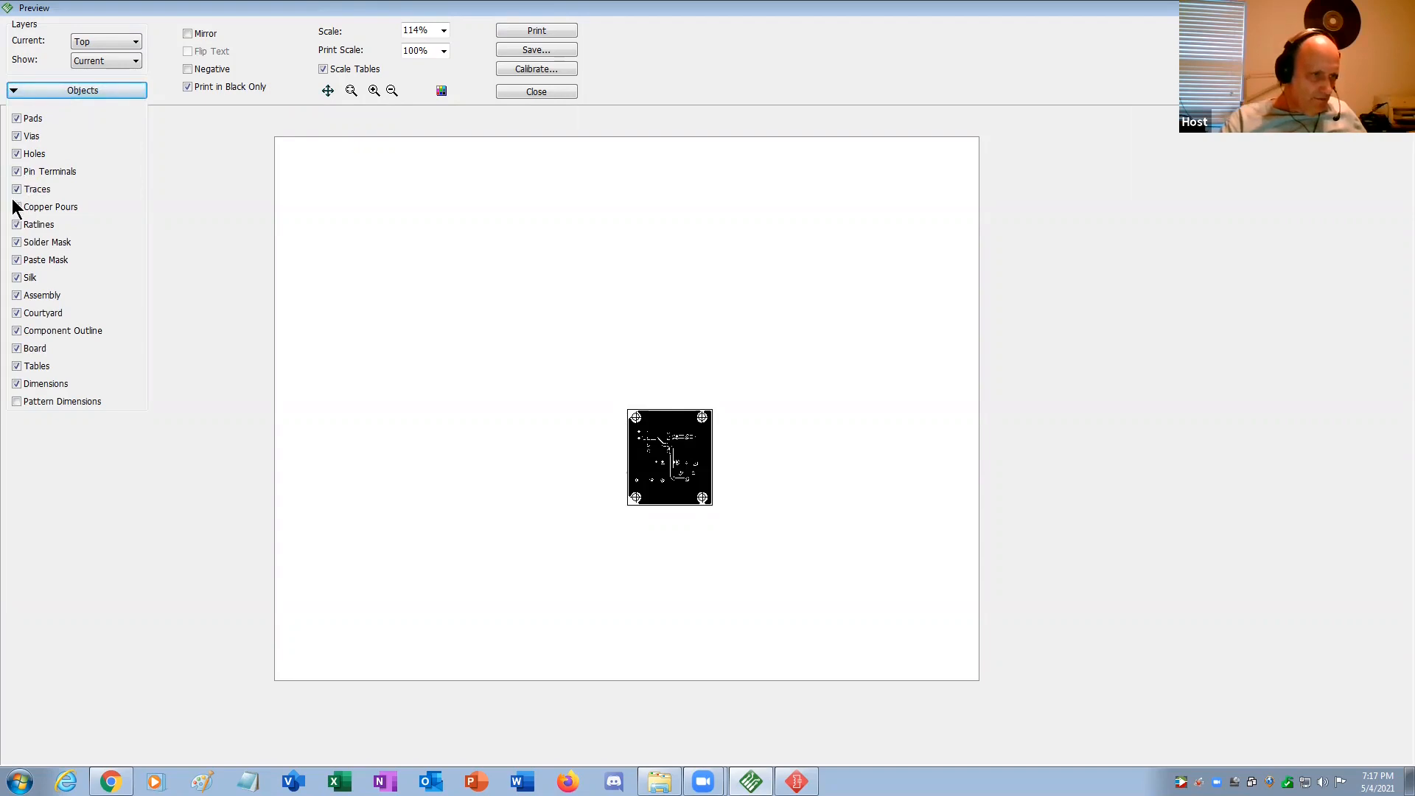
{"action": "left_click", "coordinate": [16, 225]}
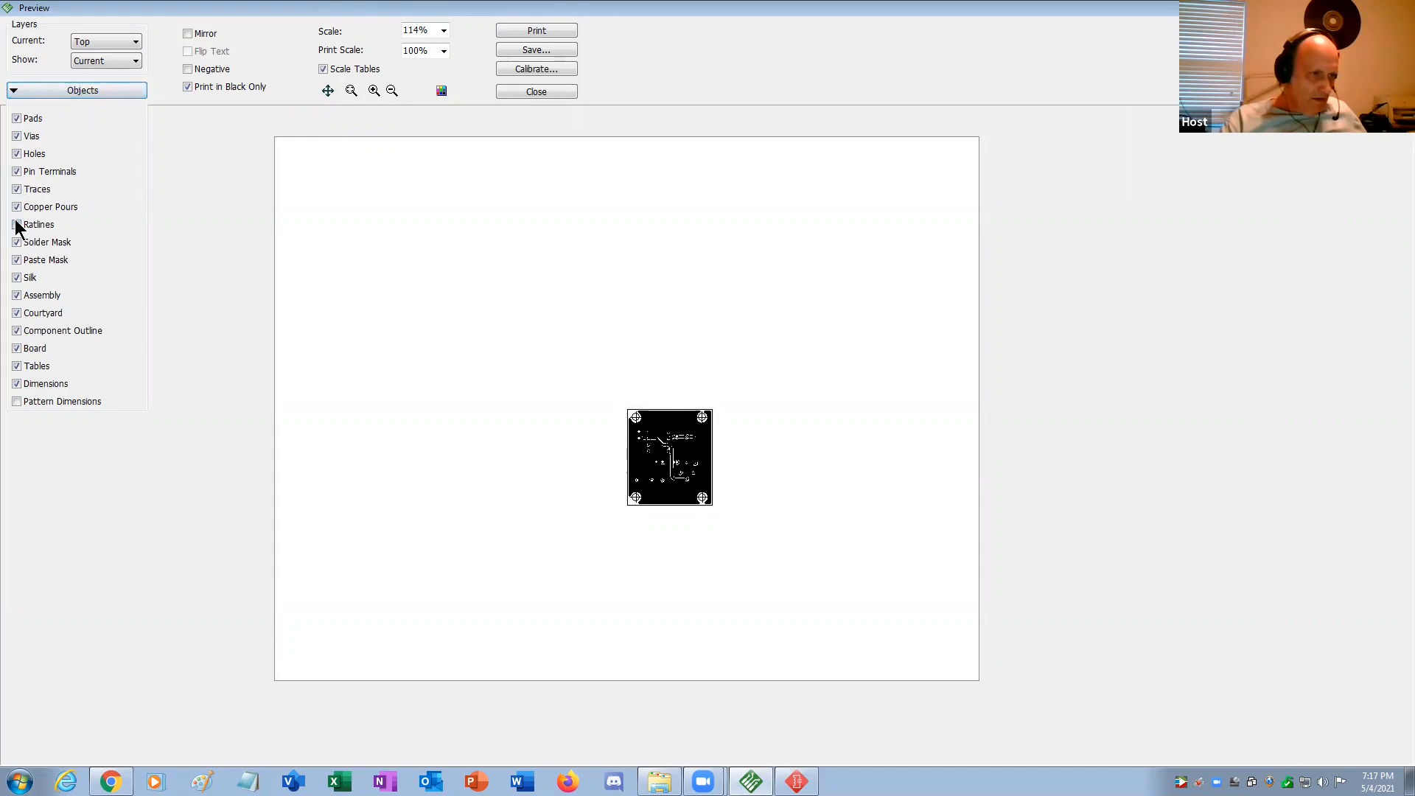
{"action": "left_click", "coordinate": [17, 243]}
{"action": "left_click", "coordinate": [16, 260]}
{"action": "left_click", "coordinate": [16, 278]}
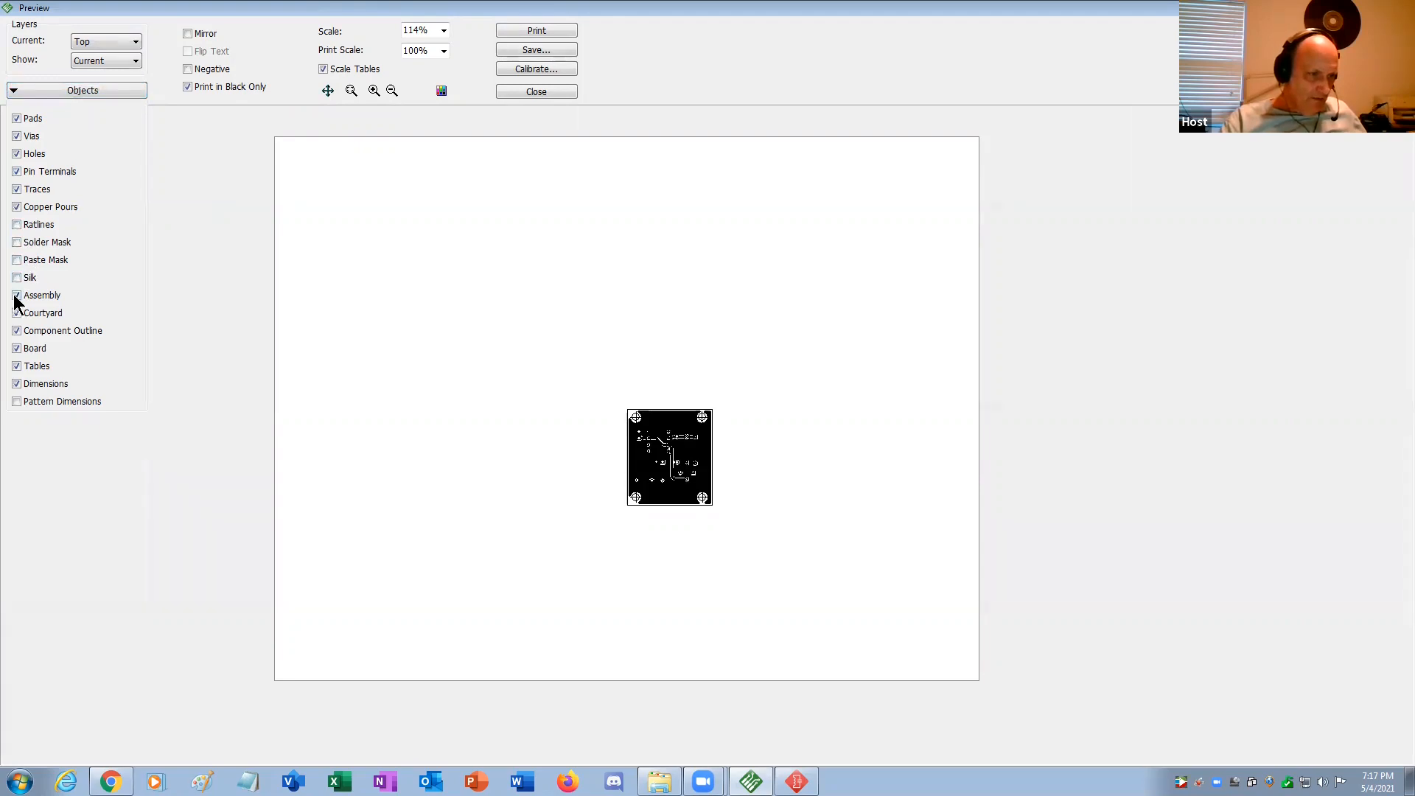
{"action": "left_click", "coordinate": [16, 296]}
{"action": "left_click", "coordinate": [16, 314]}
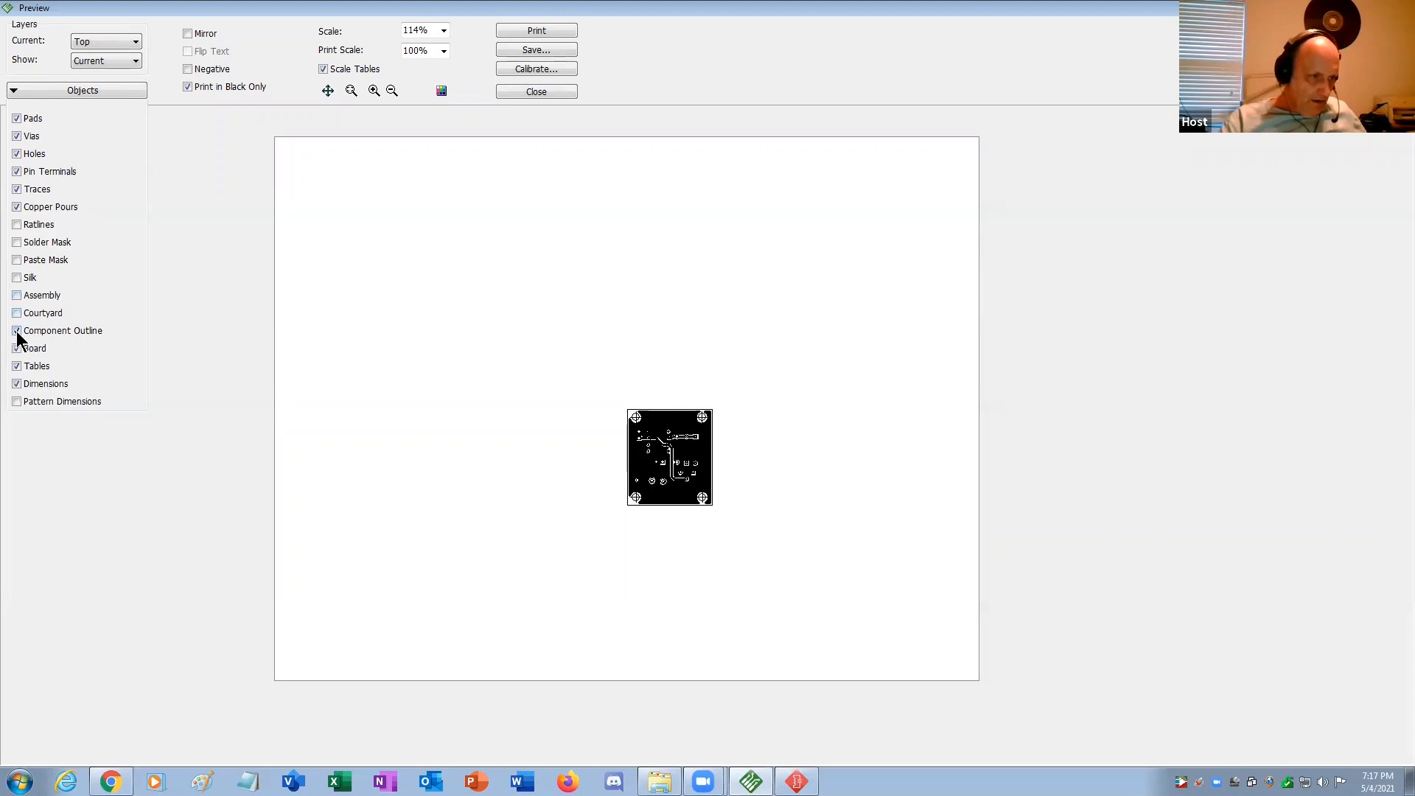
{"action": "left_click", "coordinate": [16, 331]}
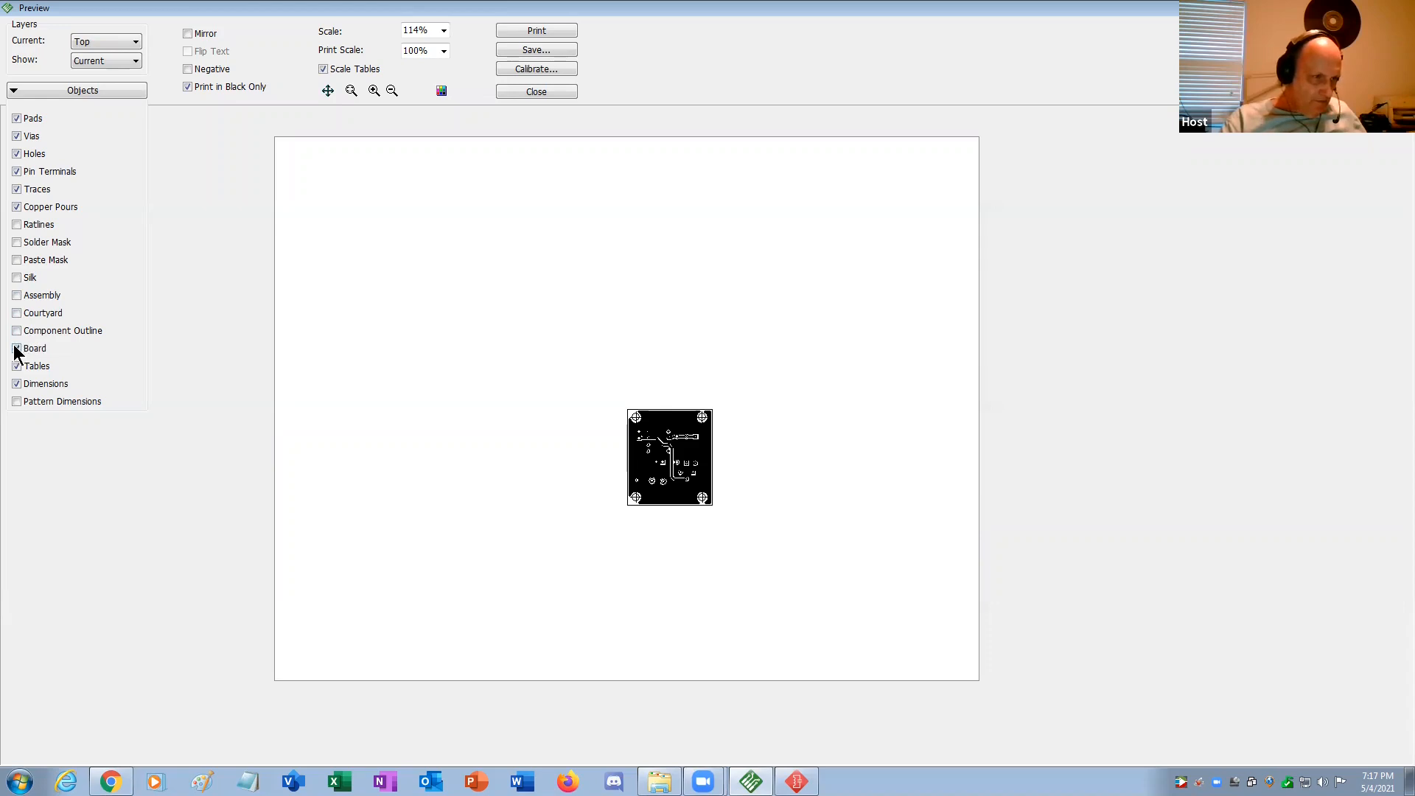
Keep the board outline but hide tables and dimensions, inspect the enlarged print artwork, and leave the preview.
{"action": "left_click", "coordinate": [14, 345]}
{"action": "left_click", "coordinate": [14, 345]}
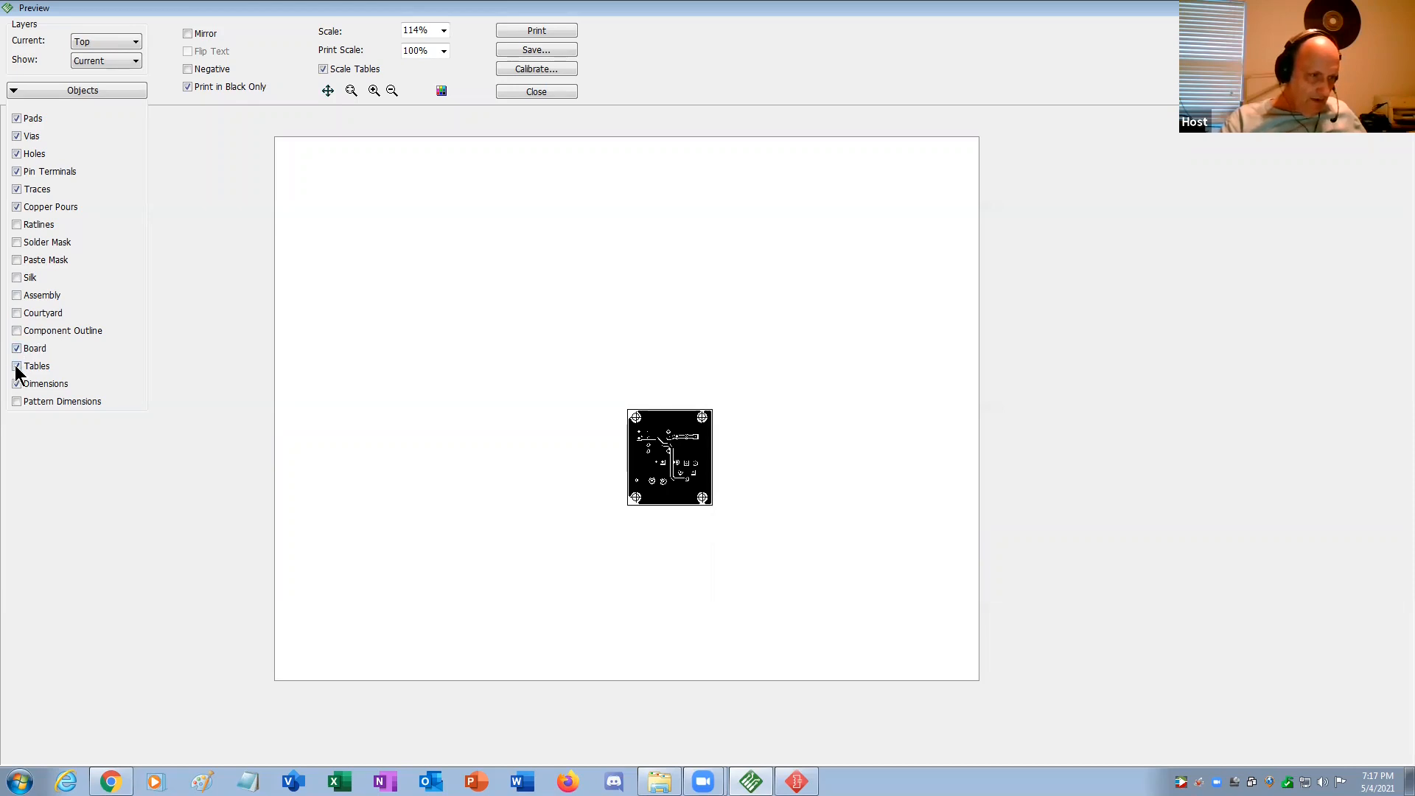
{"action": "left_click", "coordinate": [16, 367]}
{"action": "left_click", "coordinate": [16, 384]}
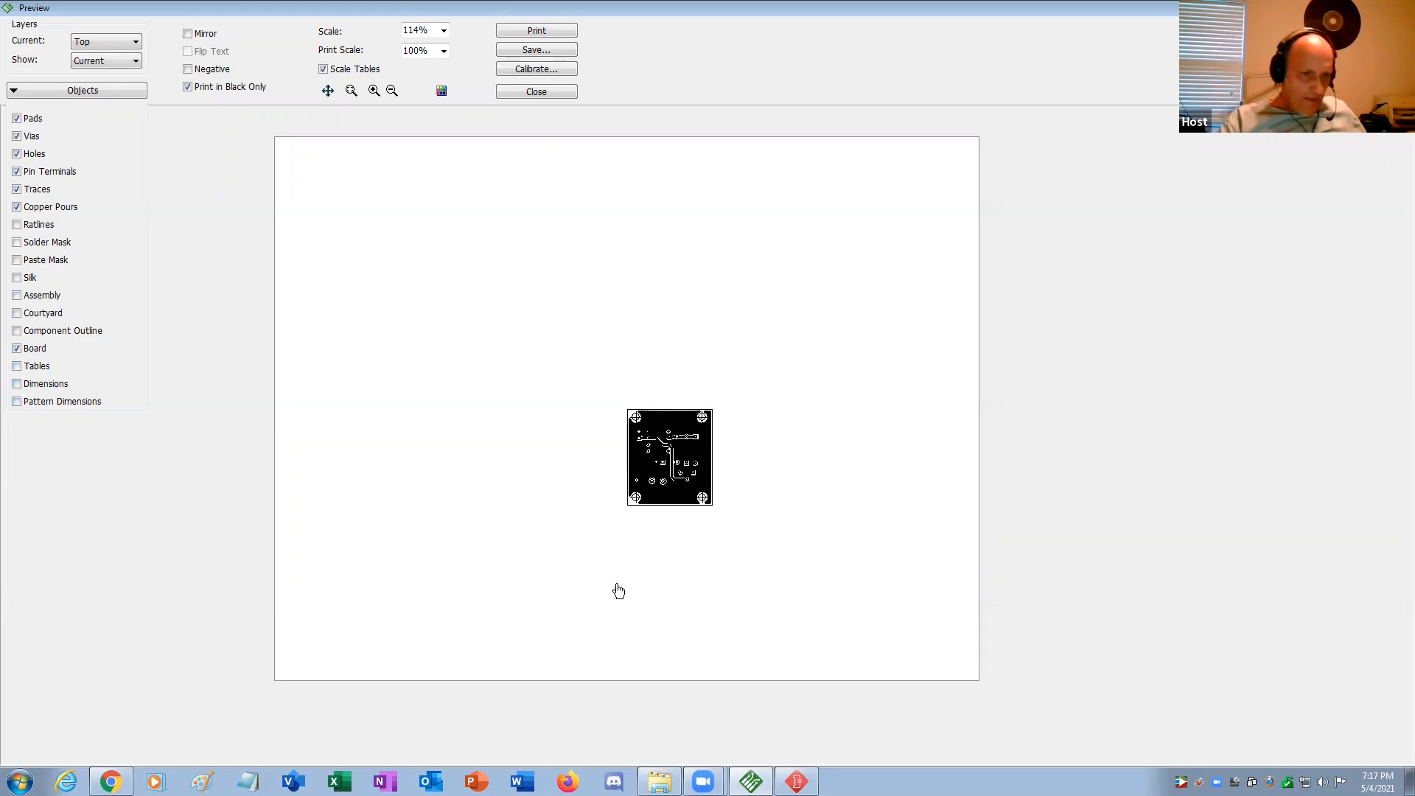
{"action": "scroll", "coordinate": [619, 582], "scroll_direction": "up", "scroll_amount": 3}
{"action": "scroll", "coordinate": [590, 550], "scroll_direction": "up", "scroll_amount": 3}
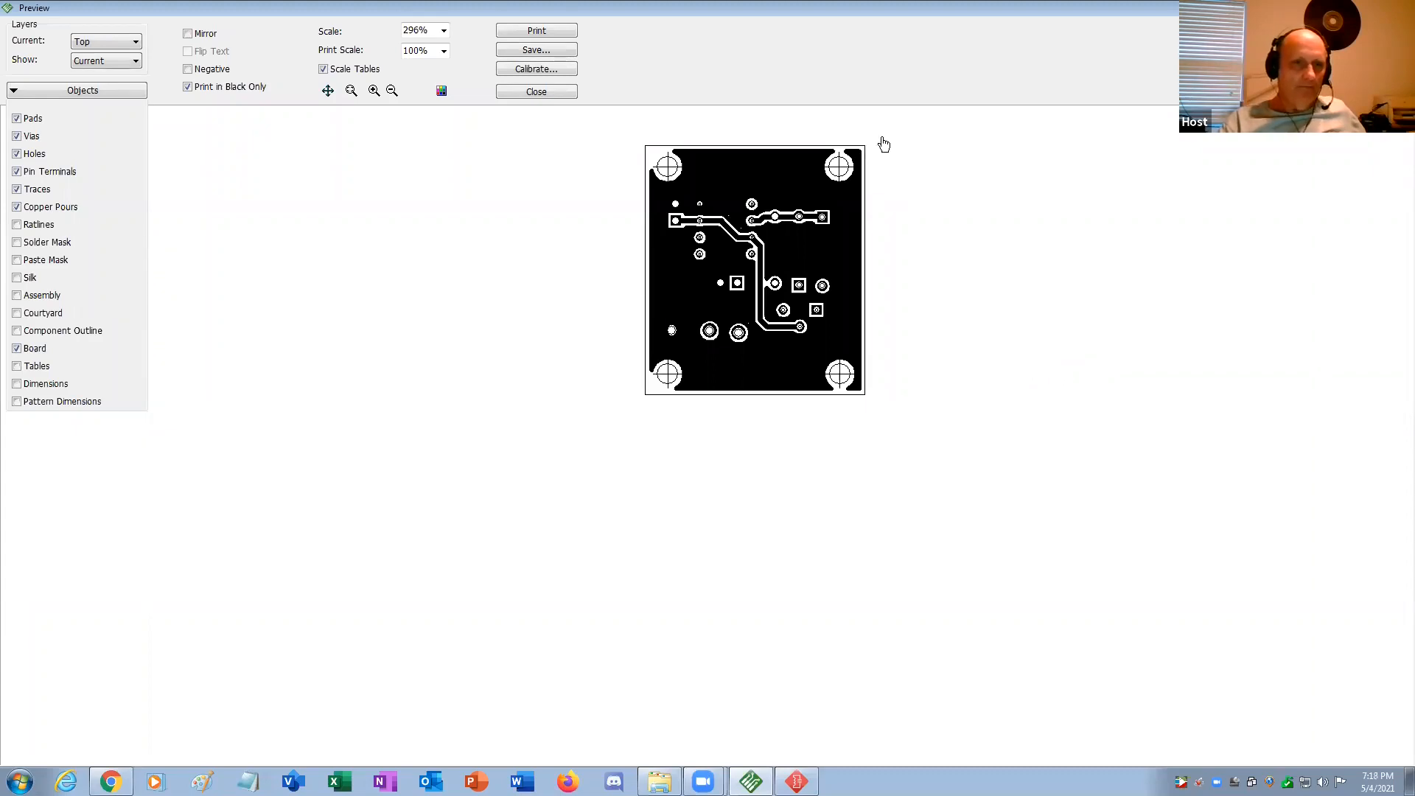
{"action": "left_click", "coordinate": [532, 91]}
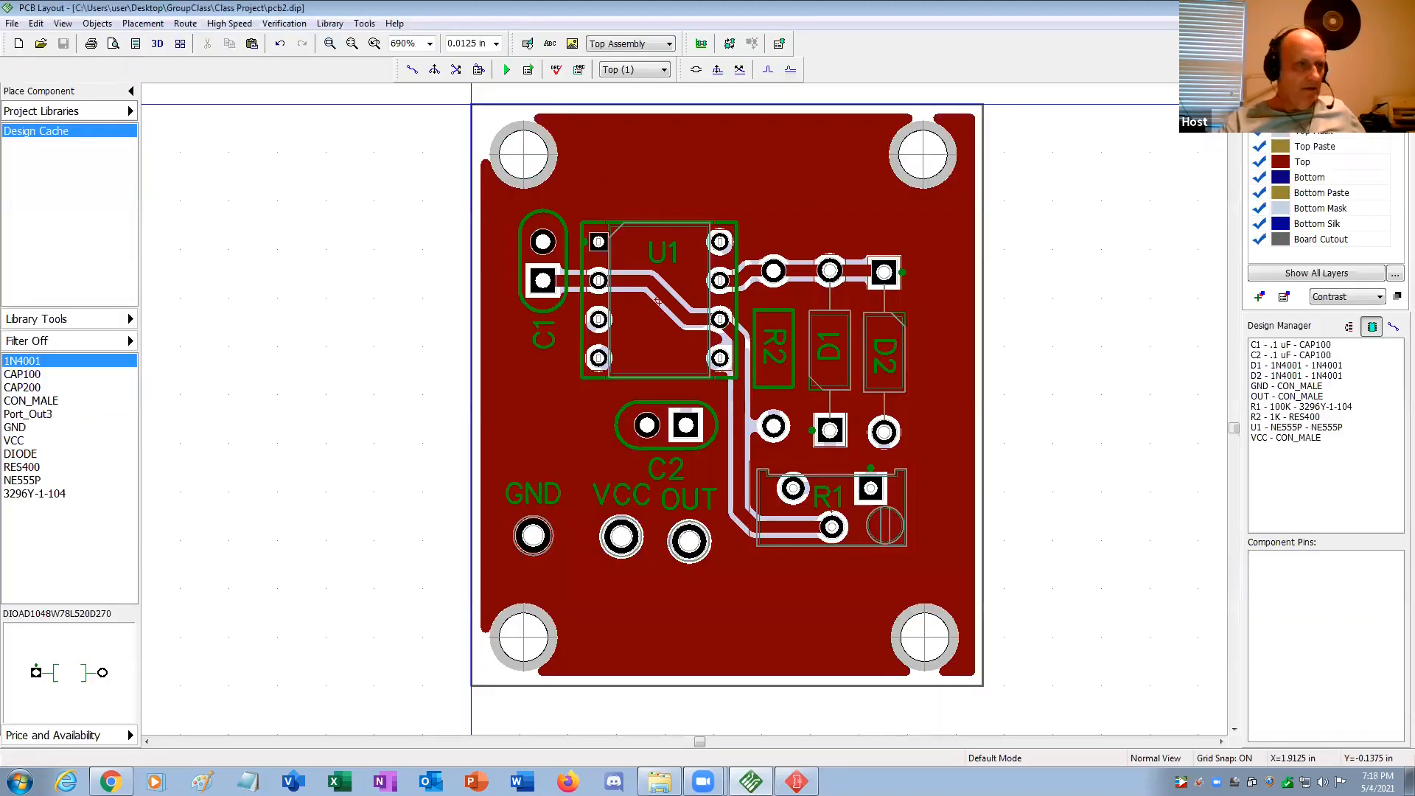
Close the pcb2 board and open pcb4.dip from the Class Project folder in Windows Explorer.
{"action": "left_click", "coordinate": [1399, 8]}
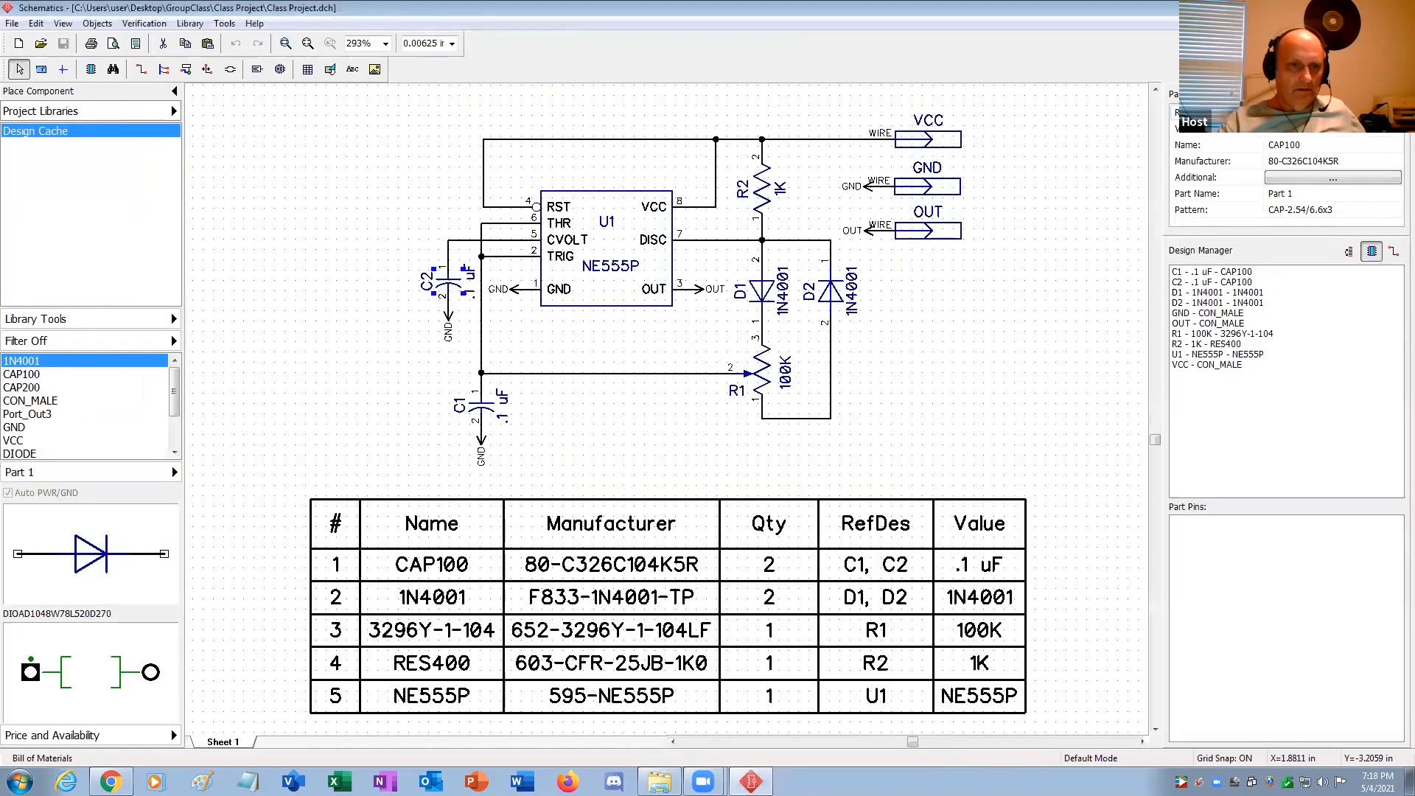
{"action": "left_click", "coordinate": [660, 781]}
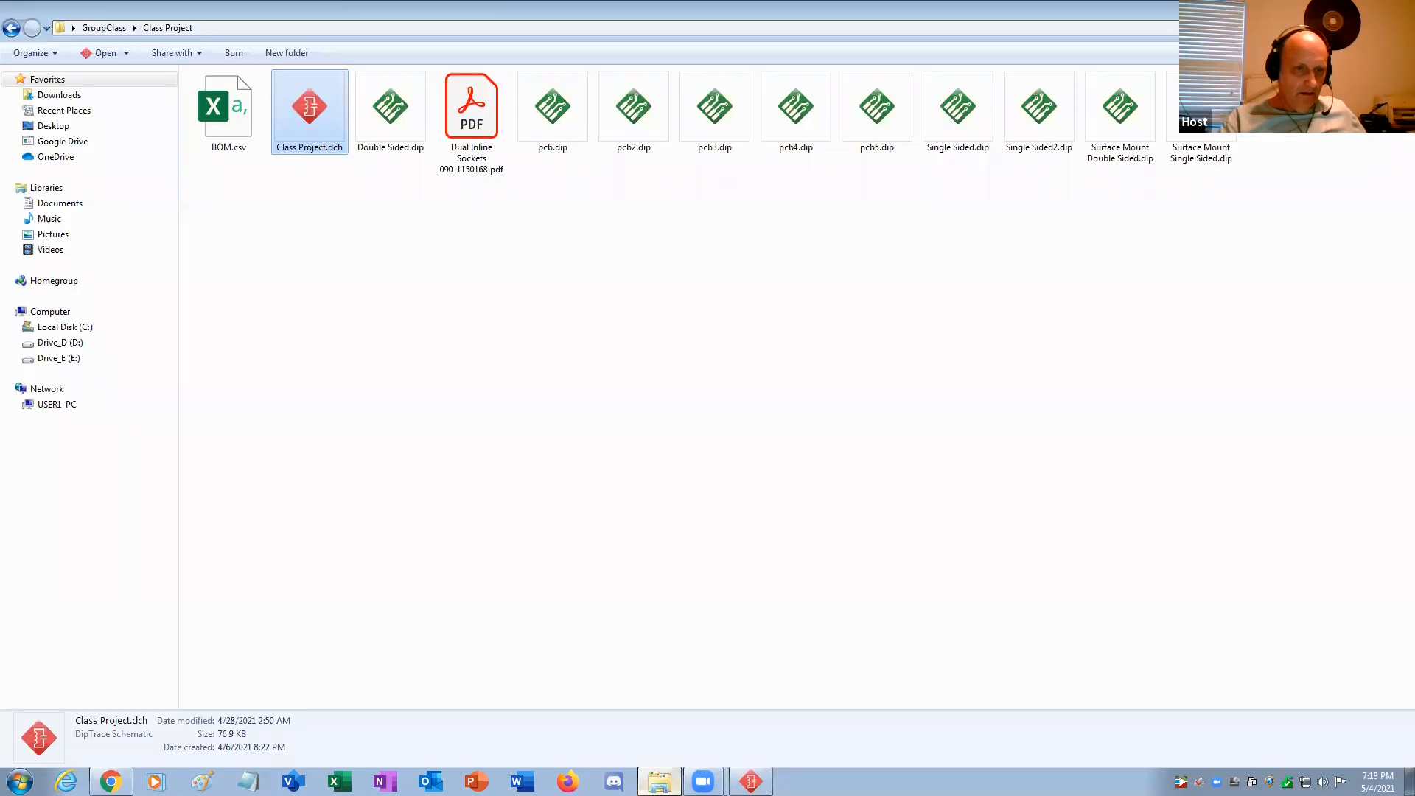
{"action": "double_click", "coordinate": [802, 125]}
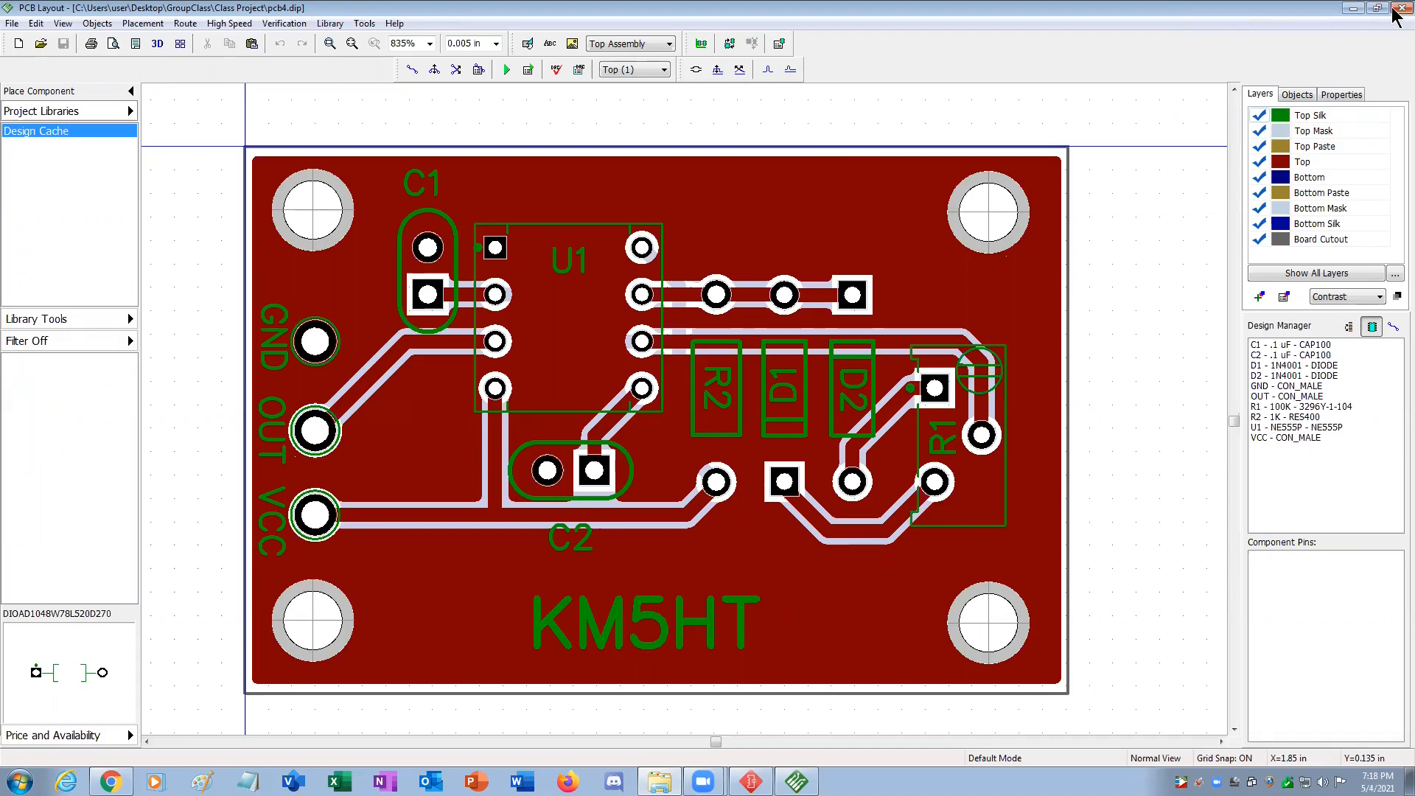
Close pcb4.dip and open pcb5.dip from the same folder, bringing the whole board into view.
{"action": "left_click", "coordinate": [1396, 13]}
{"action": "double_click", "coordinate": [877, 122]}
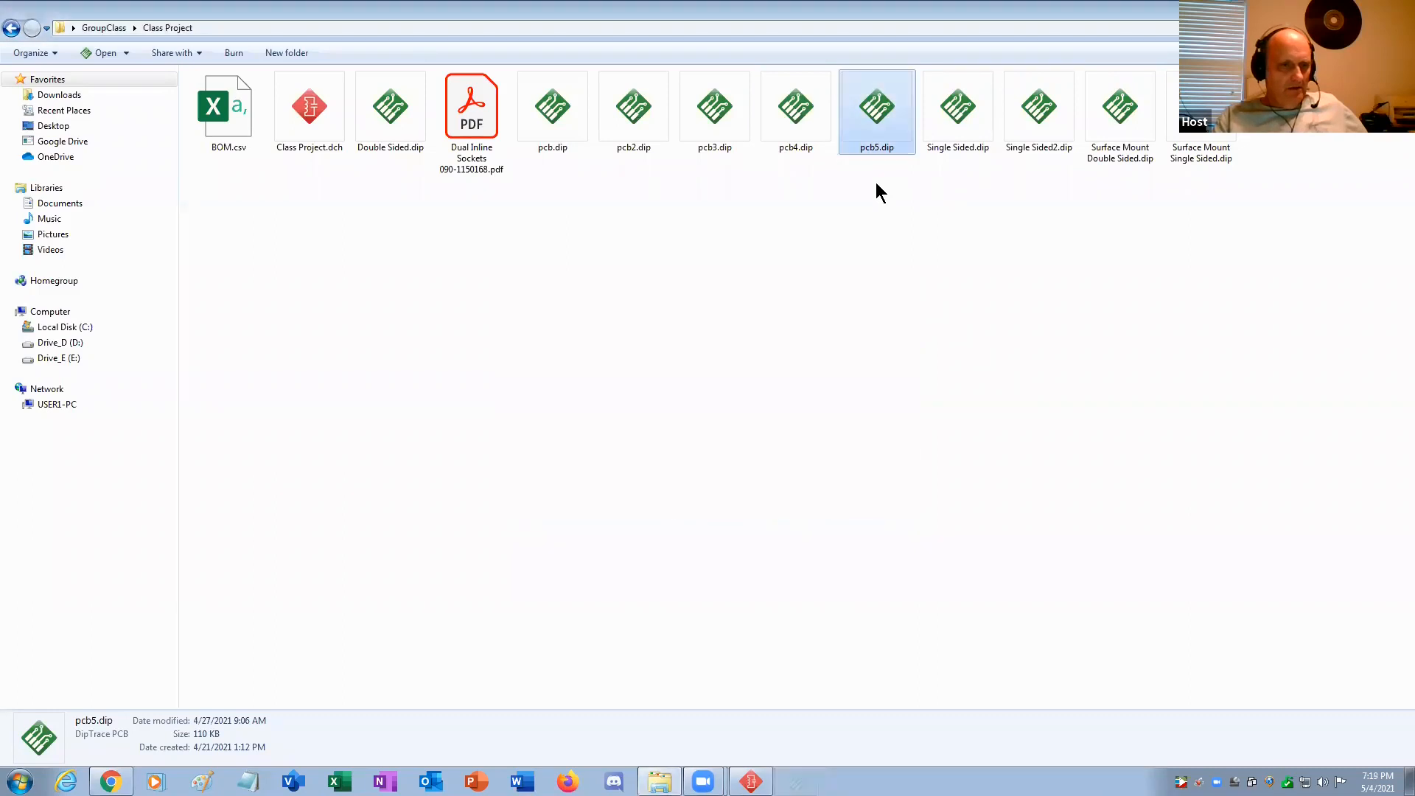
{"action": "scroll", "coordinate": [877, 191], "scroll_direction": "down", "scroll_amount": 3}
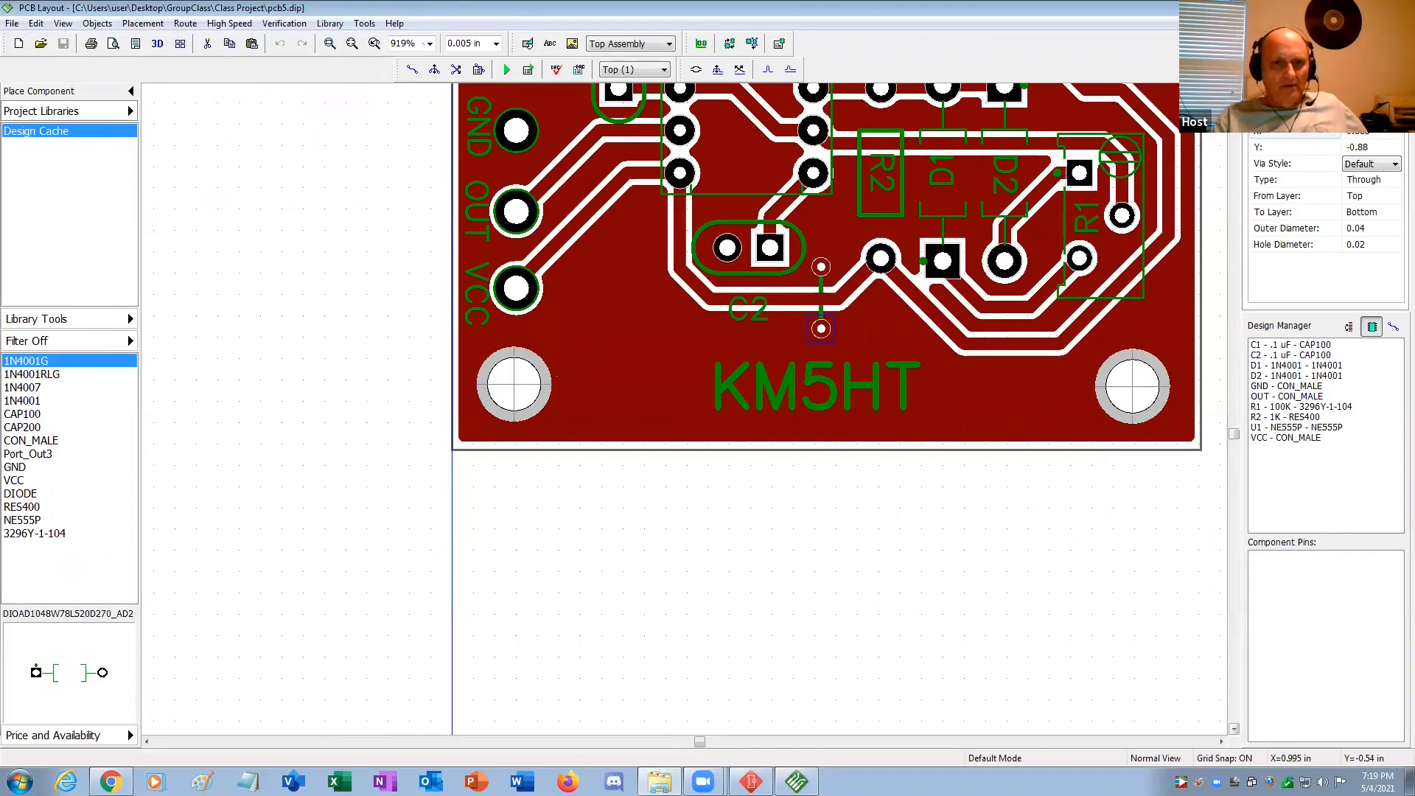
{"action": "scroll", "coordinate": [877, 184], "scroll_direction": "up", "scroll_amount": 3}
Inspect the Bottom layer of the pcb5 board and return to the Top layer.
{"action": "left_click", "coordinate": [651, 69]}
{"action": "left_click", "coordinate": [647, 94]}
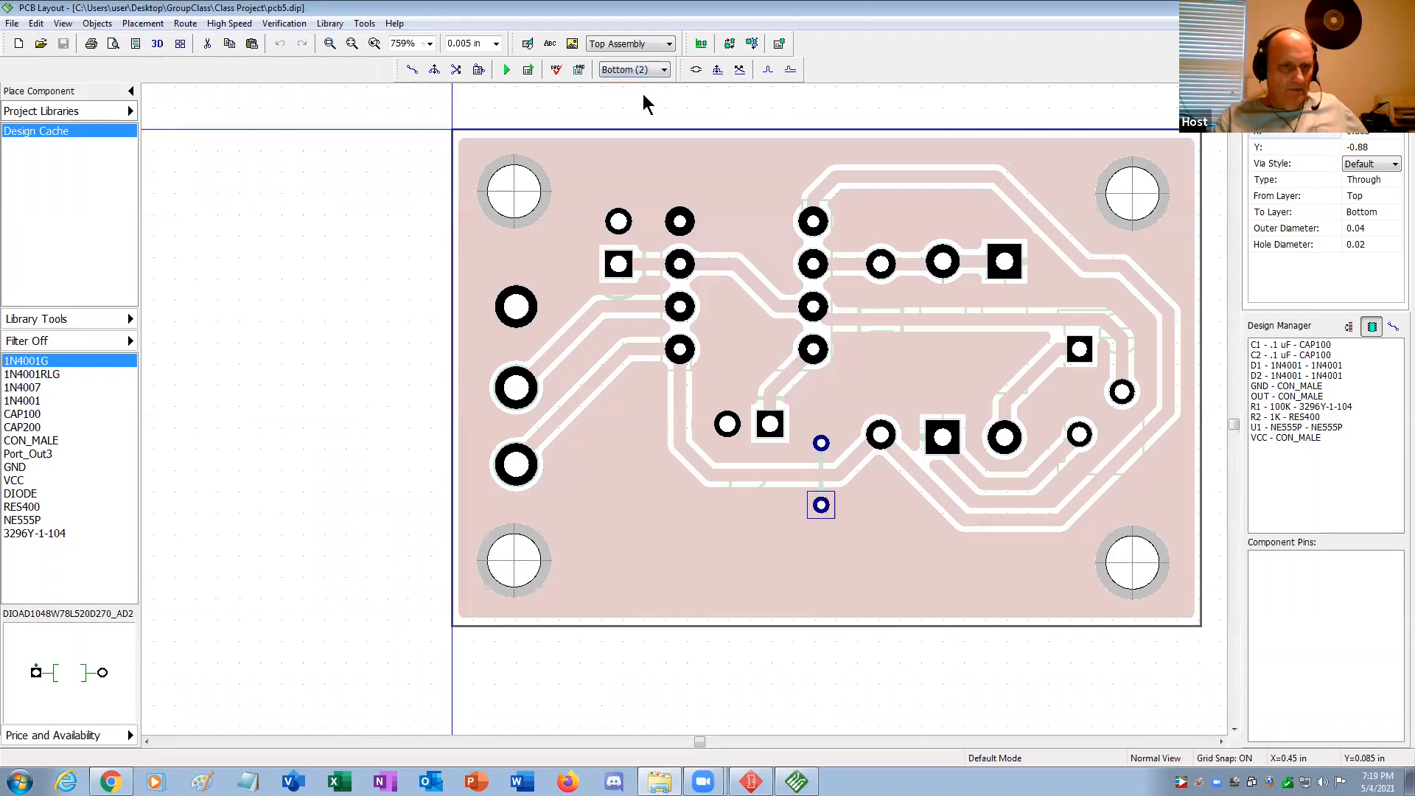
{"action": "left_click", "coordinate": [644, 70]}
{"action": "left_click", "coordinate": [643, 86]}
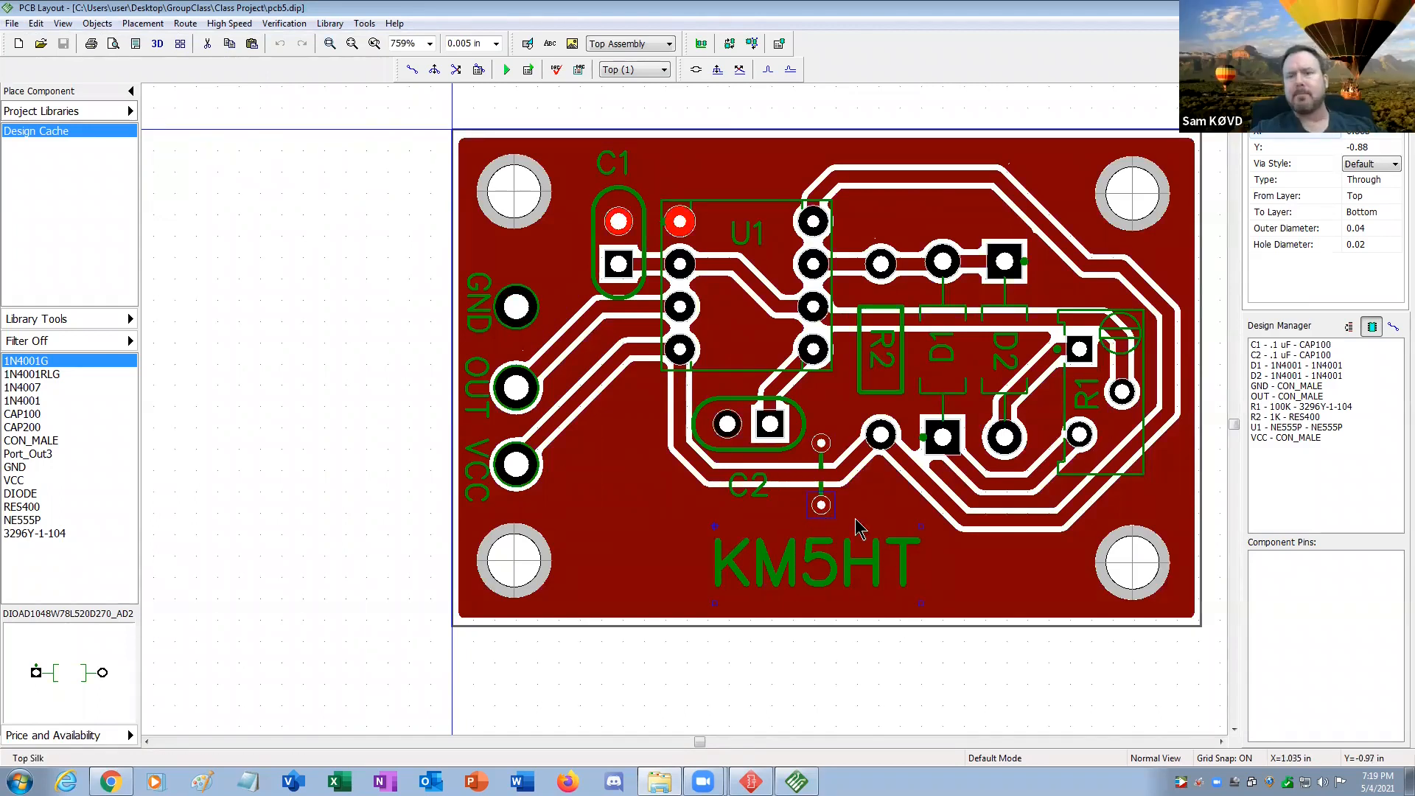
Unroute the GND jumper wire beside C2 and delete the static via at its upper end.
{"action": "scroll", "coordinate": [836, 507], "scroll_direction": "up", "scroll_amount": 5}
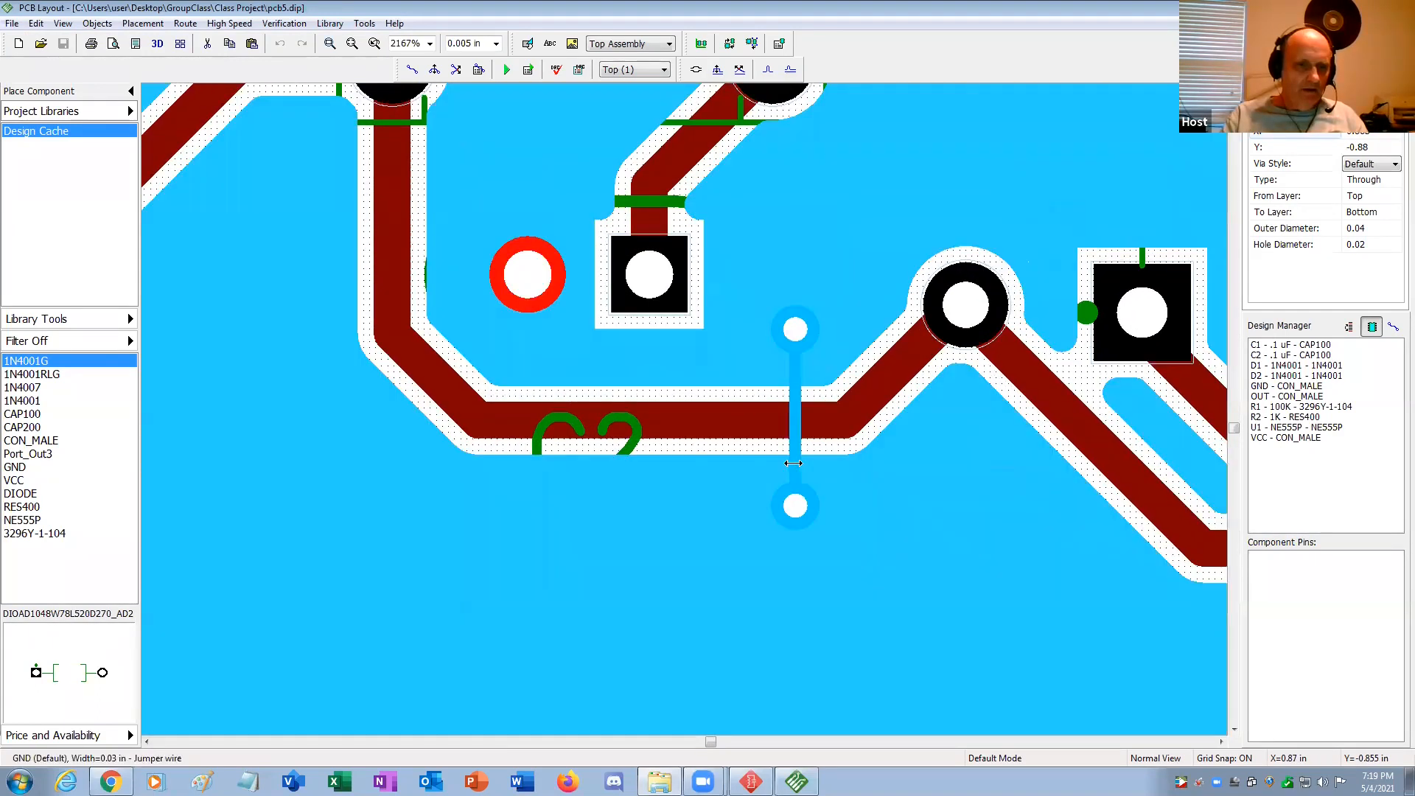
{"action": "left_click", "coordinate": [794, 465]}
{"action": "left_click", "coordinate": [793, 463]}
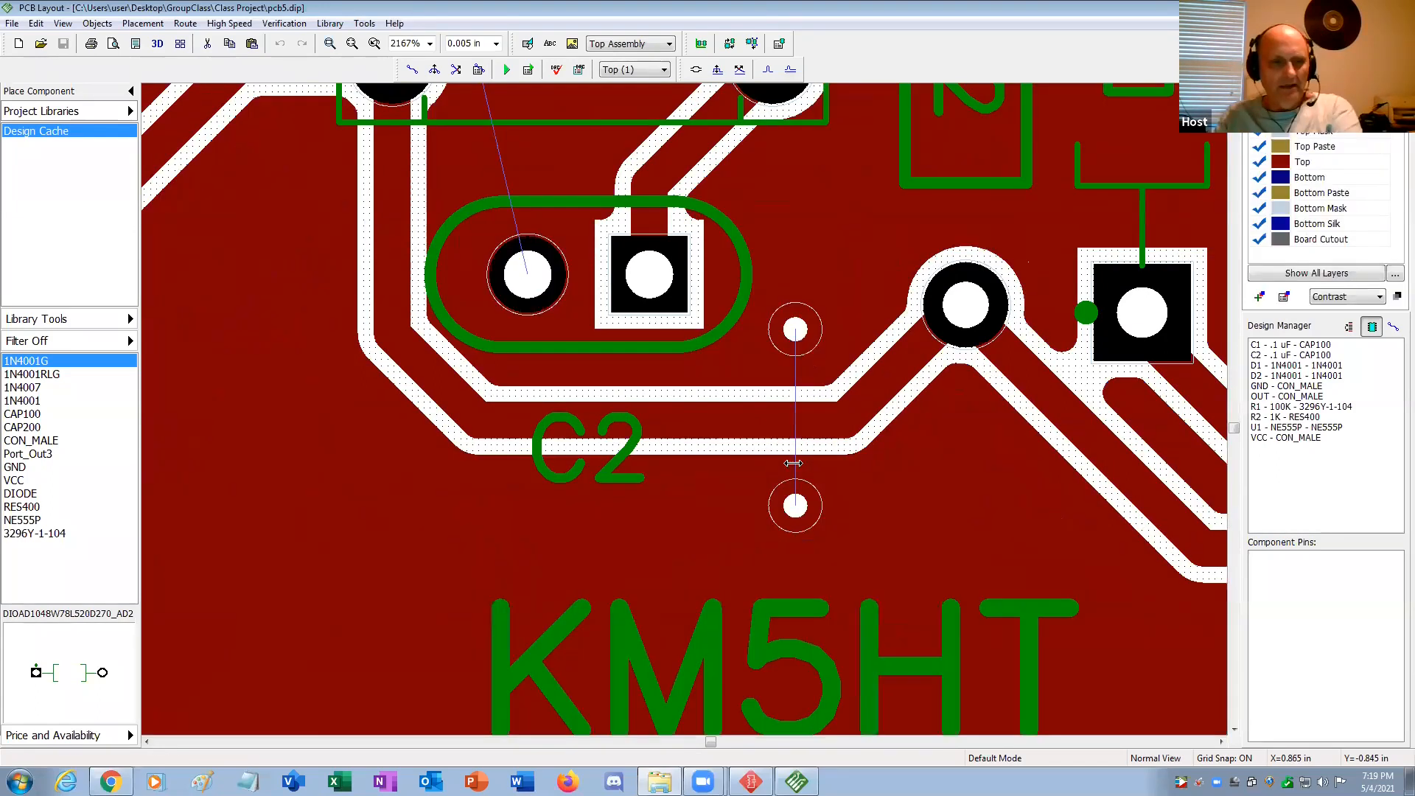
{"action": "left_click", "coordinate": [808, 336]}
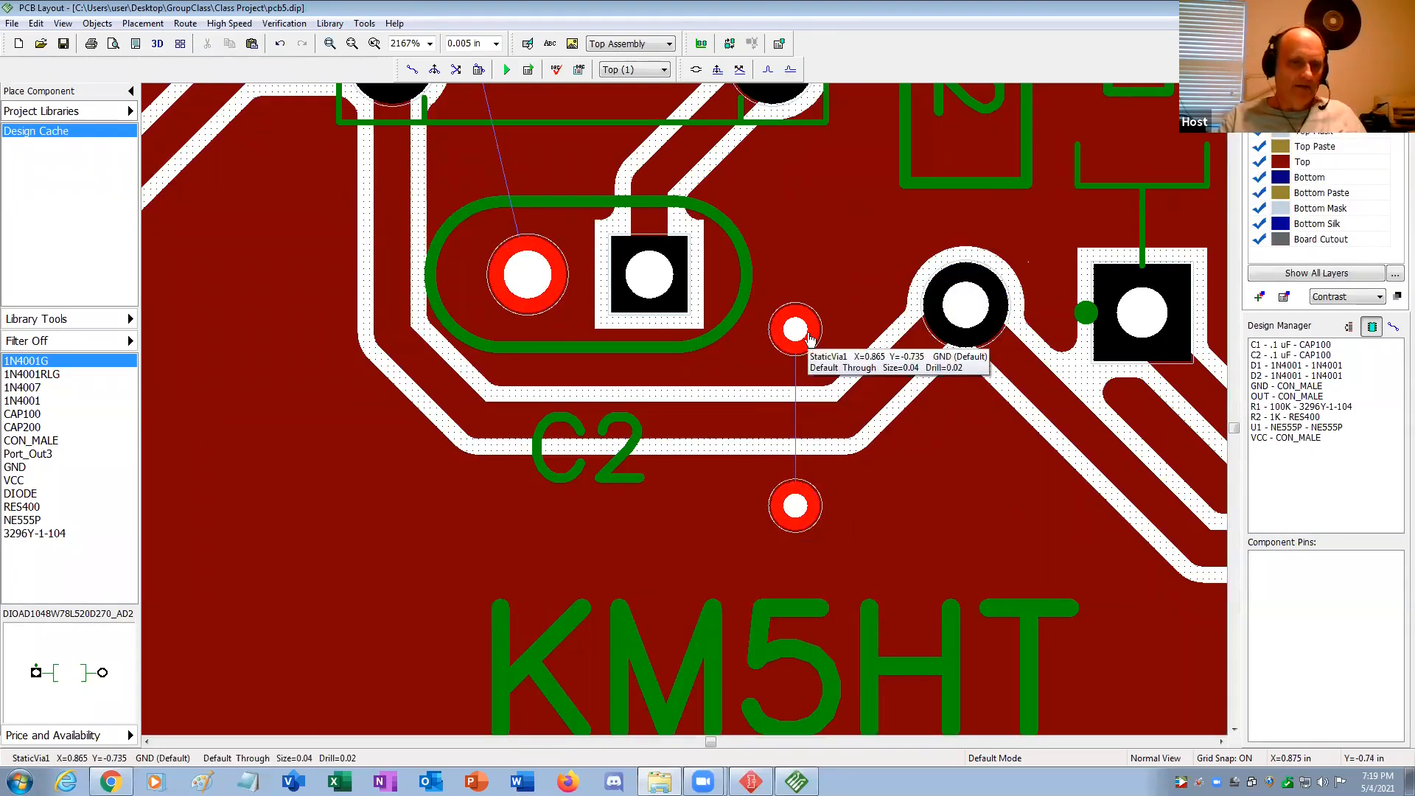
{"action": "left_click", "coordinate": [809, 338]}
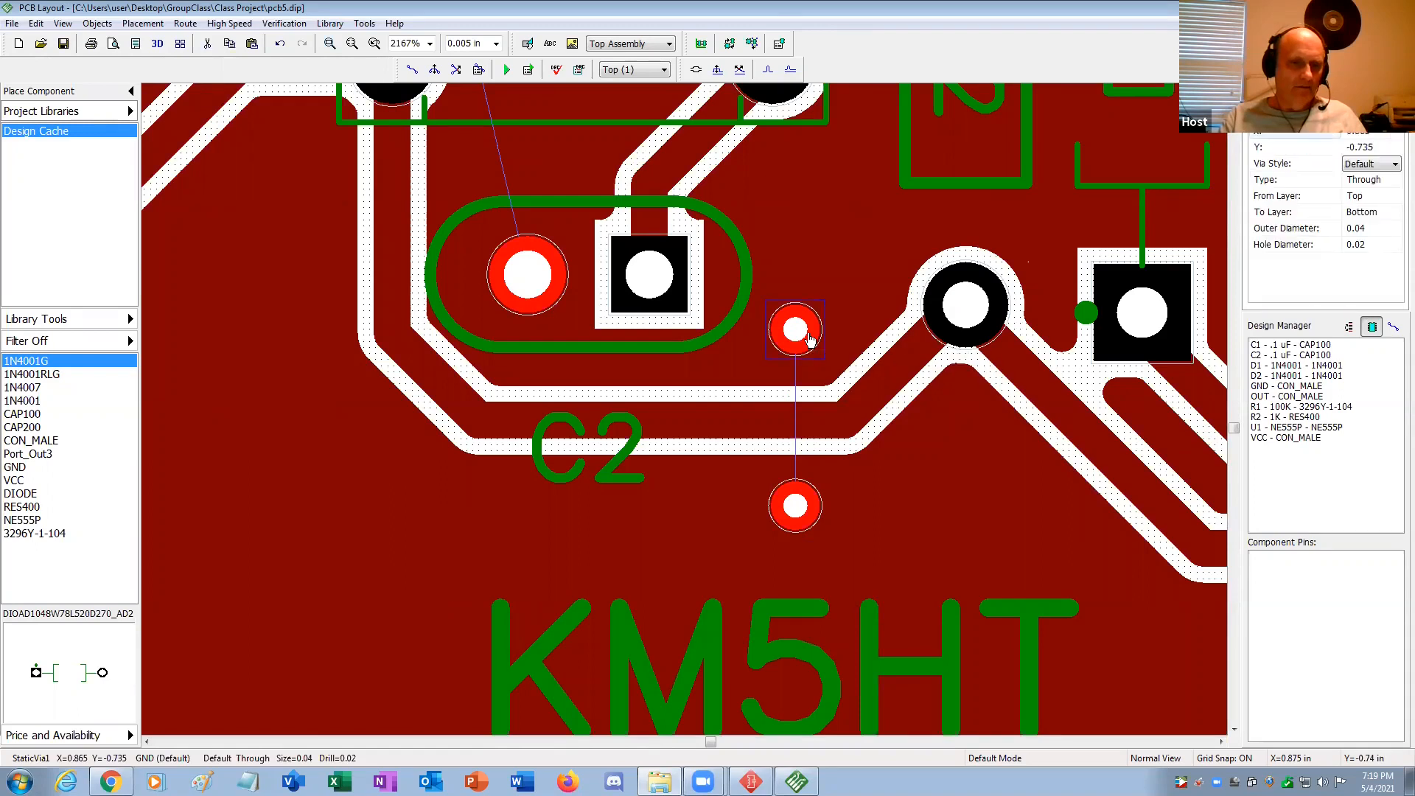
{"action": "key", "text": "Delete"}
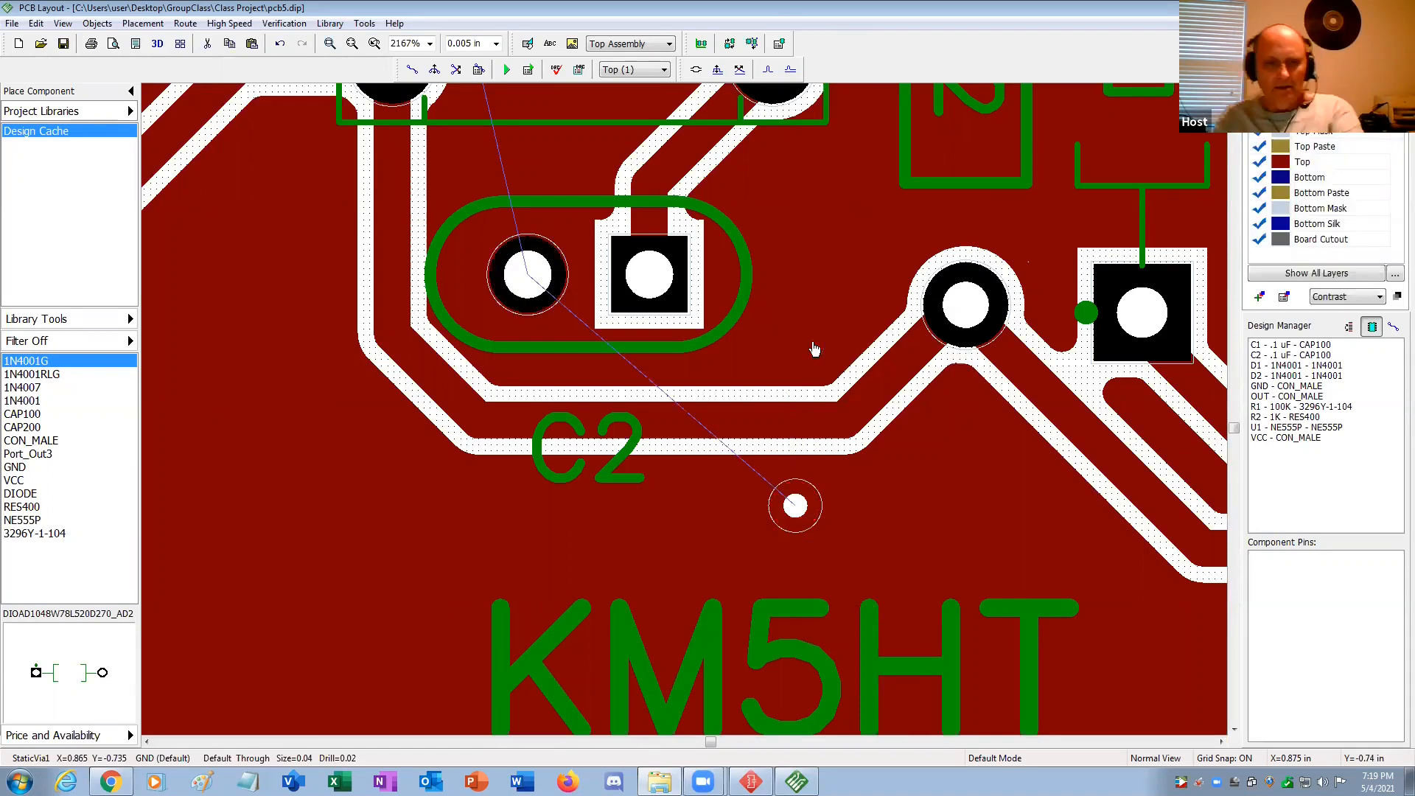
Delete the remaining static via below the VCC trace near C2.
{"action": "left_click", "coordinate": [804, 501]}
{"action": "key", "text": "Delete"}
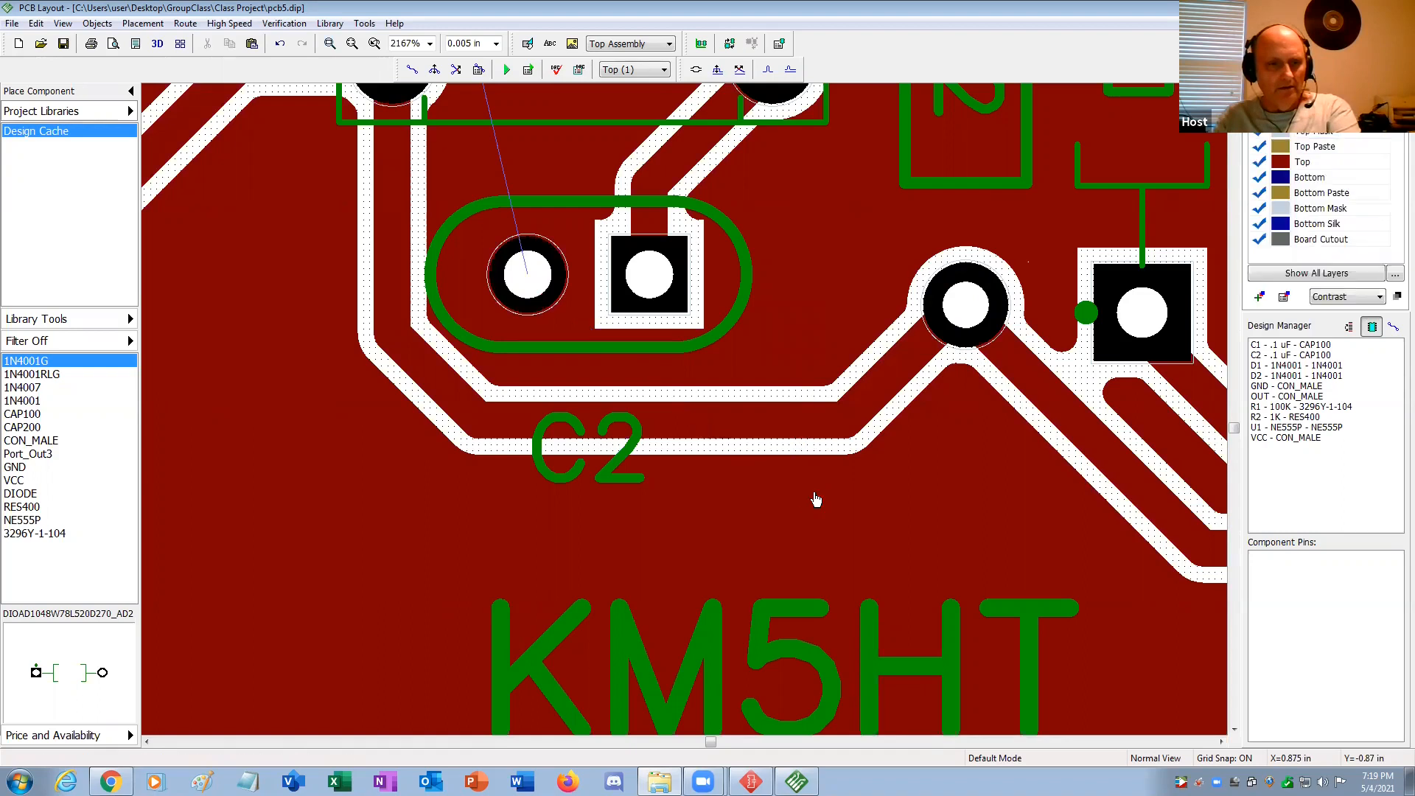
{"action": "left_click", "coordinate": [228, 210]}
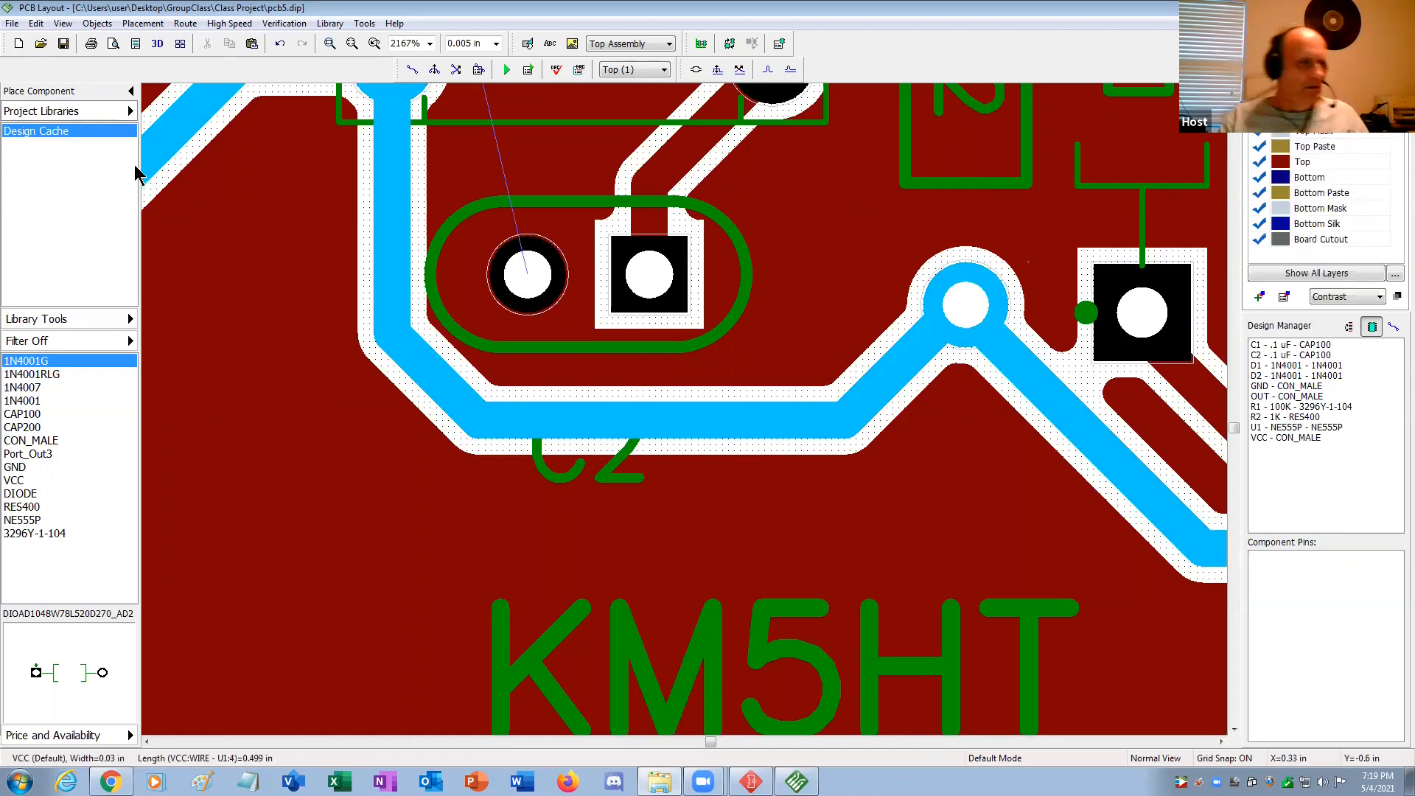
Place static vias above and below the VCC trace beside C2, at about X 0.87, Y -0.73 and X 0.87, Y -0.875, and update all copper pours.
{"action": "left_click", "coordinate": [98, 23]}
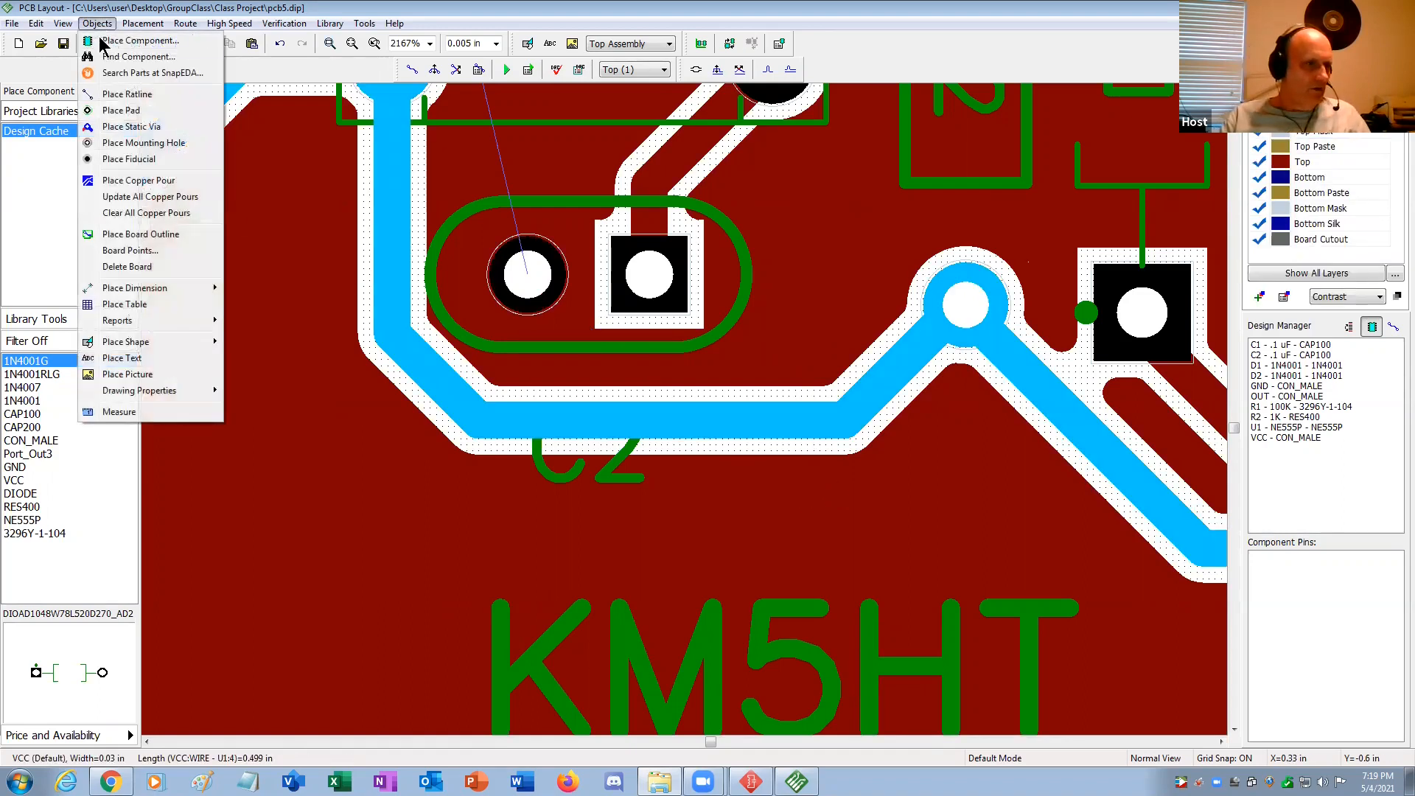
{"action": "left_click", "coordinate": [112, 128]}
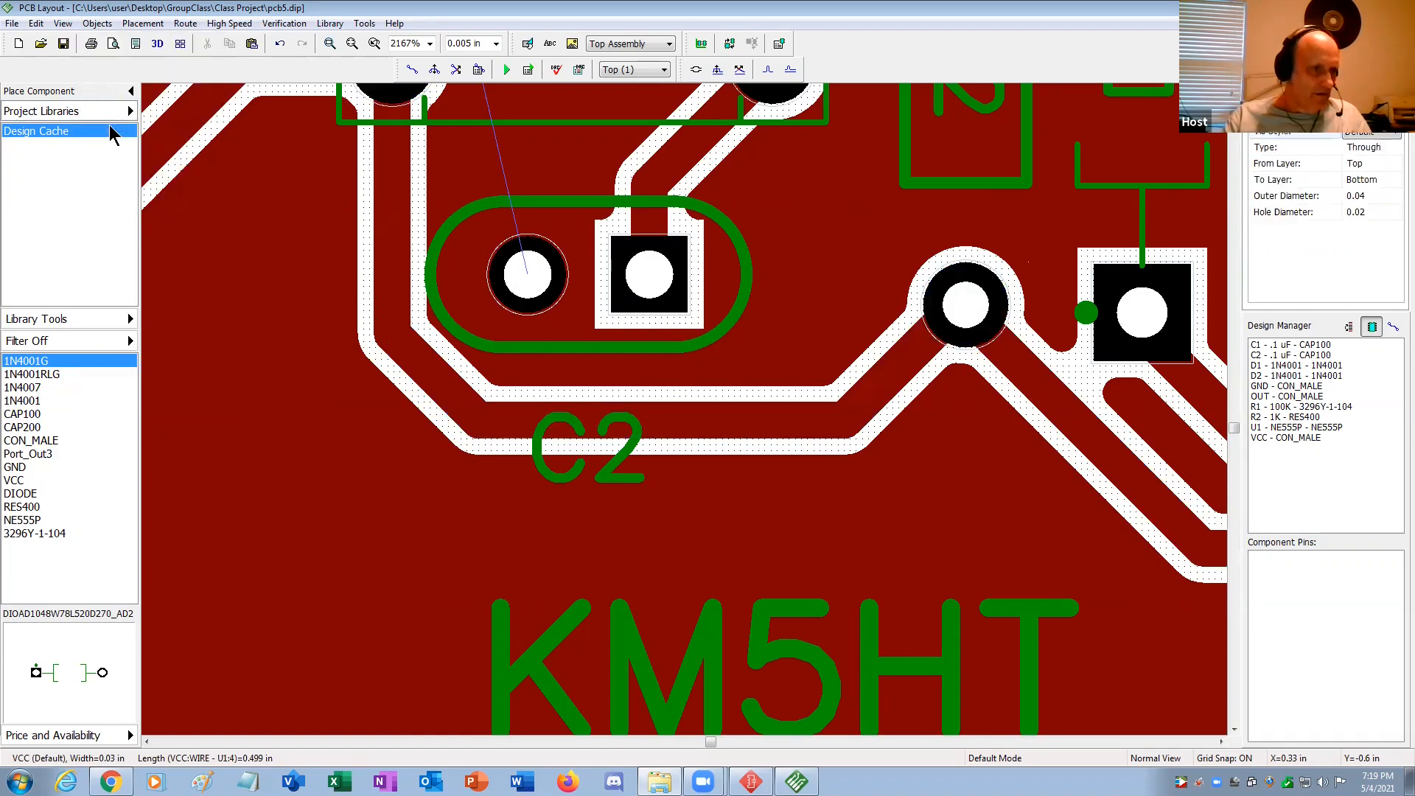
{"action": "left_click", "coordinate": [800, 321]}
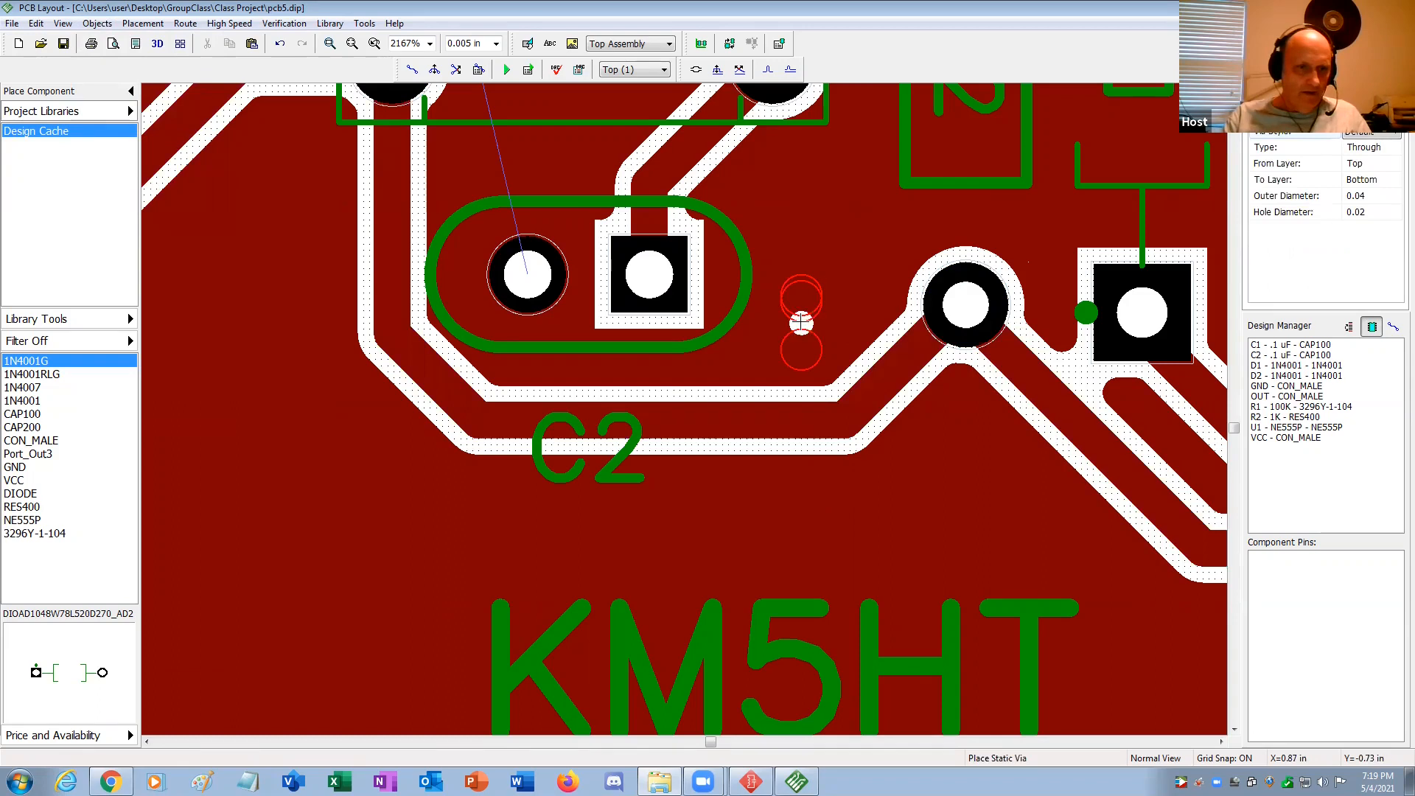
{"action": "left_click", "coordinate": [801, 499]}
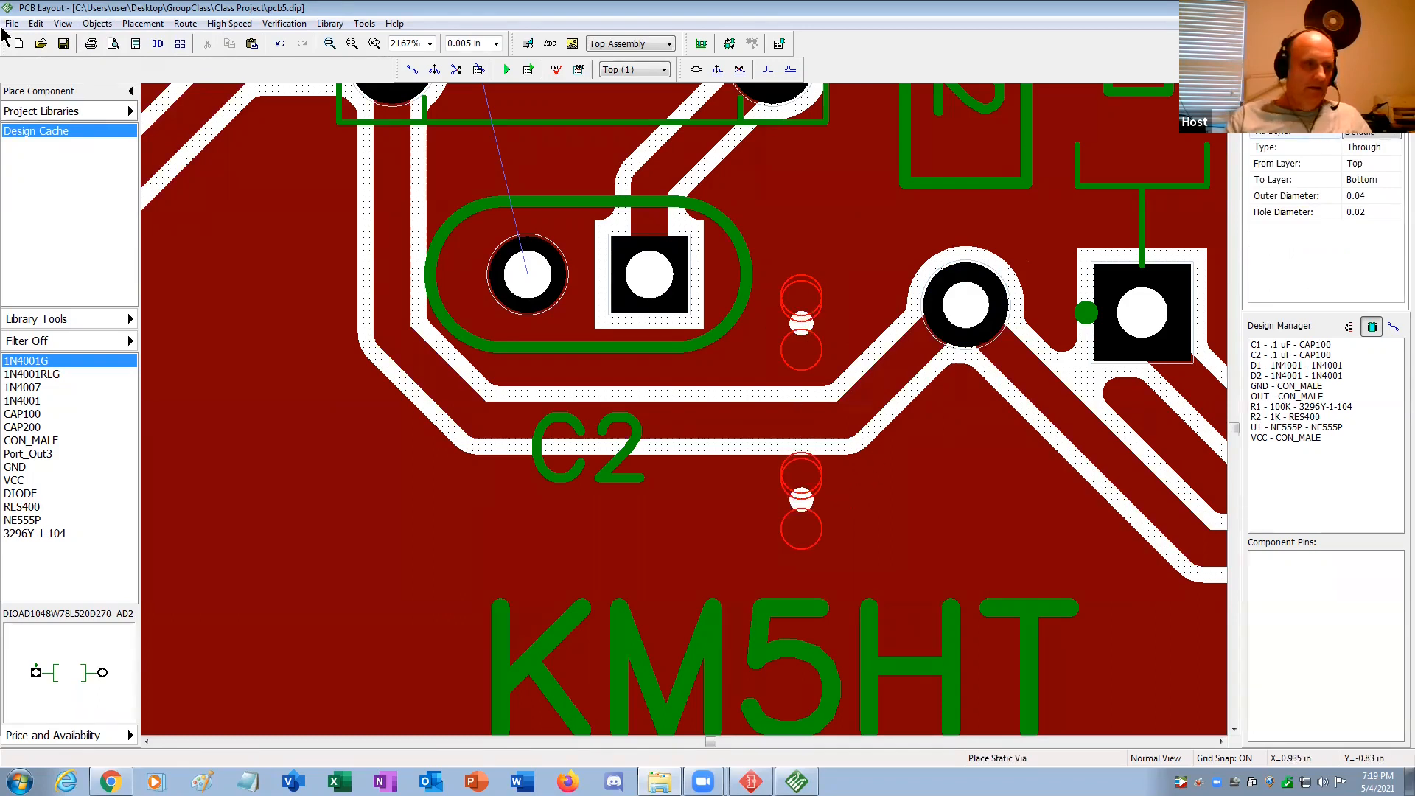
{"action": "left_click", "coordinate": [96, 23]}
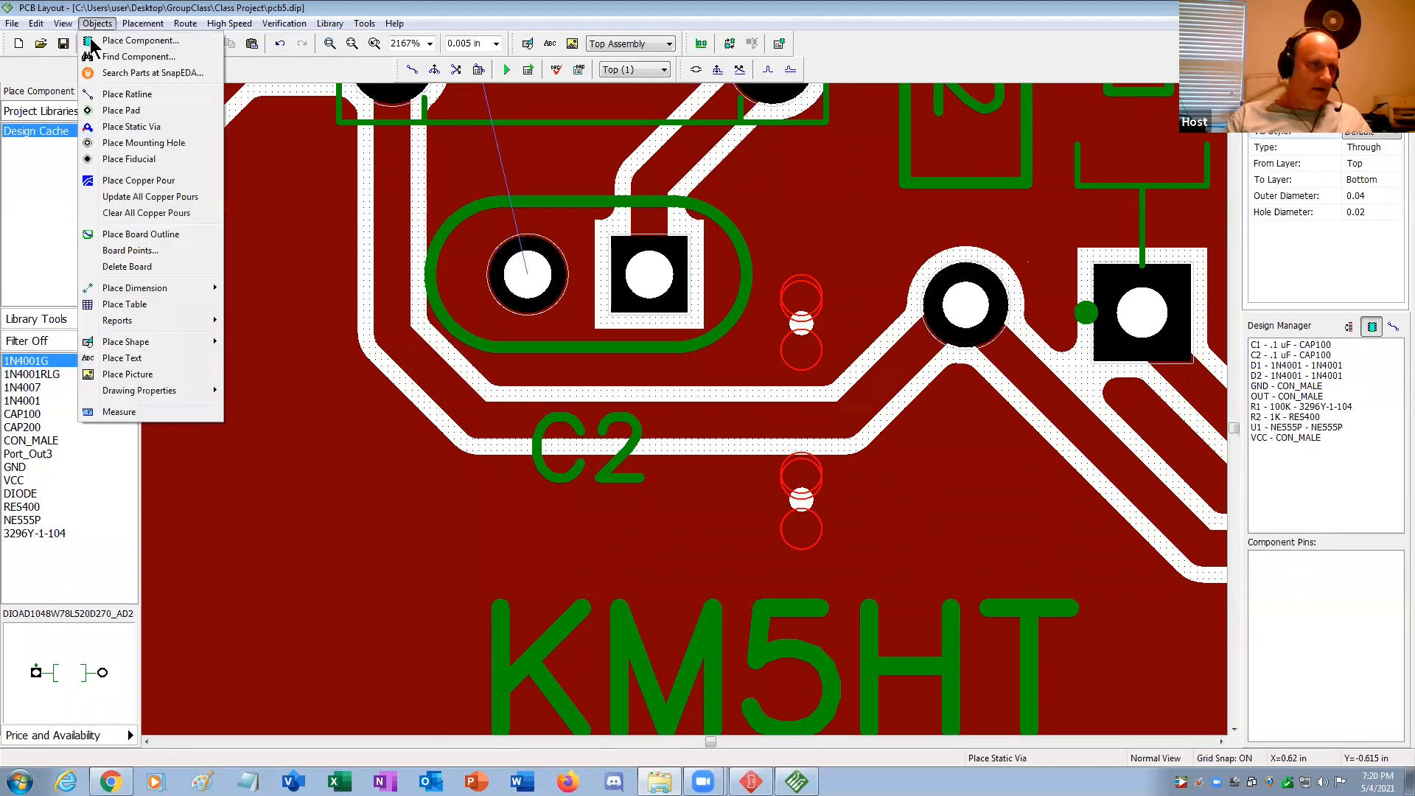
{"action": "left_click", "coordinate": [121, 198]}
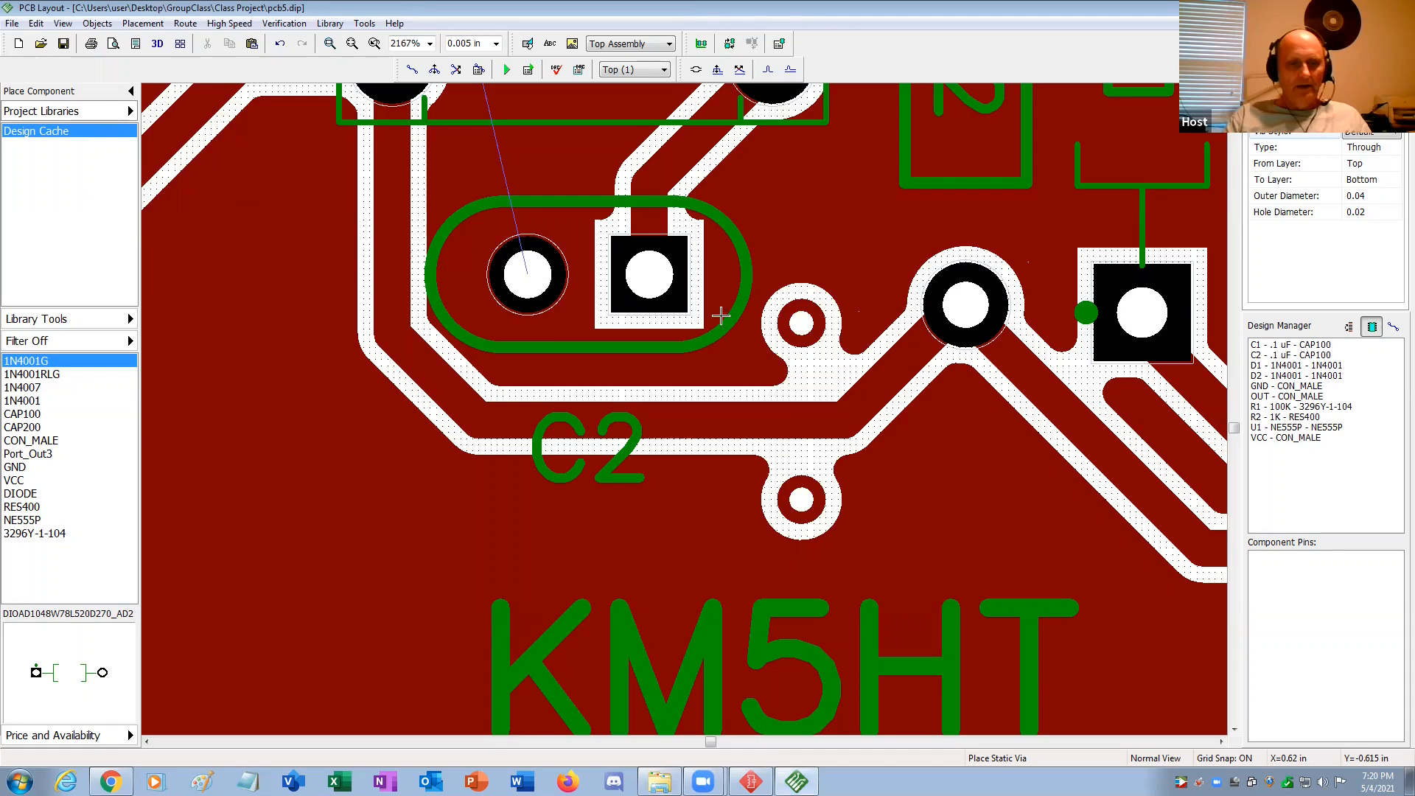
Add the upper static via beside C2 to the GND net, chosen from the net list.
{"action": "right_click", "coordinate": [789, 317]}
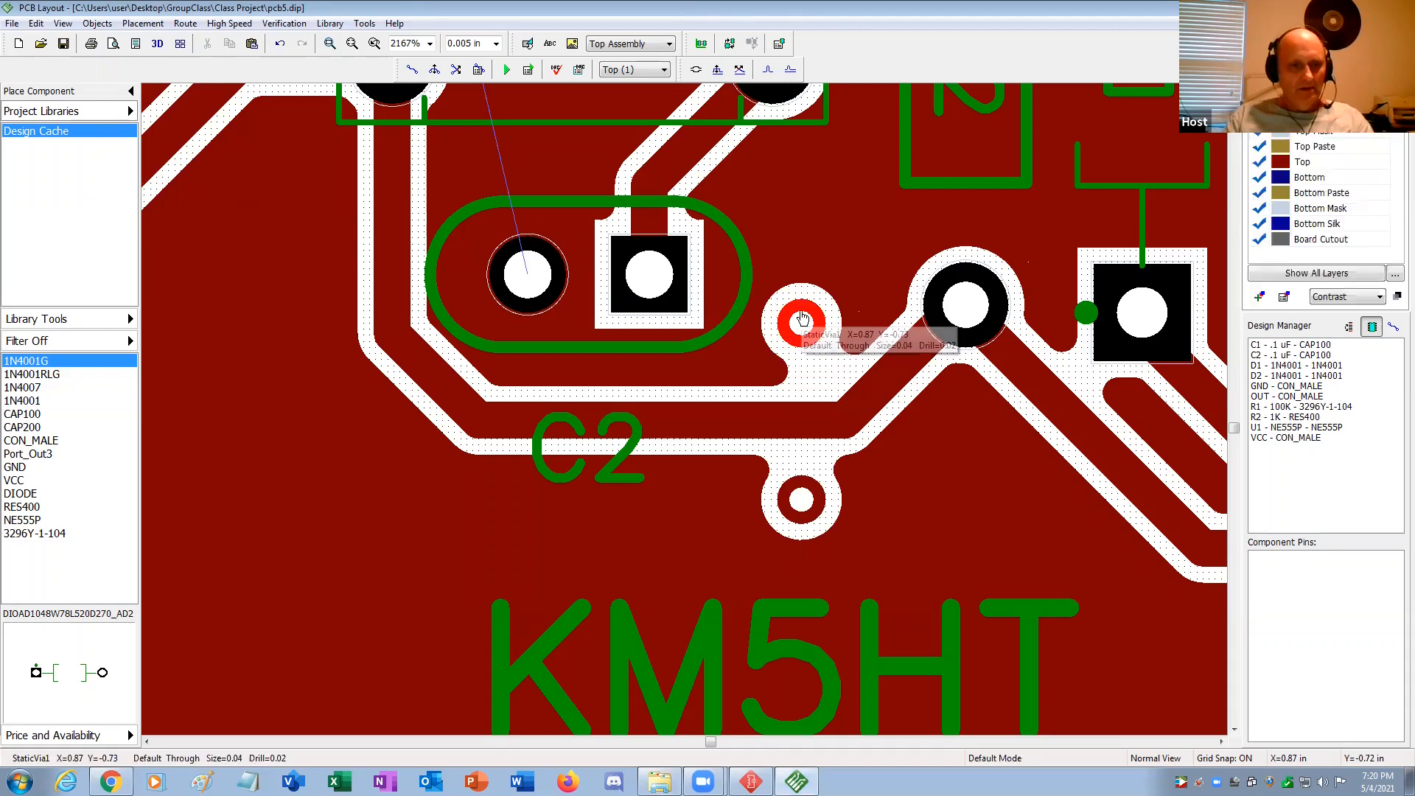
{"action": "right_click", "coordinate": [805, 308]}
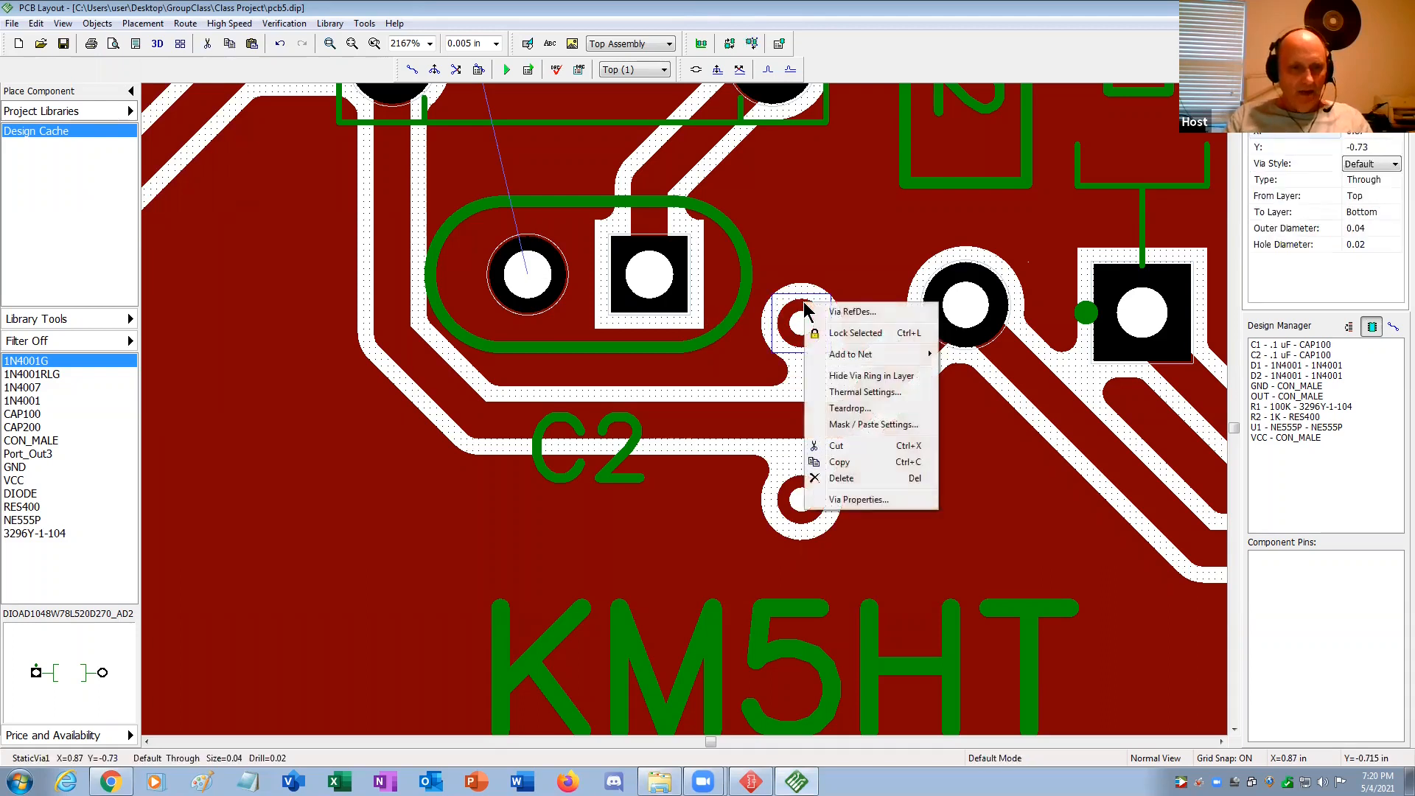
{"action": "mouse_move", "coordinate": [874, 360]}
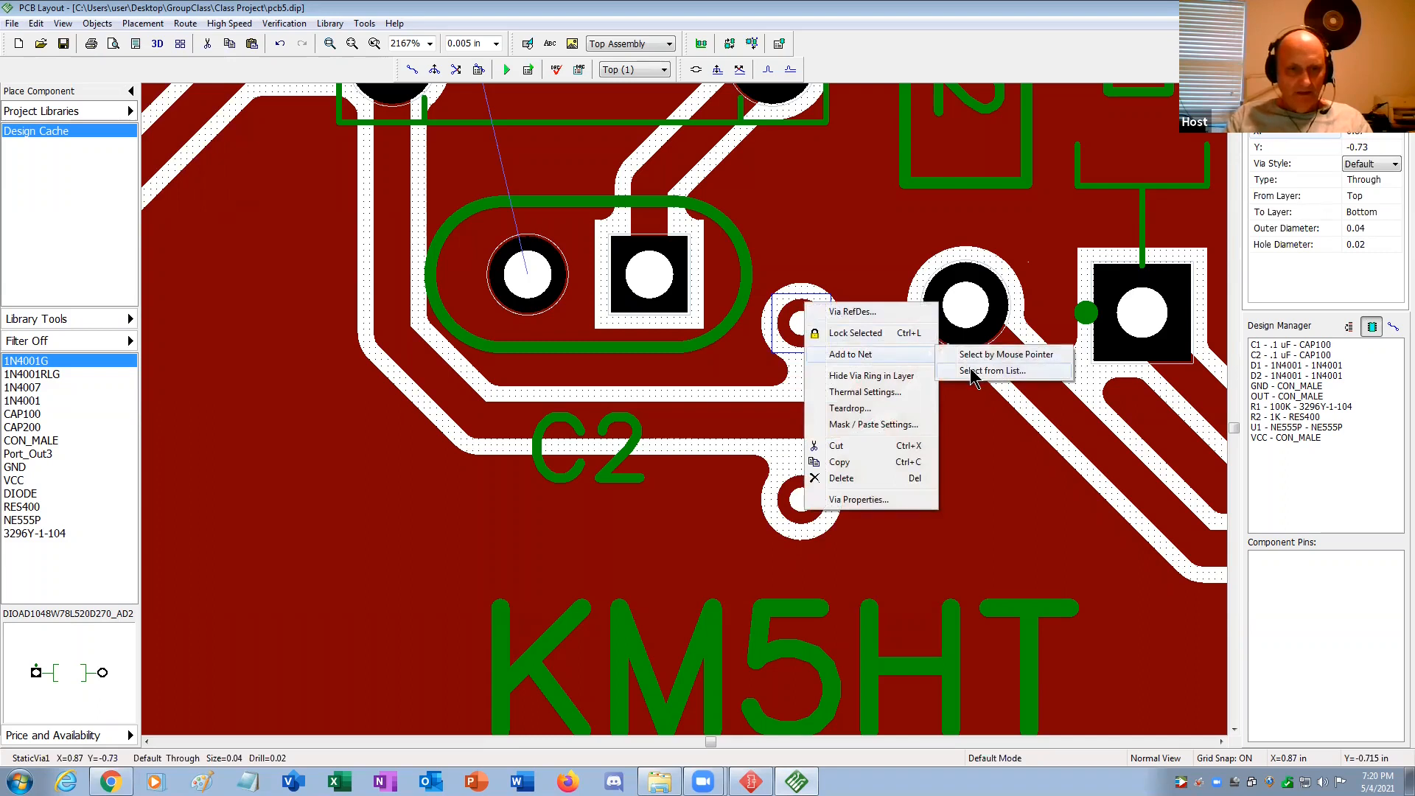
{"action": "left_click", "coordinate": [992, 371]}
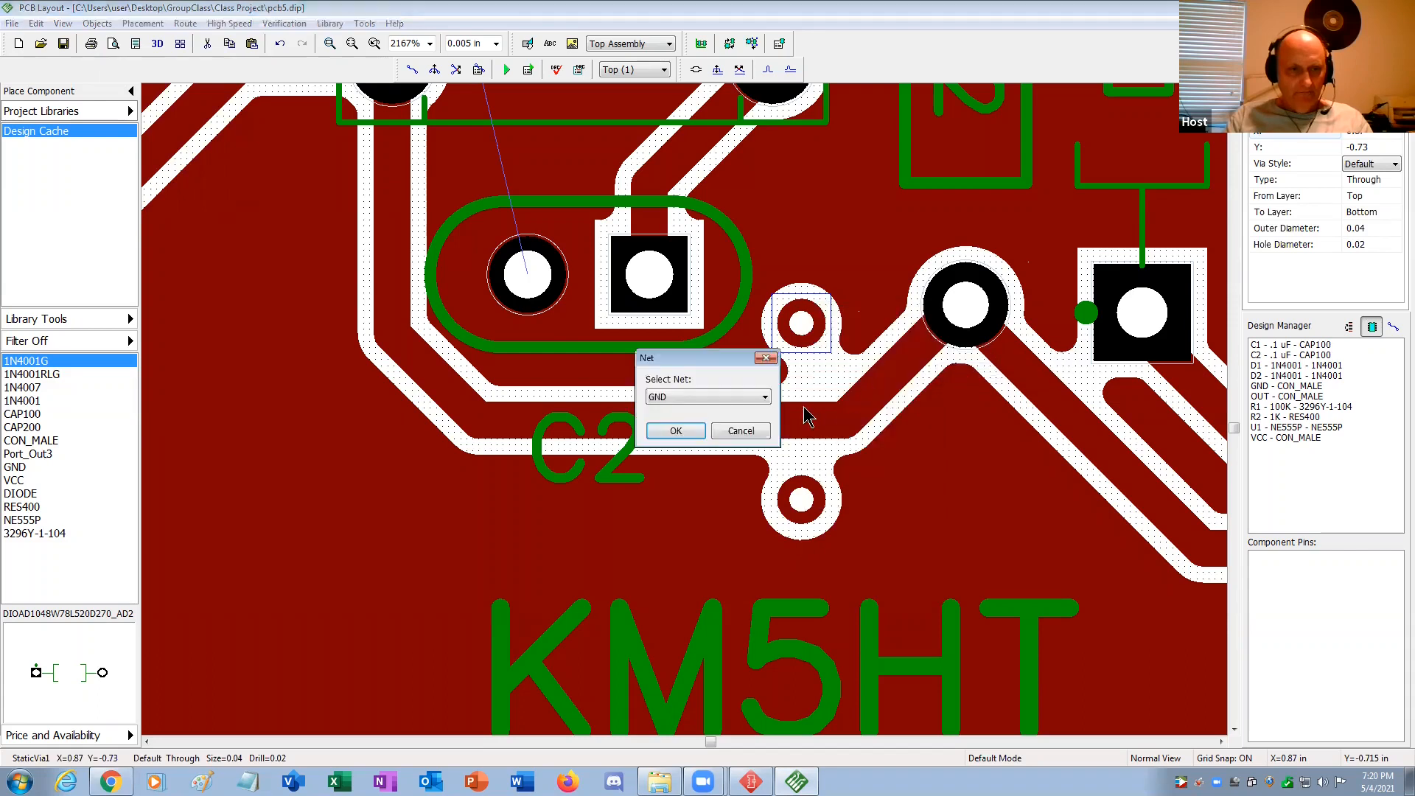
{"action": "left_click", "coordinate": [677, 431]}
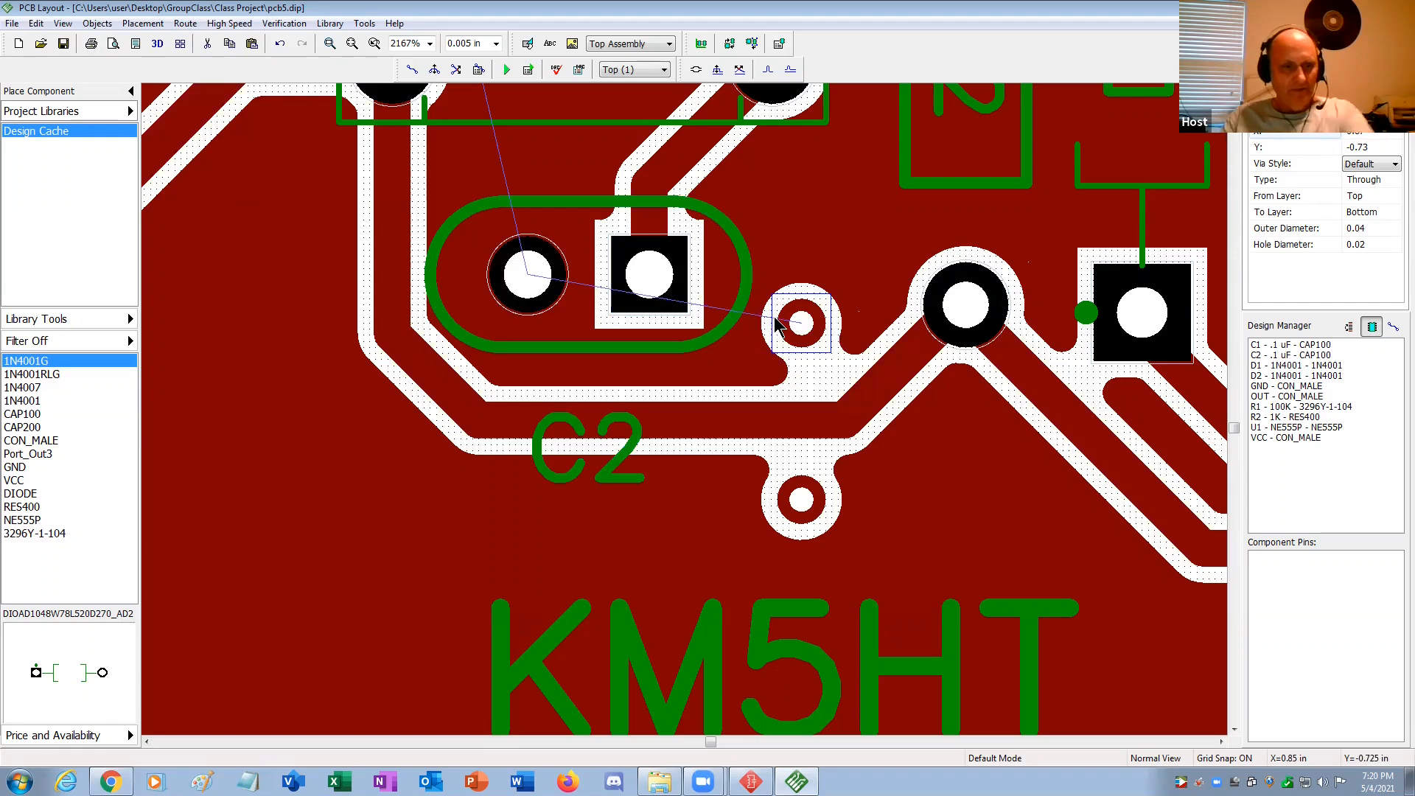
Add the lower static via beside C2 to the GND net and update all copper pours.
{"action": "left_click", "coordinate": [802, 488]}
{"action": "right_click", "coordinate": [802, 488]}
{"action": "mouse_move", "coordinate": [851, 536]}
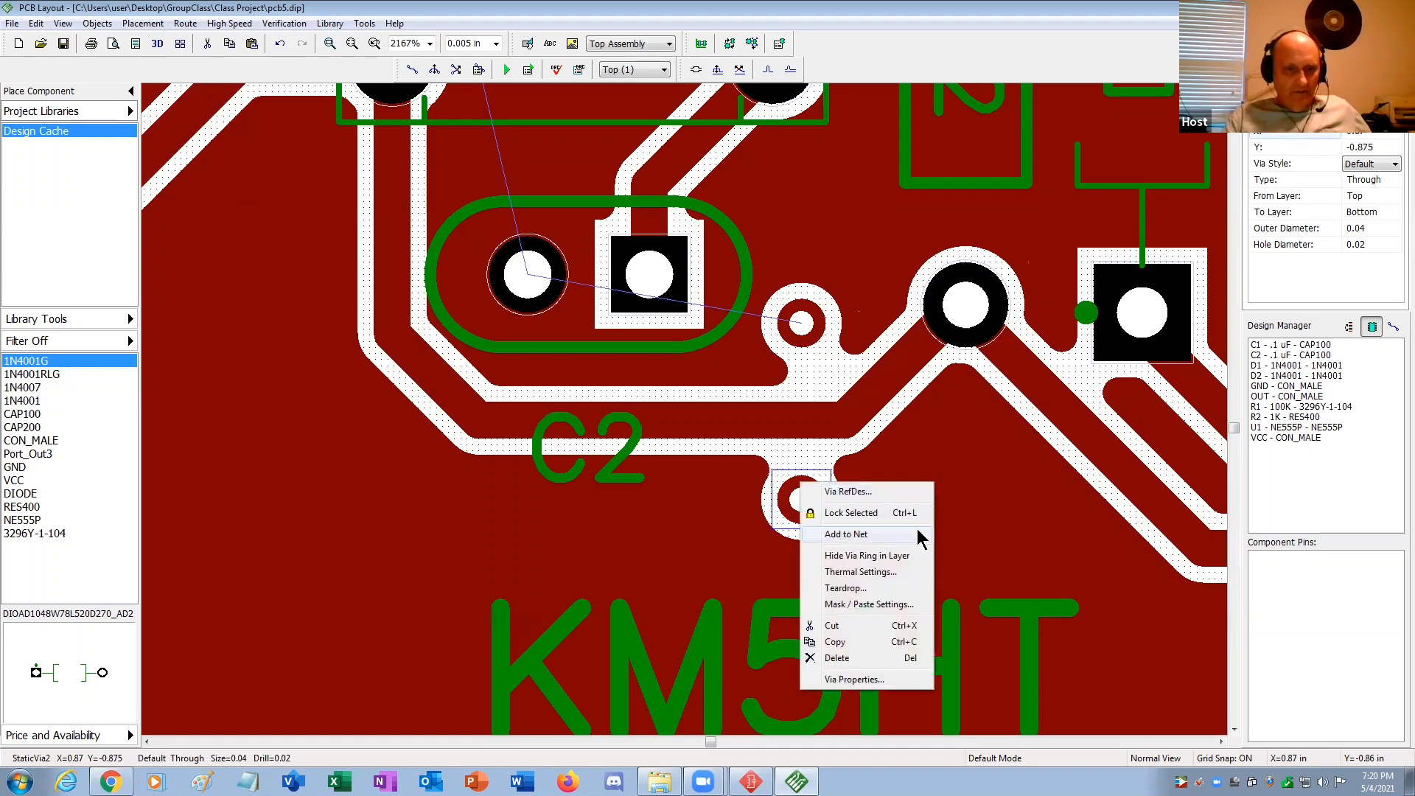
{"action": "mouse_move", "coordinate": [923, 536]}
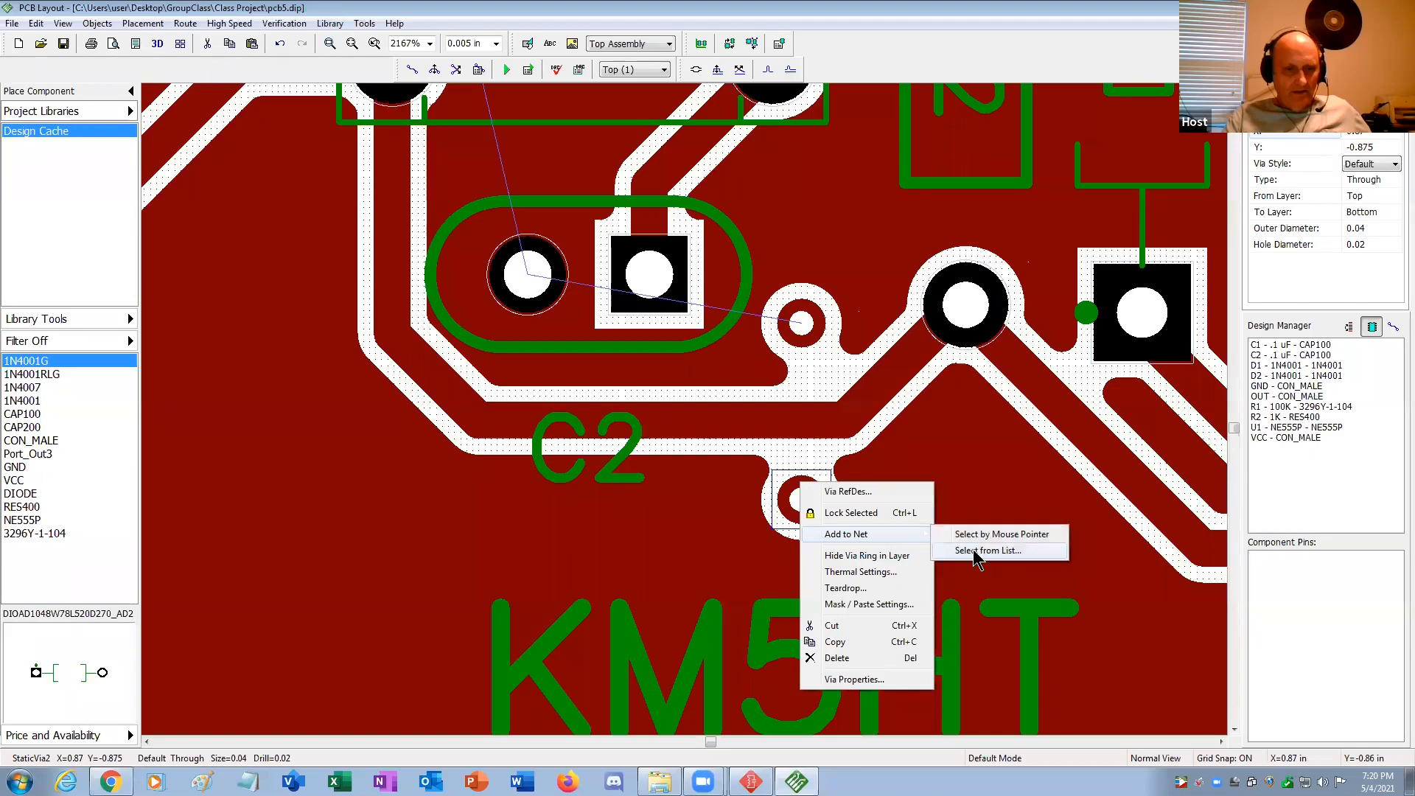
{"action": "left_click", "coordinate": [975, 552]}
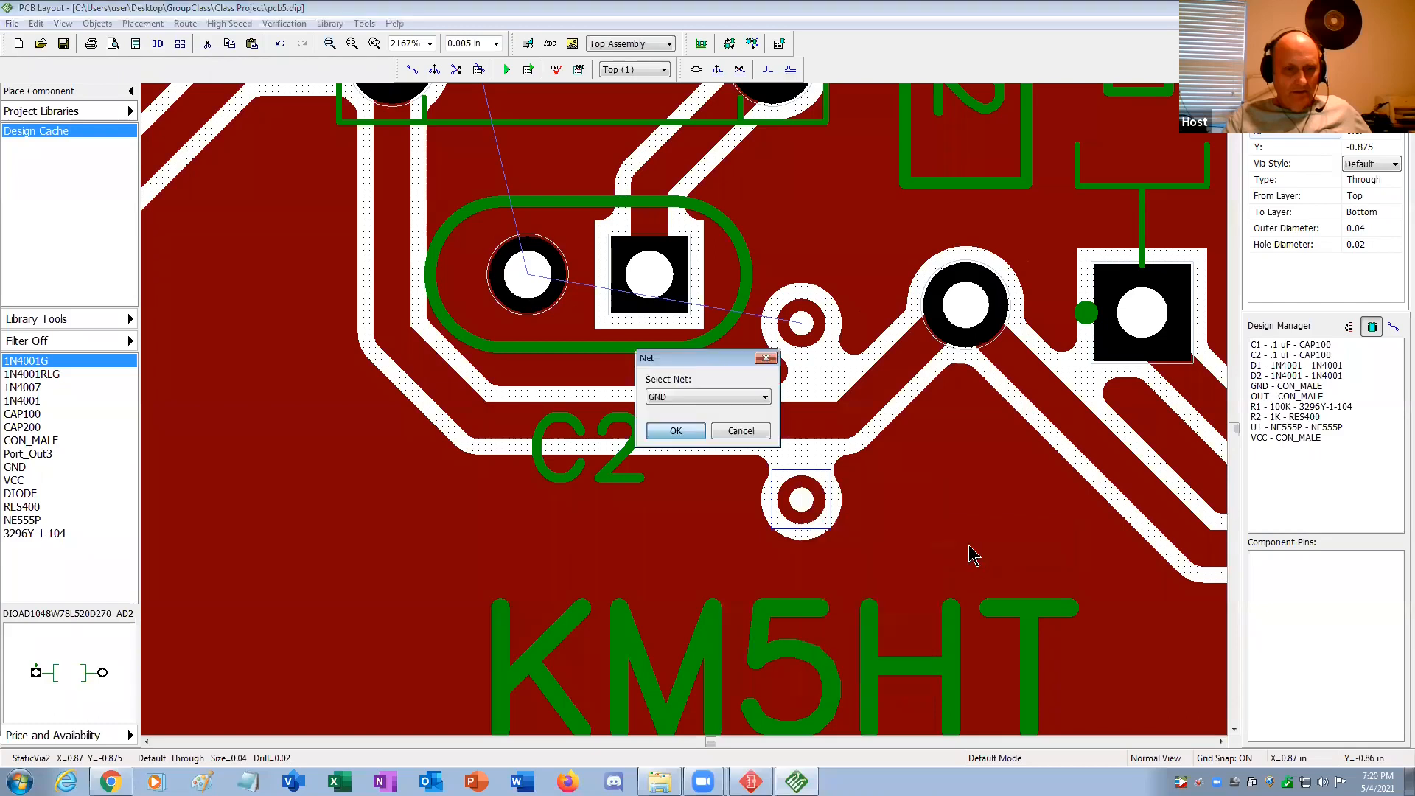
{"action": "left_click", "coordinate": [678, 432]}
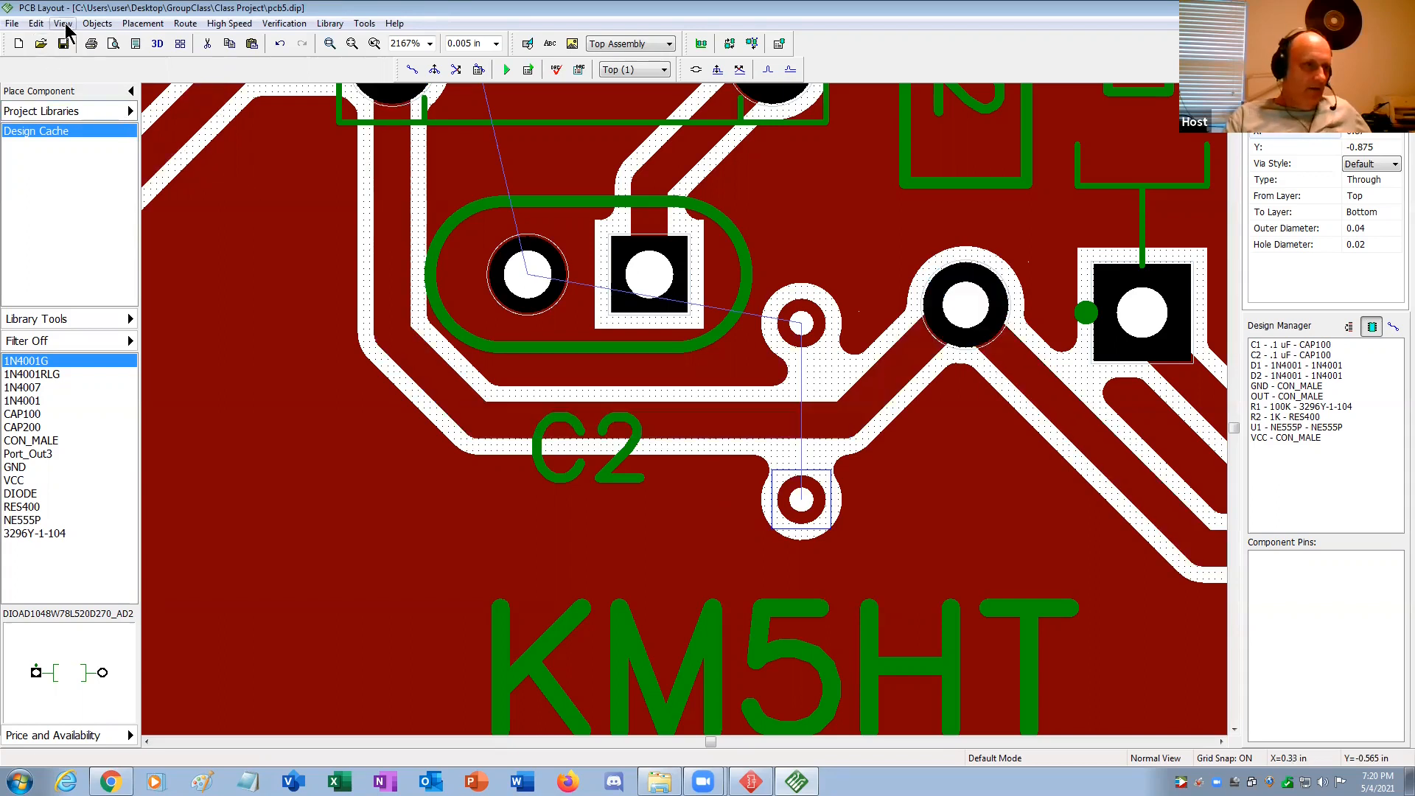
{"action": "left_click", "coordinate": [97, 22]}
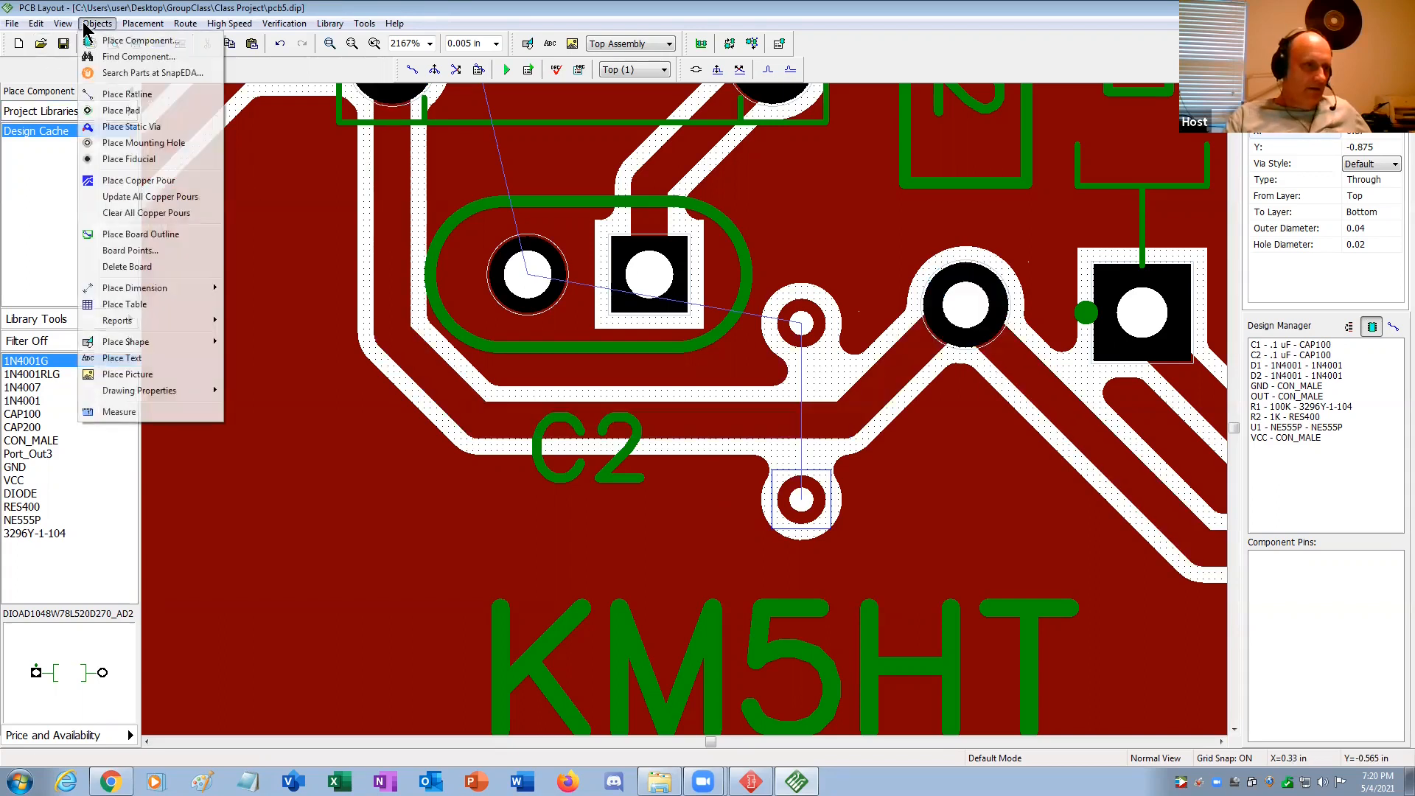
{"action": "left_click", "coordinate": [123, 198]}
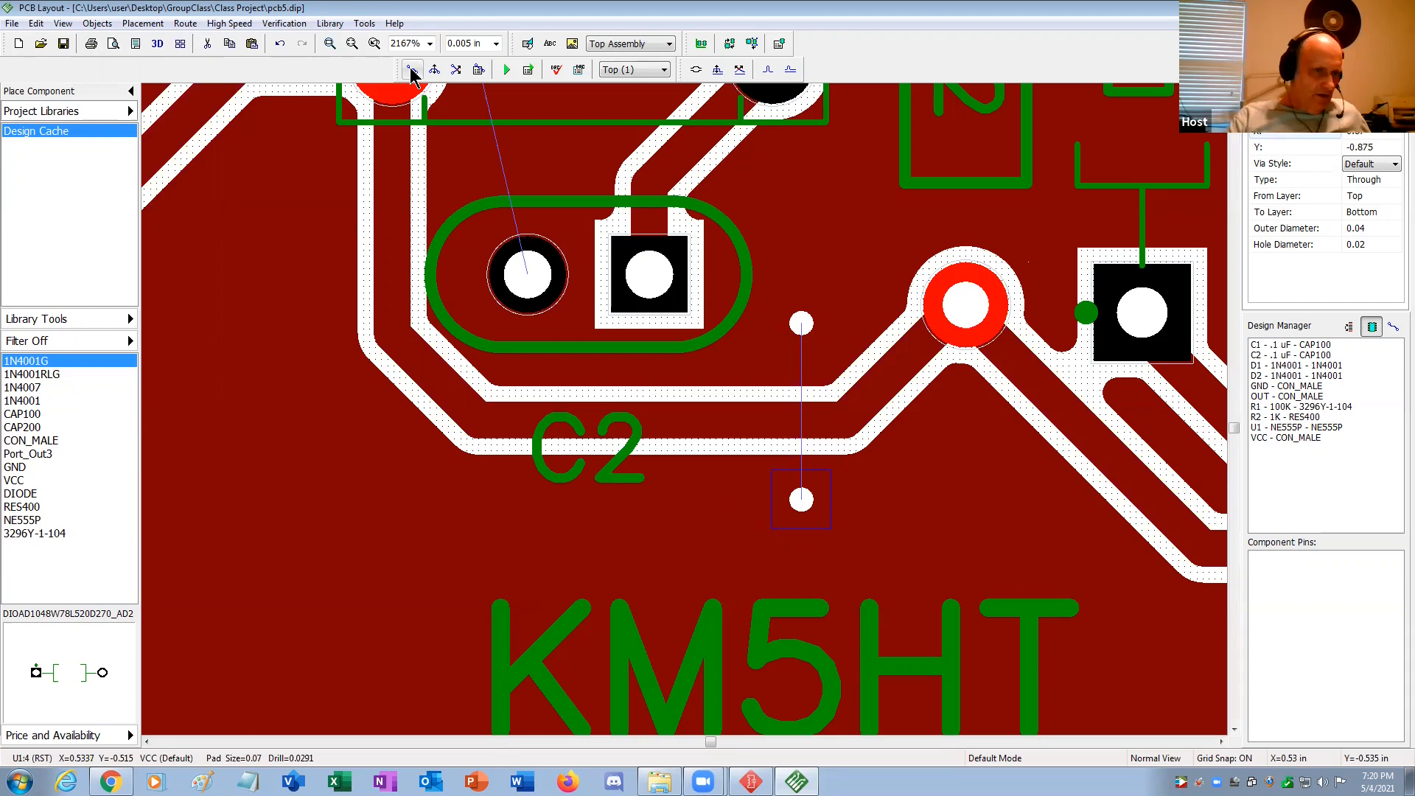
Route a top jumper wire manually from the upper GND via to the lower one across the VCC trace.
{"action": "left_click", "coordinate": [412, 71]}
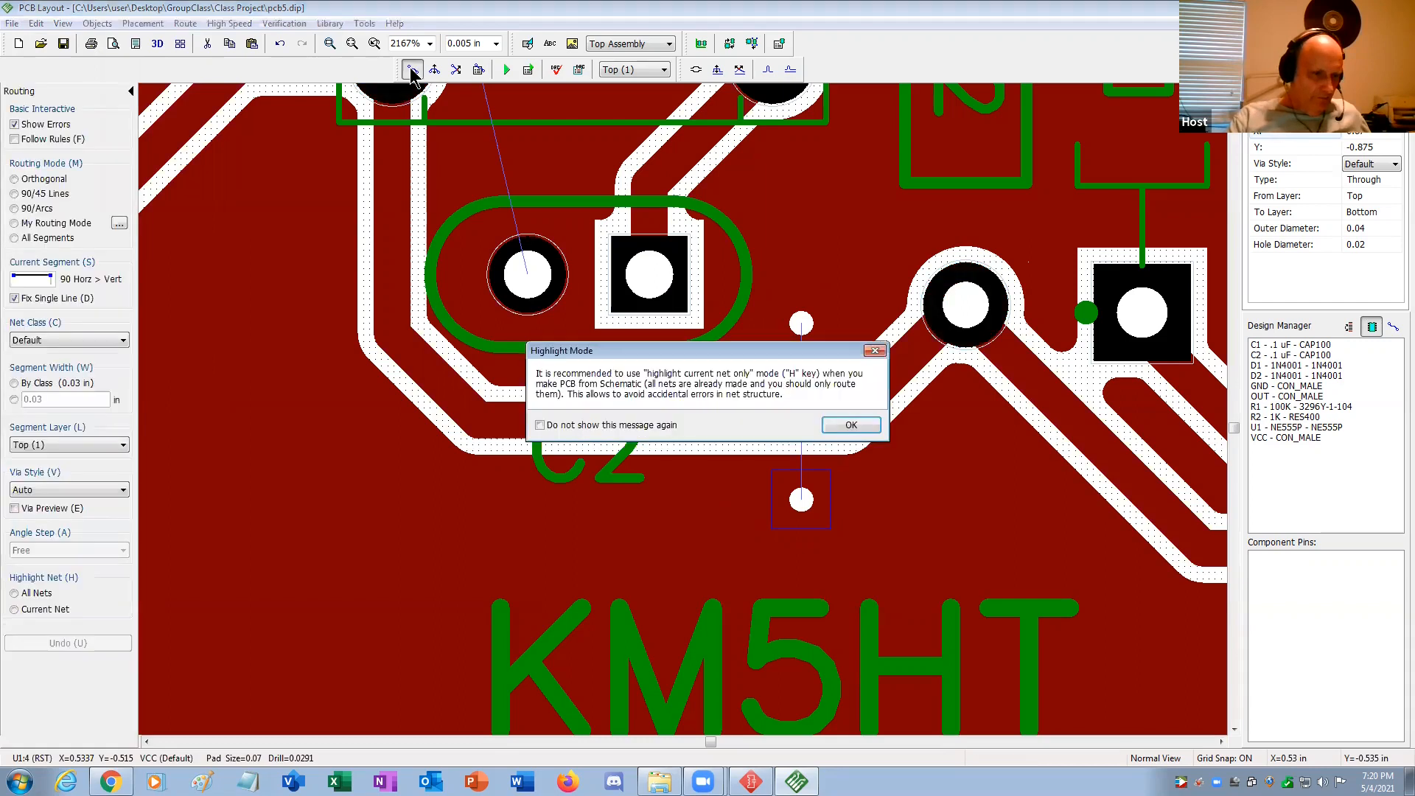
{"action": "left_click", "coordinate": [853, 427]}
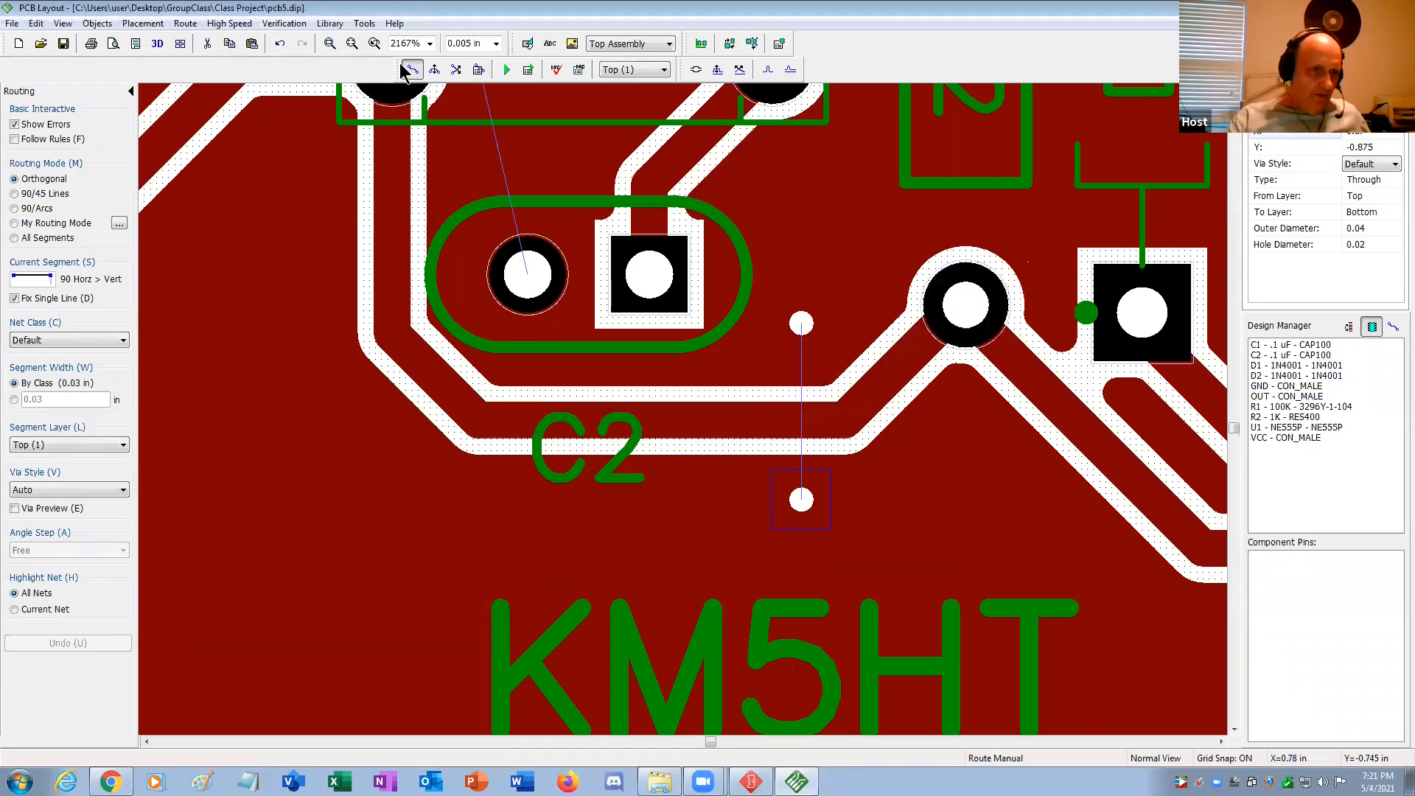
{"action": "left_click", "coordinate": [801, 324]}
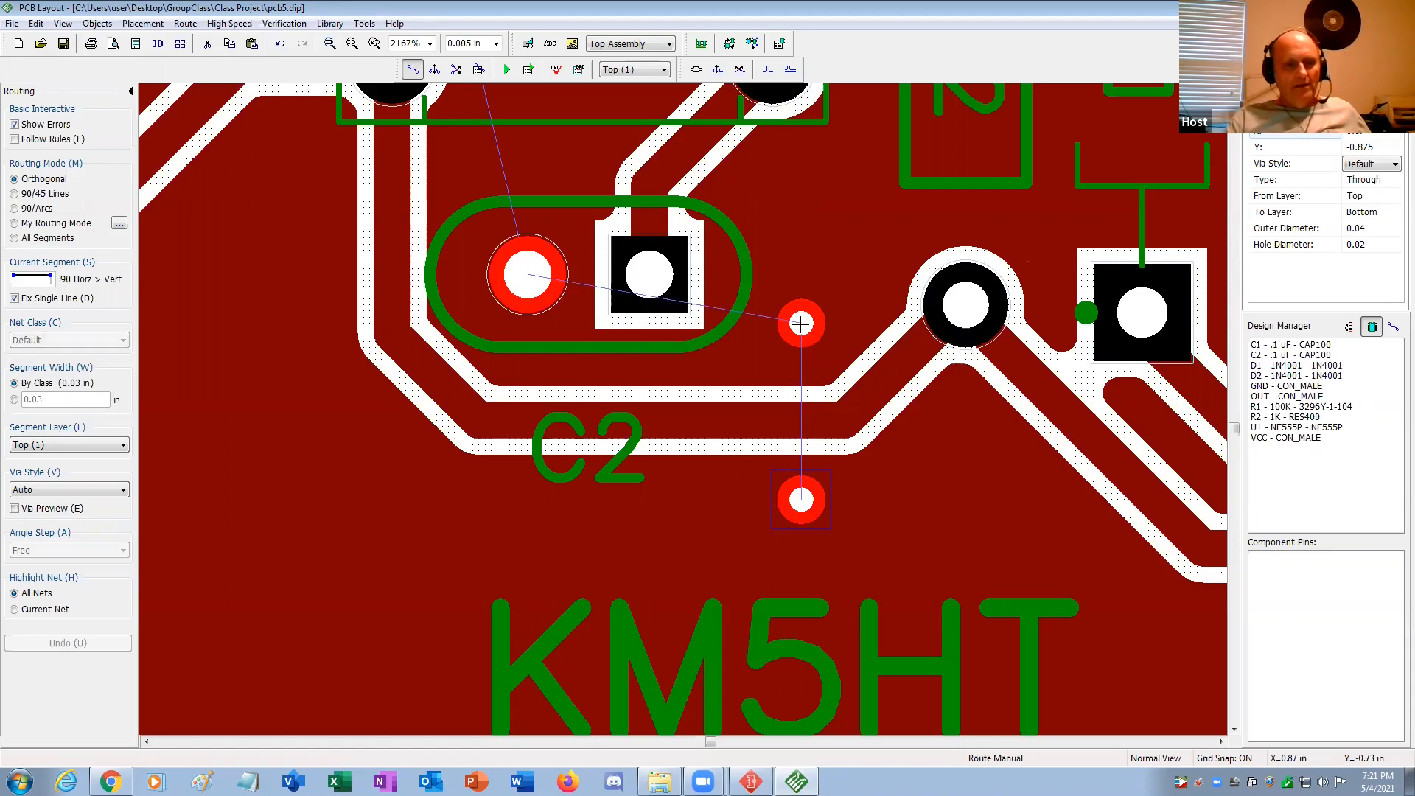
{"action": "right_click", "coordinate": [800, 325]}
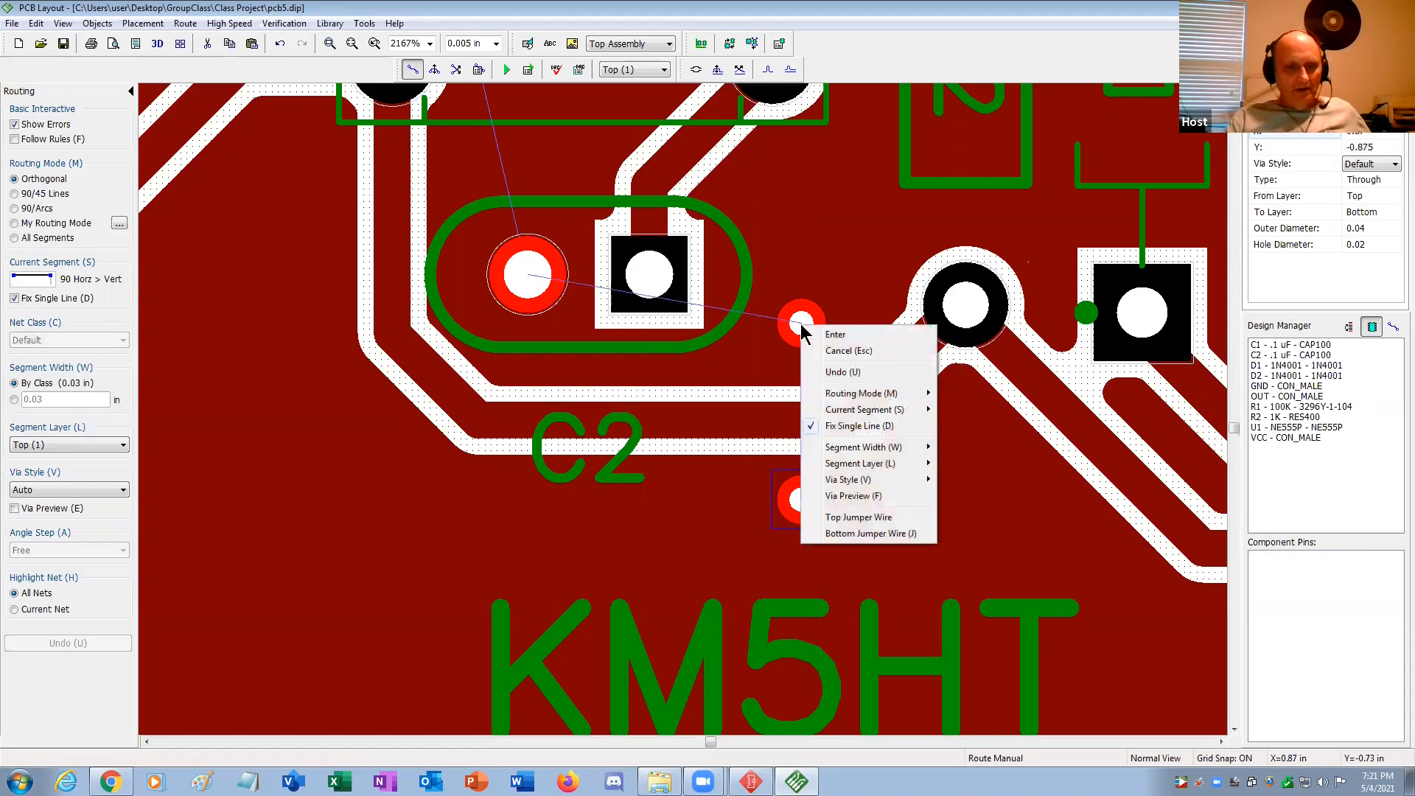
{"action": "left_click", "coordinate": [855, 517]}
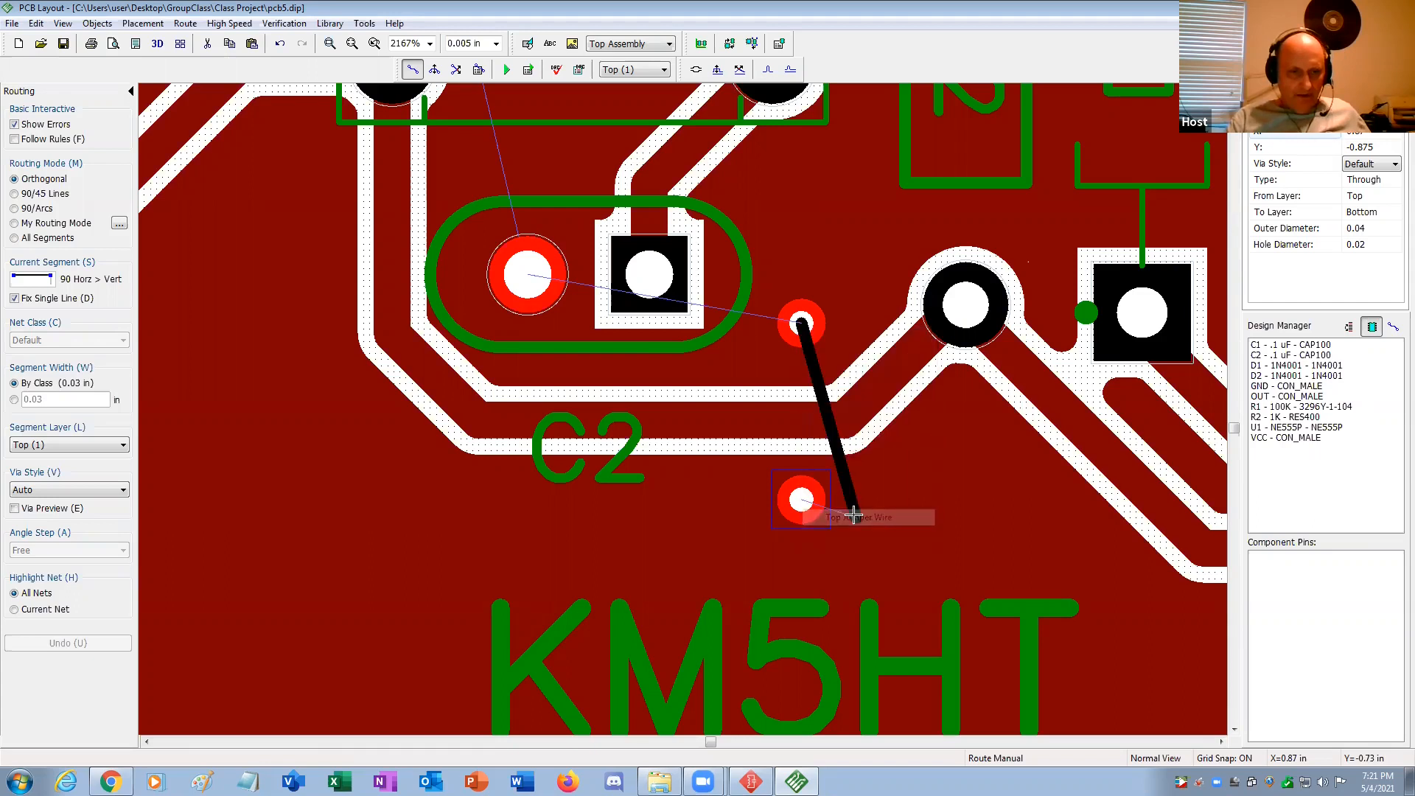
{"action": "left_click", "coordinate": [801, 501]}
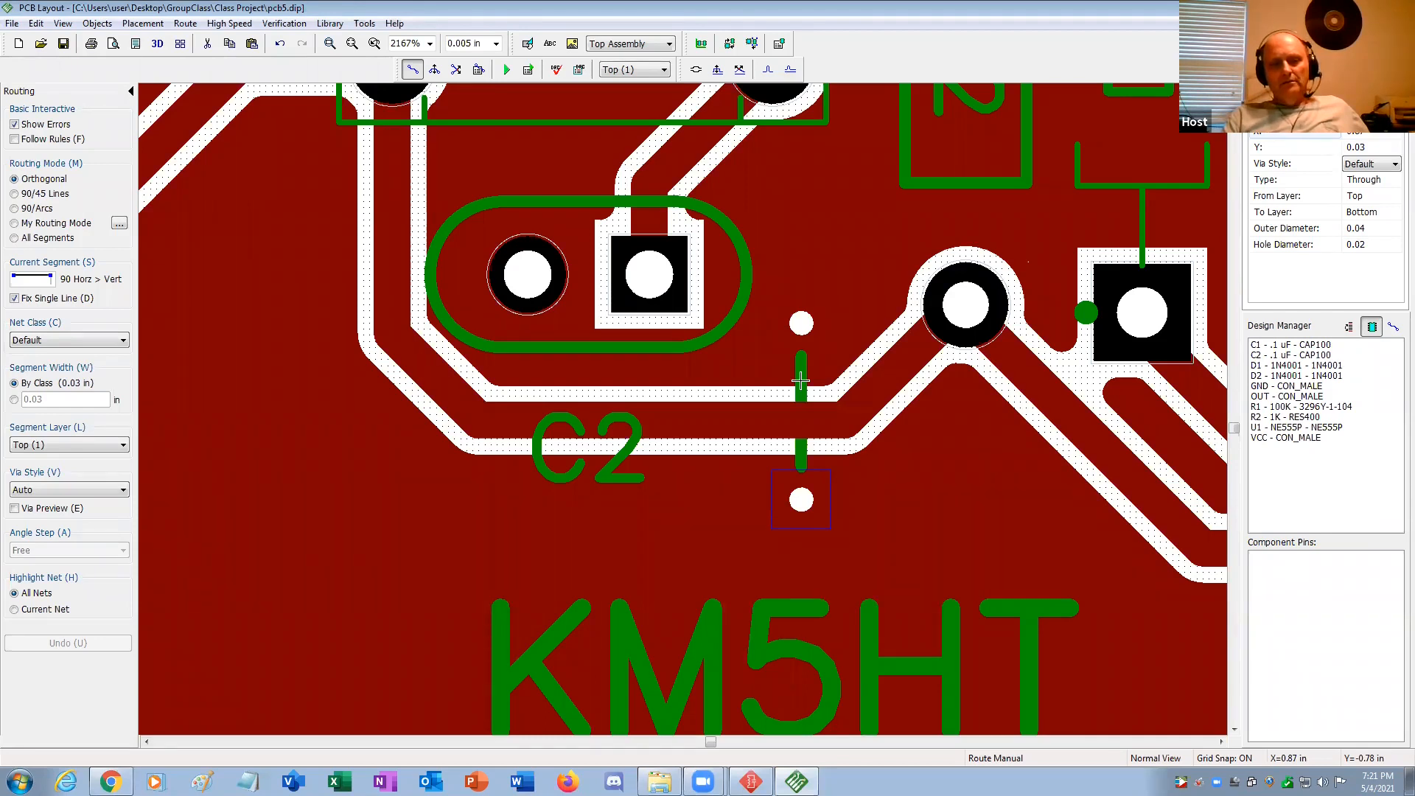
Run the design rule check on the pcb5 board and dismiss its report.
{"action": "scroll", "coordinate": [801, 381], "scroll_direction": "down", "scroll_amount": 1}
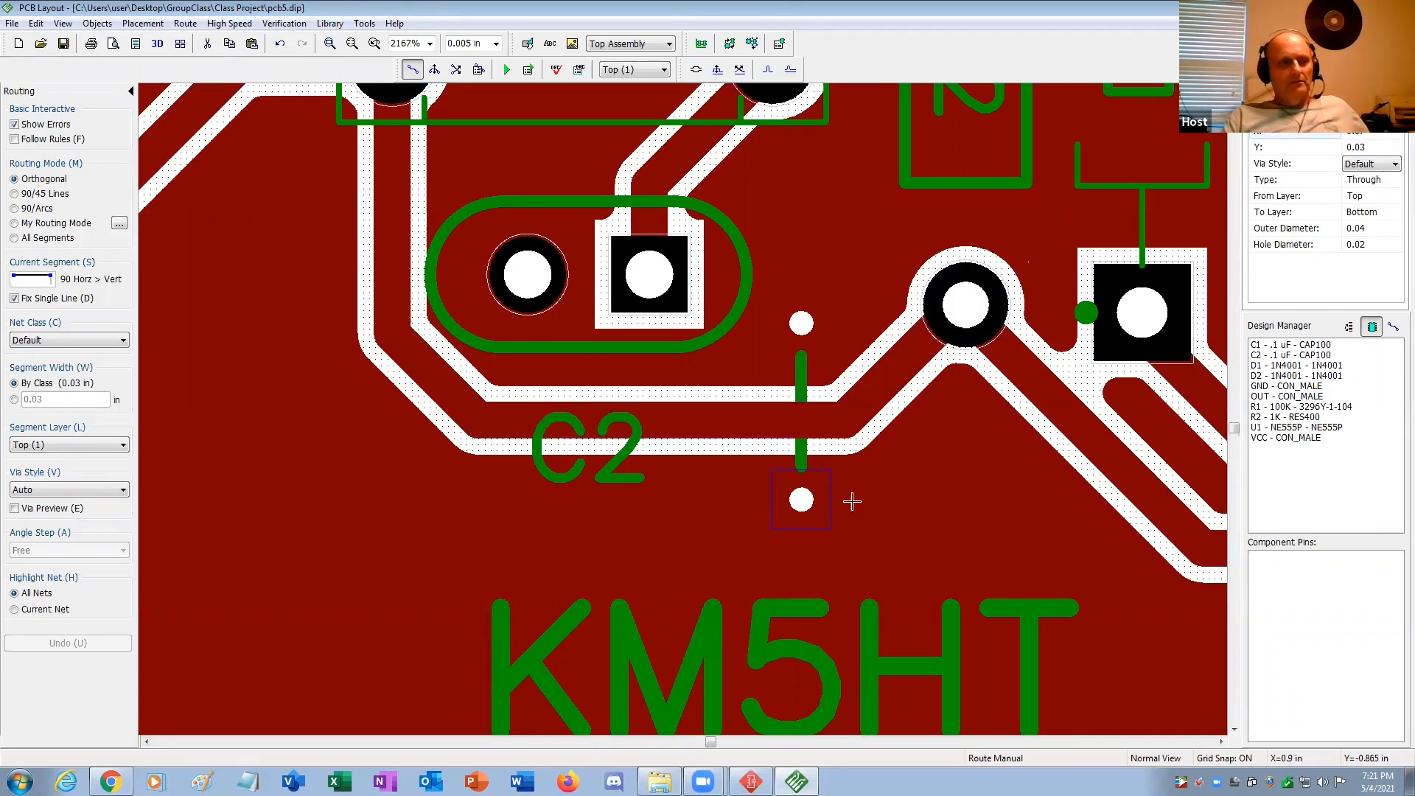
{"action": "scroll", "coordinate": [906, 525], "scroll_direction": "down", "scroll_amount": 1}
{"action": "scroll", "coordinate": [907, 525], "scroll_direction": "down", "scroll_amount": 4}
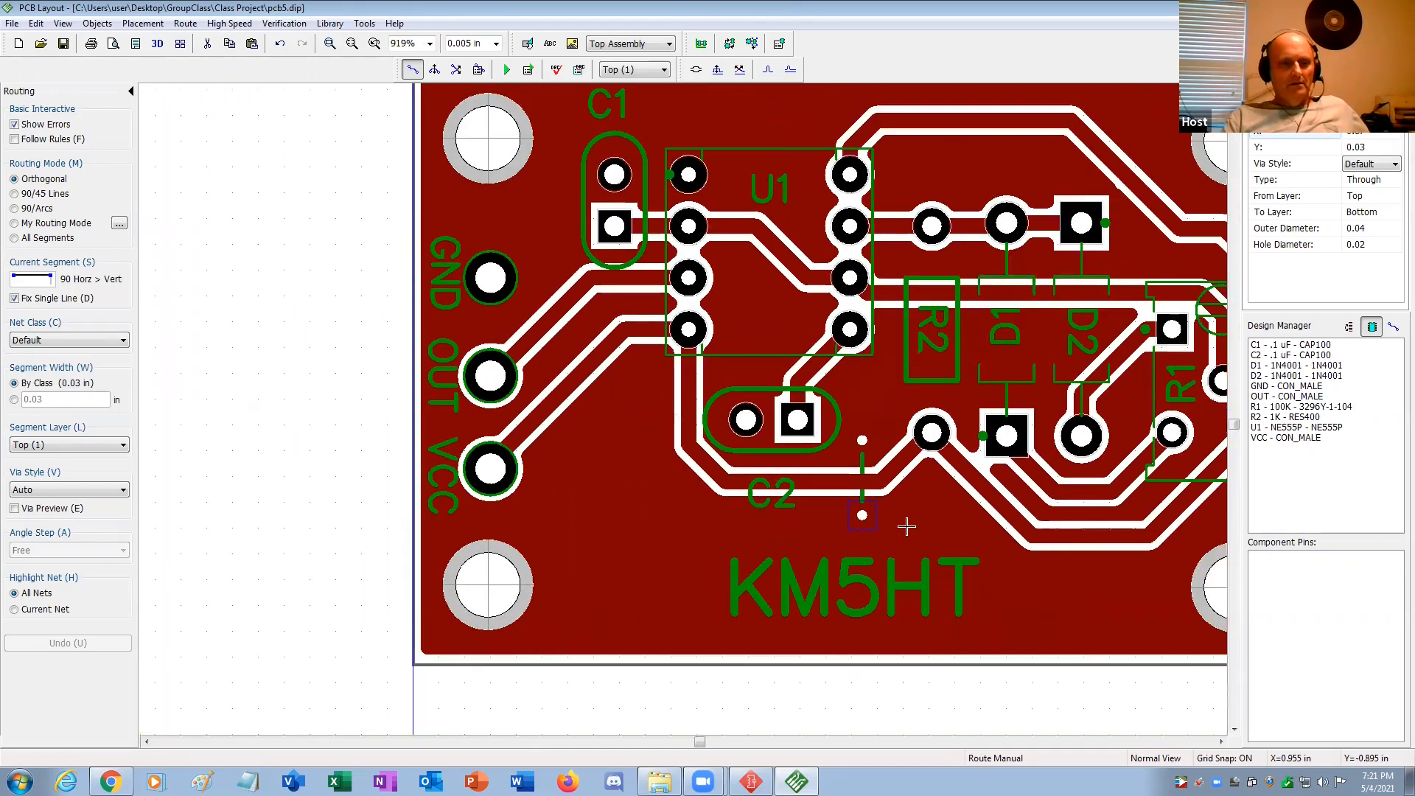
{"action": "left_click", "coordinate": [284, 23]}
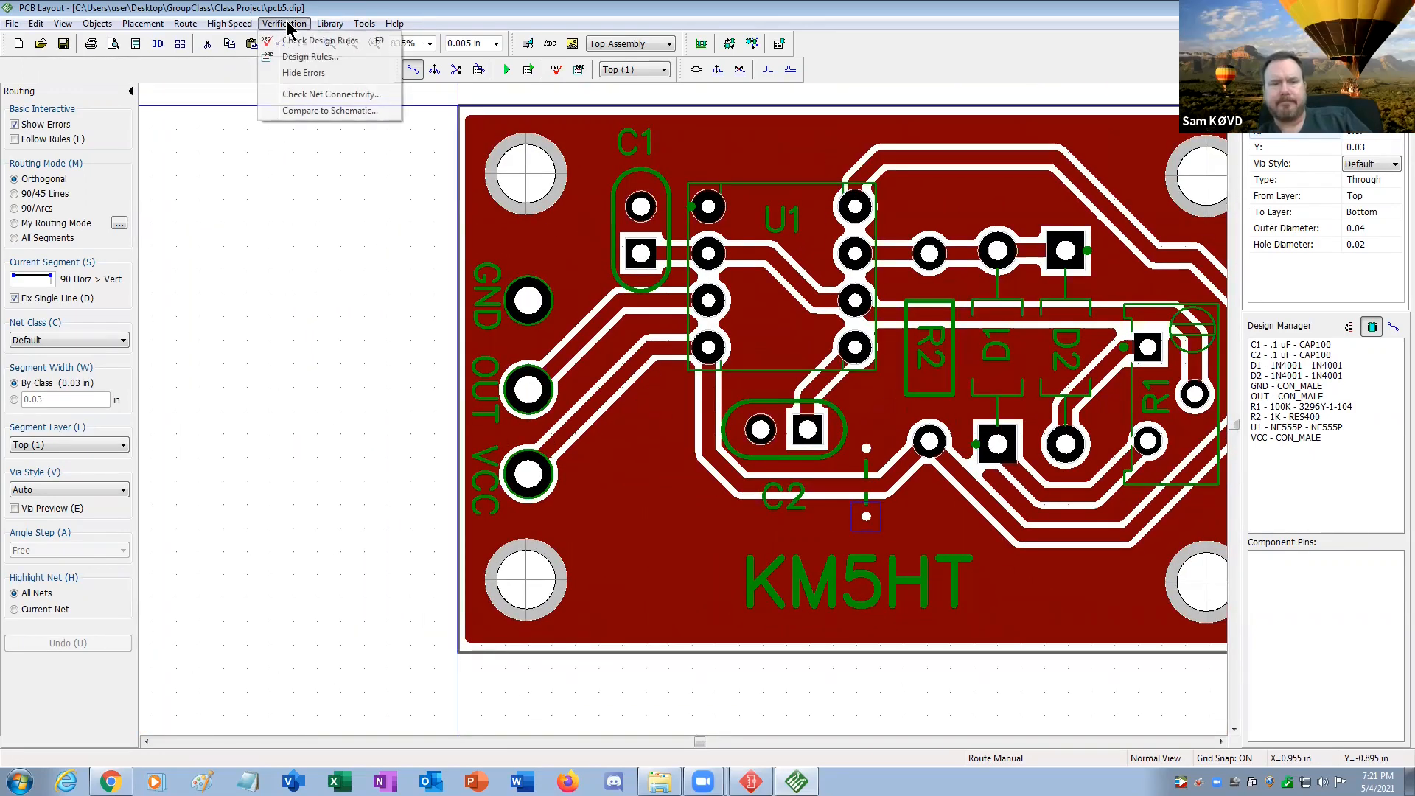
{"action": "left_click", "coordinate": [308, 42]}
{"action": "left_click", "coordinate": [788, 427]}
Check the net connectivity of the pcb5 board with the offered options and dismiss the report.
{"action": "left_click", "coordinate": [285, 23]}
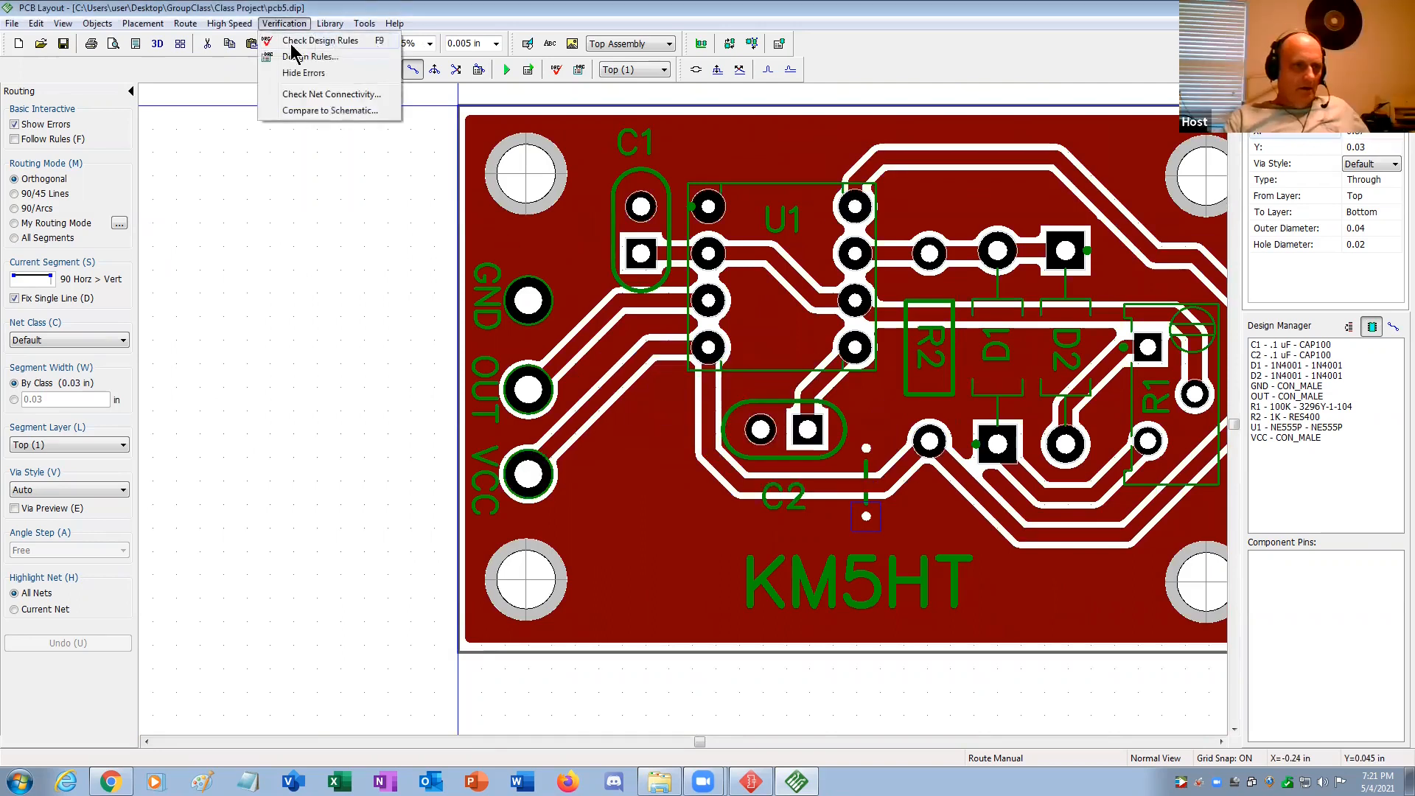
{"action": "left_click", "coordinate": [295, 95]}
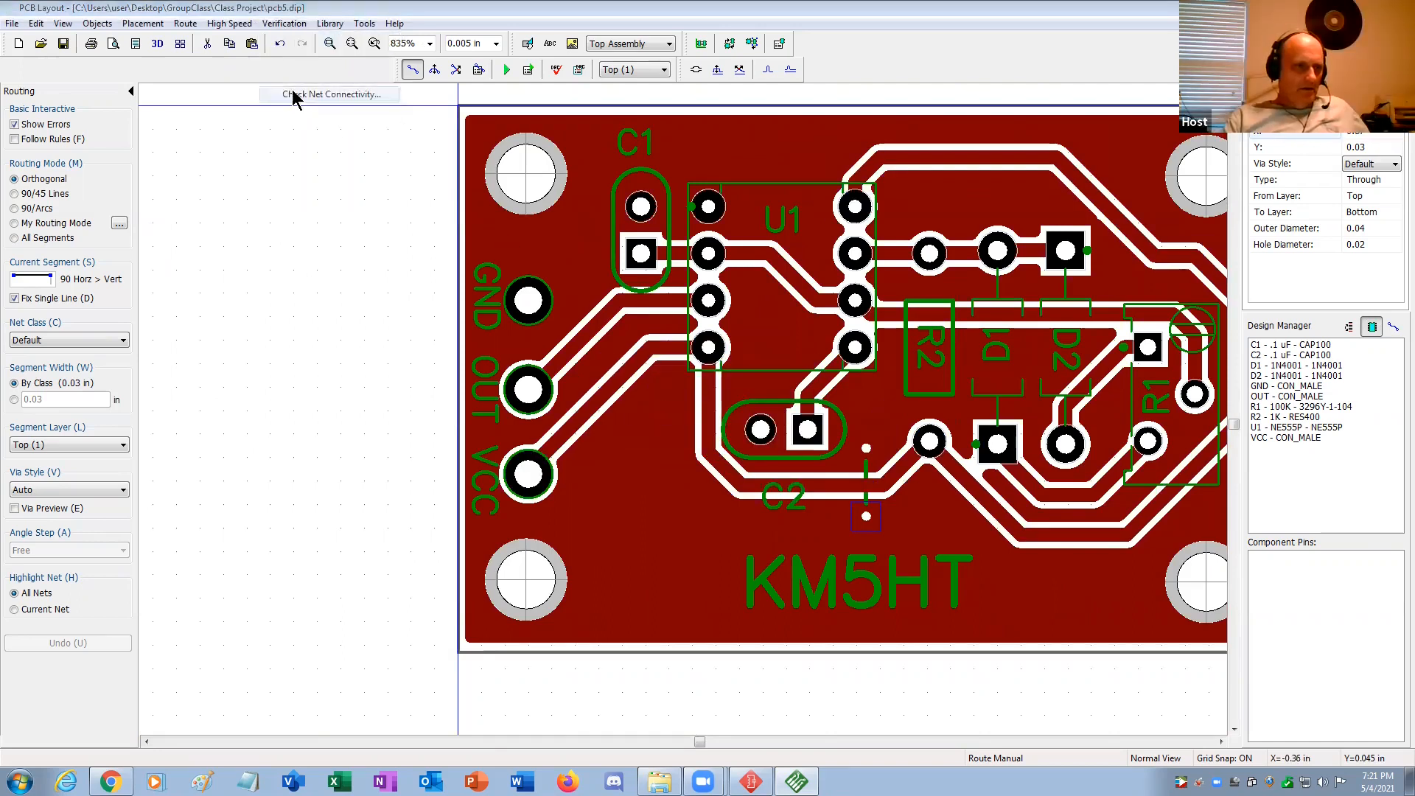
{"action": "left_click", "coordinate": [675, 448]}
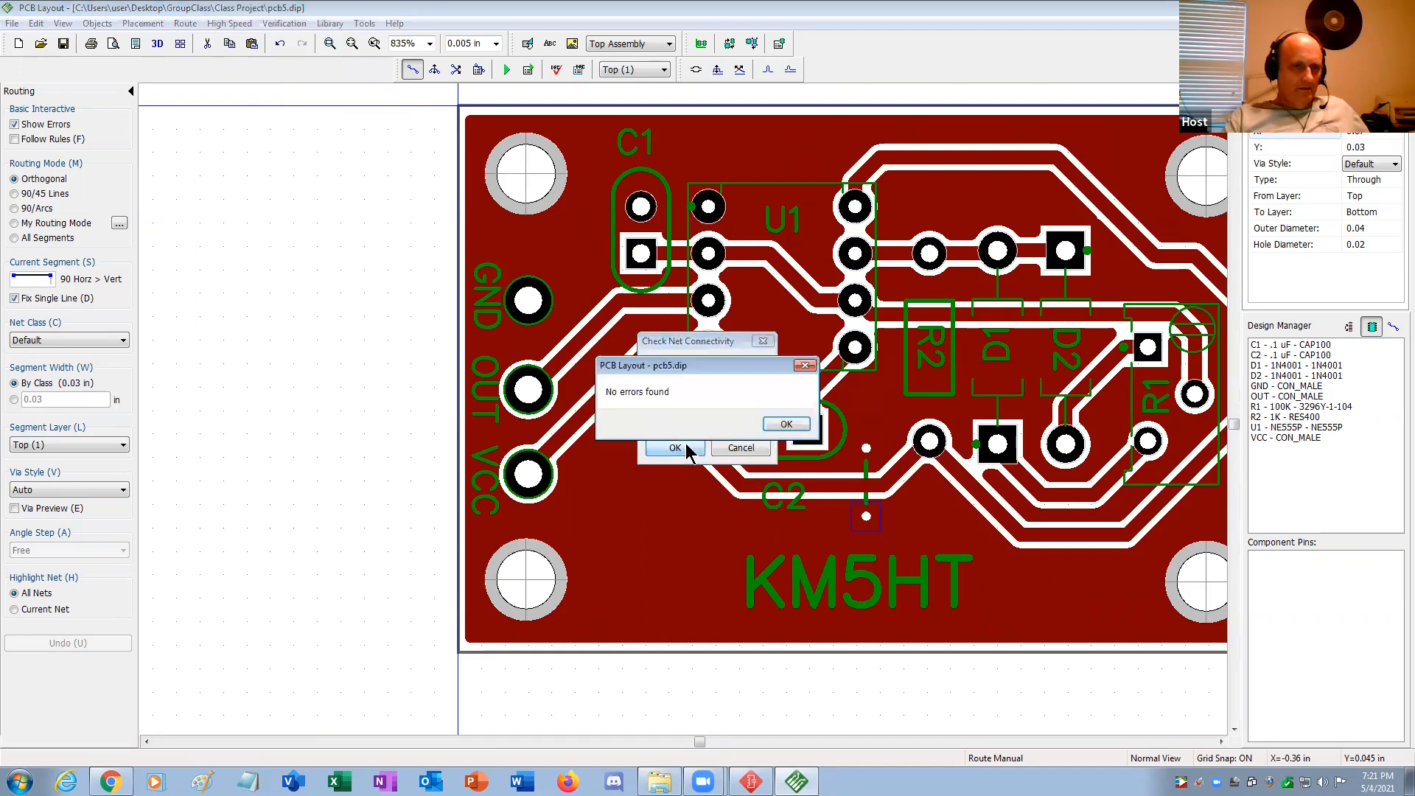
{"action": "left_click", "coordinate": [793, 421]}
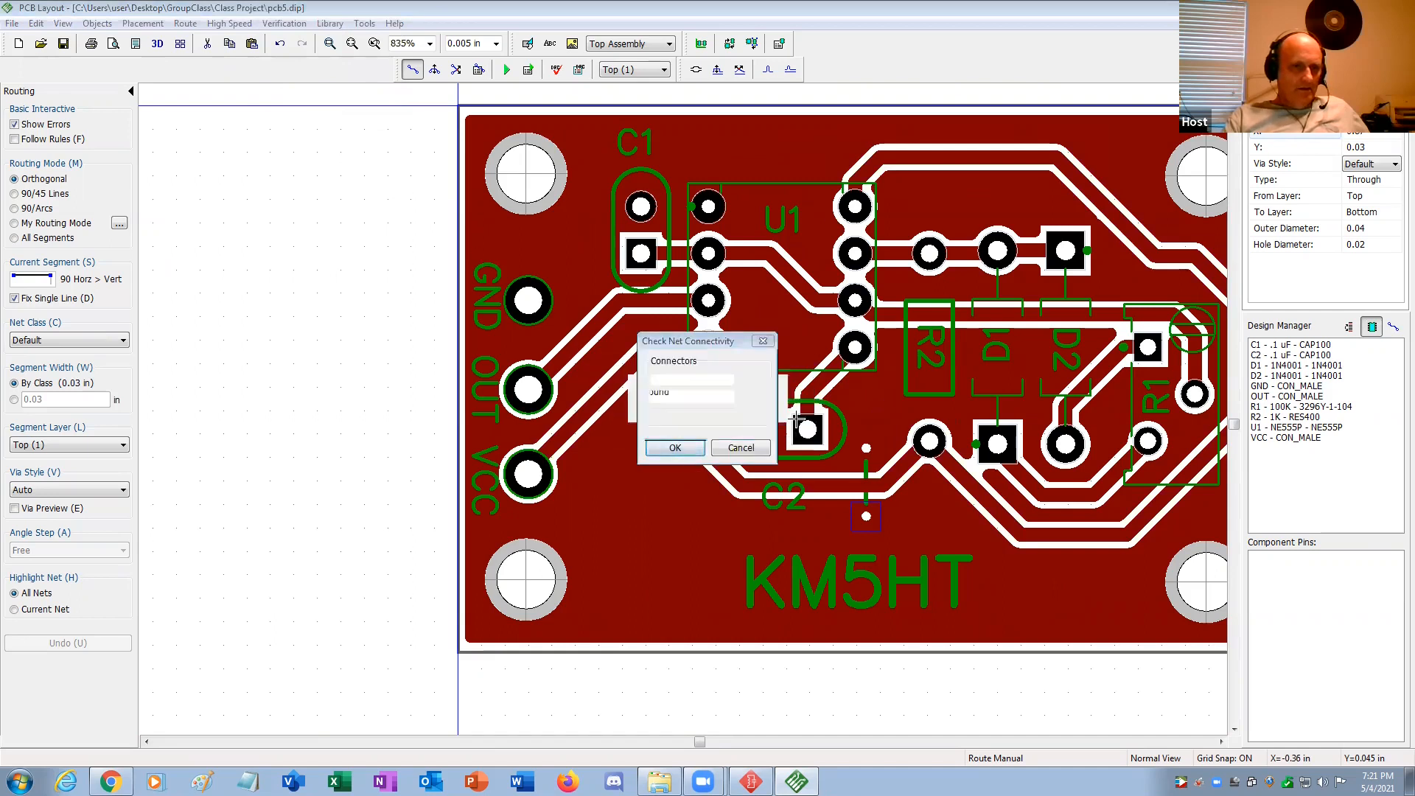
Compare the pcb5 board to the schematic file Class Project.dch.
{"action": "left_click", "coordinate": [267, 26]}
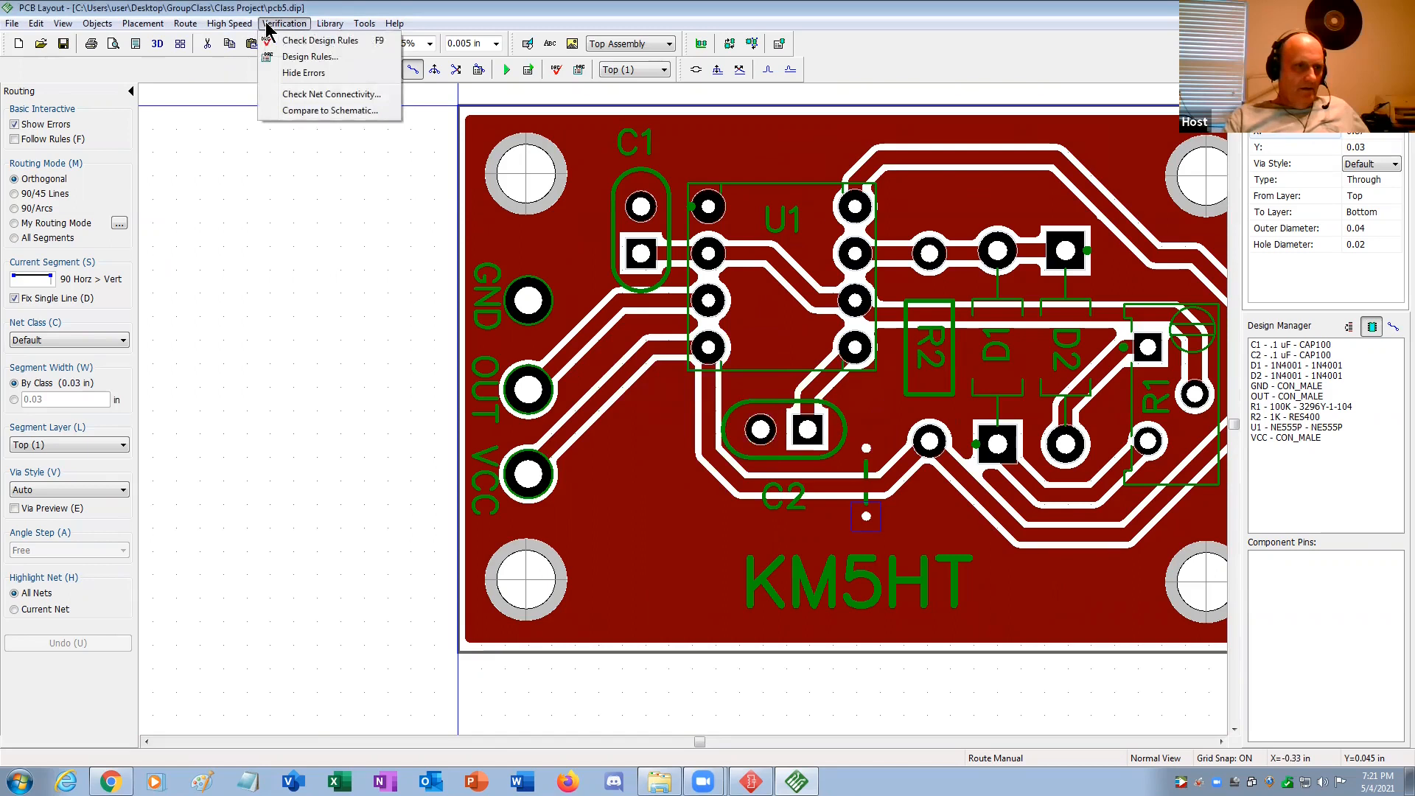
{"action": "left_click", "coordinate": [305, 111]}
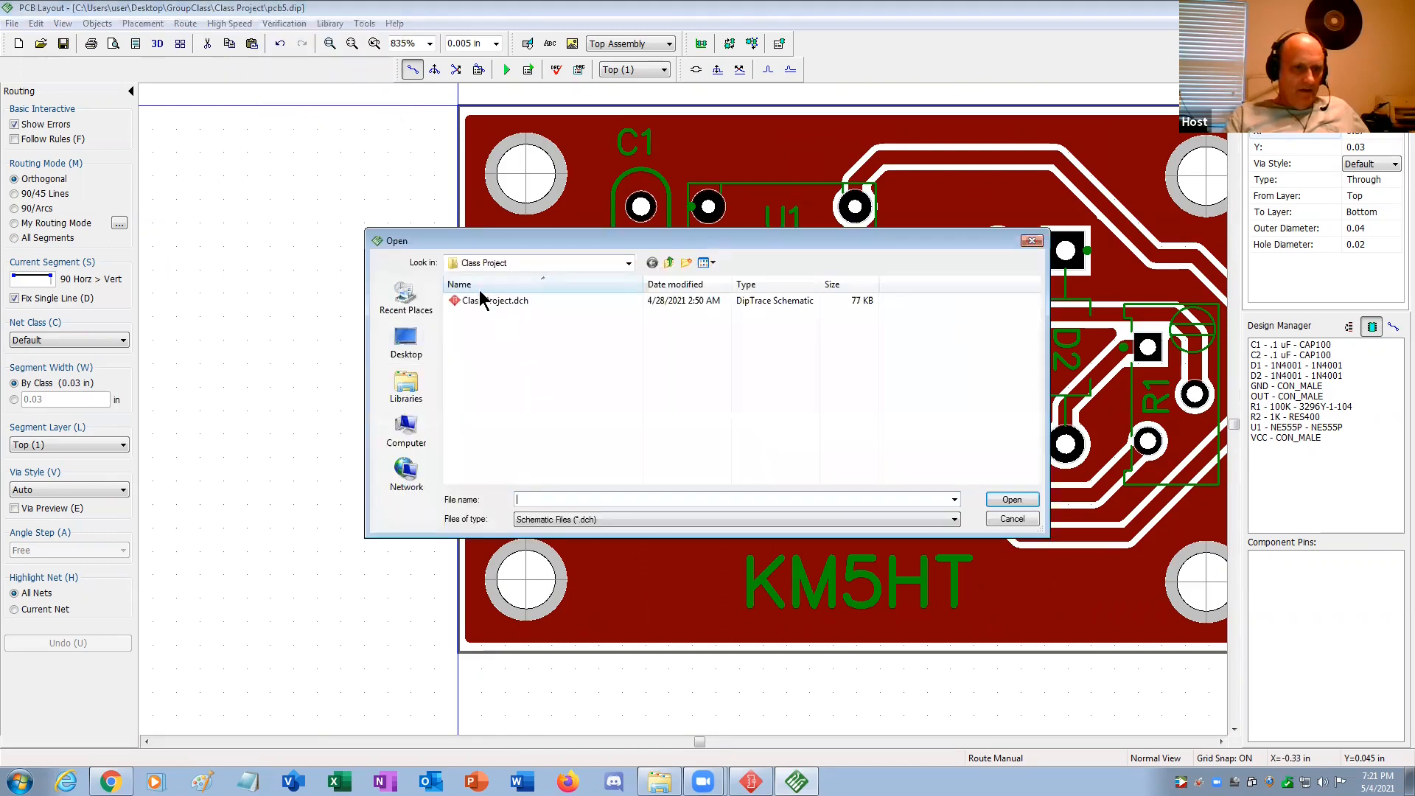
{"action": "left_click", "coordinate": [485, 302]}
{"action": "double_click", "coordinate": [484, 302]}
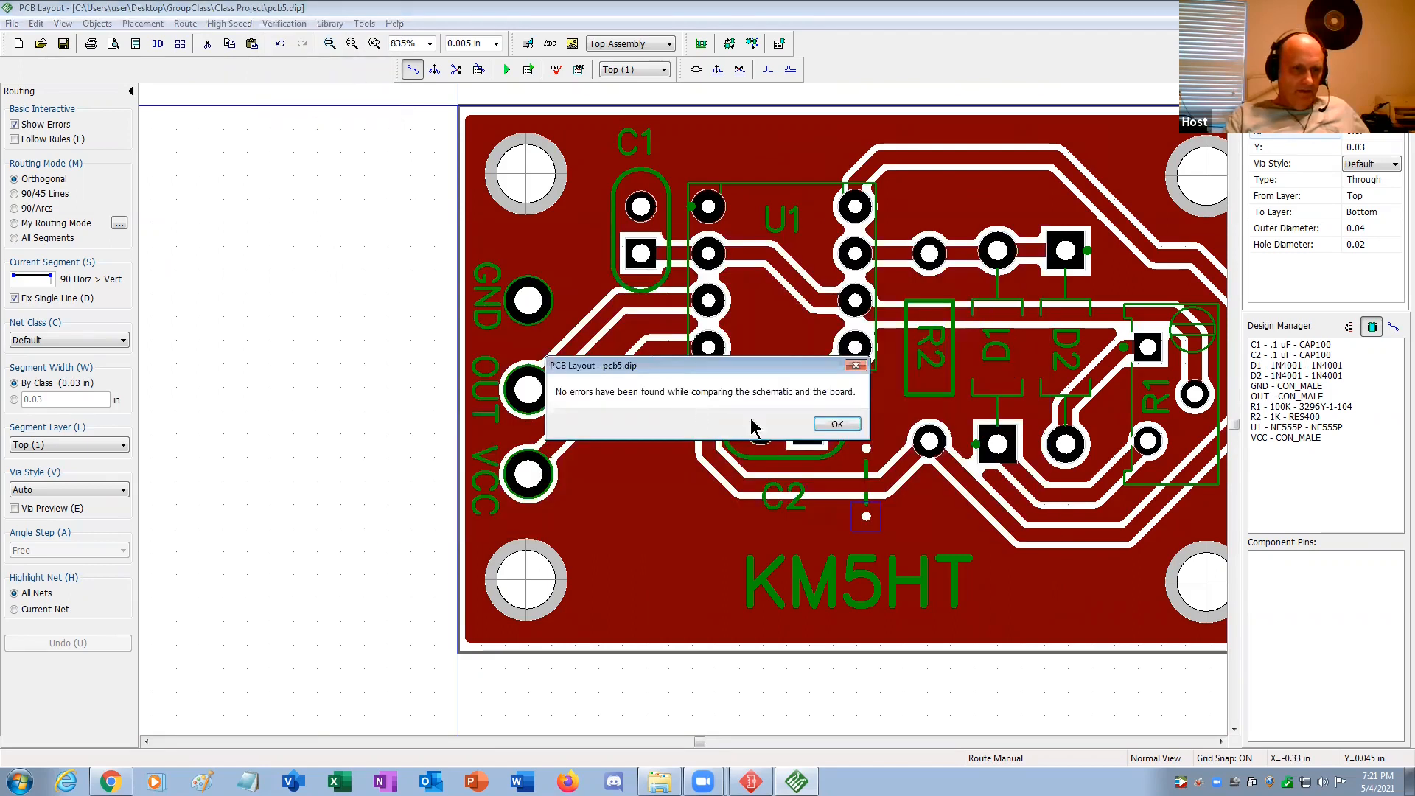
Dismiss the schematic comparison report and save the pcb5 board.
{"action": "left_click", "coordinate": [832, 426]}
{"action": "left_click", "coordinate": [1221, 743]}
{"action": "left_click", "coordinate": [62, 43]}
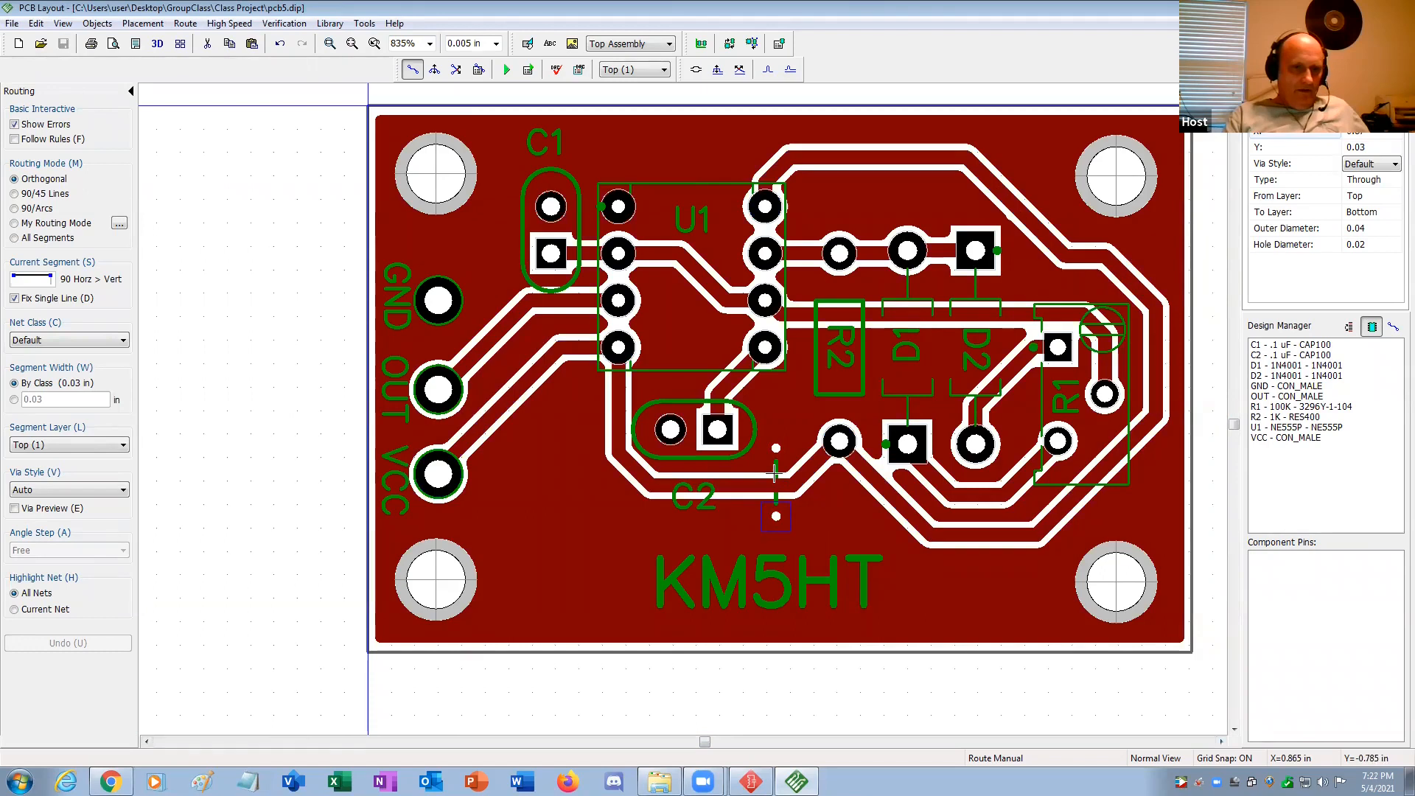
Leave manual routing and delete the jumper wire between the two GND vias.
{"action": "right_click", "coordinate": [776, 472]}
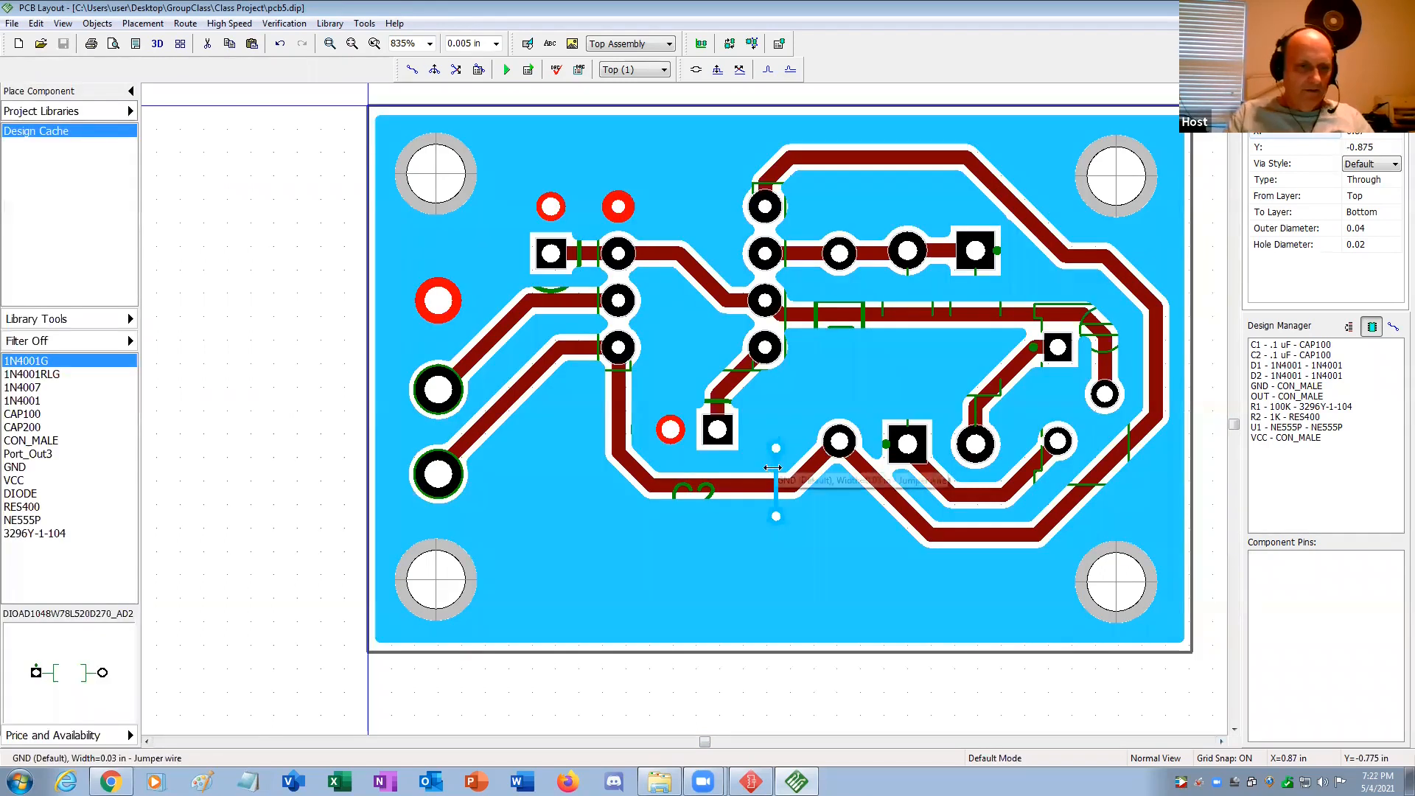
{"action": "left_click", "coordinate": [772, 466]}
{"action": "right_click", "coordinate": [773, 466]}
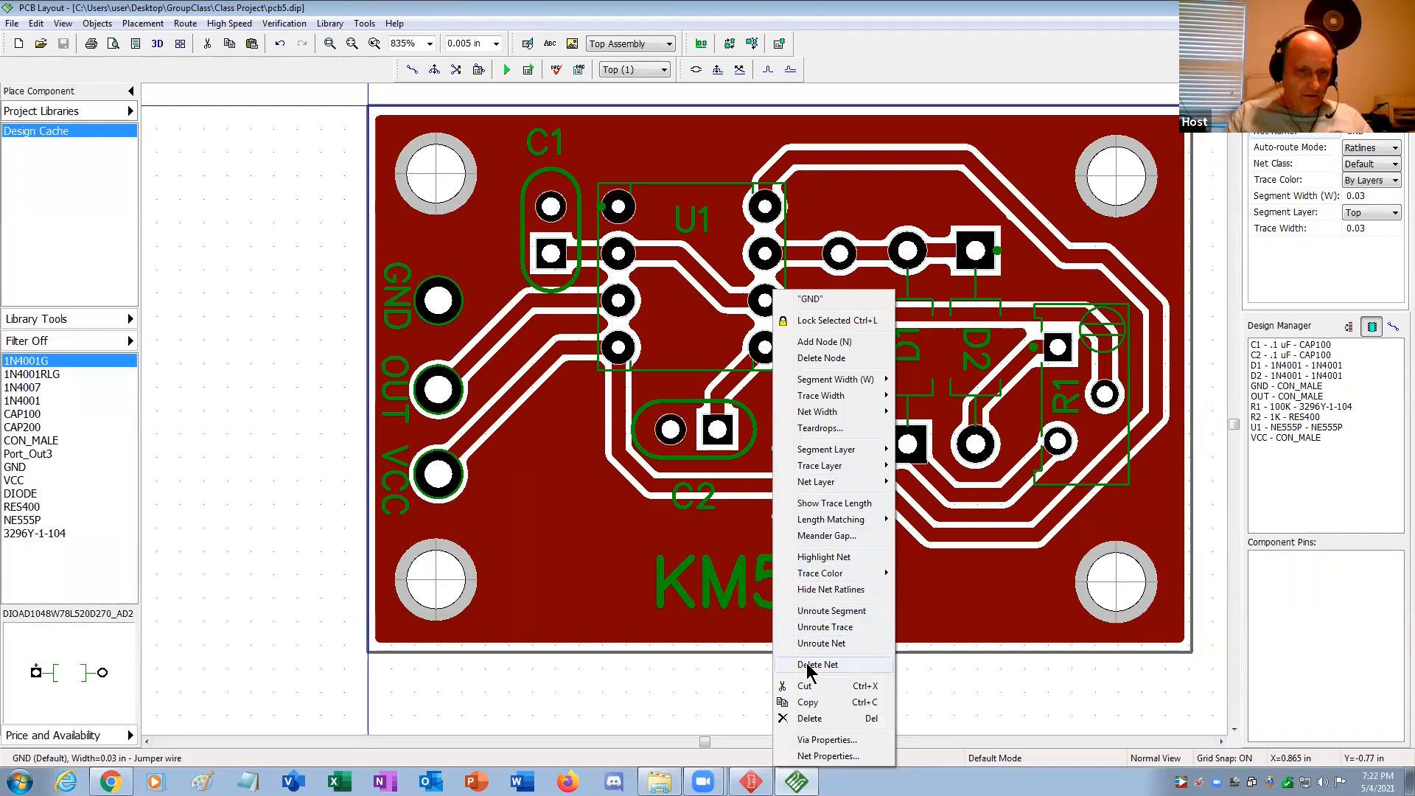
{"action": "left_click", "coordinate": [809, 717]}
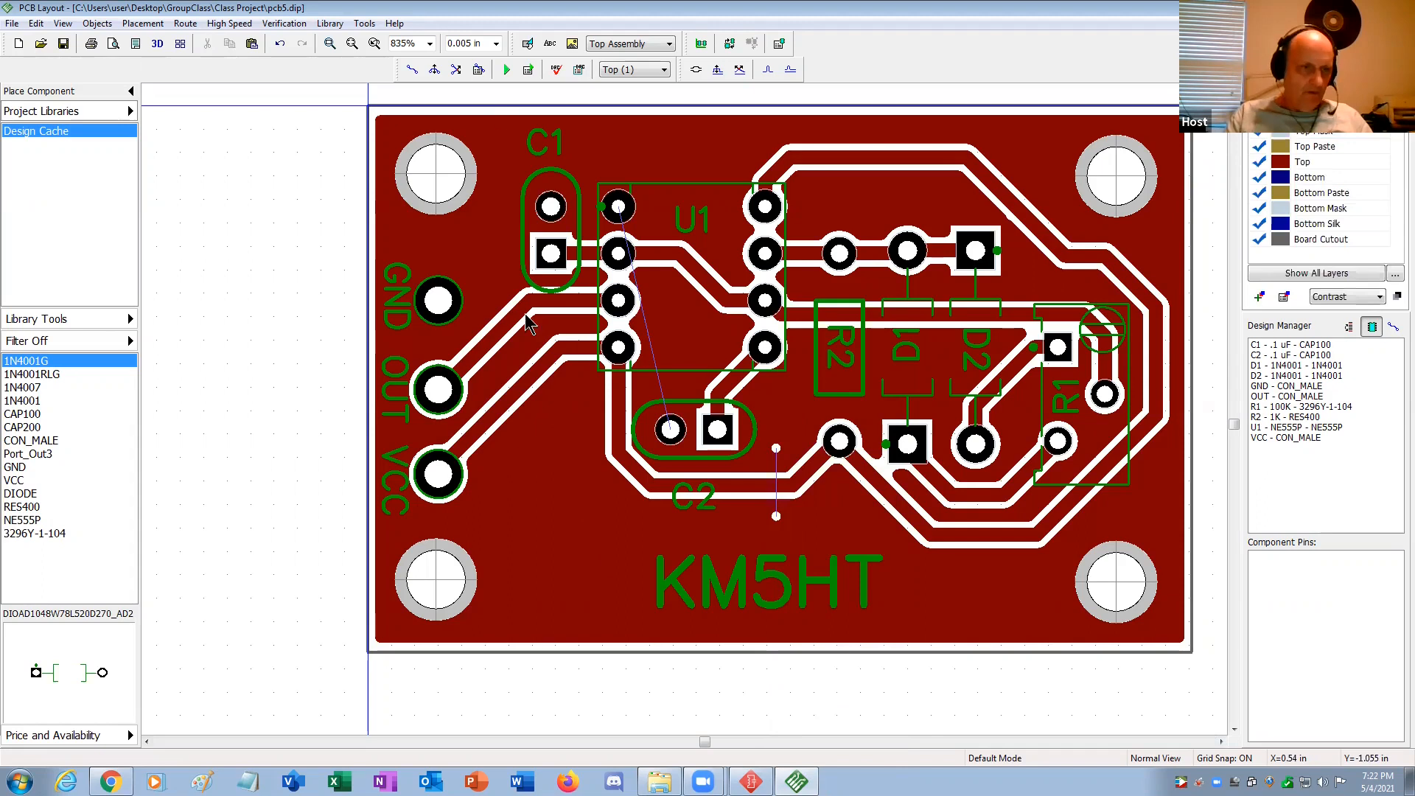
Check the net connectivity of the pcb5 board, examine the details of the reported GND error, and close the results.
{"action": "left_click", "coordinate": [495, 108]}
{"action": "left_click", "coordinate": [269, 24]}
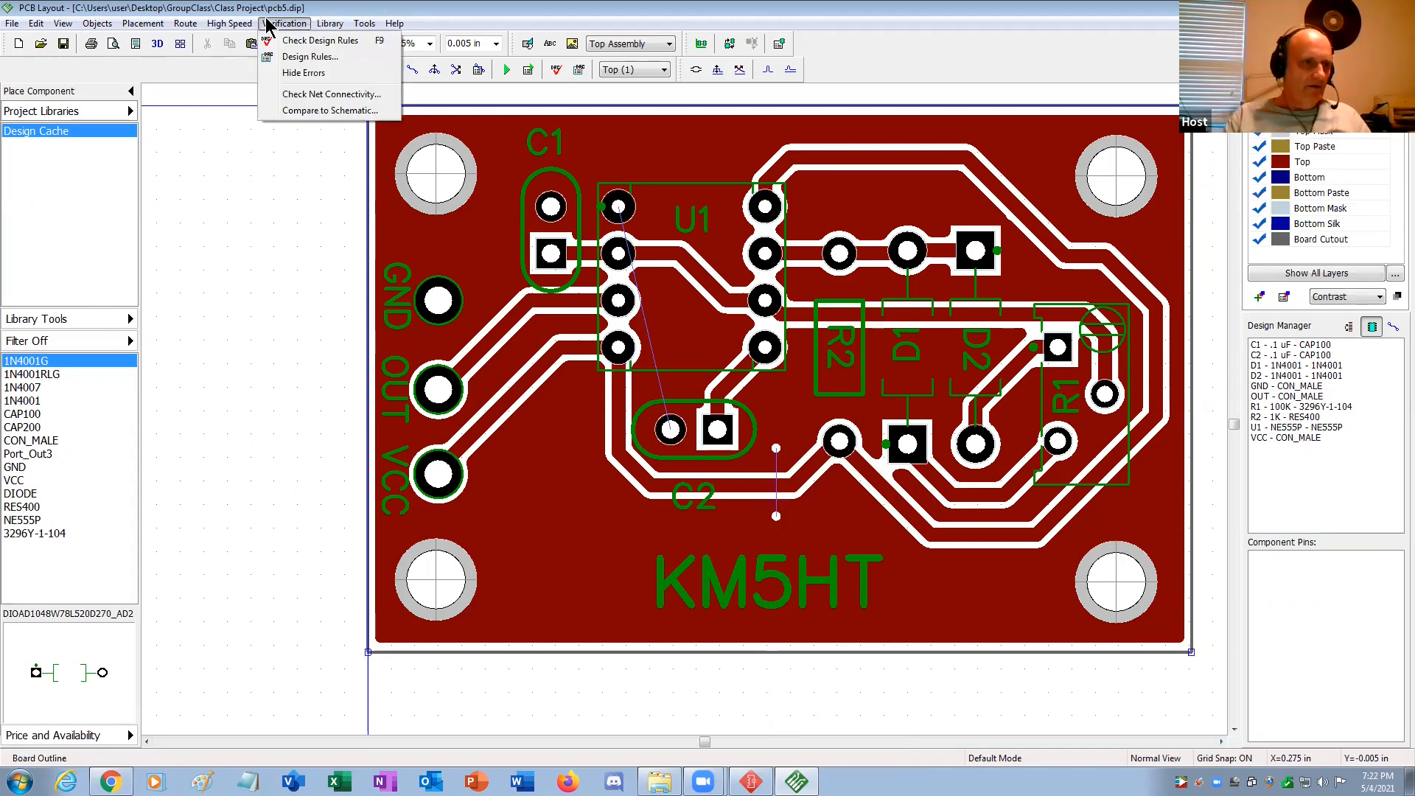
{"action": "left_click", "coordinate": [294, 94]}
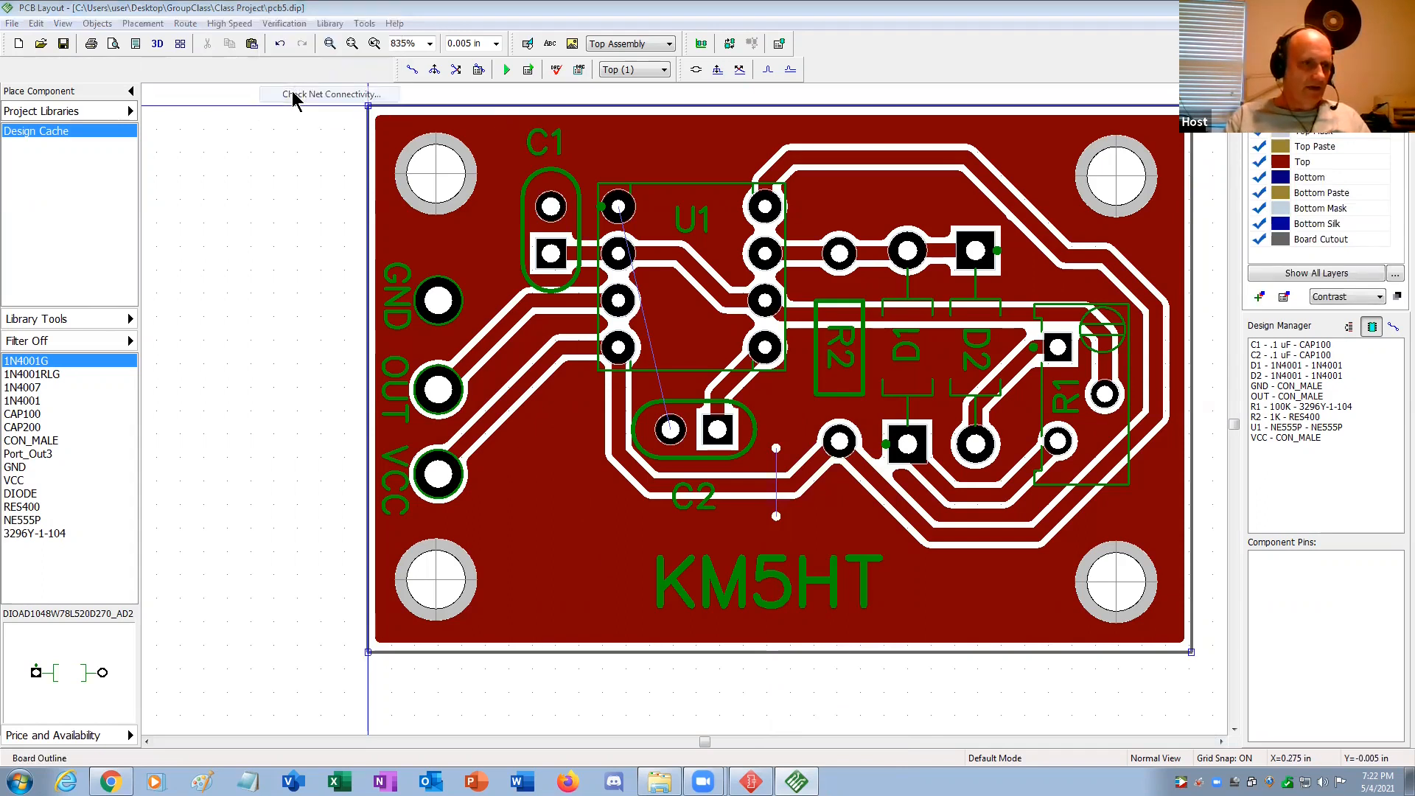
{"action": "left_click", "coordinate": [664, 444]}
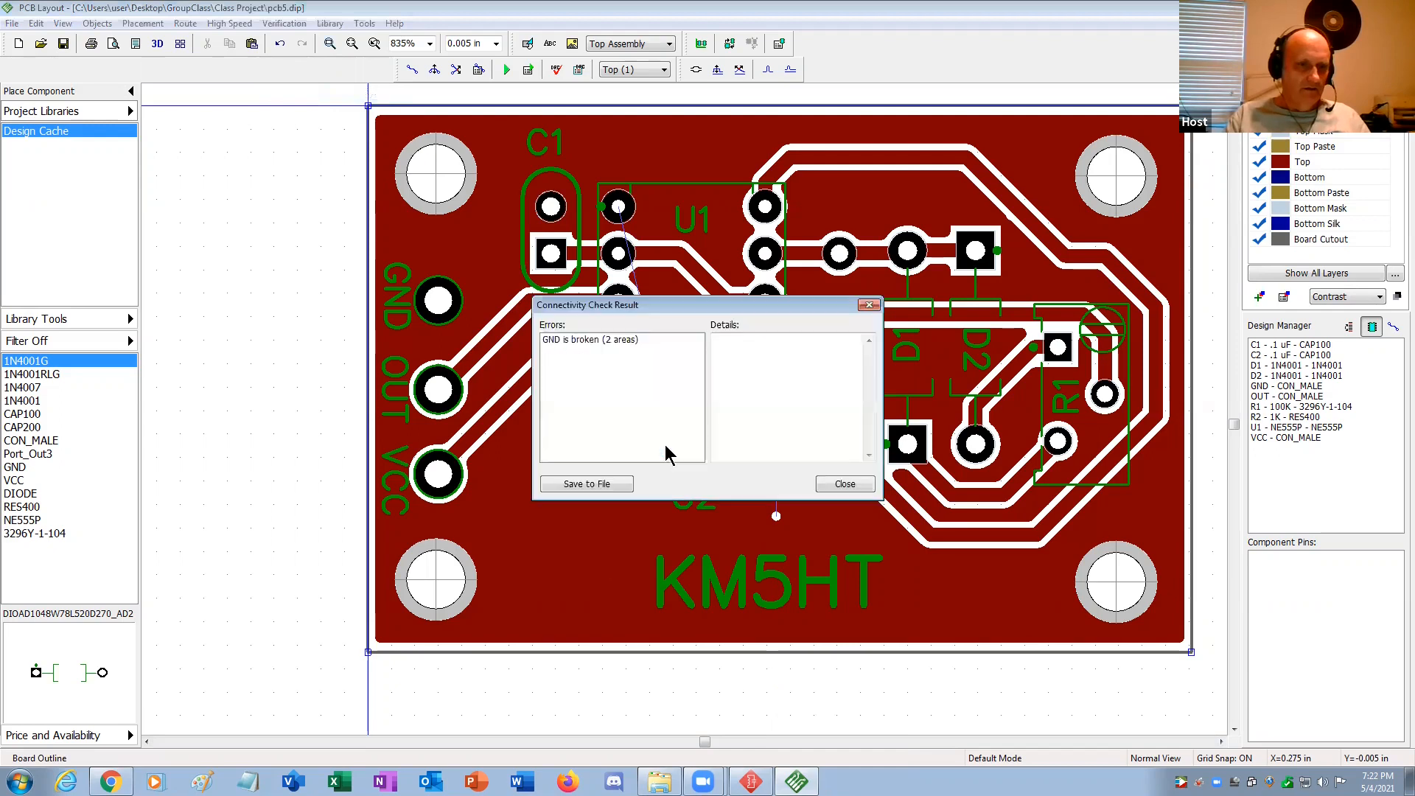
{"action": "left_click", "coordinate": [579, 339]}
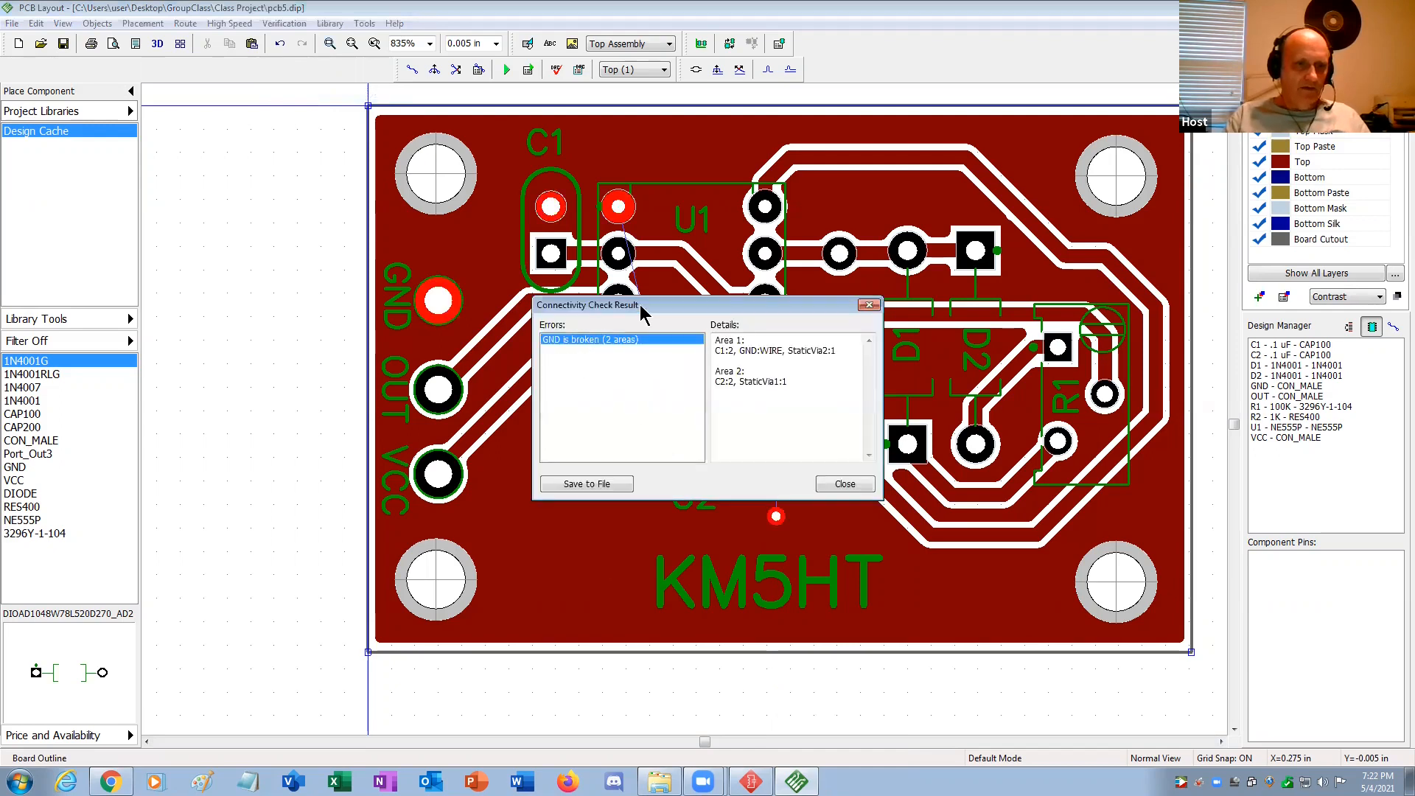
{"action": "left_click_drag", "start_coordinate": [658, 304], "coordinate": [1149, 263]}
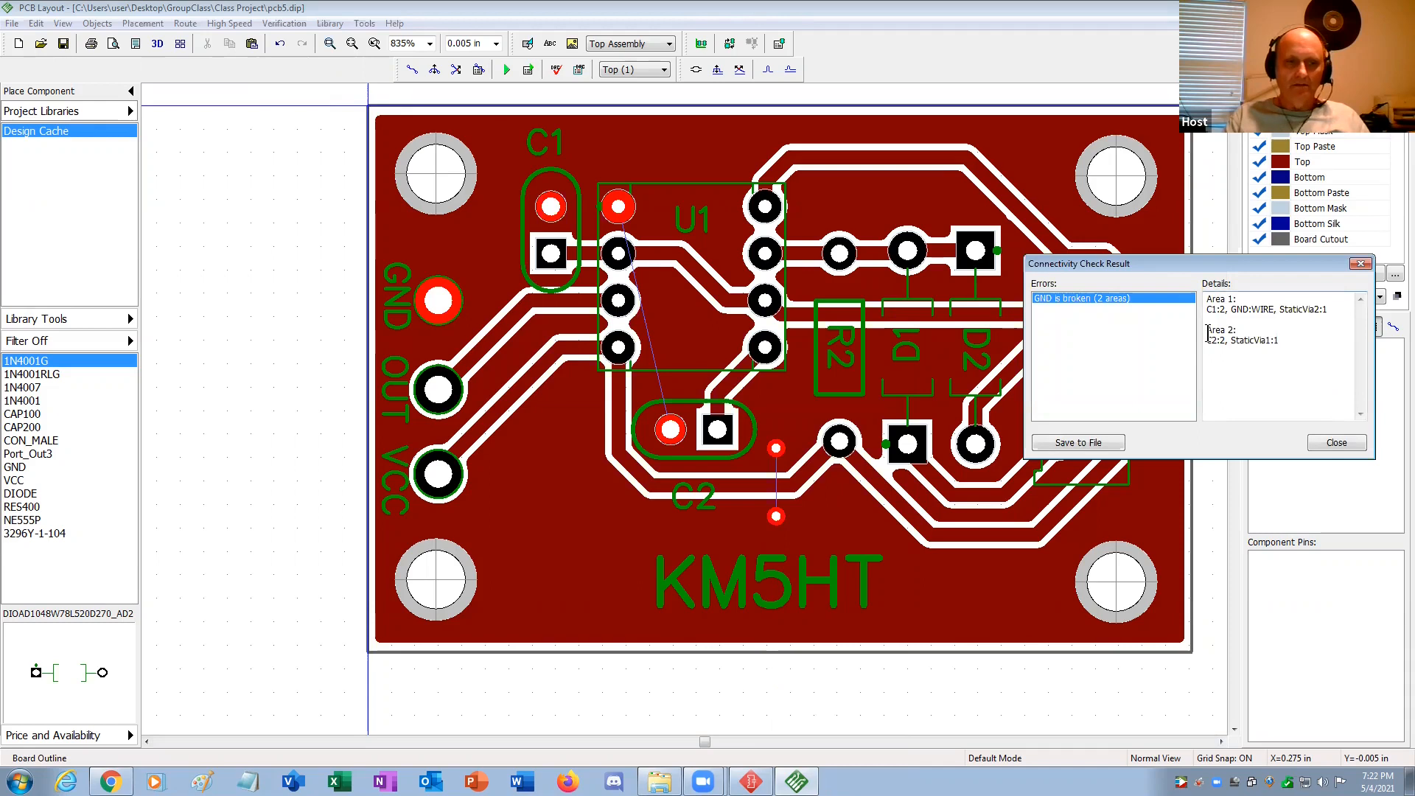
{"action": "left_click", "coordinate": [1337, 443]}
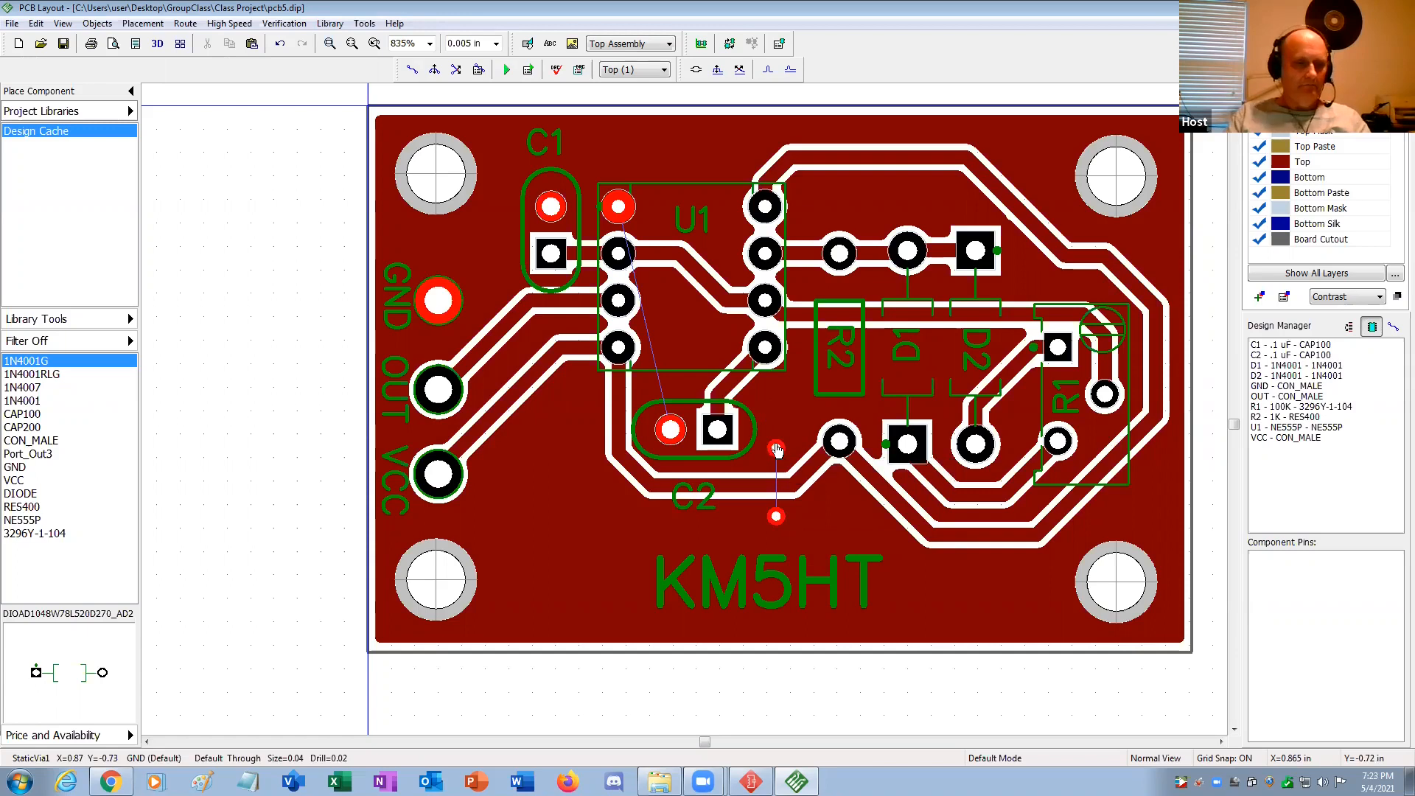
Undo the deletion of the GND jumper wire and close the pcb5 board, saving its changes.
{"action": "left_click", "coordinate": [776, 456]}
{"action": "left_click", "coordinate": [930, 658]}
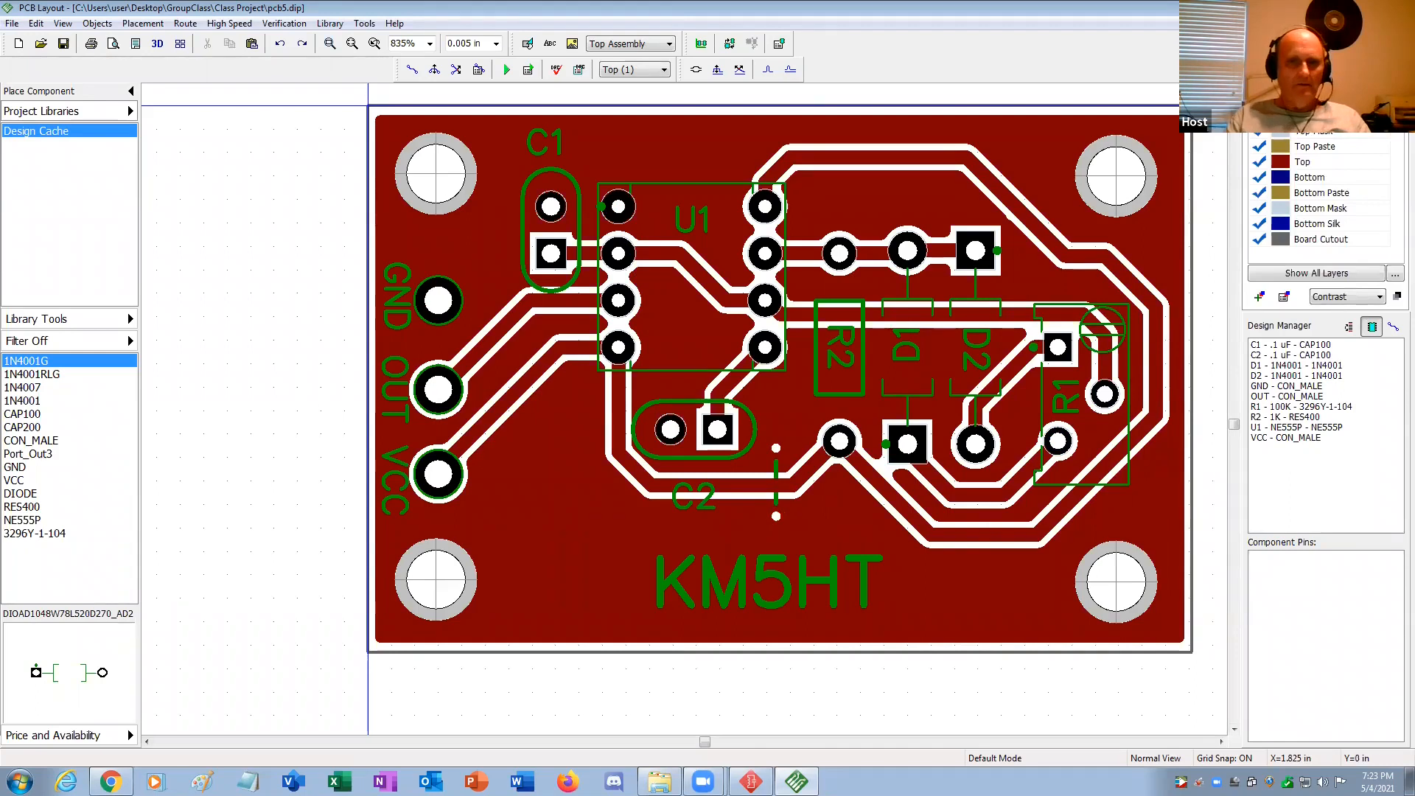
{"action": "left_click", "coordinate": [1399, 7]}
{"action": "left_click", "coordinate": [682, 424]}
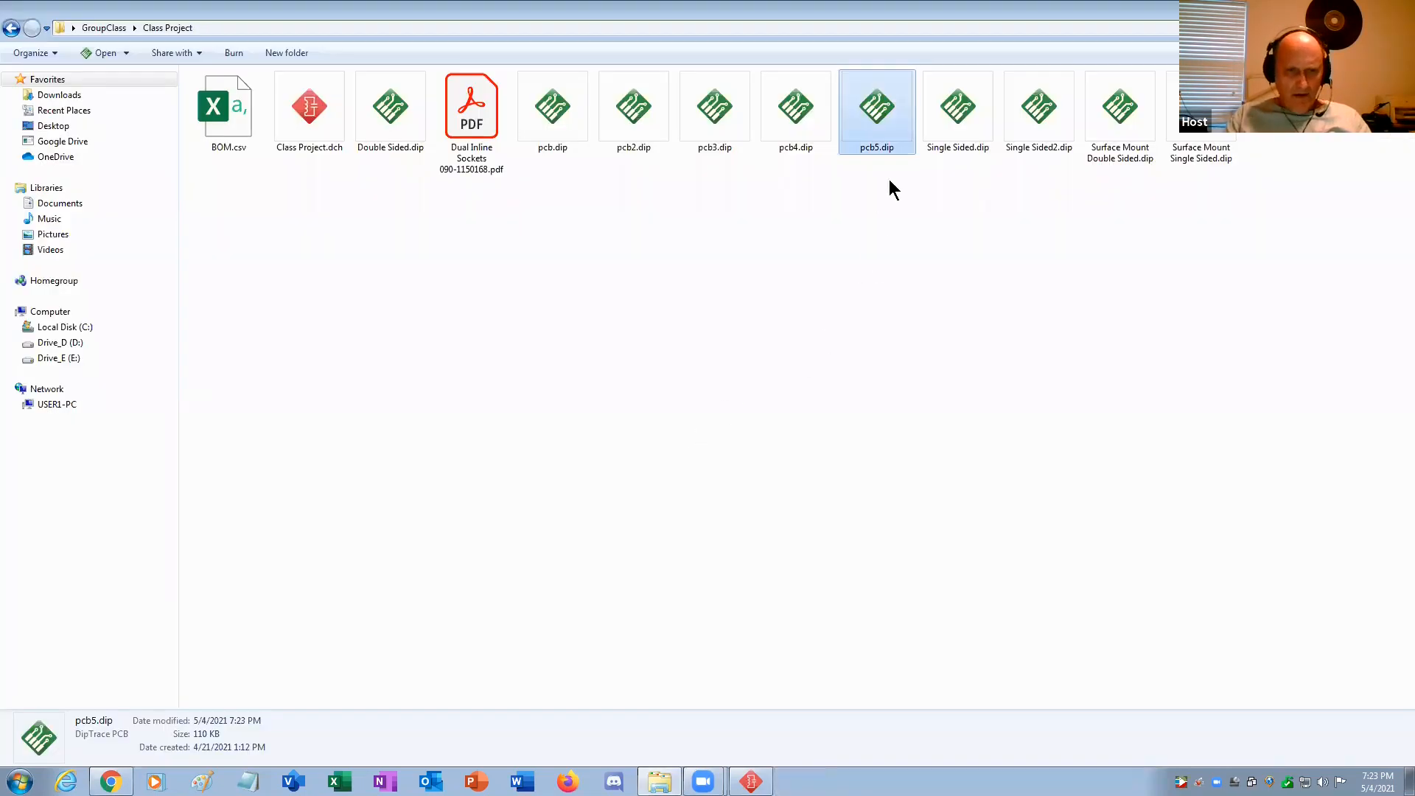
Open the Single Sided2.dip and Single Sided.dip boards in turn to examine their layouts, closing each one.
{"action": "double_click", "coordinate": [1018, 113]}
{"action": "double_click", "coordinate": [1023, 122]}
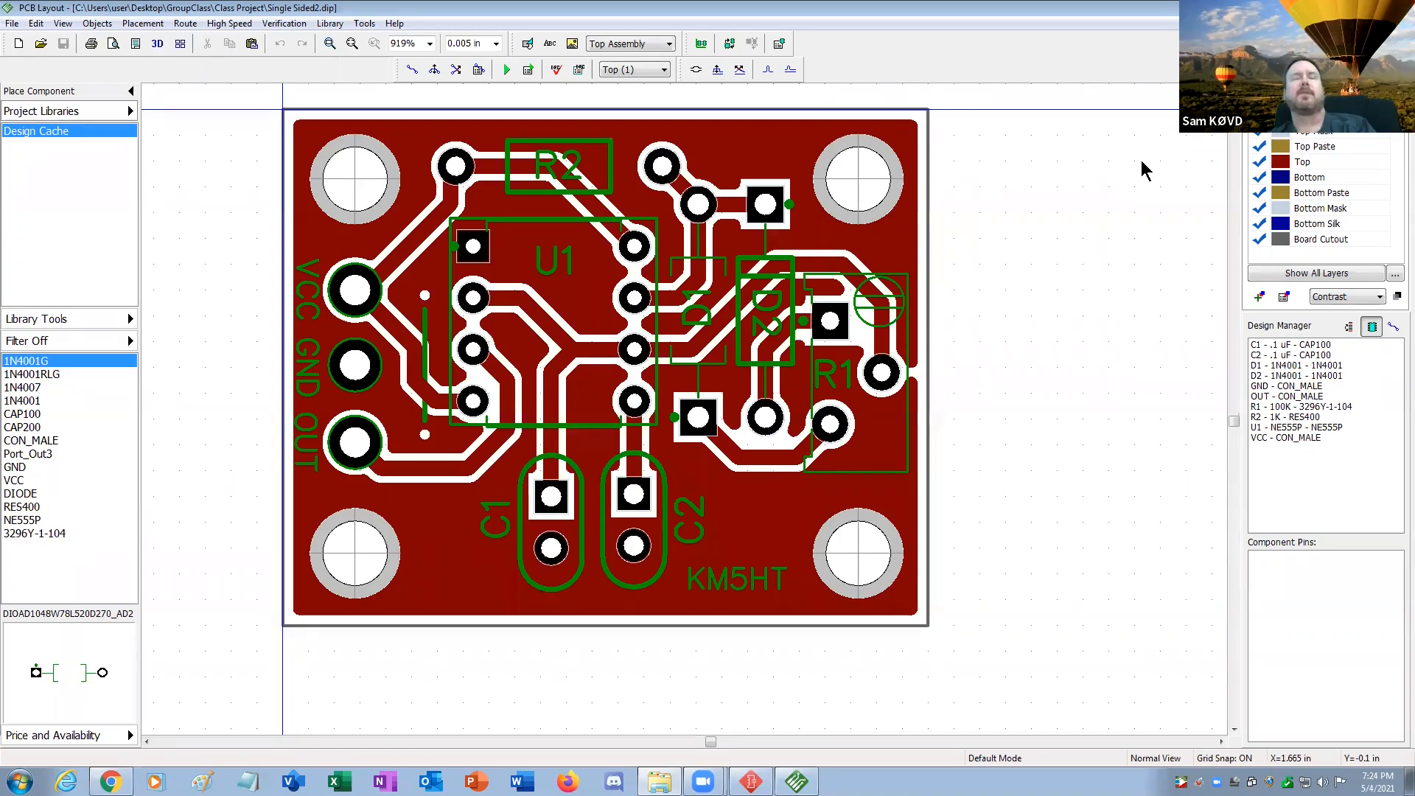
{"action": "scroll", "coordinate": [1172, 184], "scroll_direction": "up", "scroll_amount": 1}
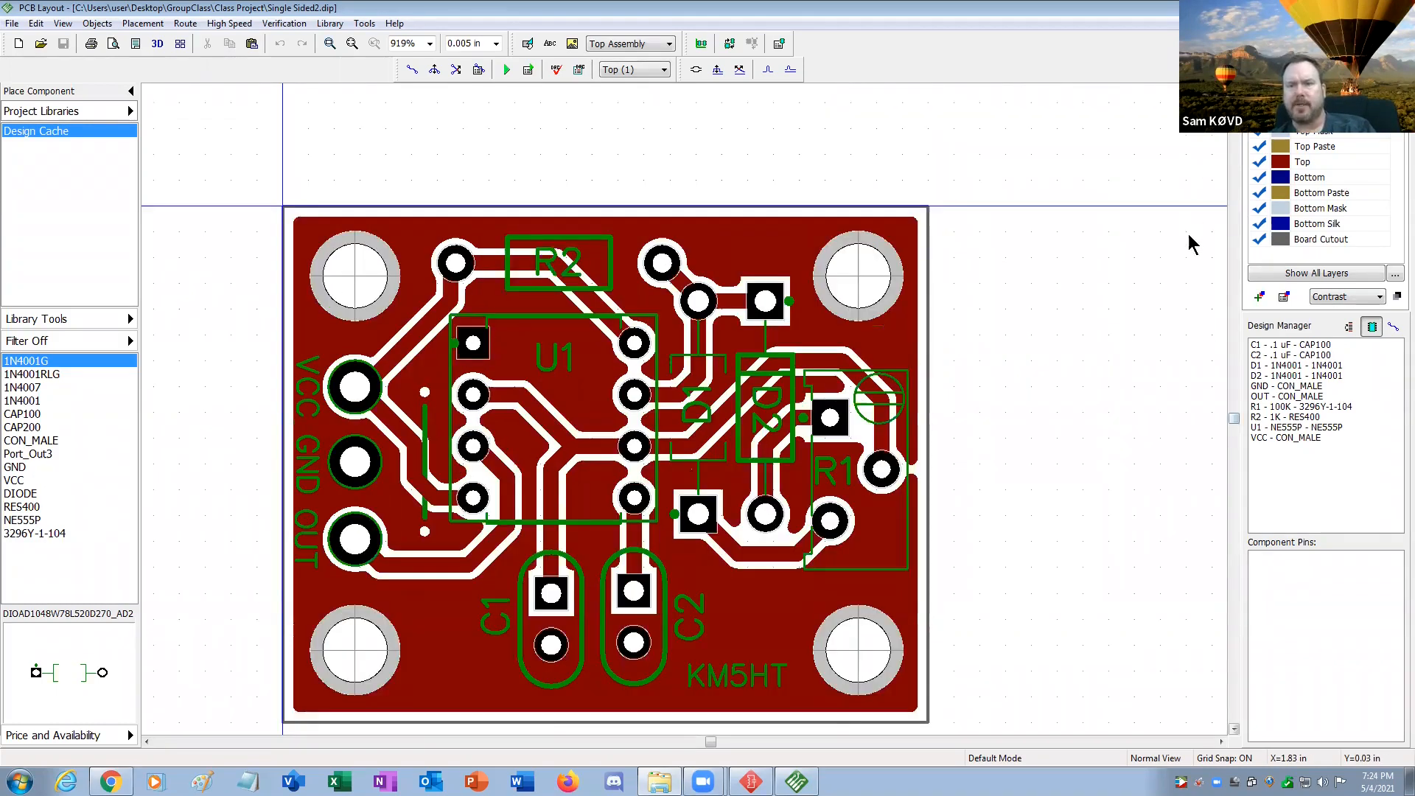
{"action": "left_click", "coordinate": [1235, 729]}
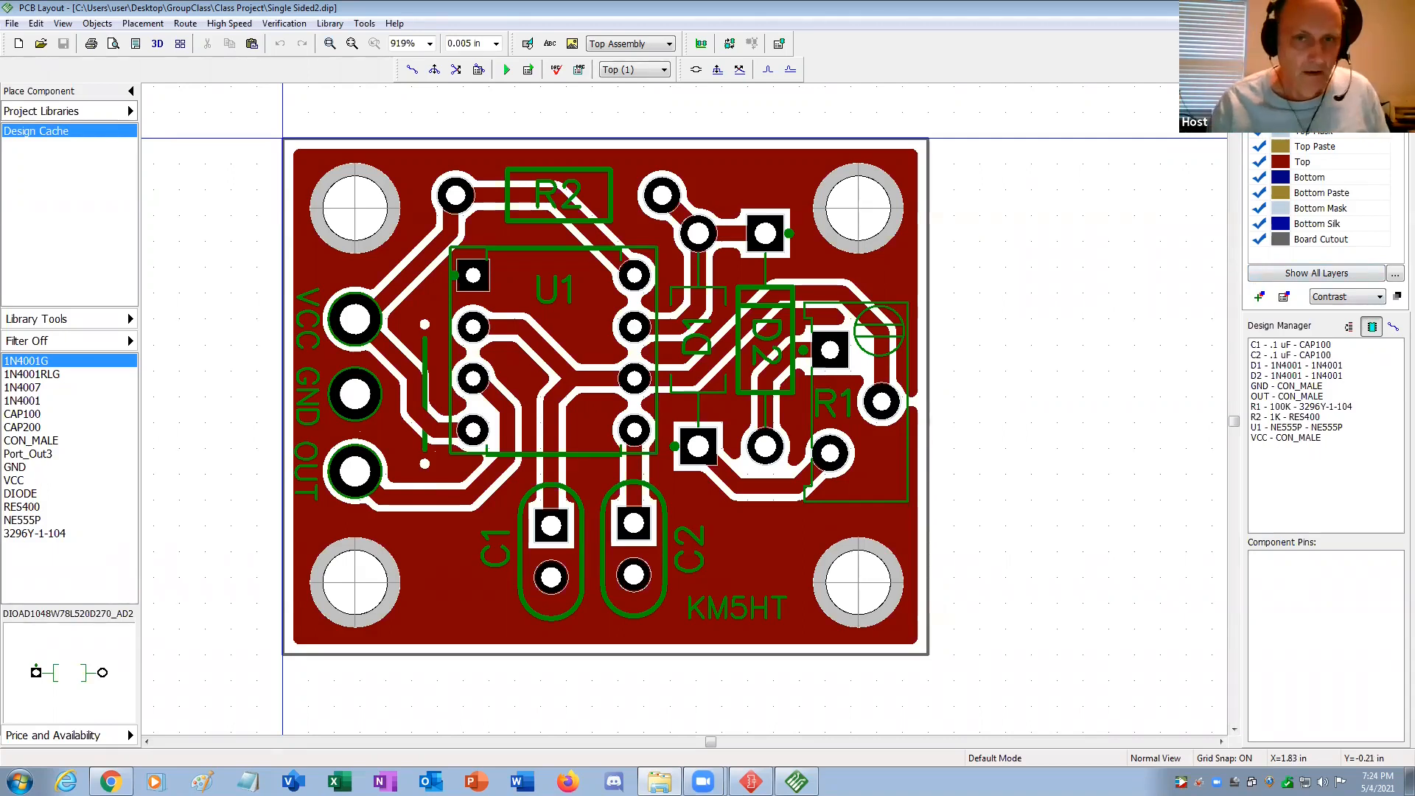
{"action": "left_click", "coordinate": [1399, 7]}
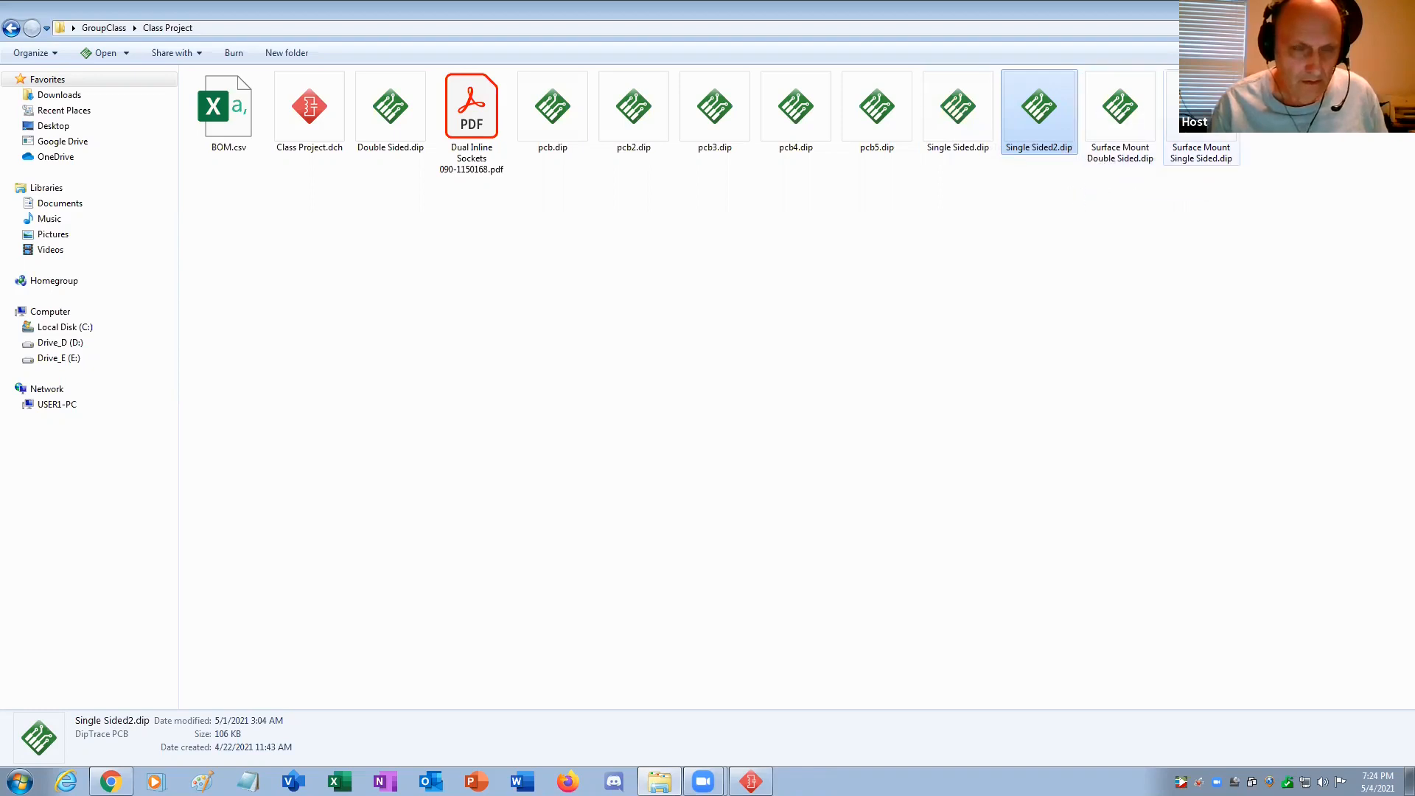
{"action": "double_click", "coordinate": [949, 112]}
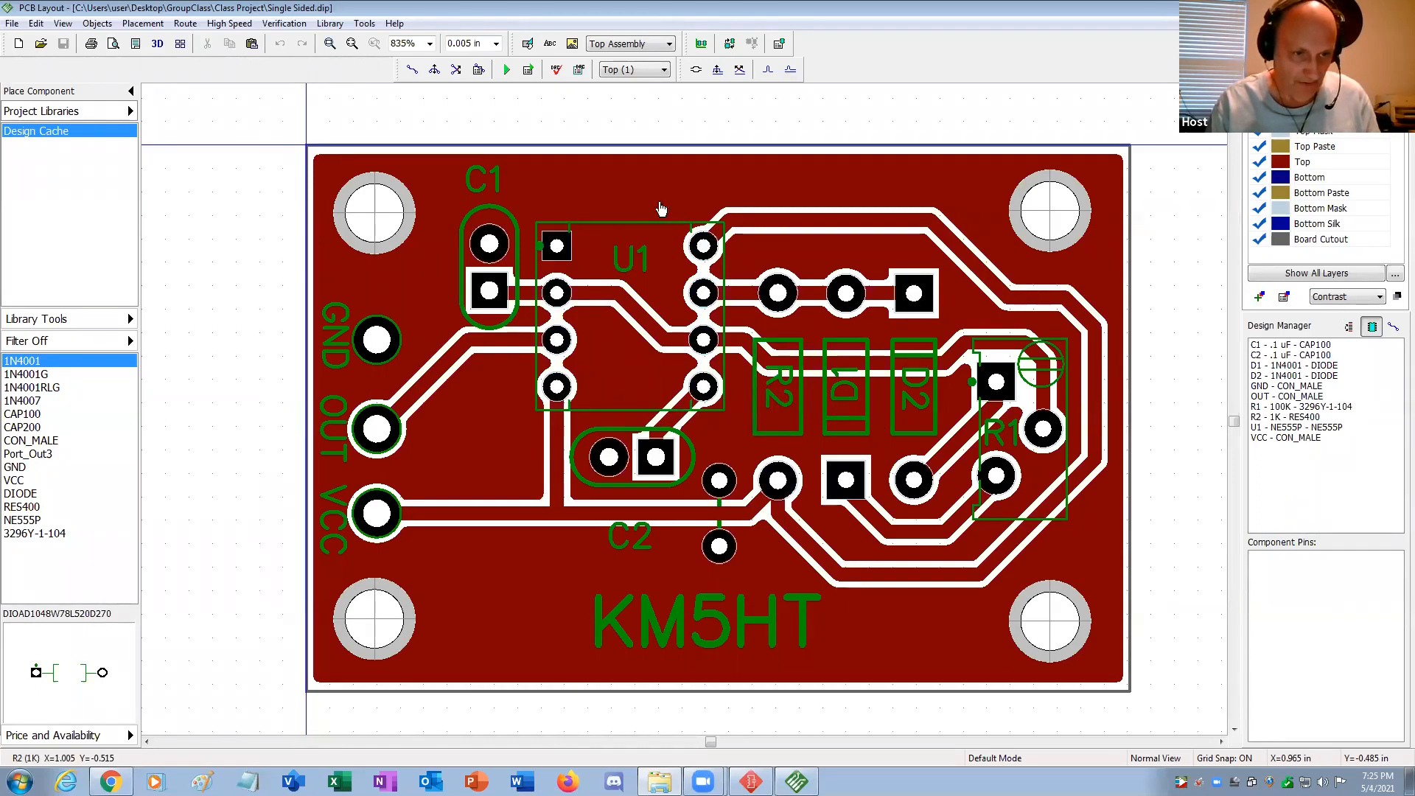
{"action": "key", "text": "alt+F4"}
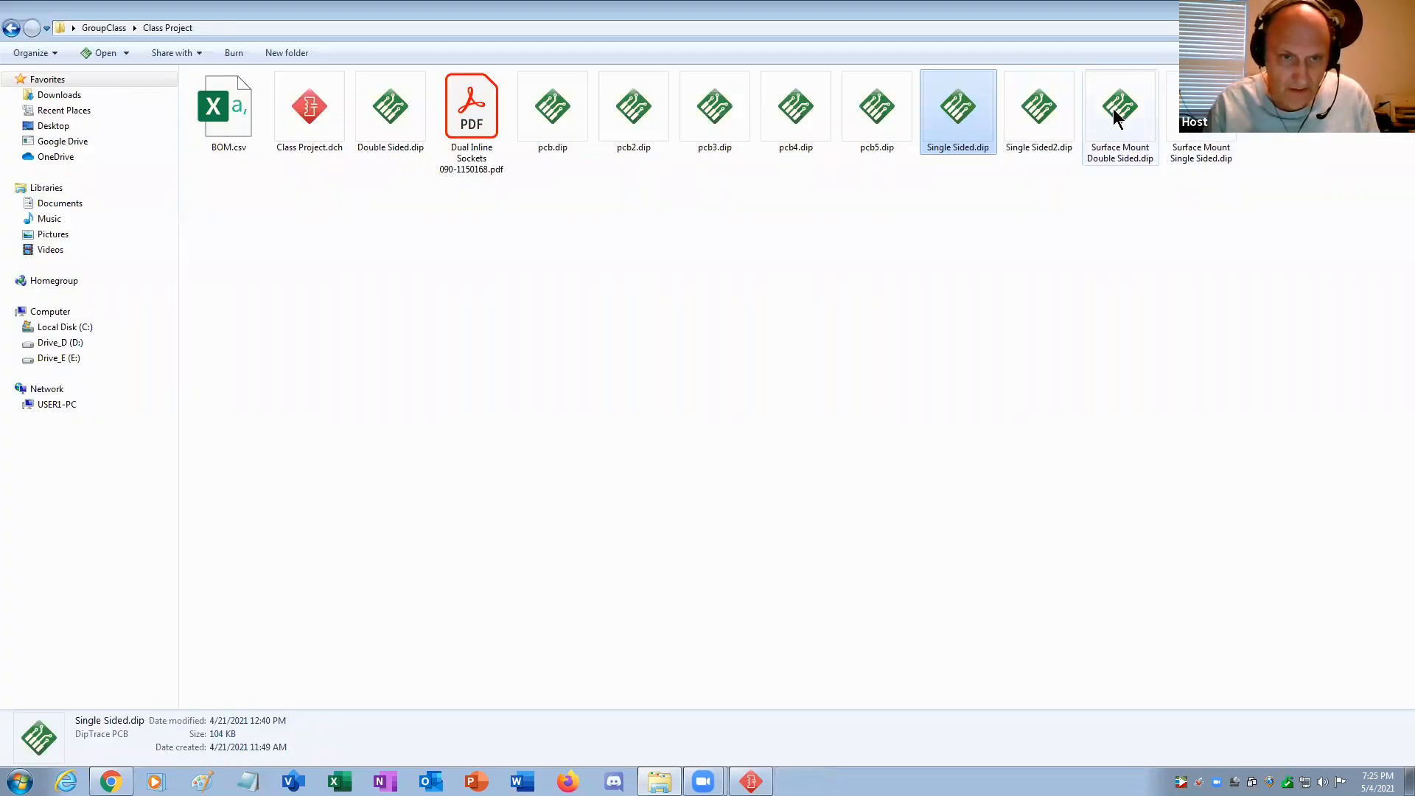
Open Surface Mount Single Sided.dip and examine its bottom layer, ending on the top layer.
{"action": "double_click", "coordinate": [1195, 111]}
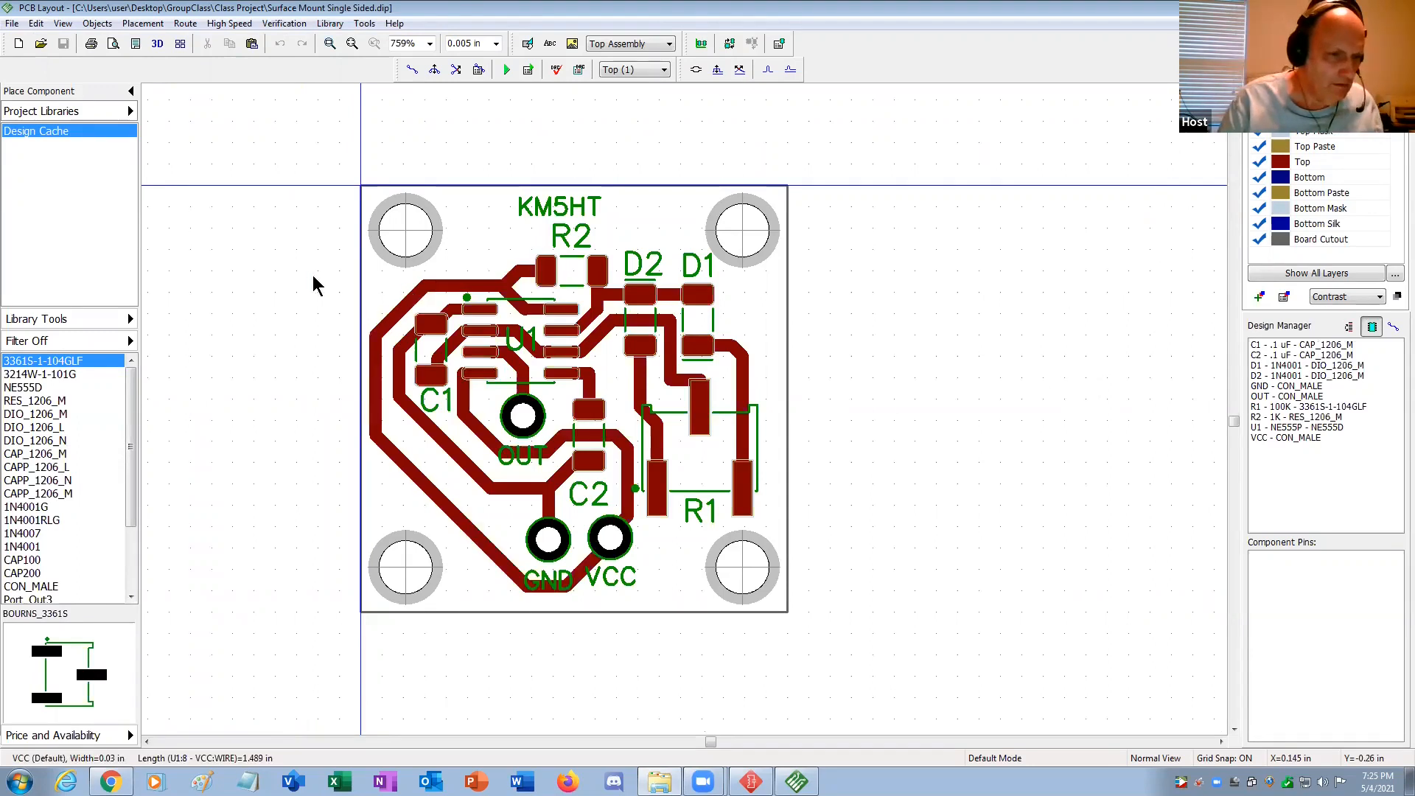
{"action": "left_click", "coordinate": [649, 69]}
{"action": "left_click", "coordinate": [646, 95]}
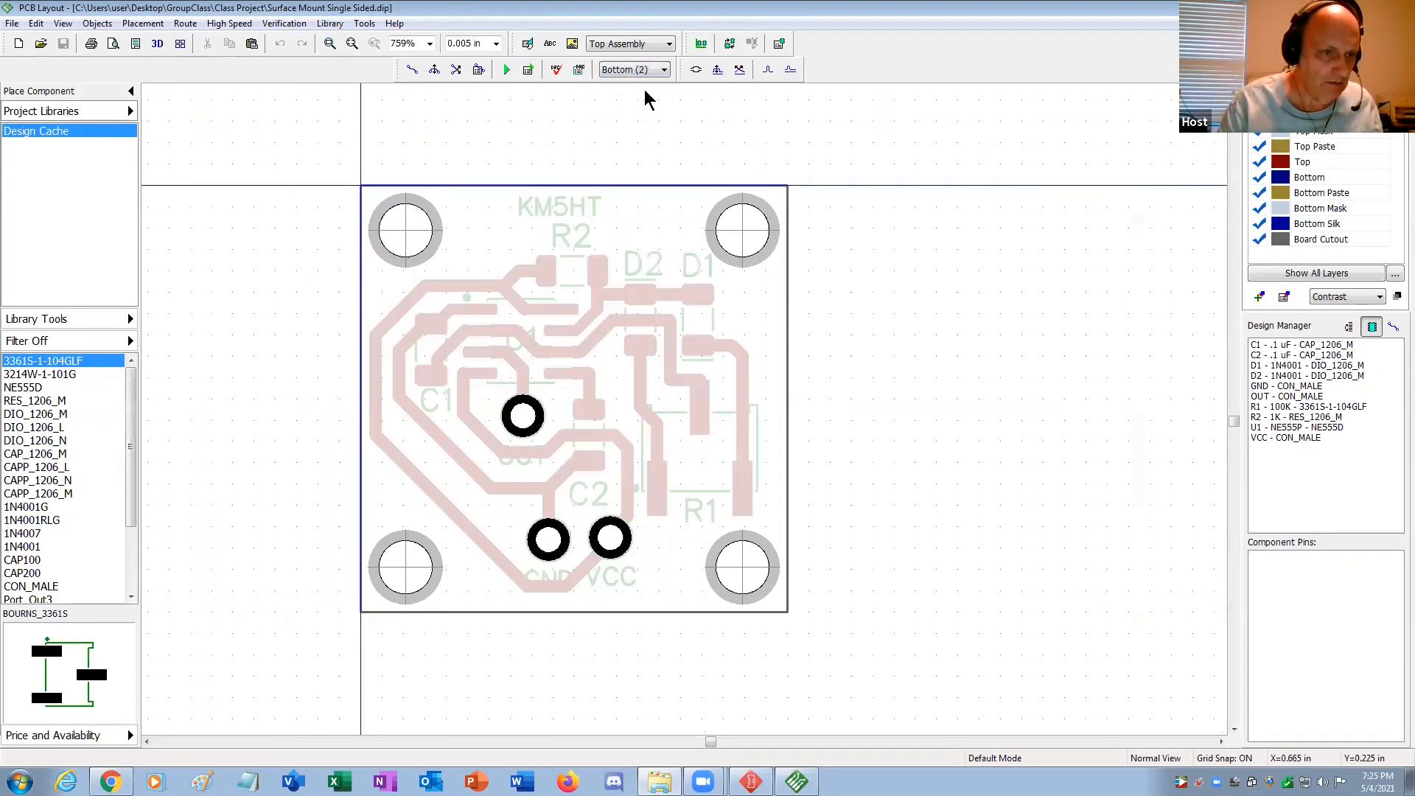
{"action": "left_click", "coordinate": [642, 72]}
{"action": "left_click", "coordinate": [626, 83]}
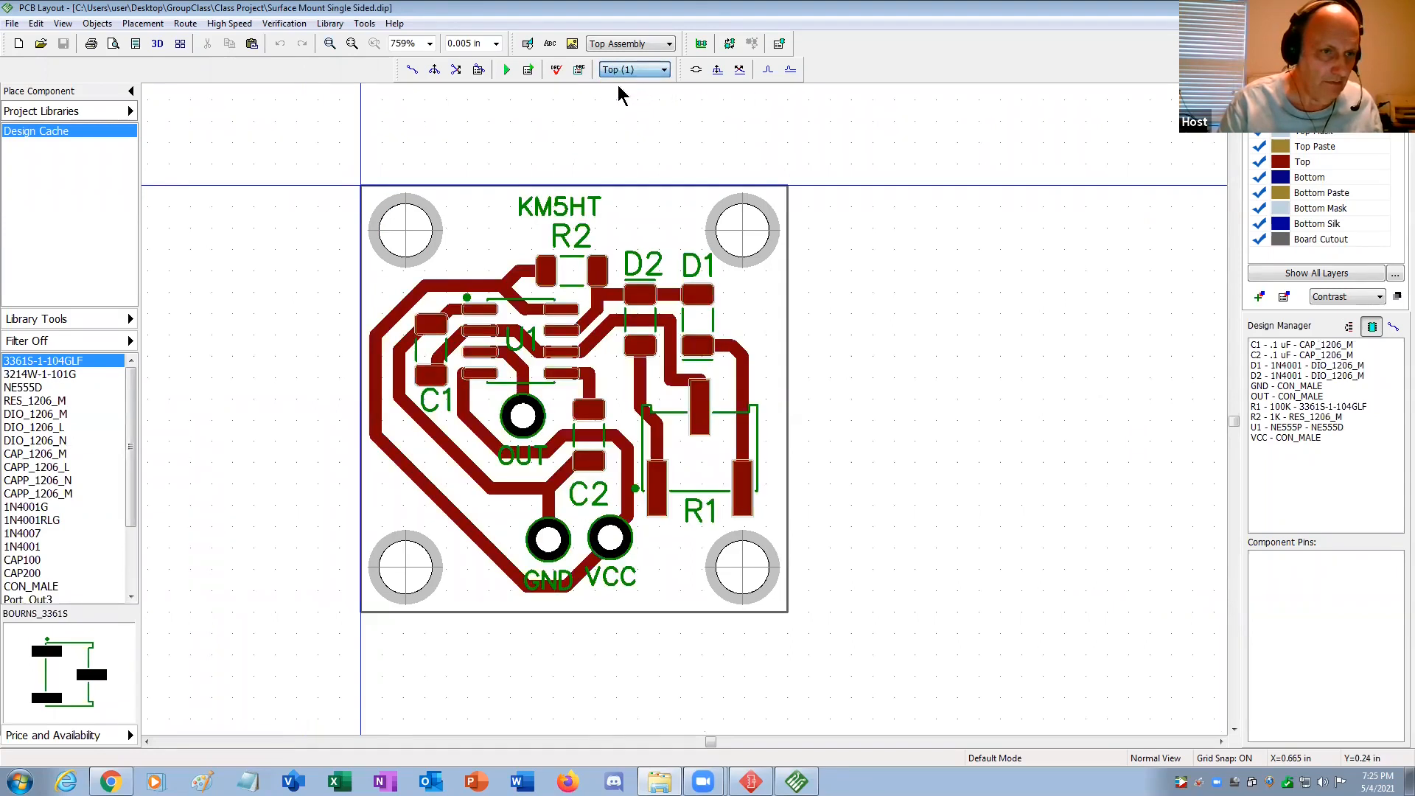
Review the layout information of the single-sided surface mount board and close it.
{"action": "left_click", "coordinate": [11, 22]}
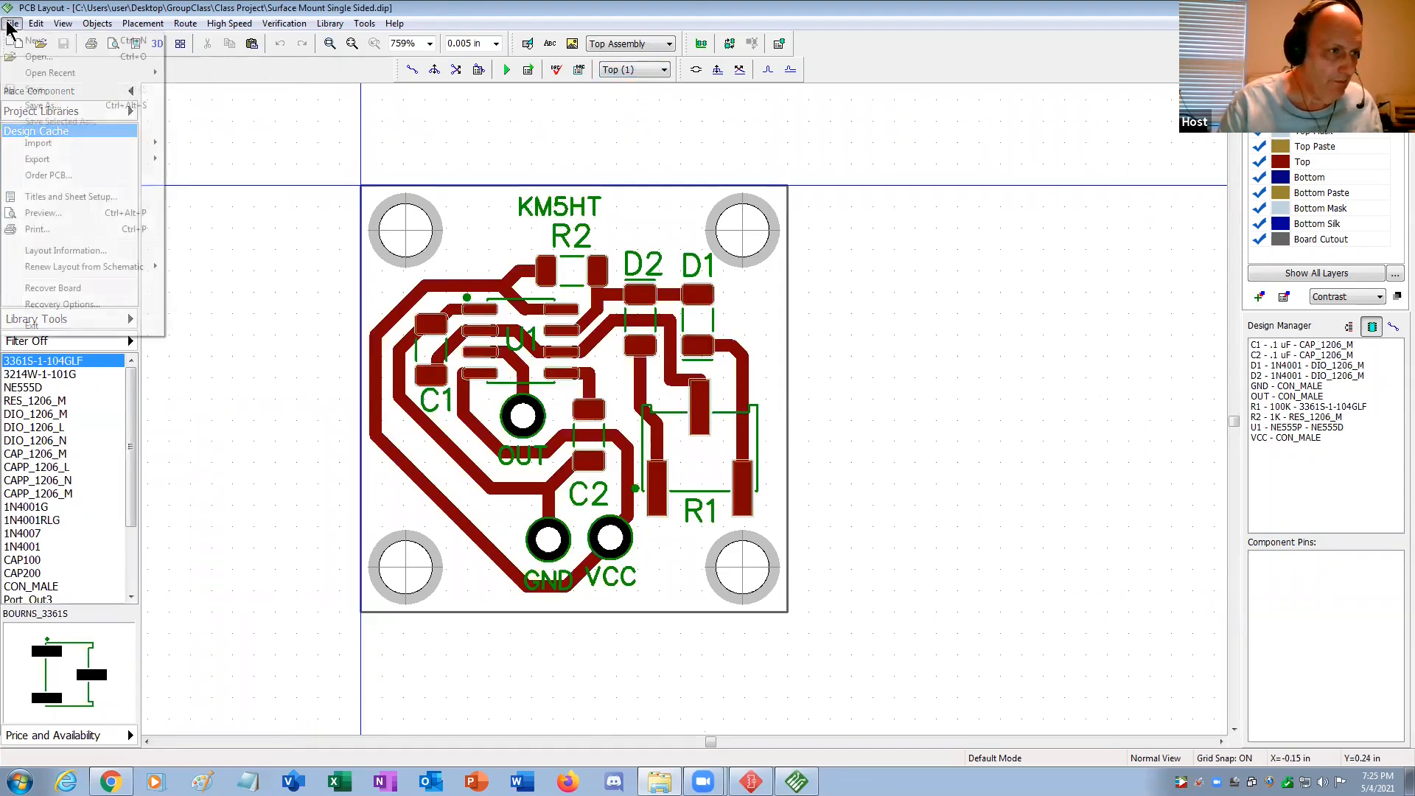
{"action": "left_click", "coordinate": [55, 250]}
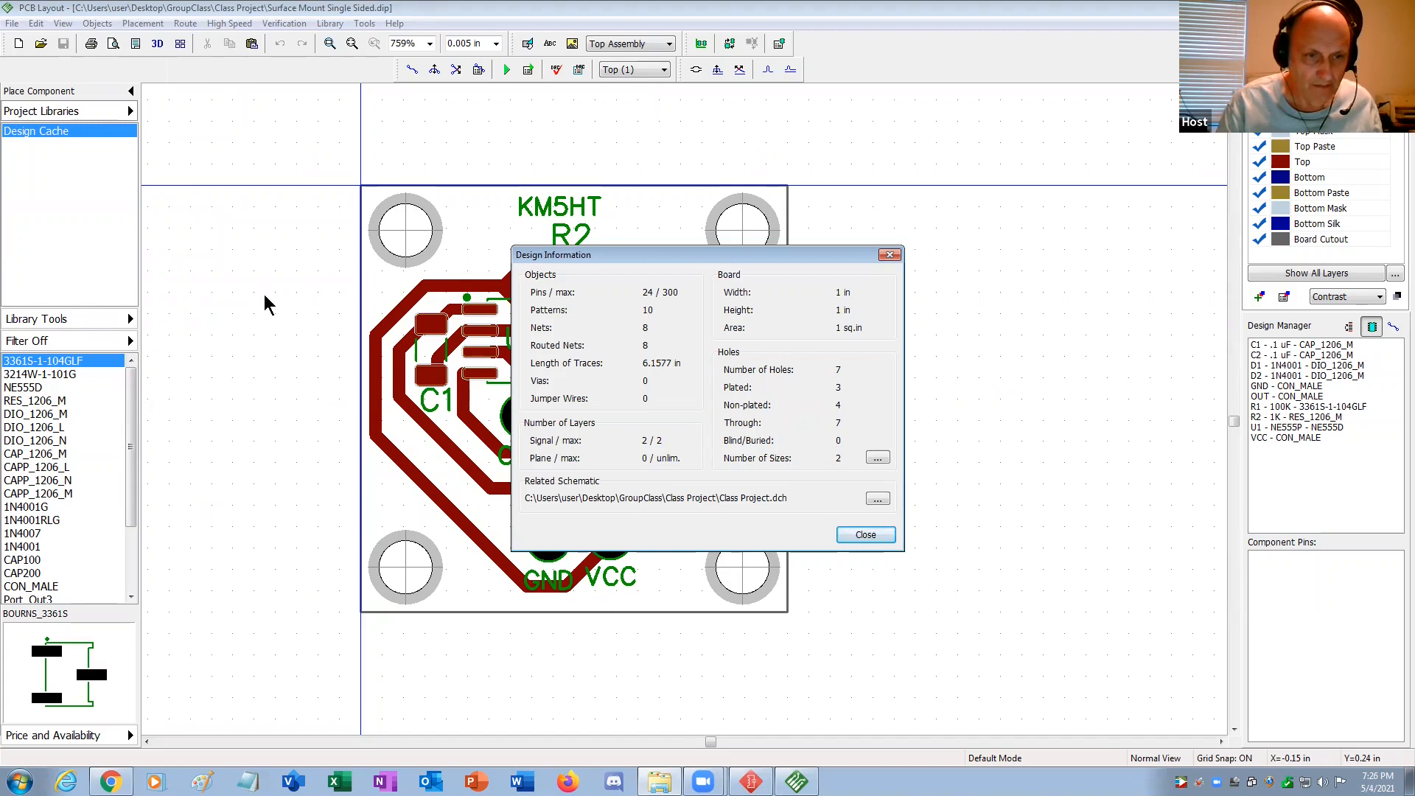
{"action": "left_click", "coordinate": [884, 536]}
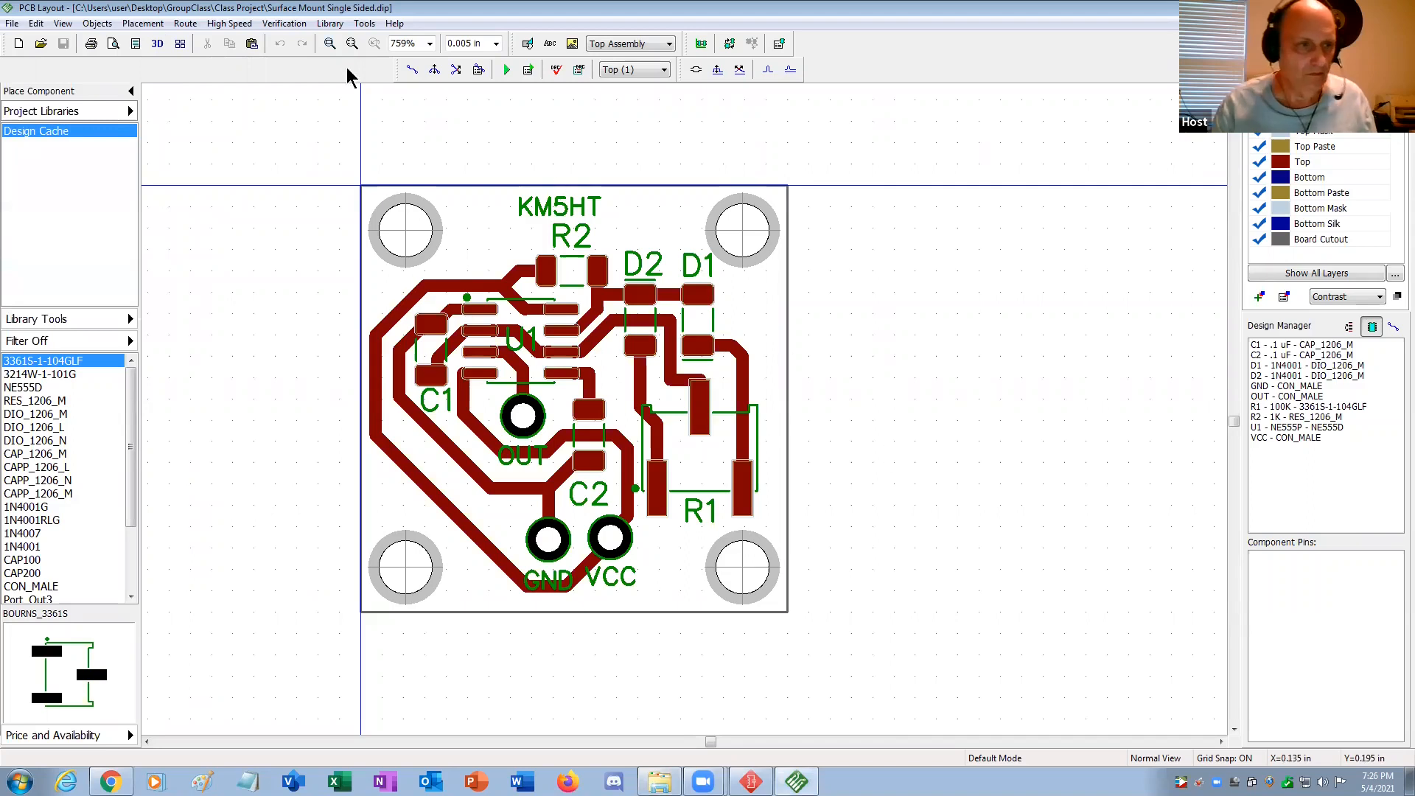
Run the design rule check on the single-sided surface mount board and dismiss its report.
{"action": "left_click", "coordinate": [290, 23]}
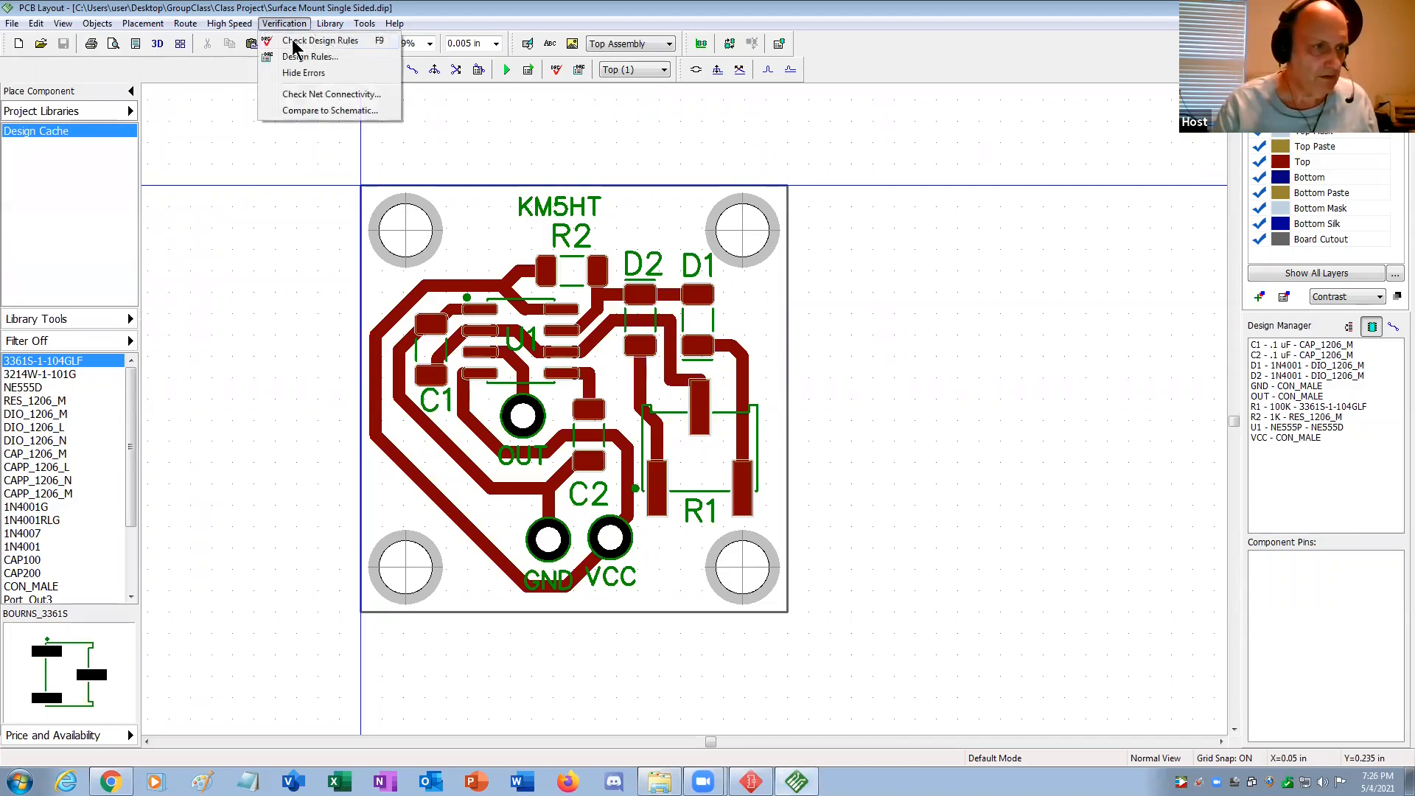
{"action": "left_click", "coordinate": [294, 43]}
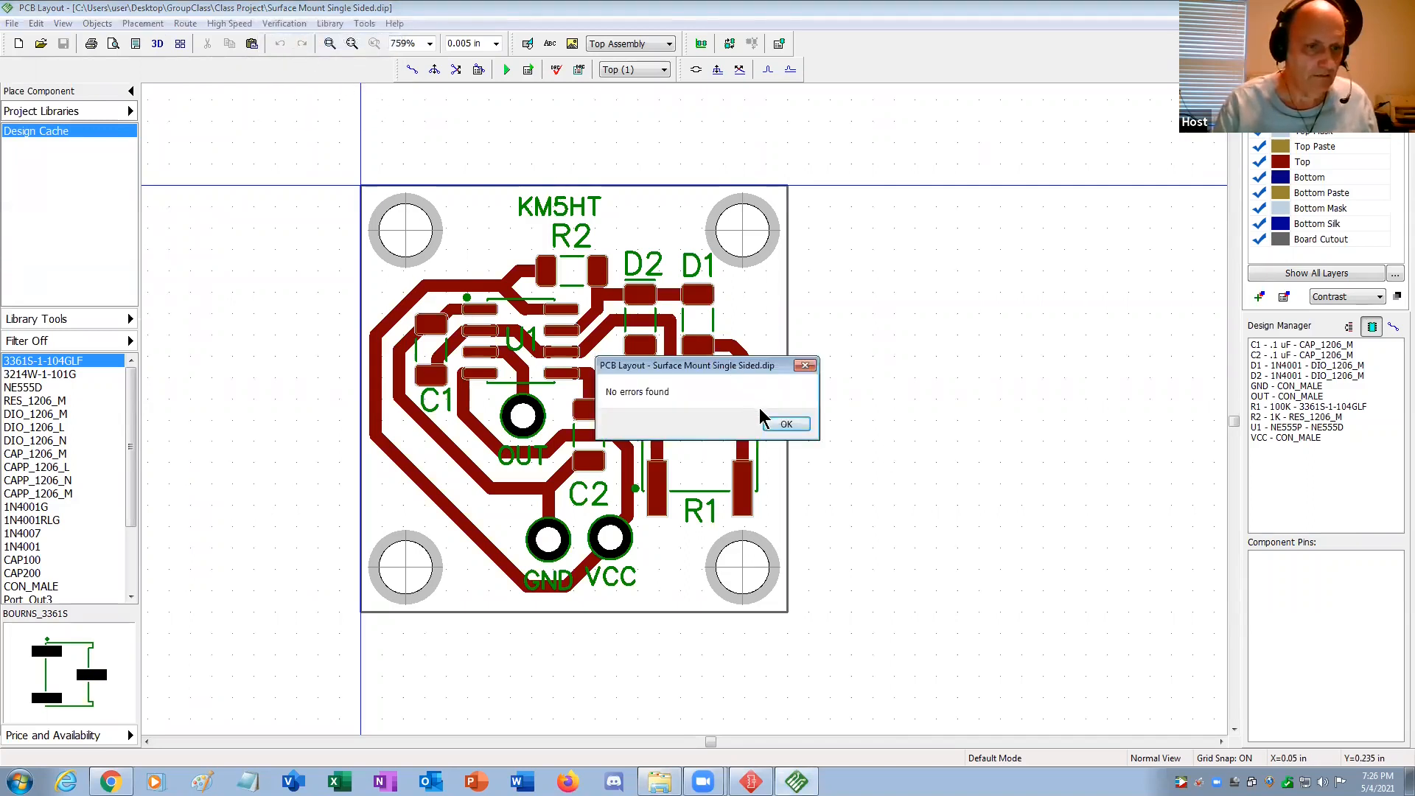
{"action": "left_click", "coordinate": [783, 424]}
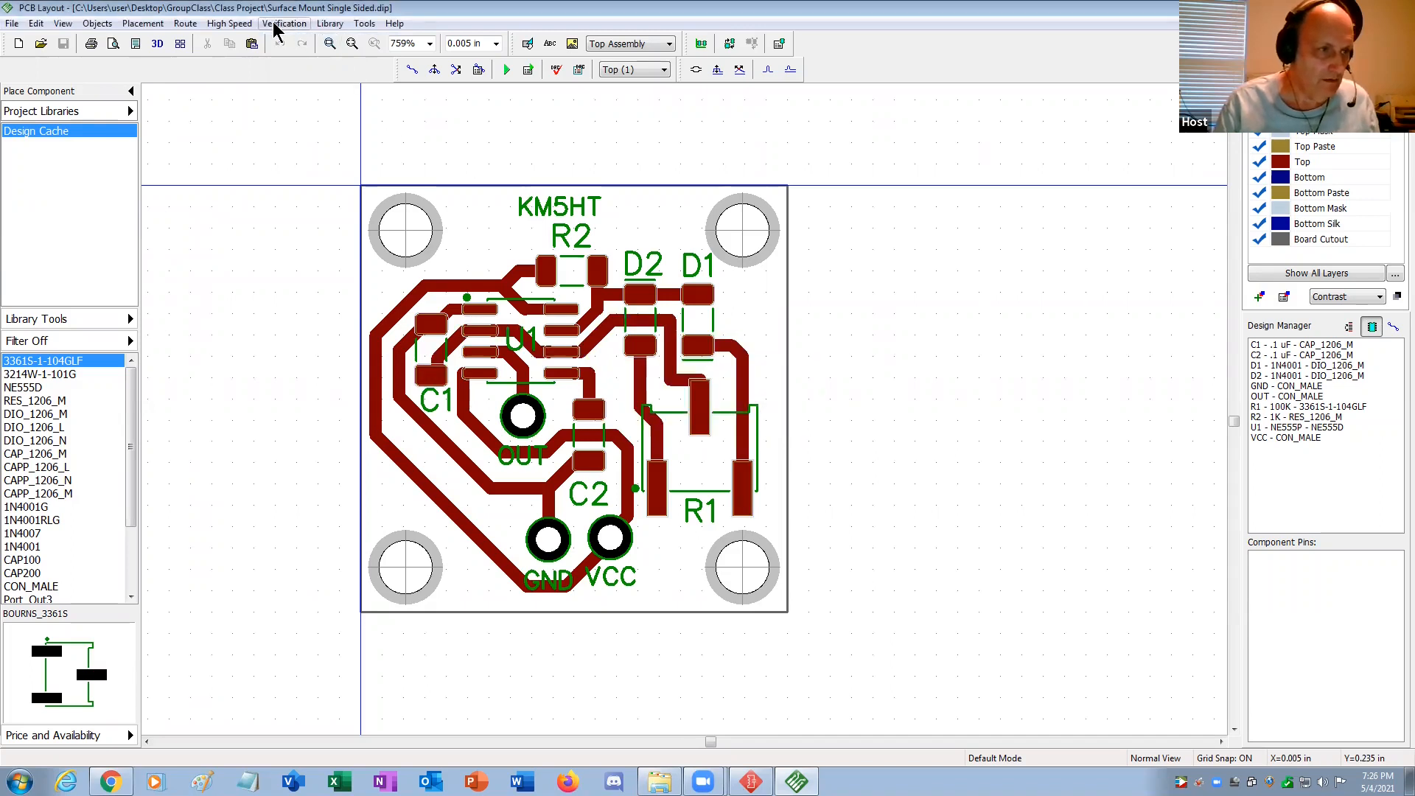
Check the net connectivity of the single-sided surface mount board with the offered options and dismiss the report.
{"action": "left_click", "coordinate": [275, 24]}
{"action": "left_click", "coordinate": [289, 95]}
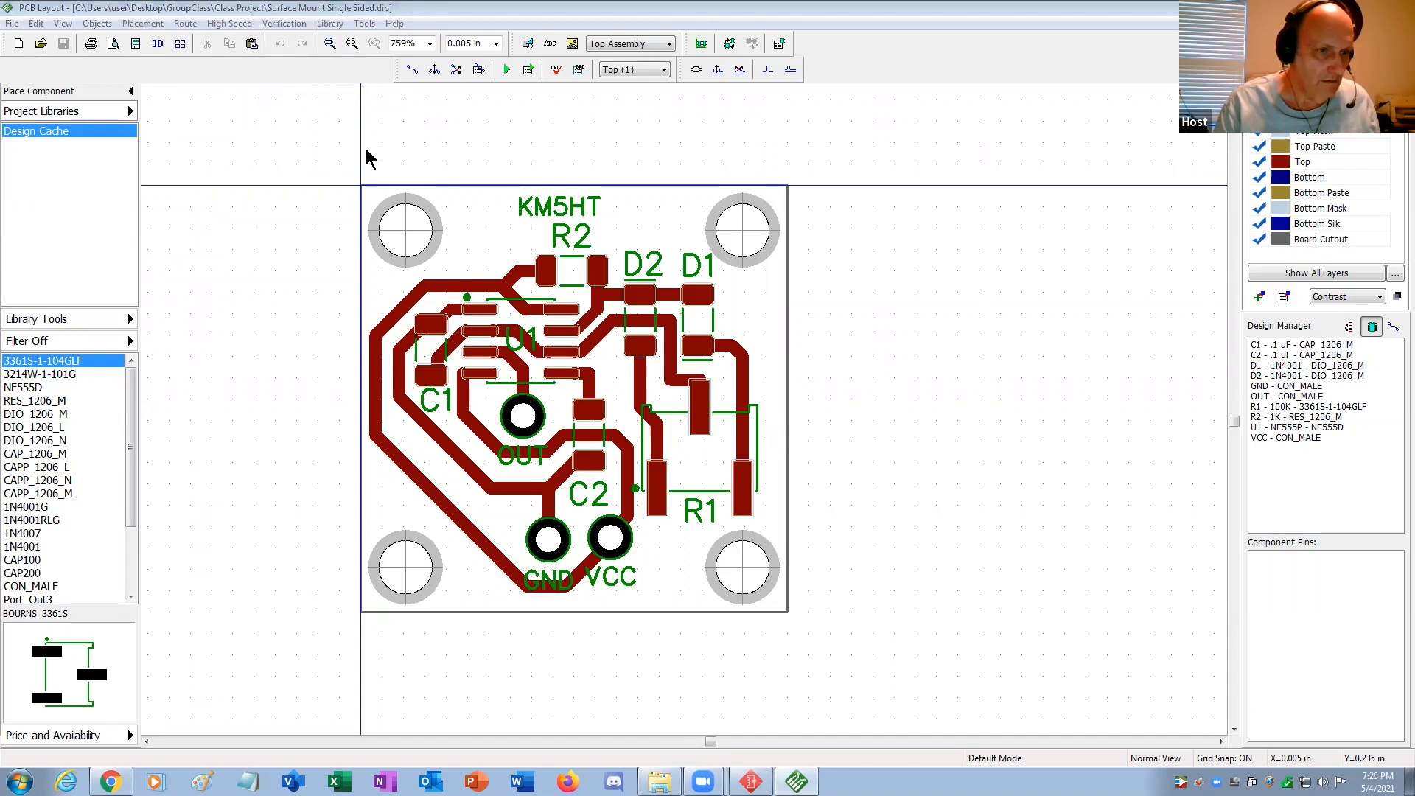
{"action": "left_click", "coordinate": [677, 447]}
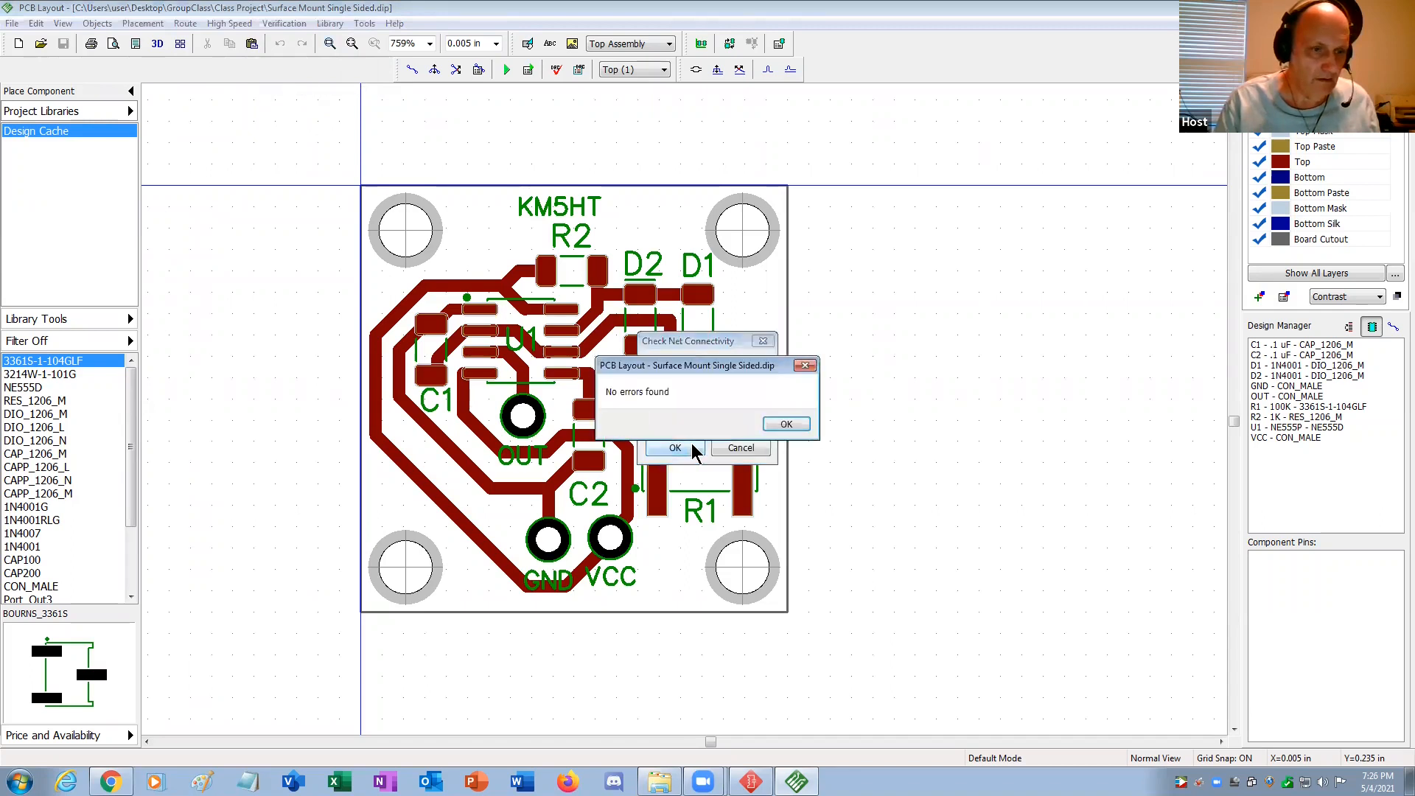
{"action": "left_click", "coordinate": [769, 430]}
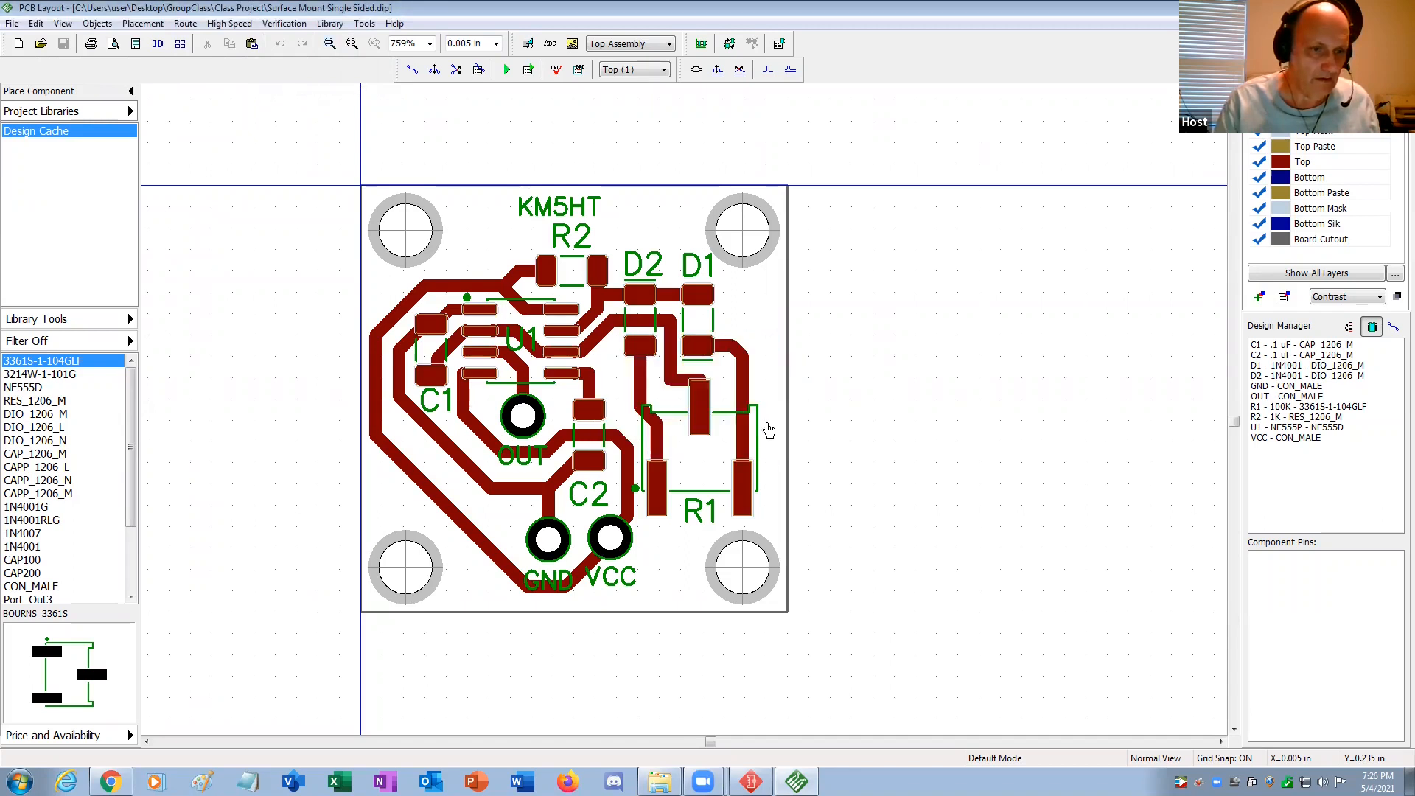
Compare the single-sided surface mount board to the schematic Class Project.dch, review the listed differences, and close the report.
{"action": "left_click", "coordinate": [277, 25]}
{"action": "left_click", "coordinate": [287, 111]}
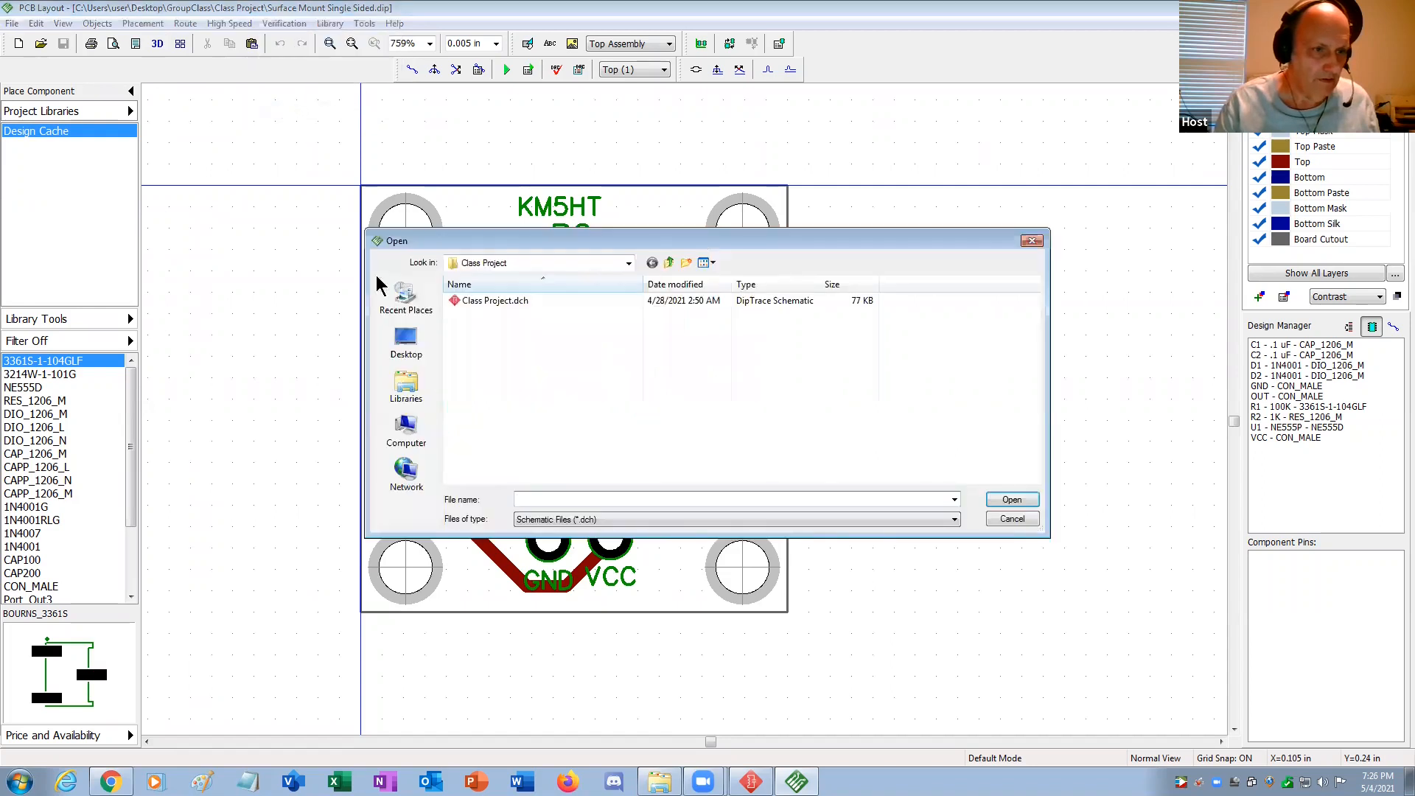
{"action": "double_click", "coordinate": [463, 304]}
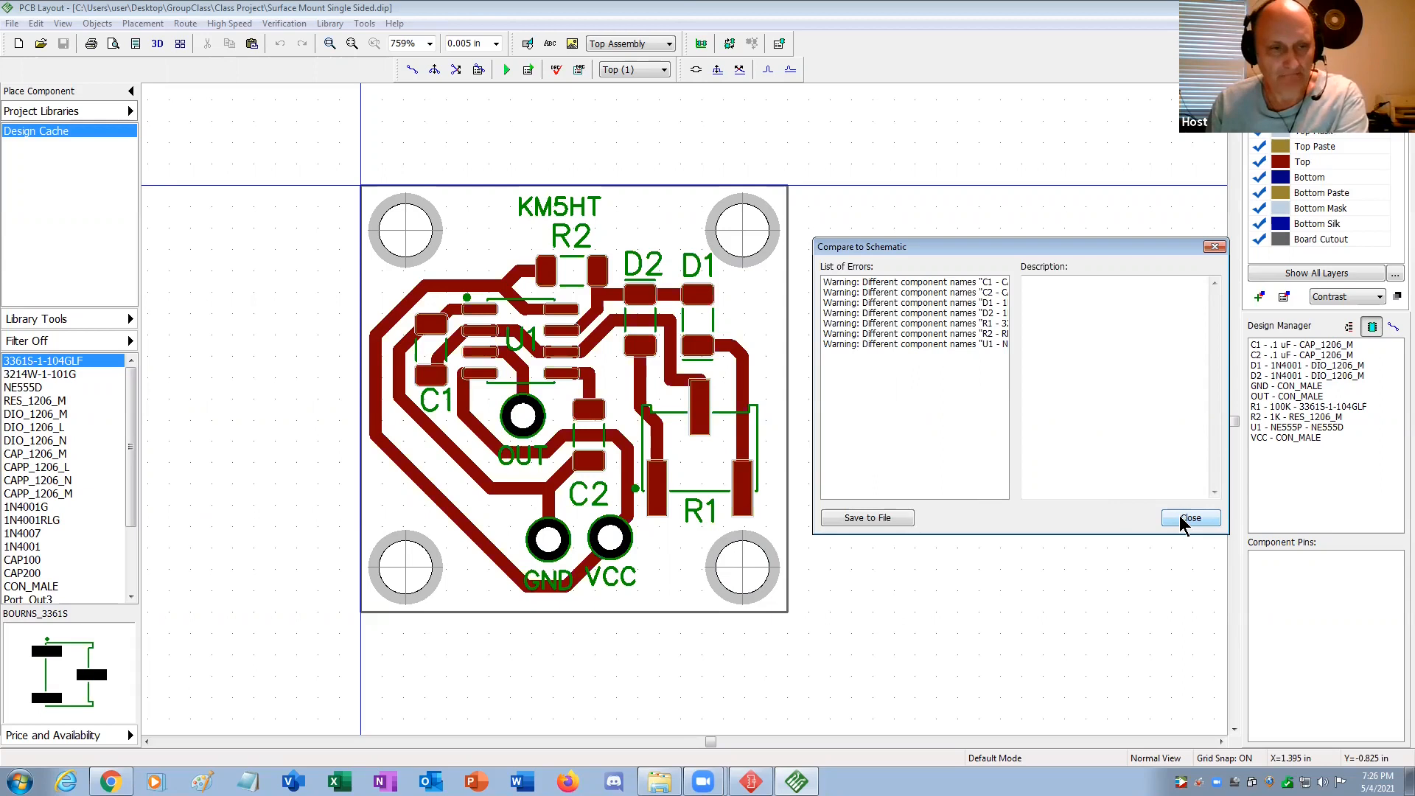
{"action": "left_click", "coordinate": [1189, 519]}
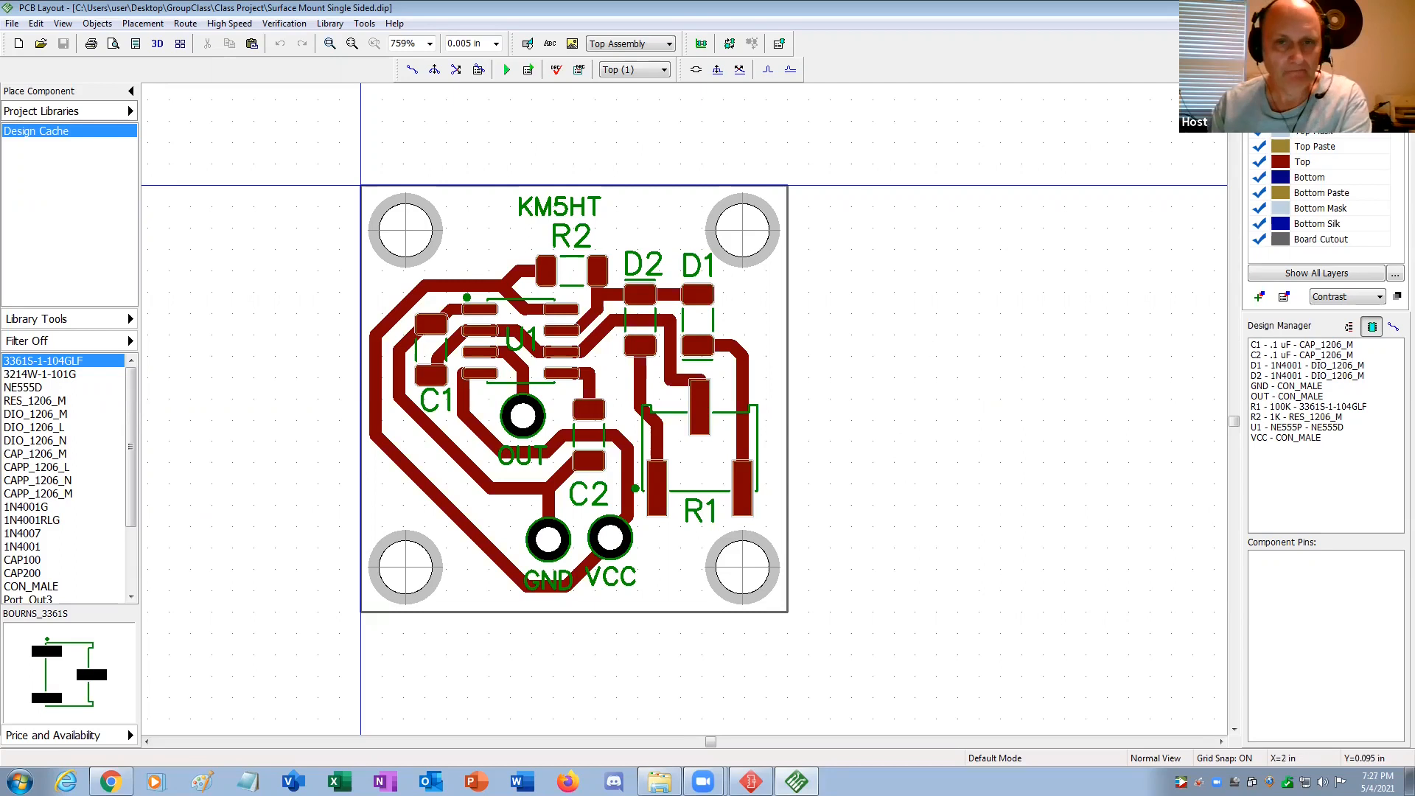
Close the single-sided surface mount board and open Surface Mount Double Sided.dip.
{"action": "key", "text": "alt+F4"}
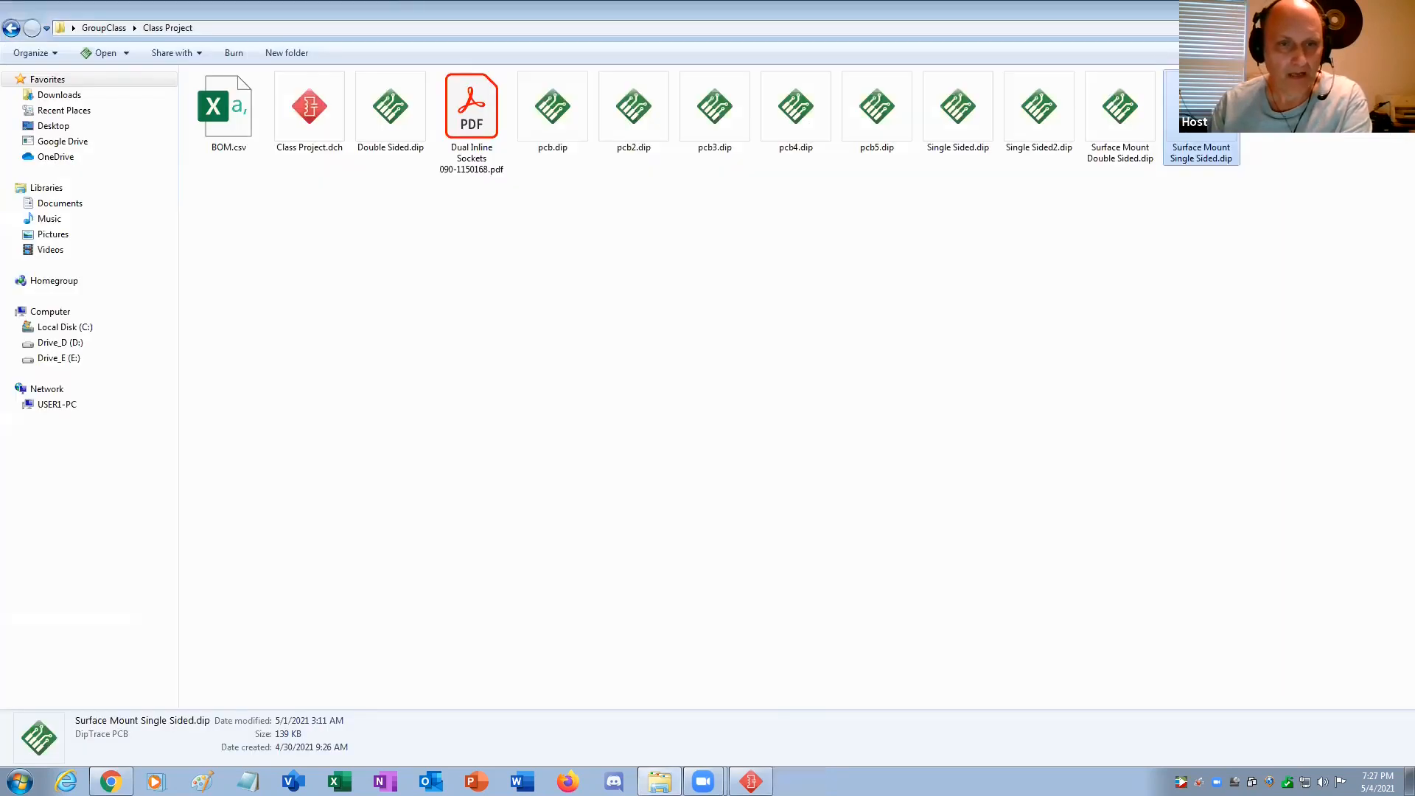
{"action": "double_click", "coordinate": [1116, 116]}
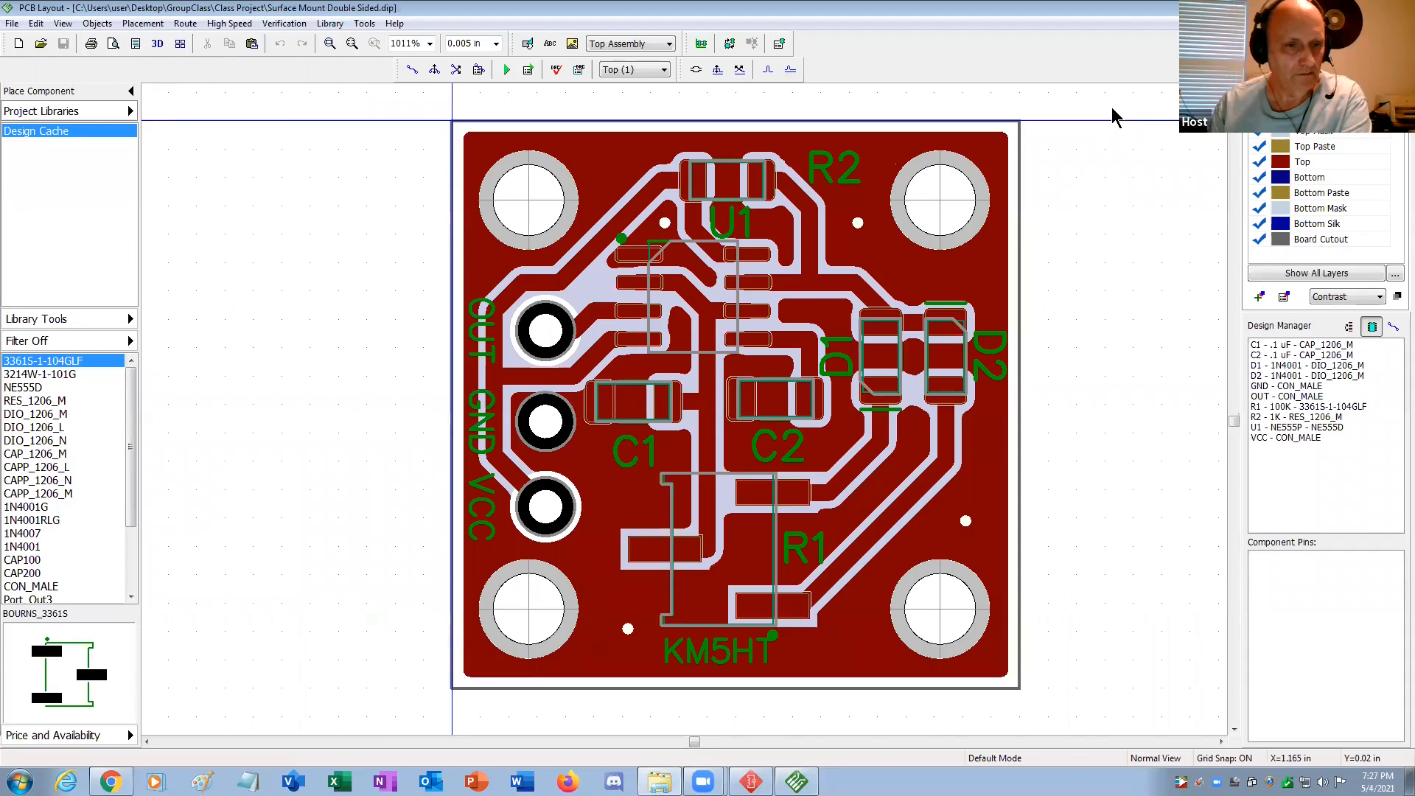
Review the layout information of the double-sided surface mount board, including its size and hole data, and close it.
{"action": "left_click", "coordinate": [11, 24]}
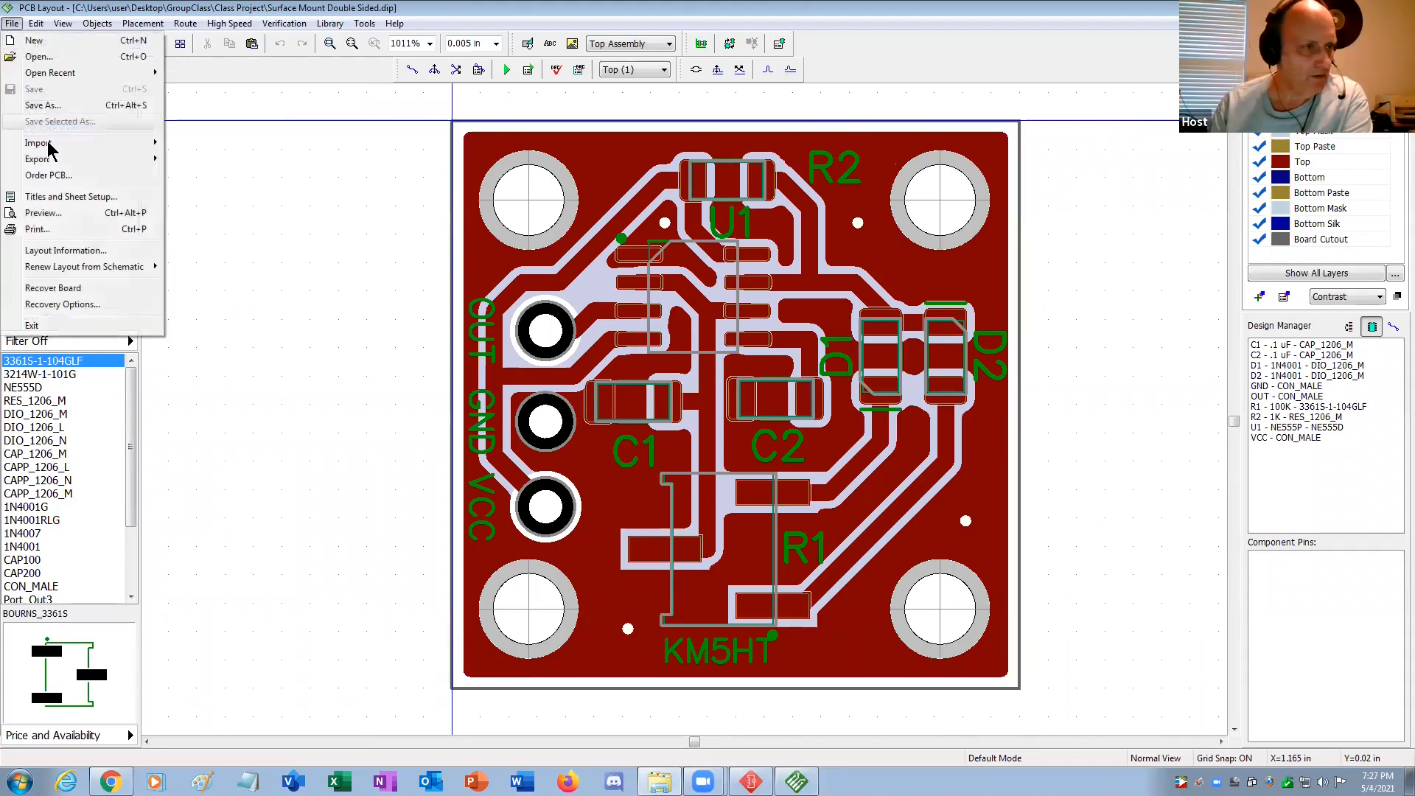
{"action": "left_click", "coordinate": [53, 251]}
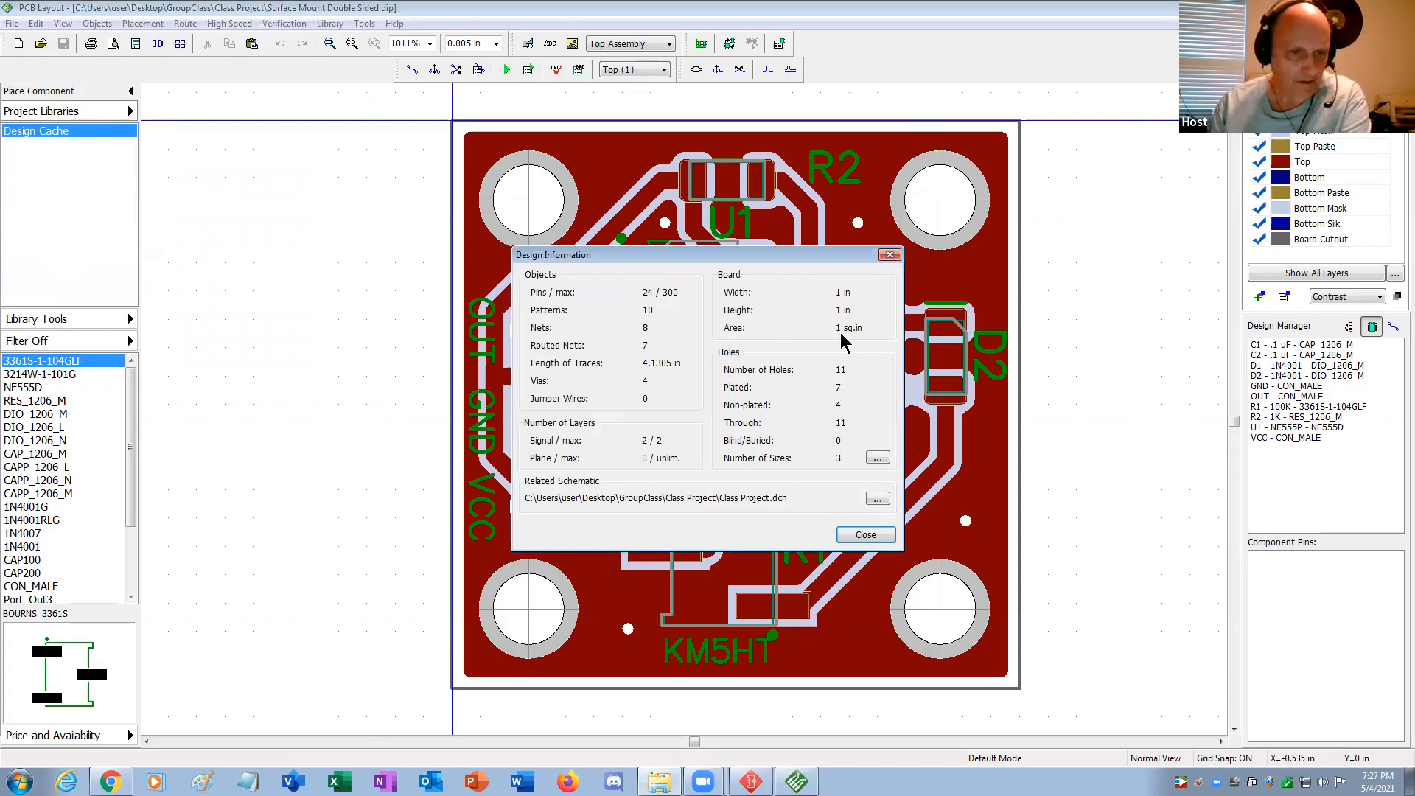
{"action": "left_click", "coordinate": [881, 536]}
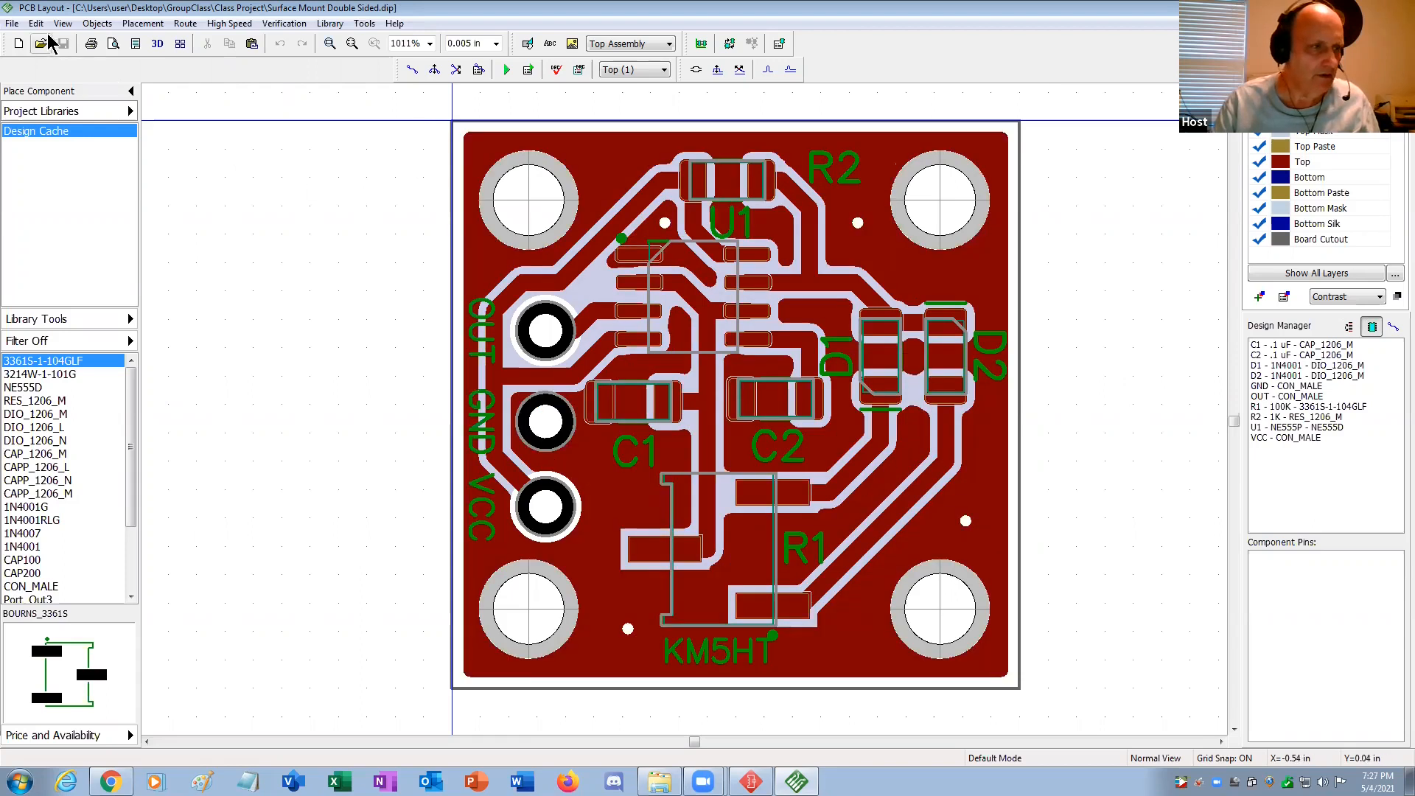
Open the print preview and hide ratlines, solder mask, paste mask, silk, assembly, component outlines, tables and dimensions.
{"action": "left_click", "coordinate": [114, 46]}
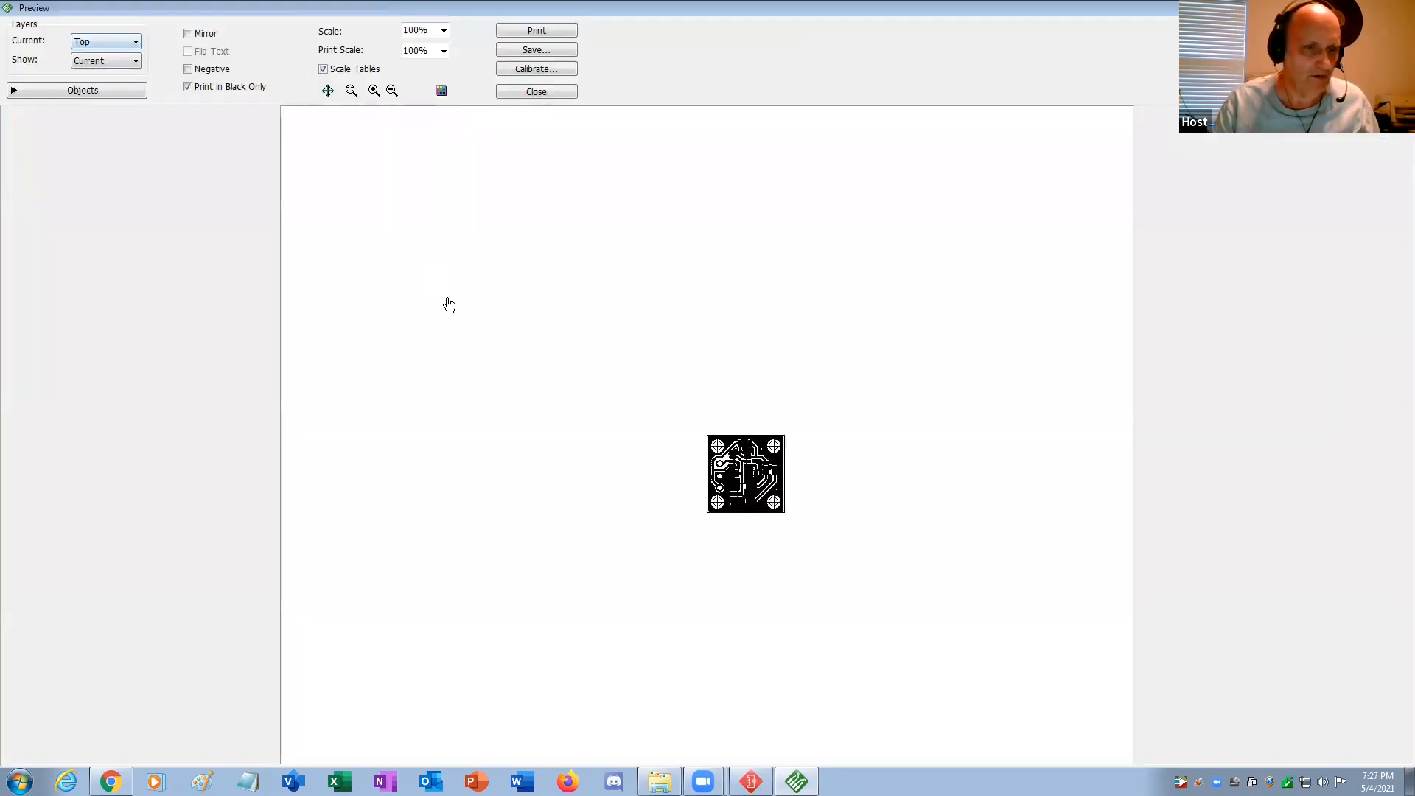
{"action": "left_click", "coordinate": [69, 90]}
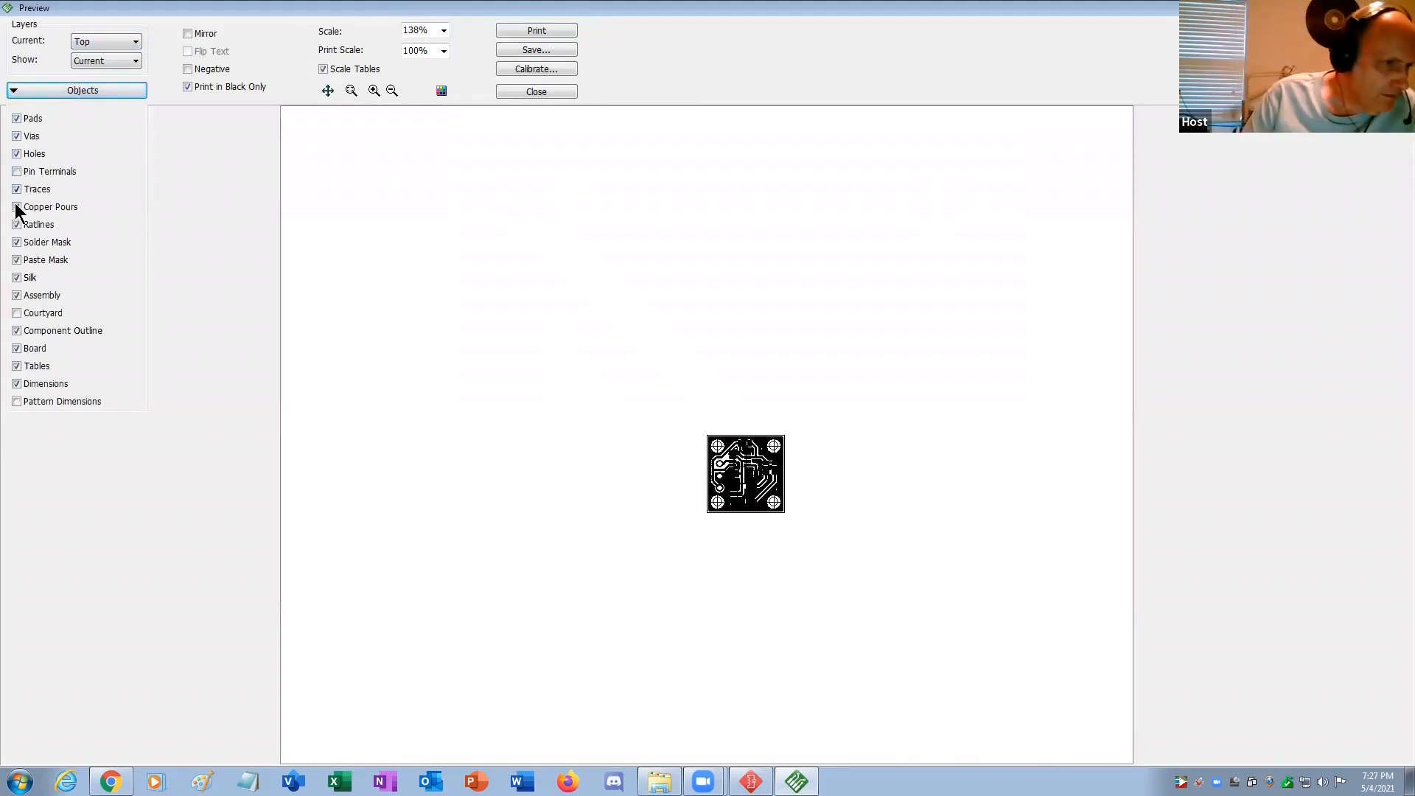
{"action": "left_click", "coordinate": [16, 224]}
{"action": "left_click", "coordinate": [17, 242]}
{"action": "left_click", "coordinate": [16, 259]}
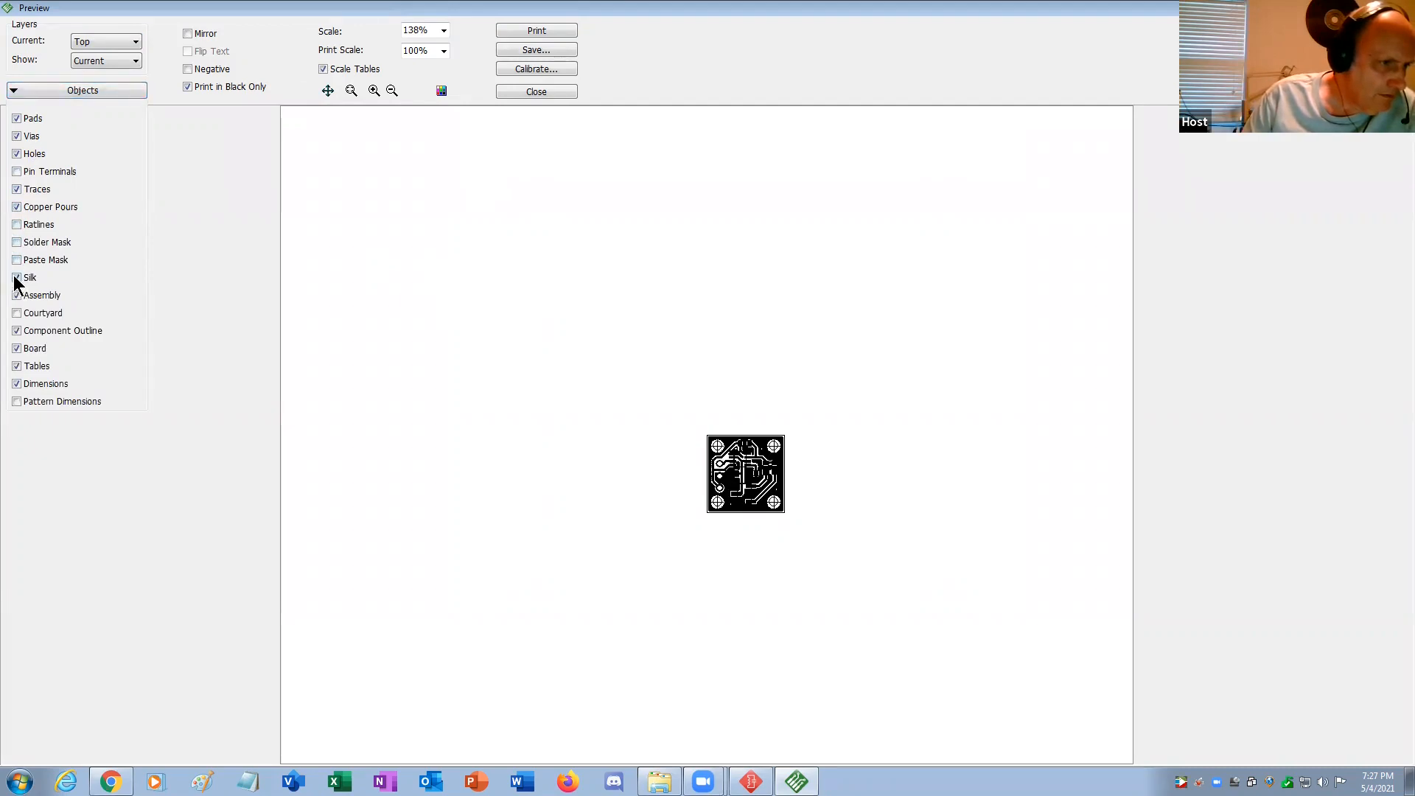
{"action": "left_click", "coordinate": [15, 277]}
{"action": "left_click", "coordinate": [16, 295]}
{"action": "left_click", "coordinate": [16, 331]}
{"action": "left_click", "coordinate": [18, 366]}
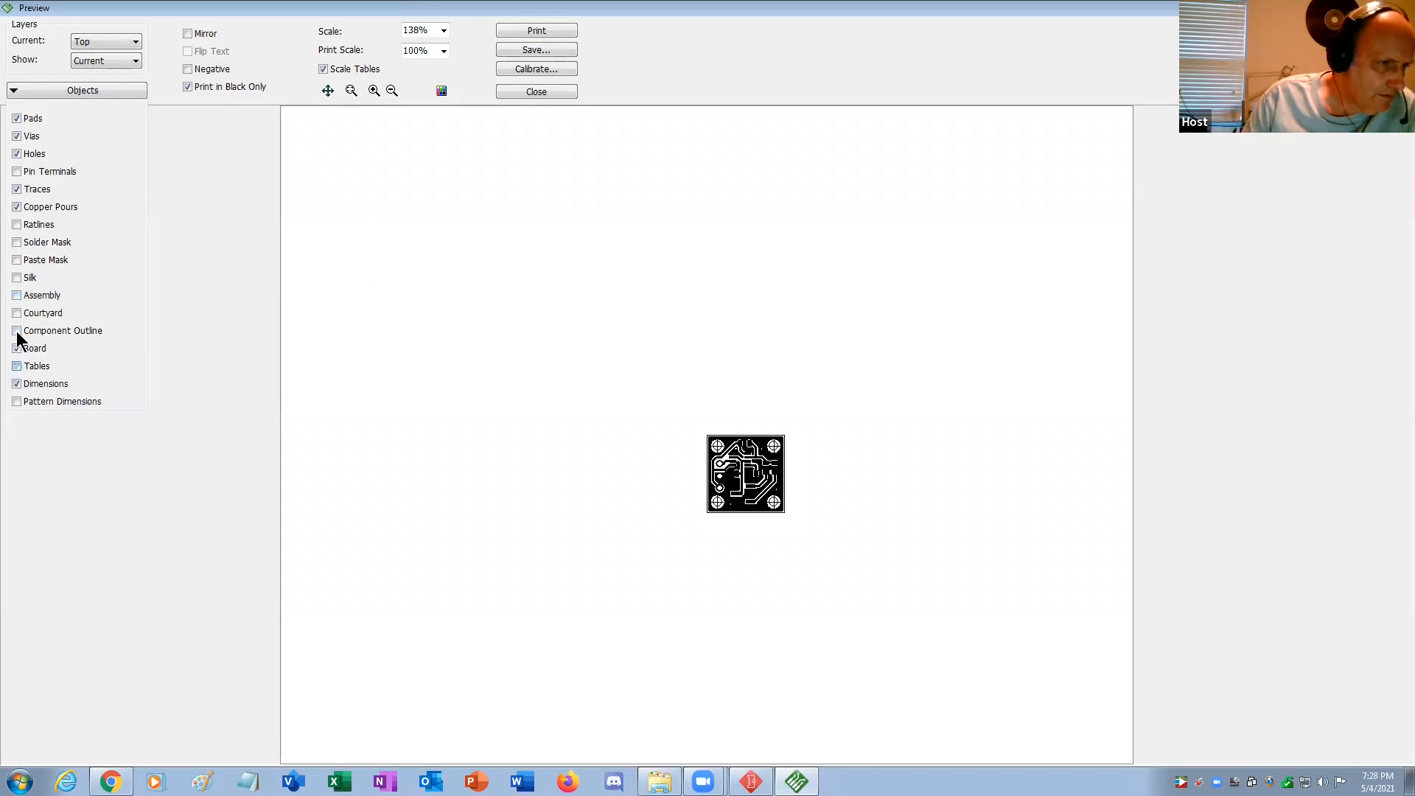
{"action": "left_click", "coordinate": [17, 384]}
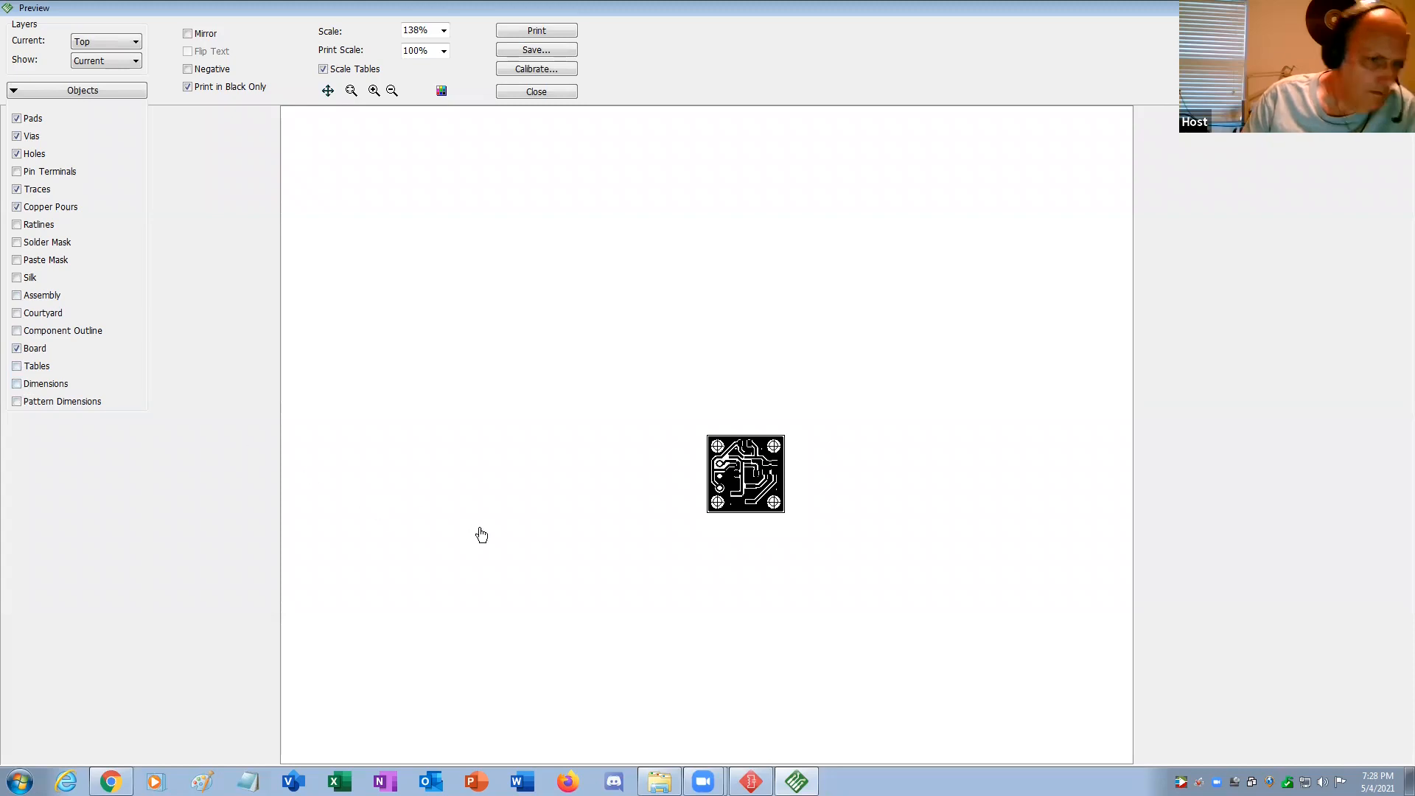
Enlarge the top copper artwork in the print preview to examine it, and return to the layout.
{"action": "scroll", "coordinate": [853, 599], "scroll_direction": "down", "scroll_amount": 1}
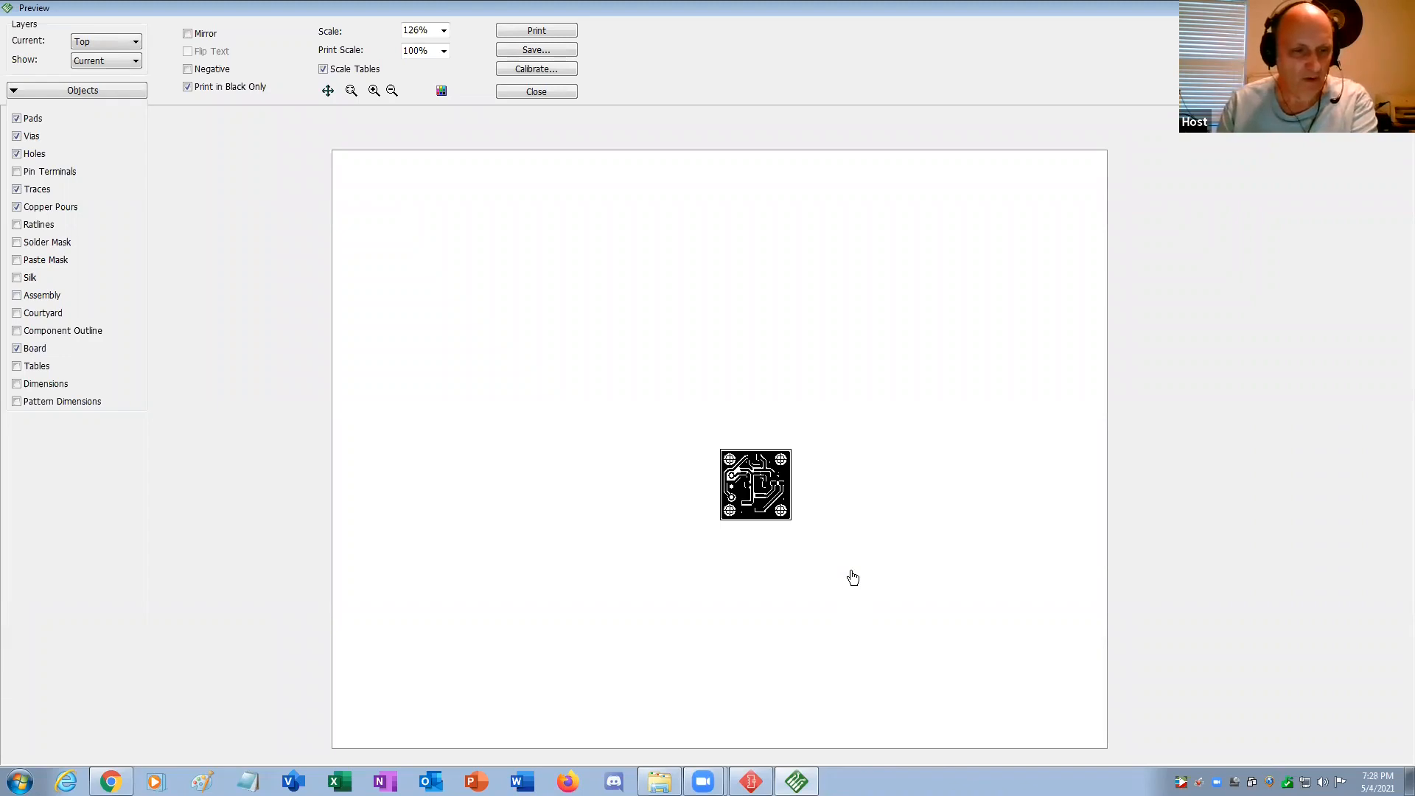
{"action": "scroll", "coordinate": [853, 578], "scroll_direction": "up", "scroll_amount": 14}
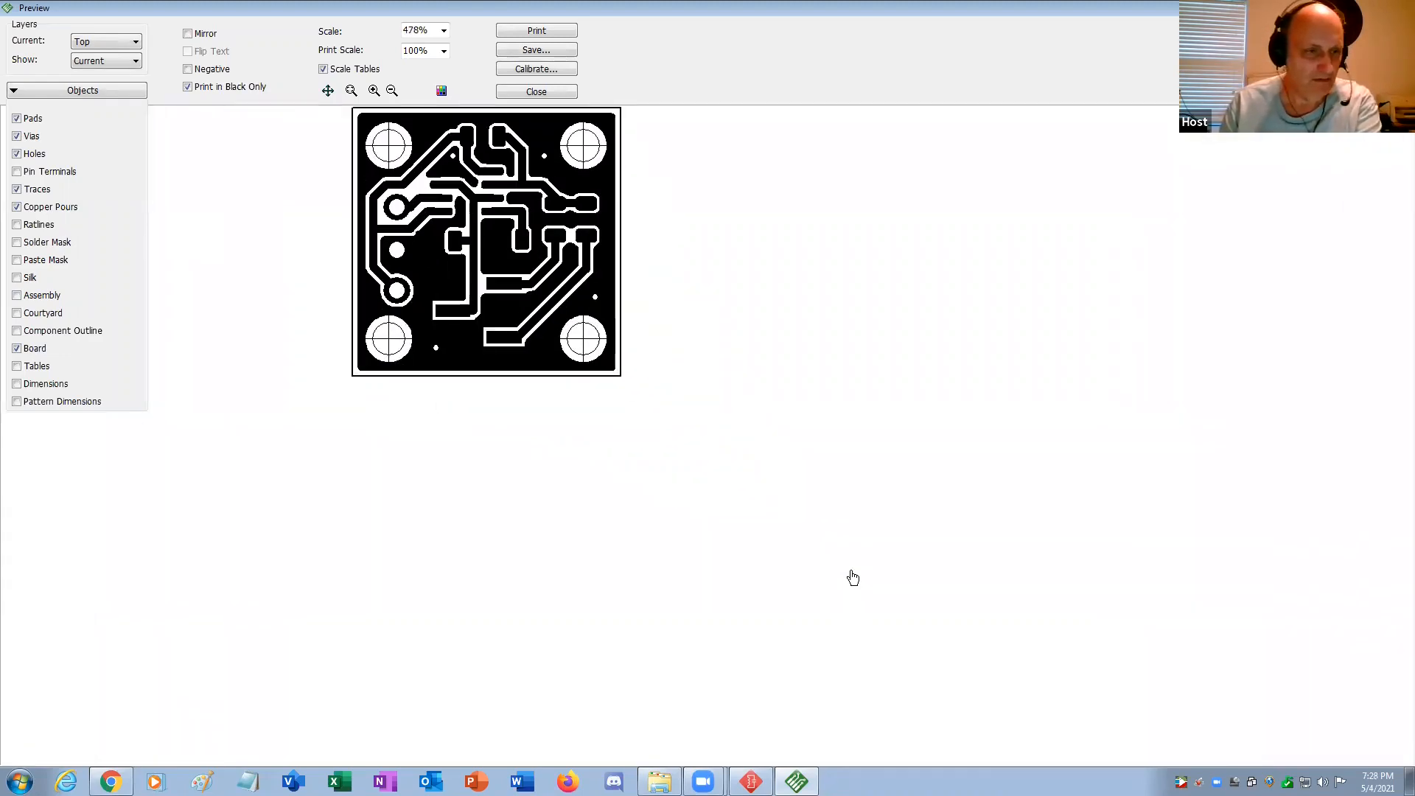
{"action": "left_click_drag", "start_coordinate": [900, 180], "coordinate": [1162, 310]}
{"action": "scroll", "coordinate": [1163, 309], "scroll_direction": "up", "scroll_amount": 4}
{"action": "left_click_drag", "start_coordinate": [942, 307], "coordinate": [1092, 301]}
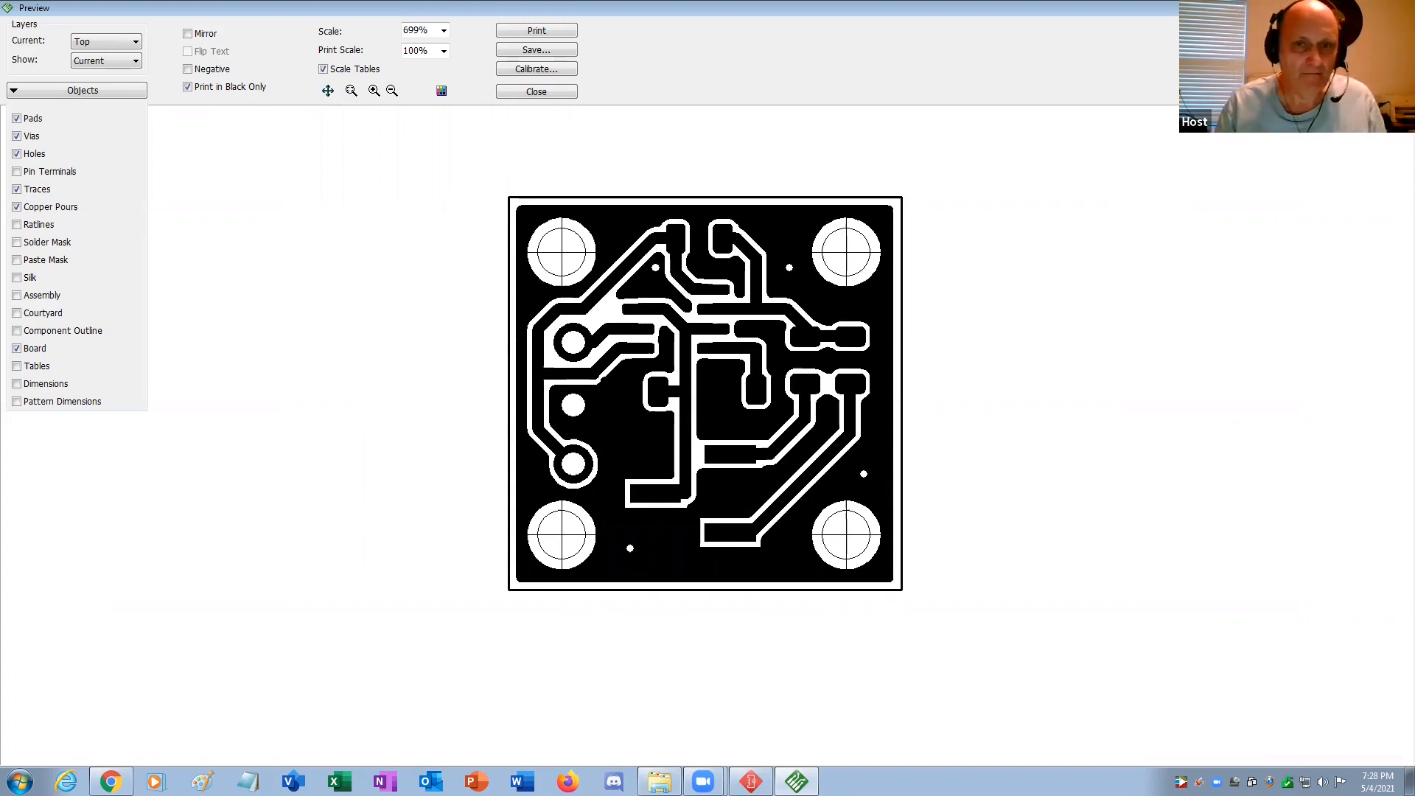
{"action": "key", "text": "Escape"}
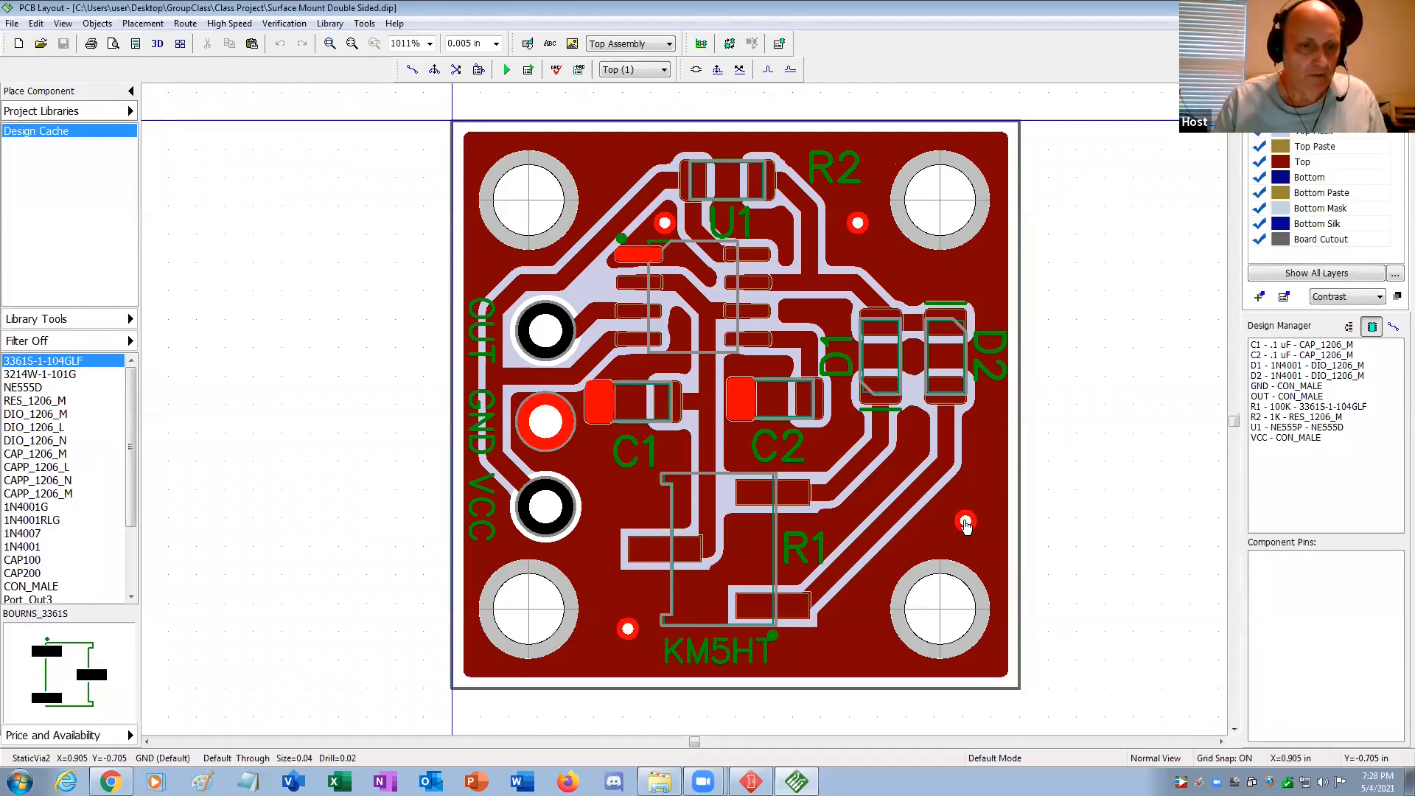
Inspect the GND via near the board's edge, view the Bottom (2) layer's copper, and return to the Top (1) layer.
{"action": "mouse_move", "coordinate": [966, 525]}
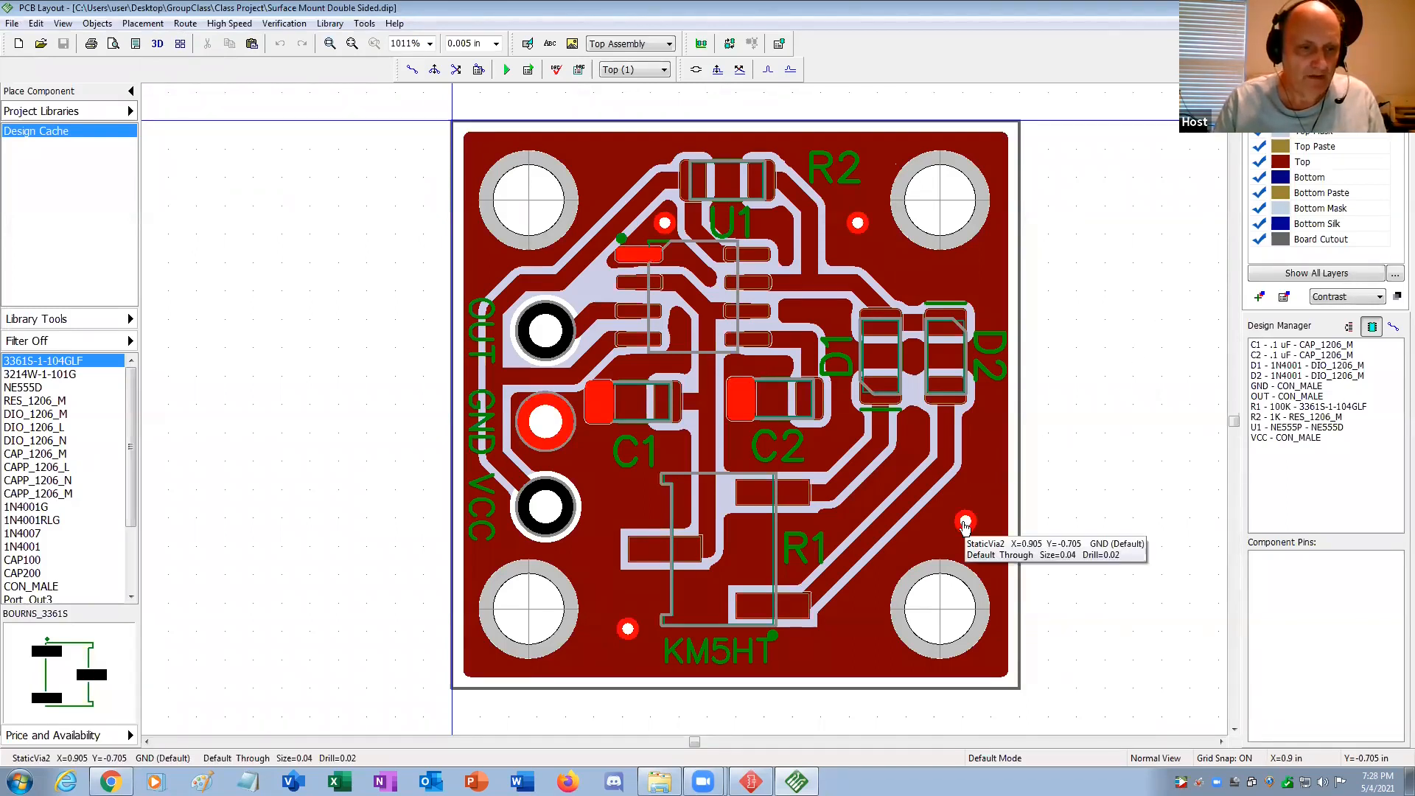
{"action": "left_click", "coordinate": [647, 70]}
{"action": "left_click", "coordinate": [623, 95]}
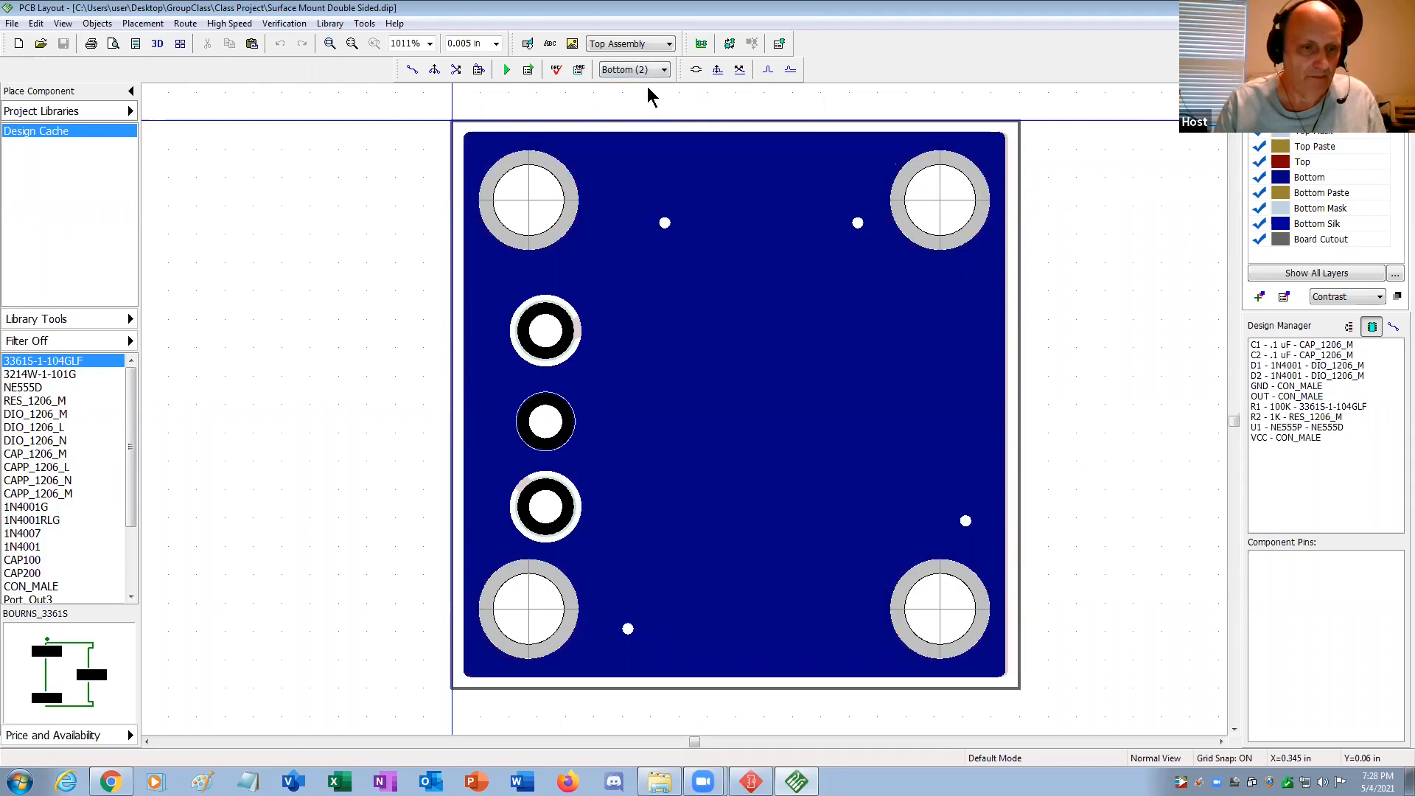
{"action": "left_click", "coordinate": [663, 70]}
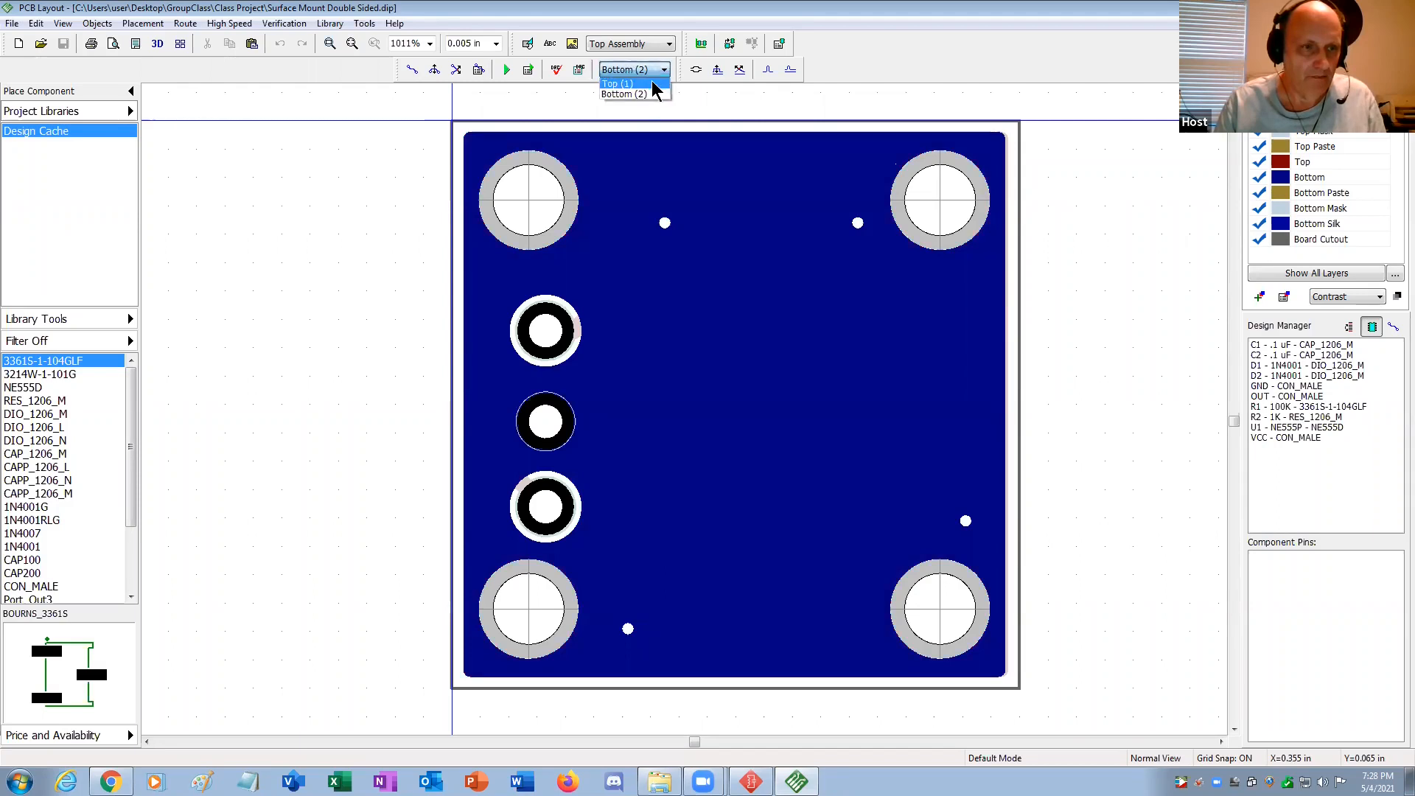
{"action": "left_click", "coordinate": [618, 84]}
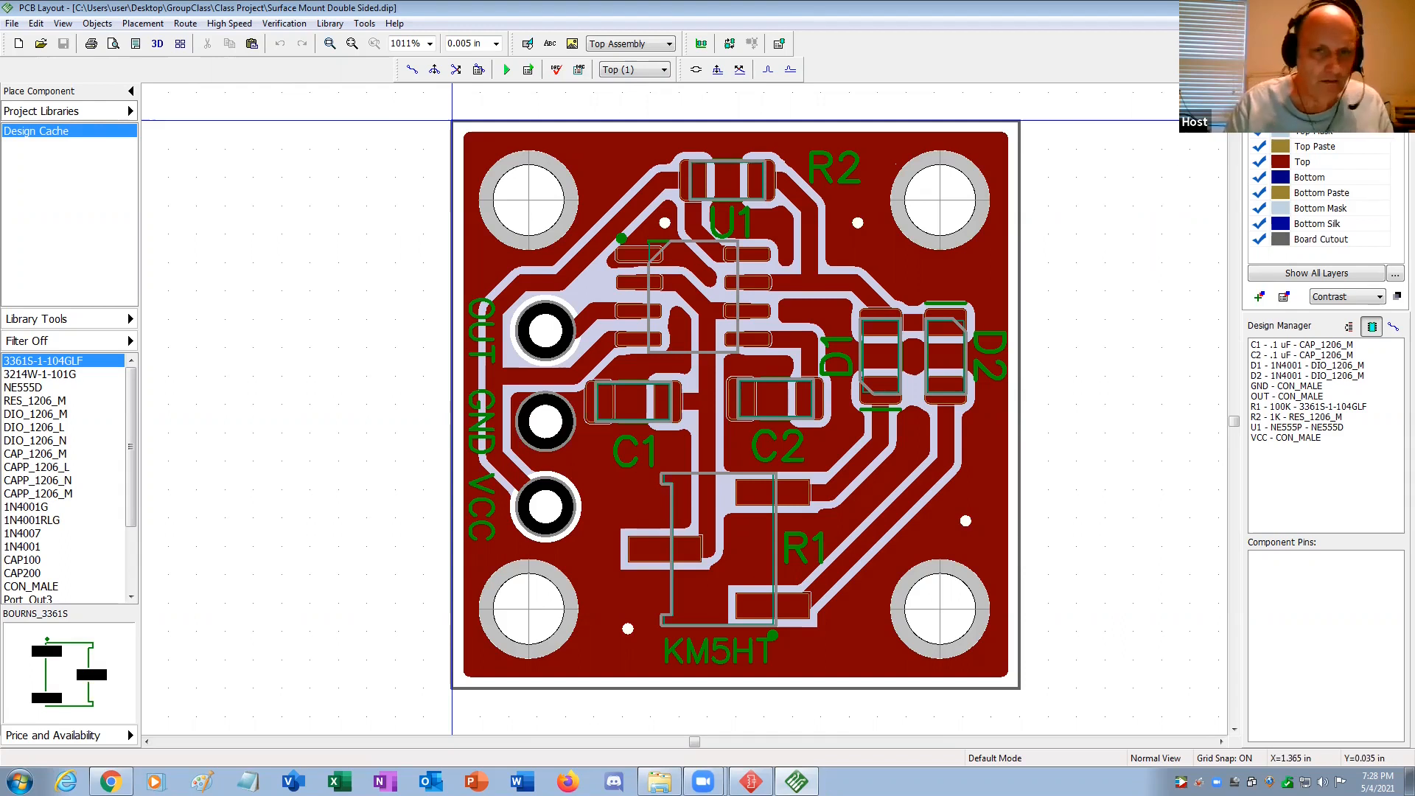
Close the double-sided surface mount board and open Single Sided.dip.
{"action": "left_click", "coordinate": [1398, 7]}
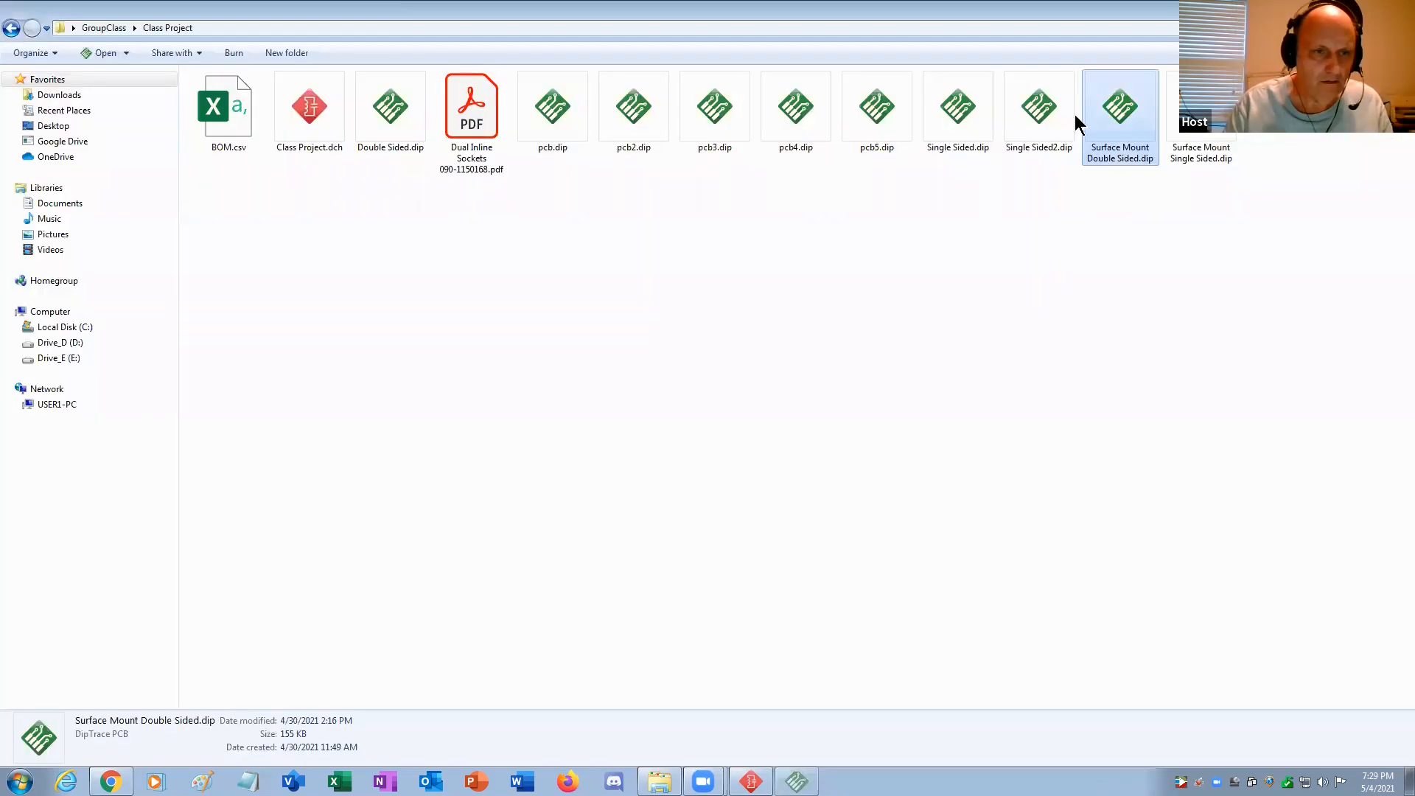
{"action": "double_click", "coordinate": [954, 125]}
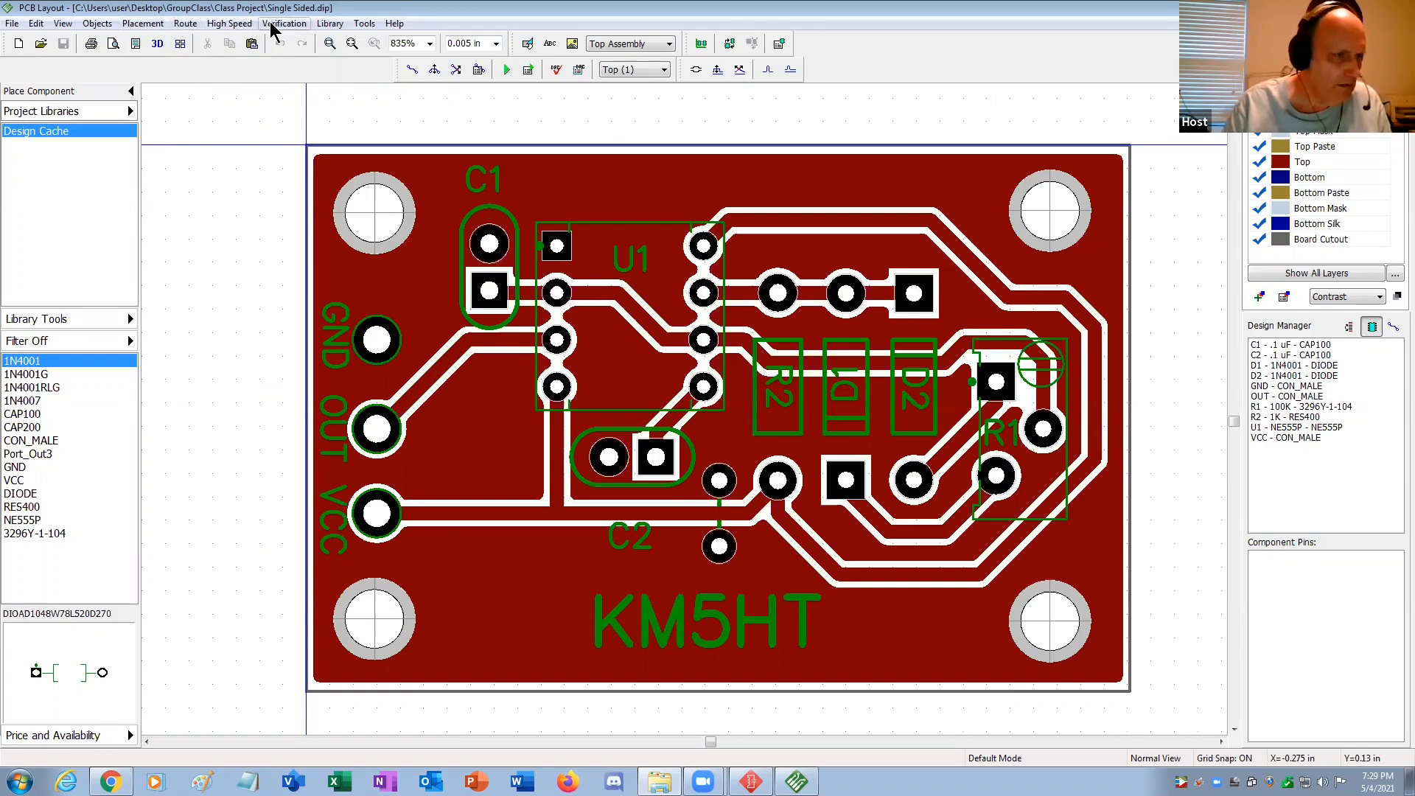
Set the bottom layer's priority direction to Off in the autorouter setup and apply it.
{"action": "left_click", "coordinate": [185, 22]}
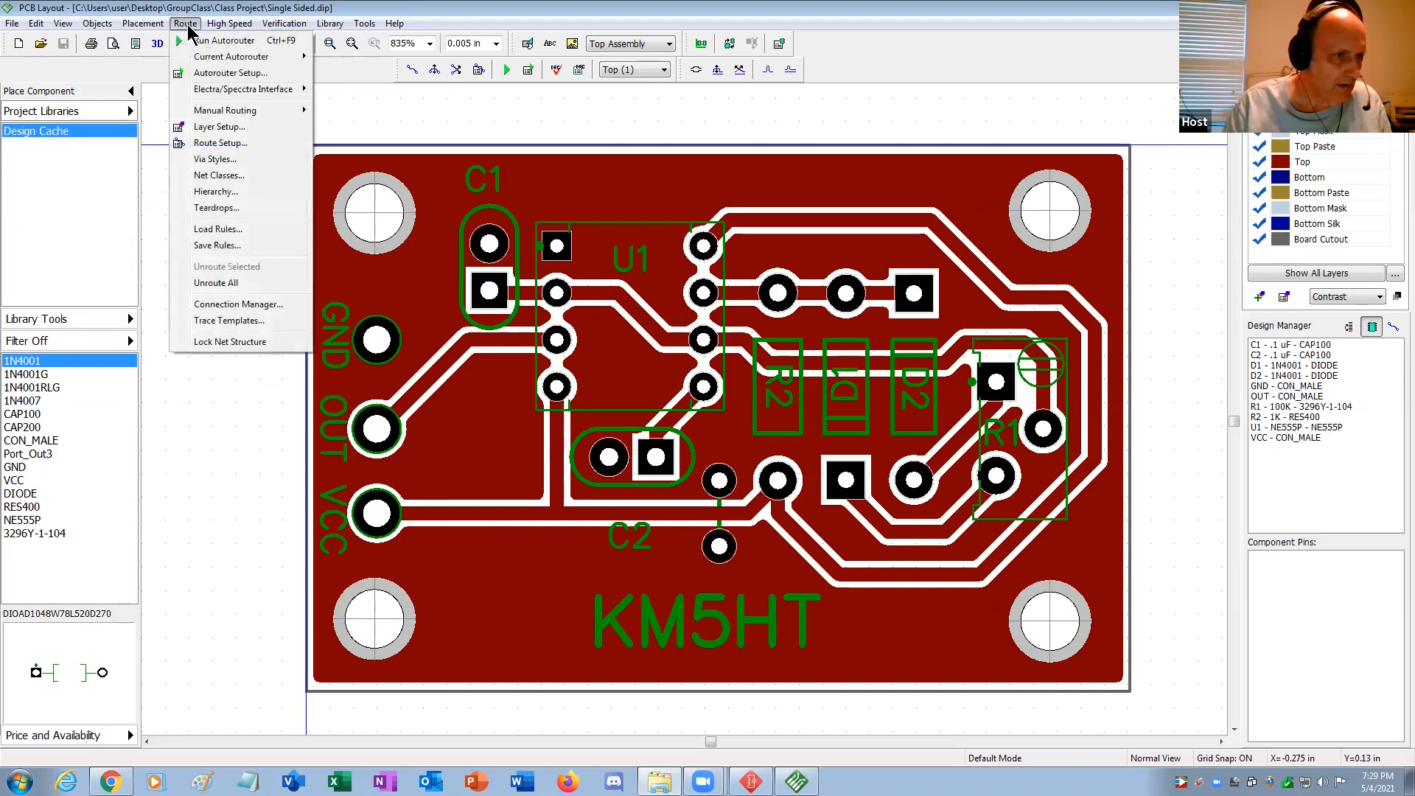
{"action": "left_click", "coordinate": [215, 73]}
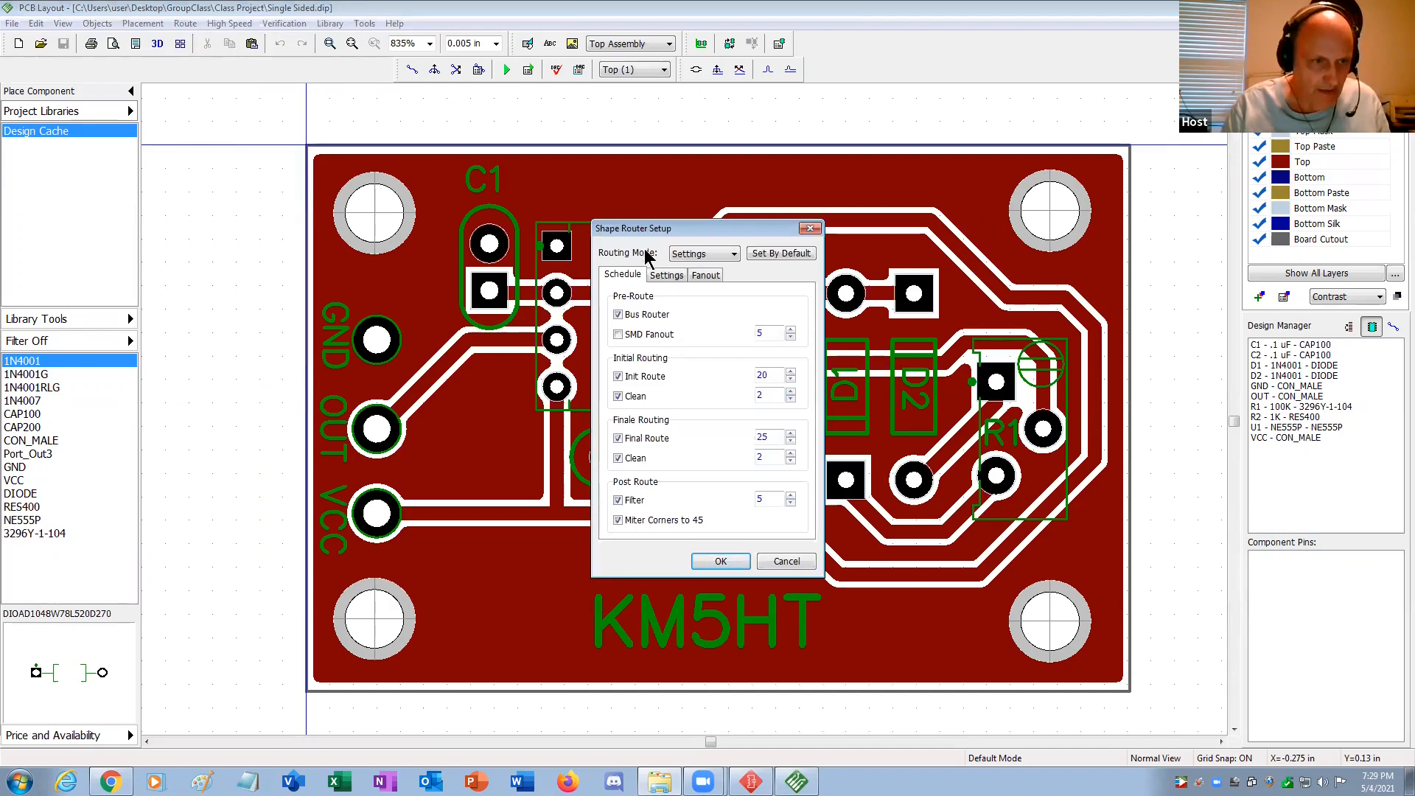
{"action": "left_click", "coordinate": [667, 276]}
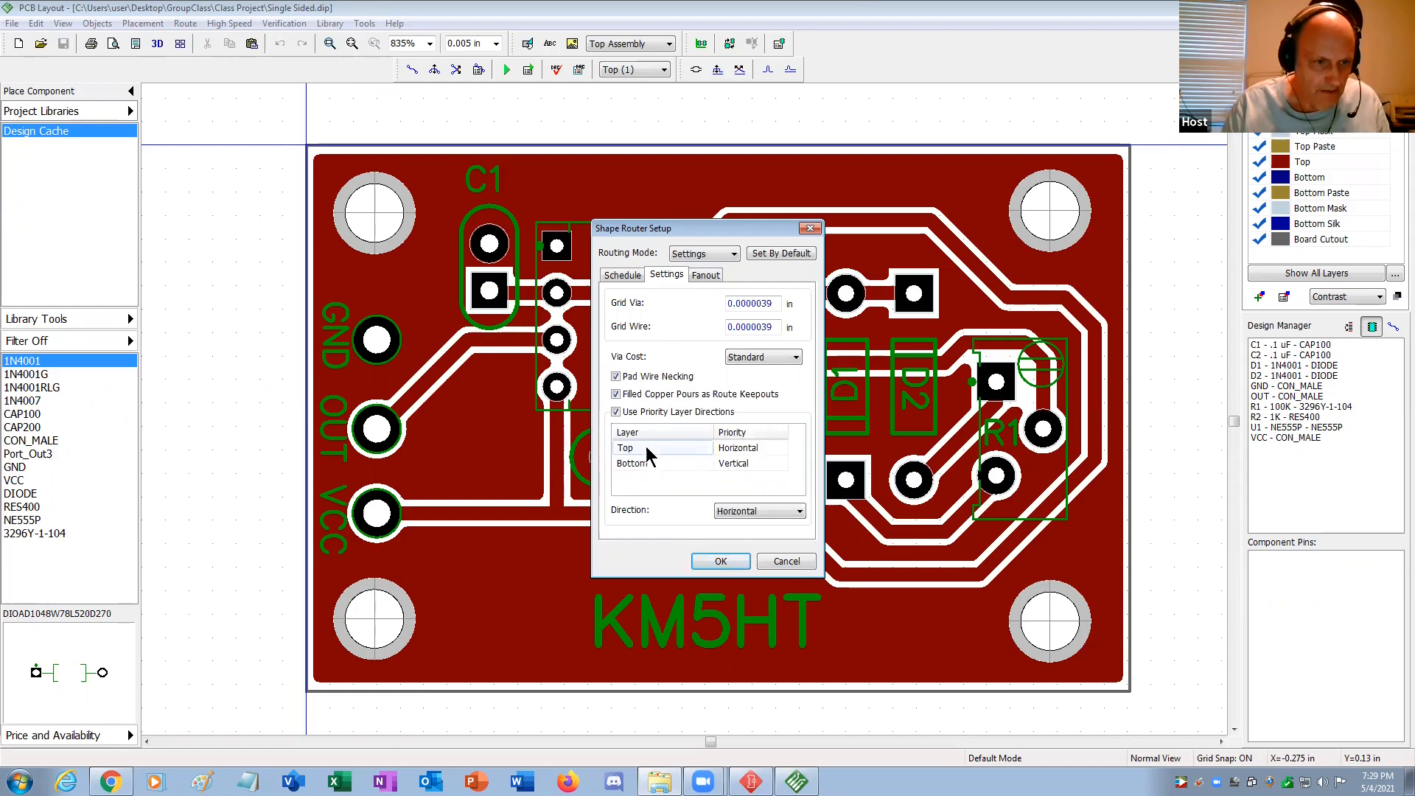
{"action": "left_click", "coordinate": [642, 465]}
{"action": "left_click", "coordinate": [764, 464]}
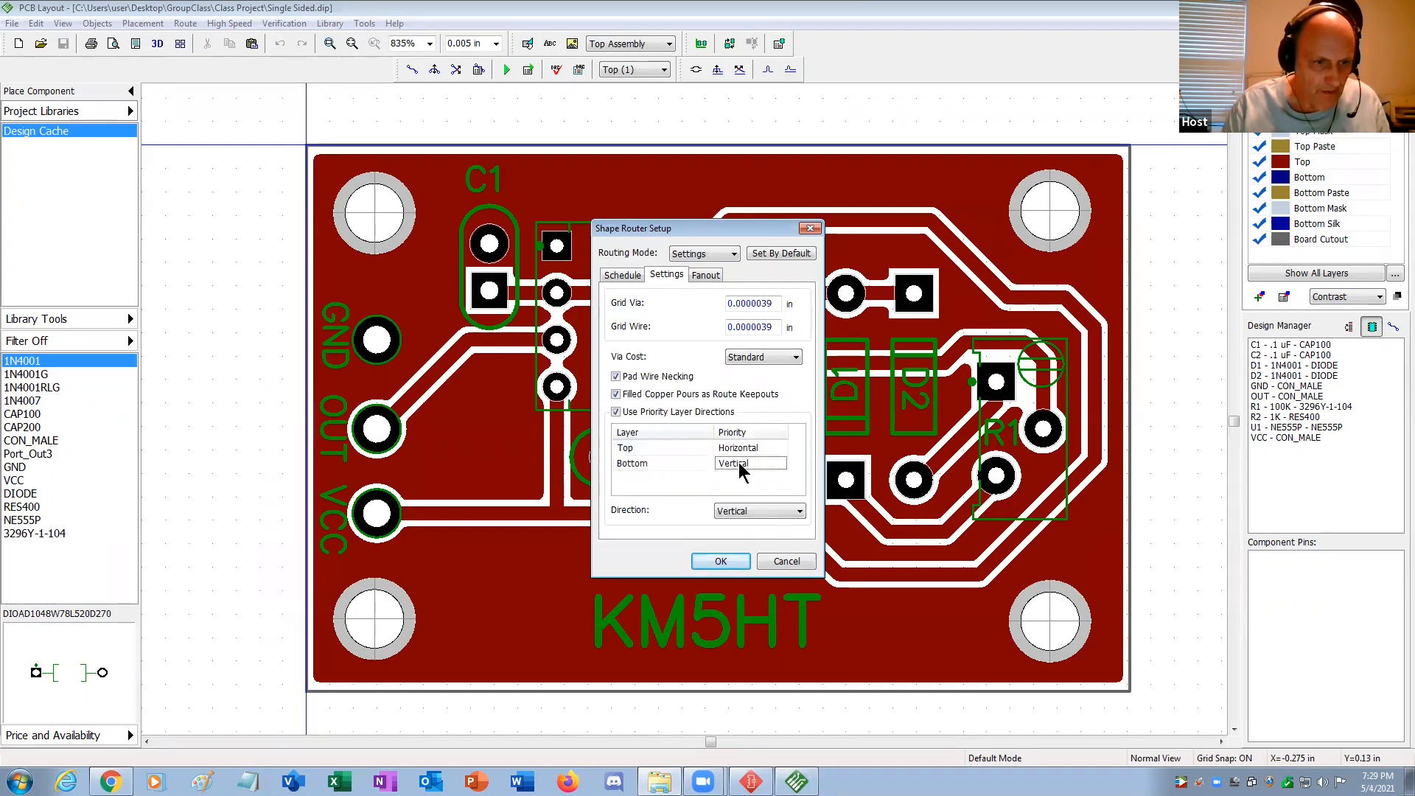
{"action": "left_click", "coordinate": [746, 511]}
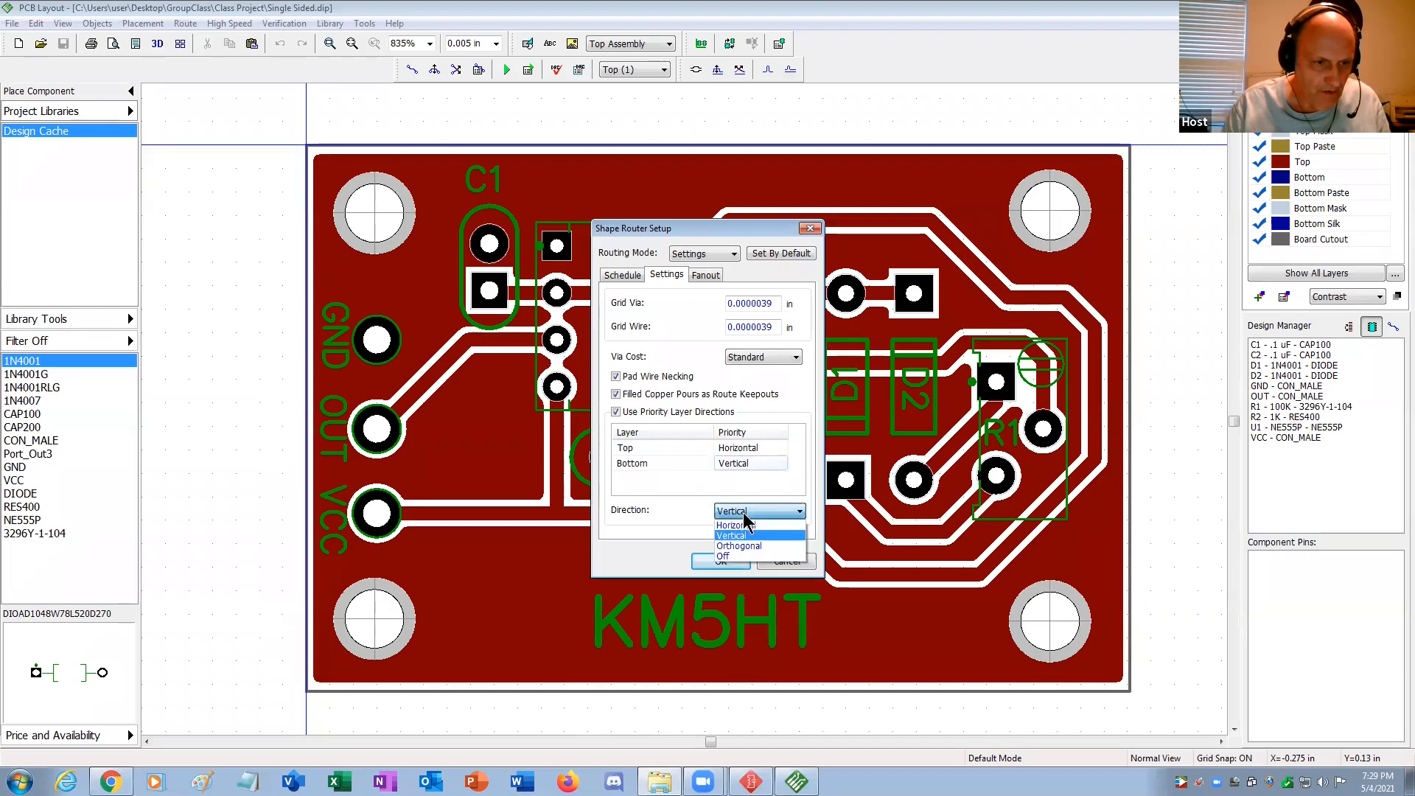
{"action": "left_click", "coordinate": [735, 554]}
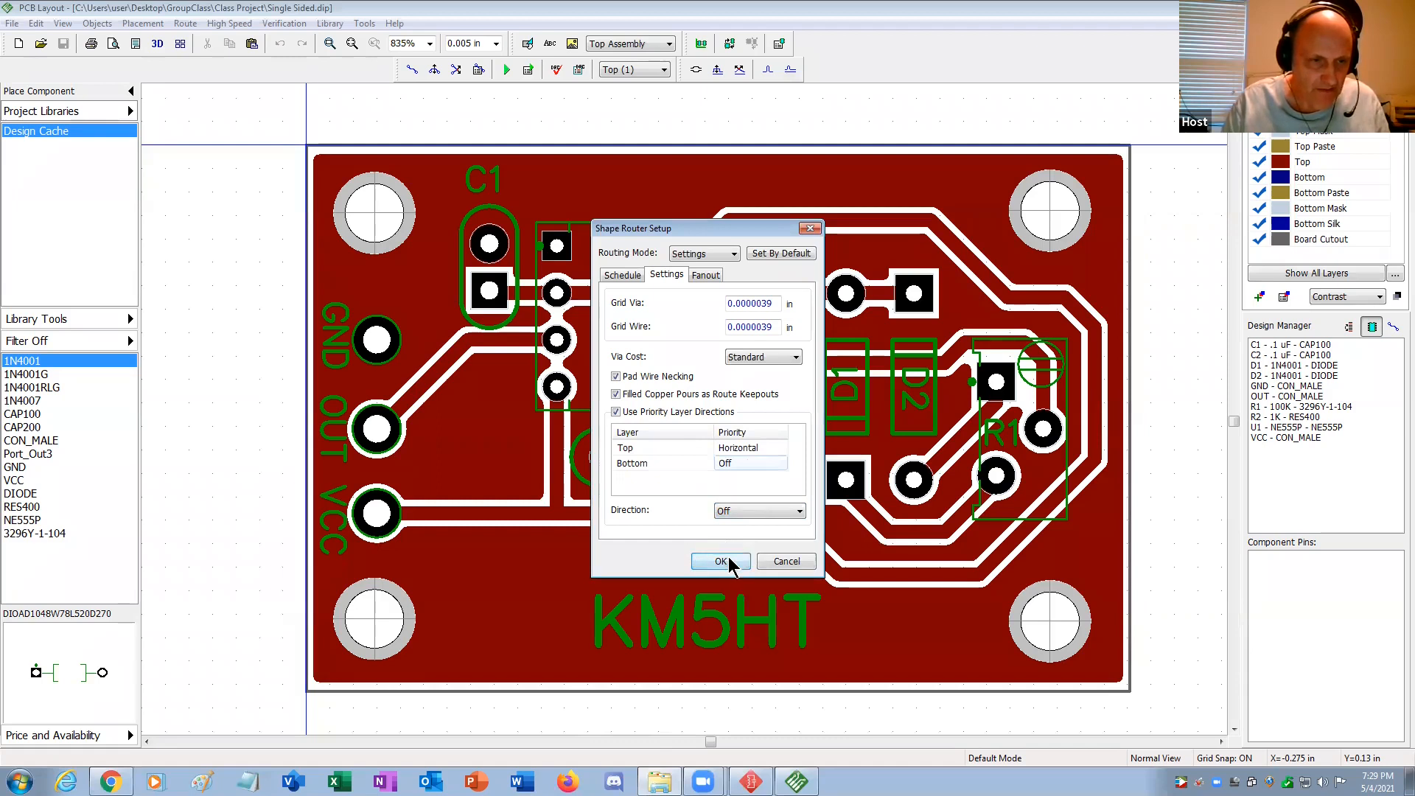
{"action": "left_click", "coordinate": [721, 562]}
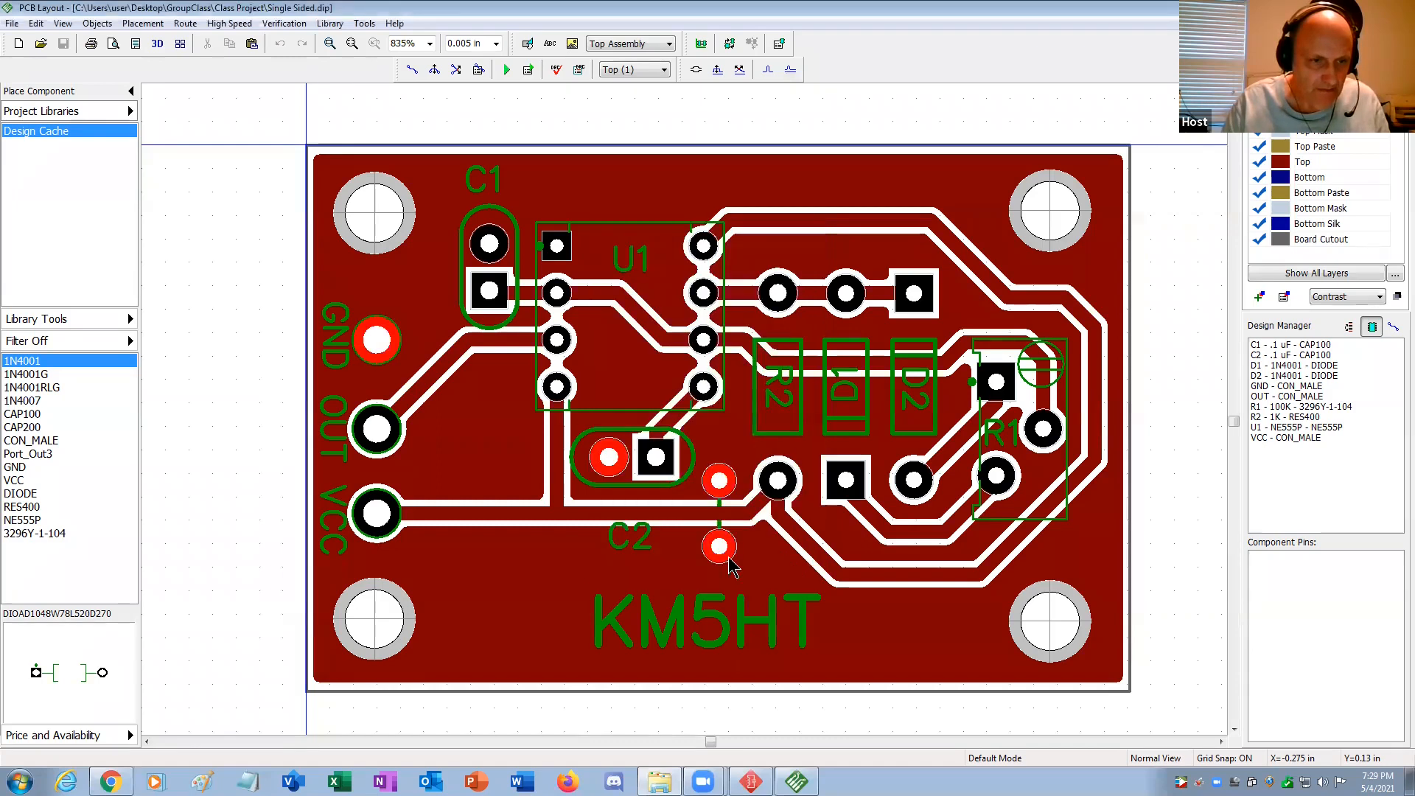
View the Bottom (2) layer of the single-sided through-hole board and return to the Top (1) layer.
{"action": "left_click", "coordinate": [605, 70]}
{"action": "left_click", "coordinate": [619, 93]}
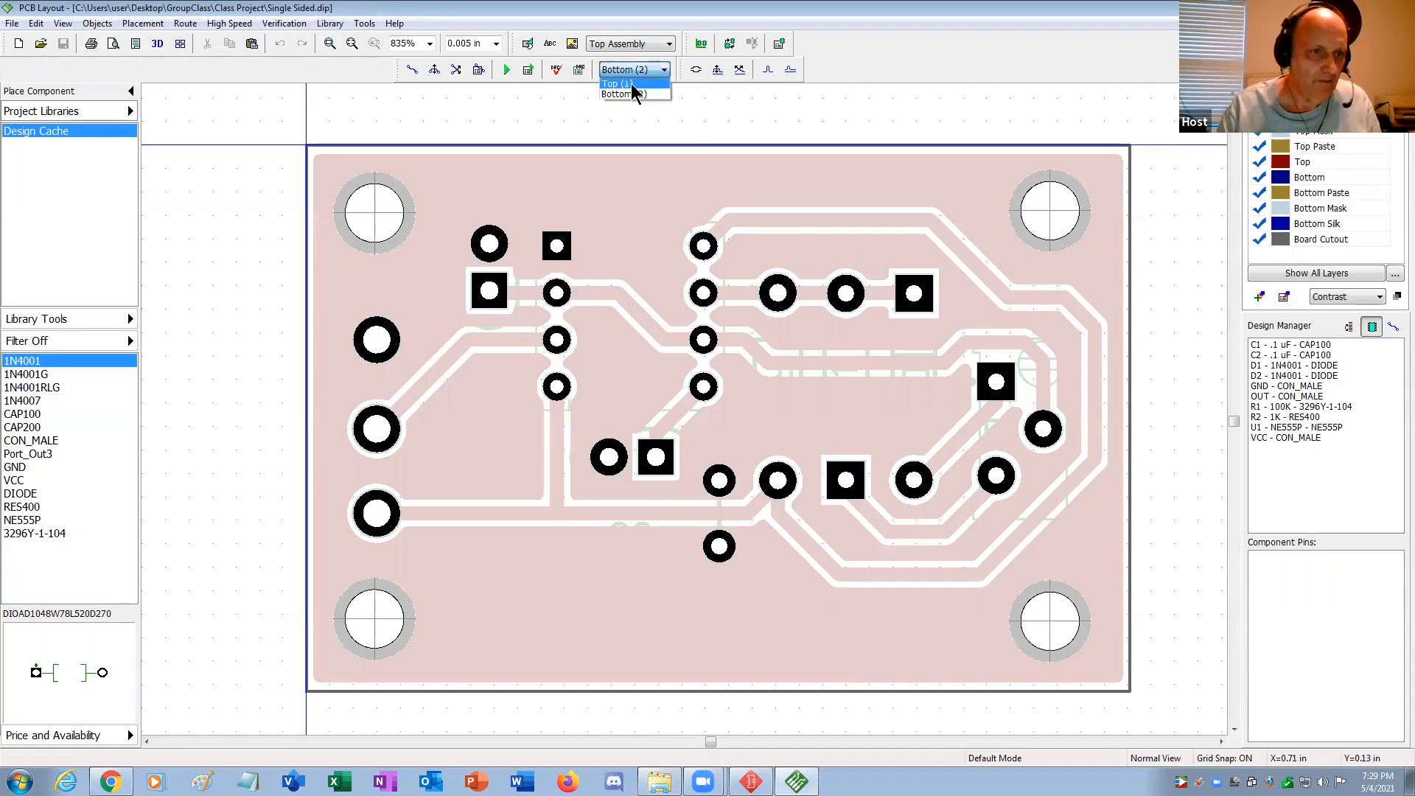
{"action": "left_click", "coordinate": [626, 83]}
Set the state of the top GND copper pour to Unpoured in its properties.
{"action": "left_click", "coordinate": [315, 310]}
{"action": "right_click", "coordinate": [316, 298]}
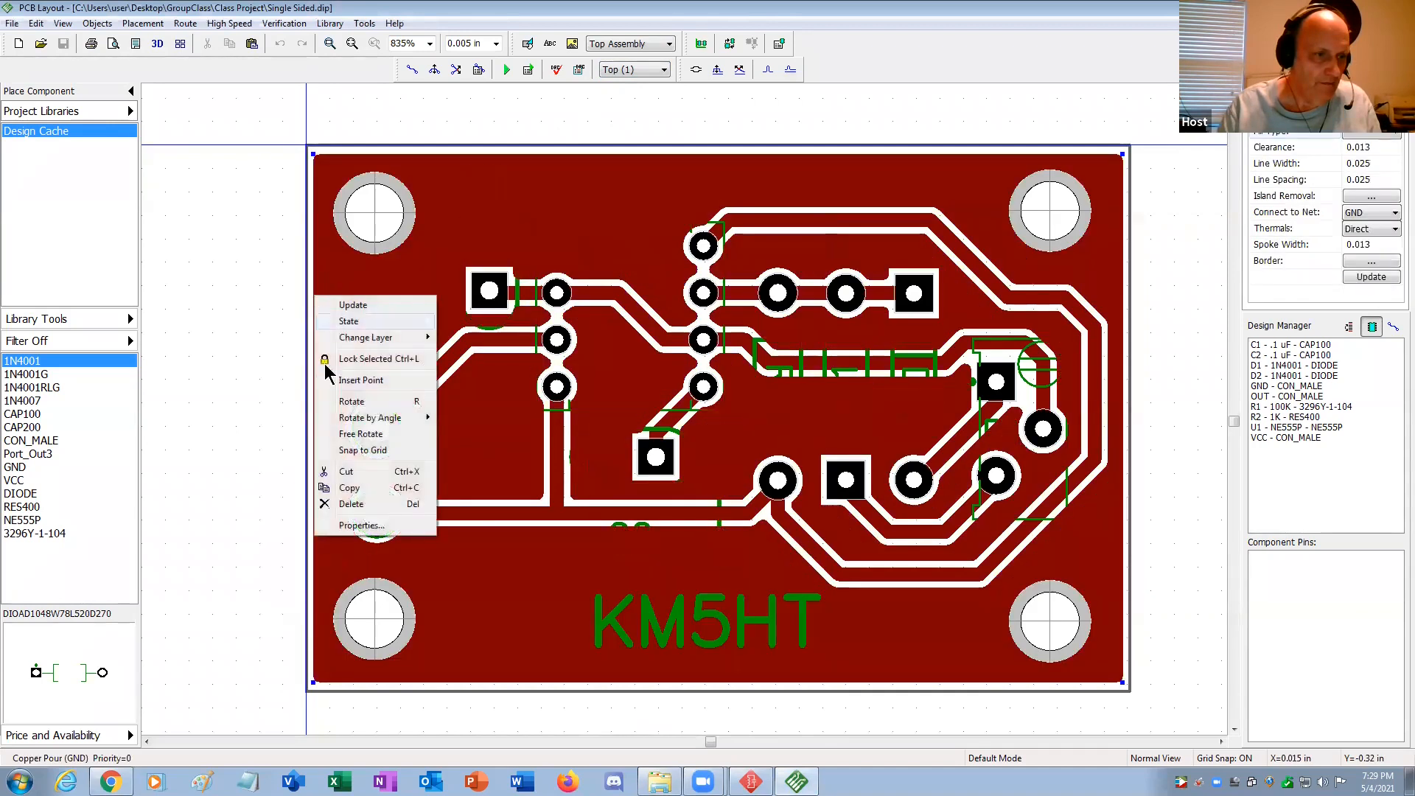
{"action": "left_click", "coordinate": [358, 525]}
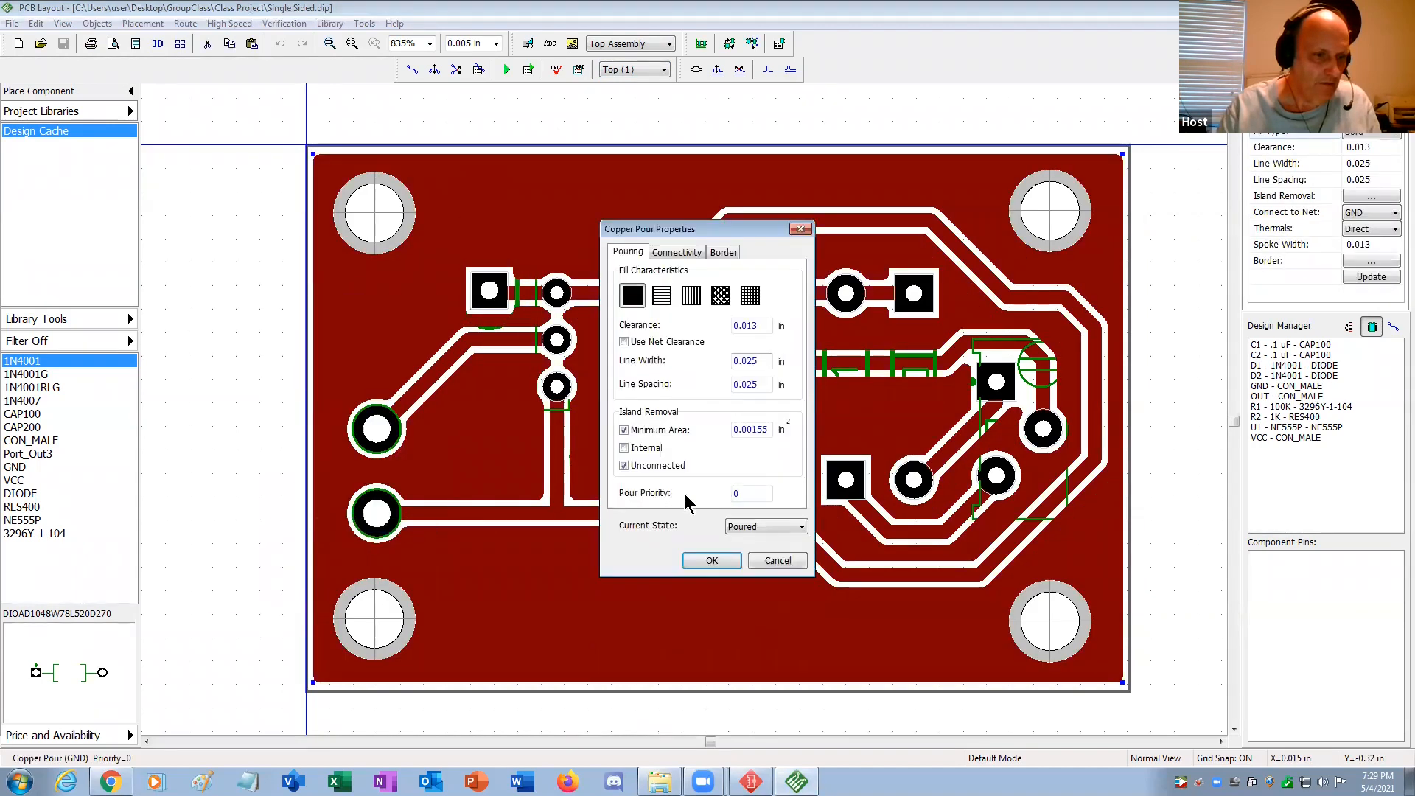
{"action": "left_click", "coordinate": [752, 529]}
{"action": "left_click", "coordinate": [748, 557]}
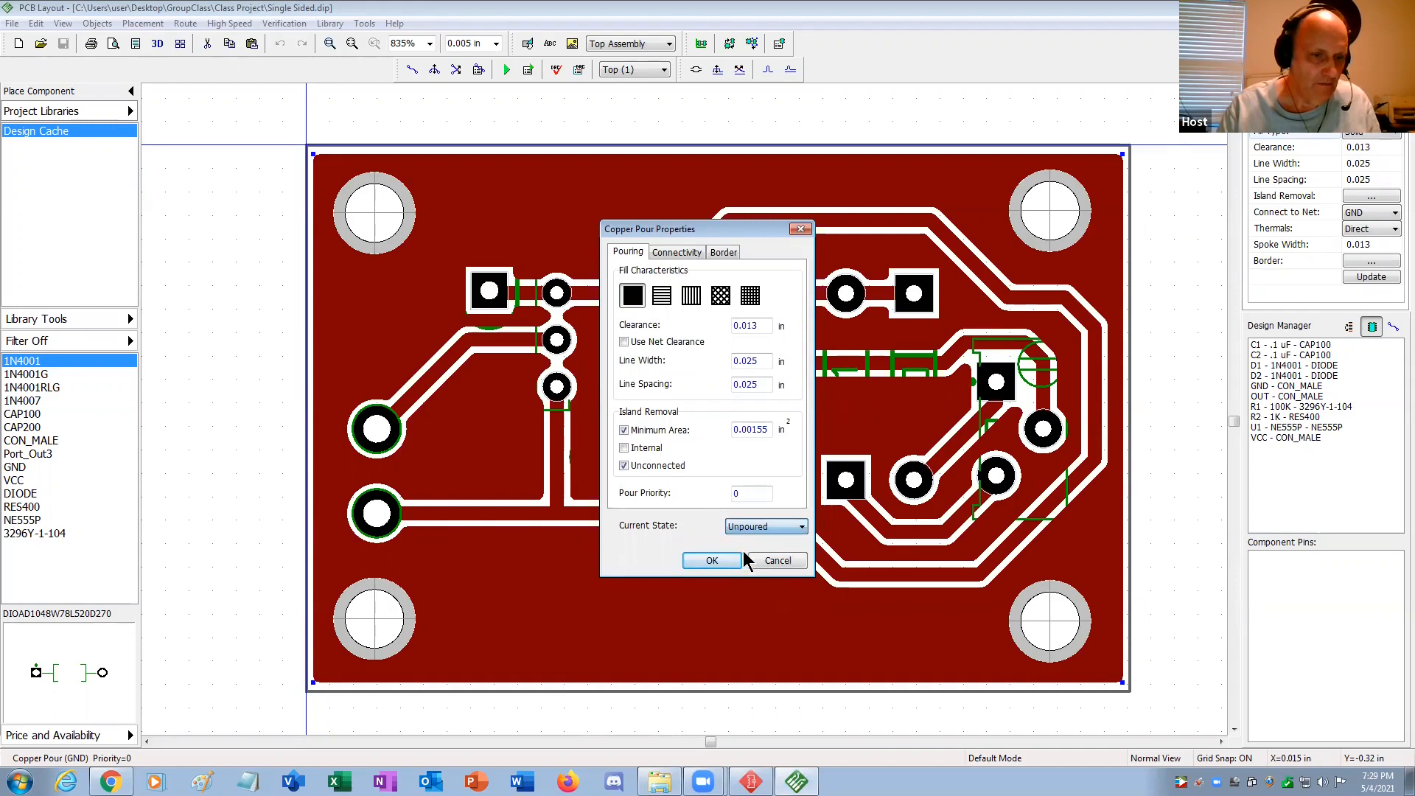
{"action": "left_click", "coordinate": [719, 562]}
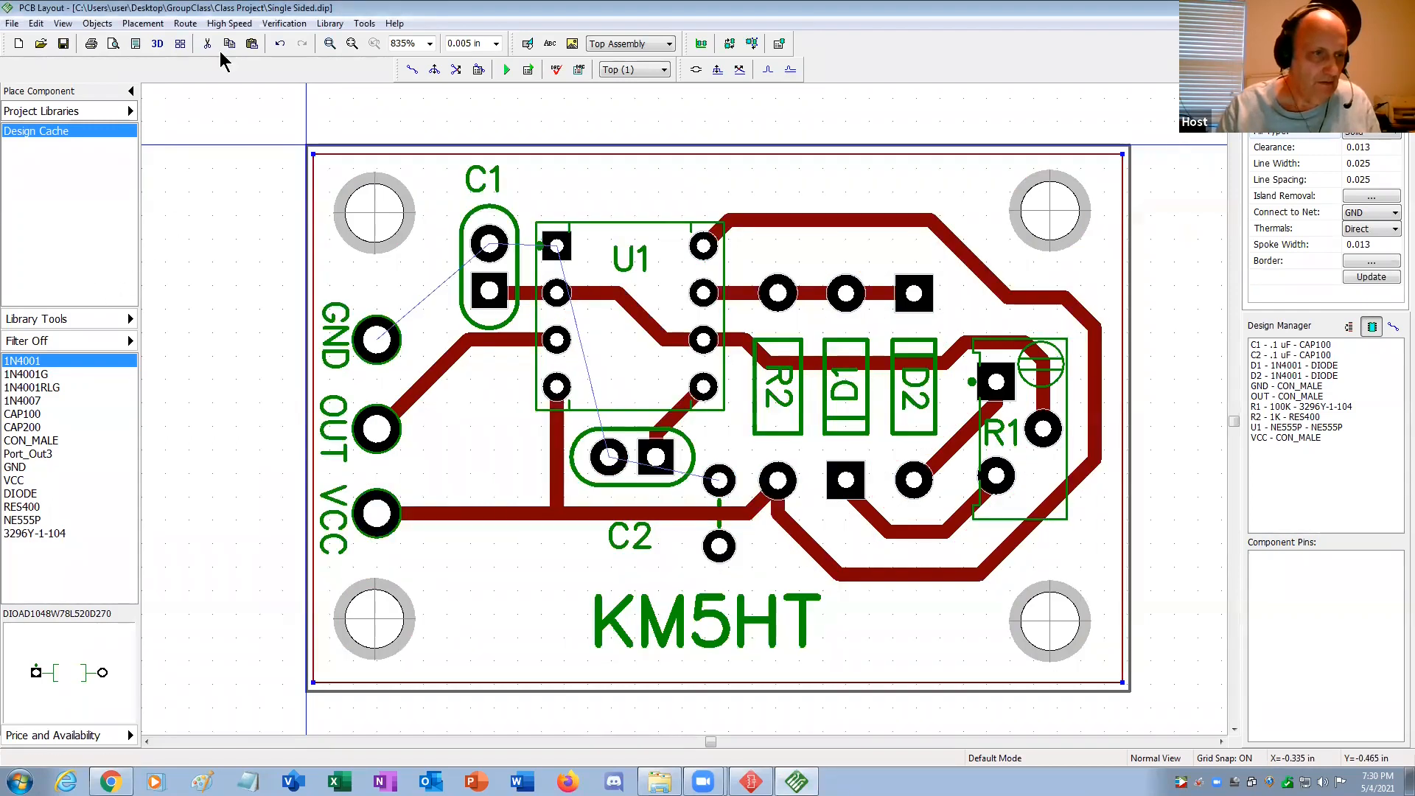
Run the autorouter on the single-sided board and update all copper pours.
{"action": "left_click", "coordinate": [185, 23]}
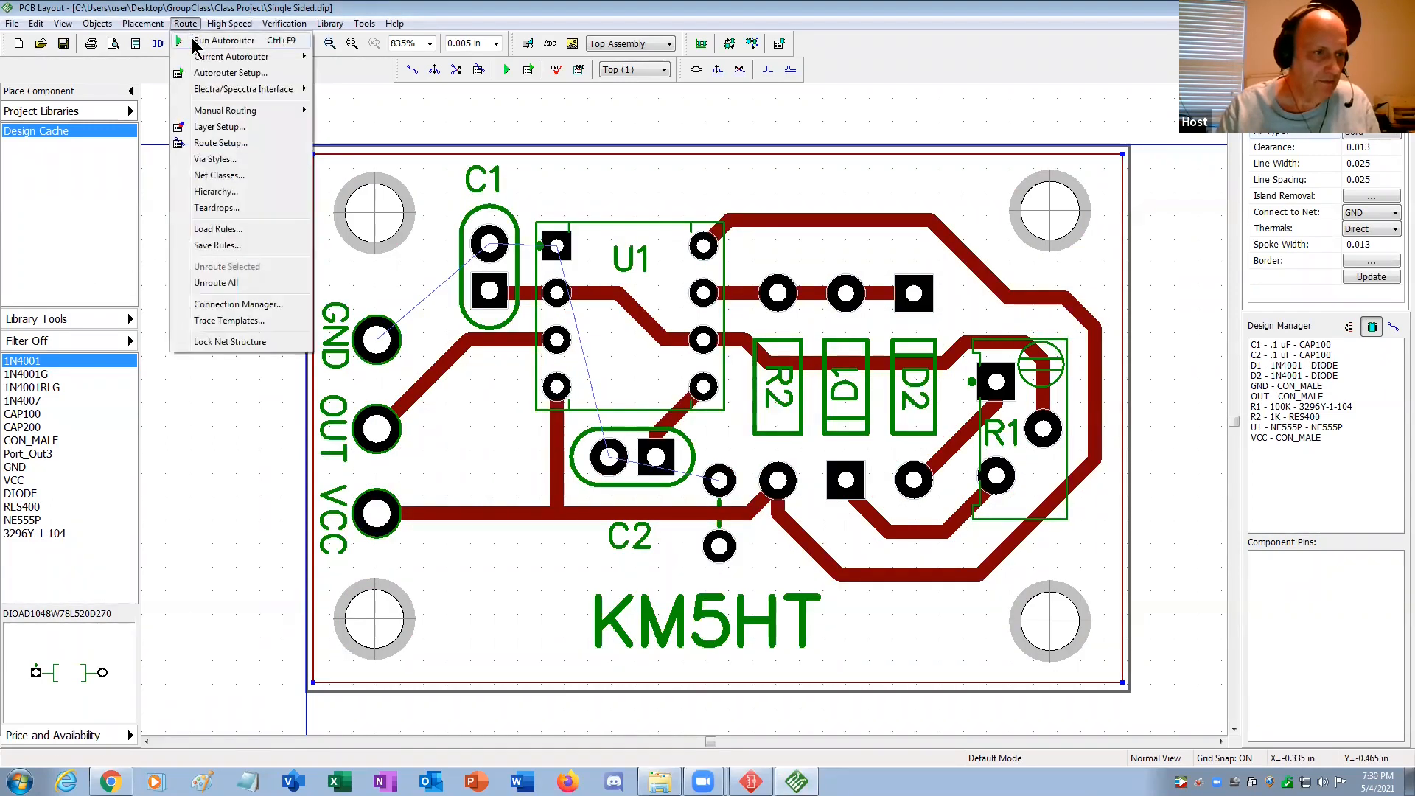
{"action": "left_click", "coordinate": [194, 40]}
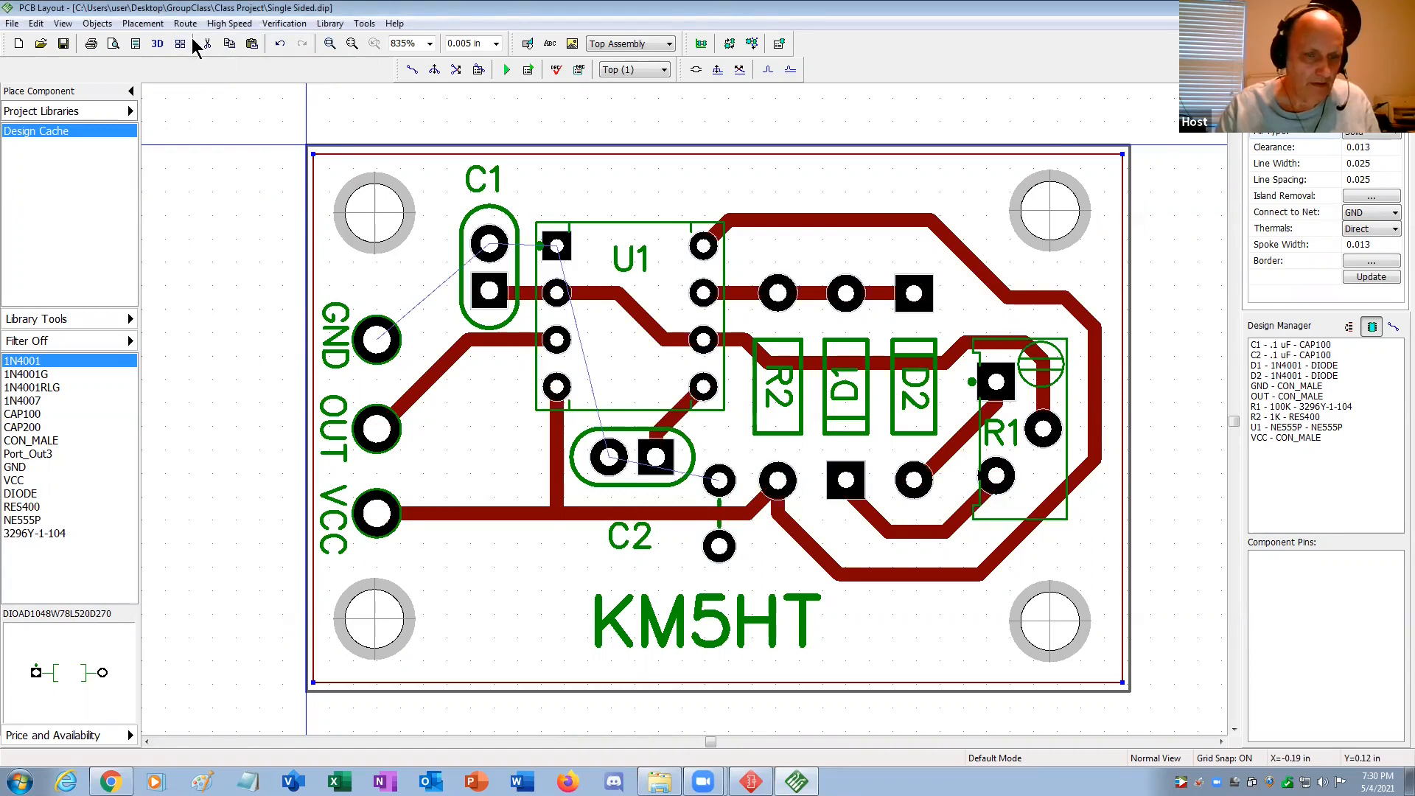
{"action": "left_click", "coordinate": [109, 24]}
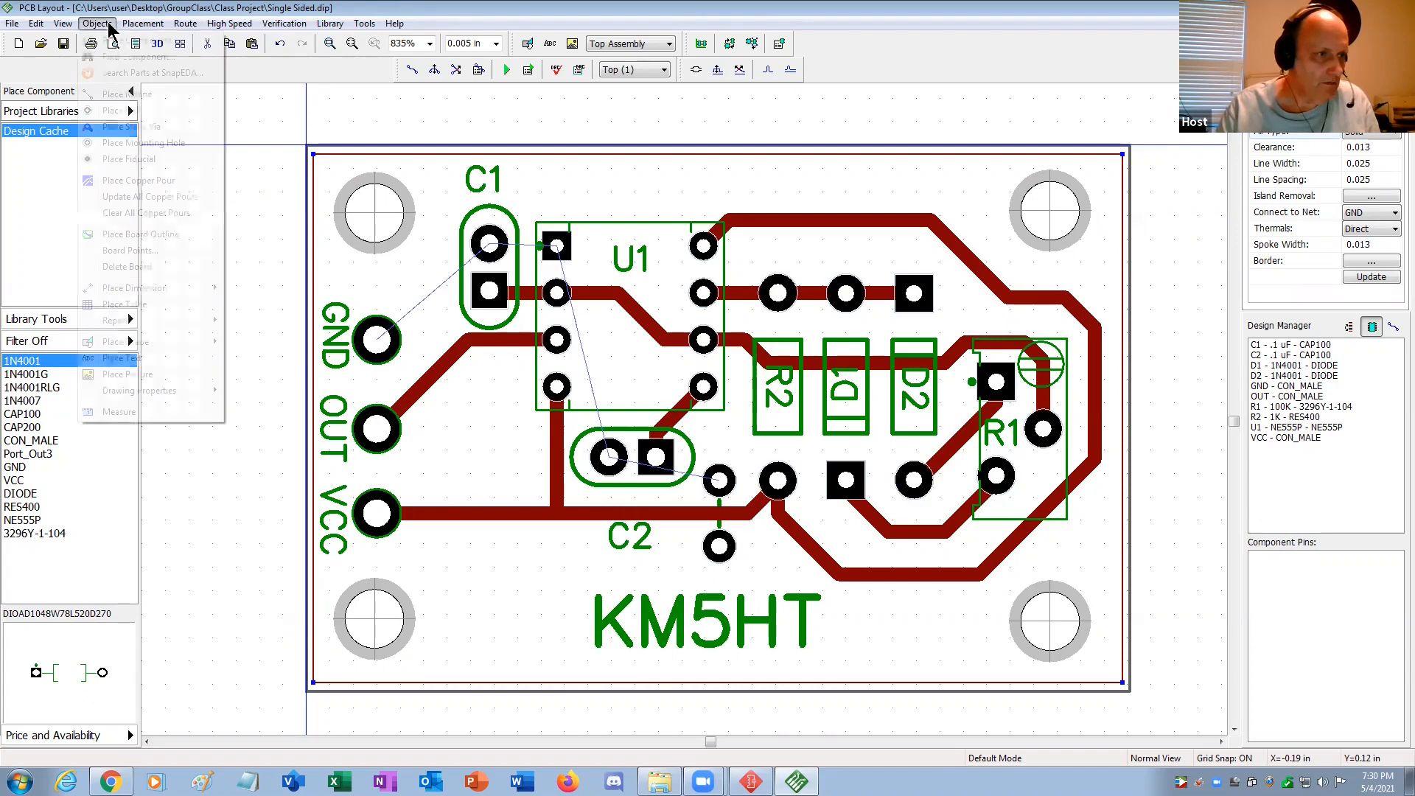
{"action": "left_click", "coordinate": [133, 197]}
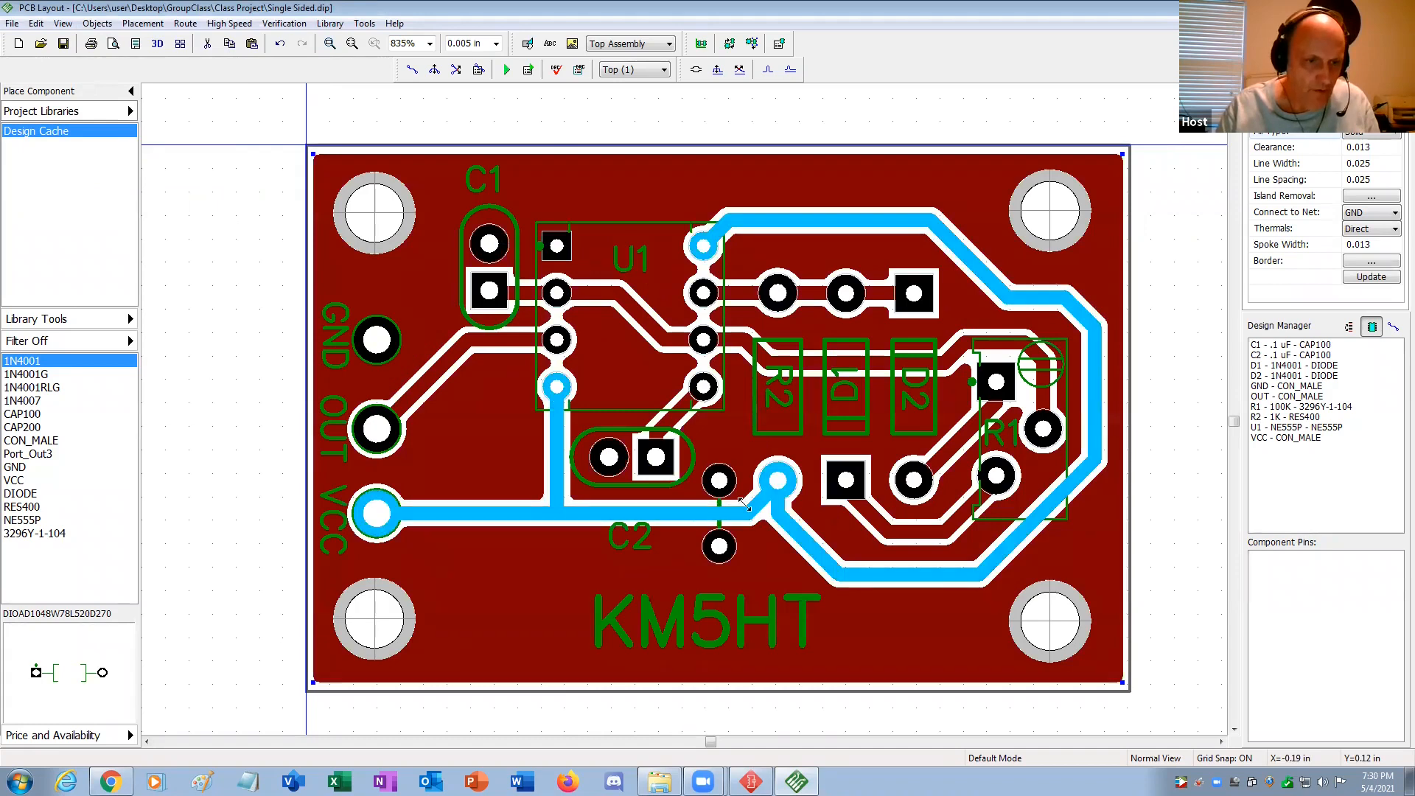
Check the board's net connectivity with traces, shapes and copper pours included as connectors.
{"action": "left_click", "coordinate": [286, 23]}
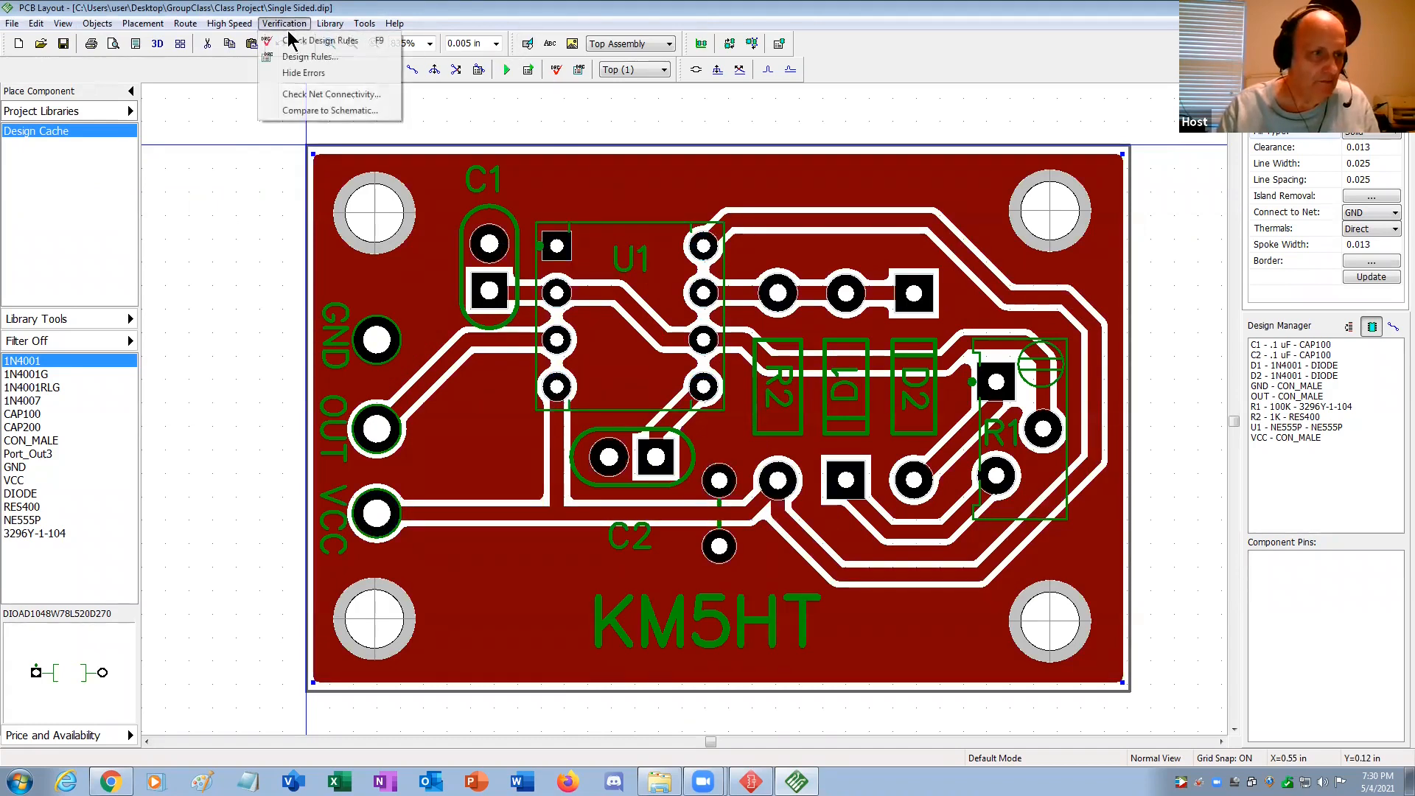
{"action": "left_click", "coordinate": [324, 95]}
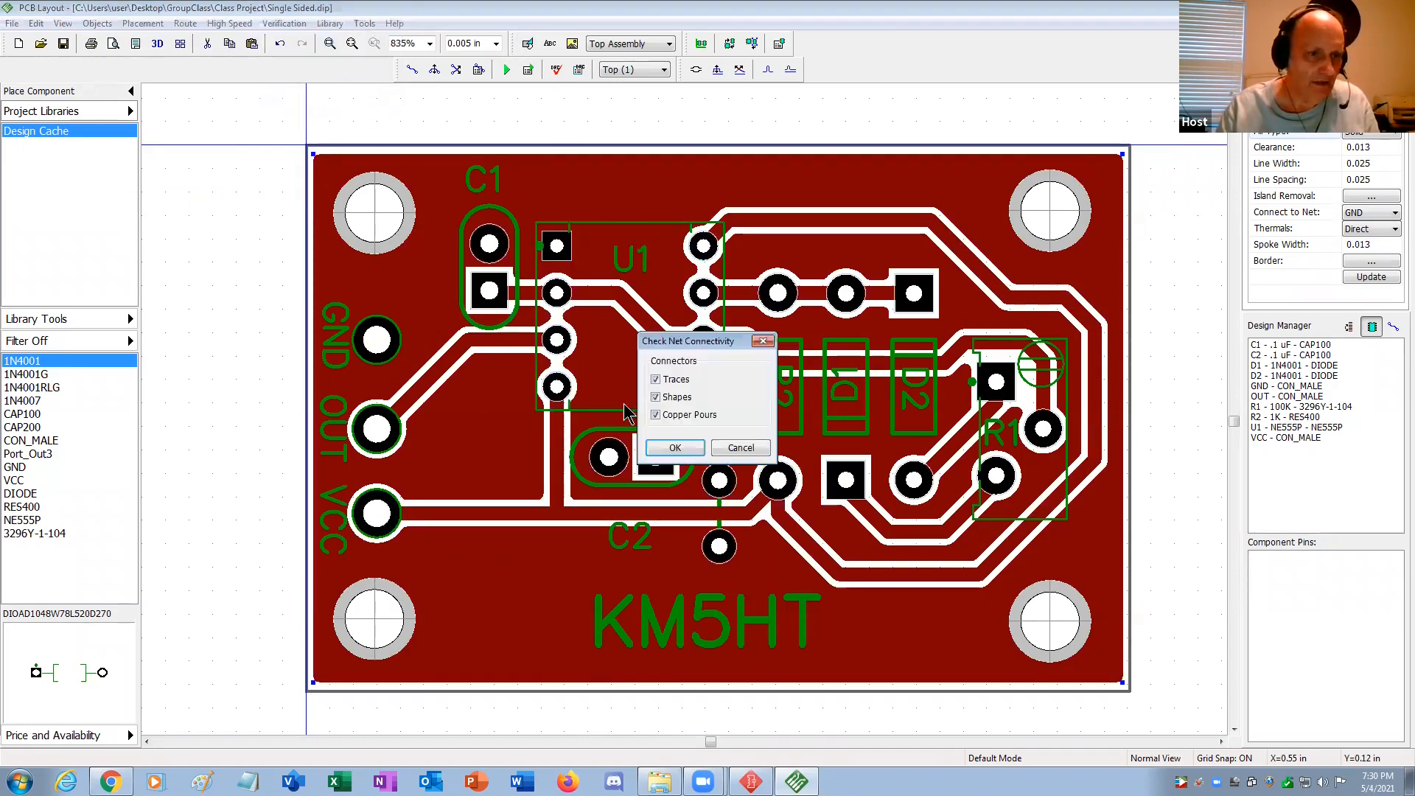
{"action": "left_click", "coordinate": [674, 447]}
{"action": "left_click", "coordinate": [781, 425]}
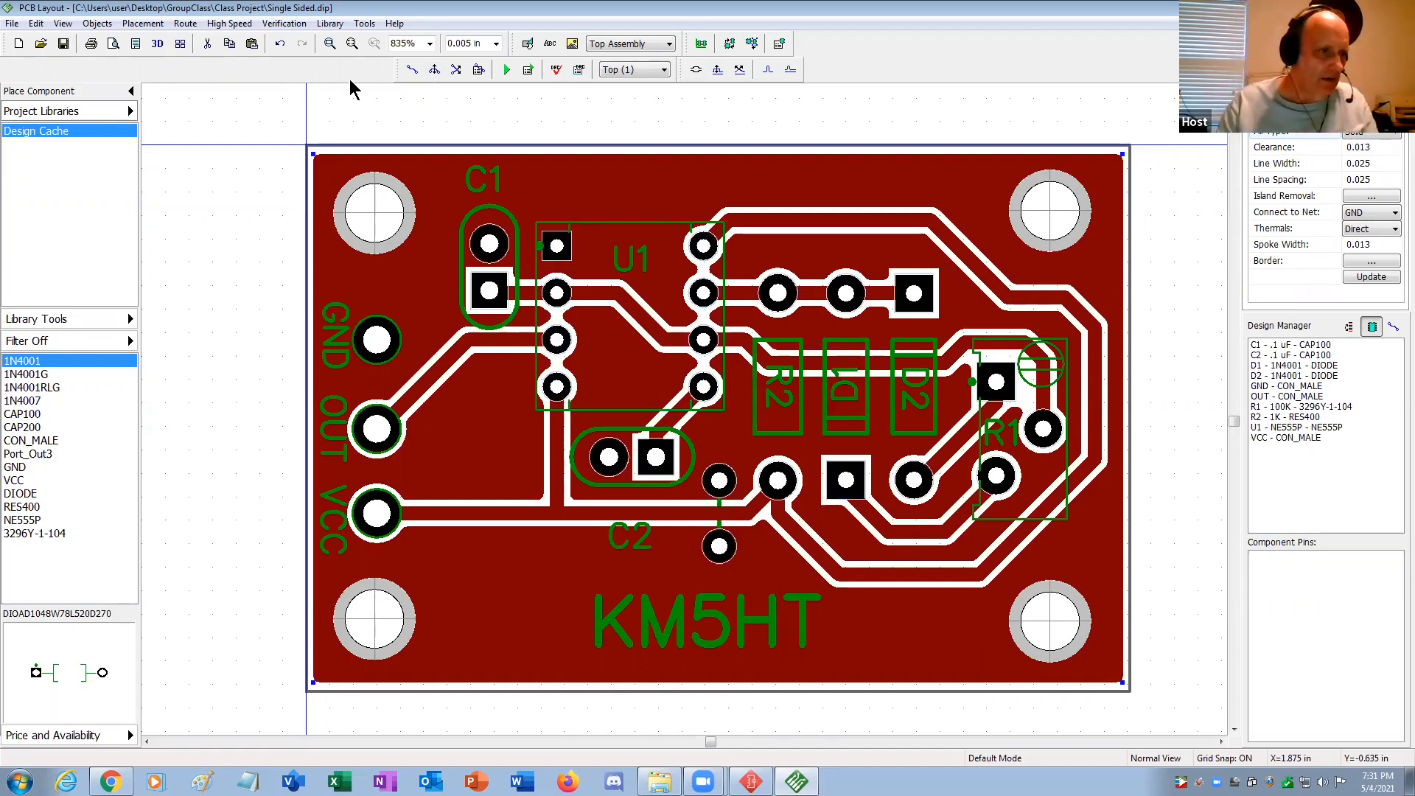
Draw a rectangle about 0.44 by 0.245 in over the upper part of U1 and display its layer.
{"action": "left_click", "coordinate": [98, 24]}
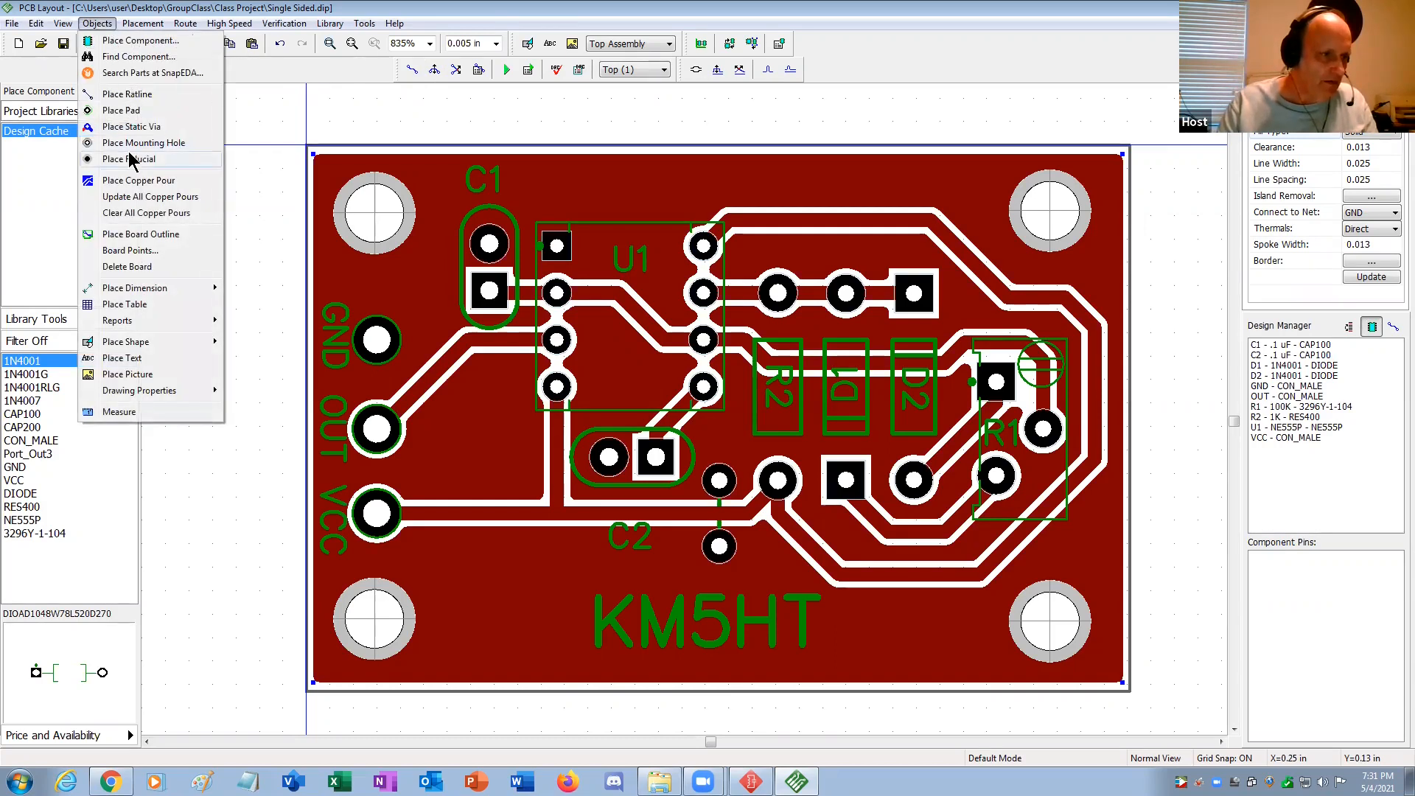
{"action": "mouse_move", "coordinate": [166, 355]}
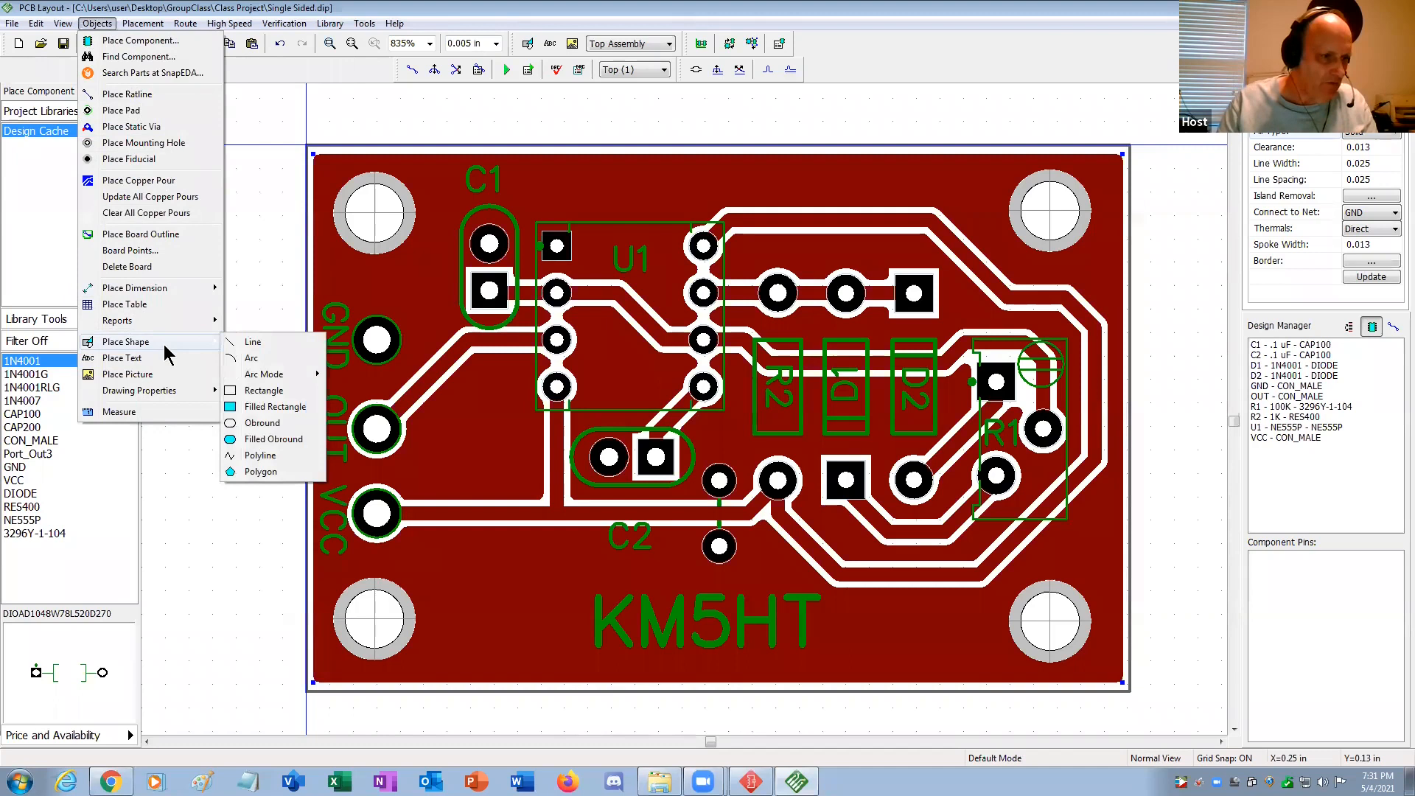
{"action": "left_click", "coordinate": [259, 391]}
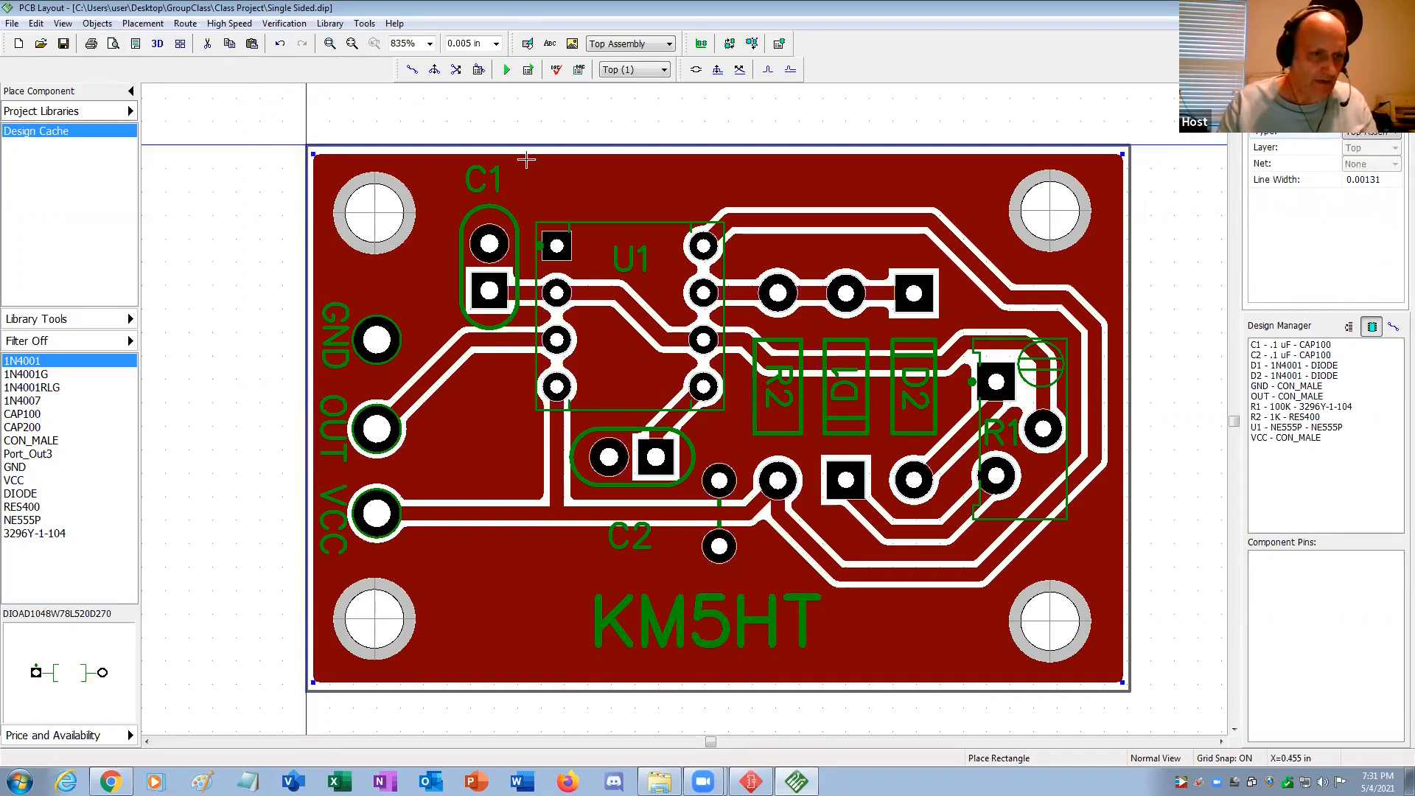
{"action": "left_click", "coordinate": [526, 157]}
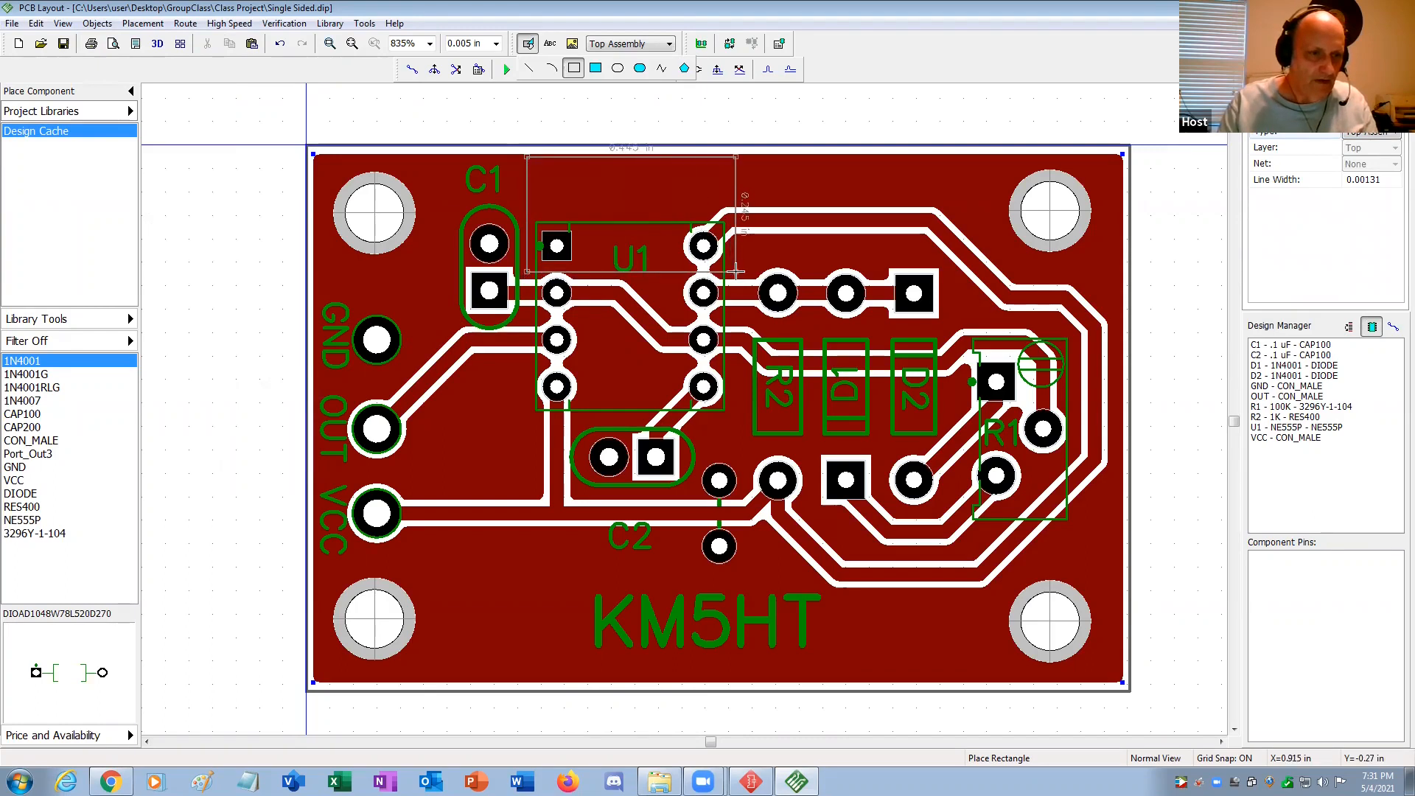
{"action": "left_click", "coordinate": [735, 271]}
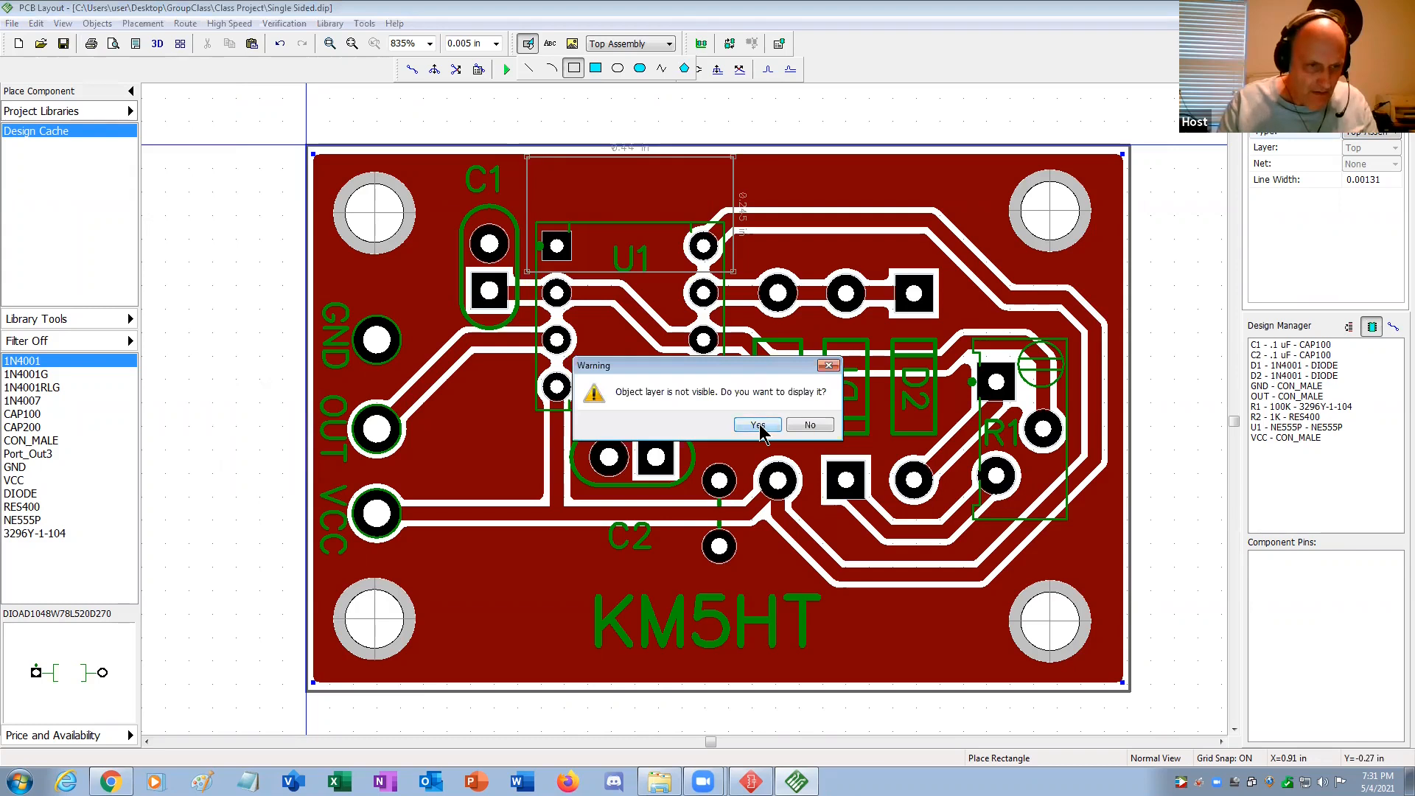
{"action": "left_click", "coordinate": [758, 427]}
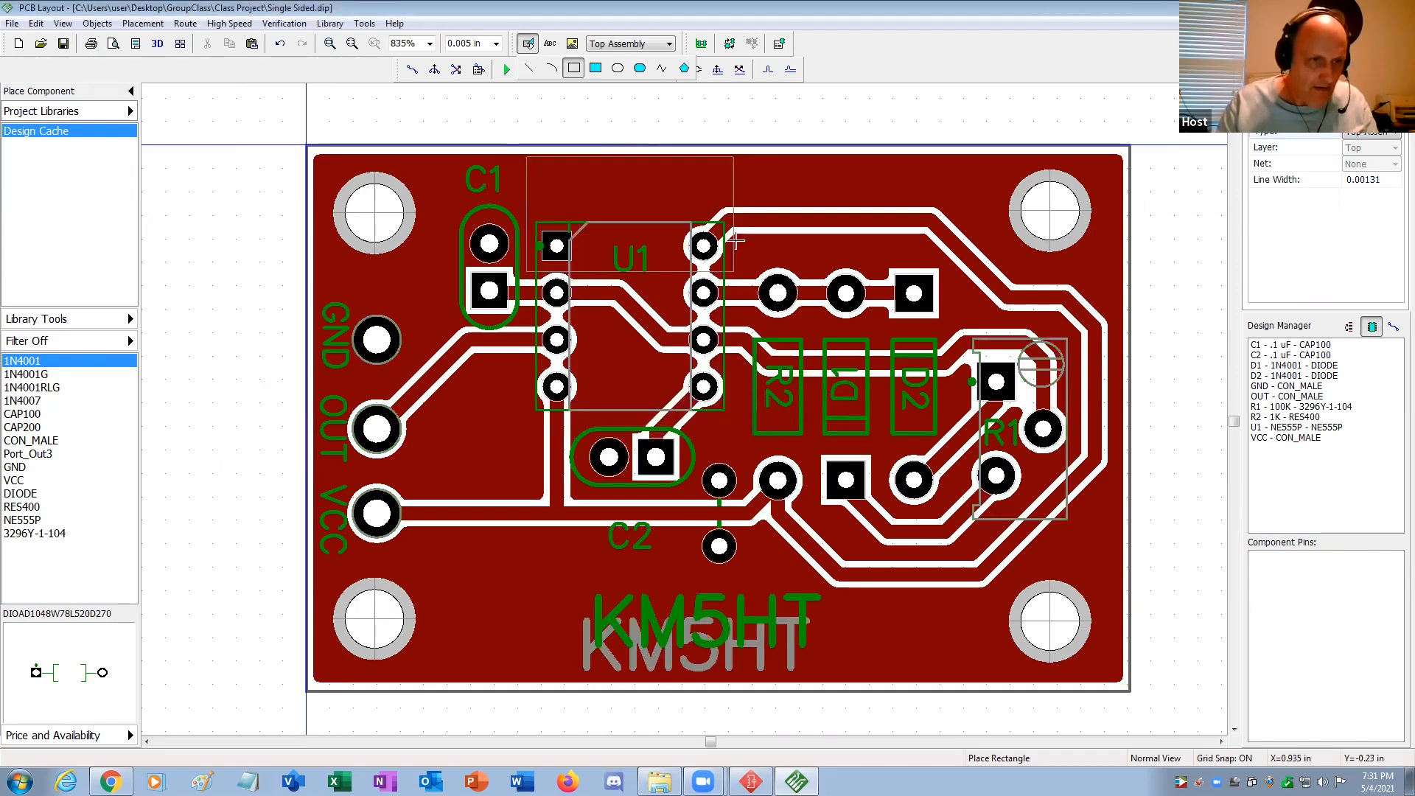
{"action": "key", "text": "Escape"}
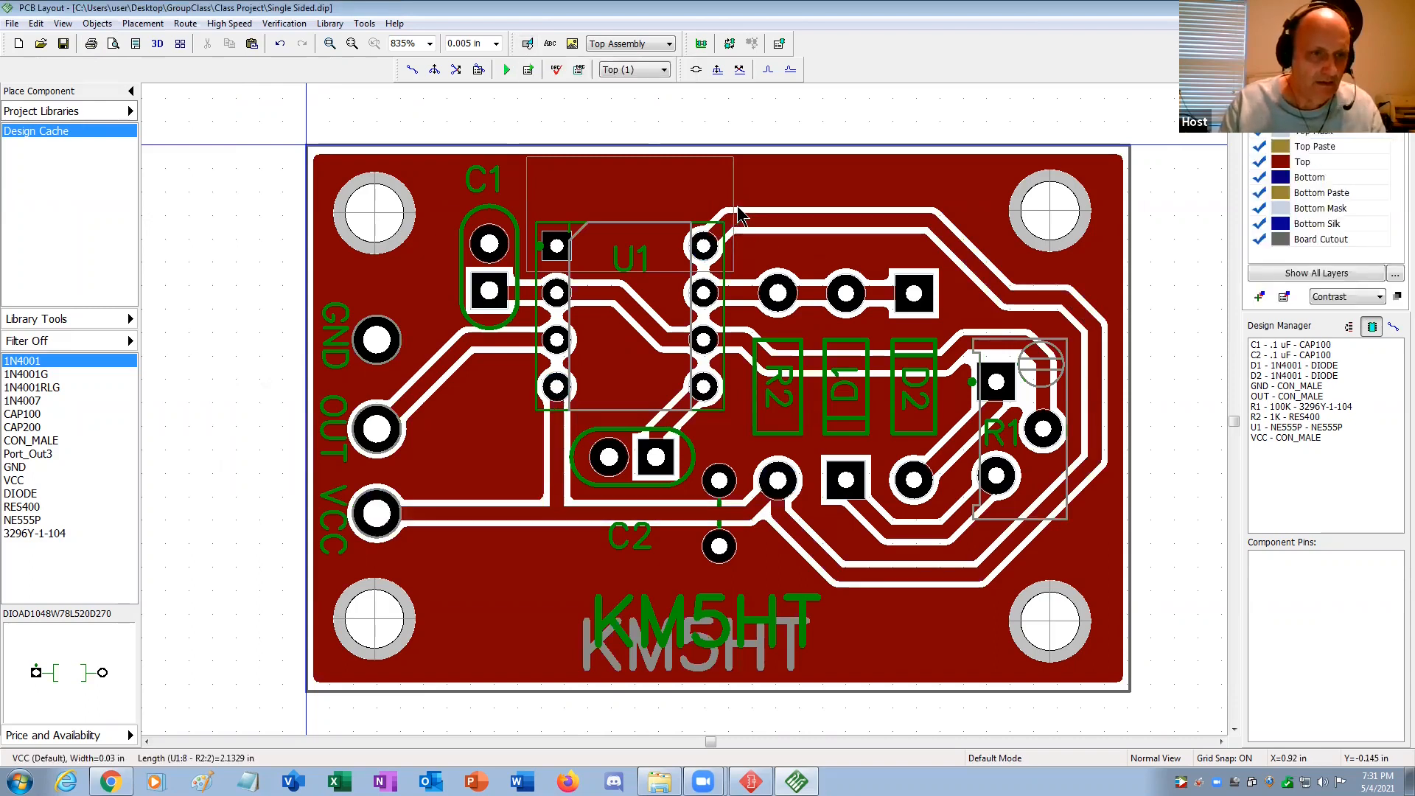
Change the rectangle's type to Route Keepout on the Top layer and update all copper pours.
{"action": "right_click", "coordinate": [734, 199]}
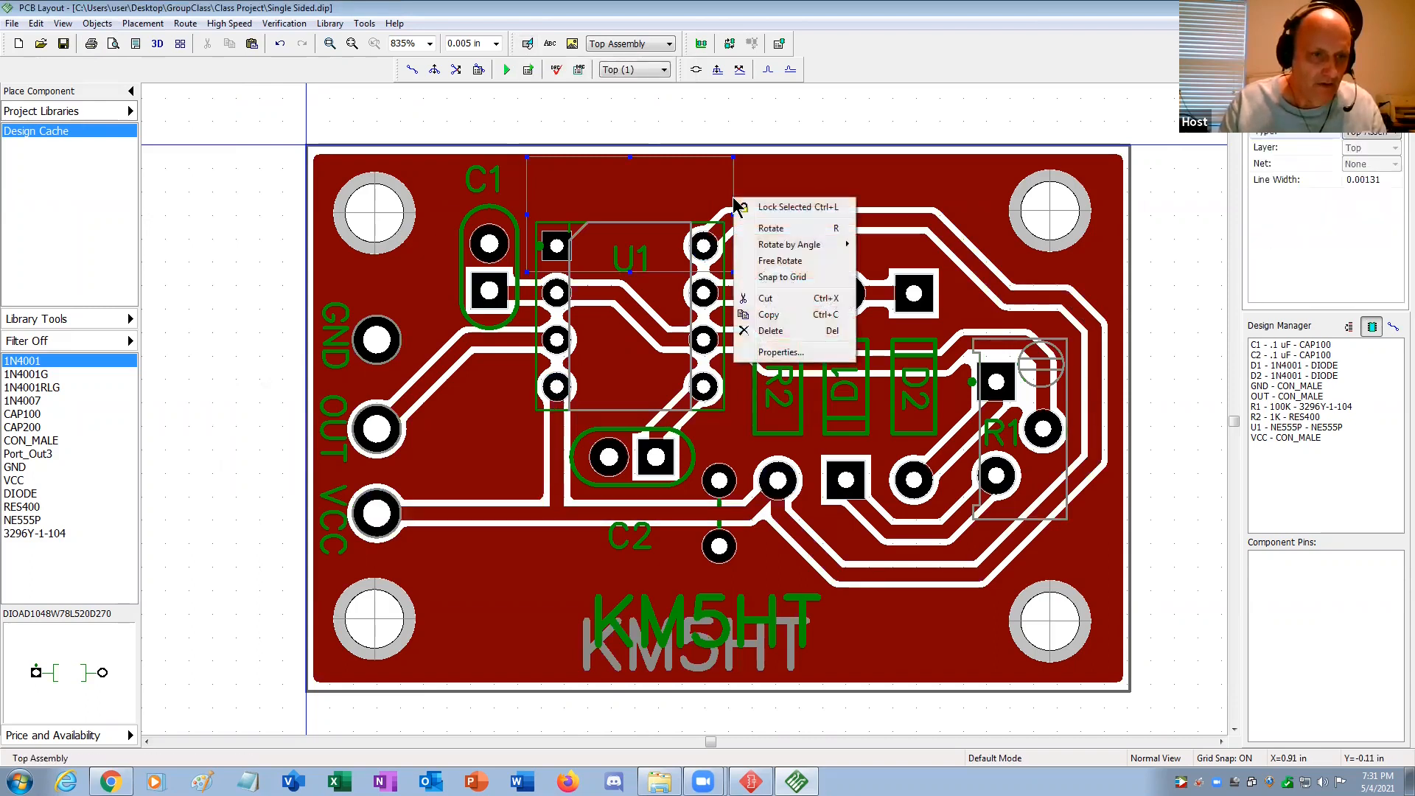
{"action": "left_click", "coordinate": [774, 352]}
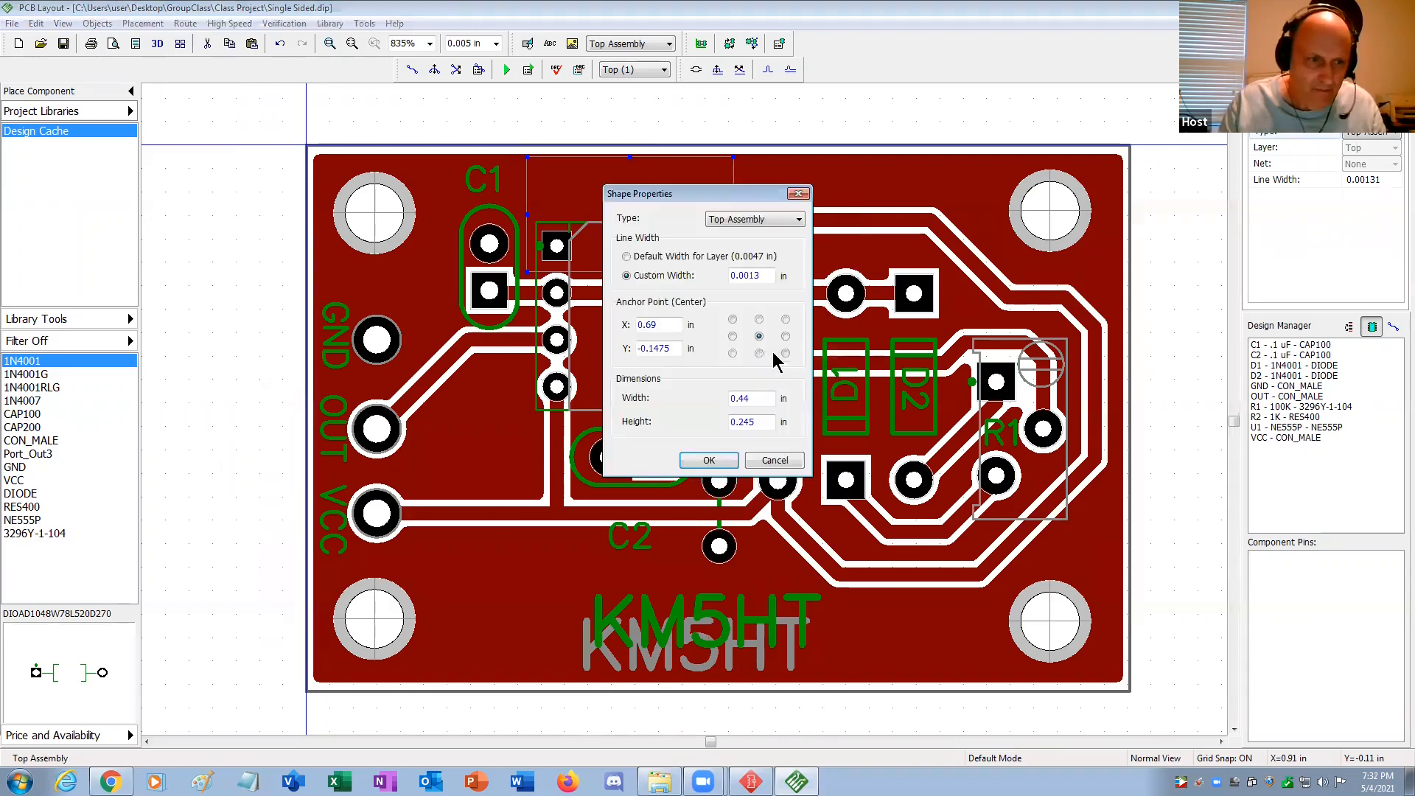
{"action": "left_click", "coordinate": [757, 219]}
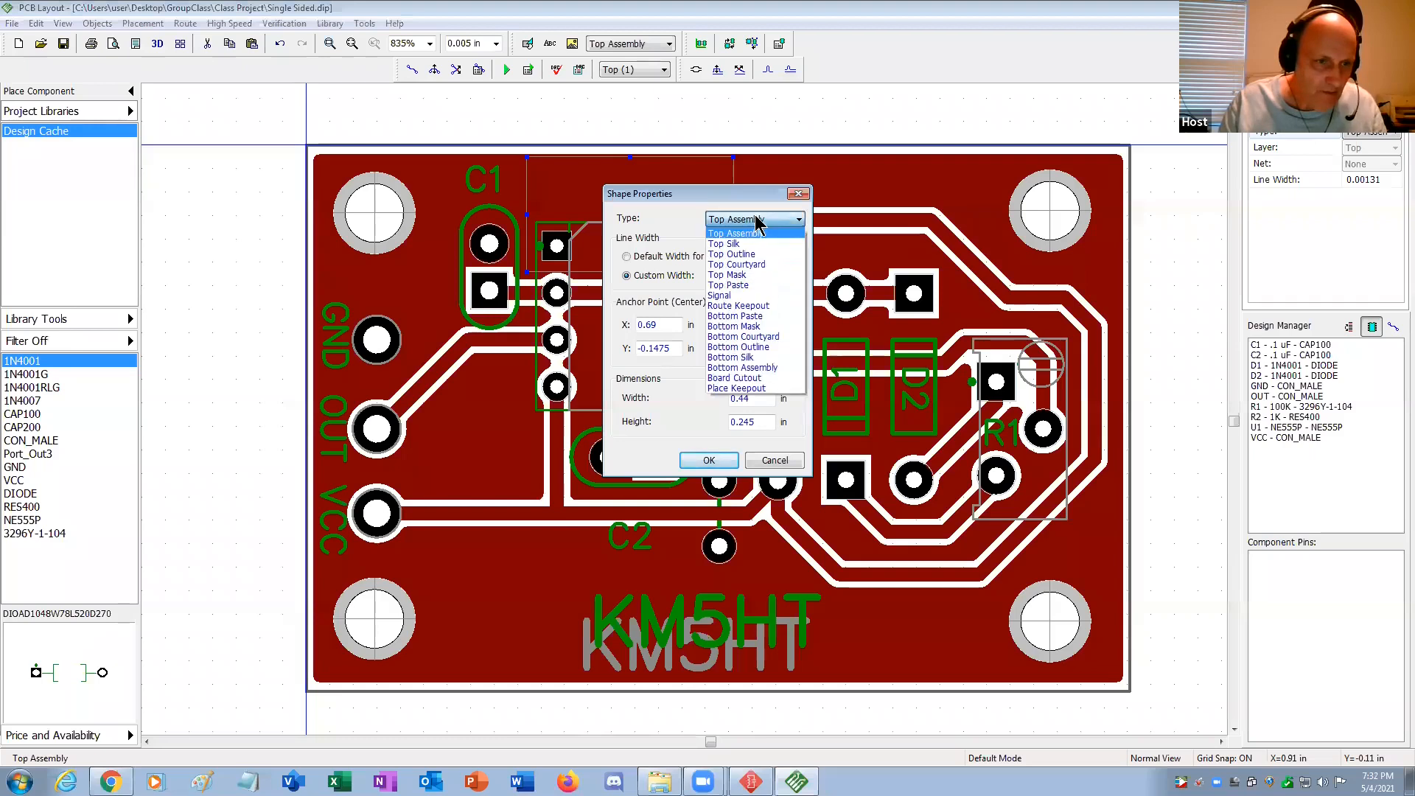
{"action": "left_click", "coordinate": [768, 306]}
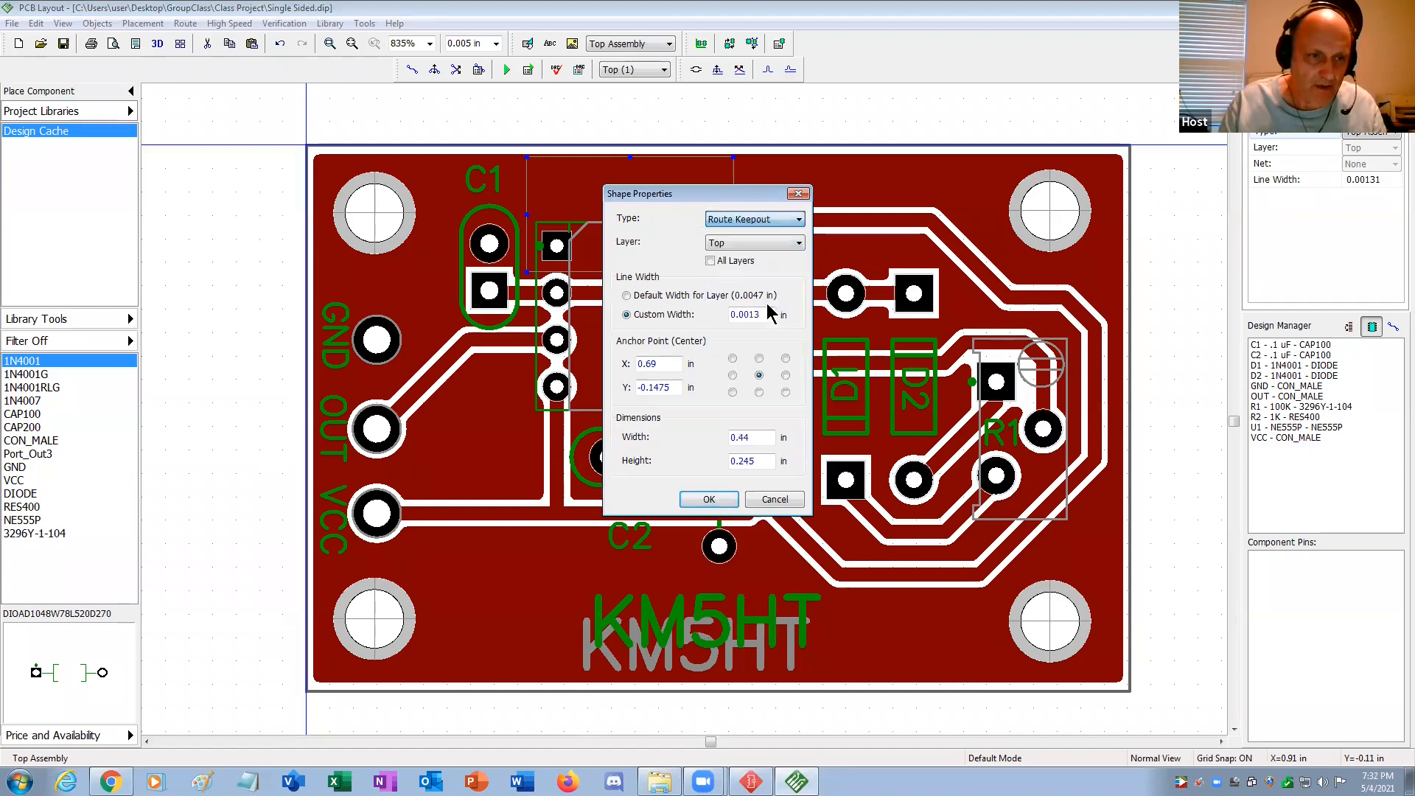
{"action": "left_click", "coordinate": [706, 500]}
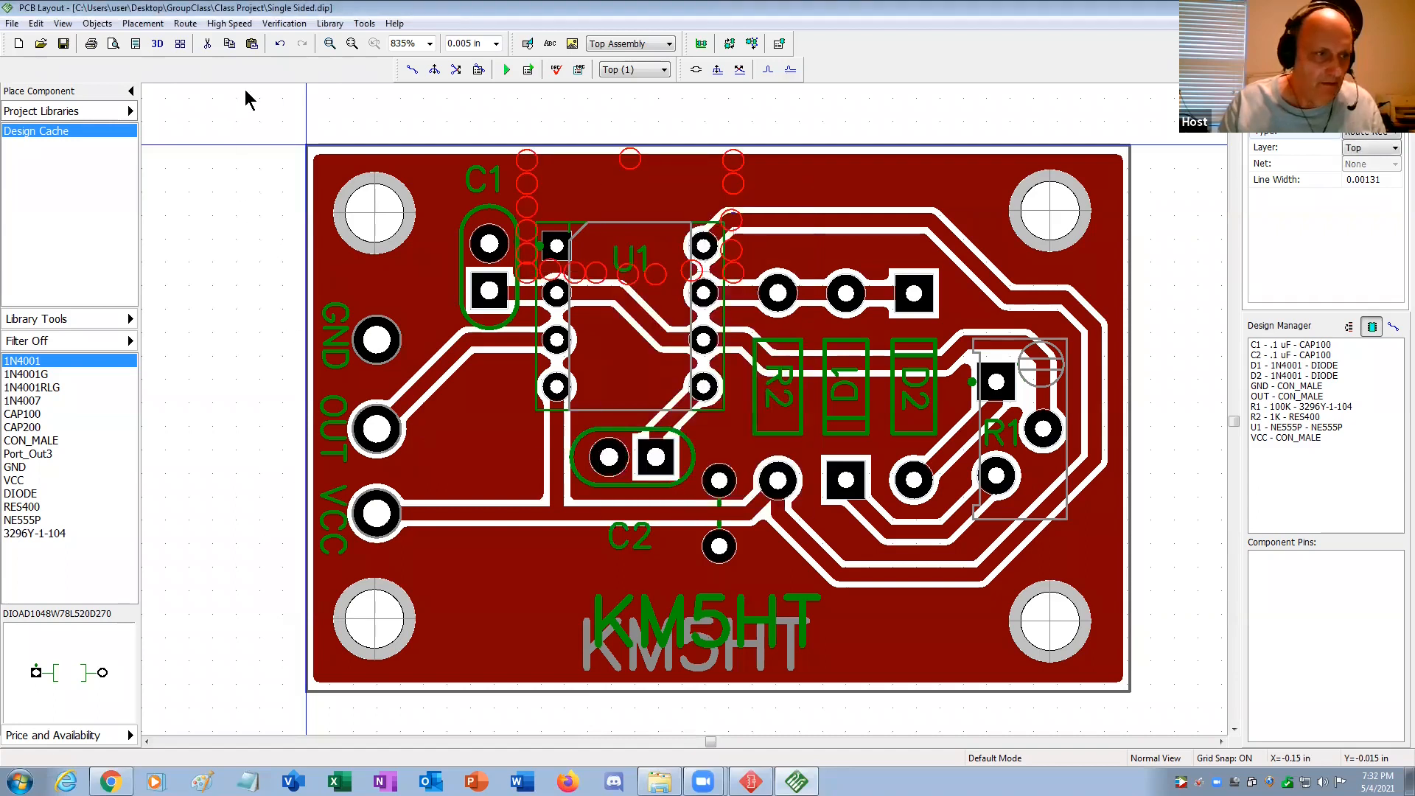
{"action": "left_click", "coordinate": [98, 23]}
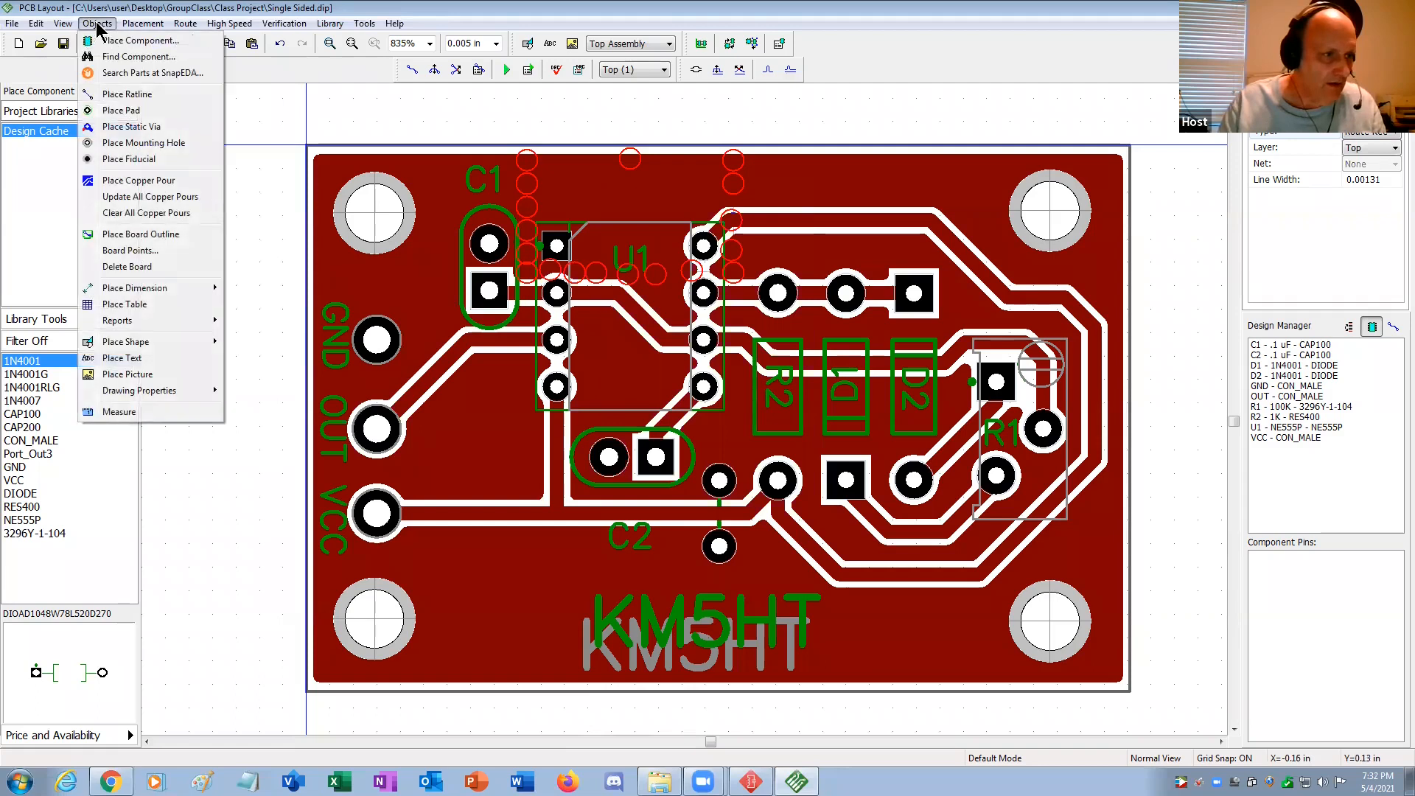
{"action": "left_click", "coordinate": [123, 197]}
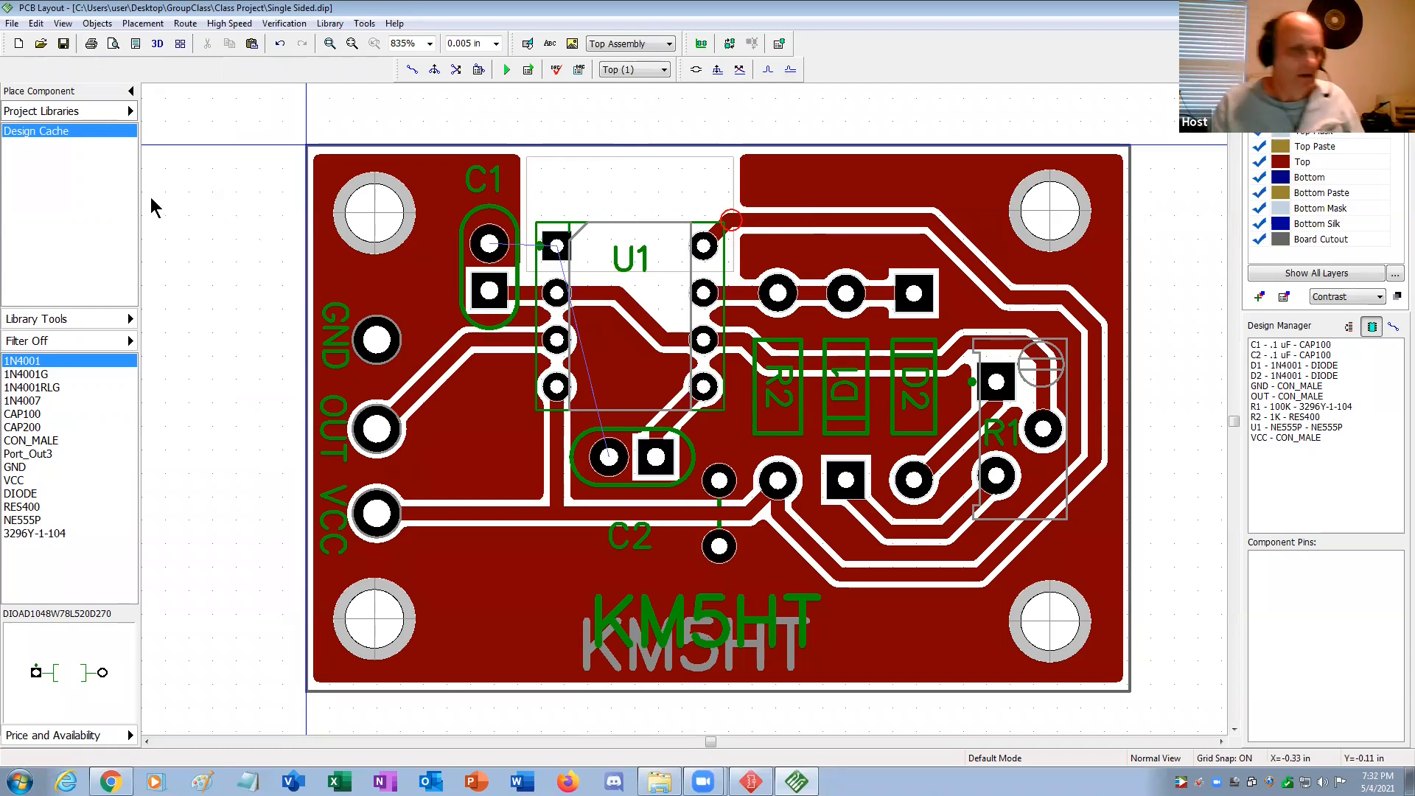
Set the current state of the GND copper pour to Unpoured in its properties.
{"action": "left_click", "coordinate": [315, 224]}
{"action": "right_click", "coordinate": [314, 219]}
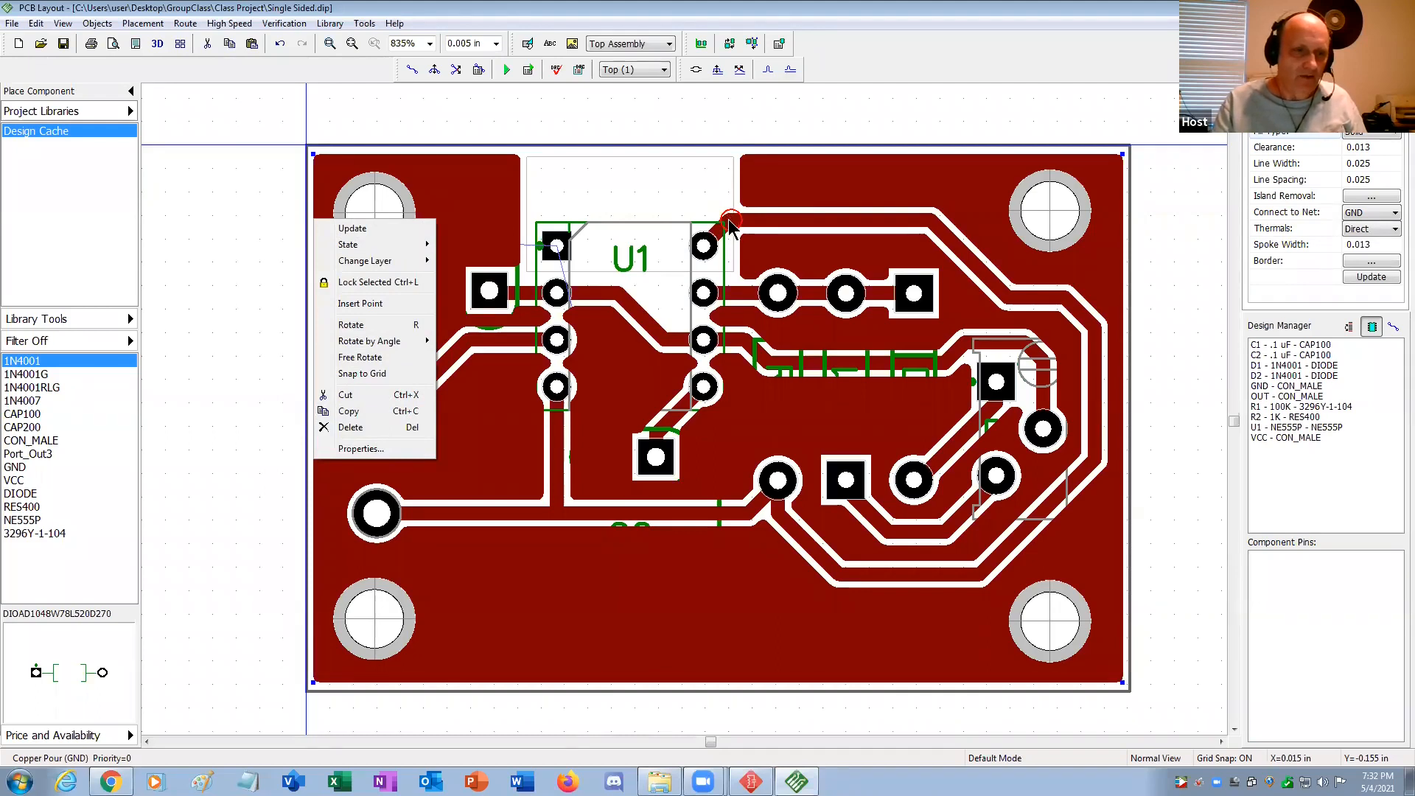
{"action": "left_click", "coordinate": [366, 449]}
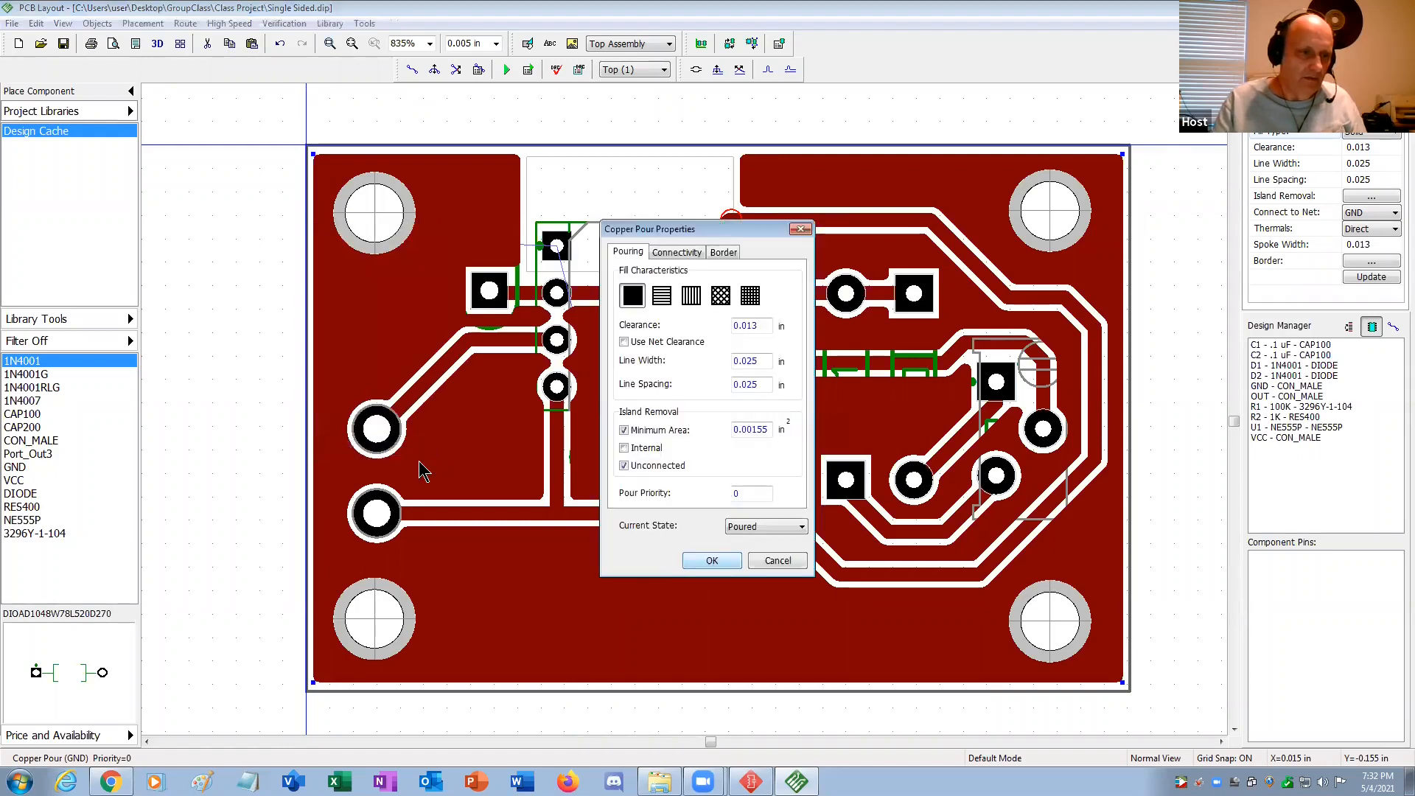
{"action": "left_click", "coordinate": [749, 527]}
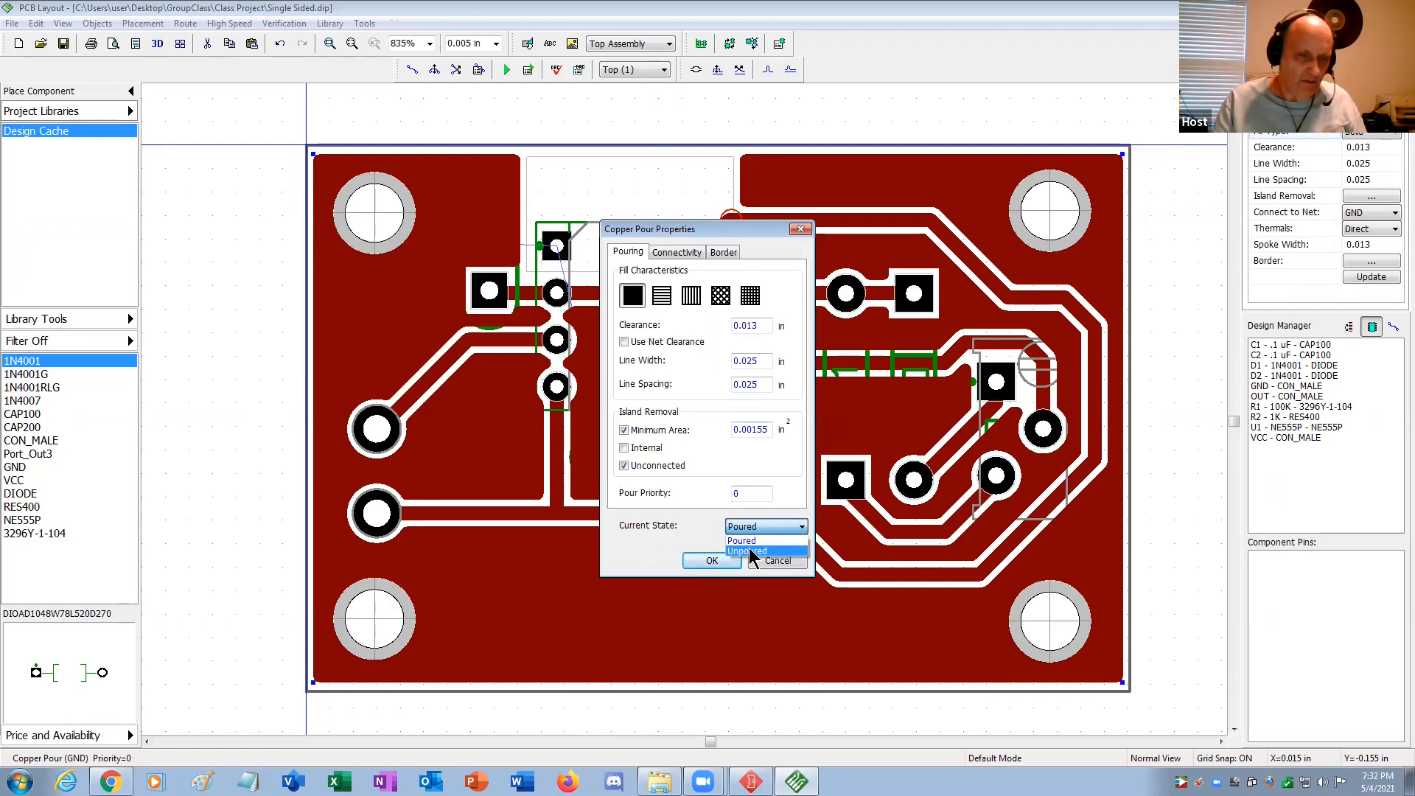
{"action": "left_click", "coordinate": [749, 551]}
{"action": "left_click", "coordinate": [712, 560]}
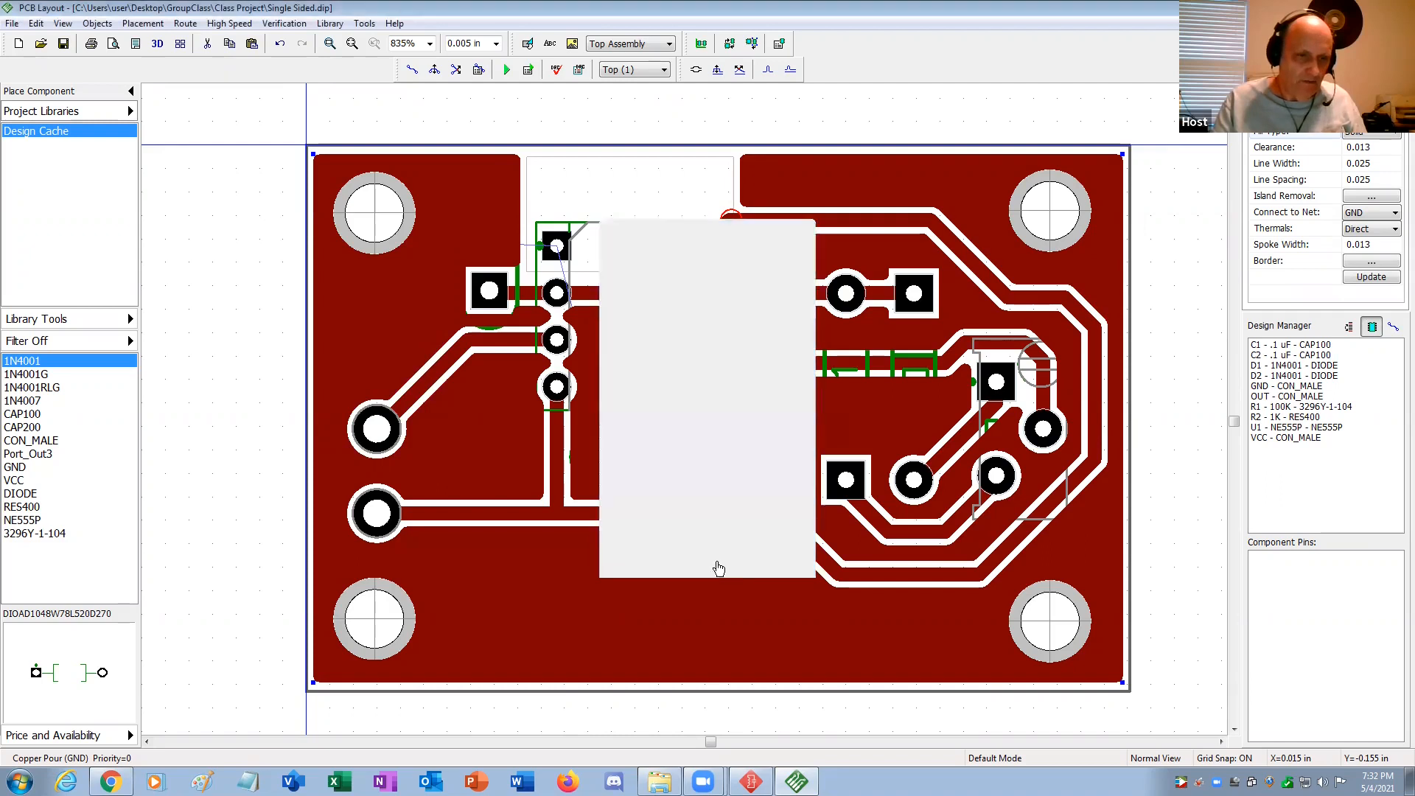
{"action": "left_click", "coordinate": [160, 215]}
Delete the grey Top Assembly text overlapping the green silkscreen lettering near the board's lower edge.
{"action": "left_click", "coordinate": [612, 666]}
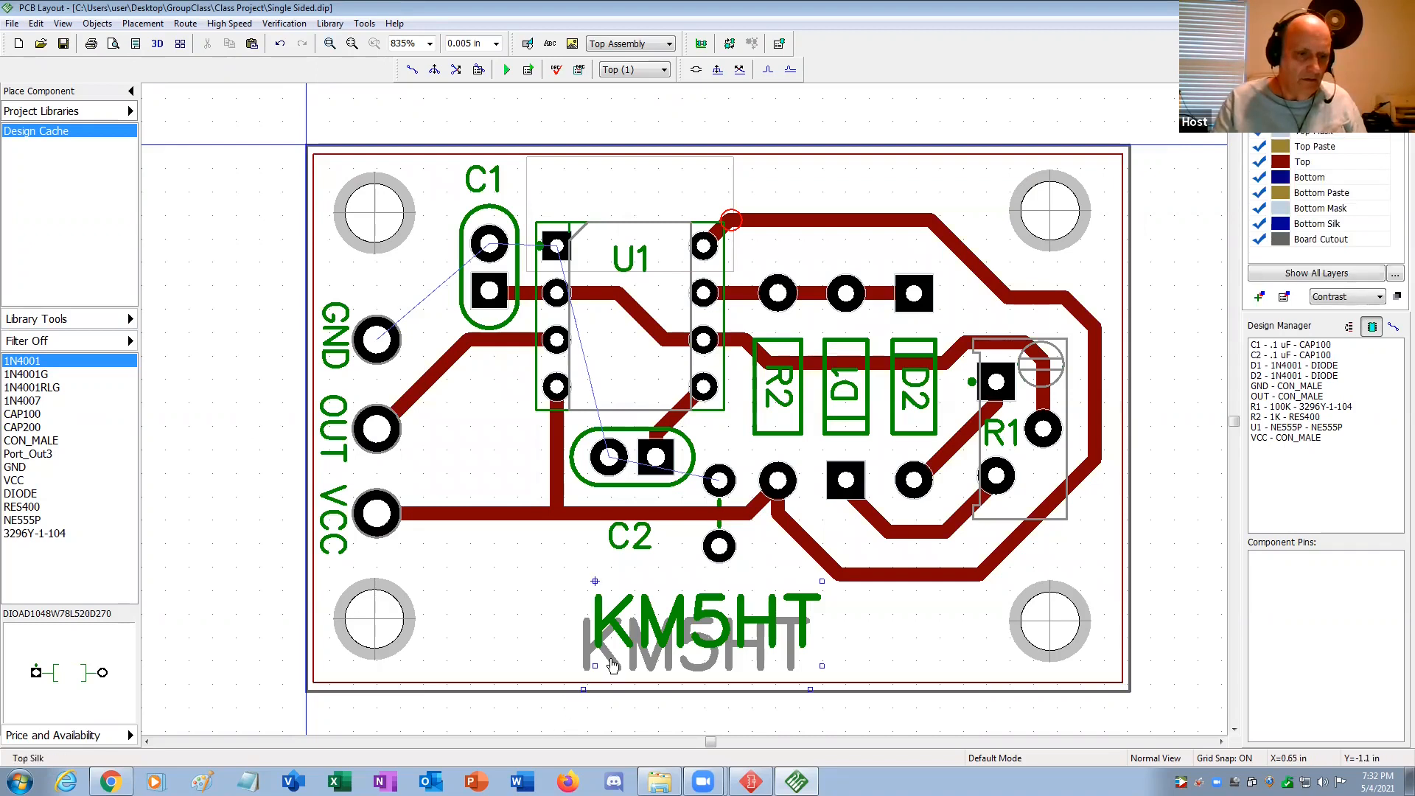
{"action": "left_click", "coordinate": [599, 669]}
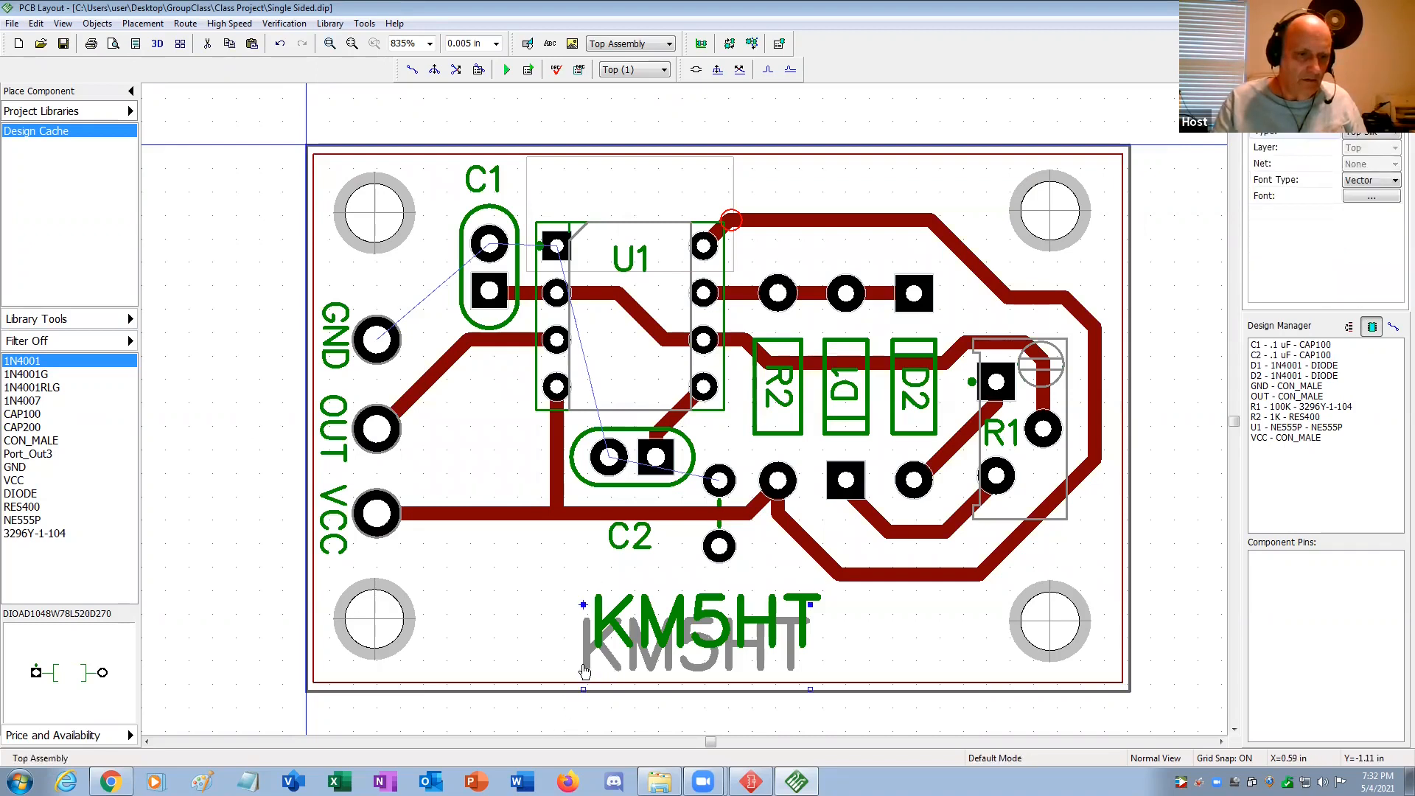
{"action": "key", "text": "Delete"}
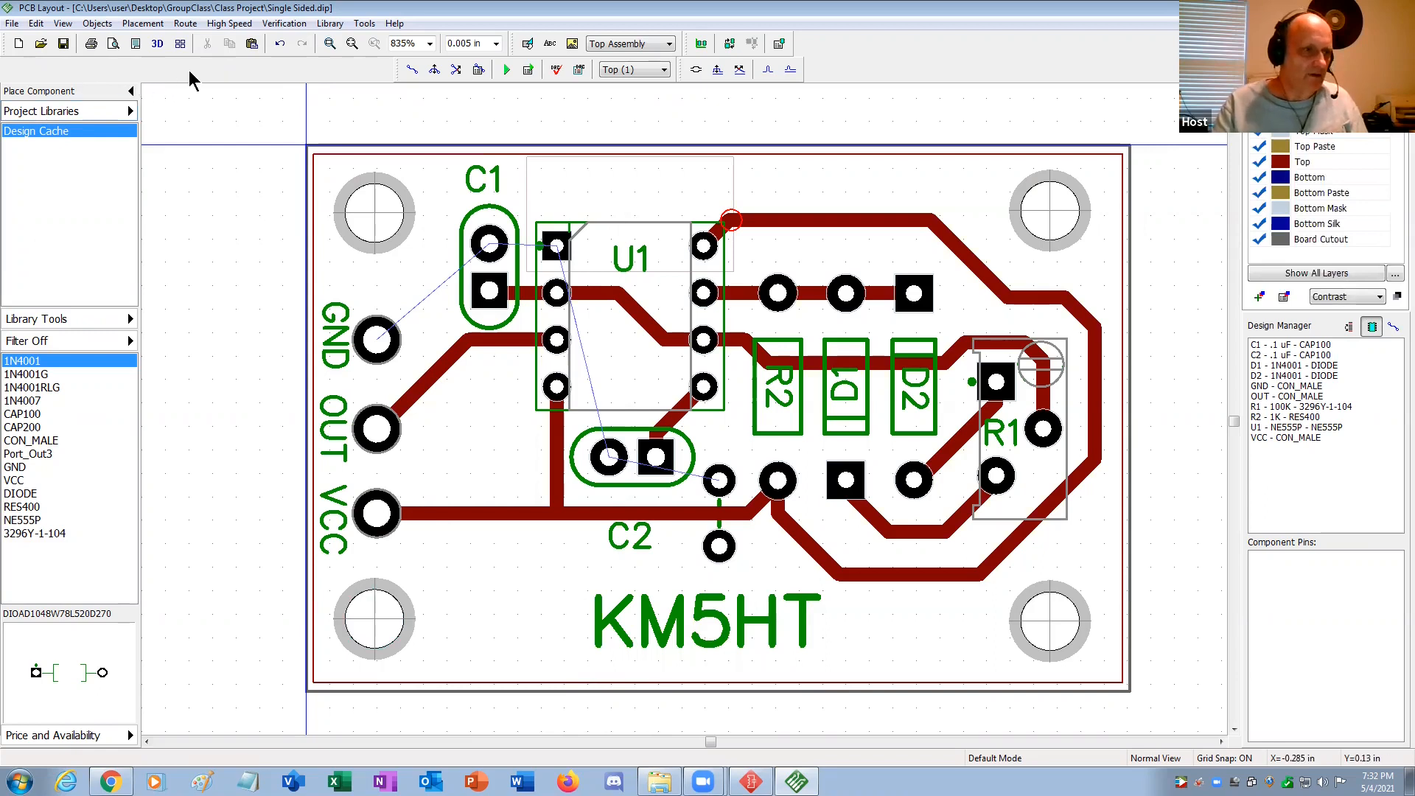
Unroute all traces on the single-sided board.
{"action": "left_click", "coordinate": [186, 23]}
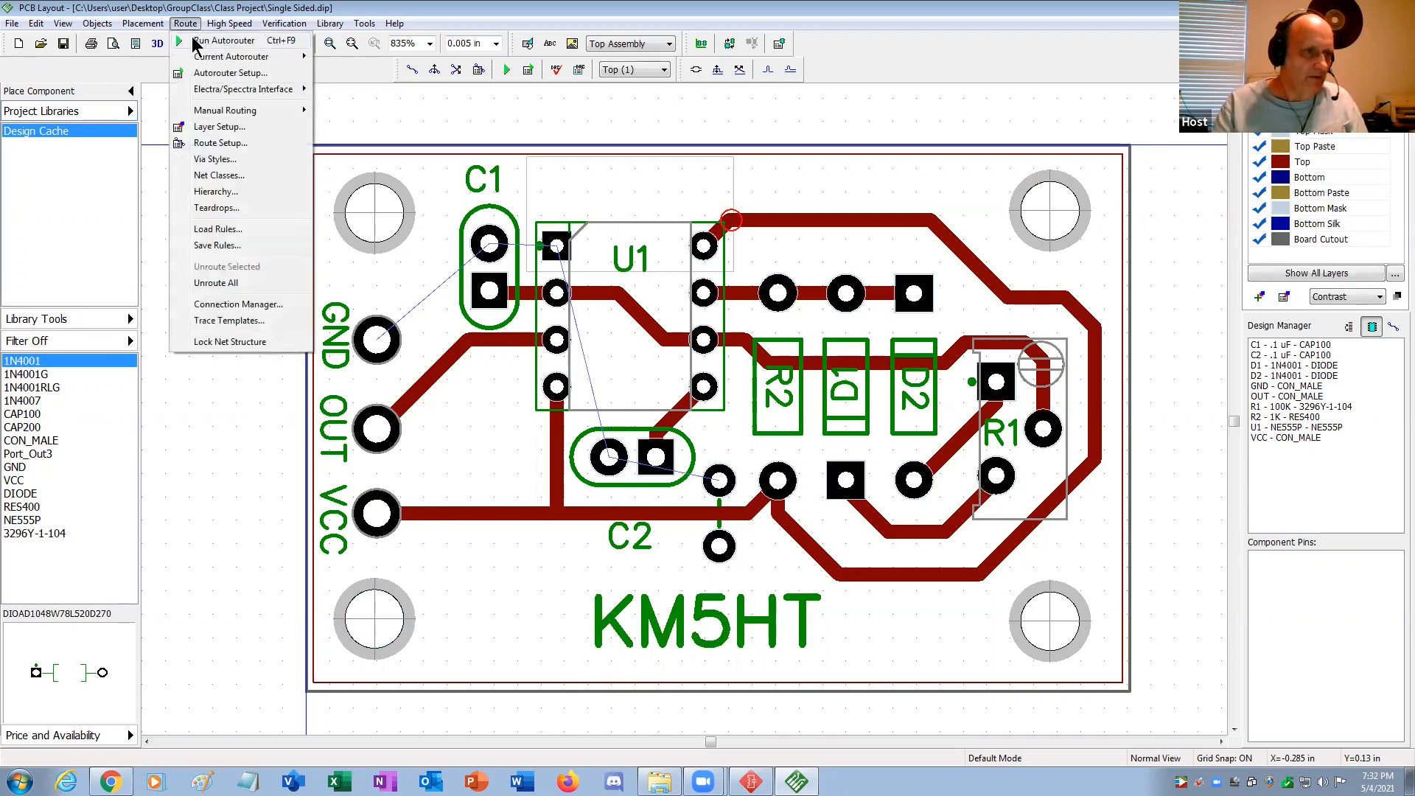
{"action": "left_click", "coordinate": [206, 87]}
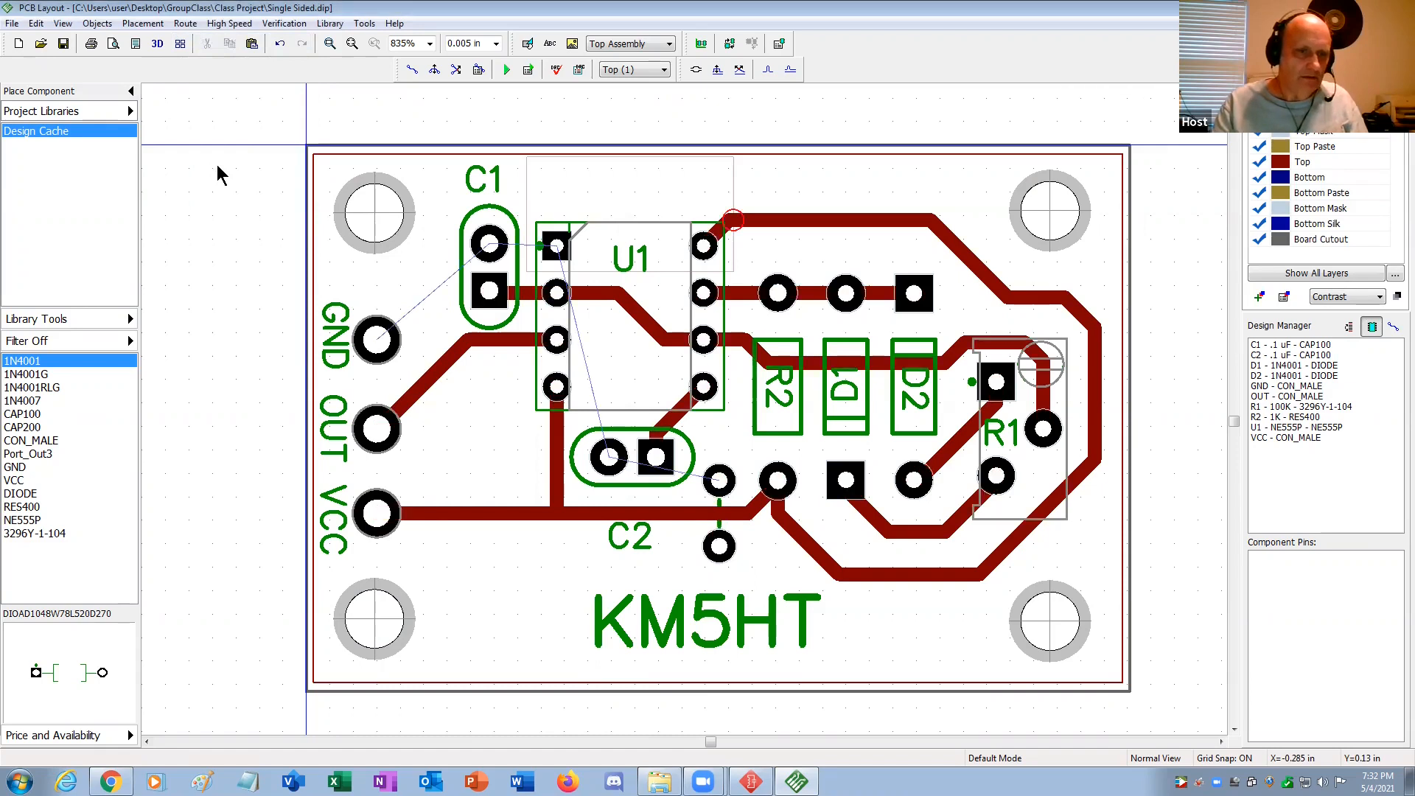
{"action": "left_click", "coordinate": [733, 225]}
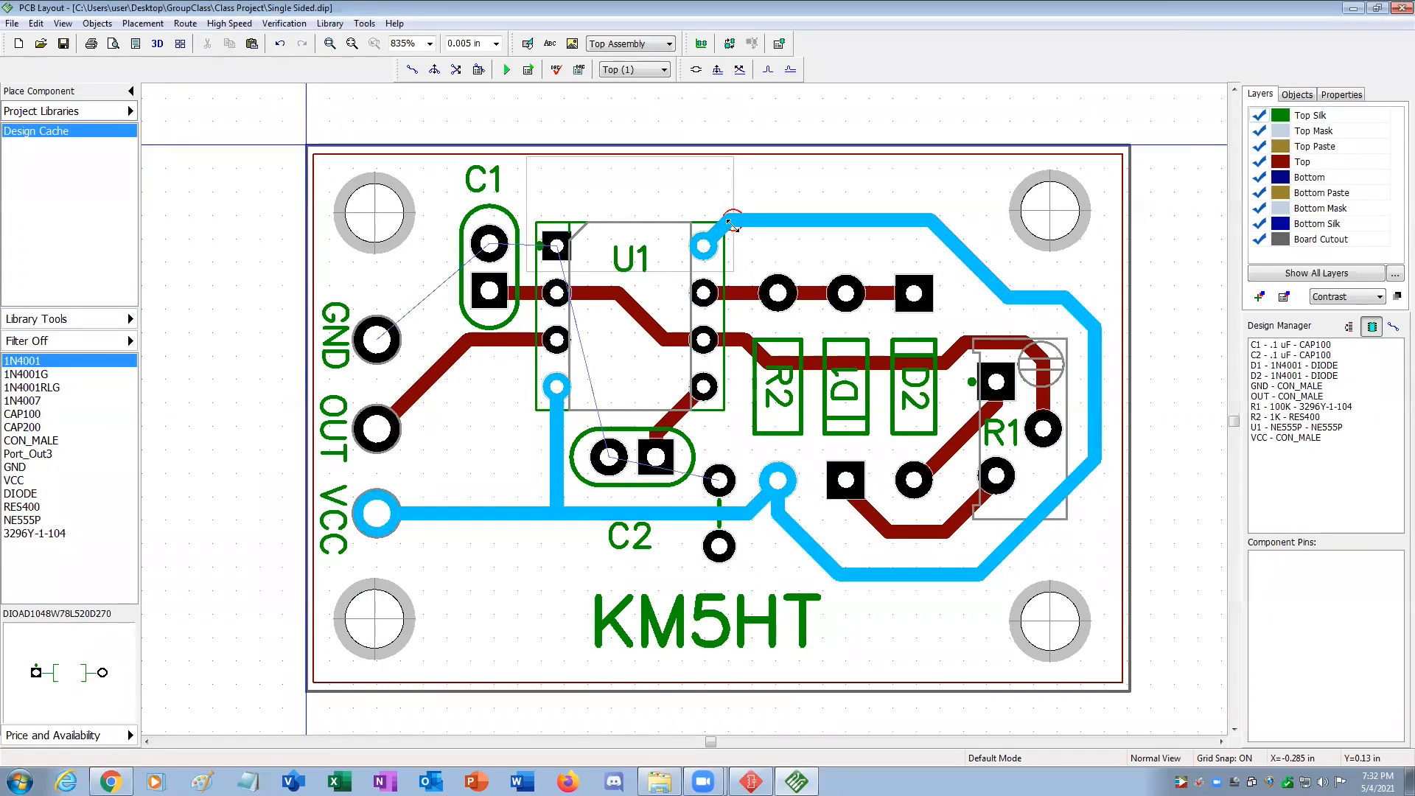
{"action": "left_click", "coordinate": [185, 23]}
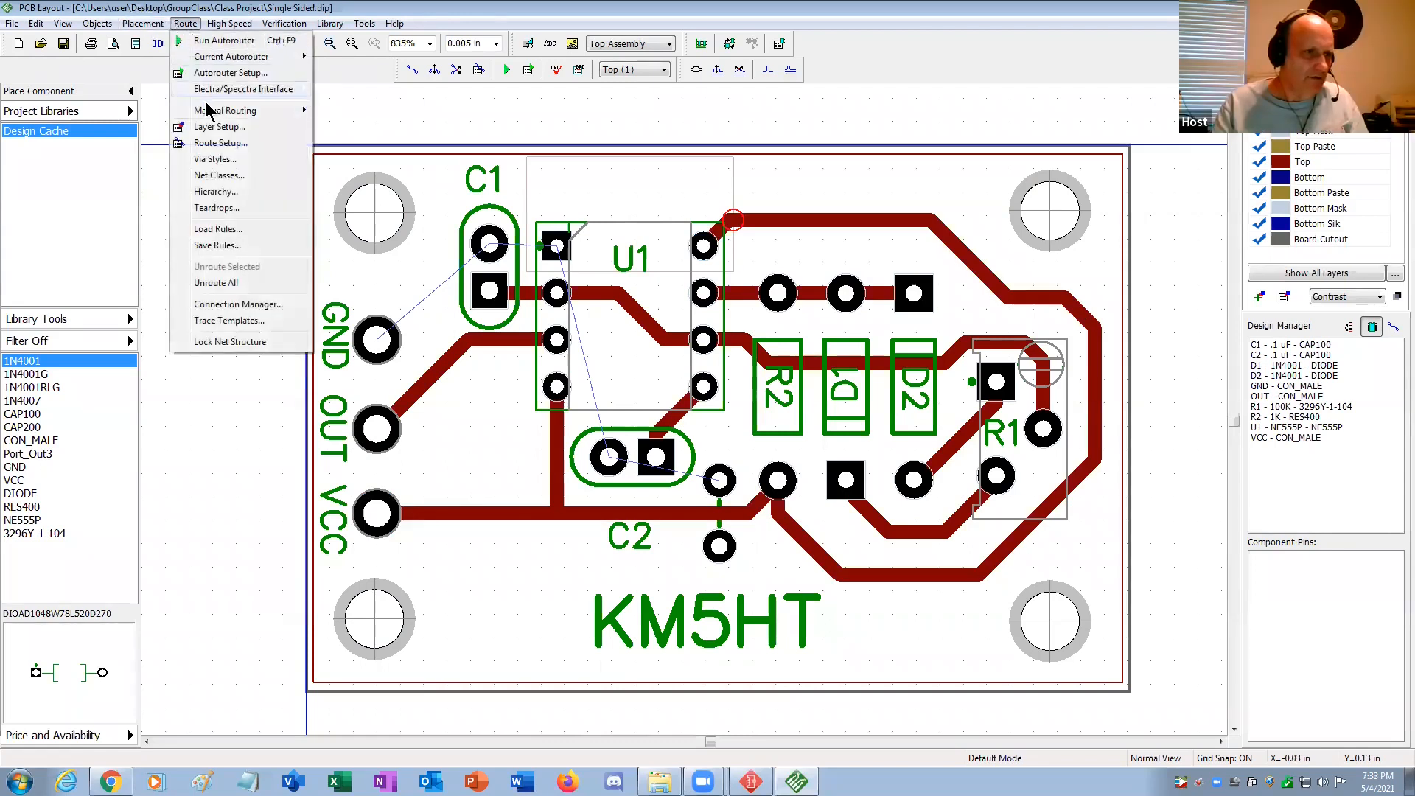
{"action": "left_click", "coordinate": [214, 283]}
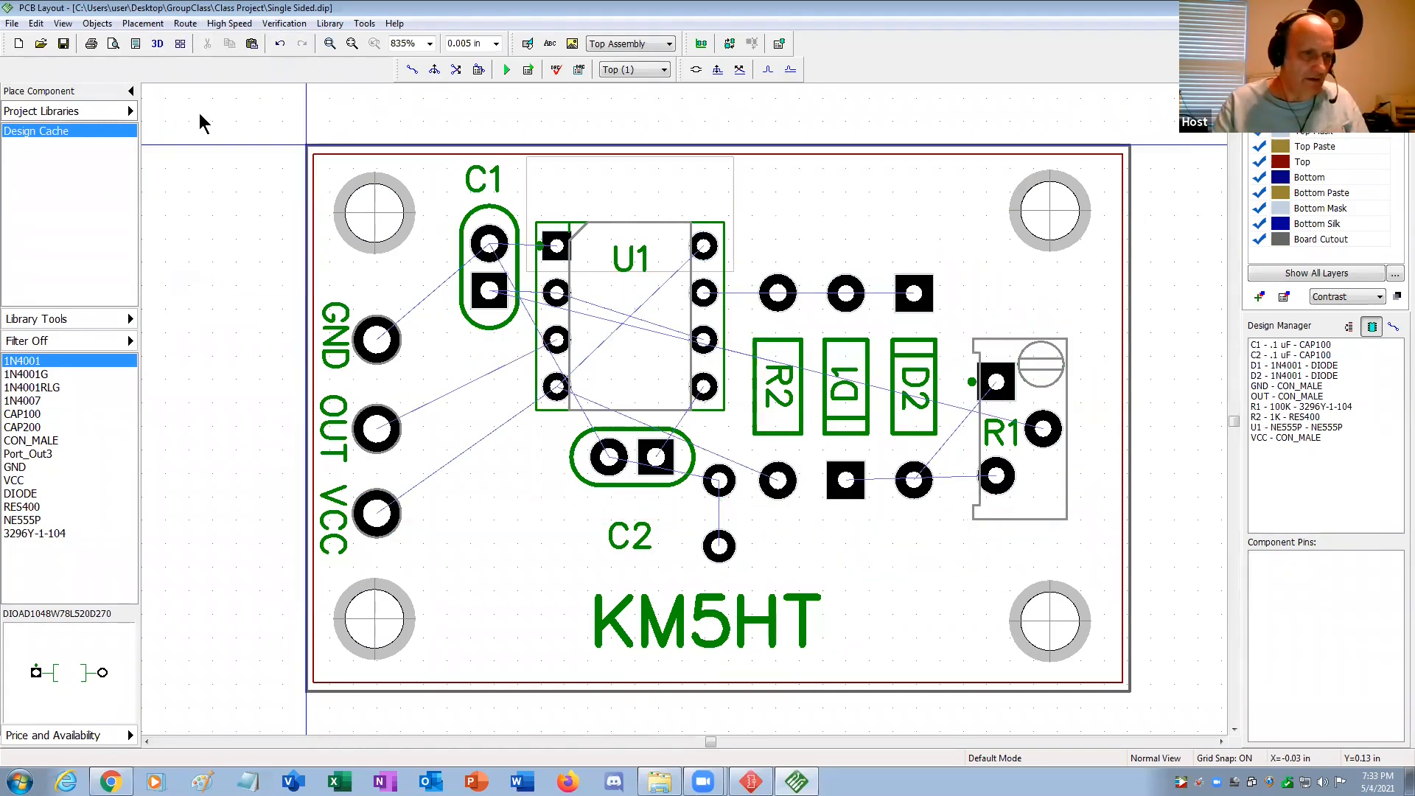
Run the autorouter with the route keepout in place and update all copper pours.
{"action": "left_click", "coordinate": [185, 22]}
{"action": "left_click", "coordinate": [188, 43]}
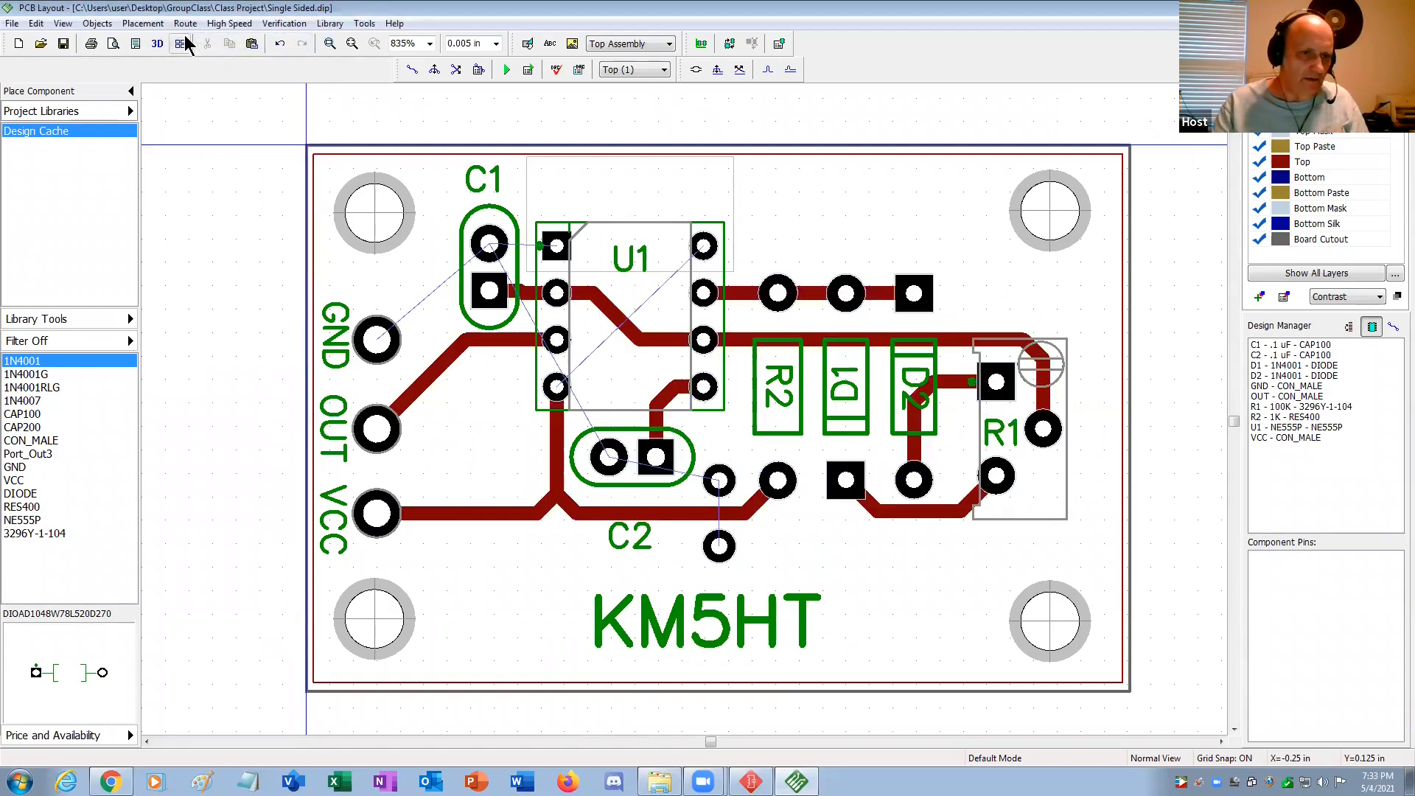
{"action": "left_click", "coordinate": [98, 24]}
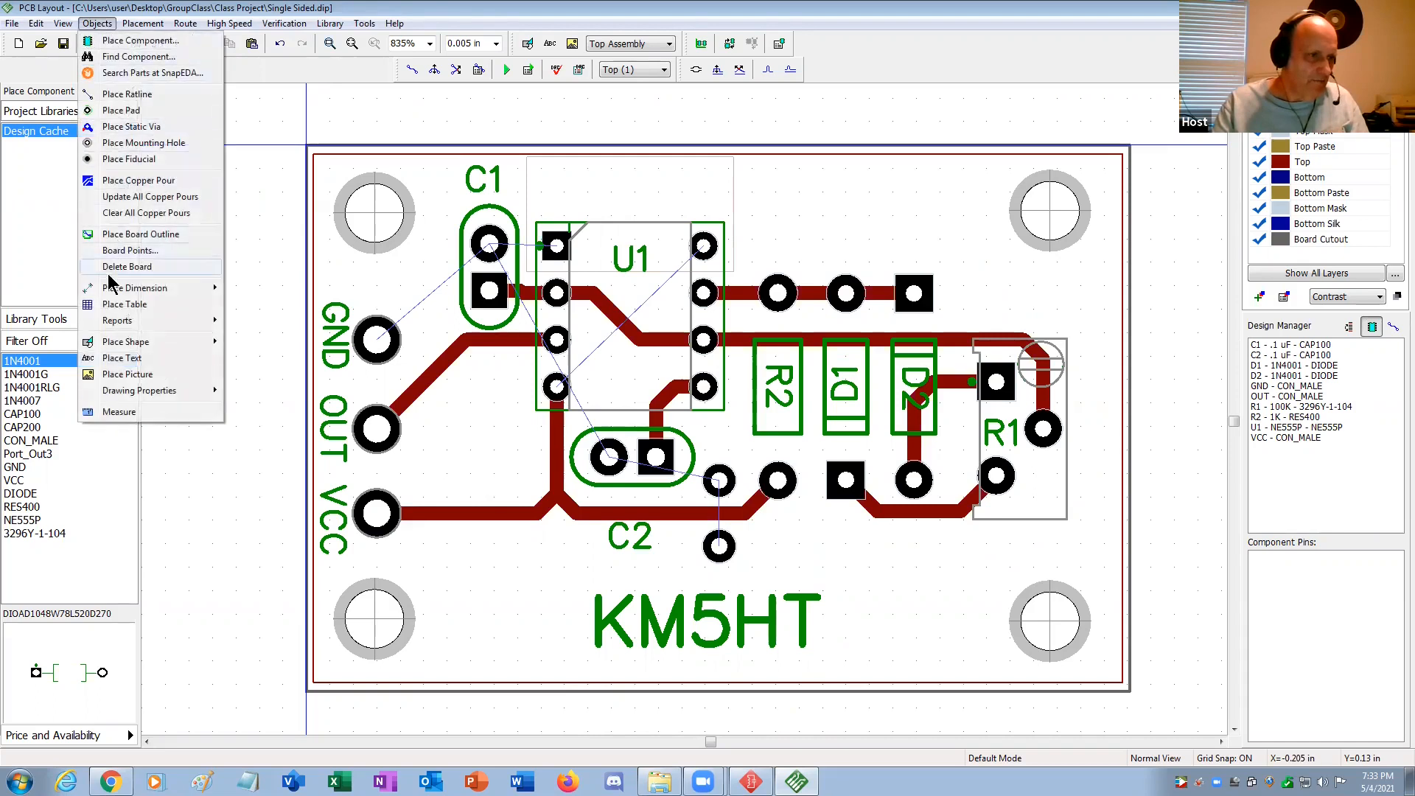
{"action": "left_click", "coordinate": [125, 196]}
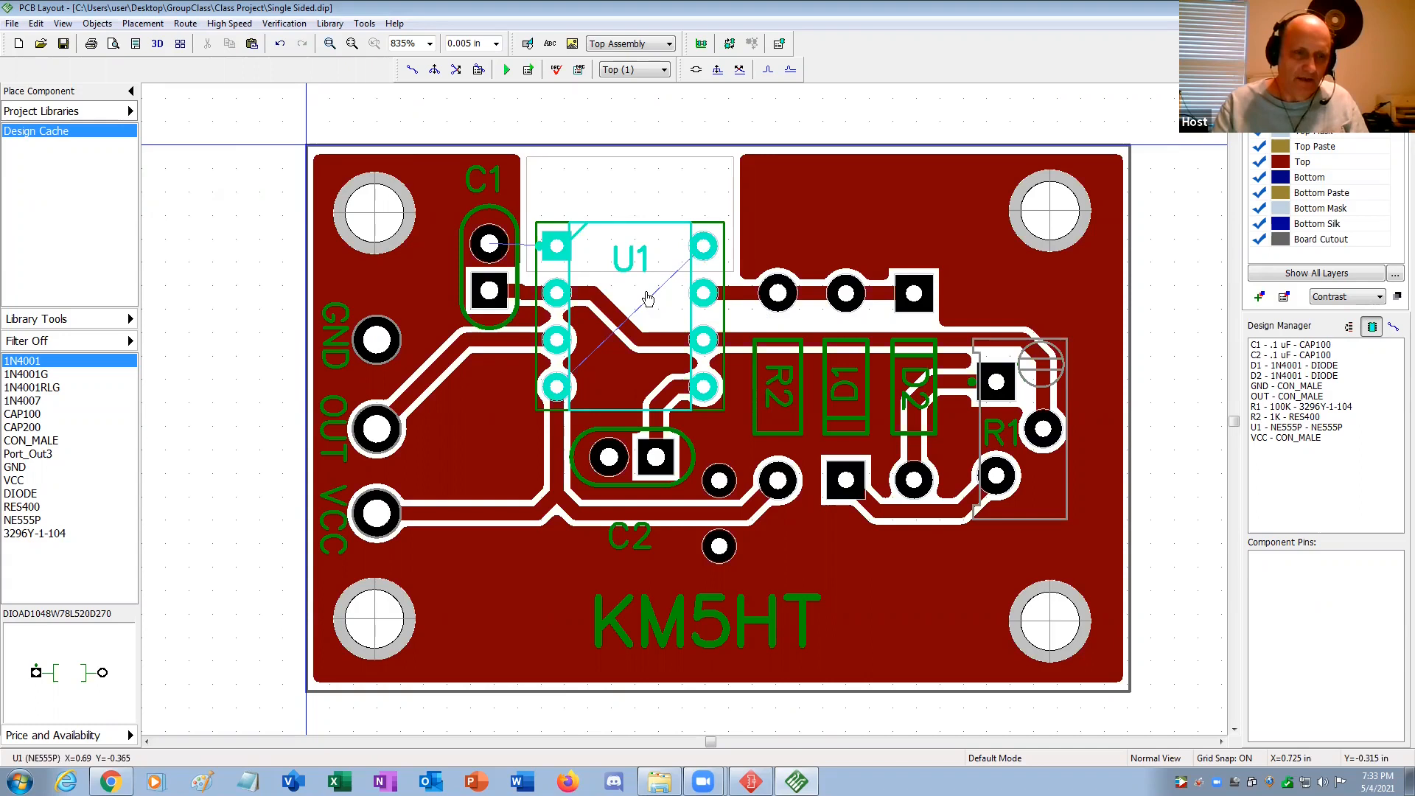
Run the design rule check on the board rerouted with the keepout.
{"action": "left_click", "coordinate": [289, 26]}
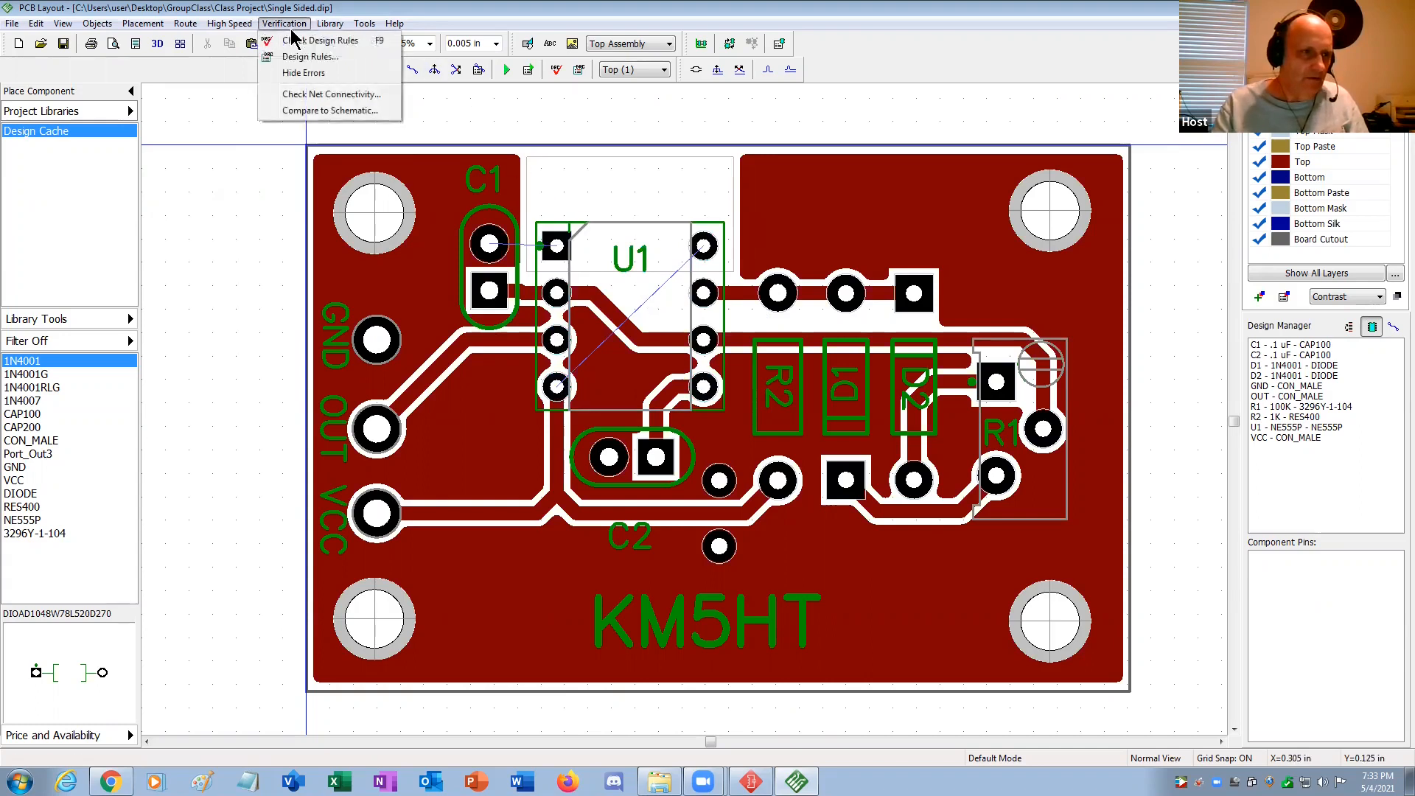
{"action": "left_click", "coordinate": [301, 41]}
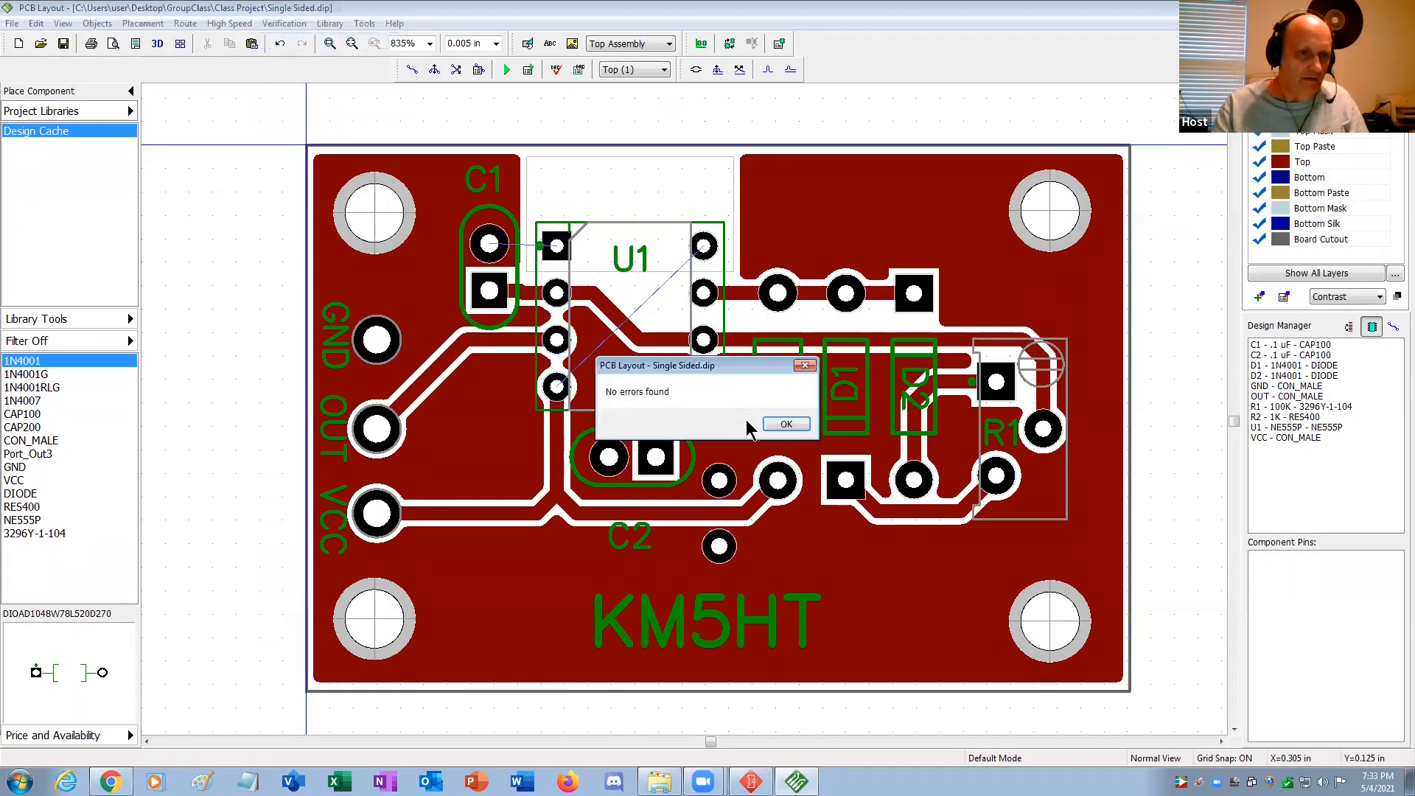
{"action": "left_click", "coordinate": [780, 425]}
Check net connectivity and highlight the GND and VCC entries on the board, keeping the result window clear of the traces.
{"action": "left_click", "coordinate": [283, 24]}
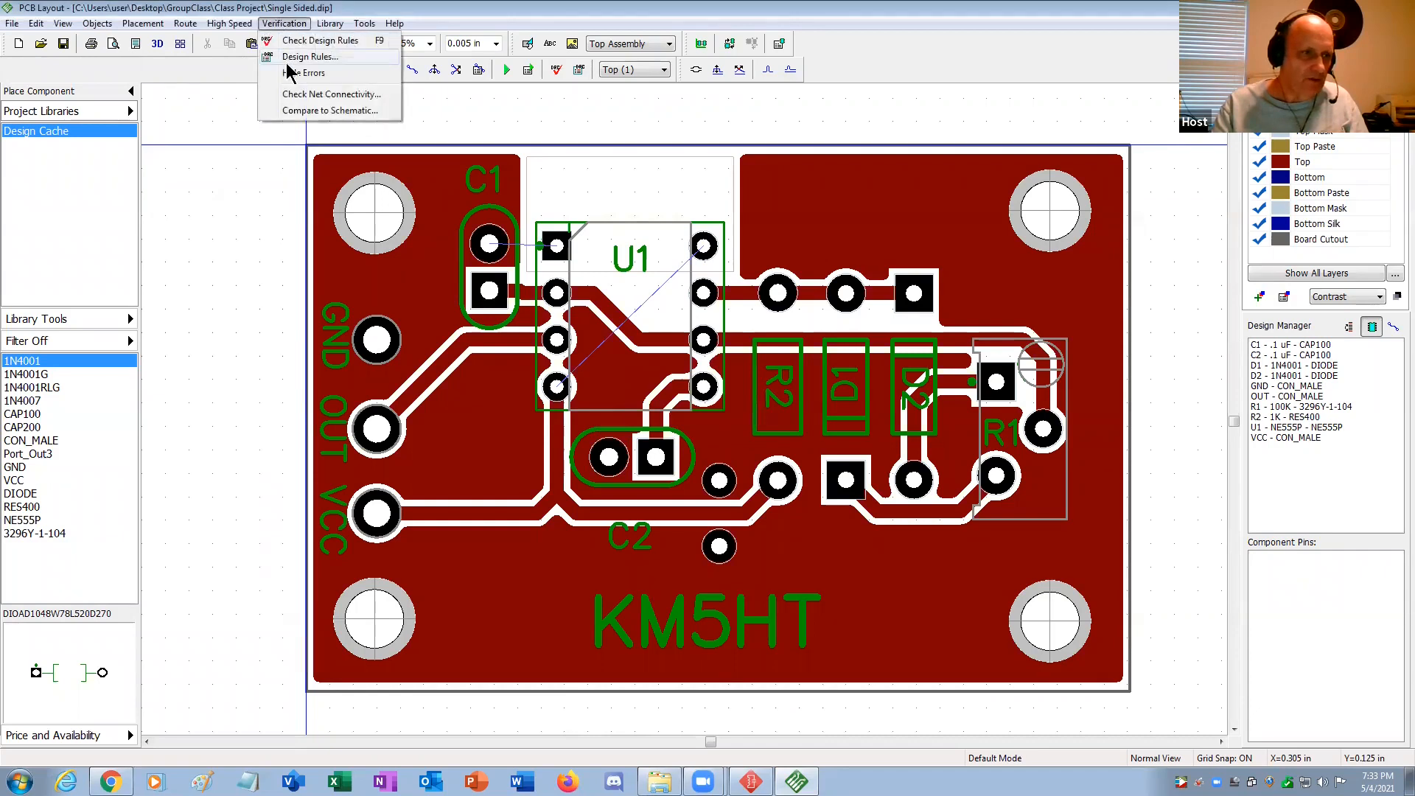
{"action": "left_click", "coordinate": [295, 95]}
{"action": "left_click", "coordinate": [676, 448]}
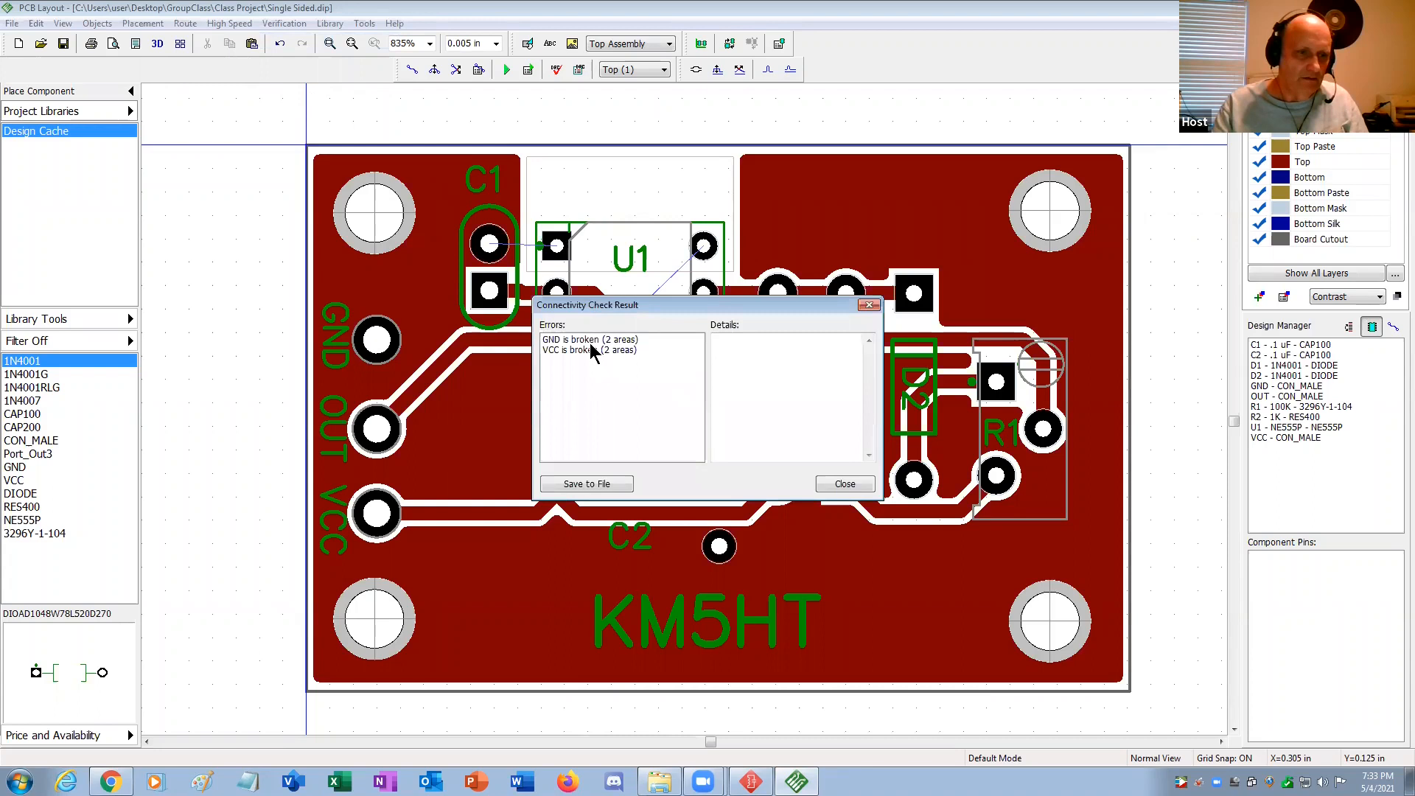
{"action": "left_click", "coordinate": [588, 342]}
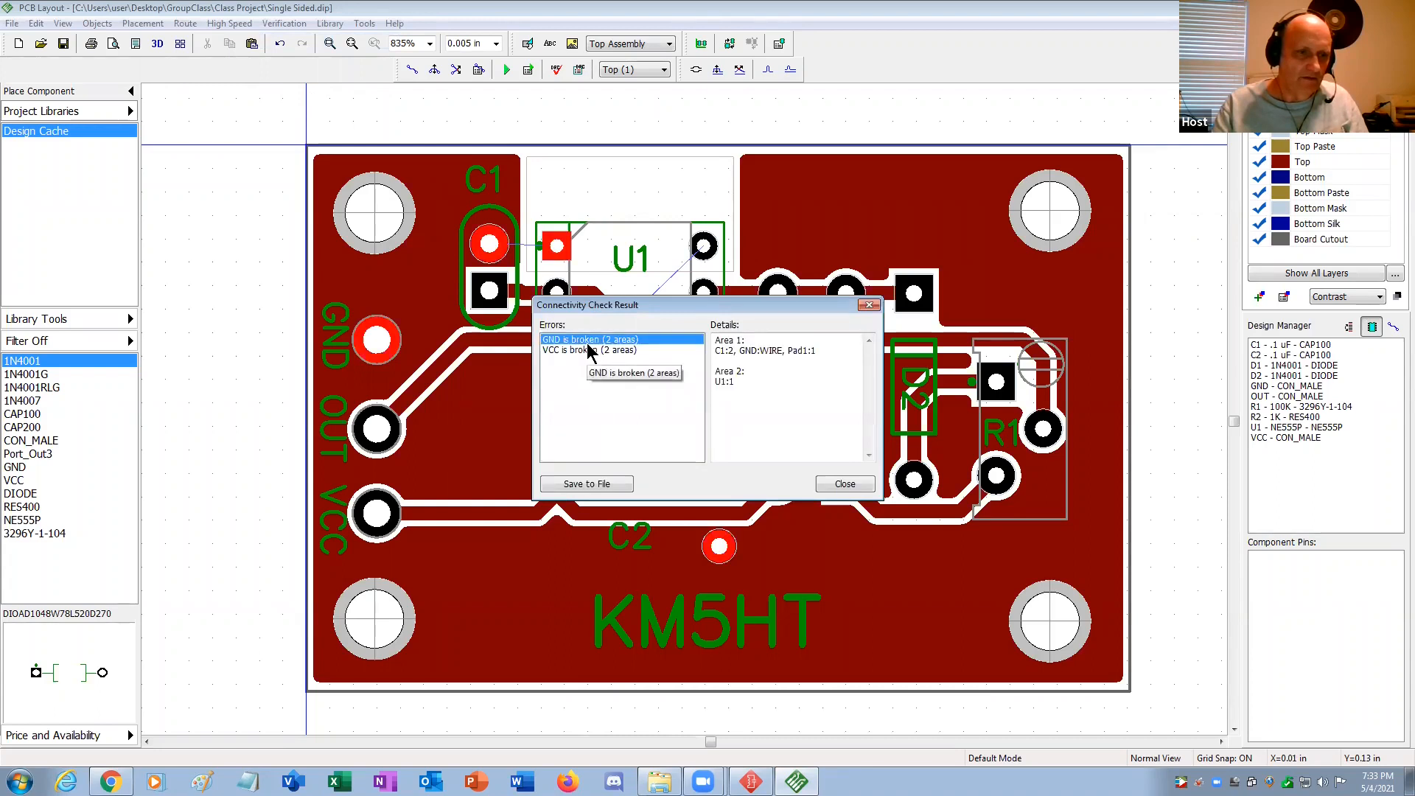
{"action": "left_click", "coordinate": [590, 349]}
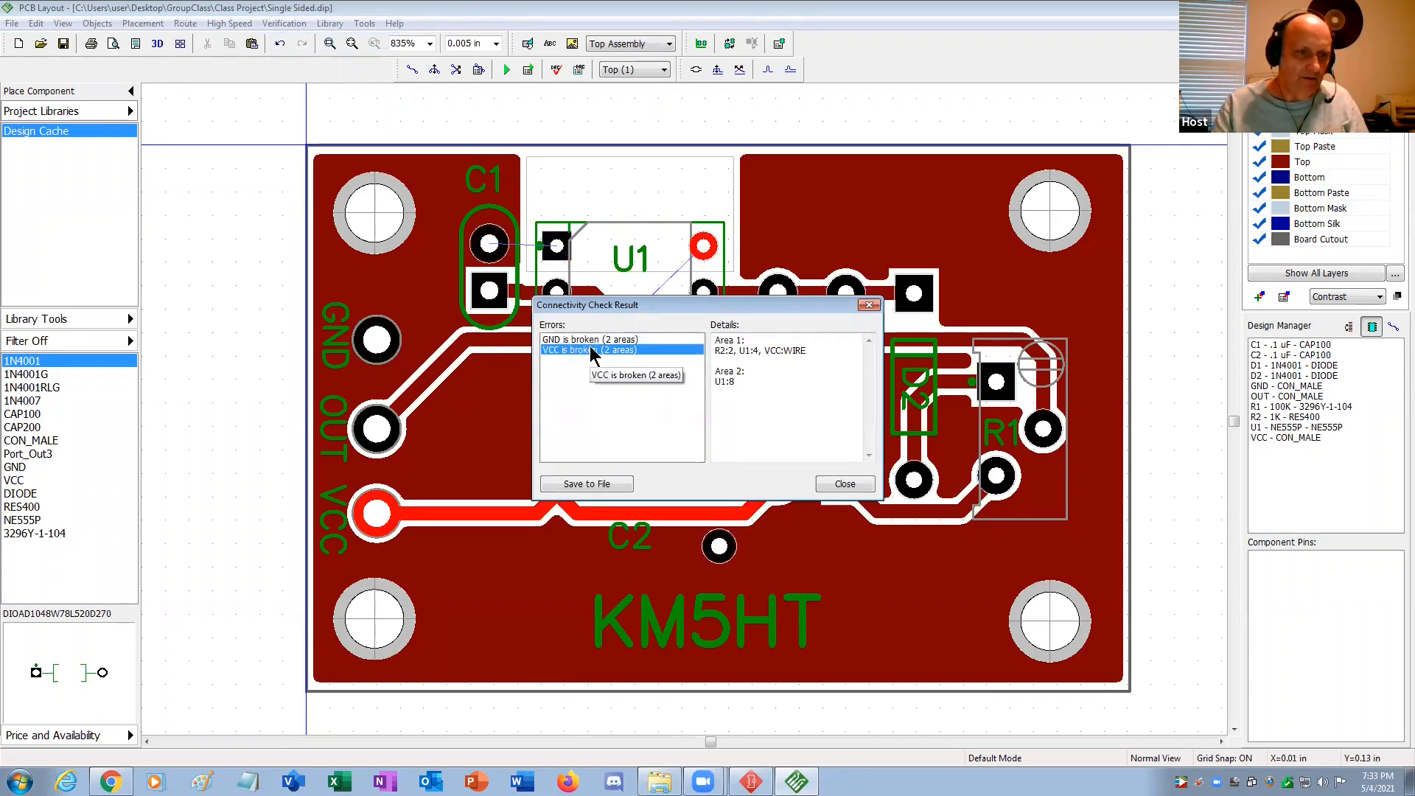
{"action": "left_click_drag", "start_coordinate": [653, 299], "coordinate": [1056, 247]}
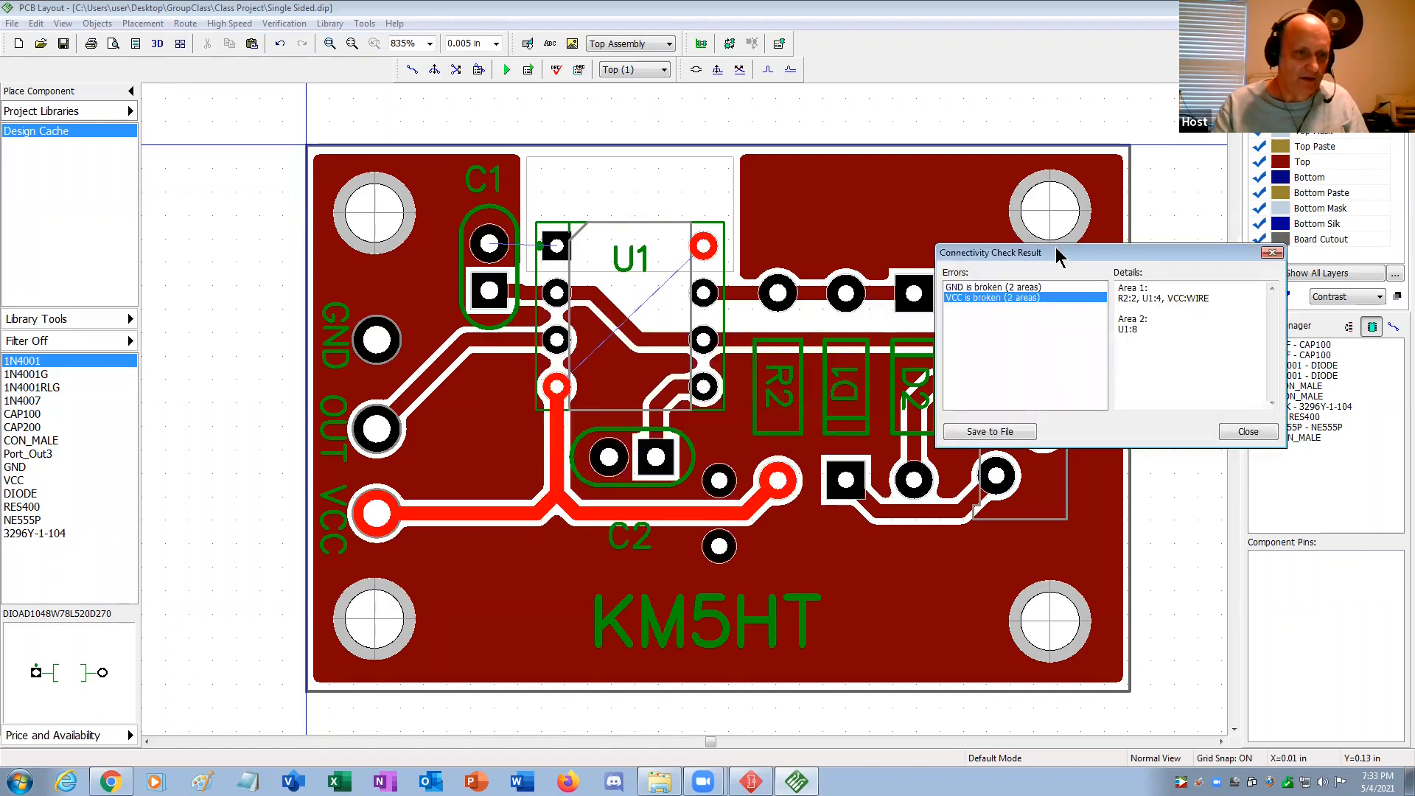
Clear the highlighted VCC net and close the connectivity check results.
{"action": "left_click", "coordinate": [576, 340]}
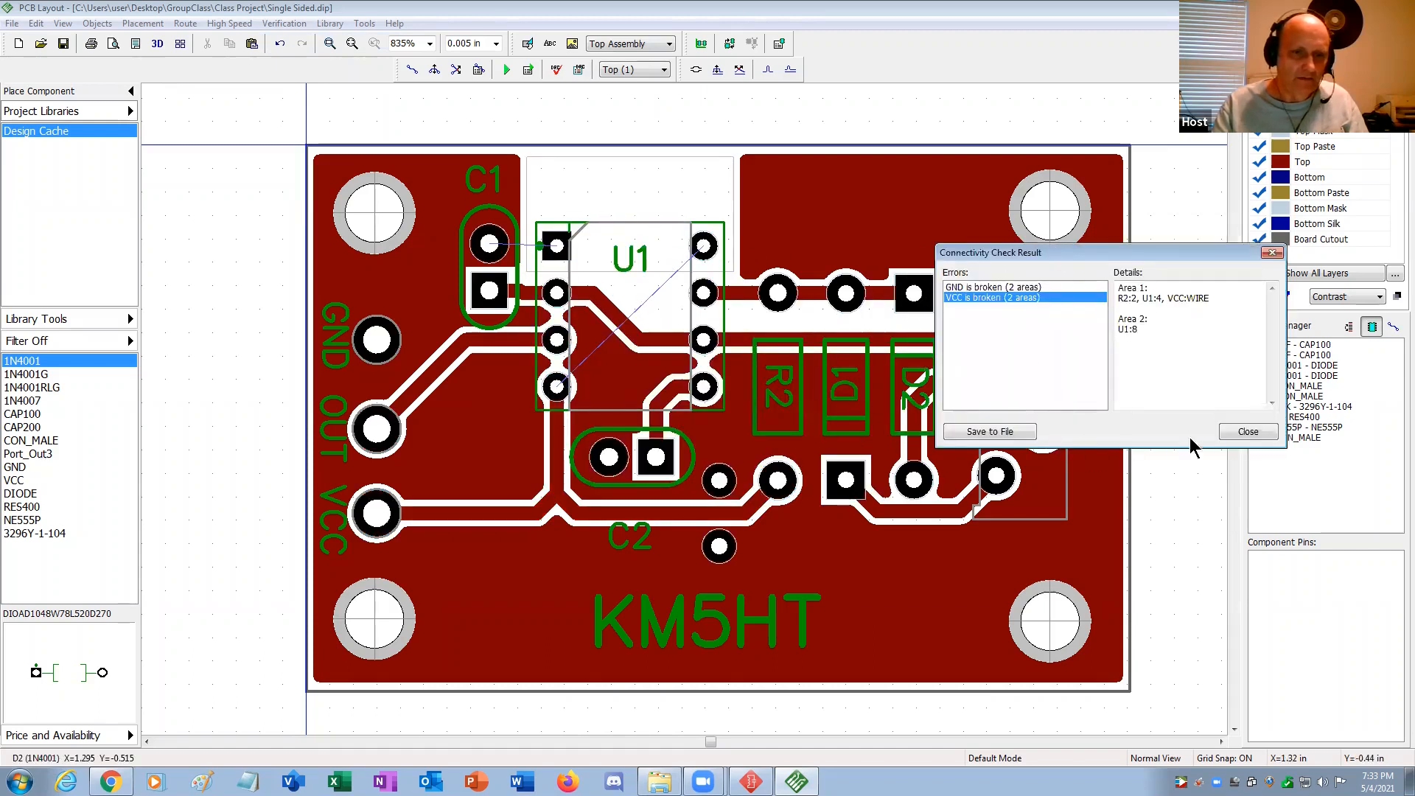
{"action": "left_click", "coordinate": [1248, 431]}
Shrink the top-layer route keepout above U1 by raising its lower edge to about Y=-0.16 in, level with U1's upper edge.
{"action": "left_click", "coordinate": [630, 278]}
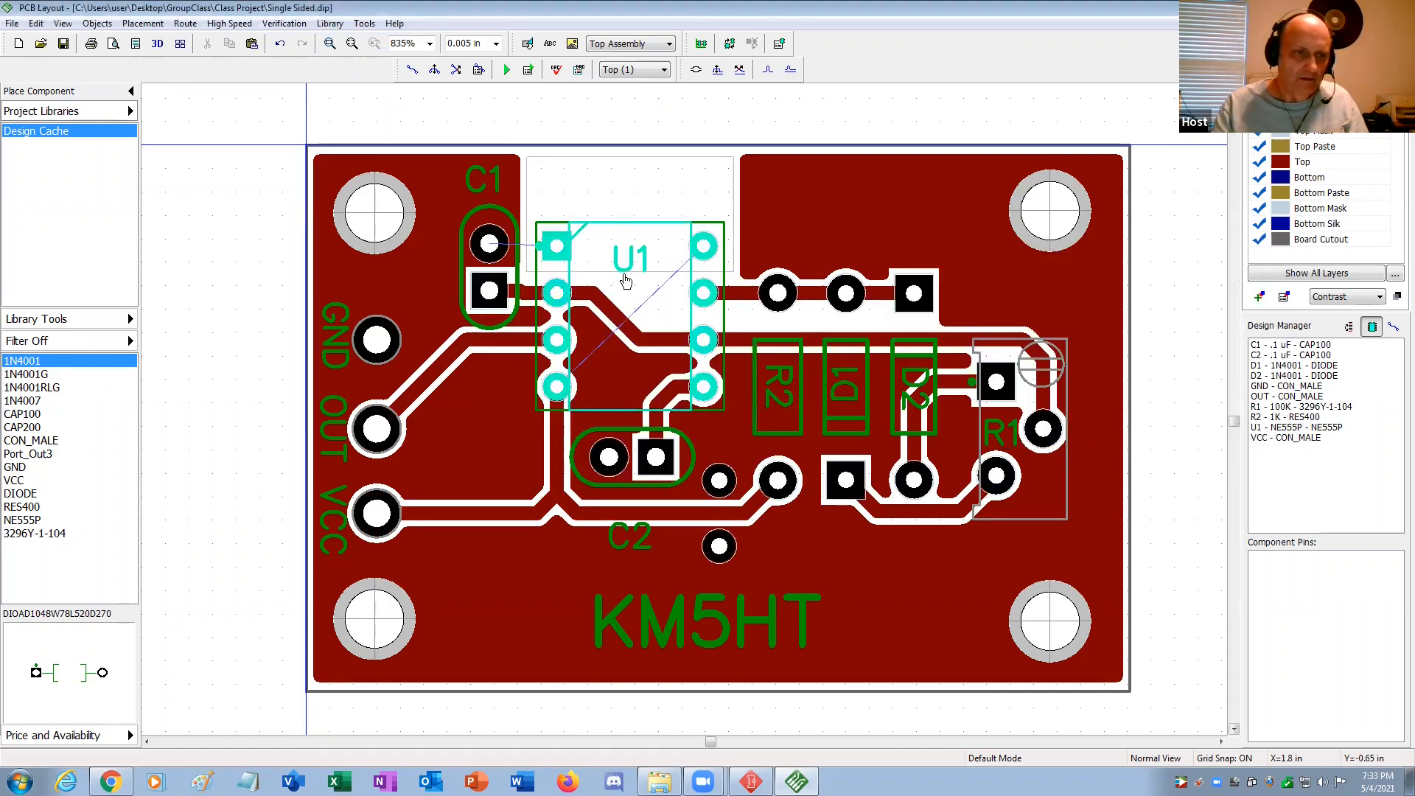
{"action": "left_click_drag", "start_coordinate": [630, 278], "coordinate": [630, 266]}
{"action": "key", "text": "Escape"}
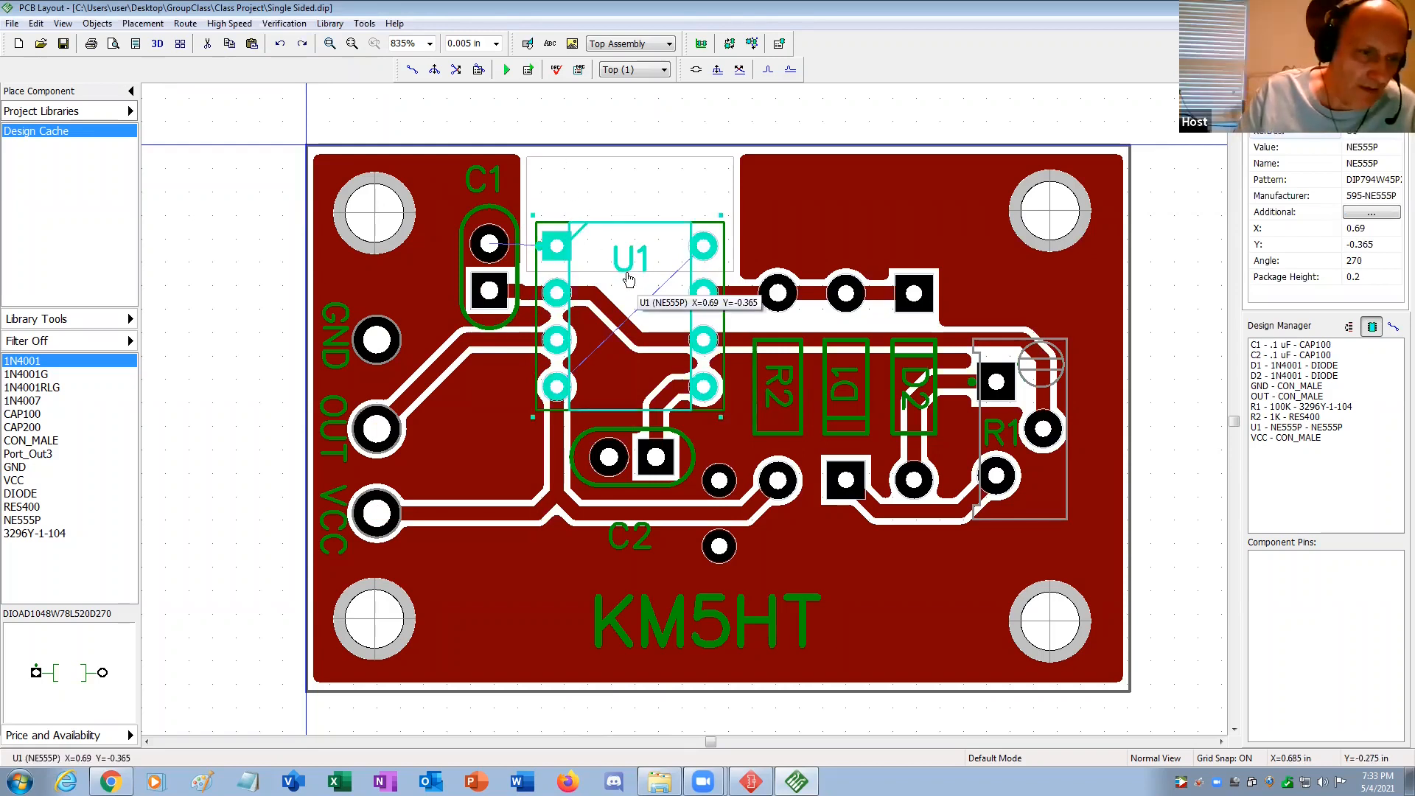
{"action": "left_click", "coordinate": [629, 275]}
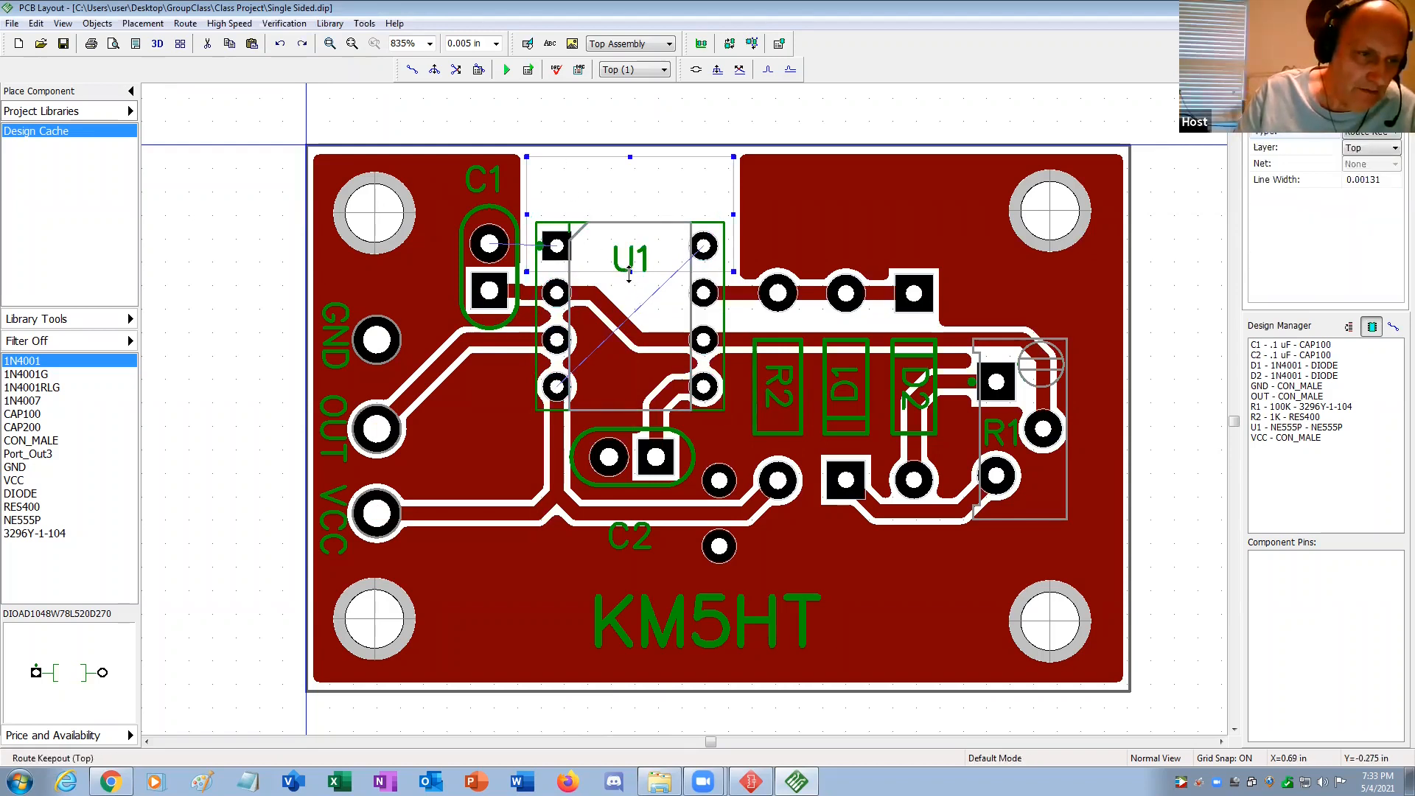
{"action": "left_click_drag", "start_coordinate": [630, 272], "coordinate": [630, 219]}
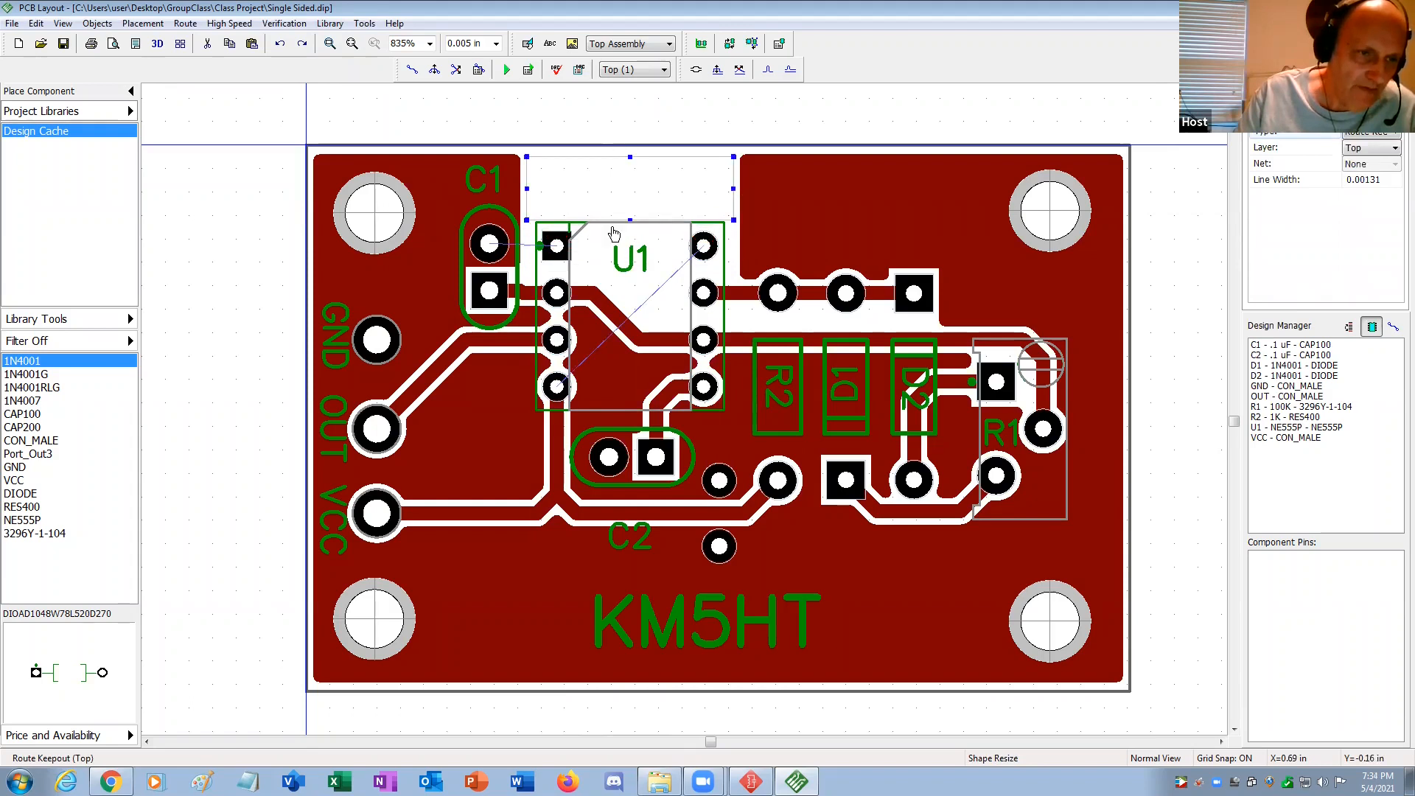
{"action": "left_click", "coordinate": [240, 306]}
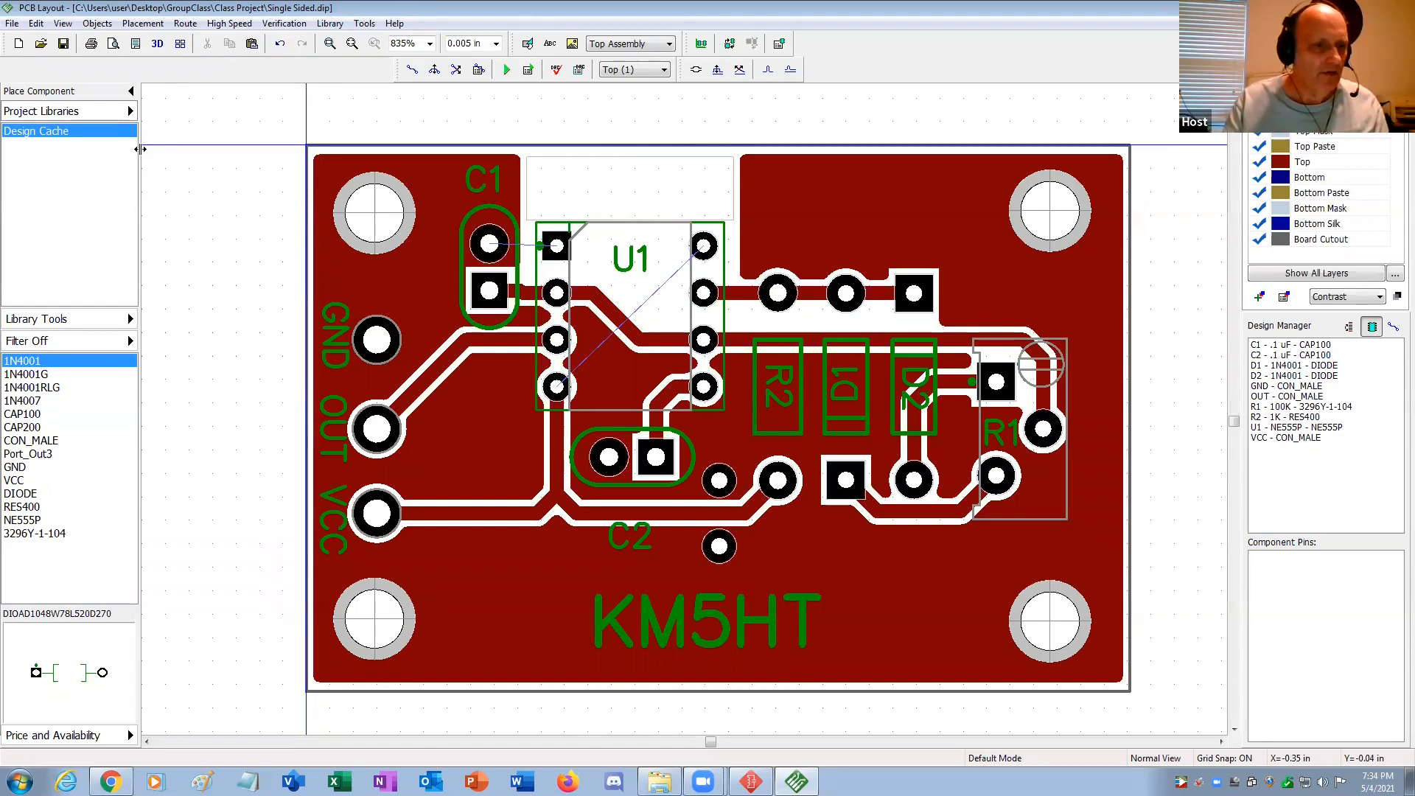
Try to autoroute the board and switch the GND copper pour to its unpoured state.
{"action": "left_click", "coordinate": [185, 23]}
{"action": "left_click", "coordinate": [221, 40]}
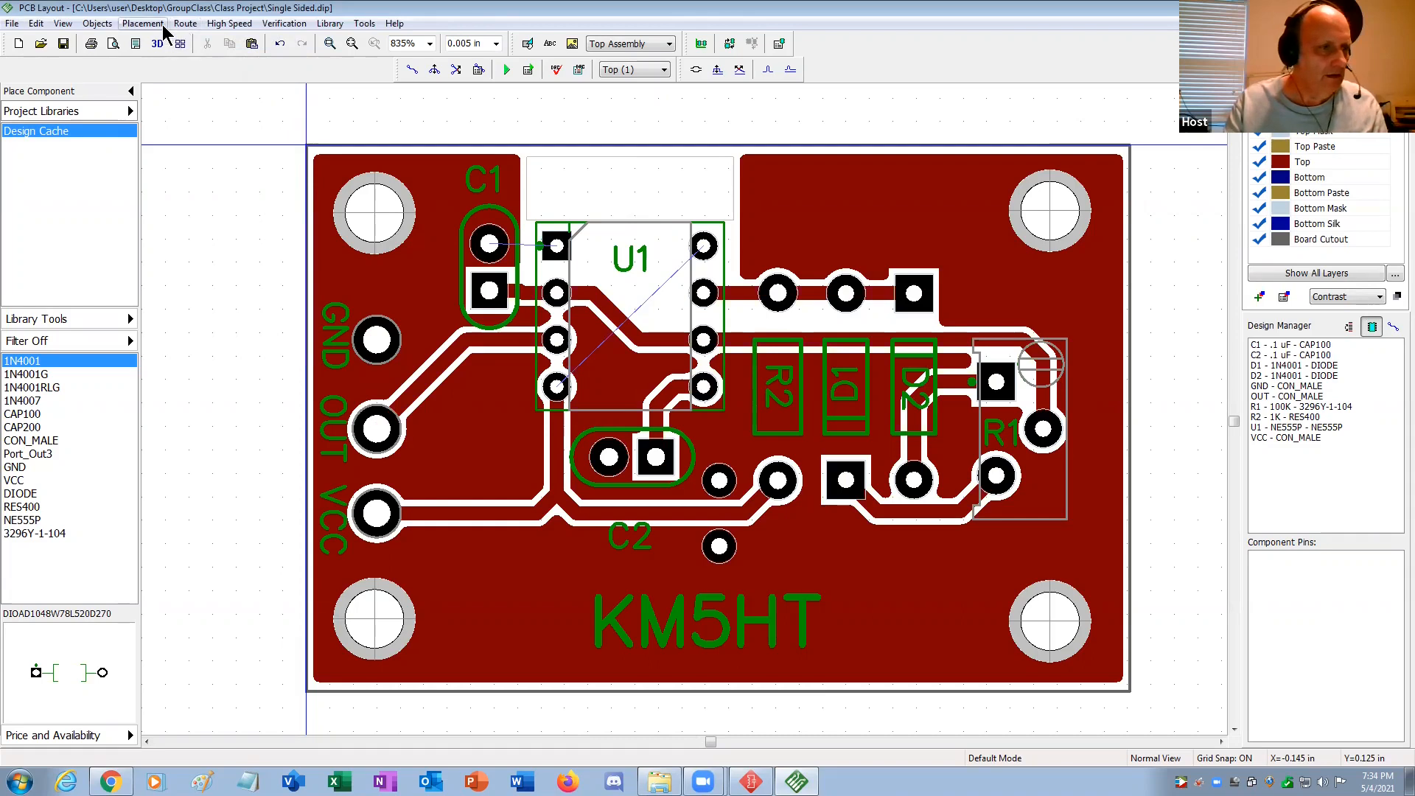
{"action": "left_click", "coordinate": [314, 279]}
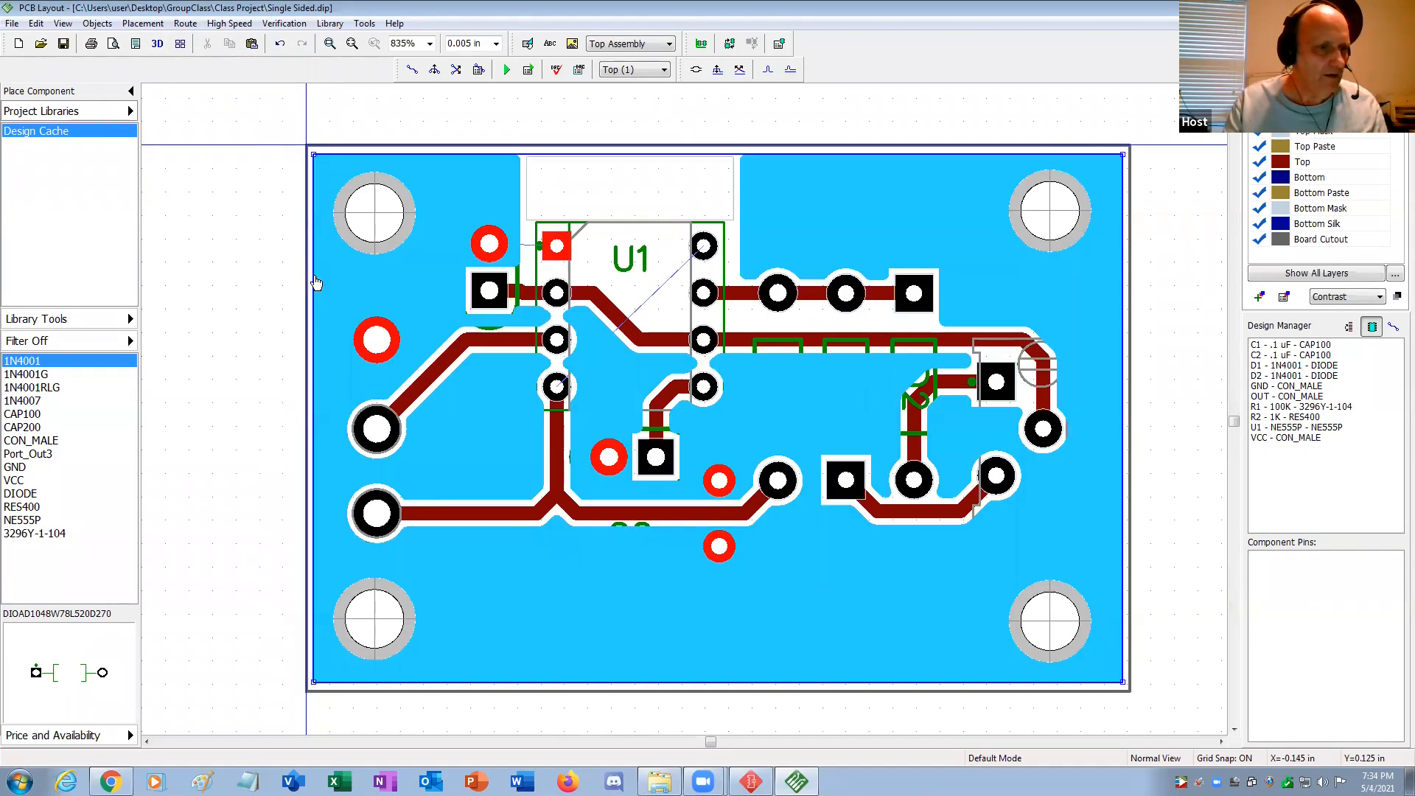
{"action": "right_click", "coordinate": [316, 283]}
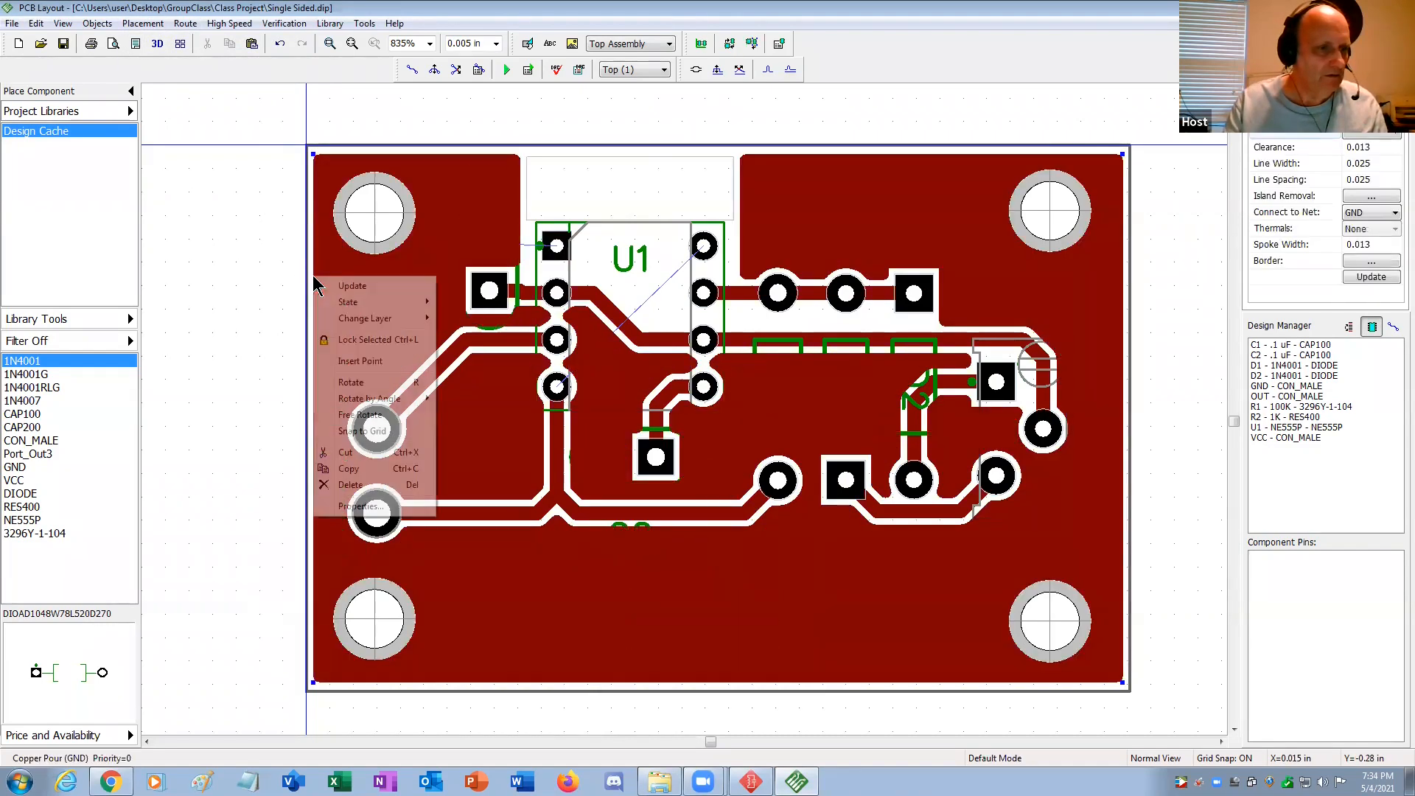
{"action": "left_click", "coordinate": [345, 506]}
{"action": "left_click", "coordinate": [740, 527]}
{"action": "left_click", "coordinate": [736, 553]}
{"action": "left_click", "coordinate": [712, 561]}
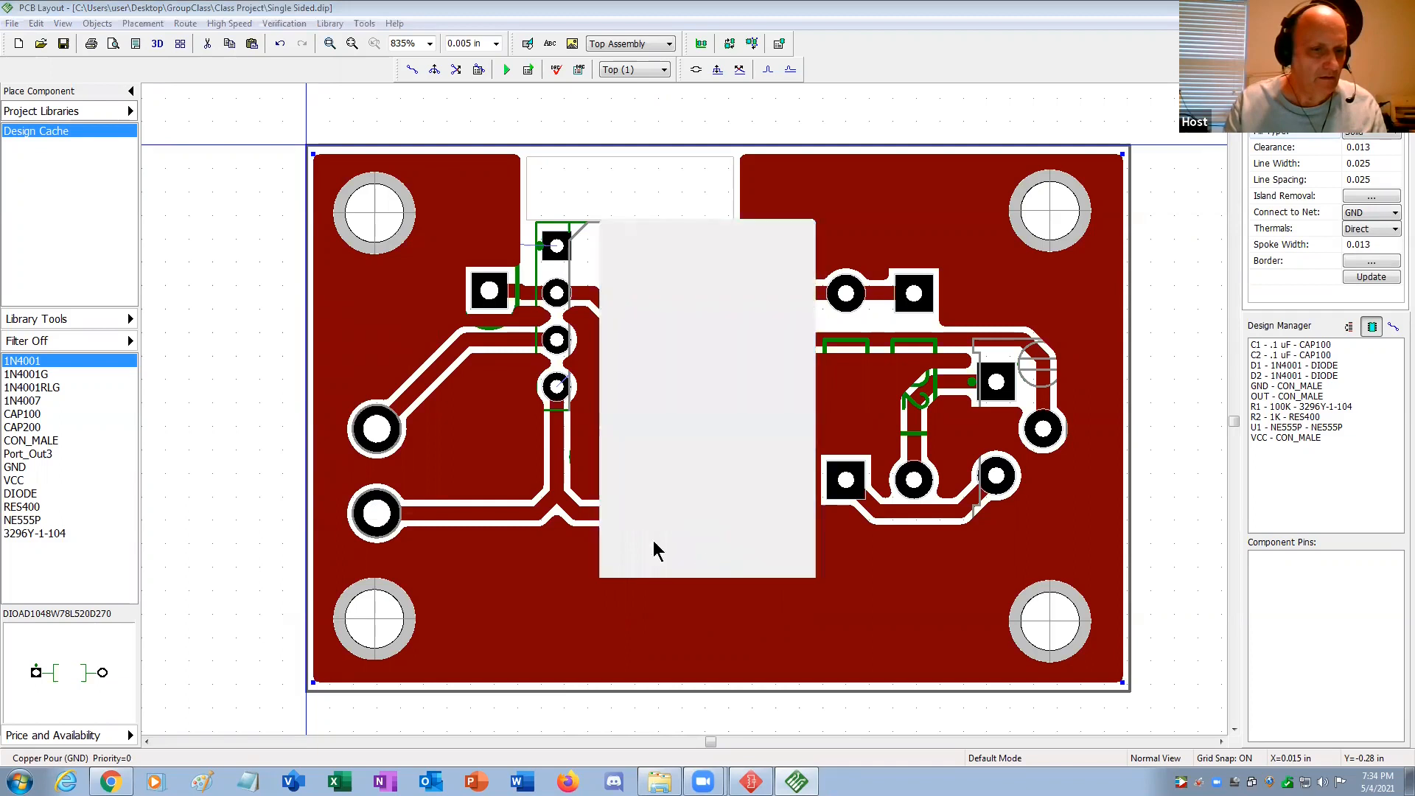
Unroute all traces on the board and run the autorouter again.
{"action": "left_click", "coordinate": [184, 24]}
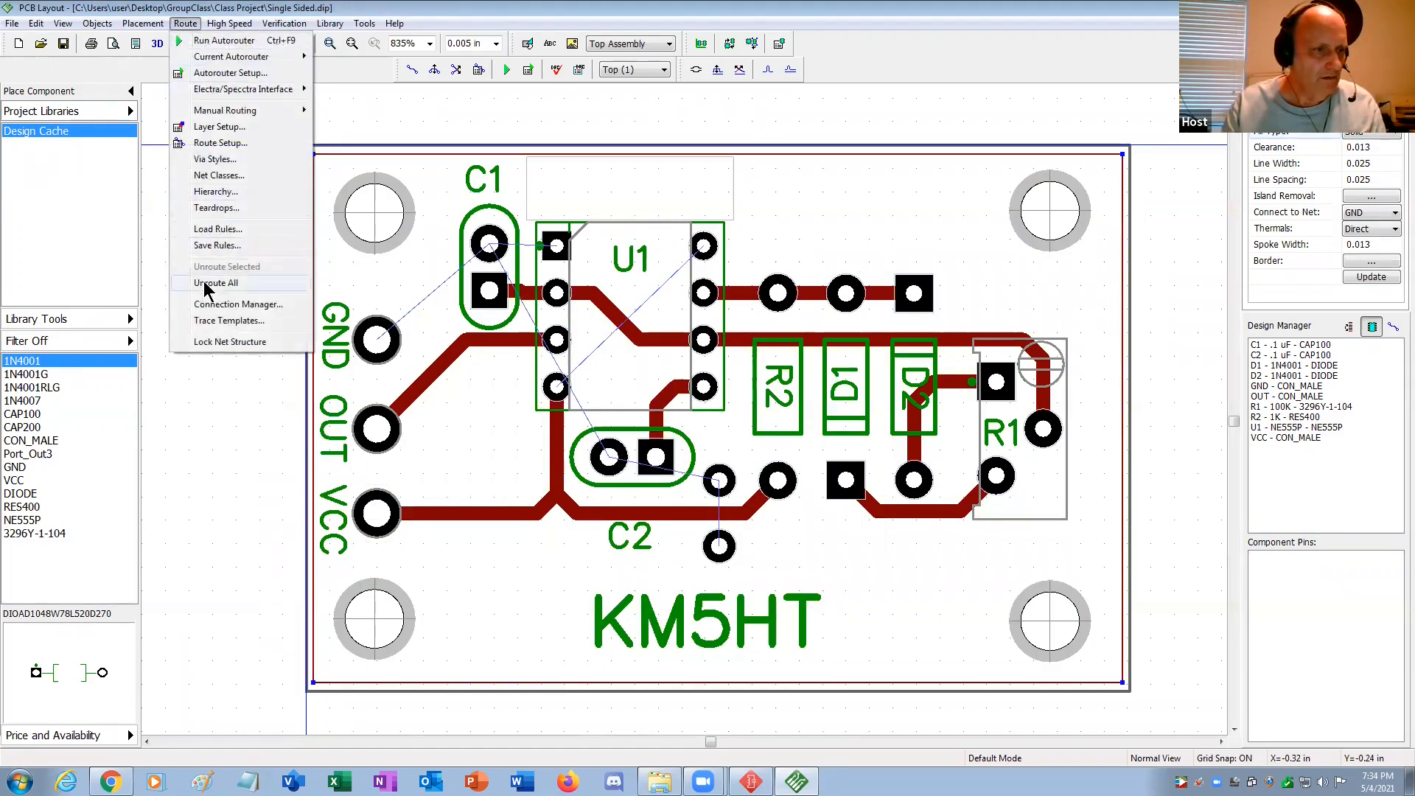
{"action": "left_click", "coordinate": [207, 284]}
{"action": "left_click", "coordinate": [185, 24]}
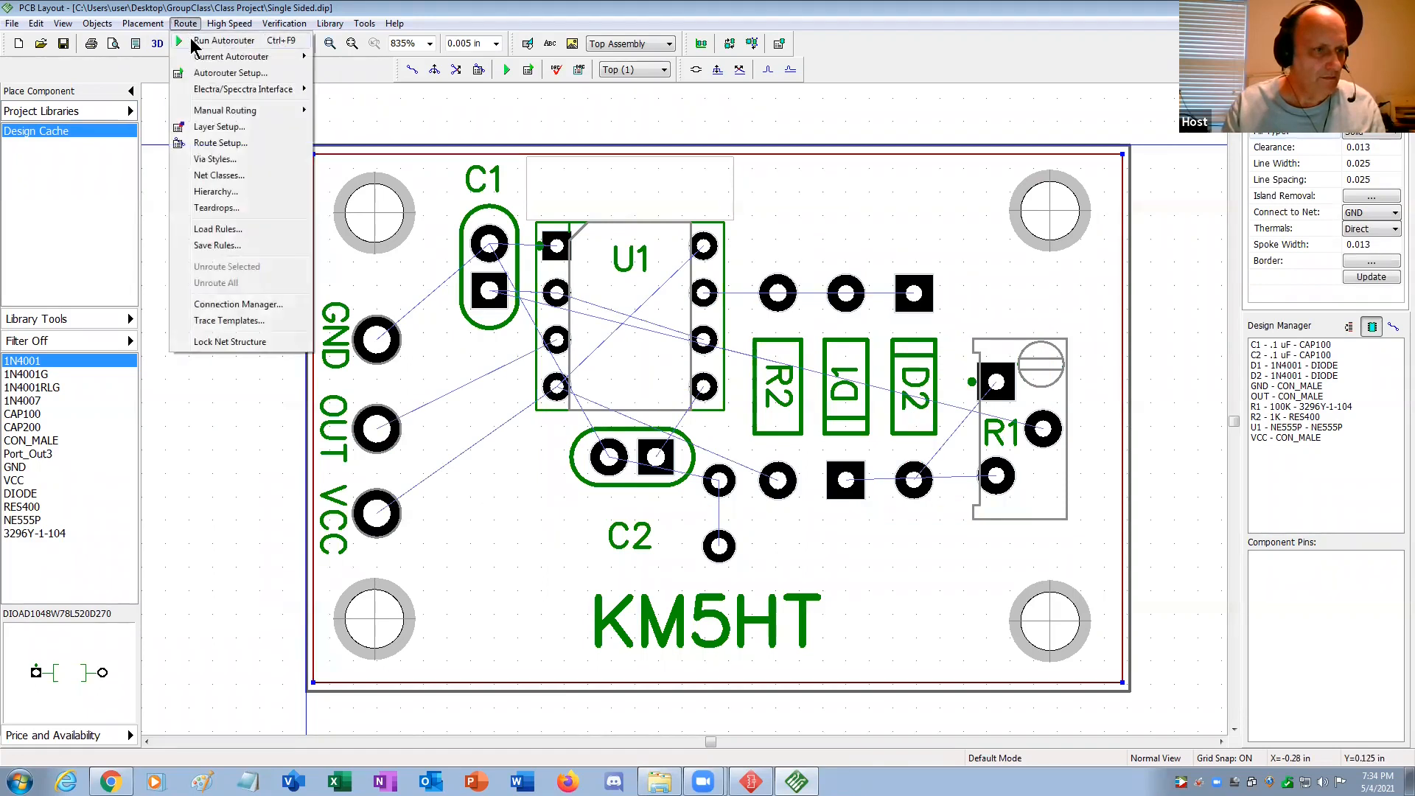
{"action": "left_click", "coordinate": [193, 42]}
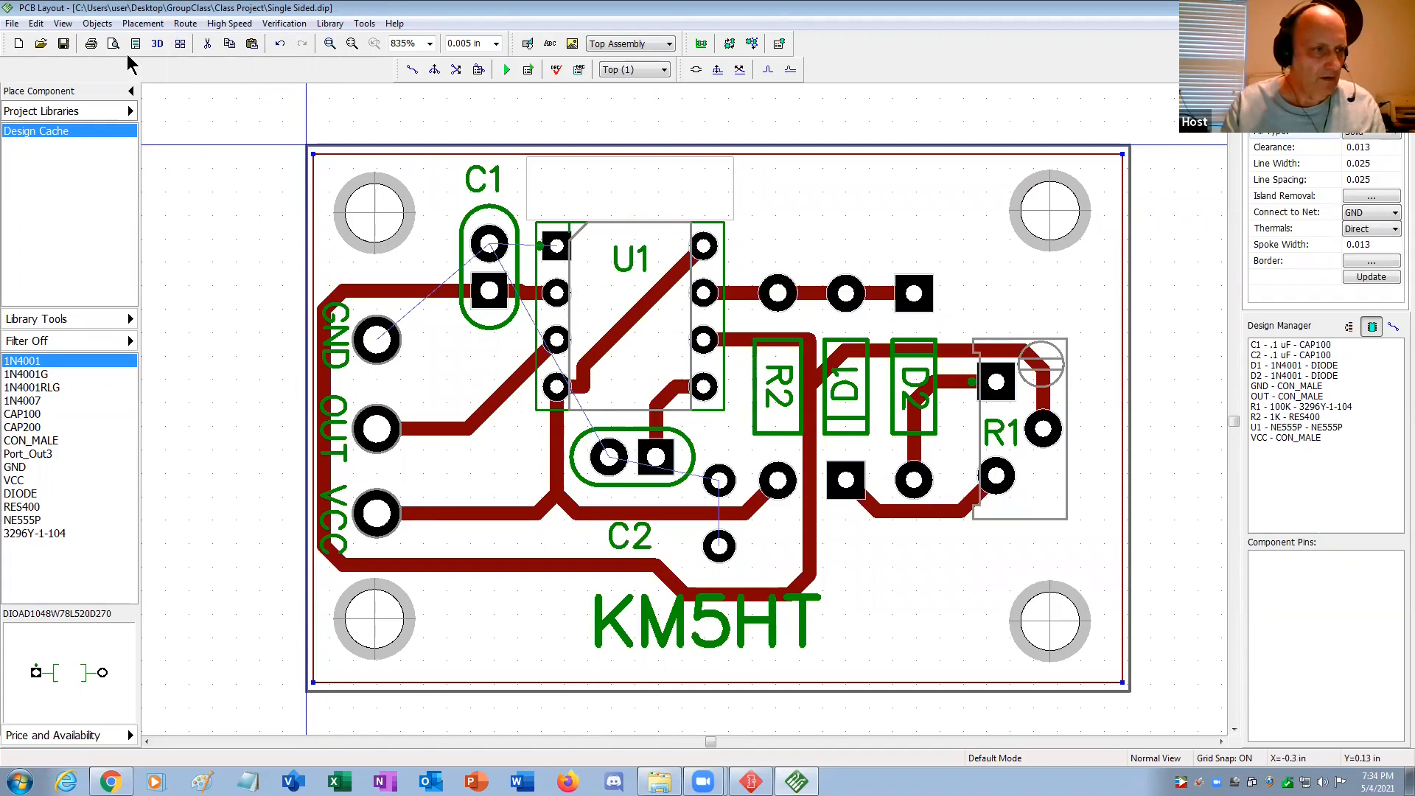
Update all copper pours on the rerouted board.
{"action": "left_click", "coordinate": [98, 23]}
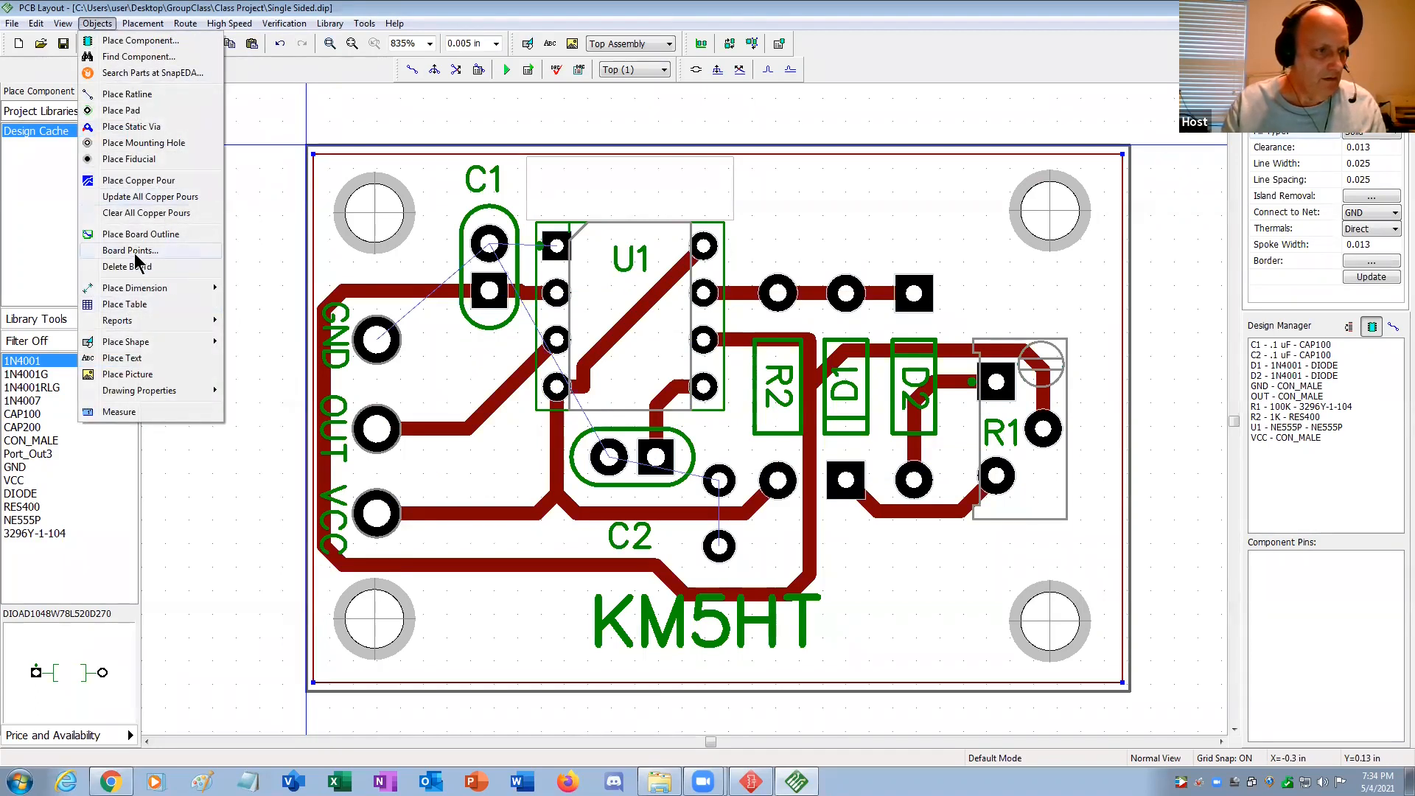
{"action": "left_click", "coordinate": [142, 197]}
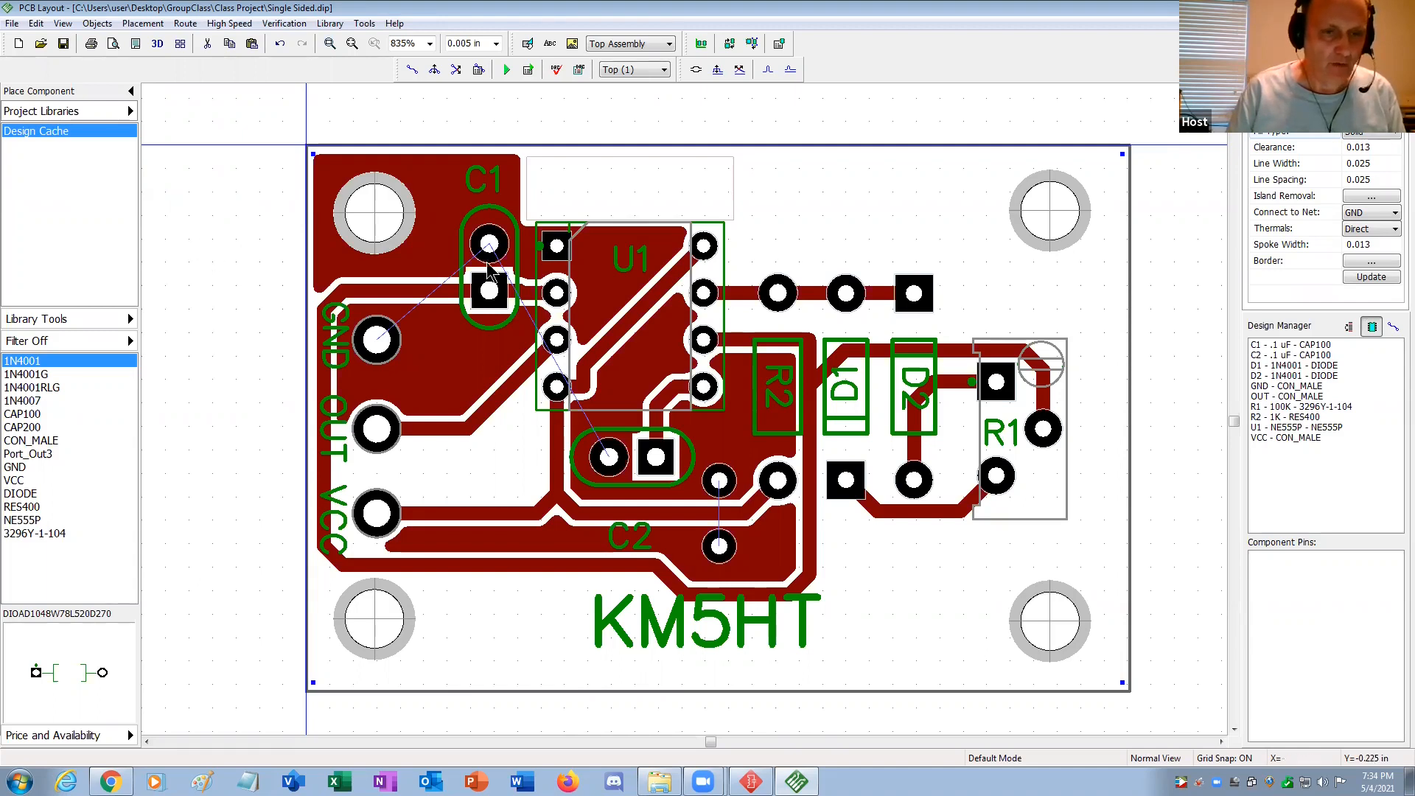
Outline a rectangular copper pour in the board's upper-right area, from X=0.92 in to the right edge and about 0.4 in deep.
{"action": "left_click", "coordinate": [98, 23]}
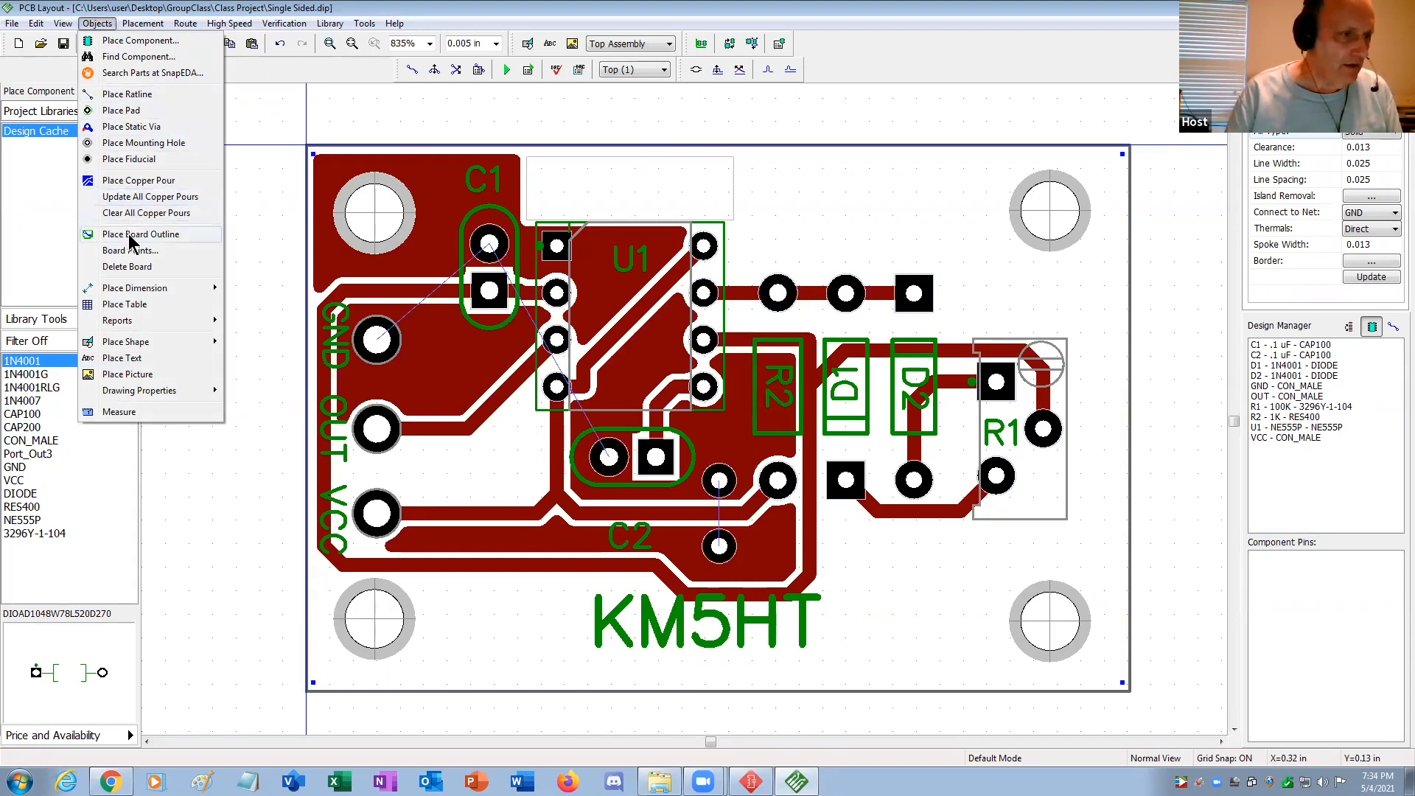
{"action": "left_click", "coordinate": [123, 182]}
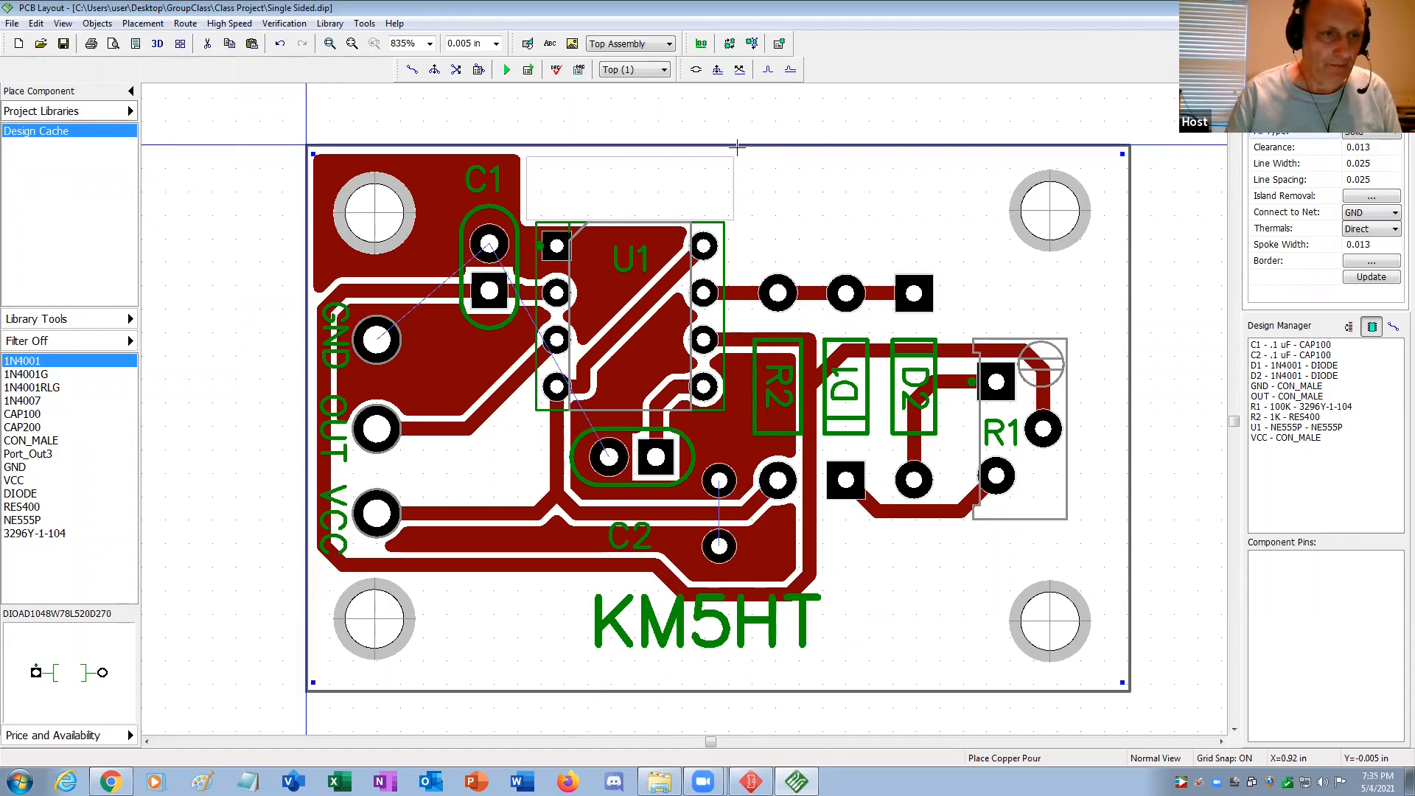
{"action": "left_click", "coordinate": [737, 145]}
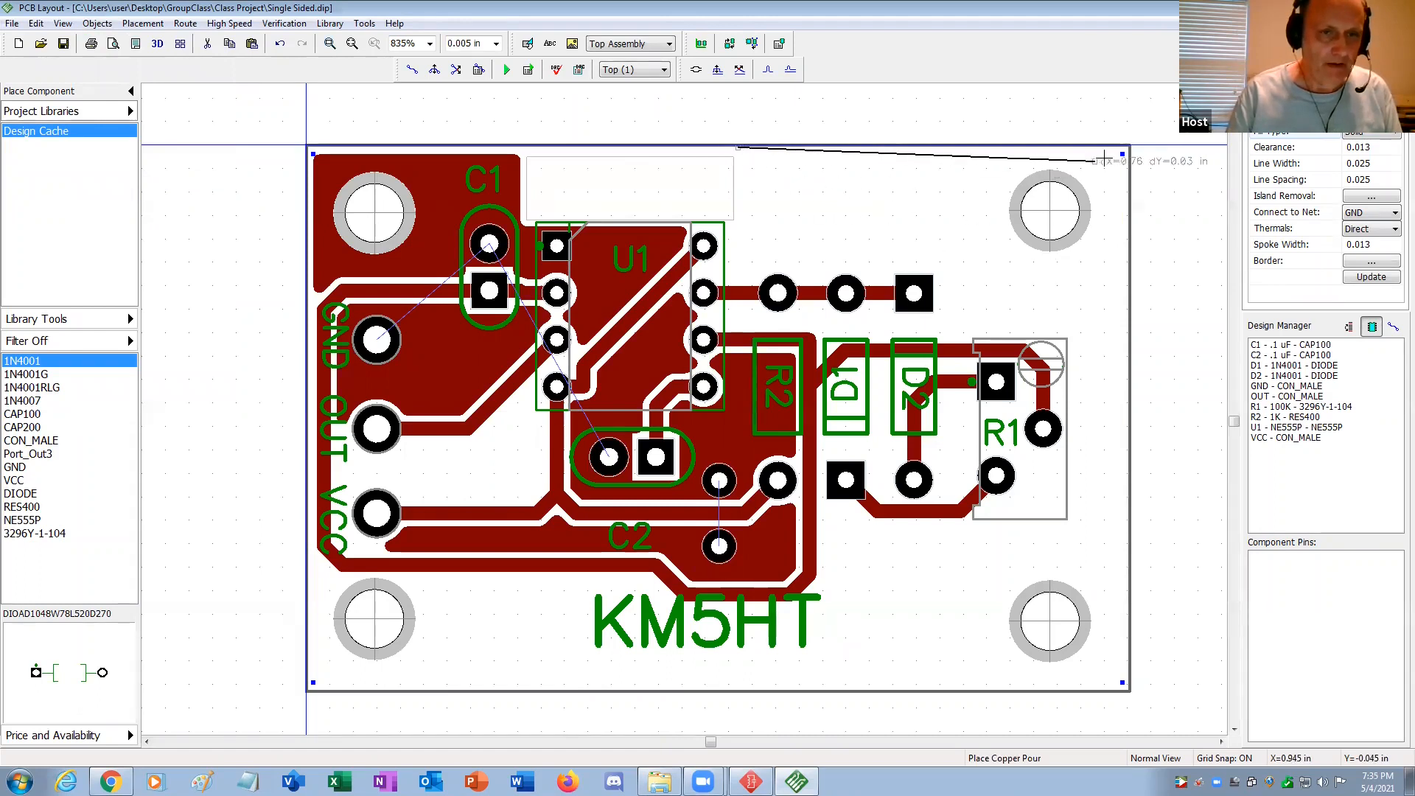
{"action": "left_click", "coordinate": [1128, 148]}
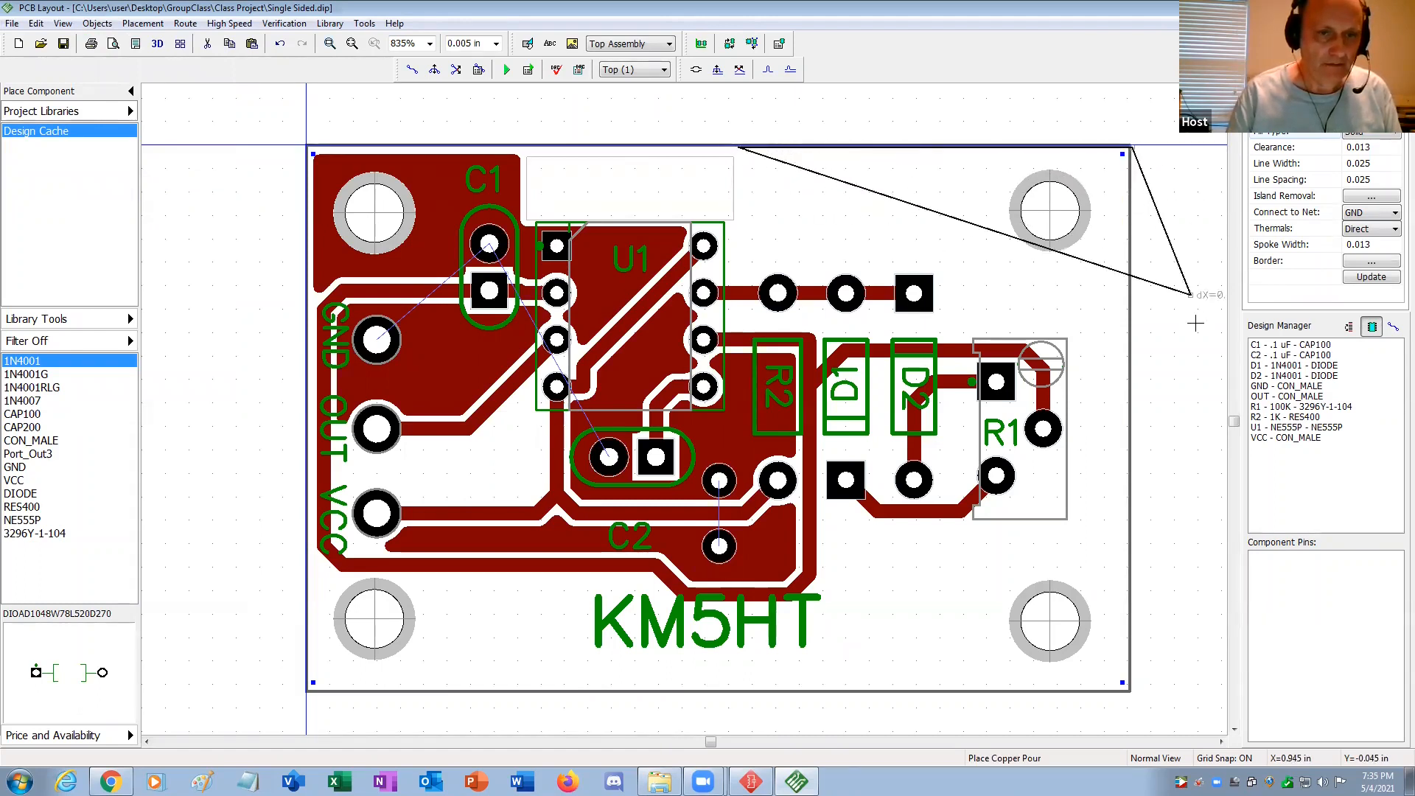
{"action": "left_click", "coordinate": [1130, 341]}
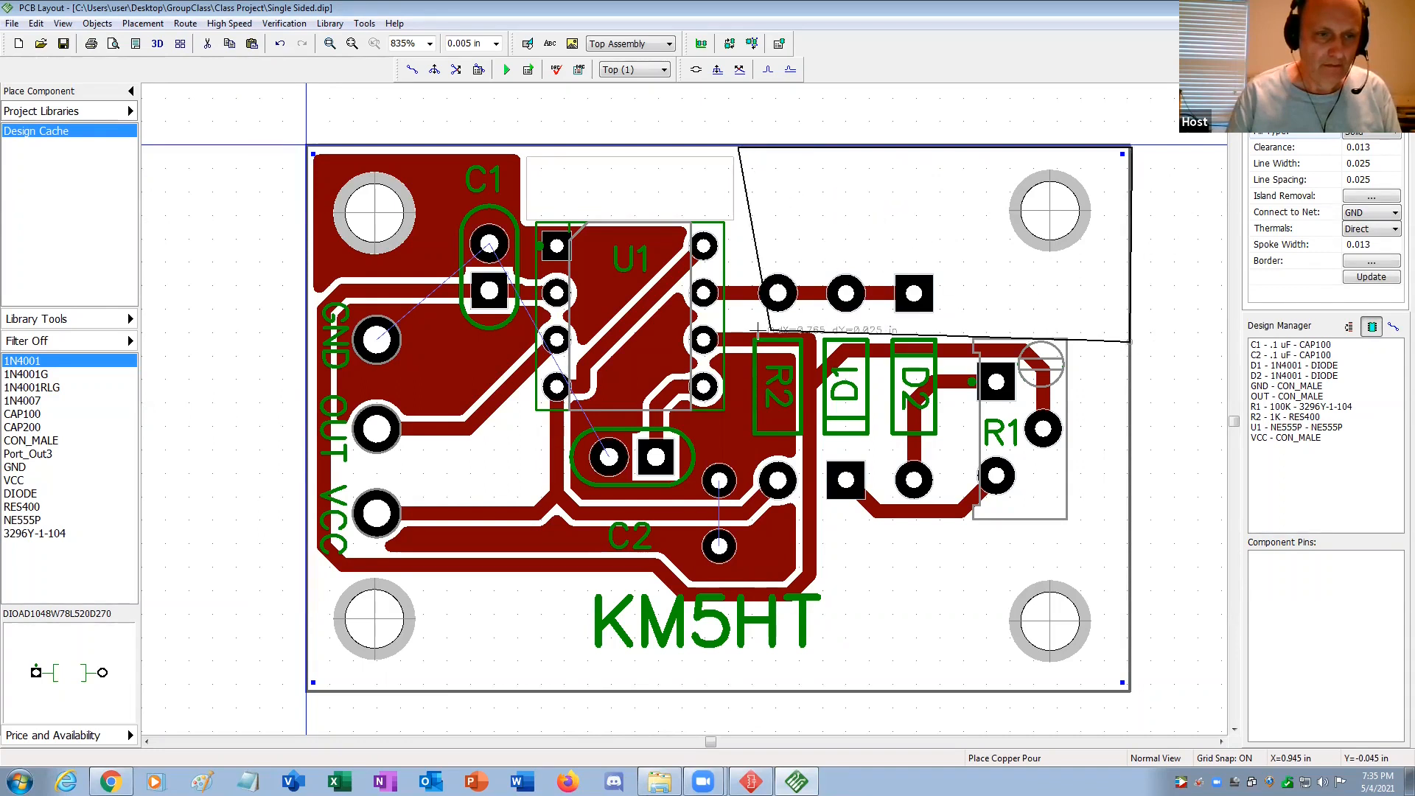
{"action": "left_click", "coordinate": [738, 337]}
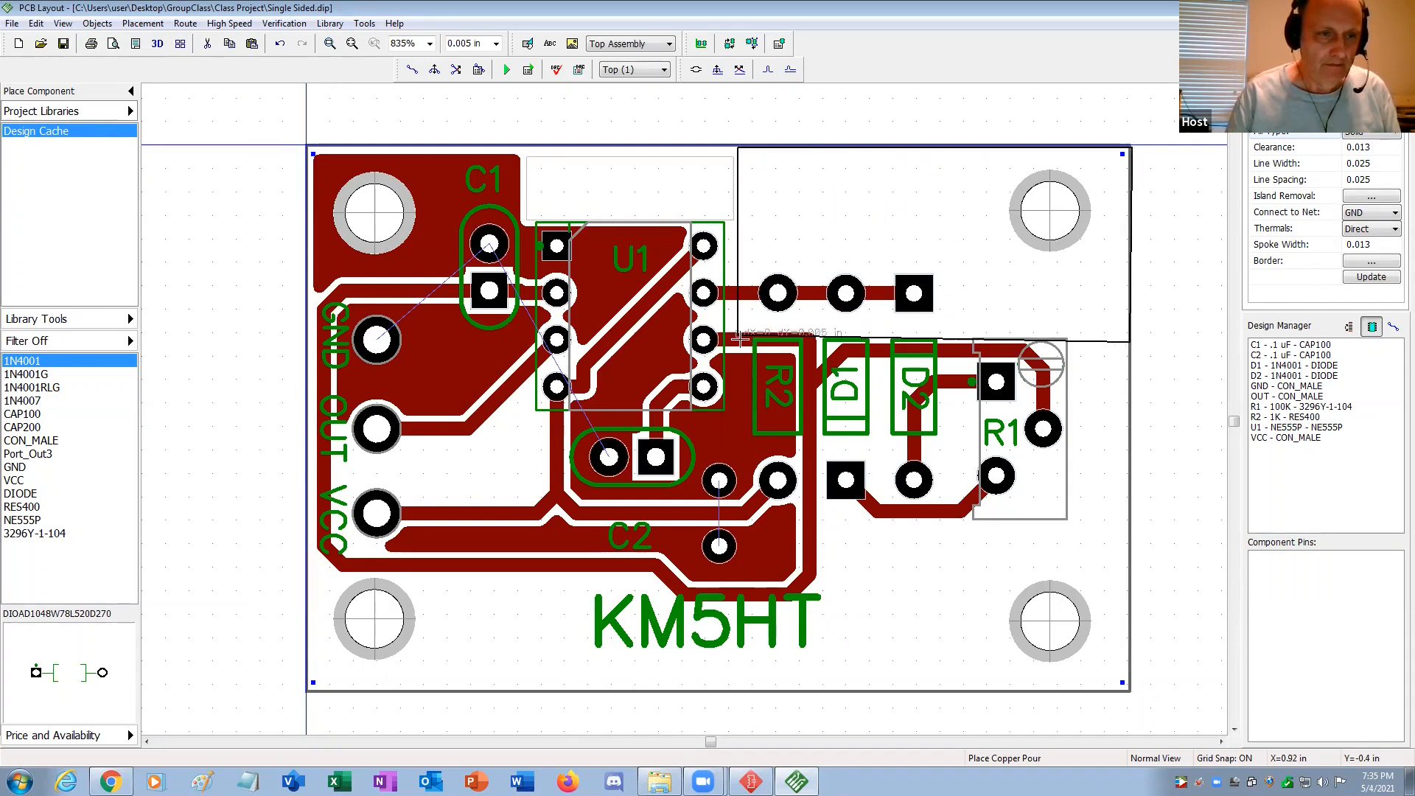
Finish the upper-right copper pour with a solid fill connected to the GND net.
{"action": "key", "text": "Return"}
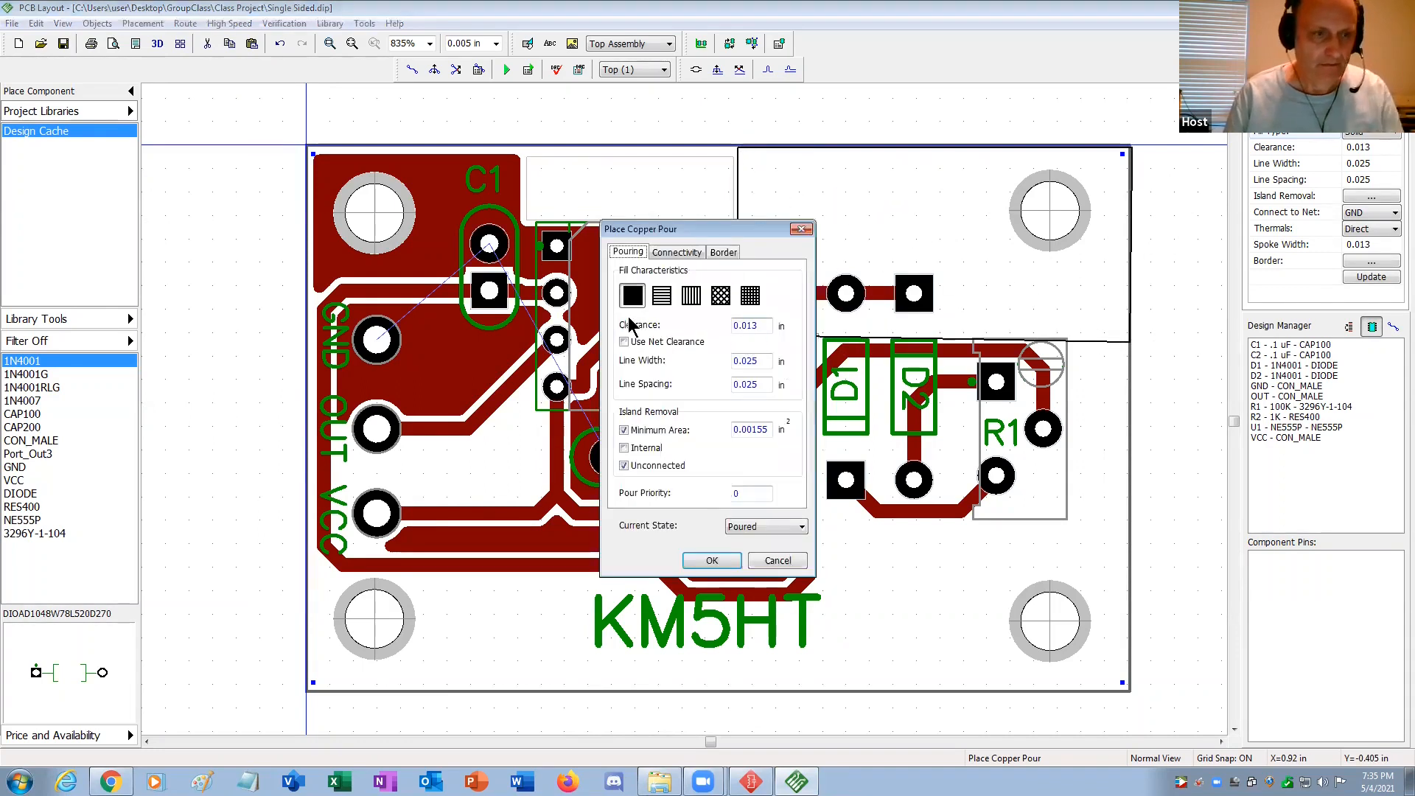
{"action": "left_click", "coordinate": [682, 253]}
{"action": "left_click", "coordinate": [735, 284]}
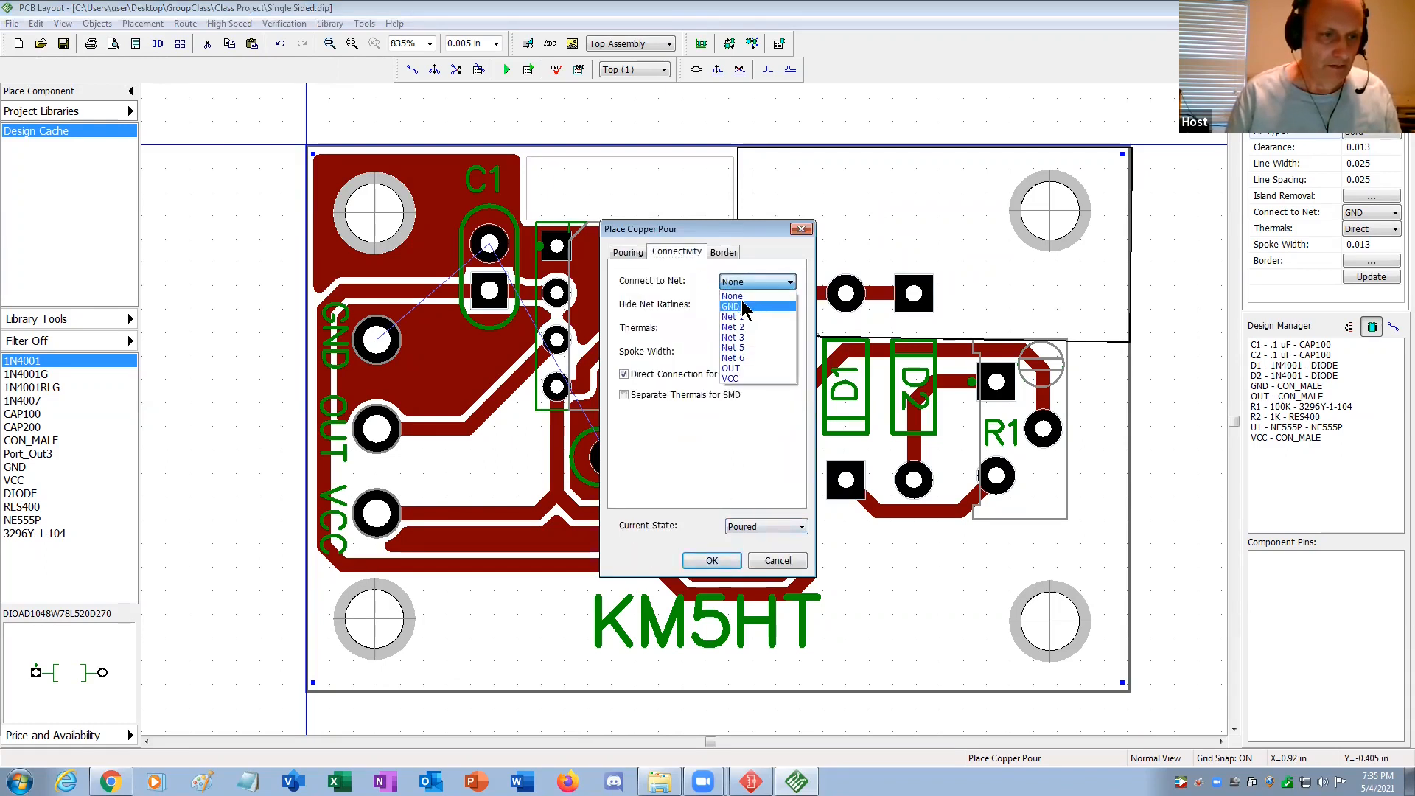
{"action": "left_click", "coordinate": [742, 304]}
{"action": "left_click", "coordinate": [709, 560]}
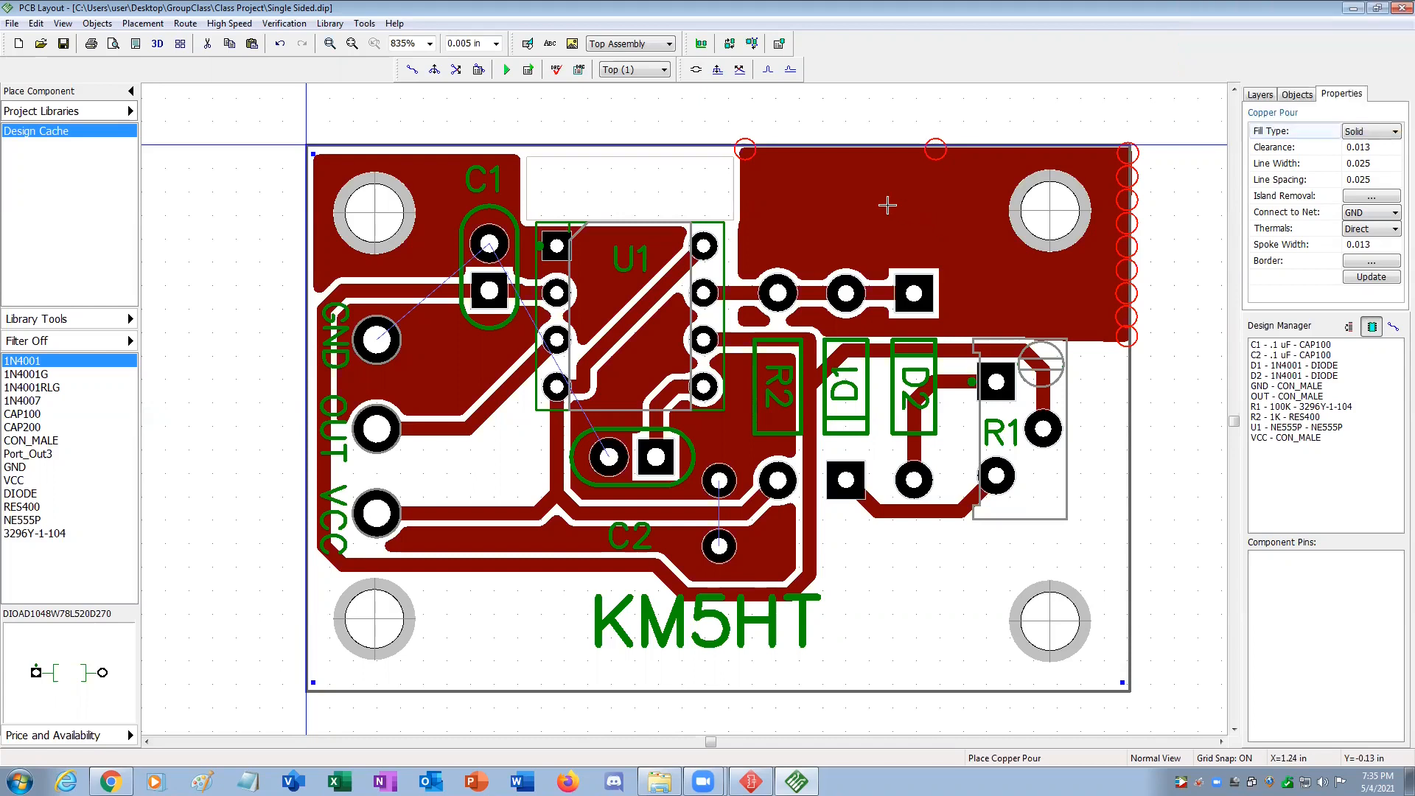
{"action": "key", "text": "Escape"}
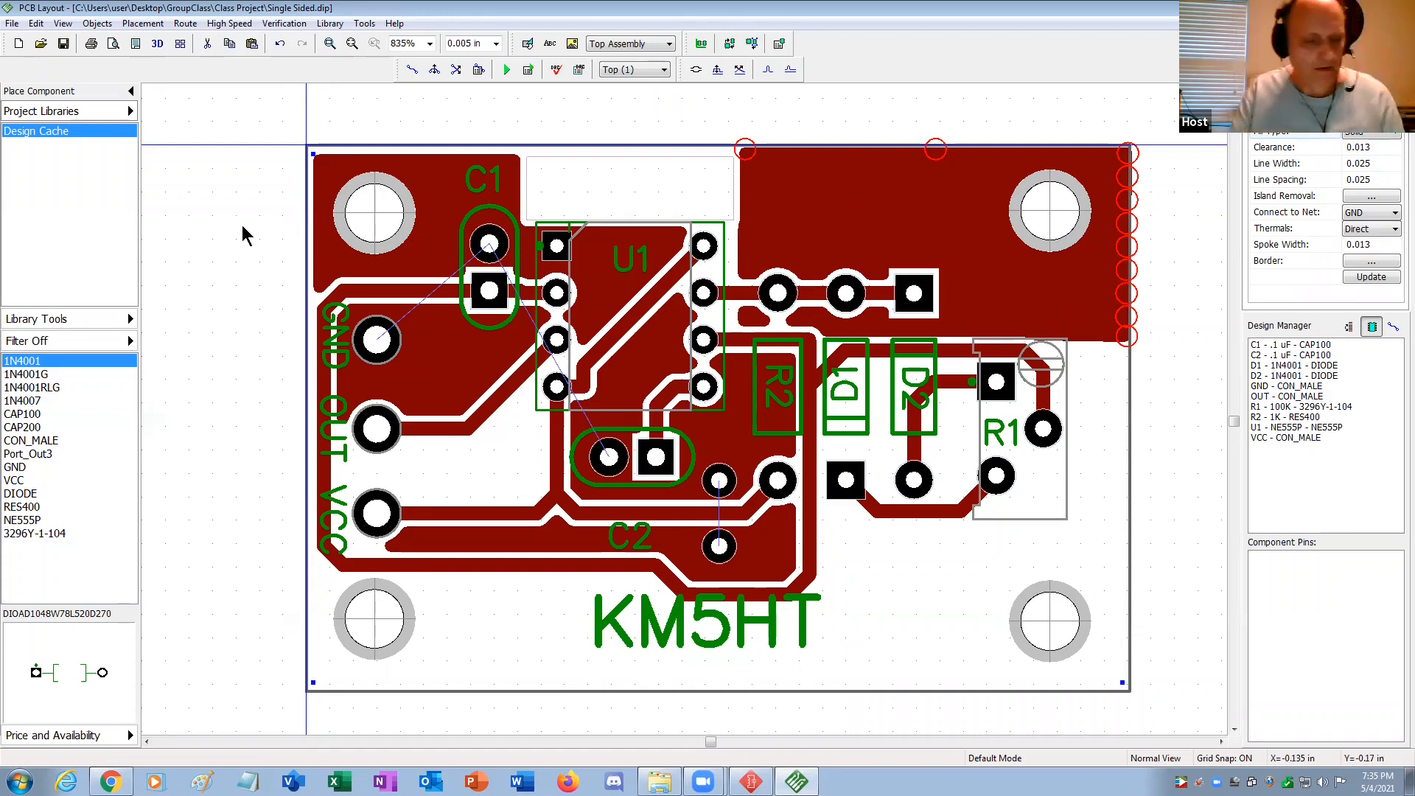
Undo the changes back to the earlier fully poured layout that has no route keepout above U1.
{"action": "key", "text": "ctrl+z"}
{"action": "key", "text": "ctrl+y"}
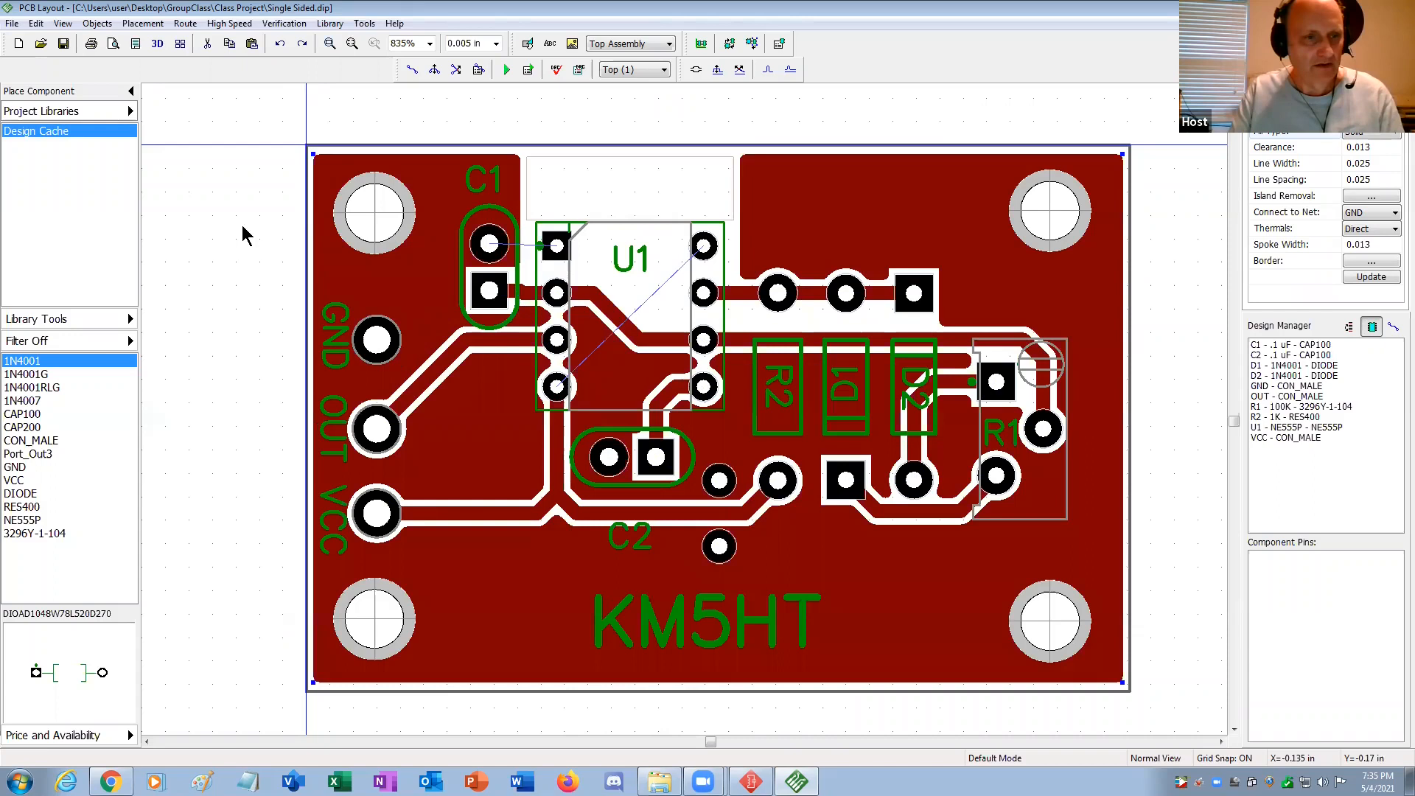
{"action": "key", "text": "ctrl+z"}
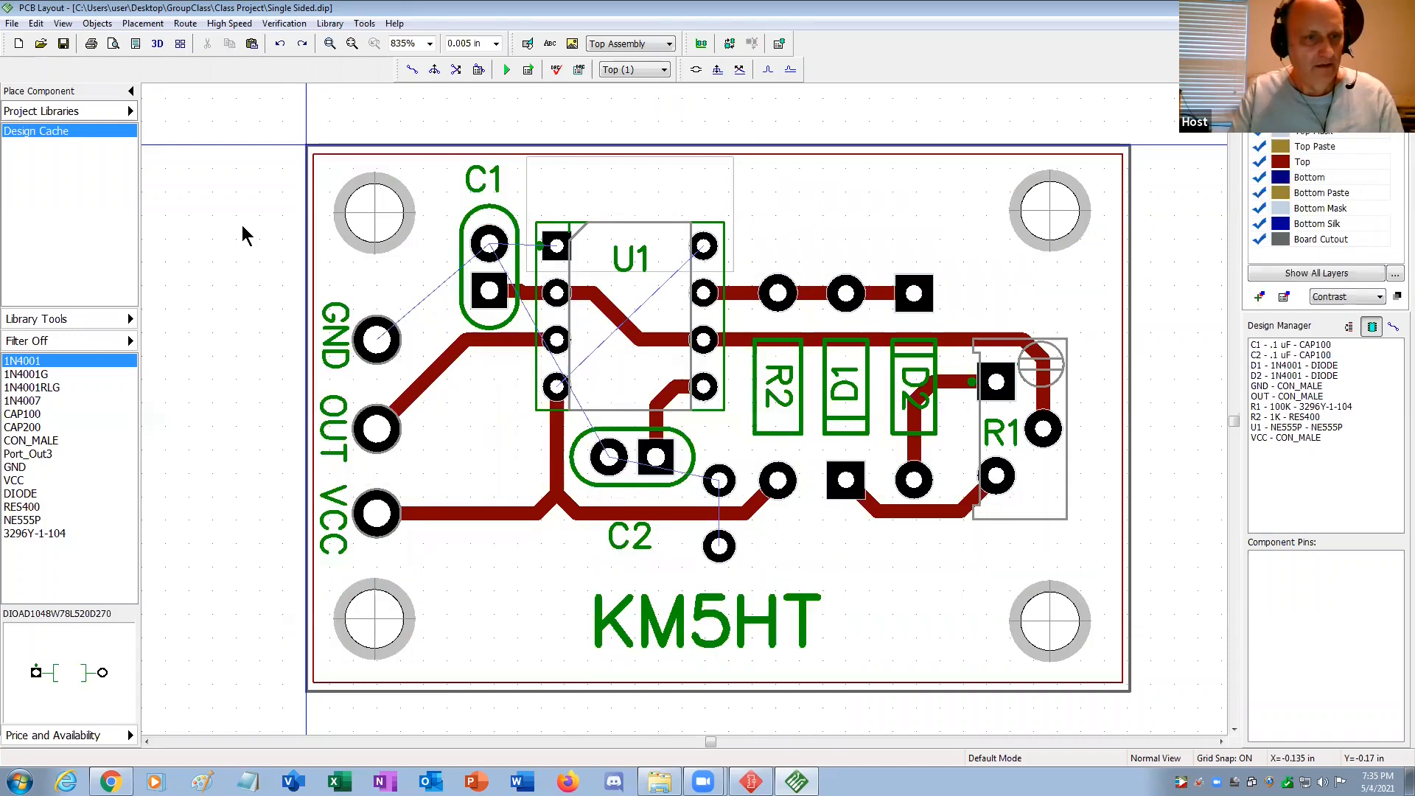
{"action": "key", "text": "ctrl+z"}
{"action": "key", "text": "ctrl+y"}
{"action": "key", "text": "ctrl+y"}
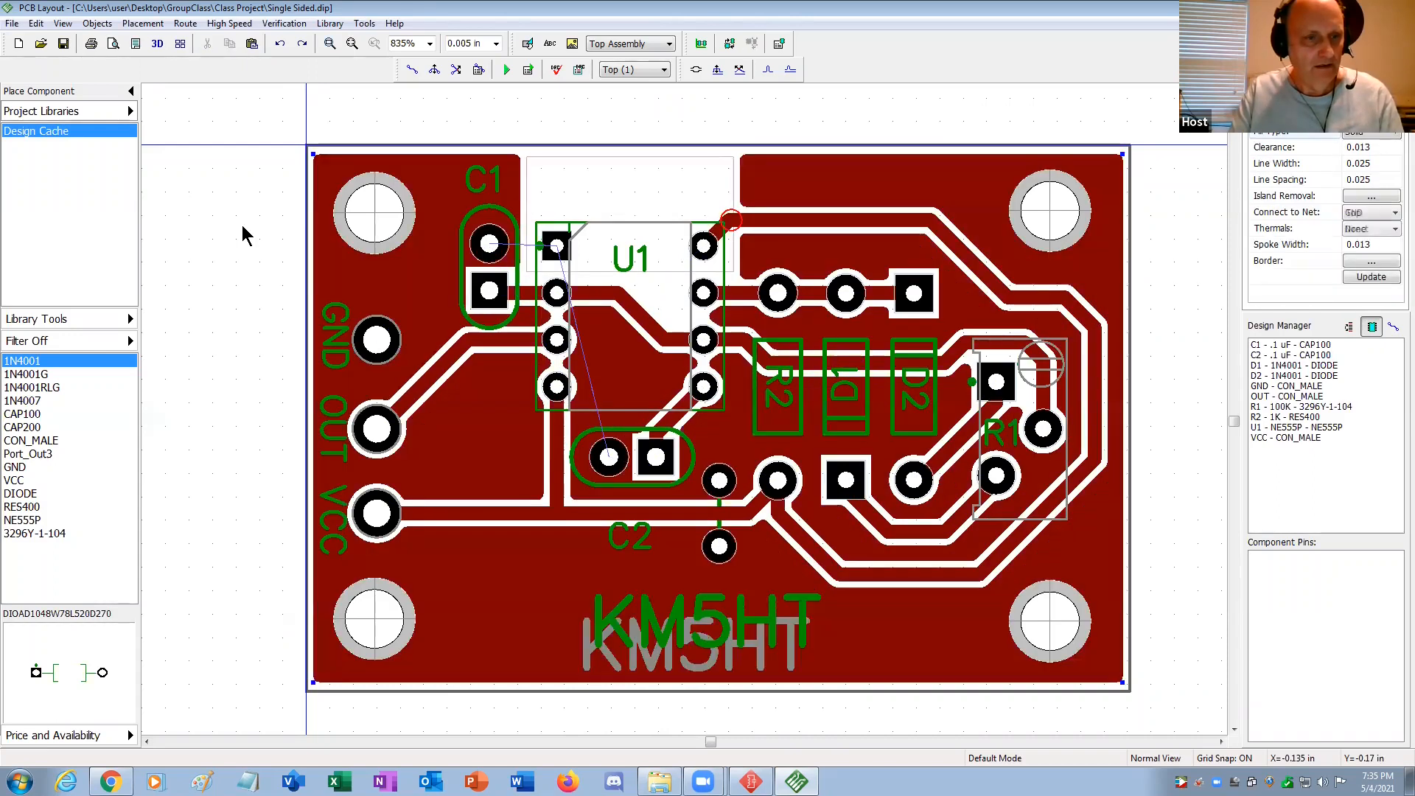
{"action": "left_click", "coordinate": [242, 224]}
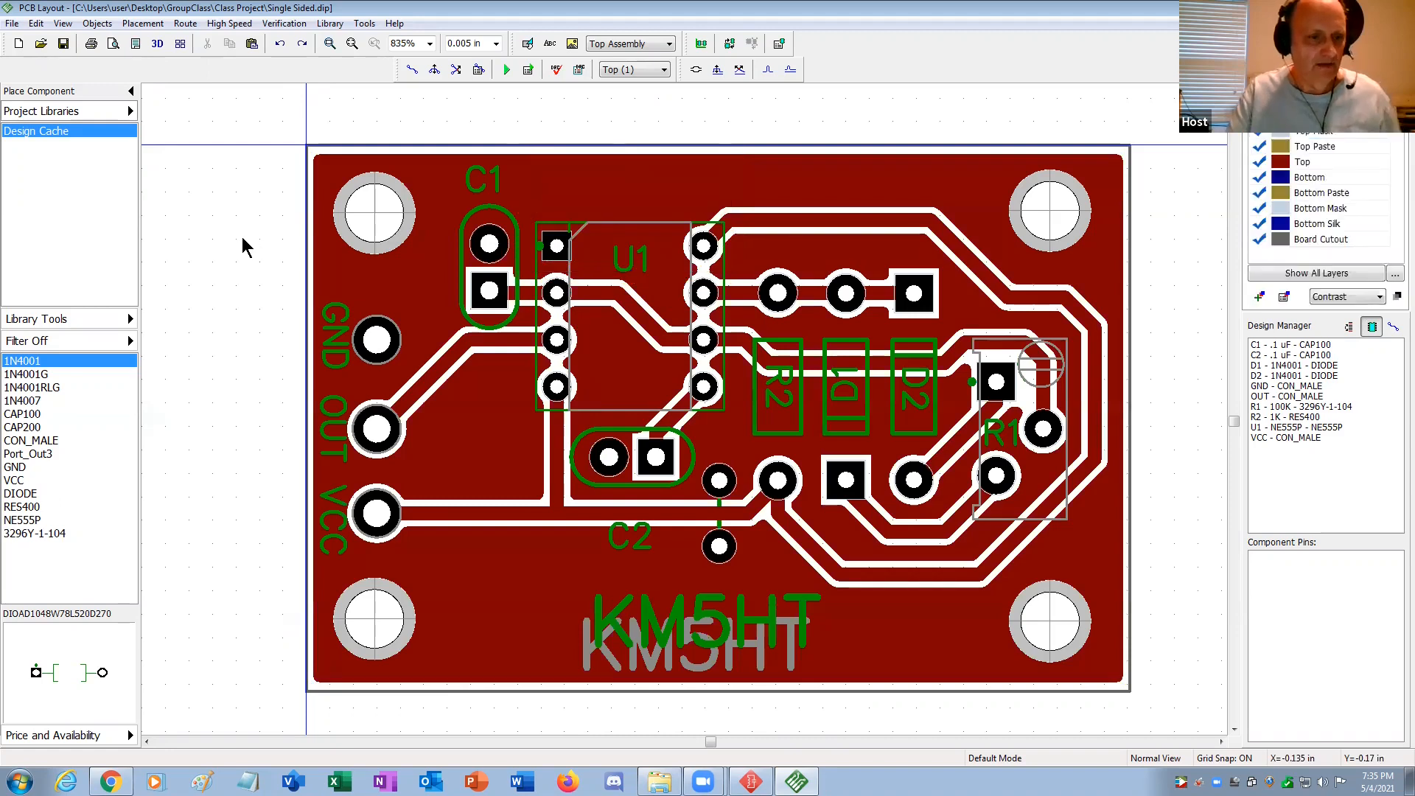
Delete the gray duplicate KM5HT text near the board's lower edge.
{"action": "left_click", "coordinate": [586, 667]}
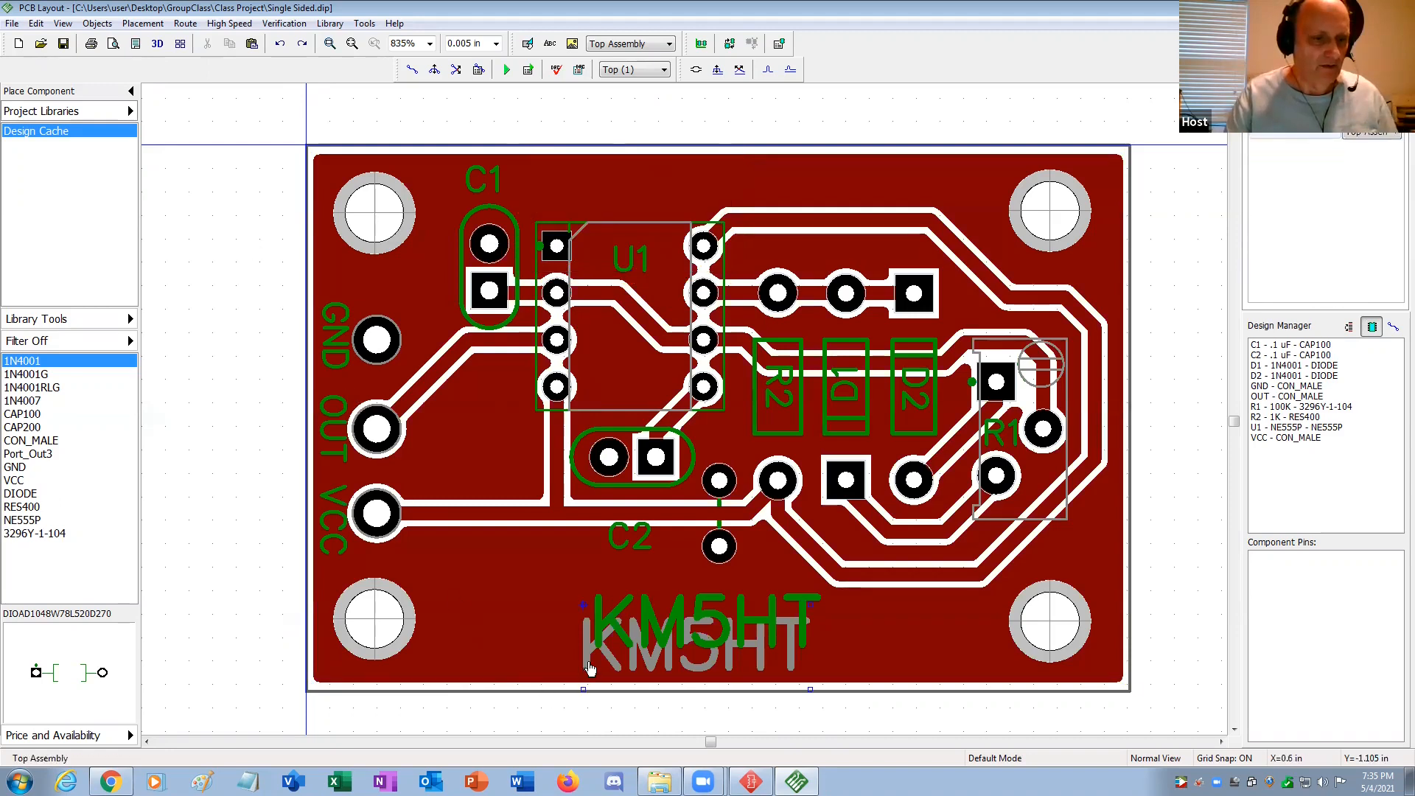
{"action": "key", "text": "Delete"}
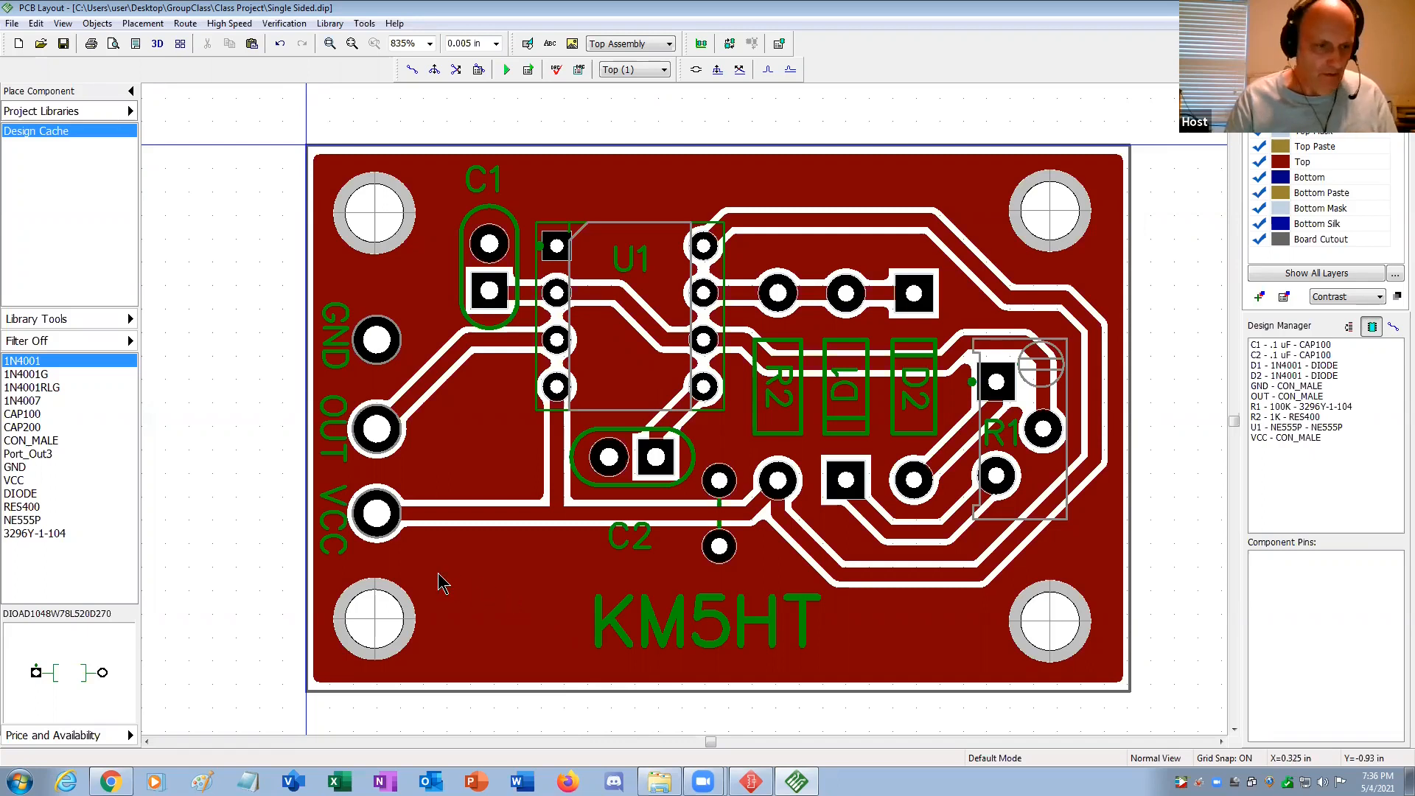
Export all the board's Gerber and NC drill files as the zip archive Single Sided_gerber.zip in the Class Project folder.
{"action": "left_click", "coordinate": [12, 24]}
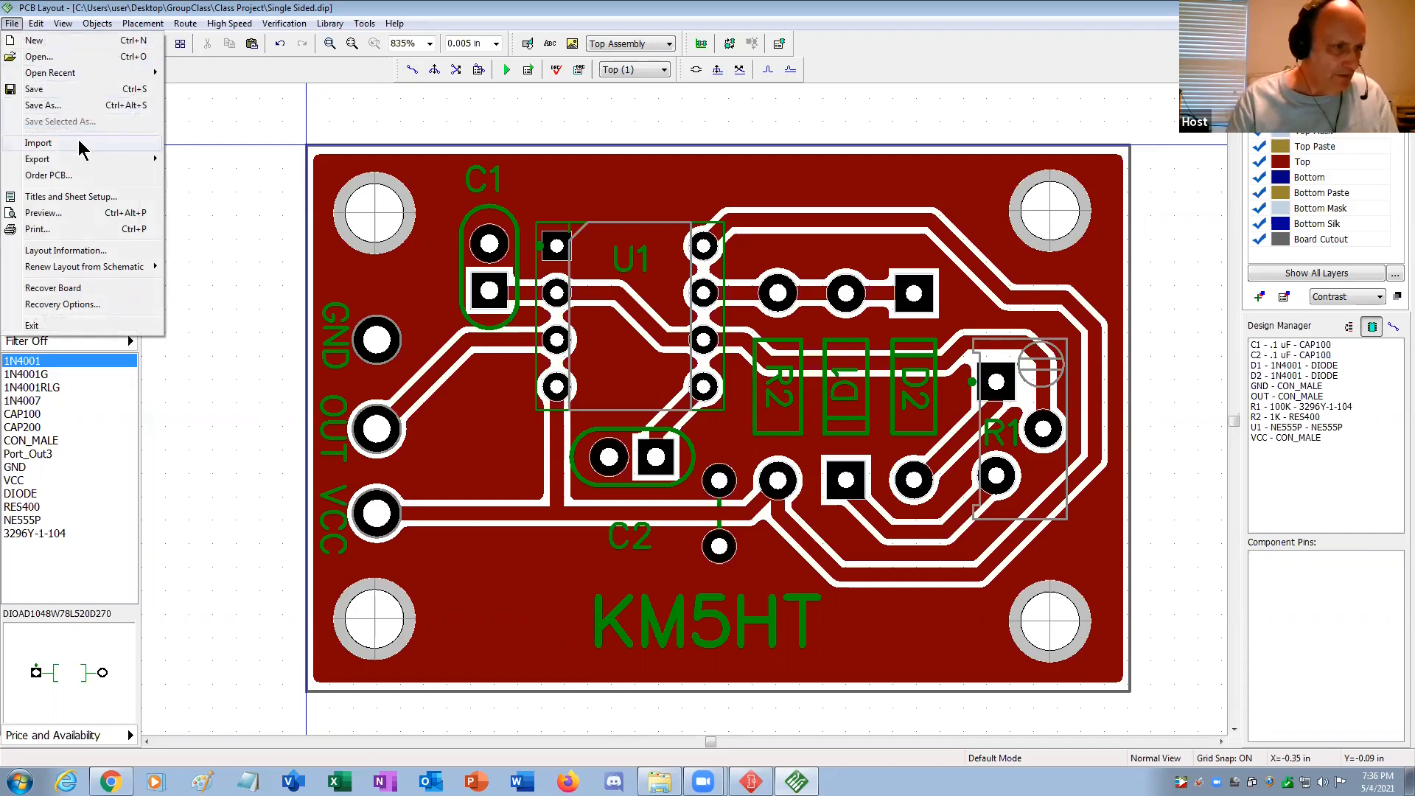
{"action": "mouse_move", "coordinate": [98, 160]}
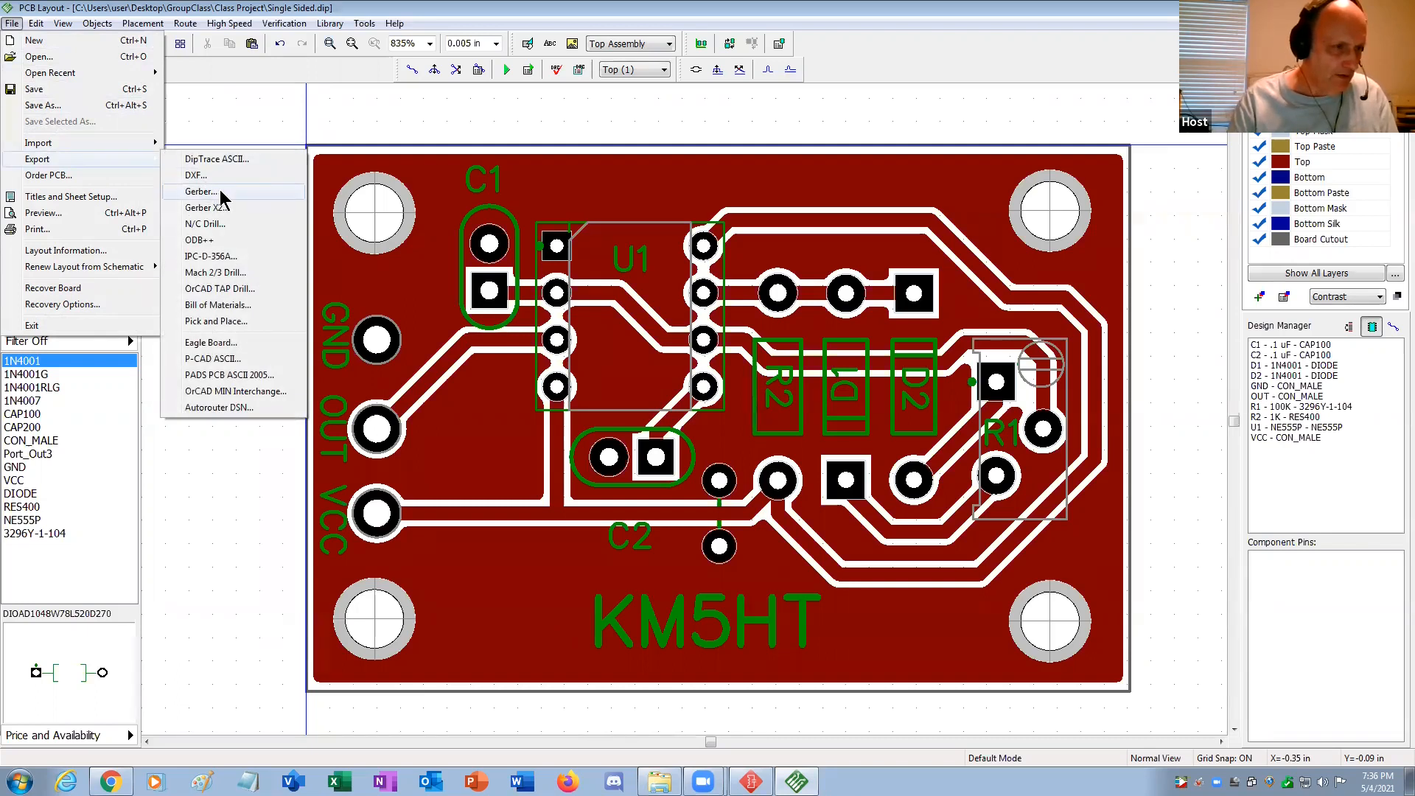
{"action": "left_click", "coordinate": [219, 193]}
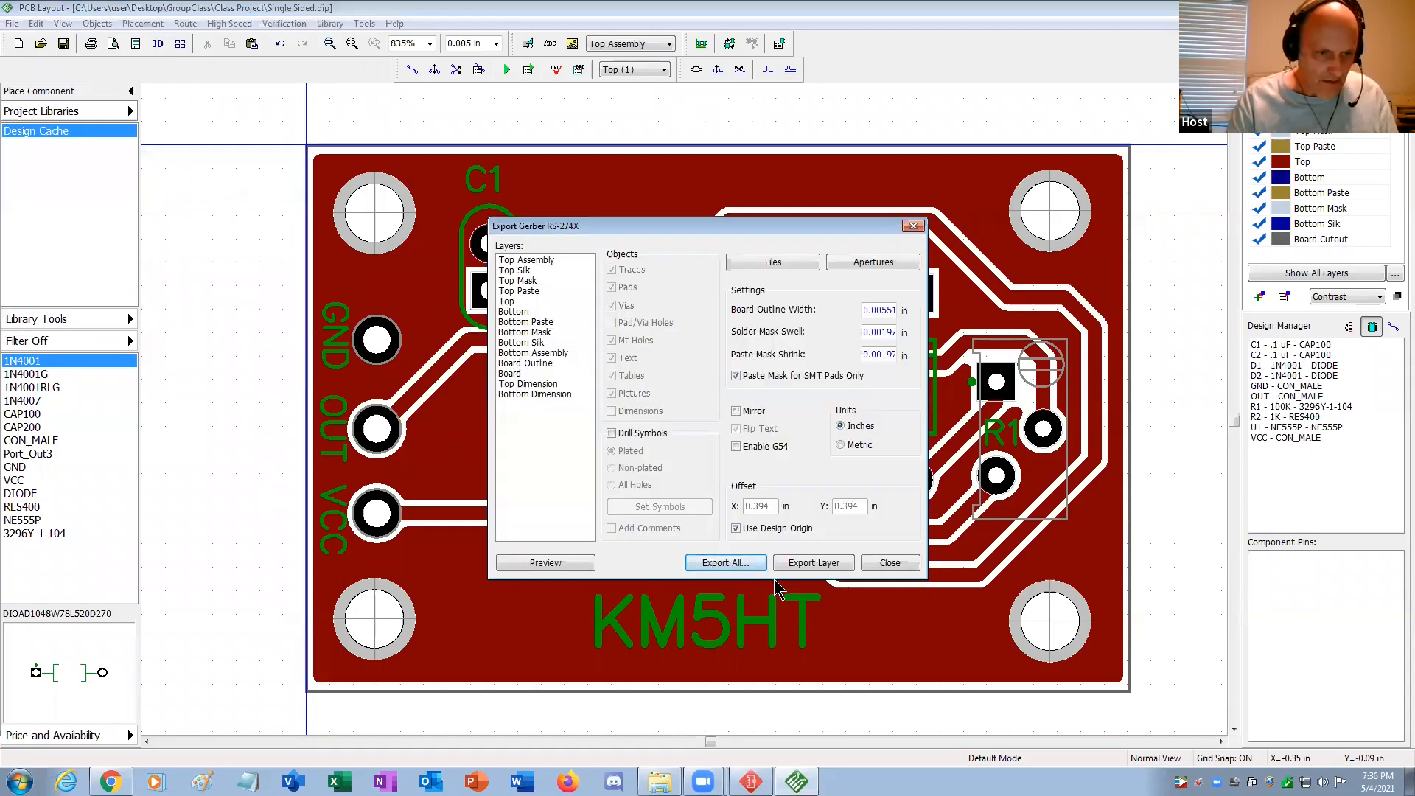
{"action": "left_click", "coordinate": [737, 563]}
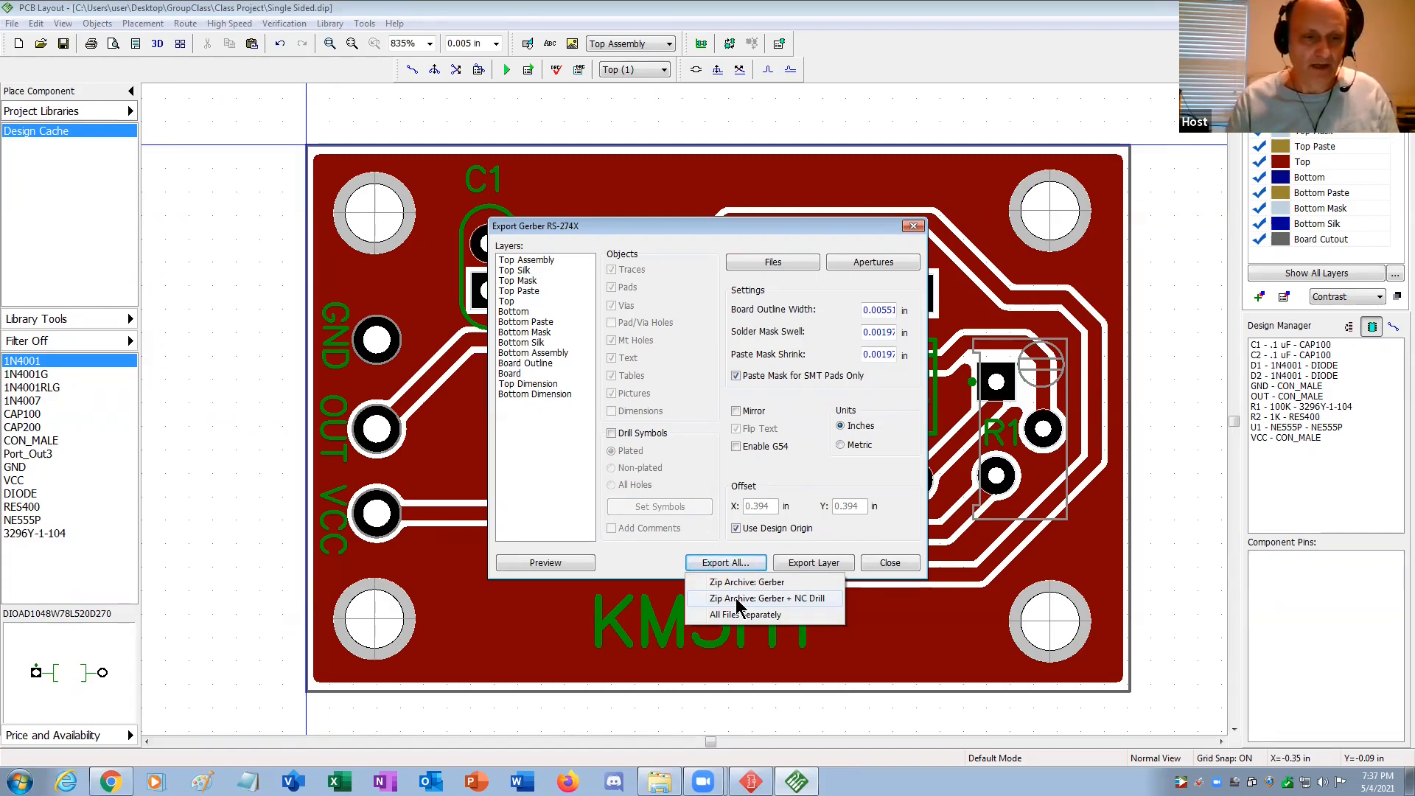
{"action": "left_click", "coordinate": [740, 599]}
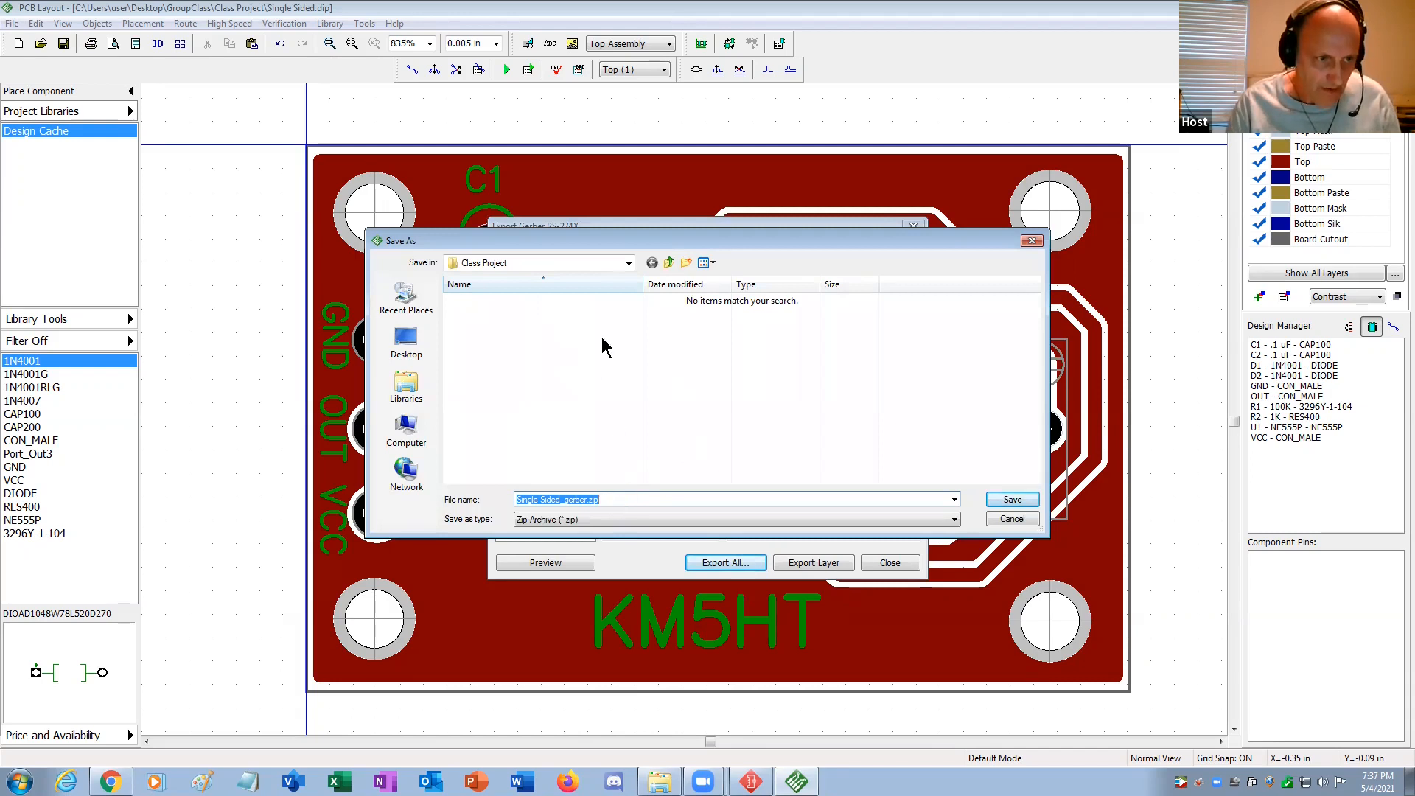
{"action": "left_click", "coordinate": [1006, 502]}
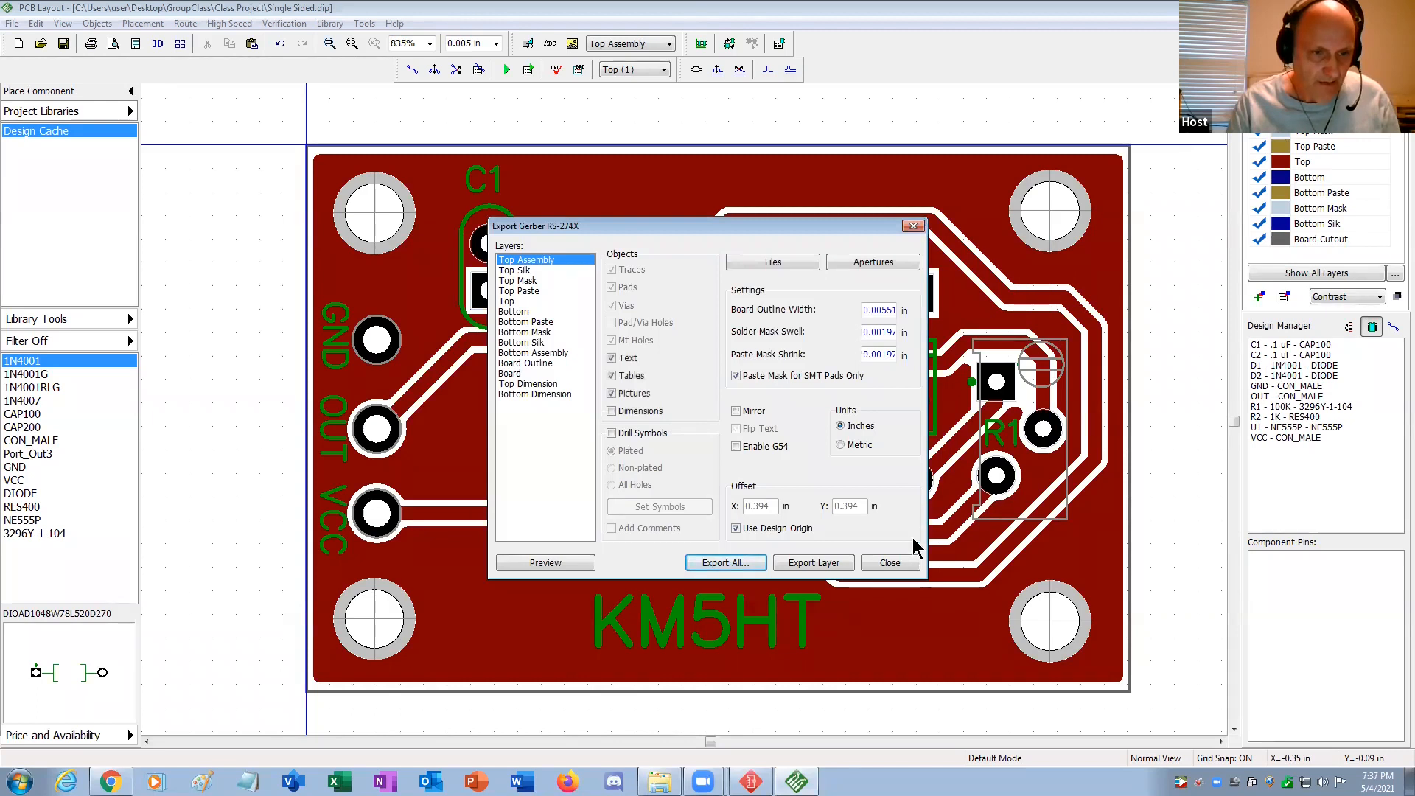
{"action": "left_click", "coordinate": [889, 563]}
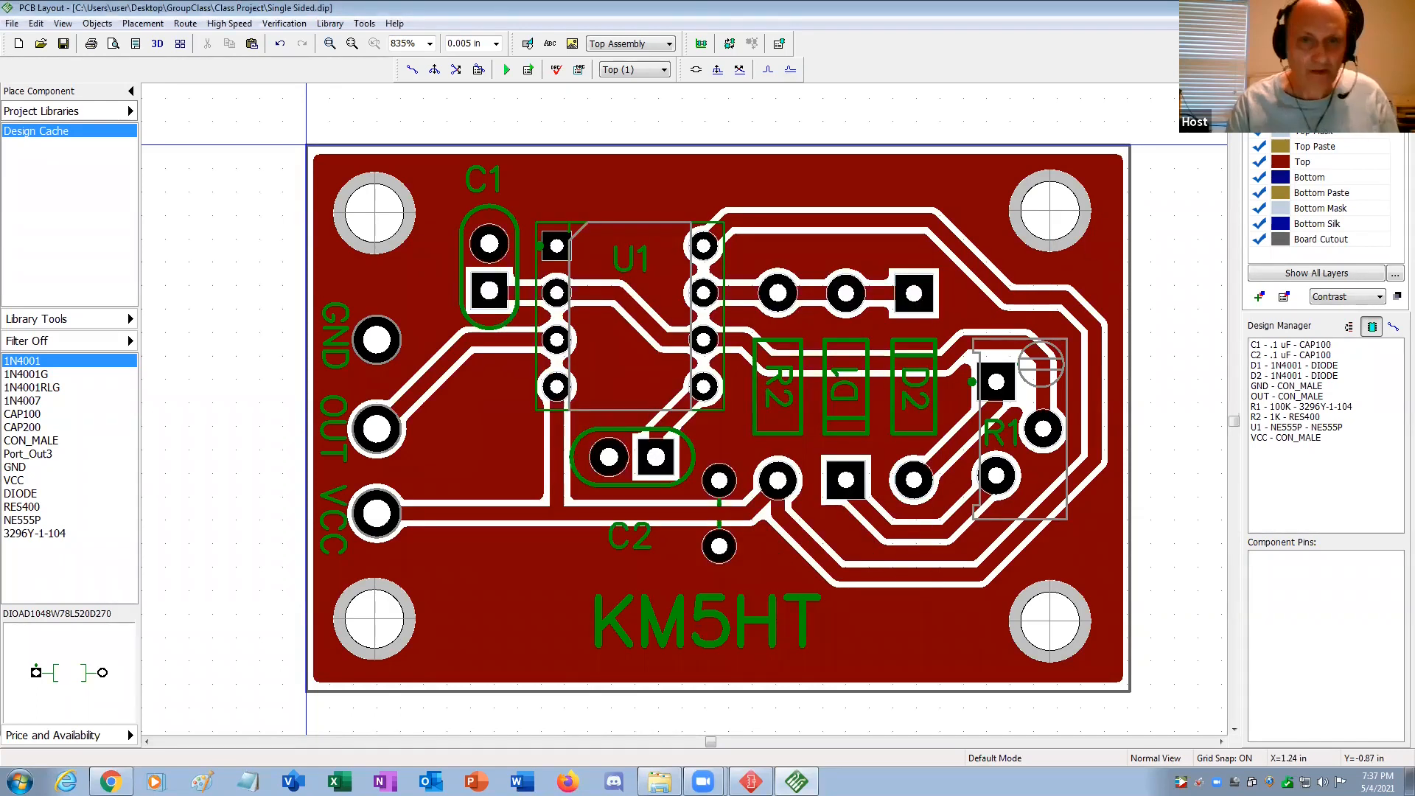
Switch to the Class Project folder and upload Single Sided_gerber.zip to the OSH Park site in the browser.
{"action": "key", "text": "alt+Tab"}
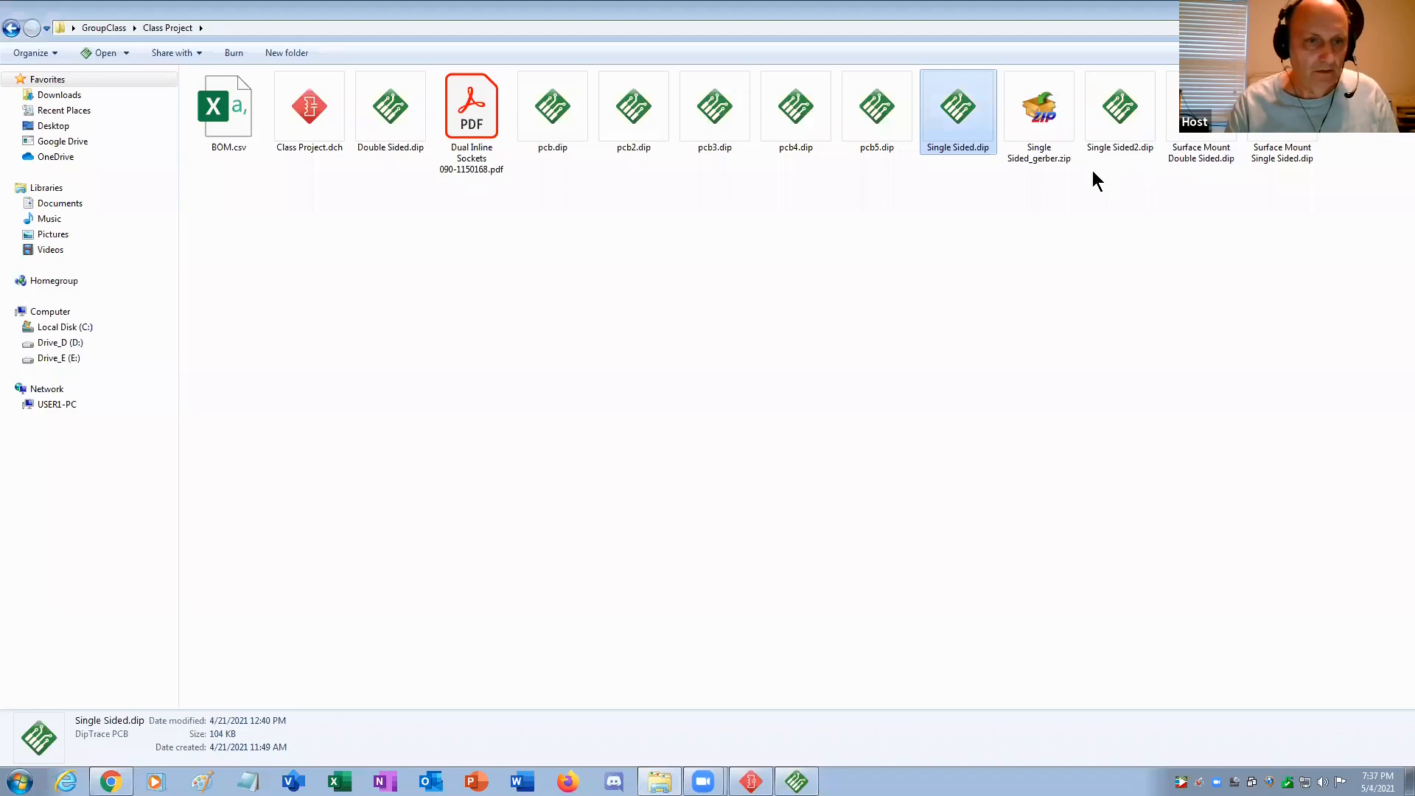
{"action": "left_click", "coordinate": [1043, 129]}
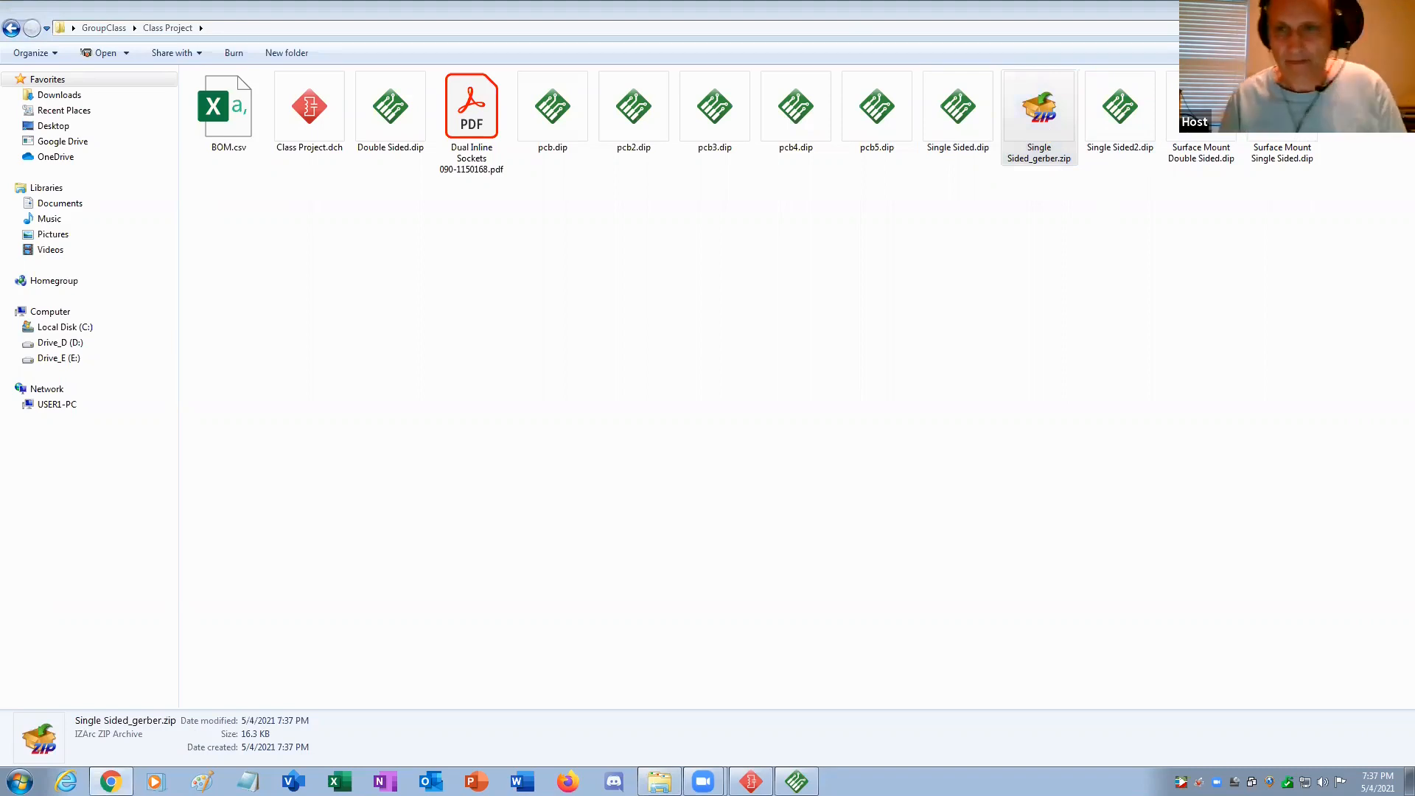
{"action": "left_click", "coordinate": [911, 20]}
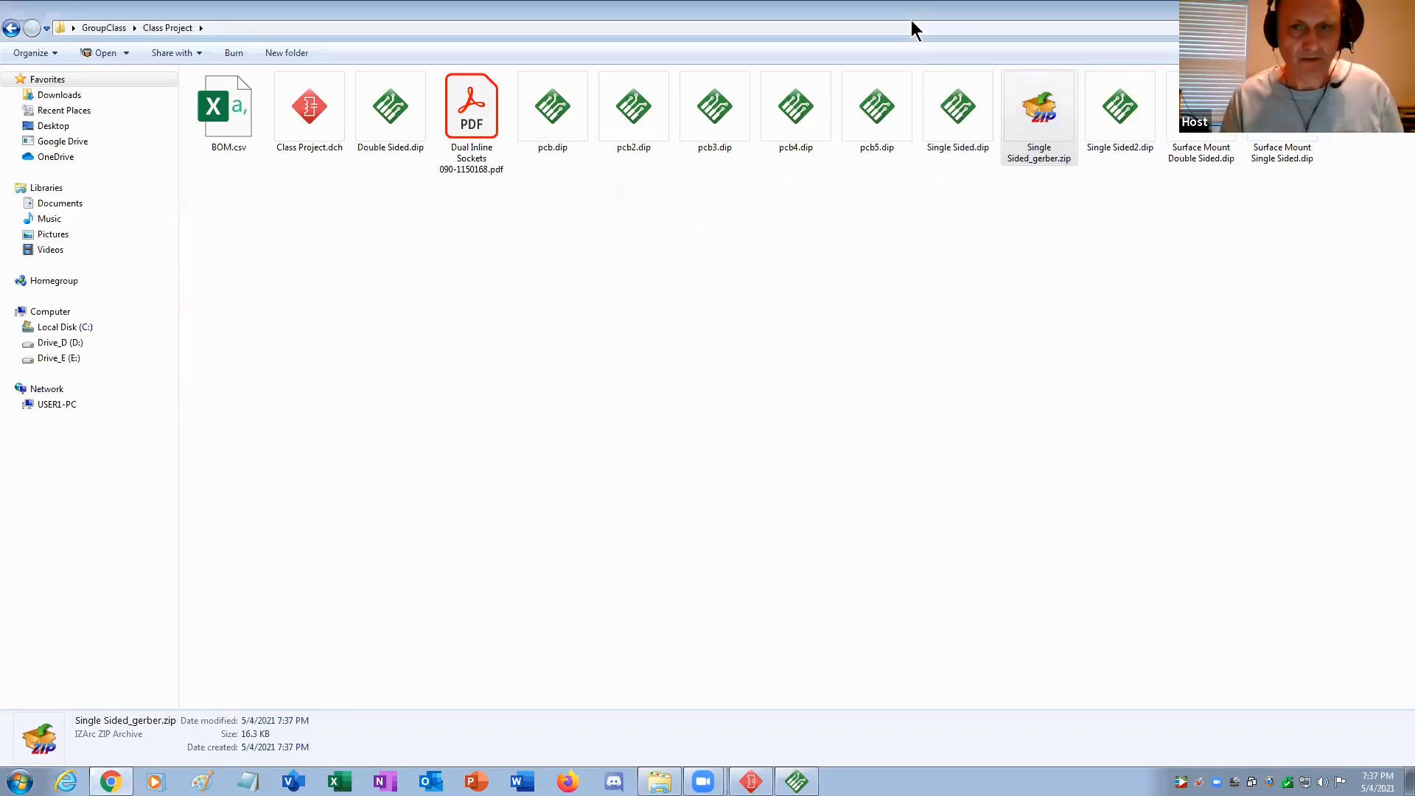
{"action": "left_click_drag", "start_coordinate": [911, 20], "coordinate": [1414, 19]}
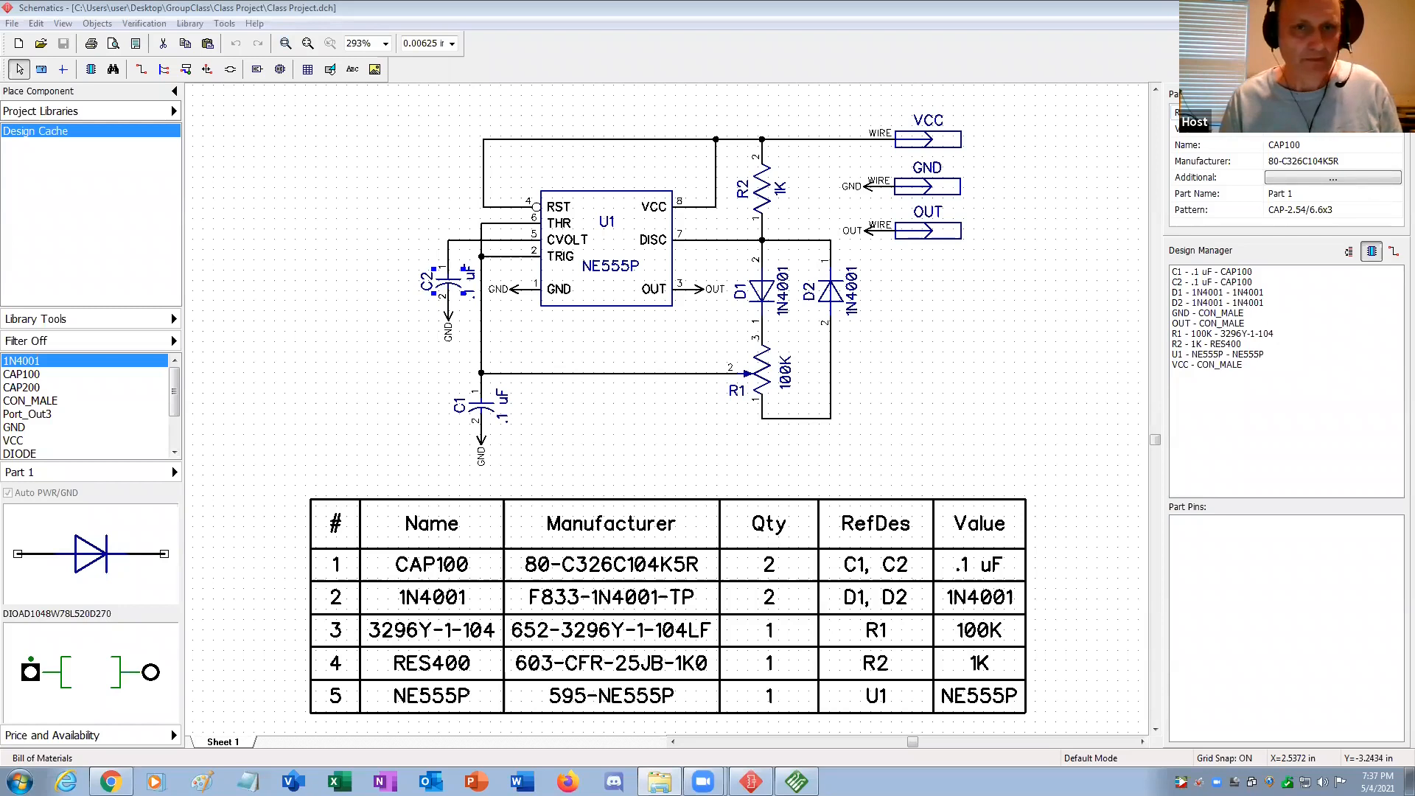
{"action": "left_click_drag", "start_coordinate": [1414, 11], "coordinate": [593, 1]}
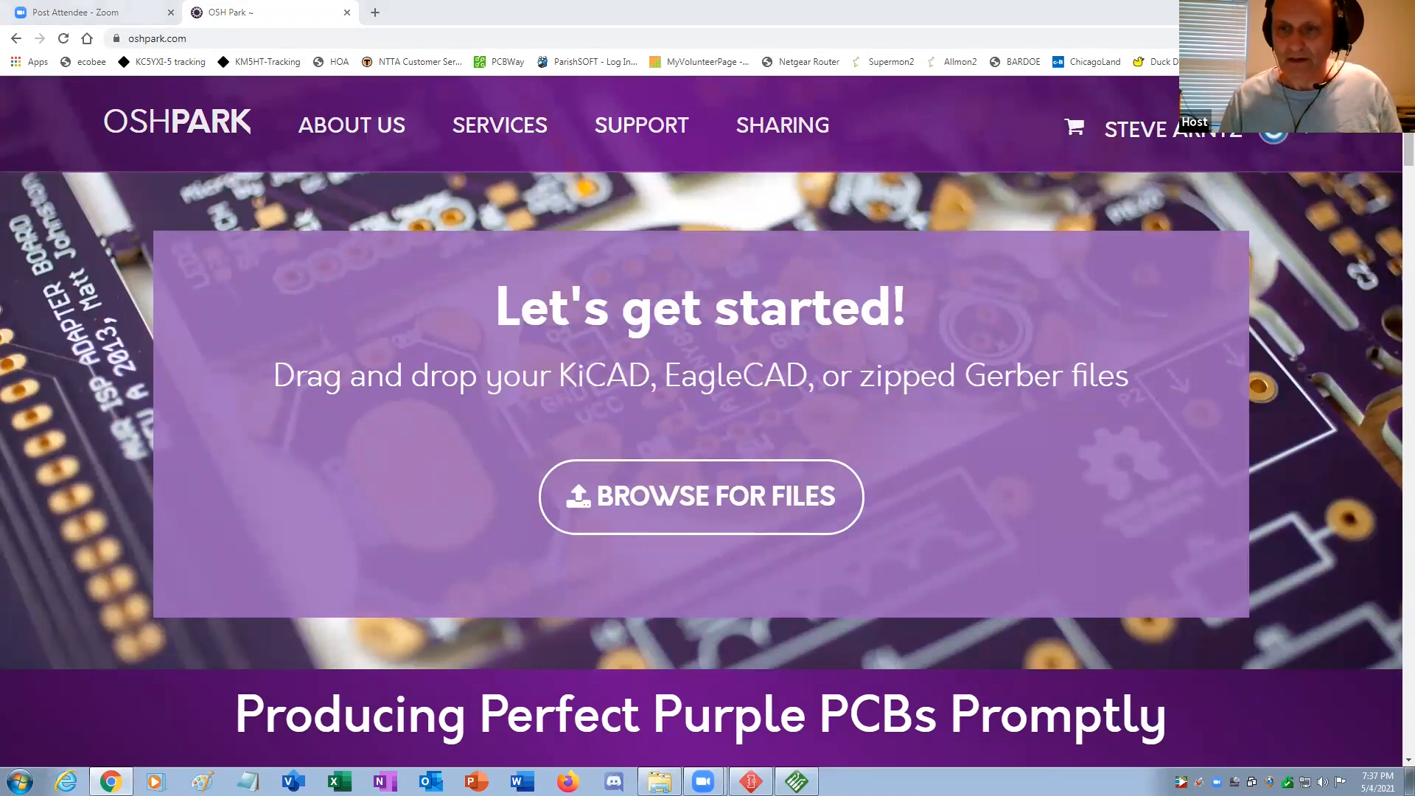
{"action": "left_click_drag", "start_coordinate": [1414, 295], "coordinate": [759, 453]}
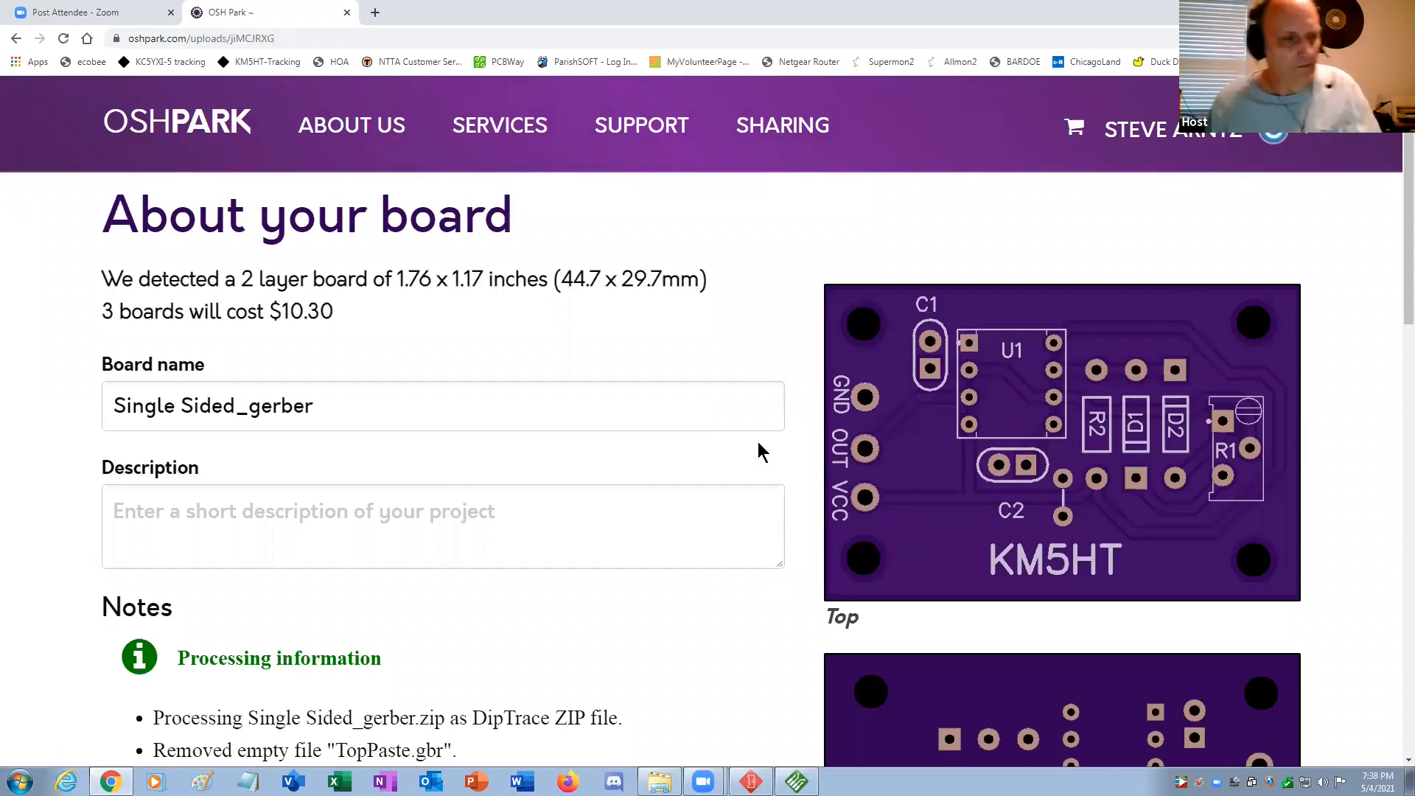
Check OSH Park's processing notes, warnings, price and the top and bottom previews of the uploaded board.
{"action": "scroll", "coordinate": [790, 450], "scroll_direction": "down", "scroll_amount": 3}
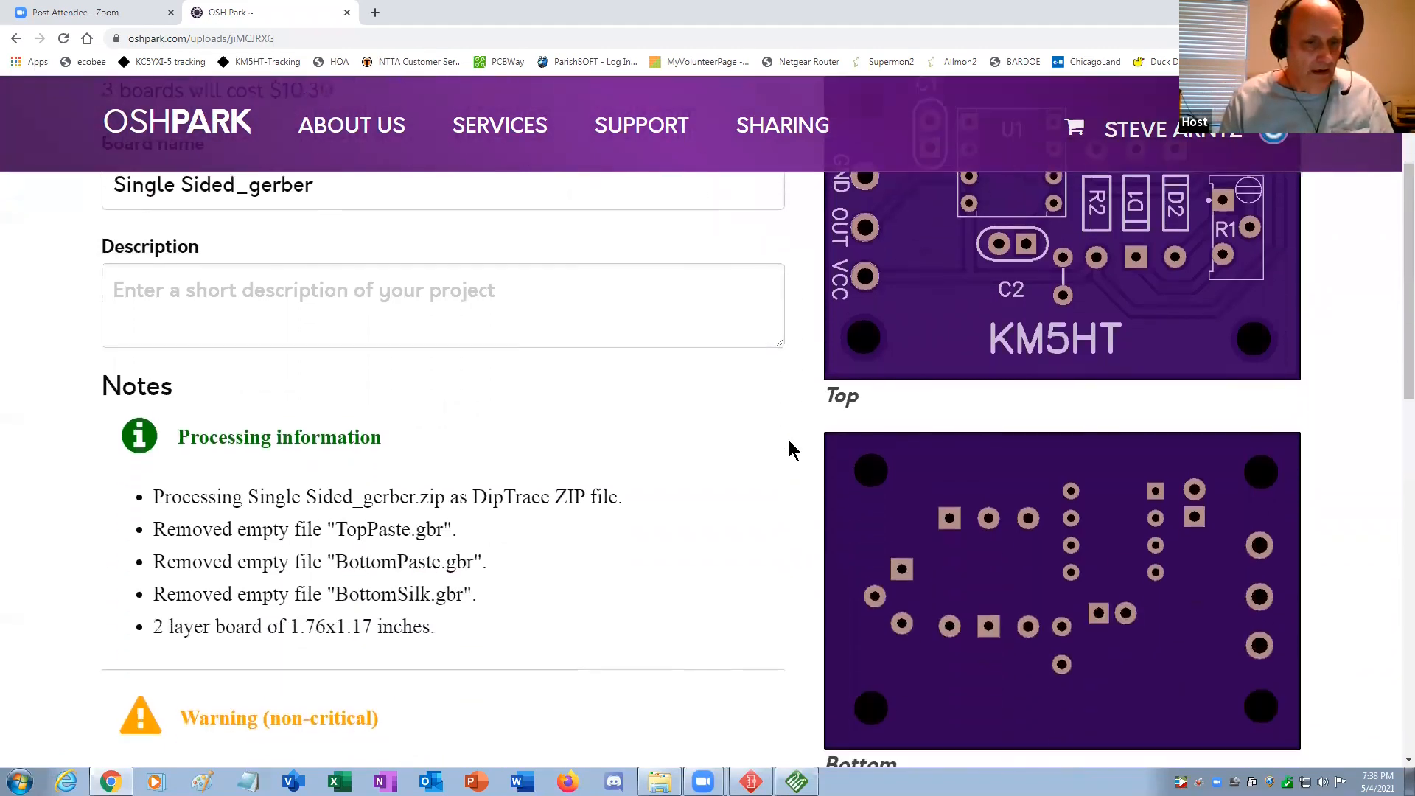
{"action": "scroll", "coordinate": [449, 683], "scroll_direction": "down", "scroll_amount": 2}
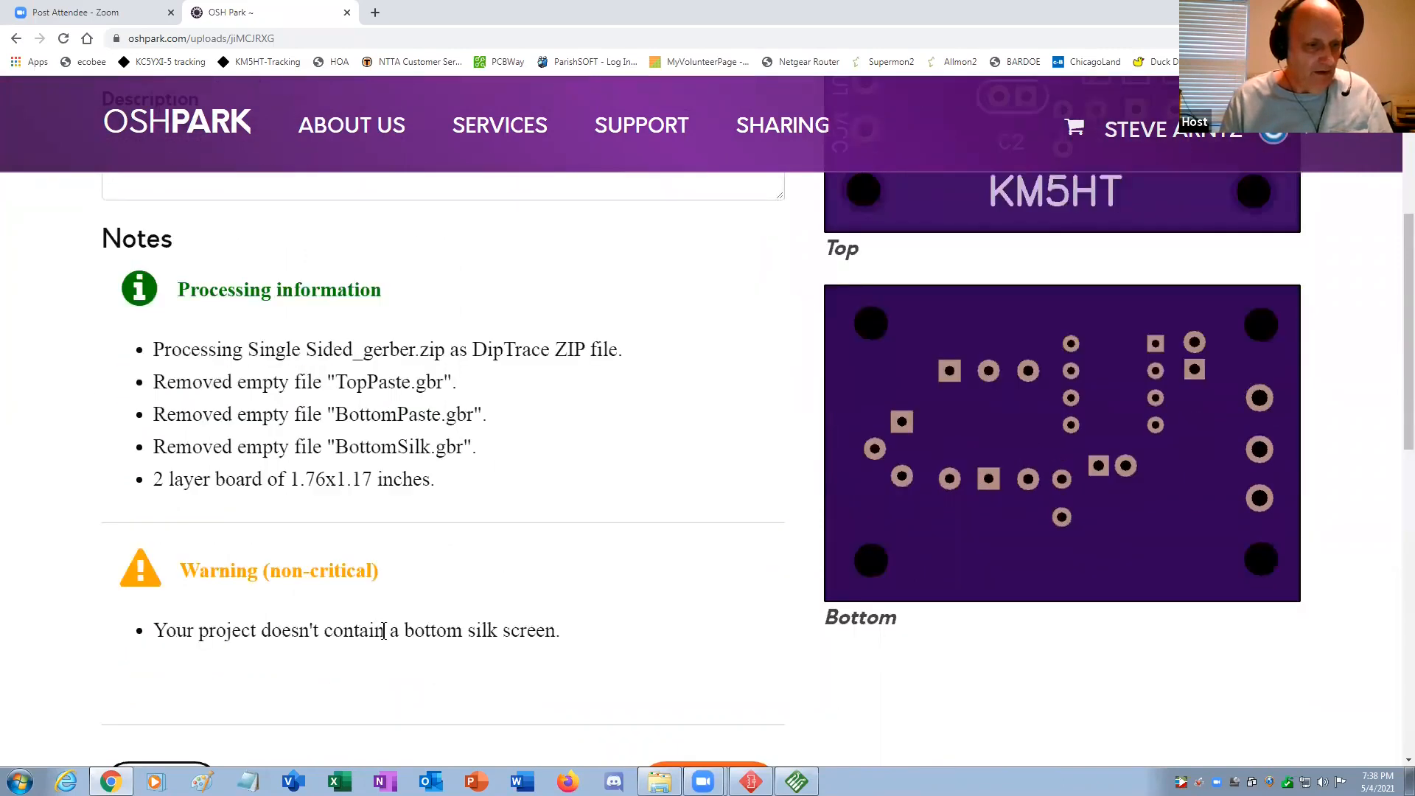
{"action": "scroll", "coordinate": [659, 647], "scroll_direction": "up", "scroll_amount": 1}
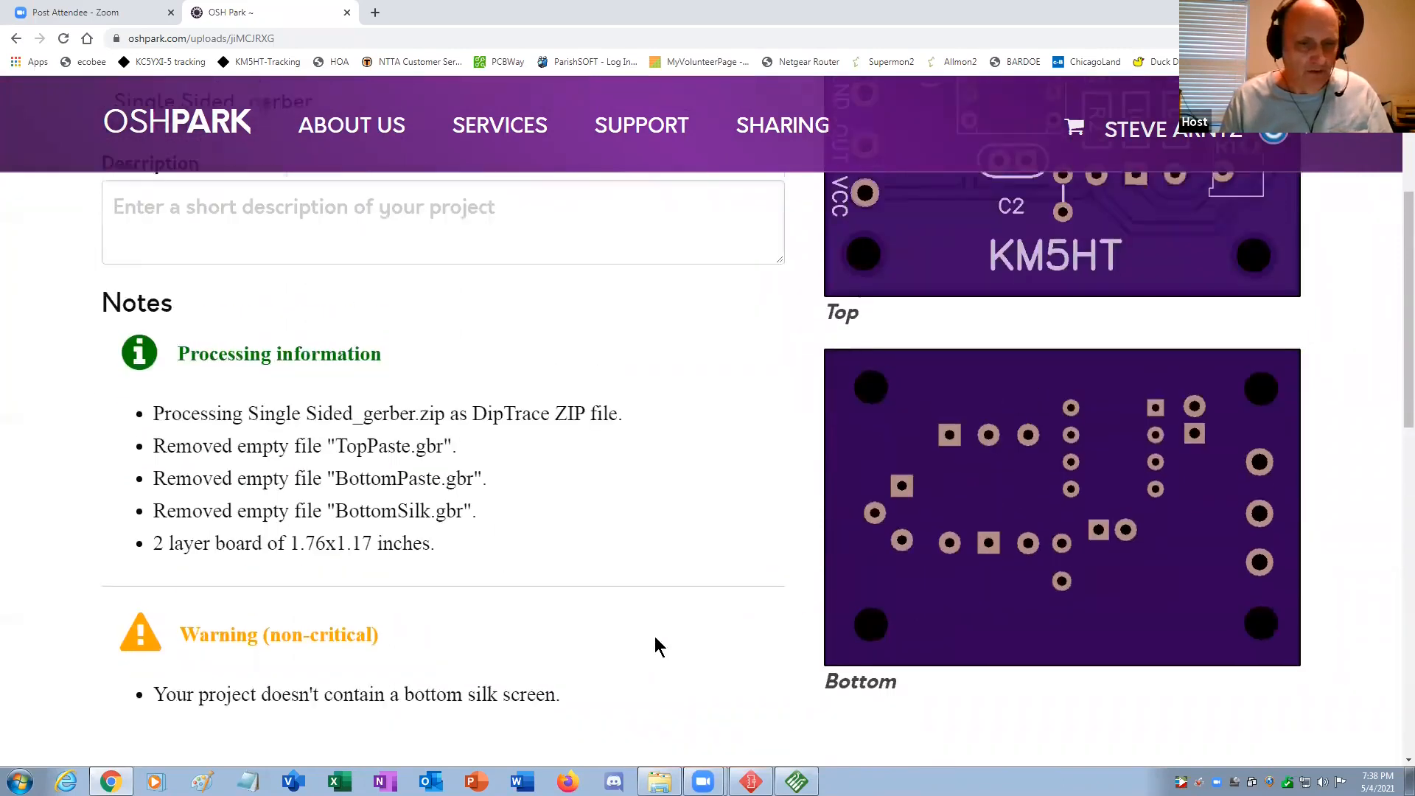
{"action": "scroll", "coordinate": [658, 647], "scroll_direction": "up", "scroll_amount": 1}
{"action": "scroll", "coordinate": [658, 647], "scroll_direction": "up", "scroll_amount": 1}
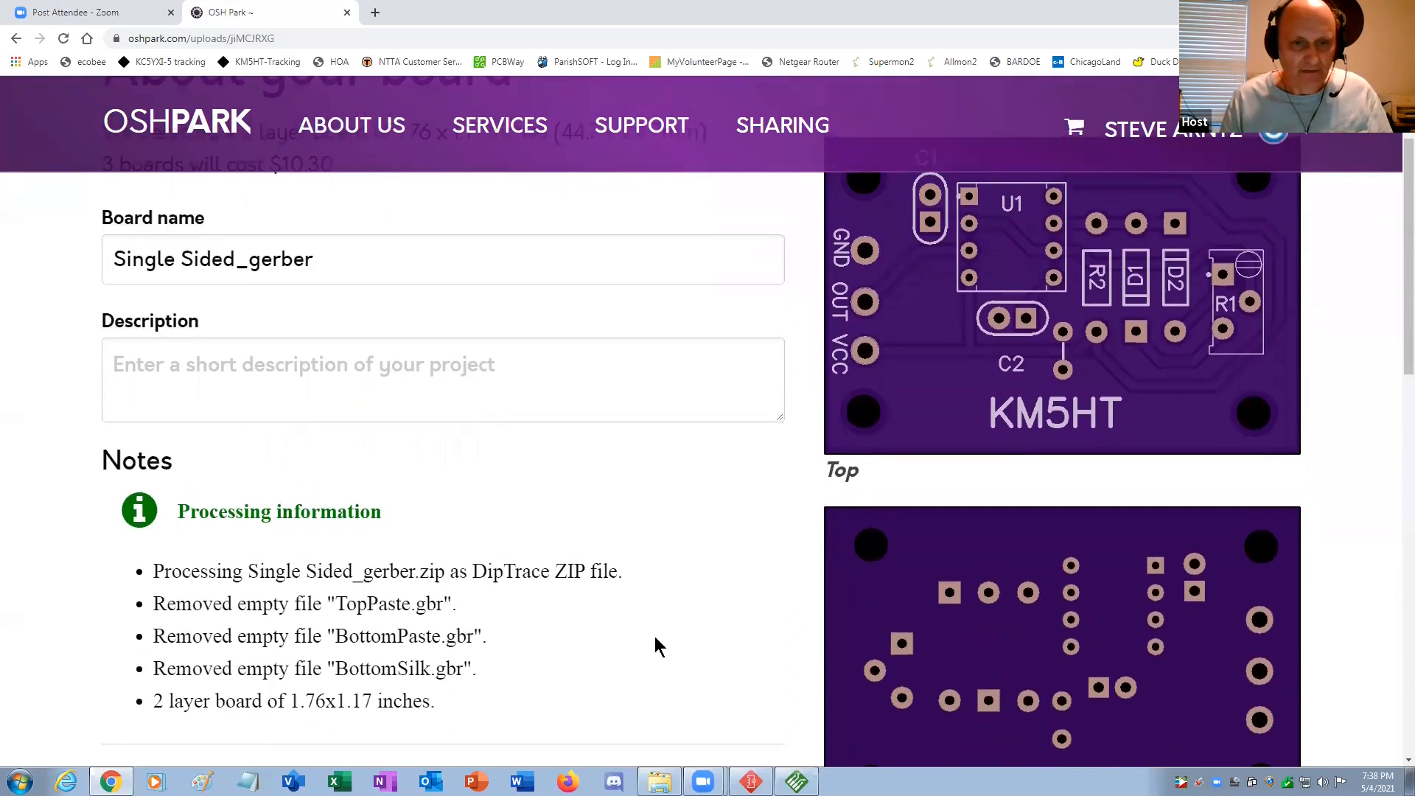
{"action": "scroll", "coordinate": [659, 647], "scroll_direction": "up", "scroll_amount": 1}
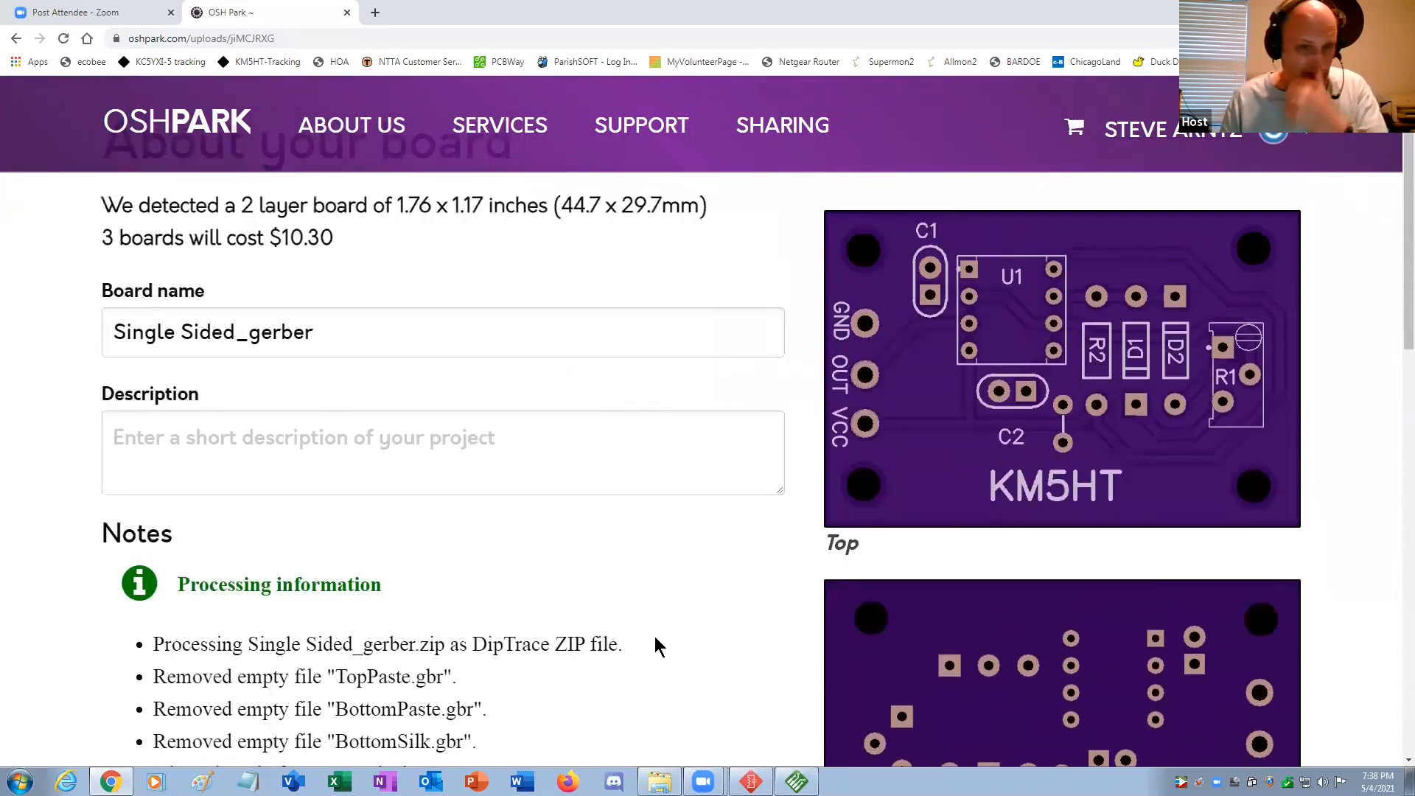
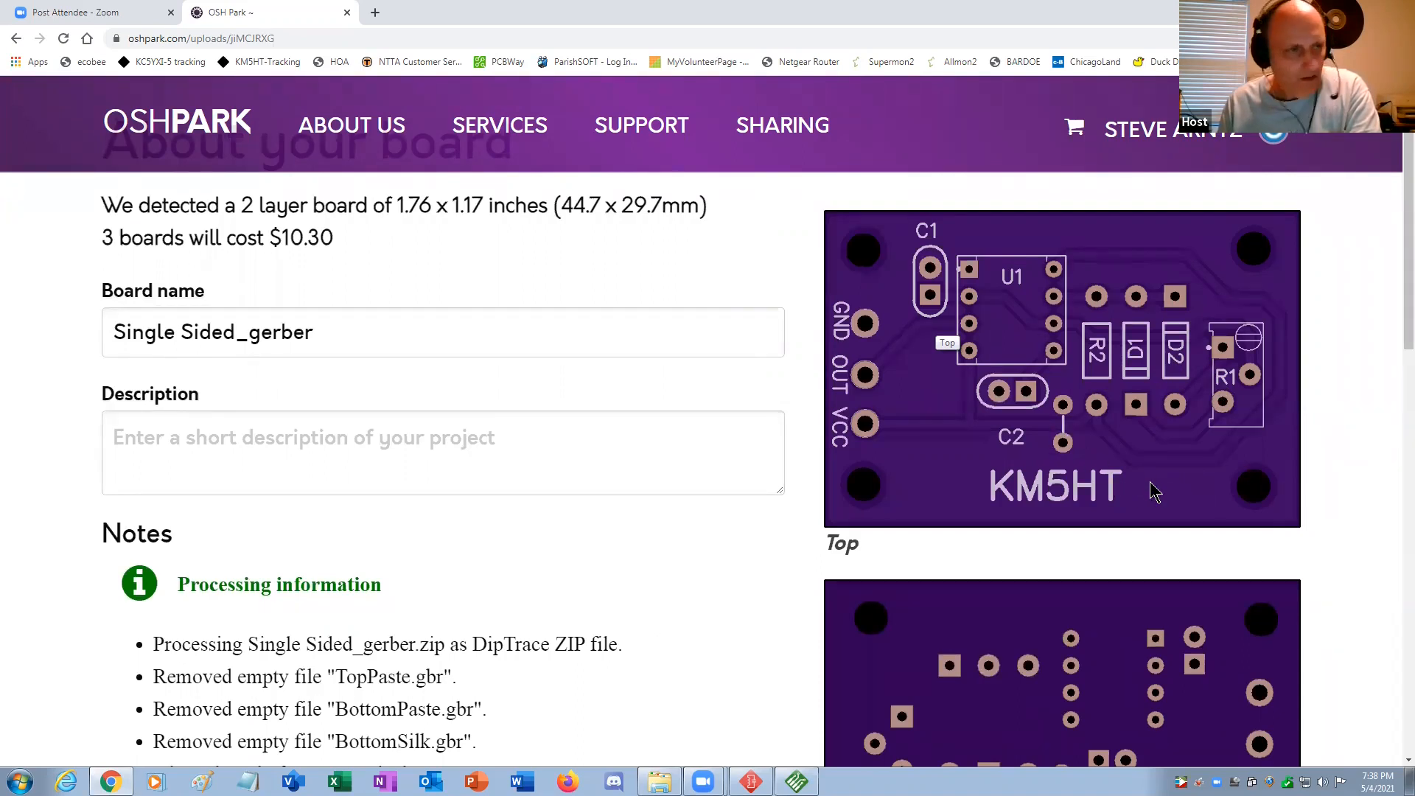
Move the OSH Park page into its own browser window and open pcbshopper.com in a new tab.
{"action": "left_click", "coordinate": [376, 13]}
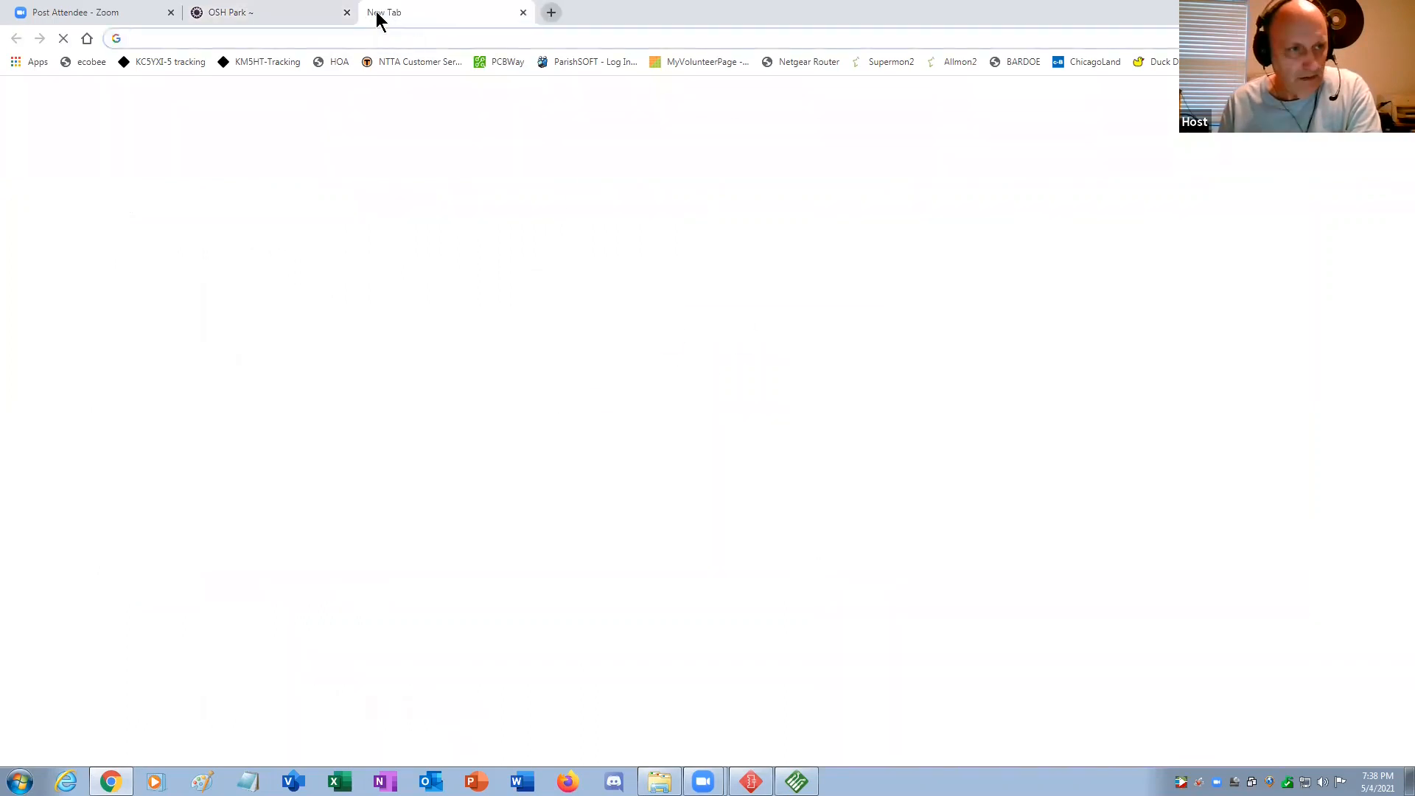
{"action": "left_click", "coordinate": [292, 18]}
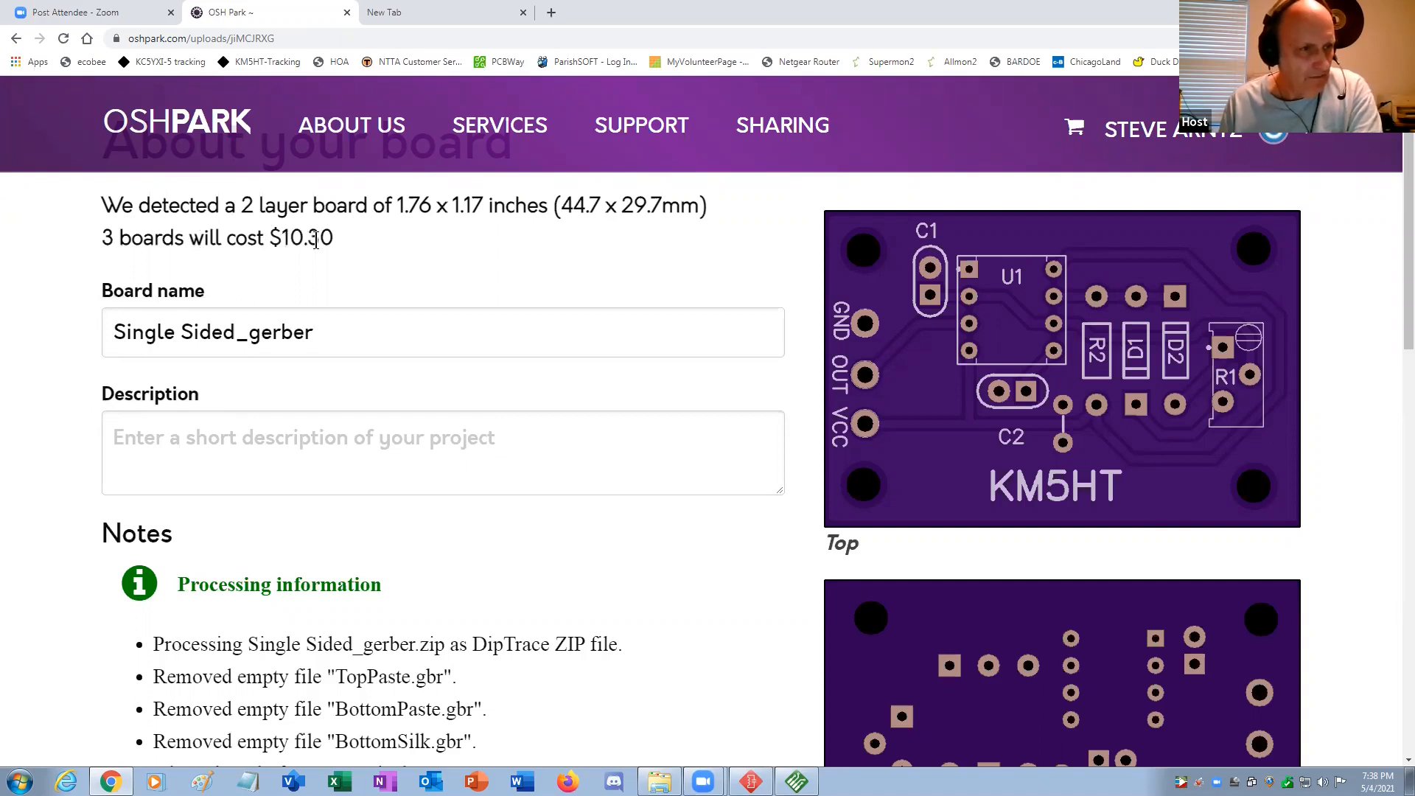
{"action": "left_click_drag", "start_coordinate": [294, 15], "coordinate": [467, 64]}
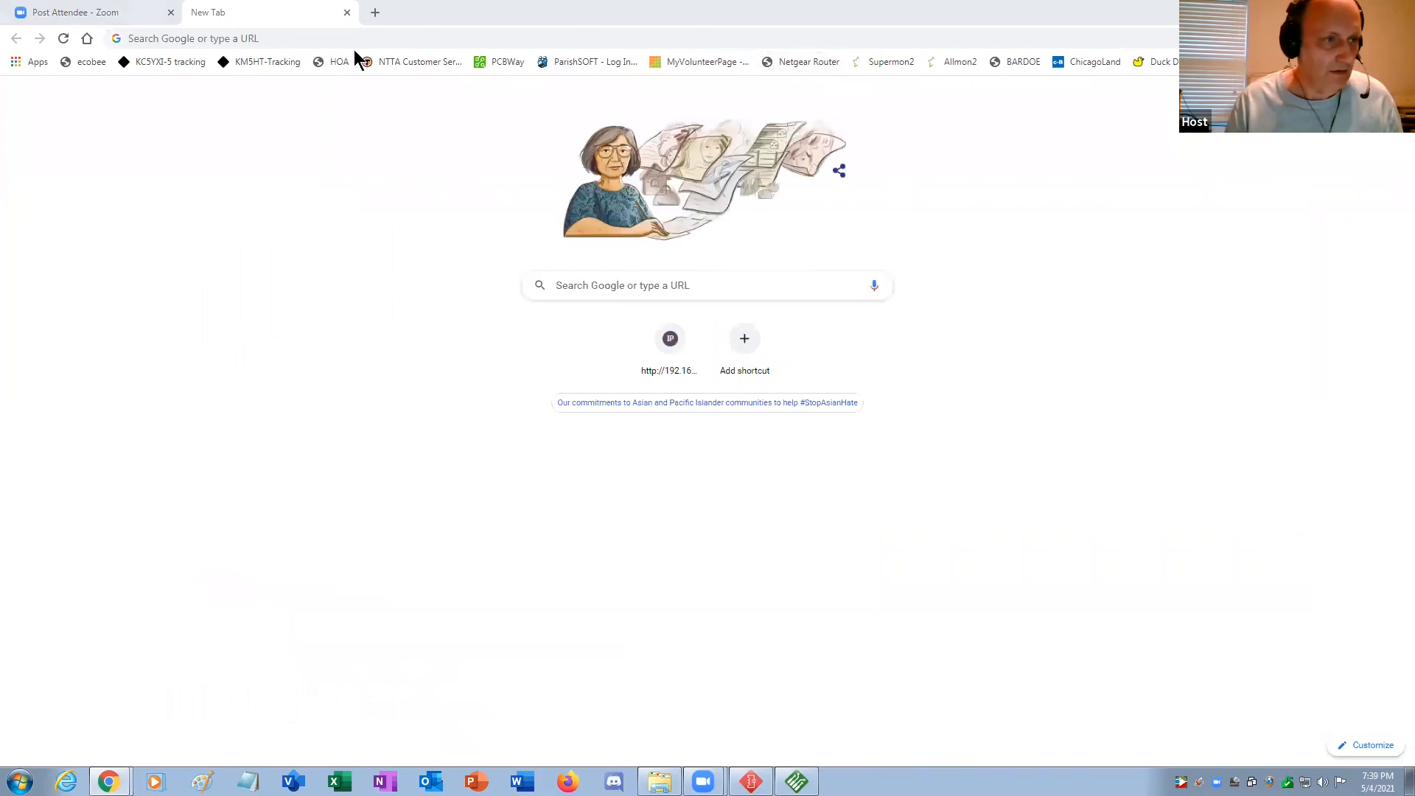
{"action": "left_click", "coordinate": [354, 43]}
{"action": "type", "text": "p"}
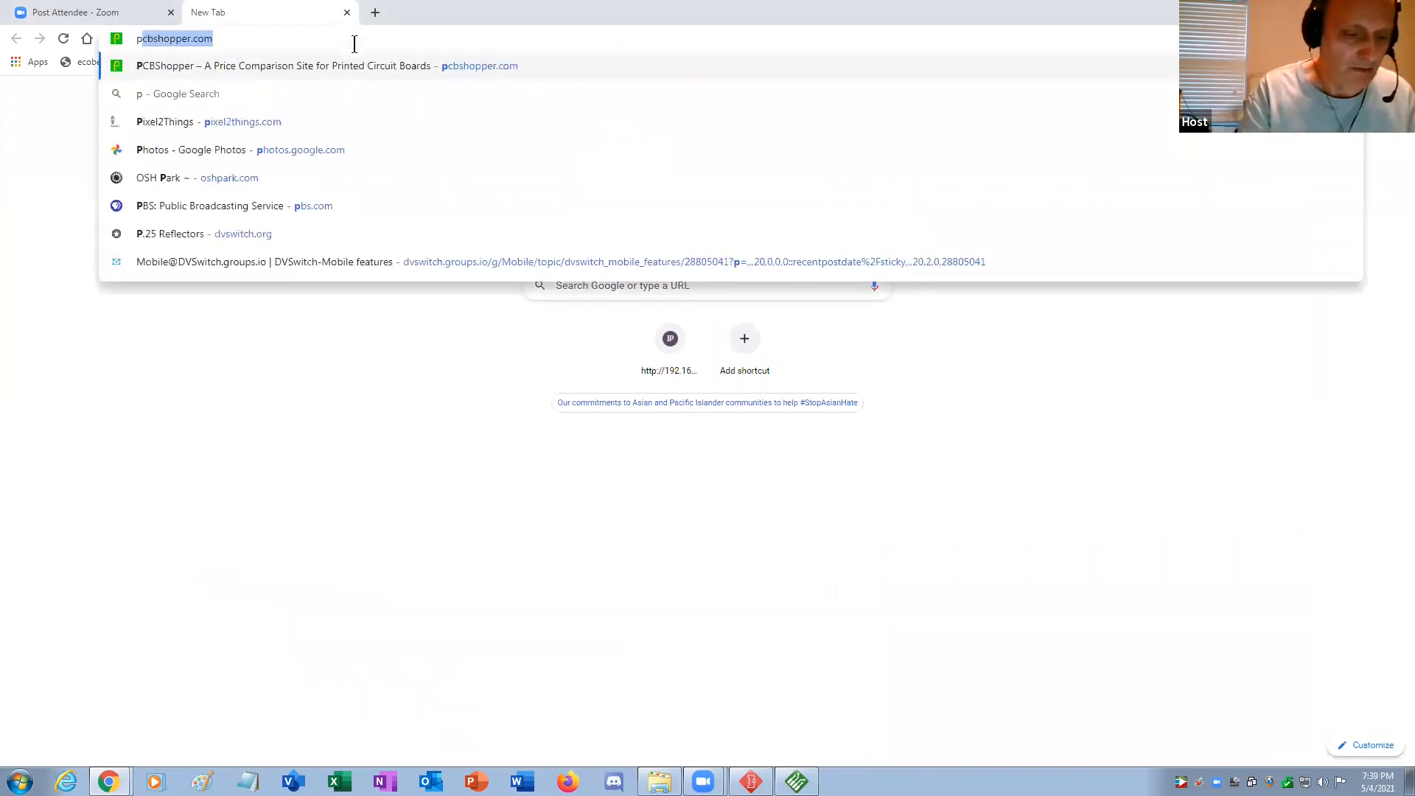
{"action": "type", "text": "cbshopper"}
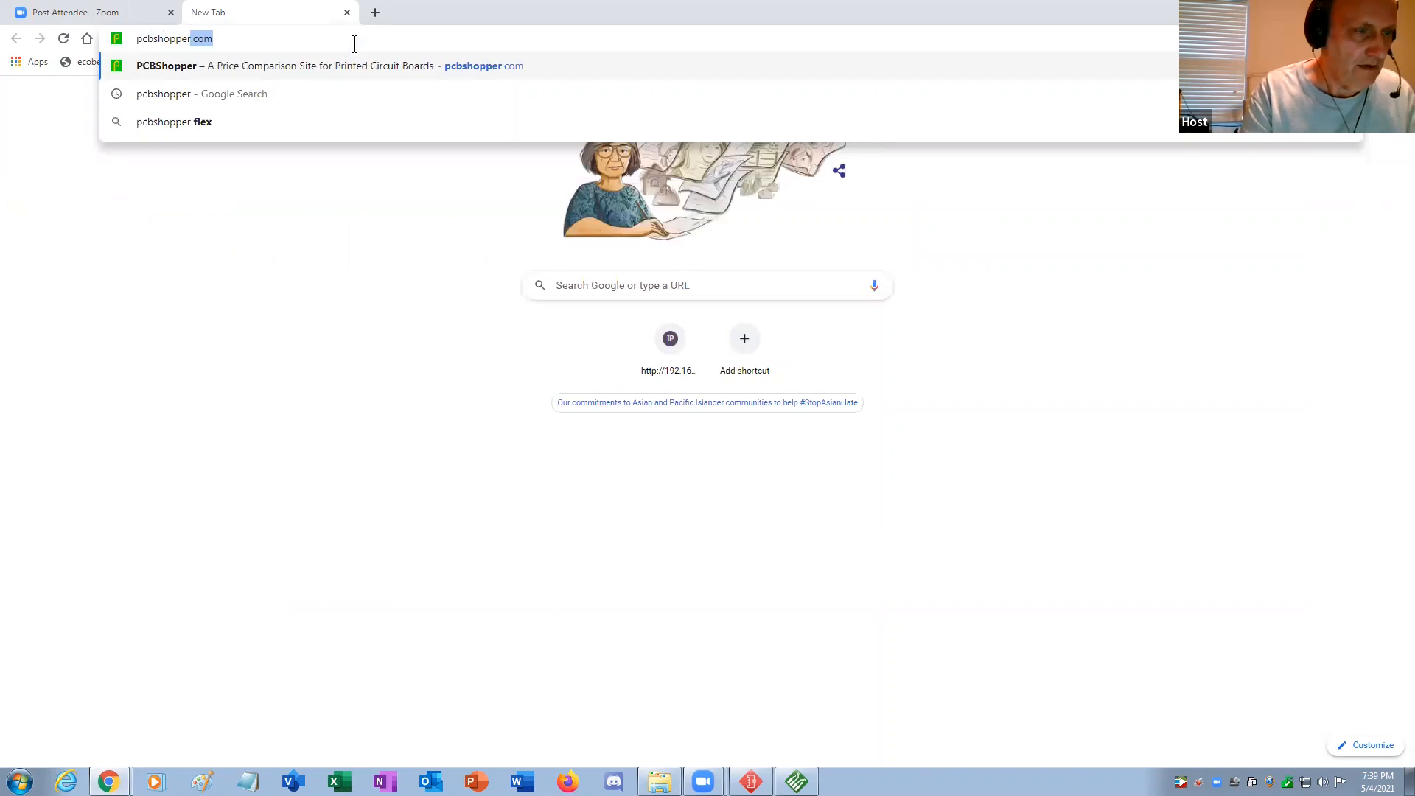
{"action": "key", "text": "Return"}
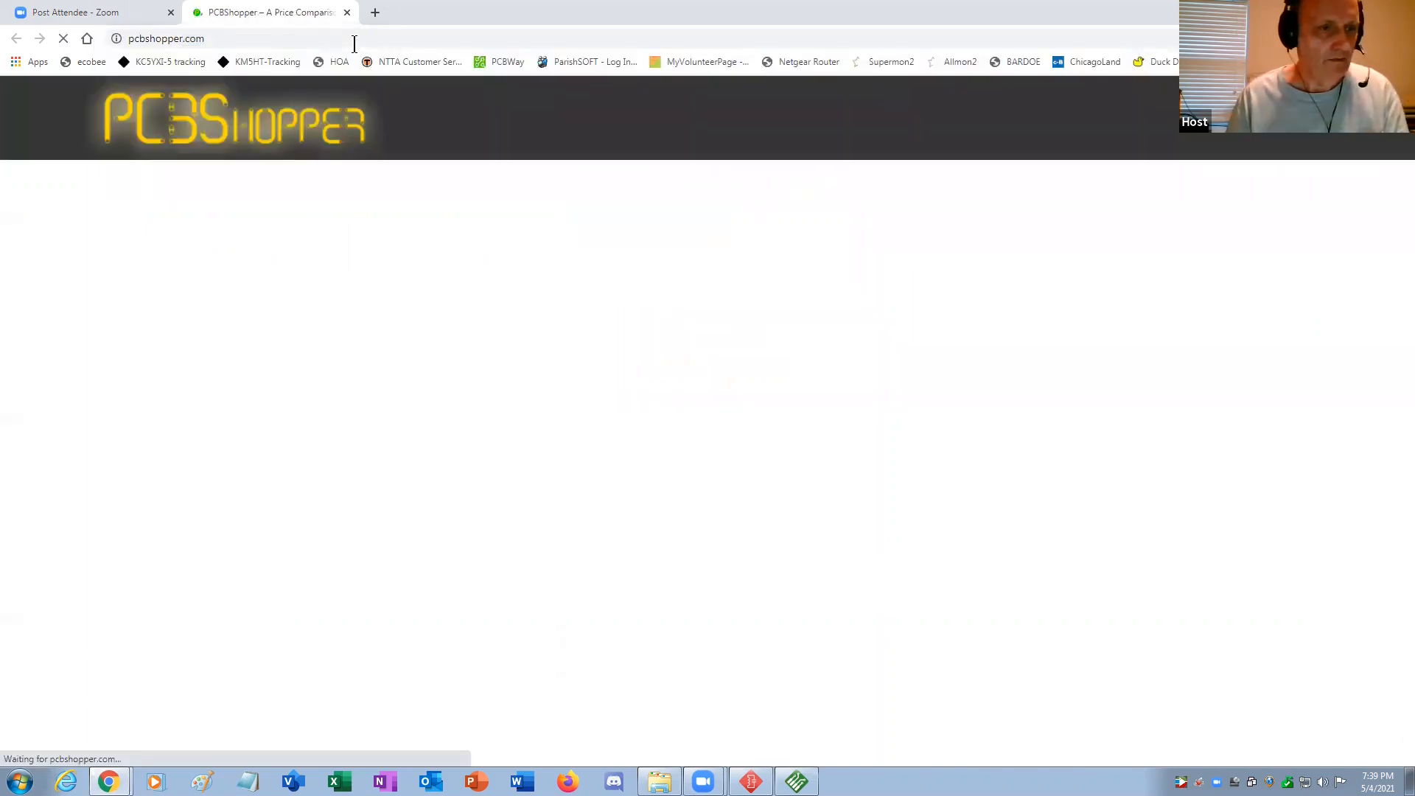
Enter board dimensions of 1.76 × 1.17 inches and a quantity of 3 in the fabrication price comparison form.
{"action": "scroll", "coordinate": [685, 372], "scroll_direction": "down", "scroll_amount": 5}
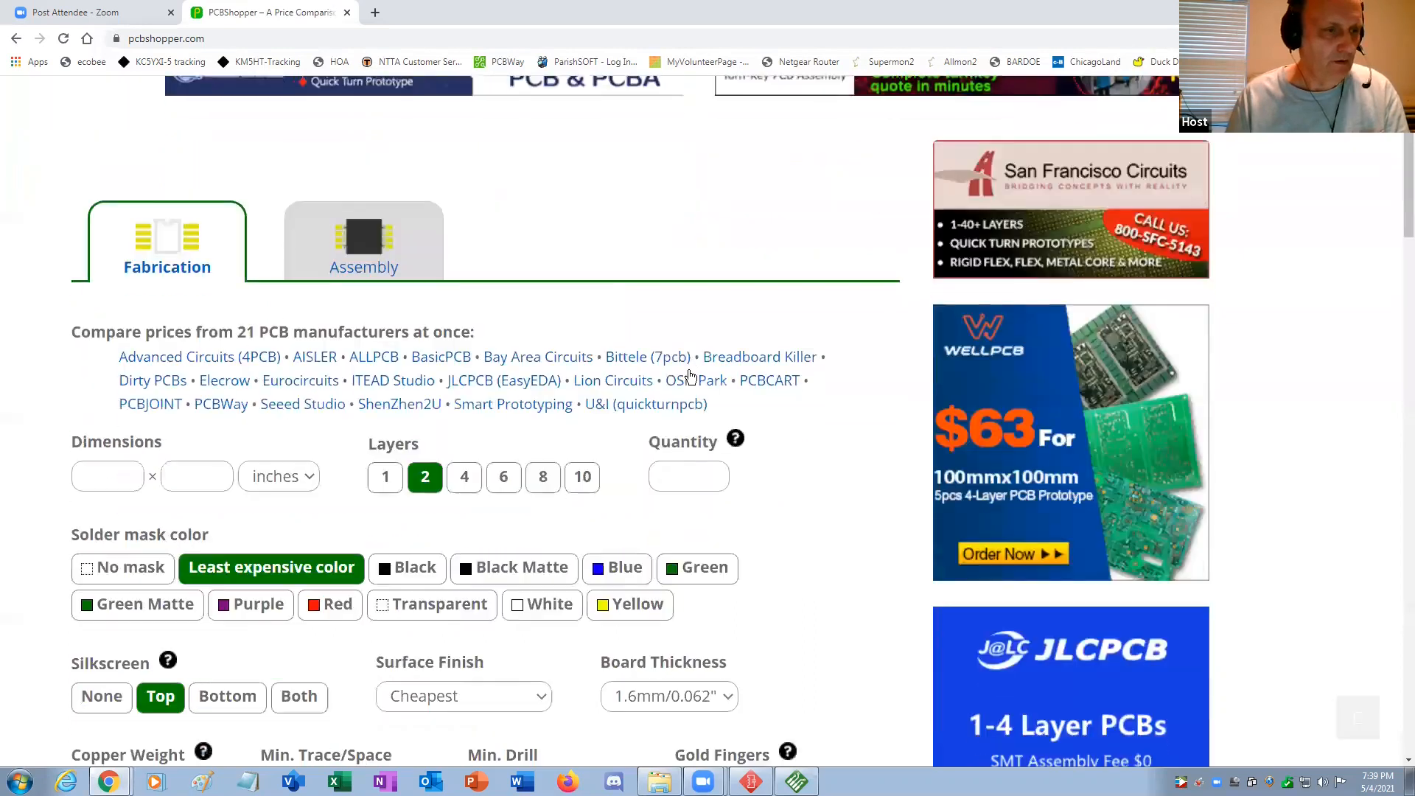
{"action": "left_click", "coordinate": [98, 264]}
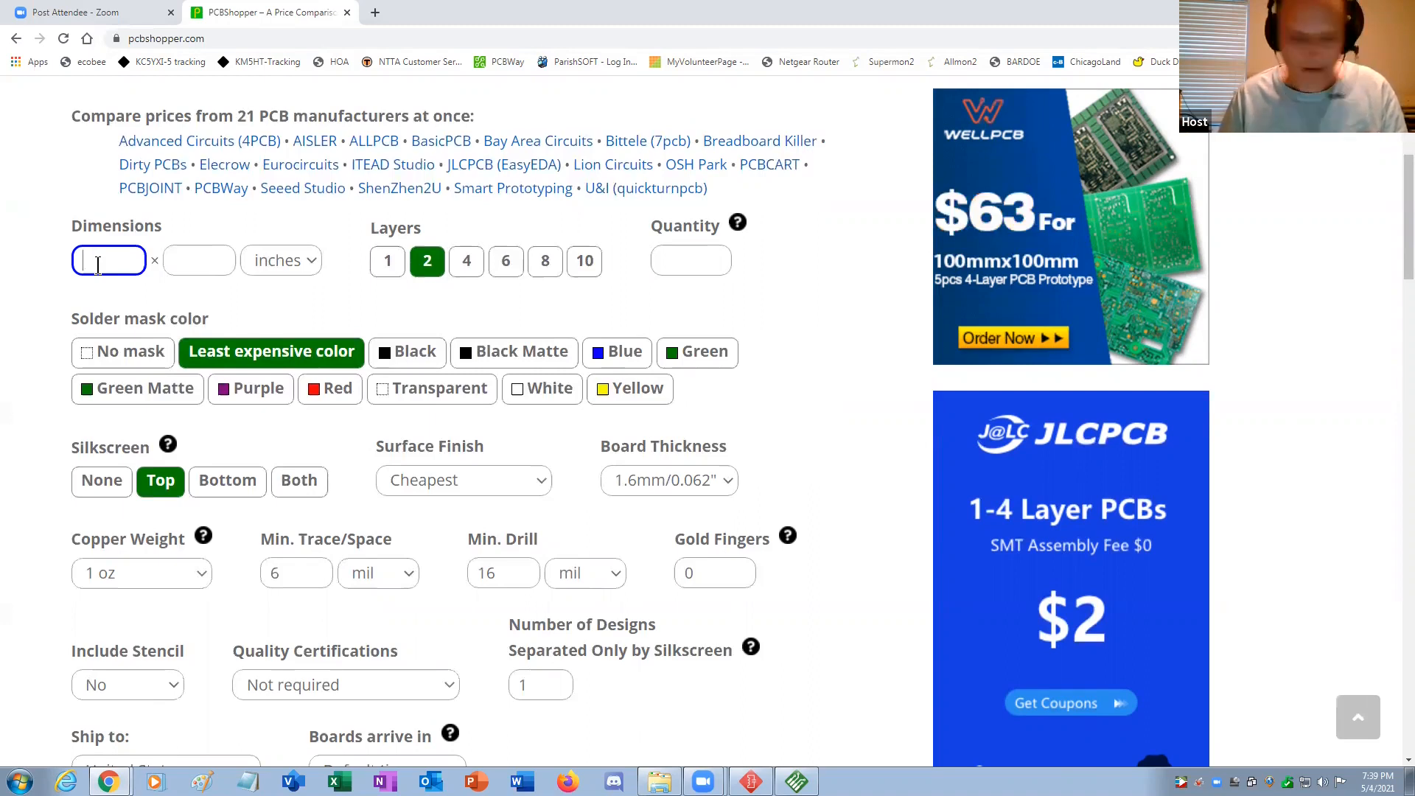
{"action": "type", "text": "1.76"}
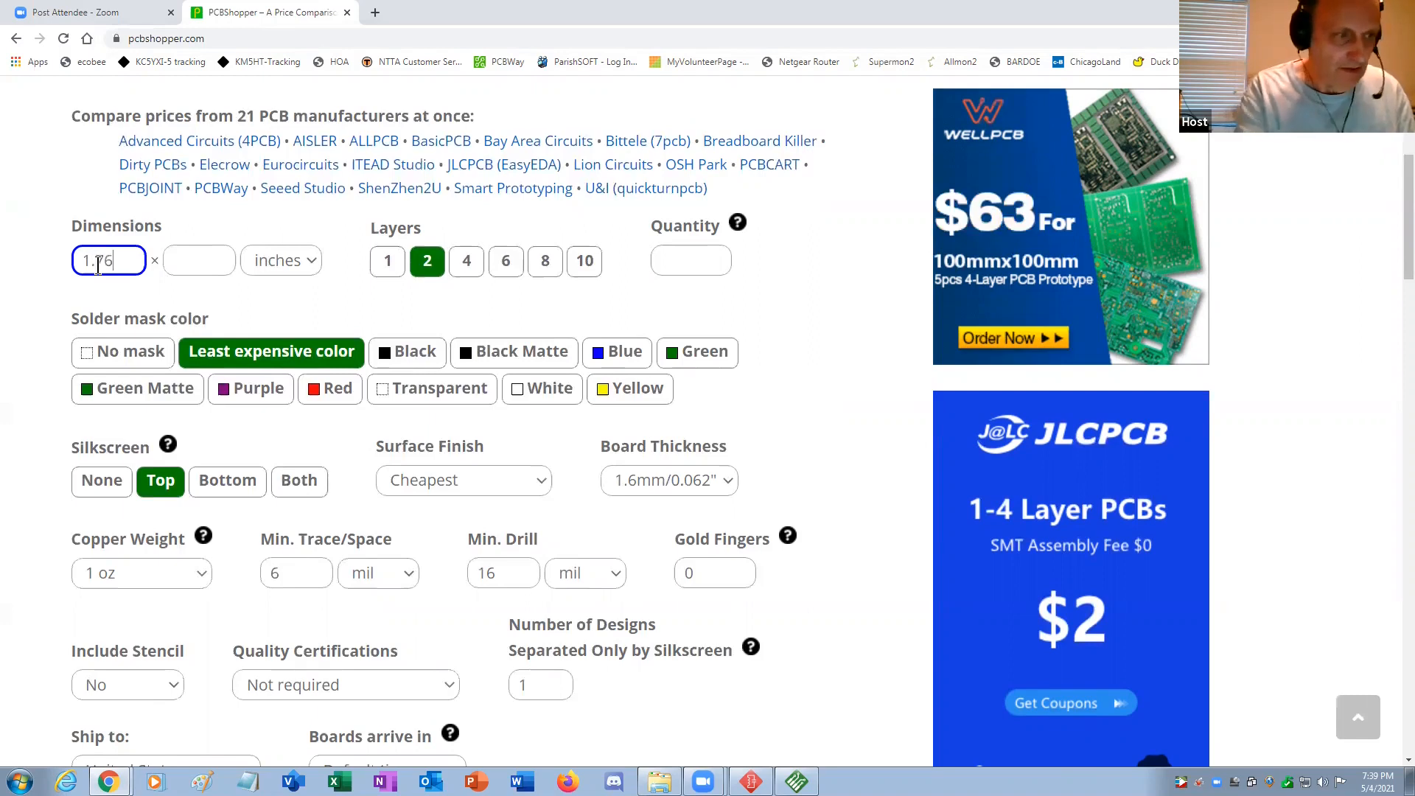
{"action": "key", "text": "Tab"}
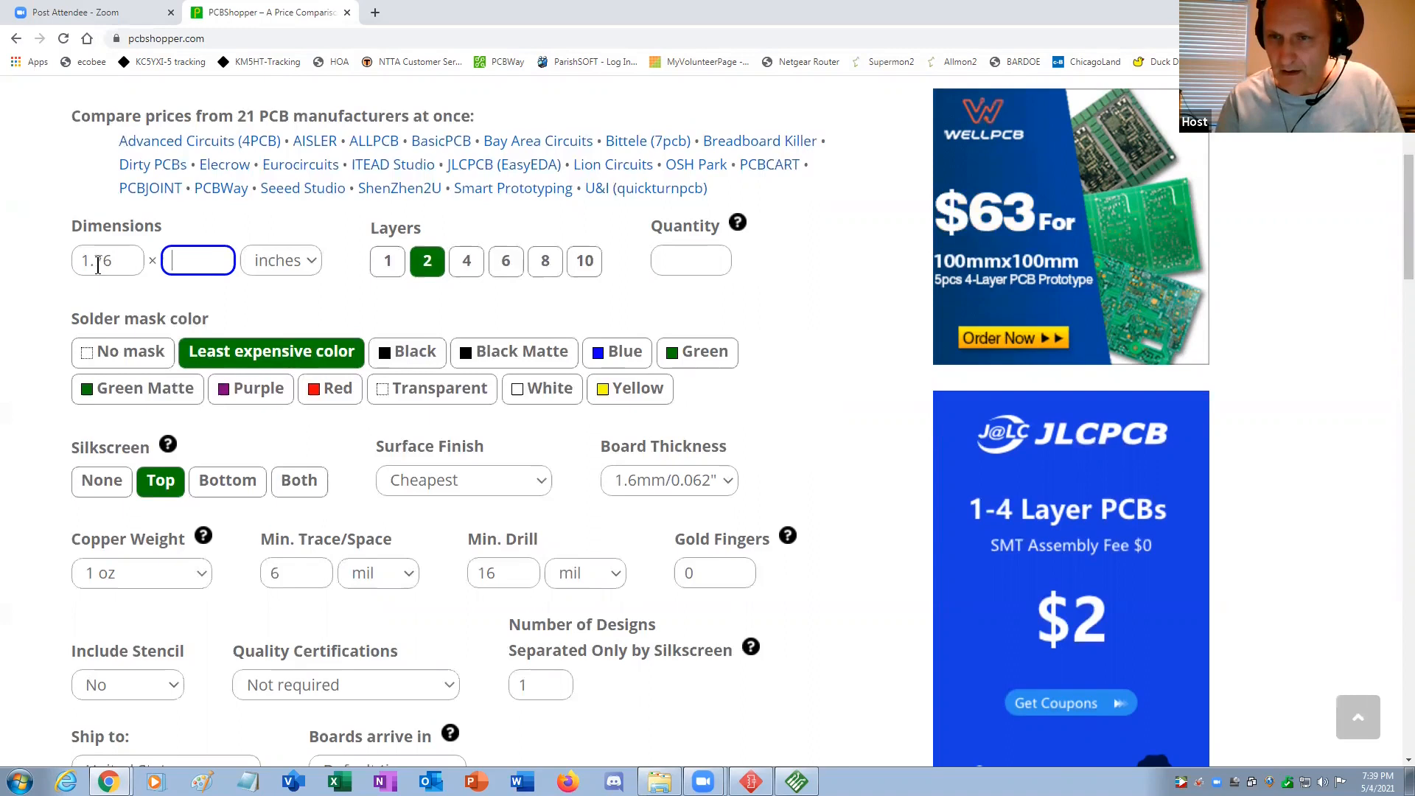
{"action": "type", "text": "1.17"}
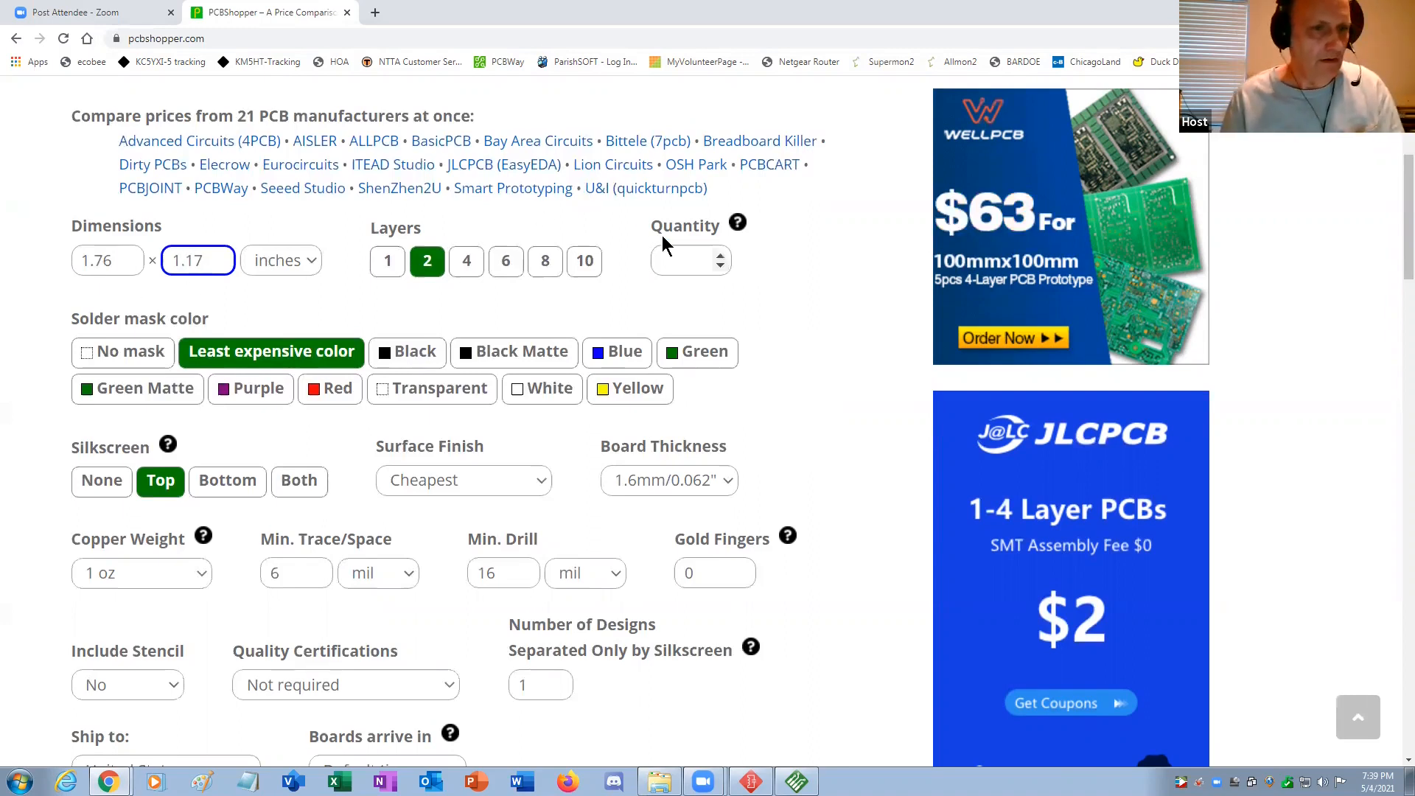
{"action": "left_click", "coordinate": [721, 255]}
{"action": "left_click", "coordinate": [721, 255]}
{"action": "left_click", "coordinate": [721, 255]}
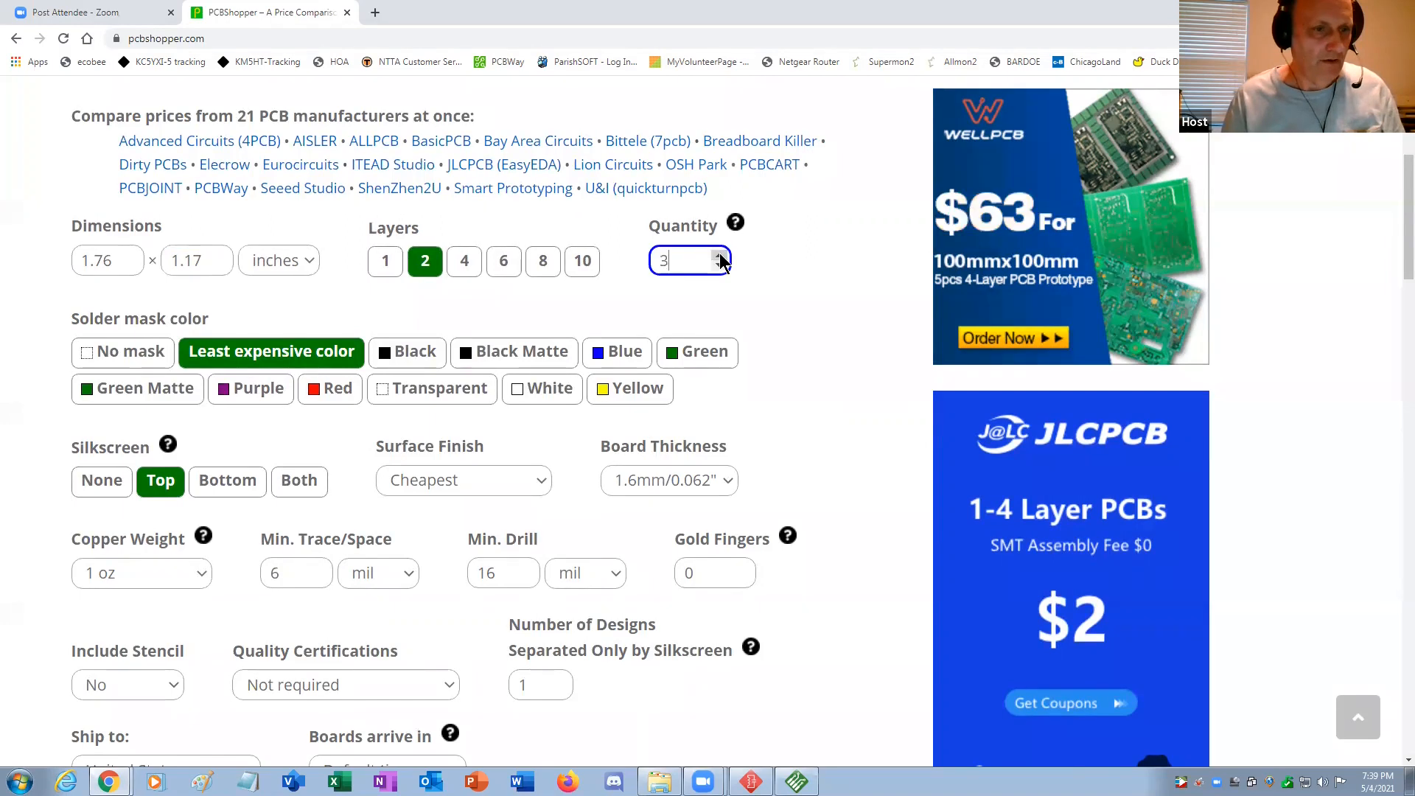
{"action": "left_click", "coordinate": [778, 273]}
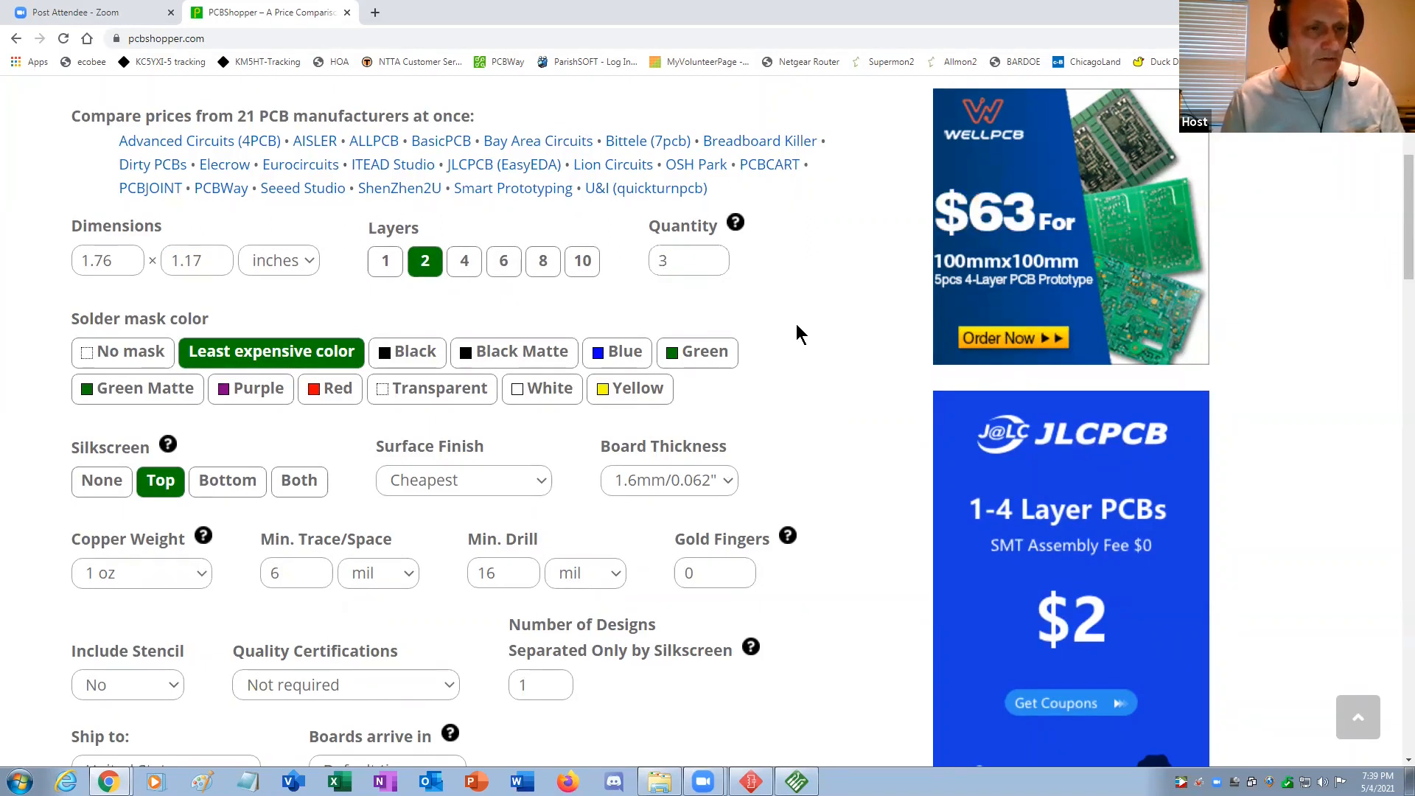
Review the remaining fabrication options down to shipping destination and arrival time, and get the manufacturers' prices for the board.
{"action": "scroll", "coordinate": [799, 334], "scroll_direction": "down", "scroll_amount": 1}
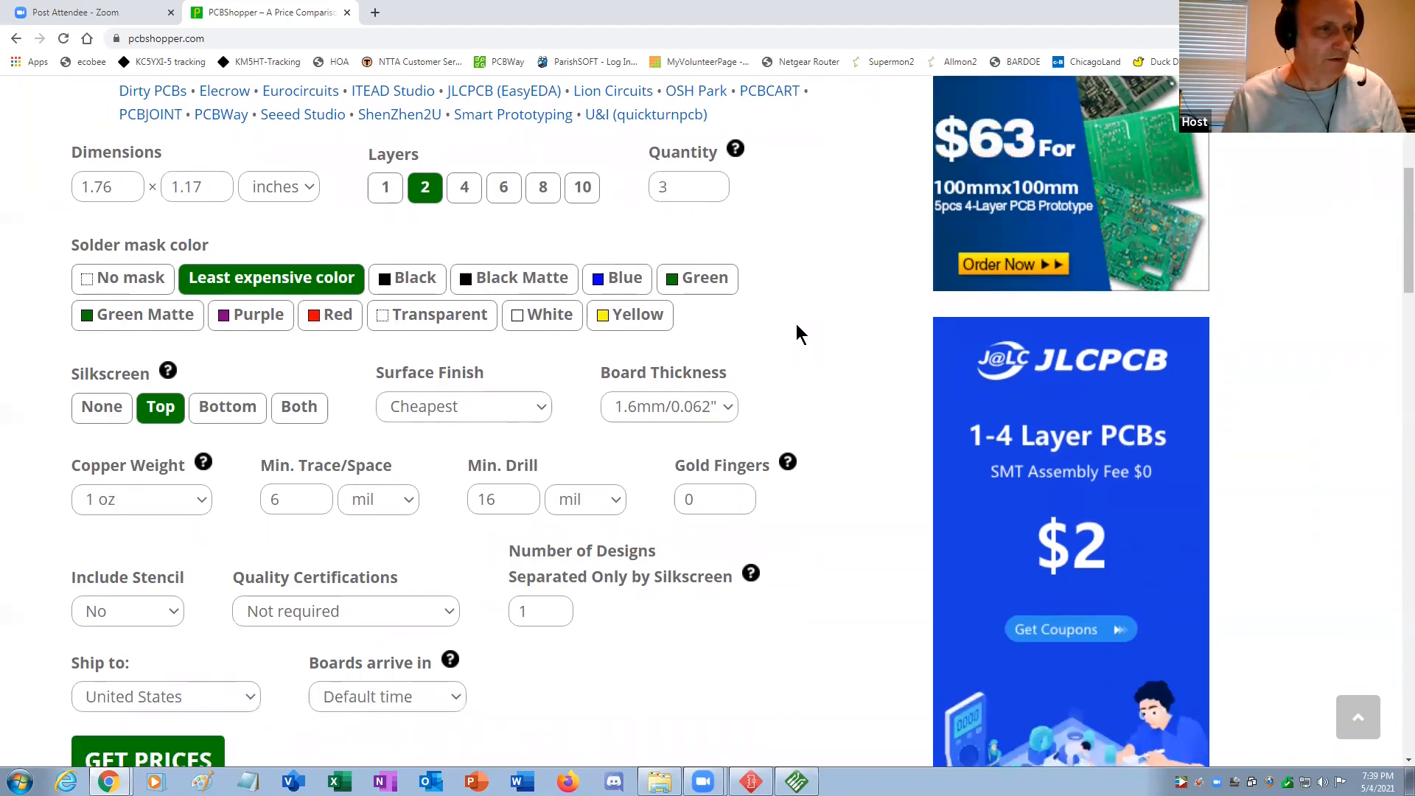
{"action": "scroll", "coordinate": [797, 325], "scroll_direction": "down", "scroll_amount": 1}
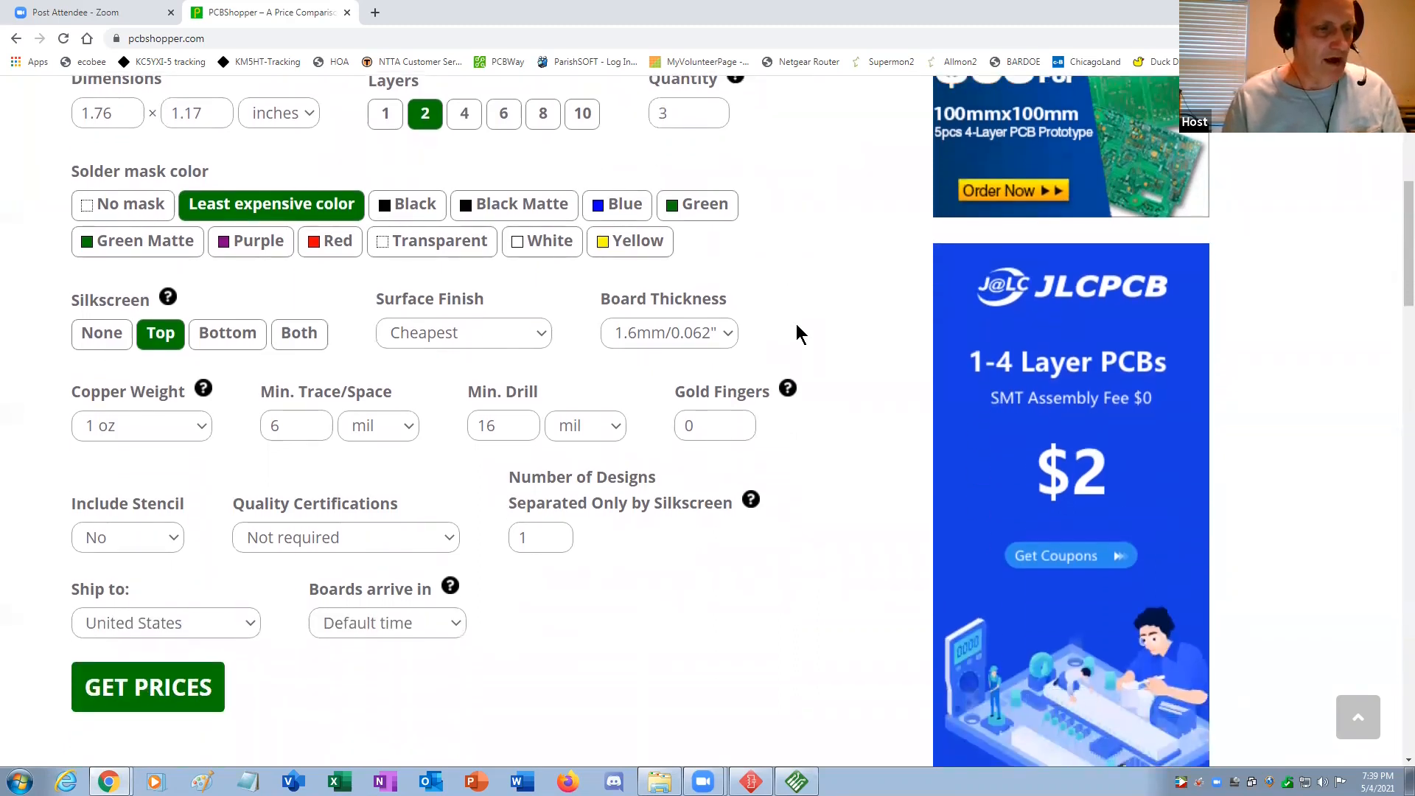
{"action": "scroll", "coordinate": [797, 325], "scroll_direction": "down", "scroll_amount": 1}
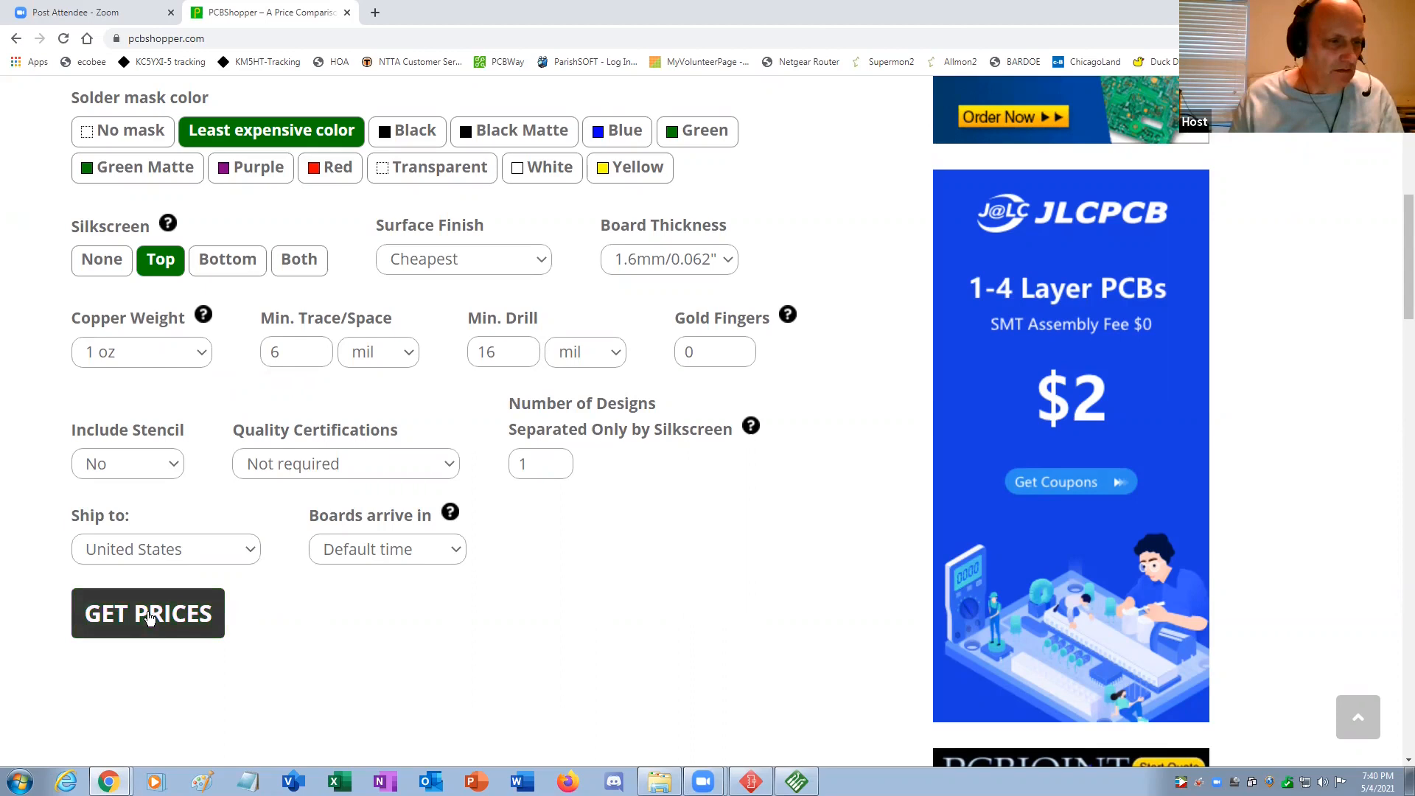
{"action": "scroll", "coordinate": [338, 607], "scroll_direction": "down", "scroll_amount": 4}
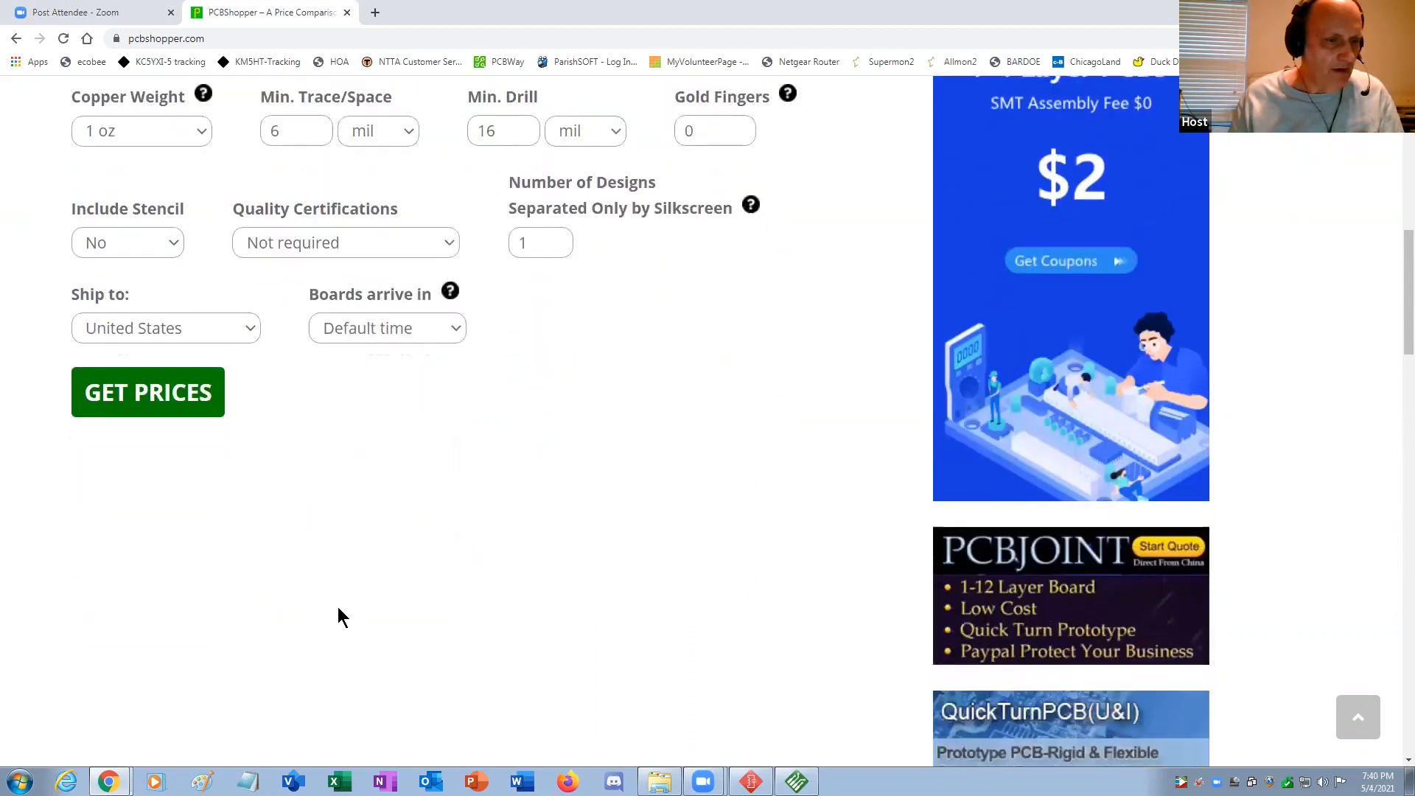
{"action": "scroll", "coordinate": [337, 607], "scroll_direction": "up", "scroll_amount": 4}
{"action": "scroll", "coordinate": [338, 607], "scroll_direction": "up", "scroll_amount": 5}
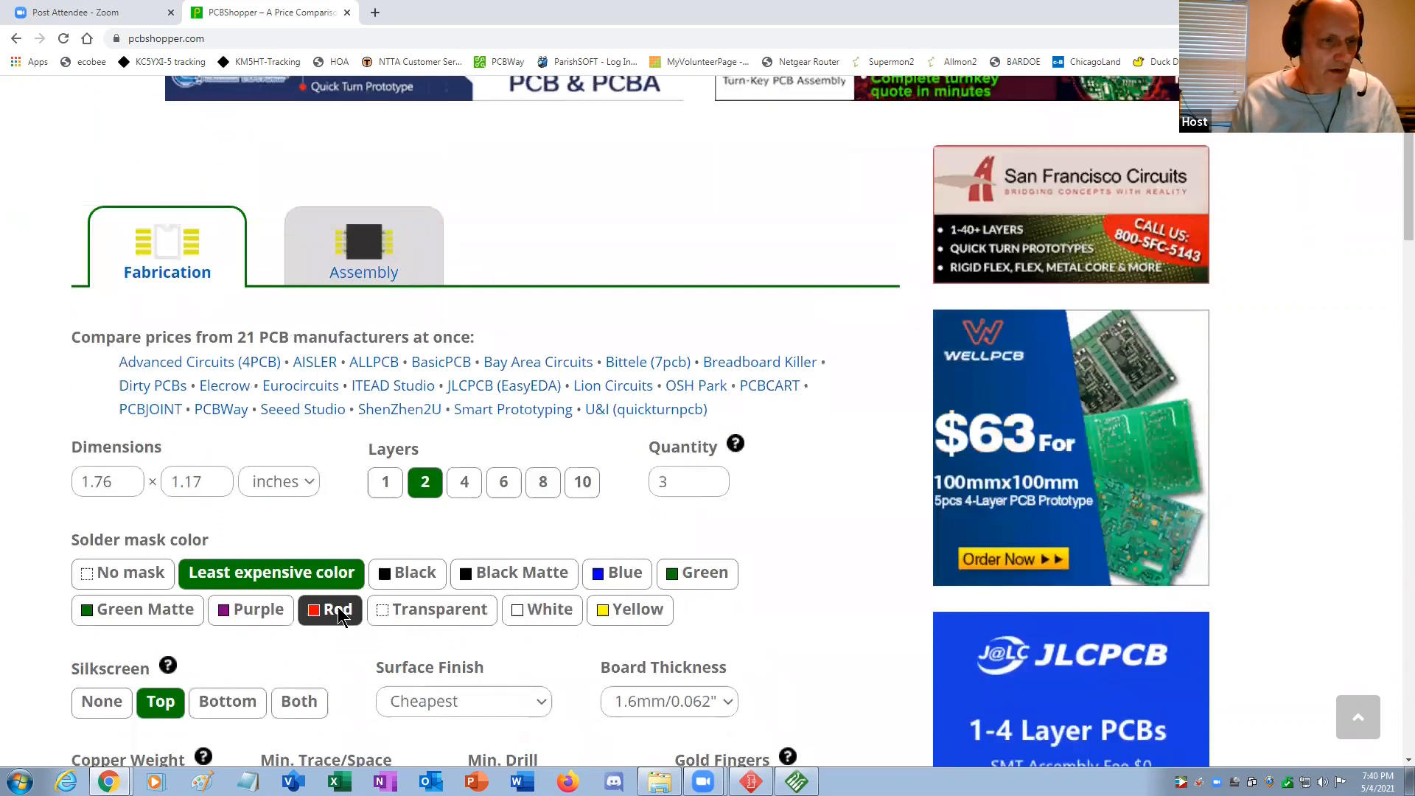
{"action": "scroll", "coordinate": [339, 609], "scroll_direction": "up", "scroll_amount": 1}
{"action": "scroll", "coordinate": [337, 607], "scroll_direction": "down", "scroll_amount": 5}
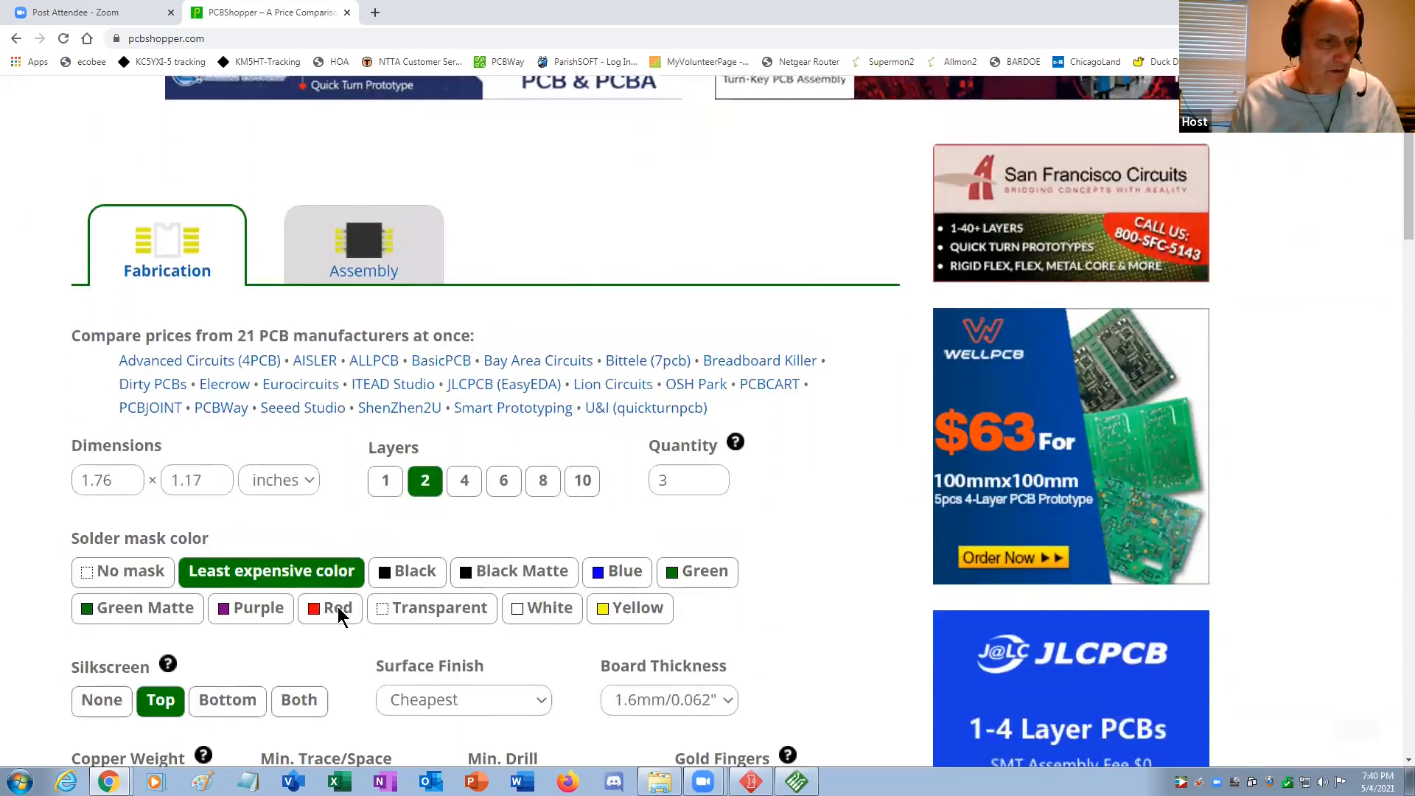
{"action": "scroll", "coordinate": [340, 616], "scroll_direction": "down", "scroll_amount": 3}
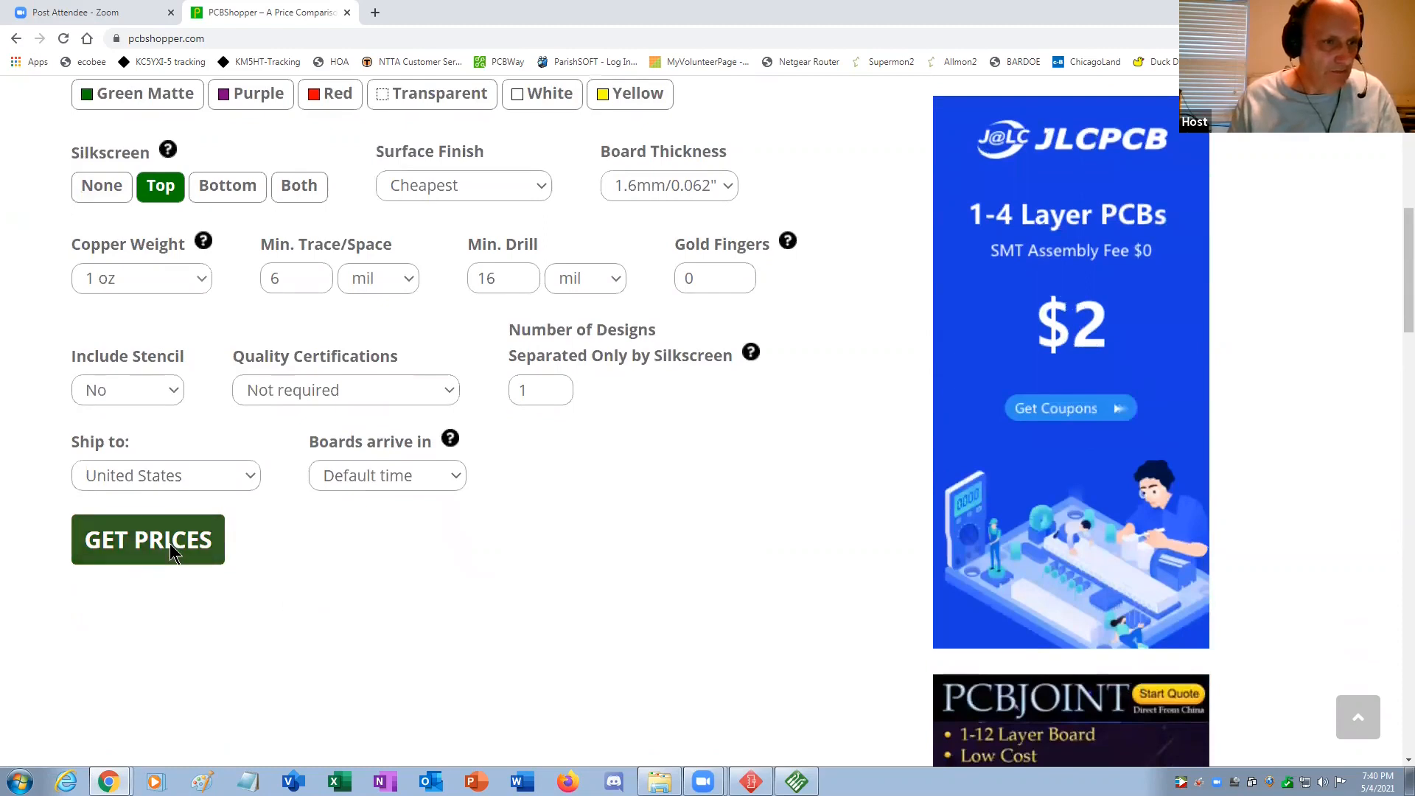
{"action": "left_click", "coordinate": [169, 547]}
Compare the board prices, shipping totals and delivery days of the cheapest manufacturers, from JLCPCB through OSH Park.
{"action": "scroll", "coordinate": [472, 620], "scroll_direction": "down", "scroll_amount": 3}
{"action": "scroll", "coordinate": [489, 617], "scroll_direction": "down", "scroll_amount": 2}
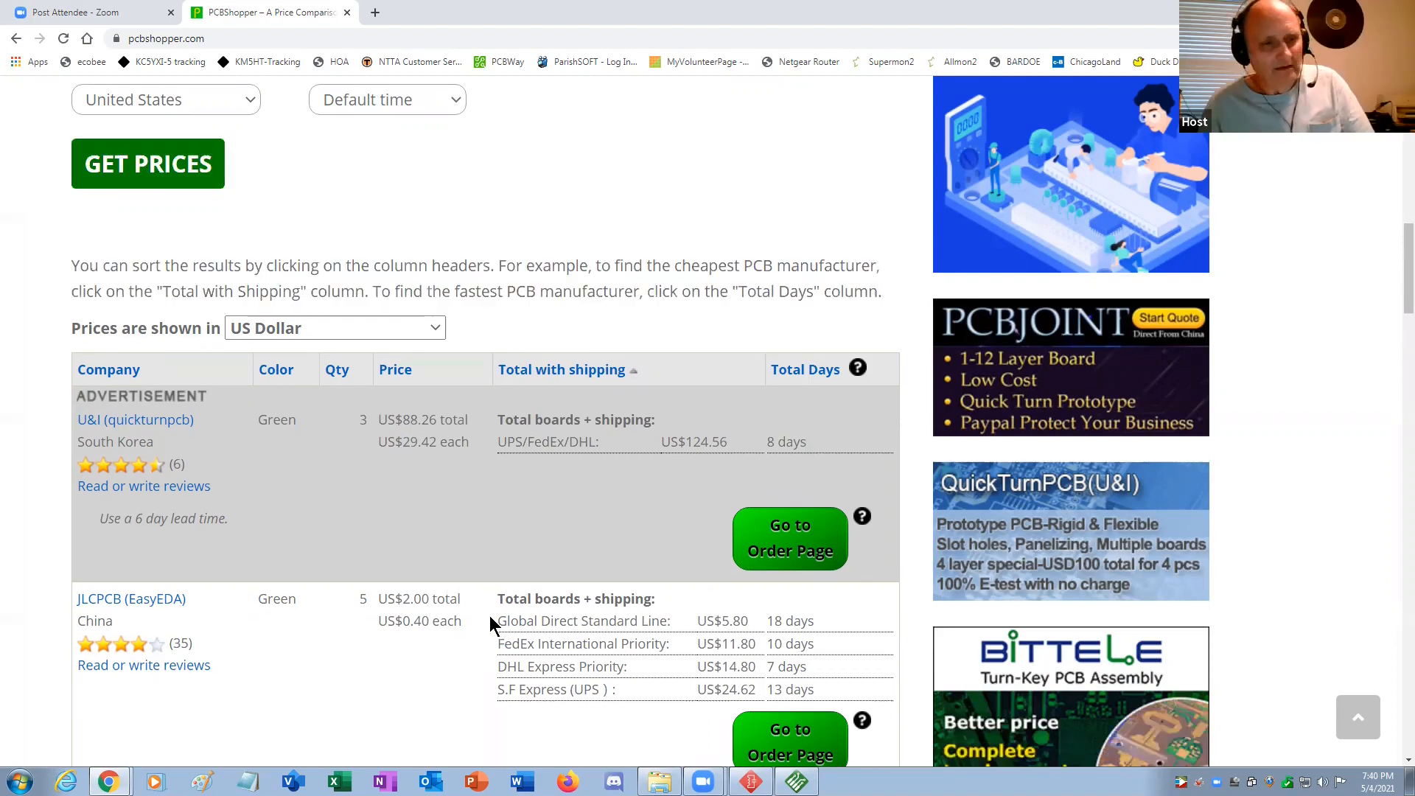
{"action": "scroll", "coordinate": [405, 611], "scroll_direction": "down", "scroll_amount": 3}
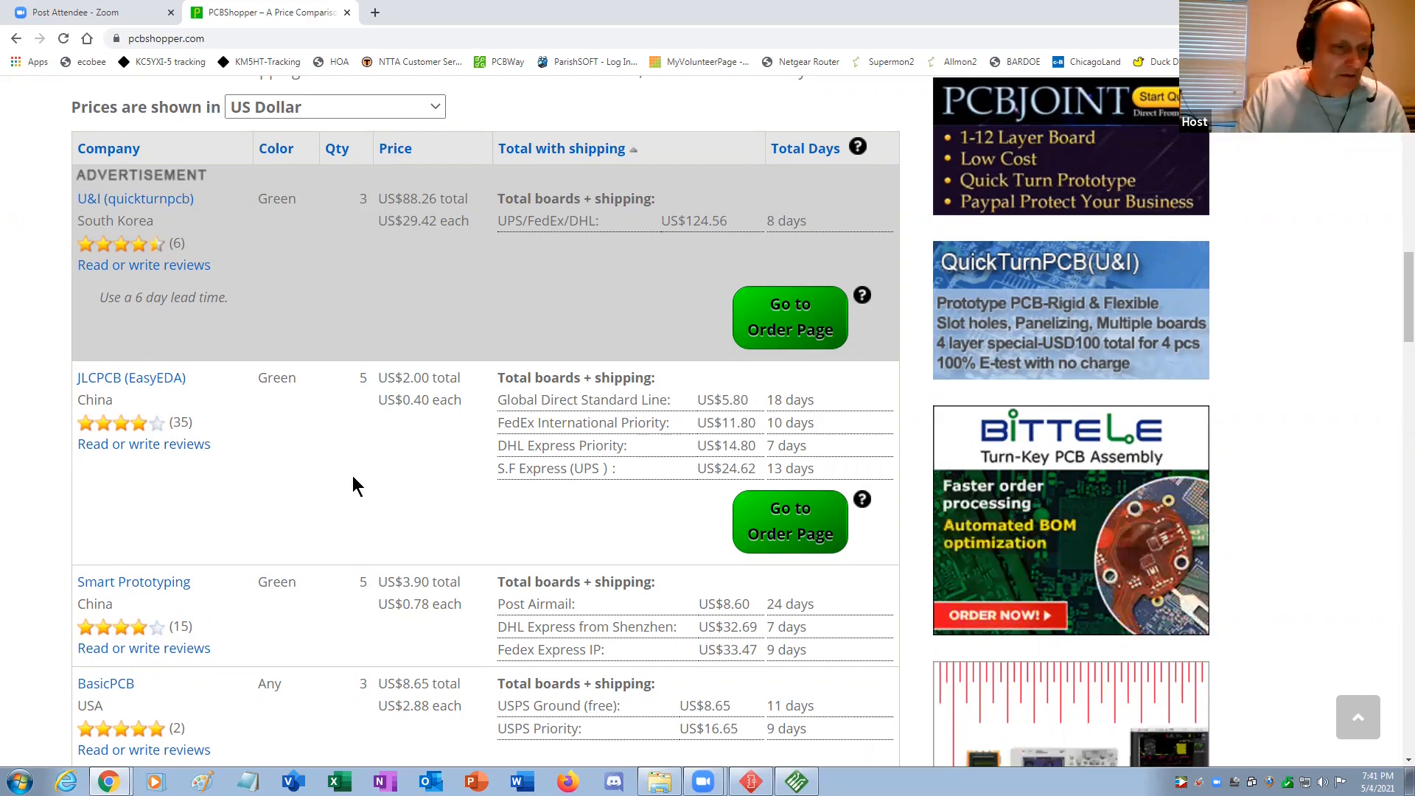
{"action": "scroll", "coordinate": [353, 478], "scroll_direction": "down", "scroll_amount": 3}
{"action": "scroll", "coordinate": [353, 481], "scroll_direction": "down", "scroll_amount": 3}
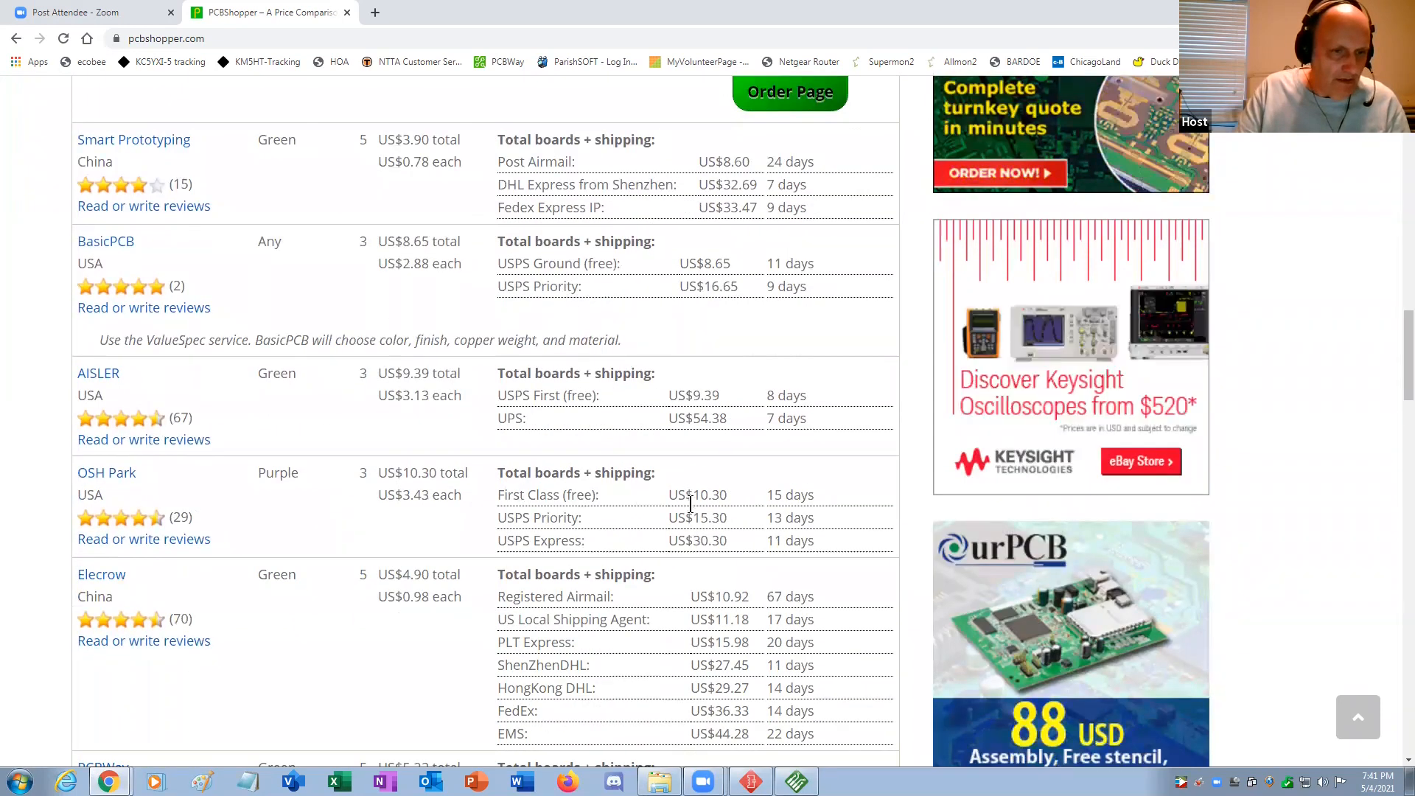
{"action": "scroll", "coordinate": [692, 509], "scroll_direction": "down", "scroll_amount": 2}
{"action": "scroll", "coordinate": [691, 508], "scroll_direction": "up", "scroll_amount": 6}
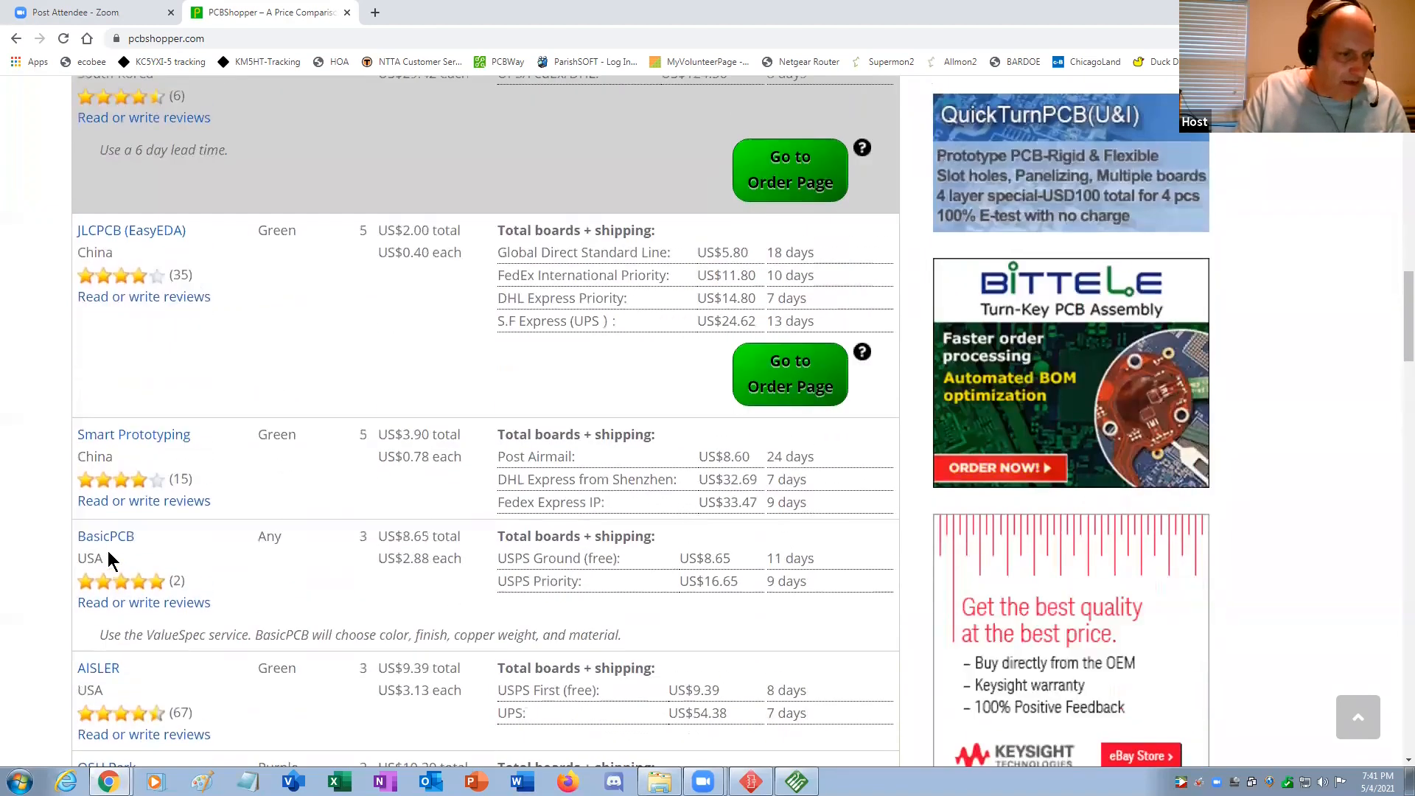
{"action": "scroll", "coordinate": [137, 449], "scroll_direction": "up", "scroll_amount": 2}
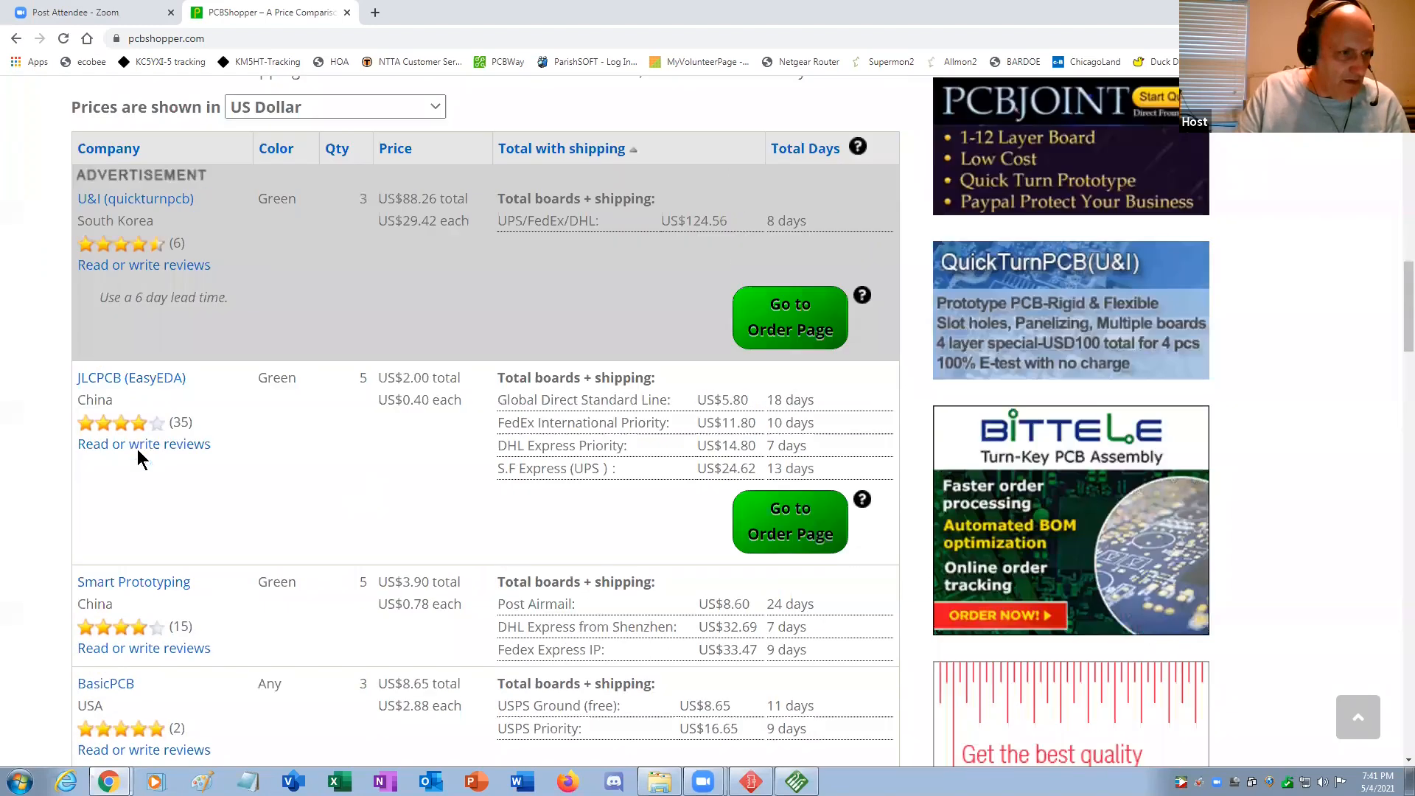
Examine the ratings, quantities and shipping options of the manufacturers further down the price list, including PCBWay, ITEAD Studio and Seeed Studio.
{"action": "scroll", "coordinate": [160, 514], "scroll_direction": "down", "scroll_amount": 1}
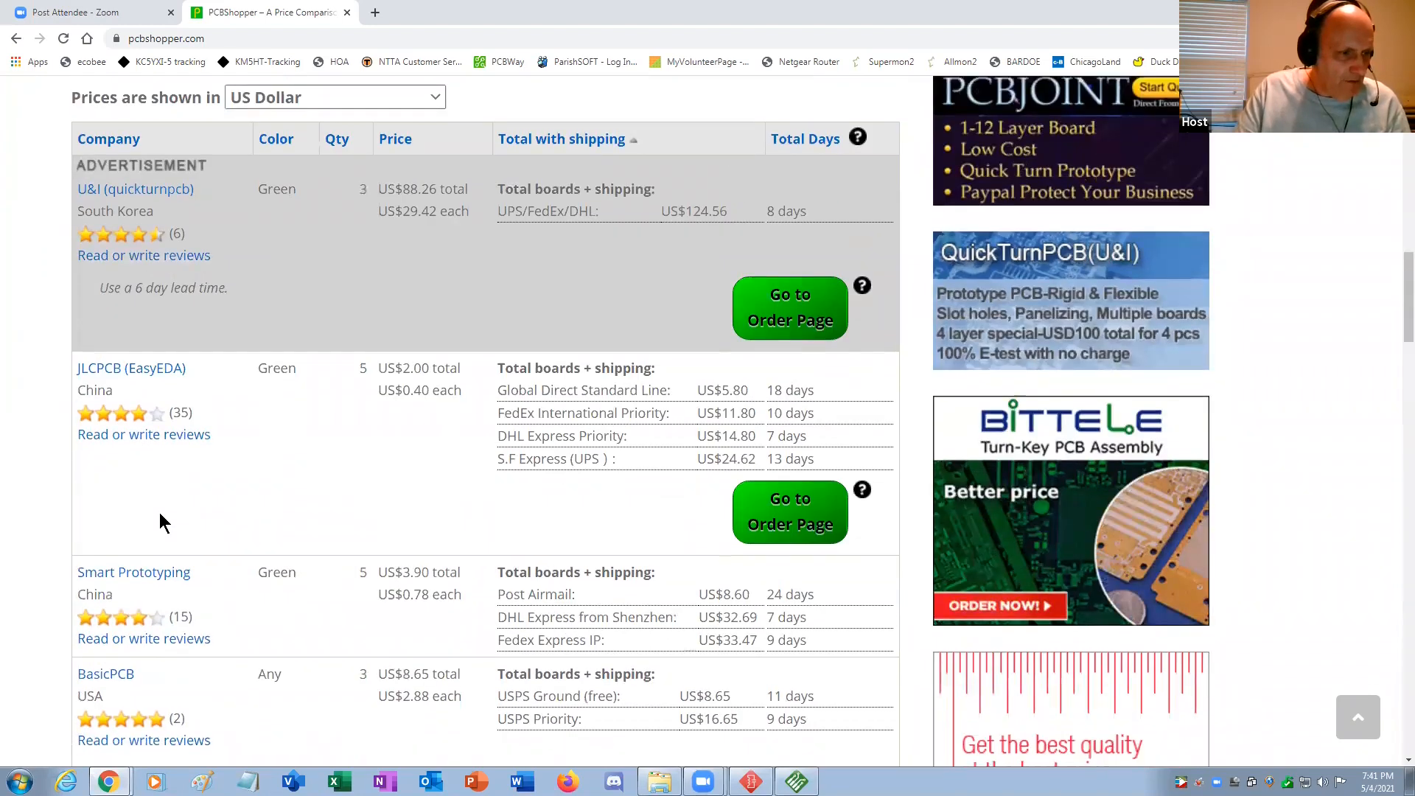
{"action": "scroll", "coordinate": [159, 512], "scroll_direction": "down", "scroll_amount": 6}
{"action": "scroll", "coordinate": [159, 511], "scroll_direction": "down", "scroll_amount": 2}
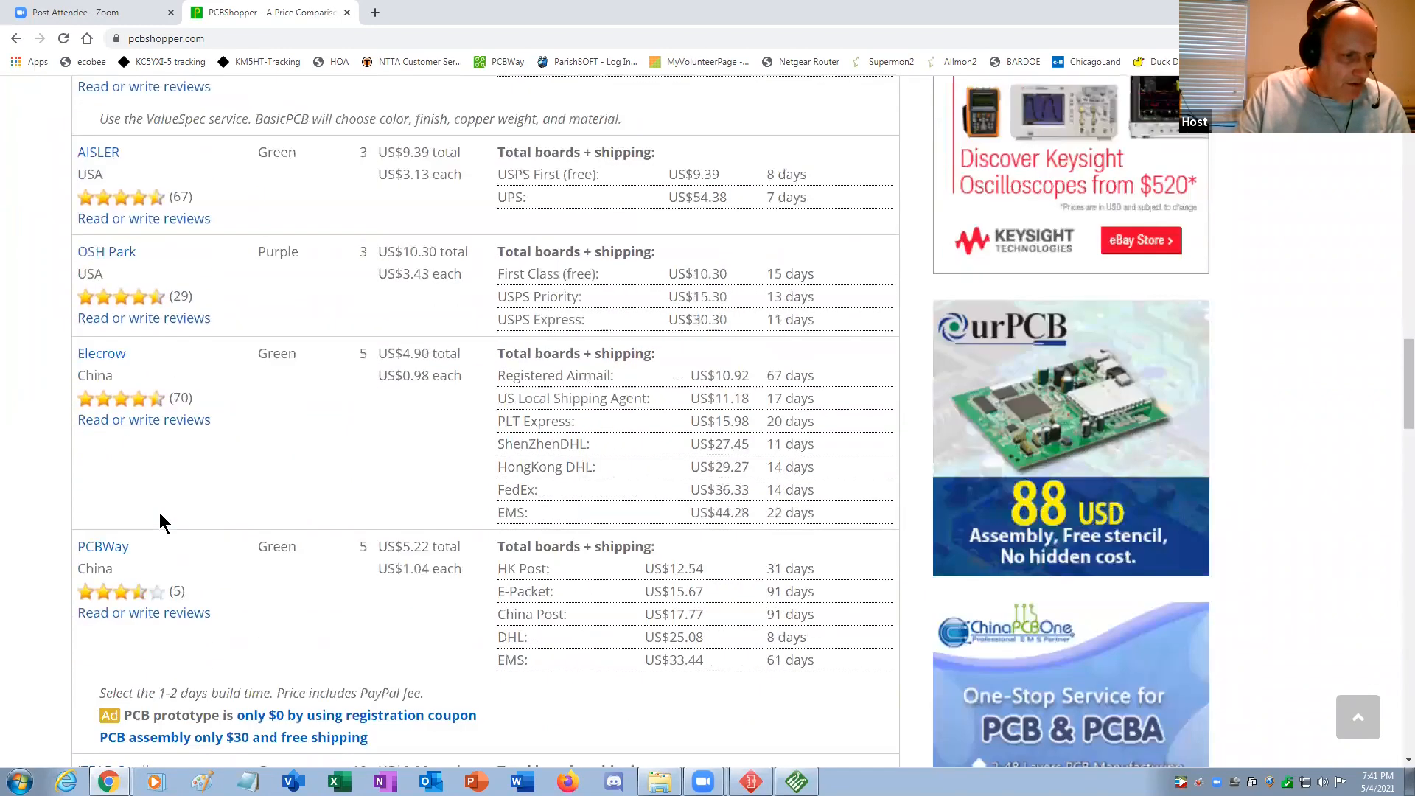
{"action": "scroll", "coordinate": [160, 514], "scroll_direction": "down", "scroll_amount": 1}
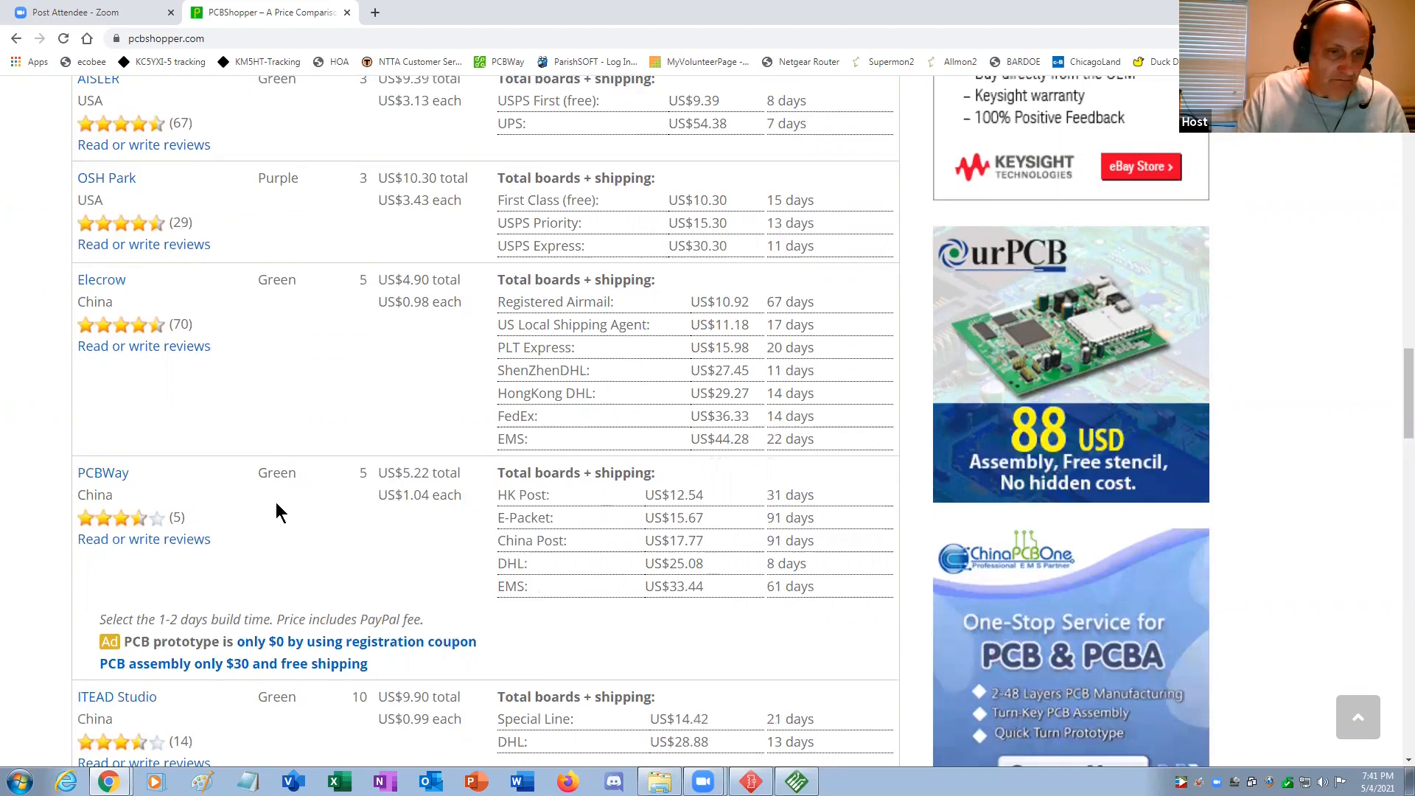
{"action": "scroll", "coordinate": [276, 502], "scroll_direction": "down", "scroll_amount": 4}
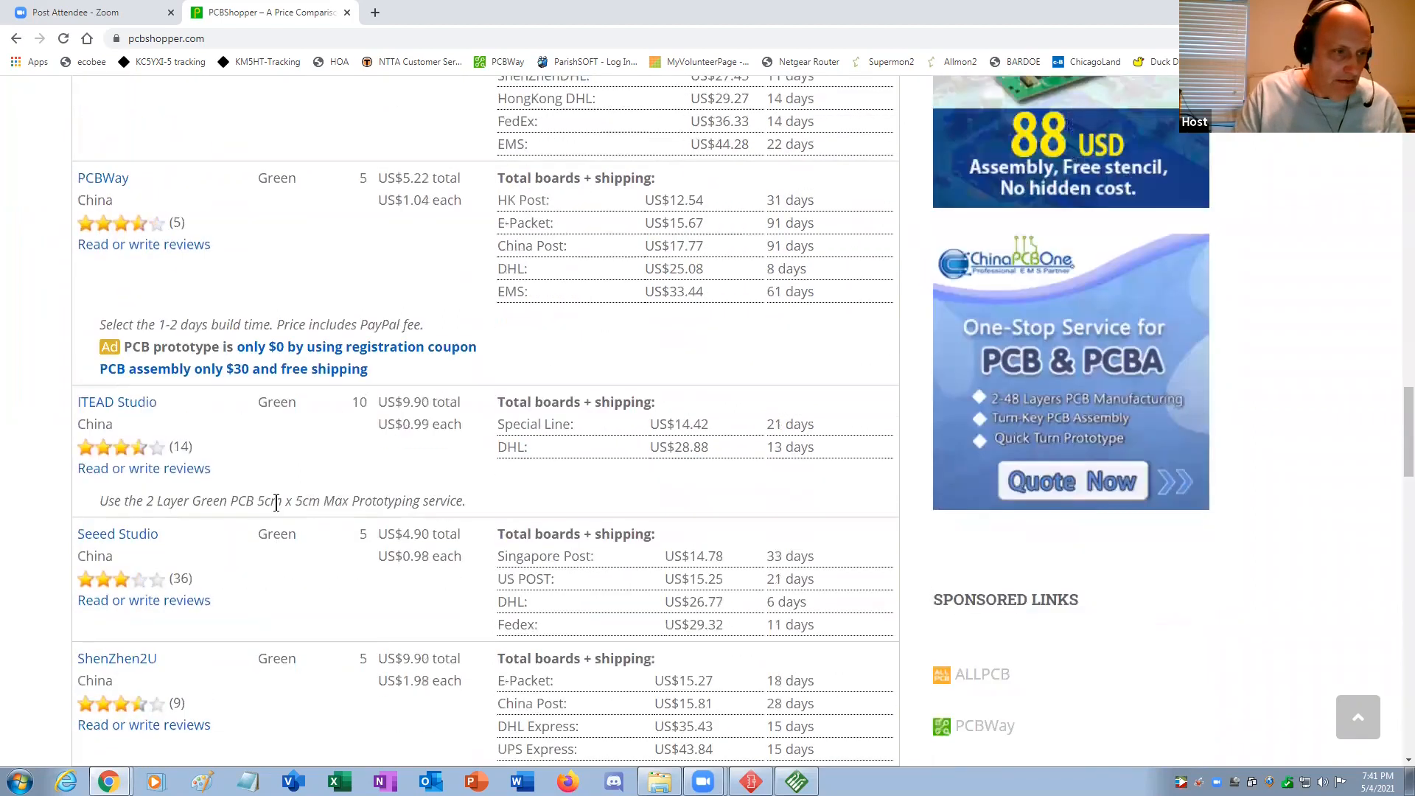
{"action": "scroll", "coordinate": [275, 502], "scroll_direction": "down", "scroll_amount": 2}
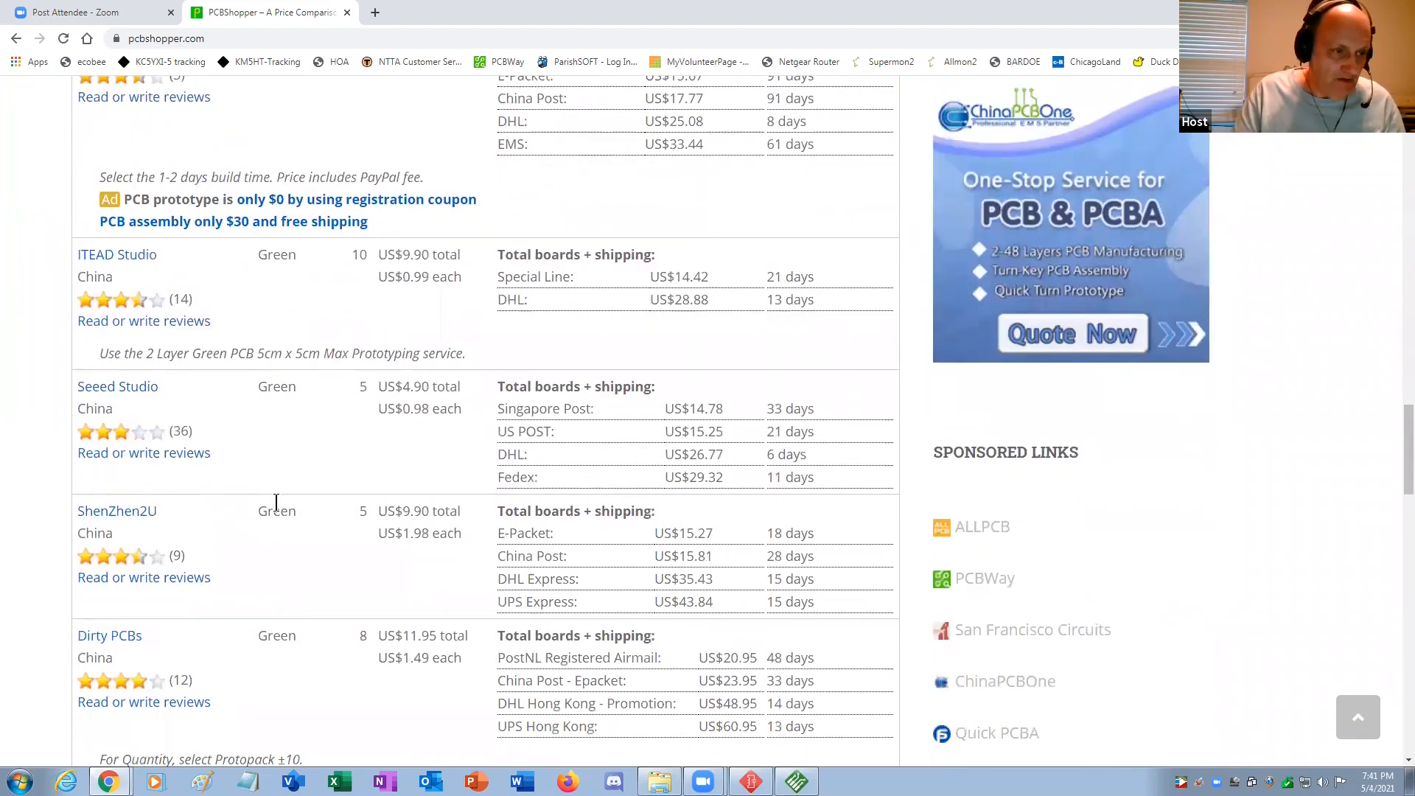
{"action": "scroll", "coordinate": [276, 502], "scroll_direction": "down", "scroll_amount": 2}
{"action": "scroll", "coordinate": [276, 502], "scroll_direction": "up", "scroll_amount": 5}
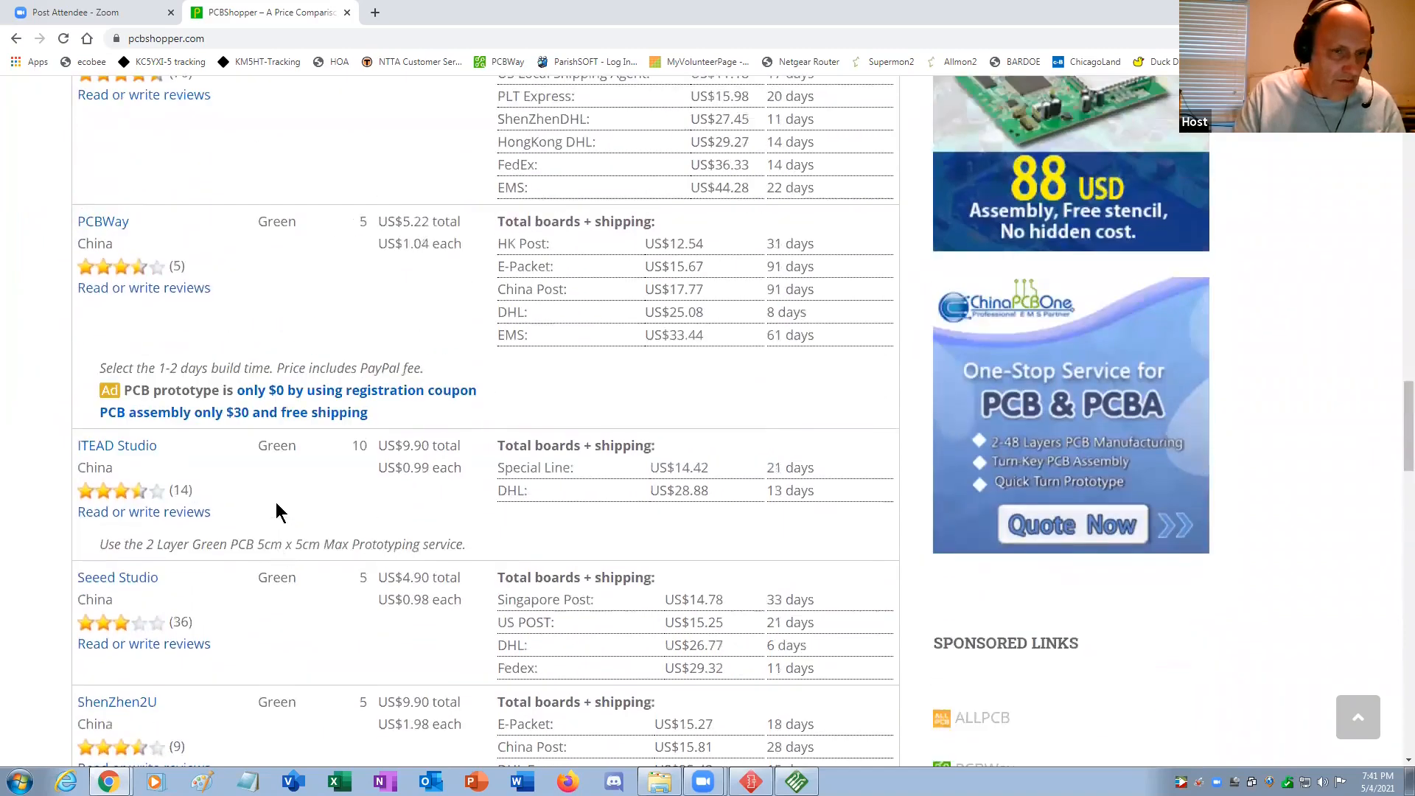
Go over the fabrication form's settings again and recheck the price list from JLCPCB down to Elecrow.
{"action": "scroll", "coordinate": [276, 502], "scroll_direction": "up", "scroll_amount": 20}
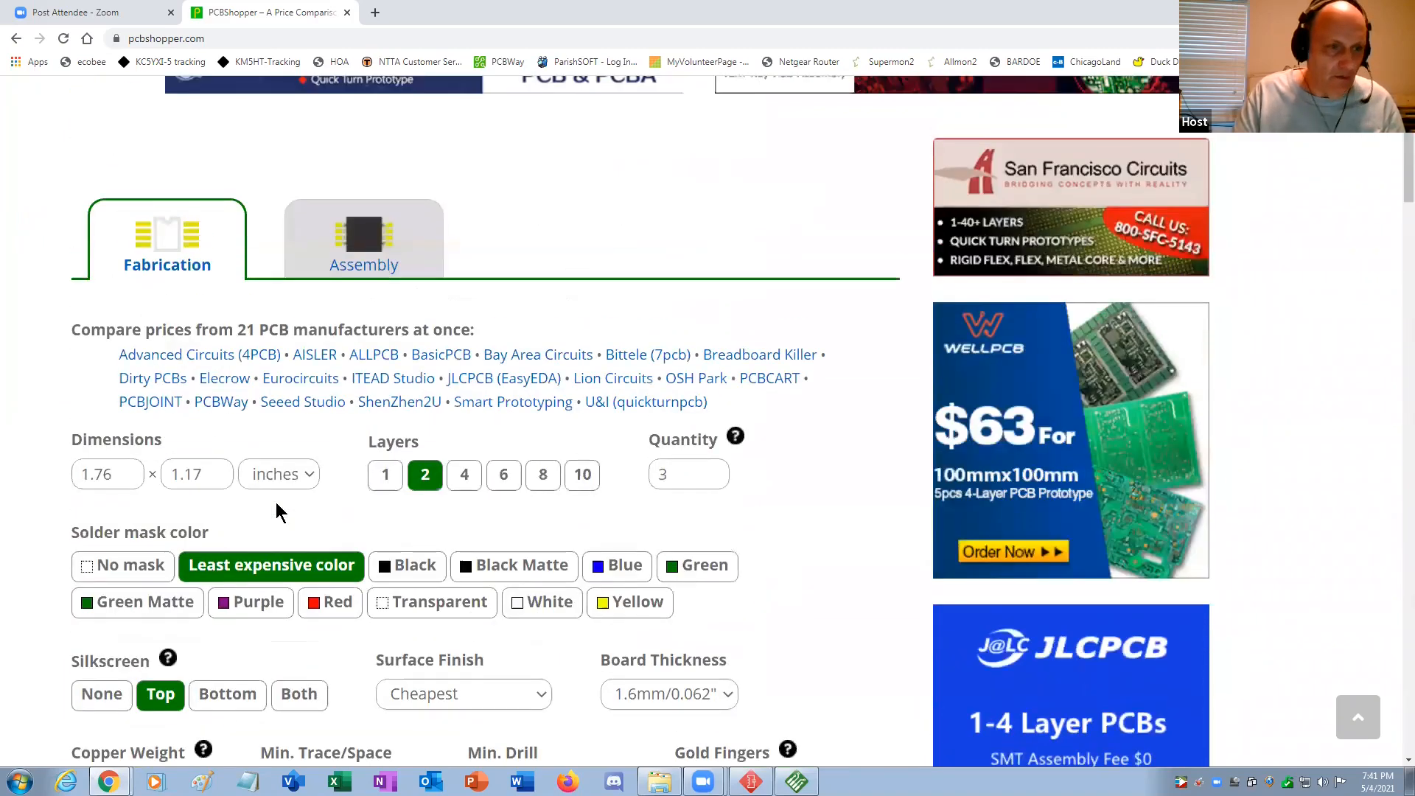
{"action": "scroll", "coordinate": [275, 502], "scroll_direction": "up", "scroll_amount": 3}
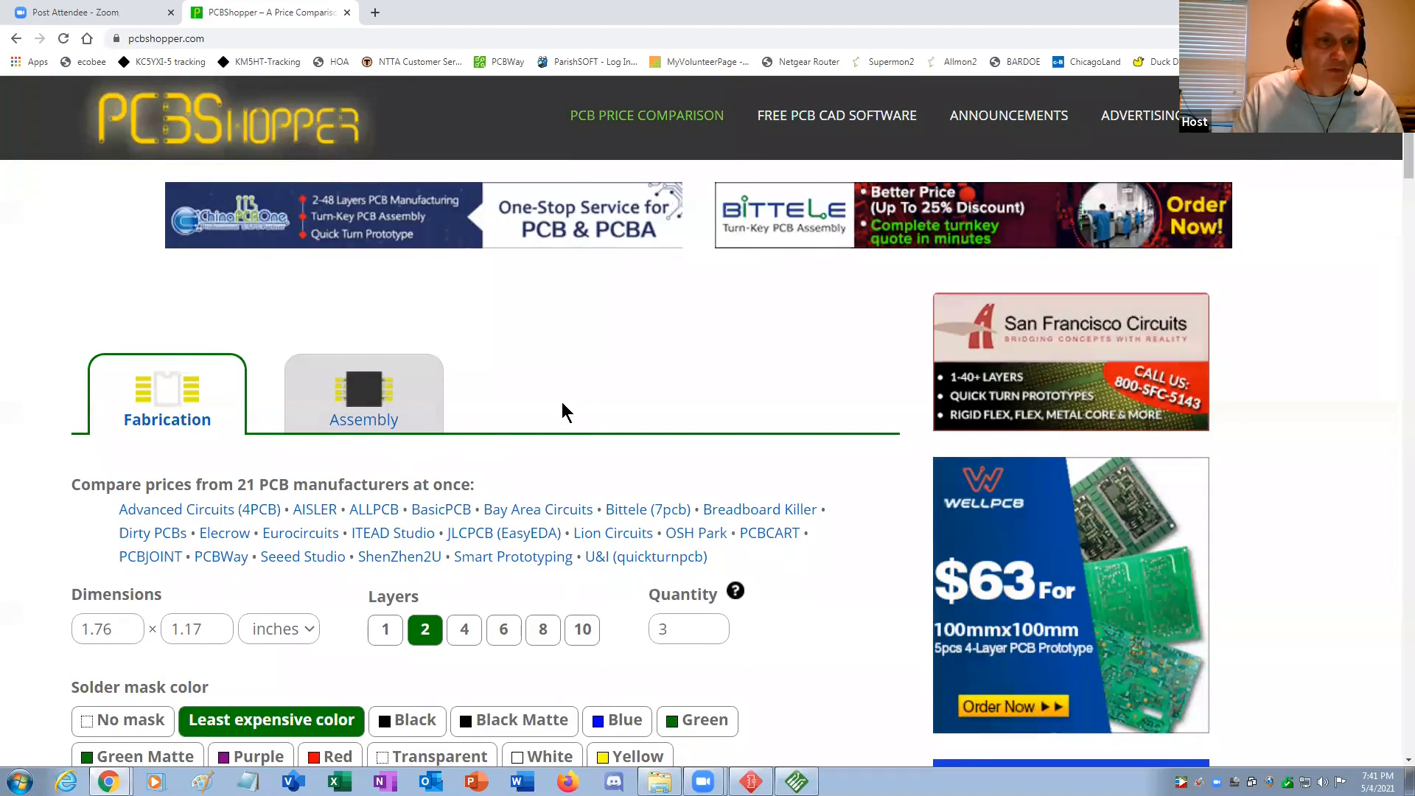
{"action": "scroll", "coordinate": [564, 411], "scroll_direction": "down", "scroll_amount": 4}
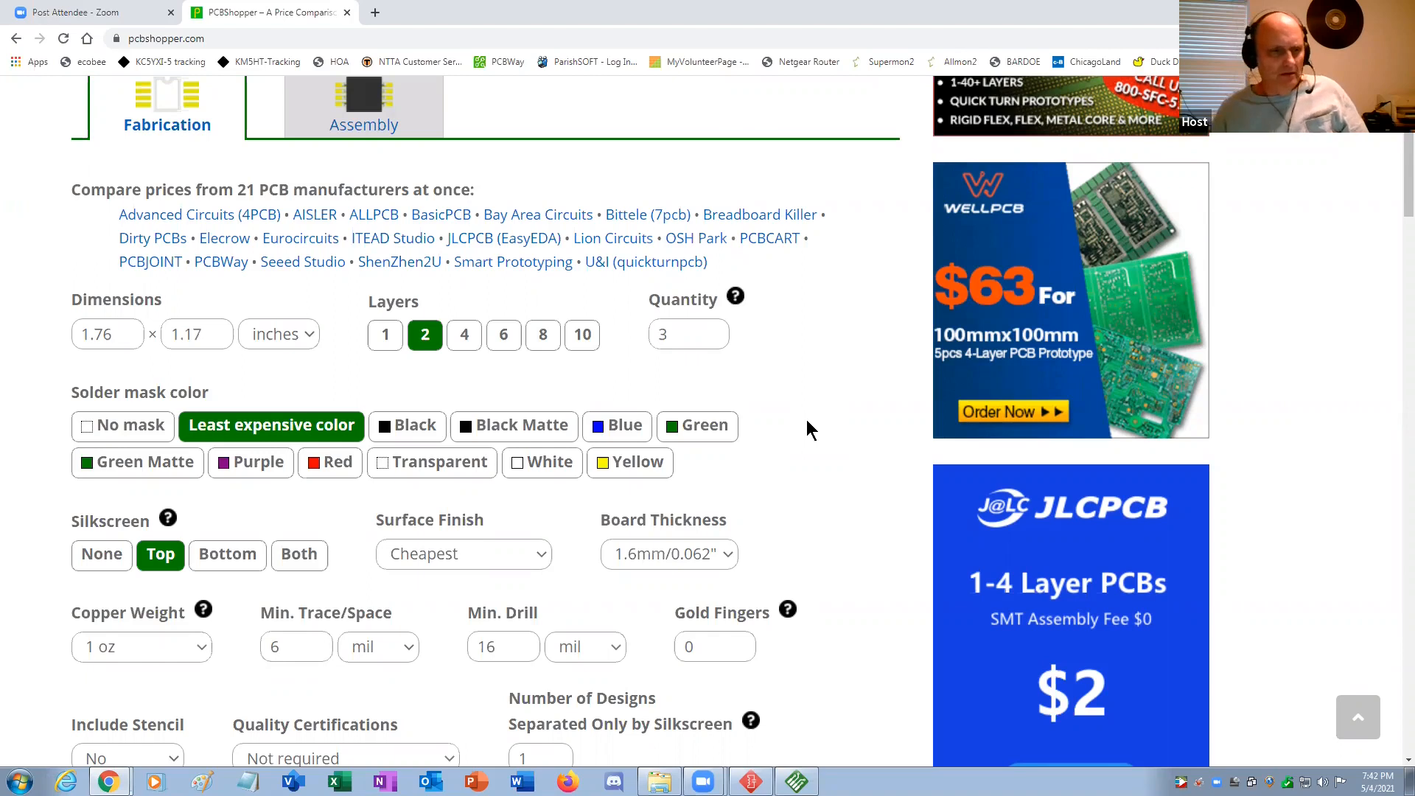
{"action": "scroll", "coordinate": [846, 462], "scroll_direction": "up", "scroll_amount": 2}
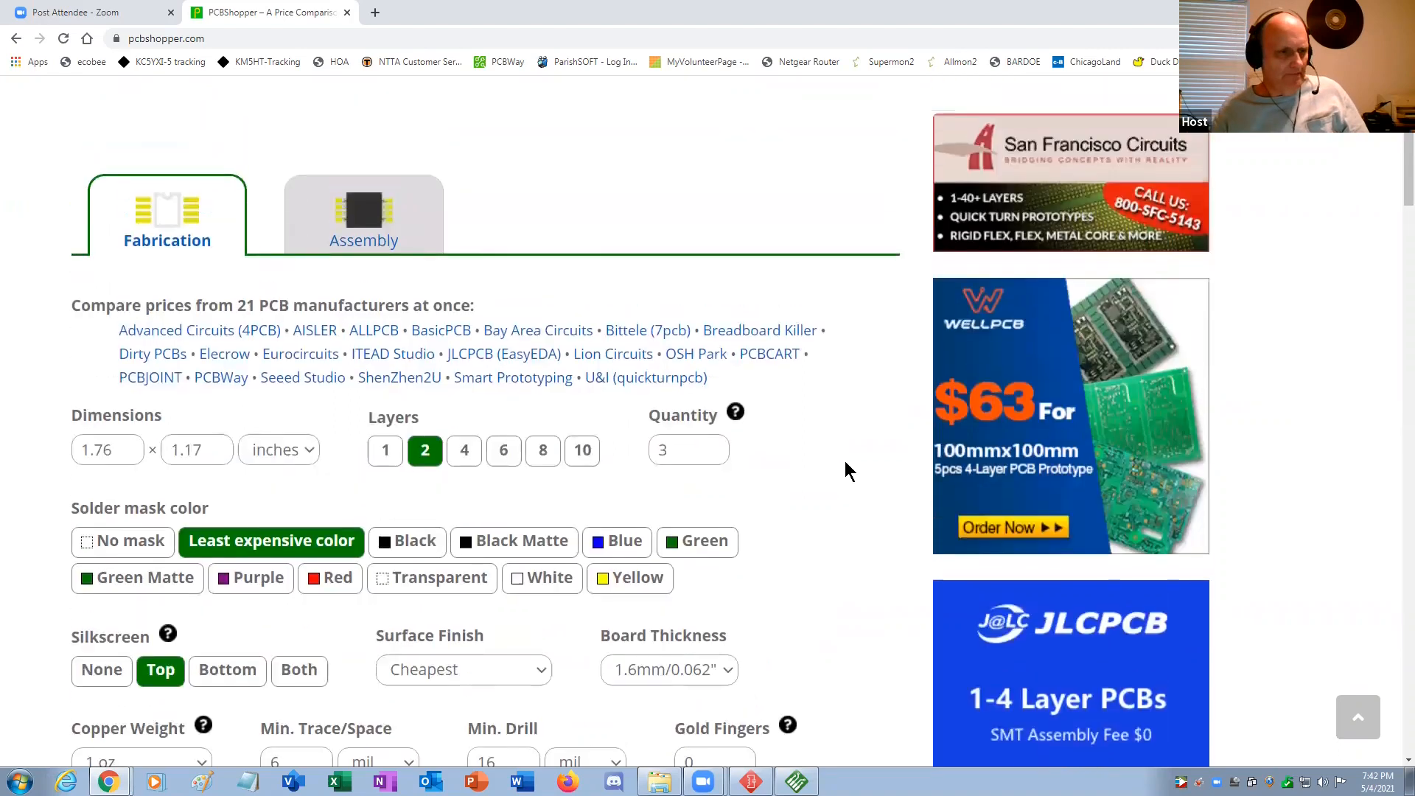
{"action": "scroll", "coordinate": [847, 470], "scroll_direction": "down", "scroll_amount": 5}
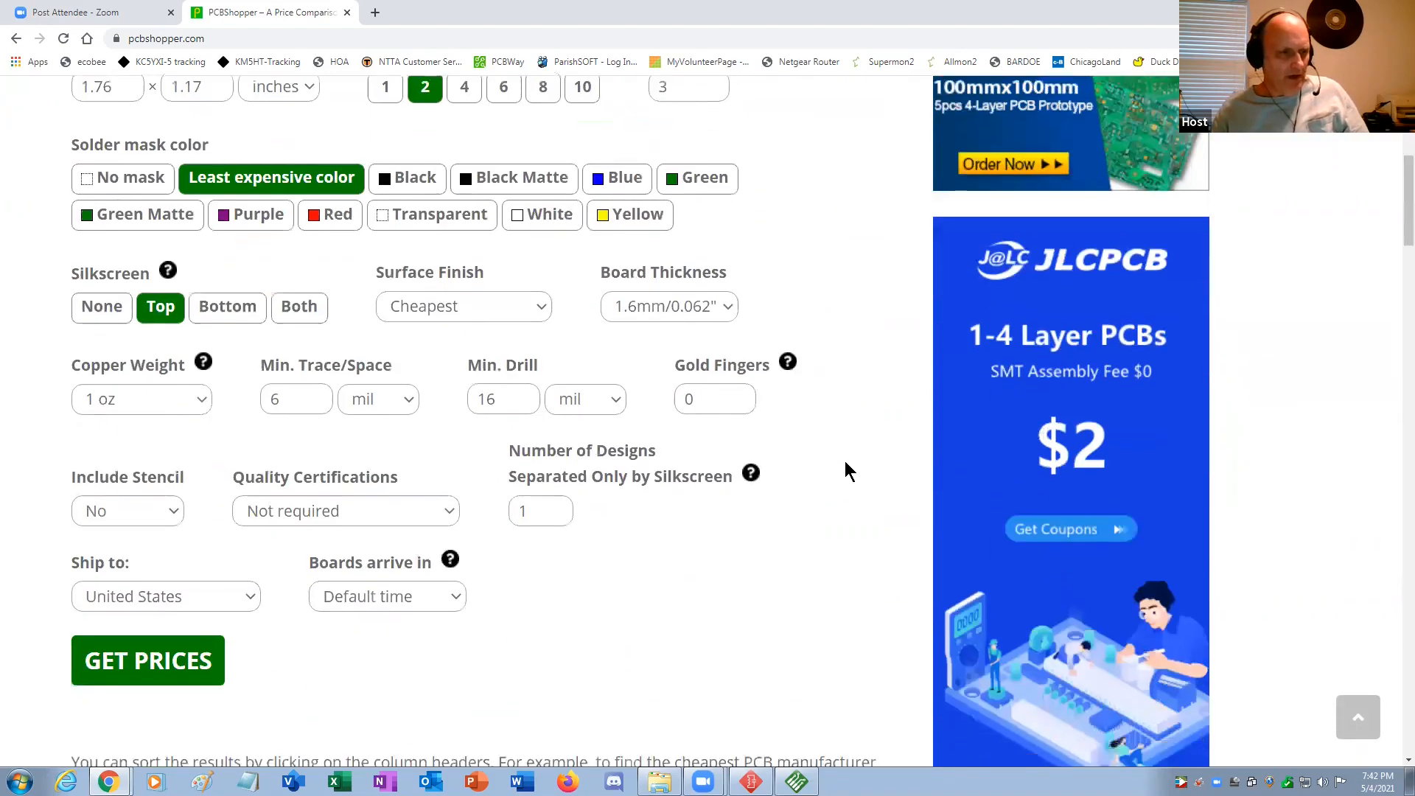
{"action": "scroll", "coordinate": [846, 470], "scroll_direction": "down", "scroll_amount": 4}
{"action": "scroll", "coordinate": [847, 470], "scroll_direction": "down", "scroll_amount": 8}
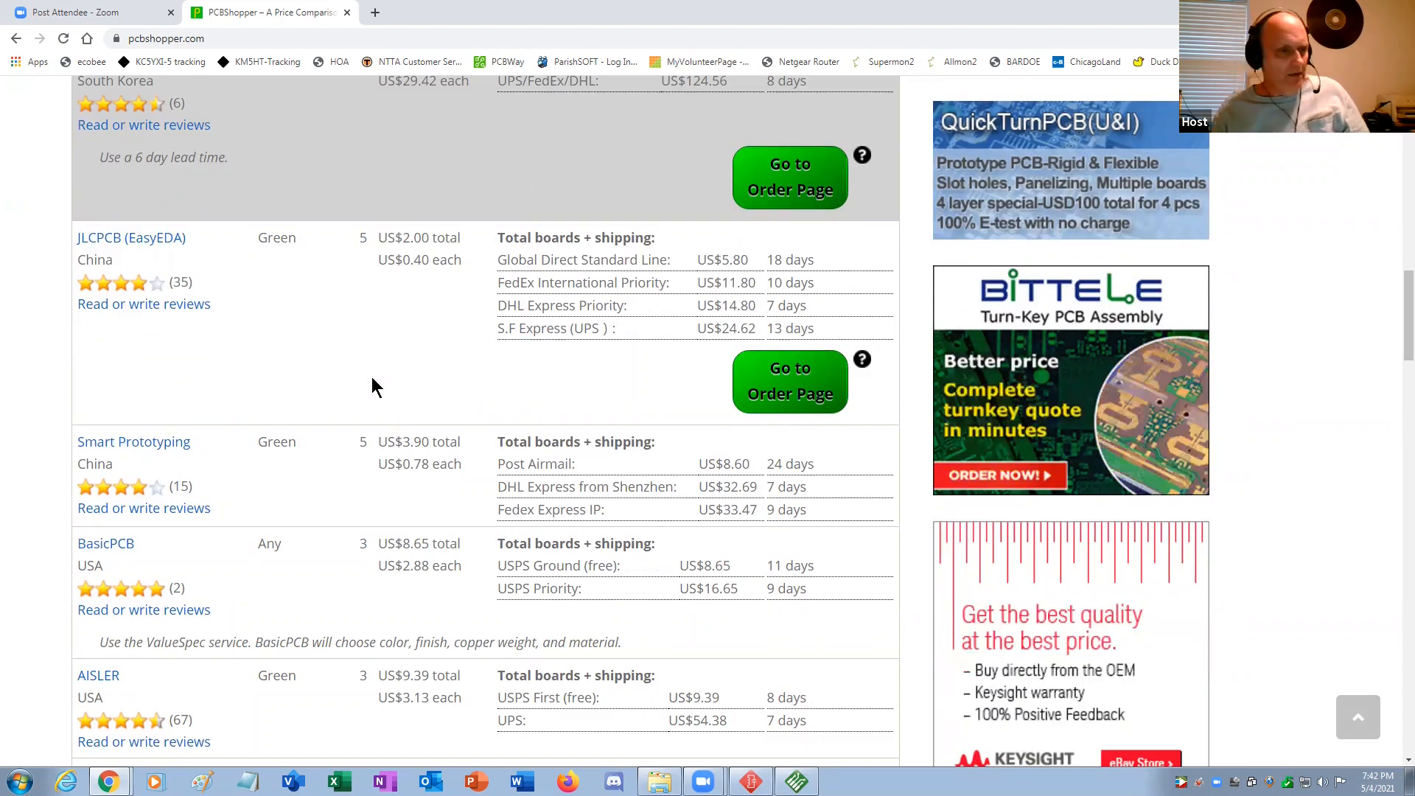
{"action": "scroll", "coordinate": [352, 371], "scroll_direction": "down", "scroll_amount": 6}
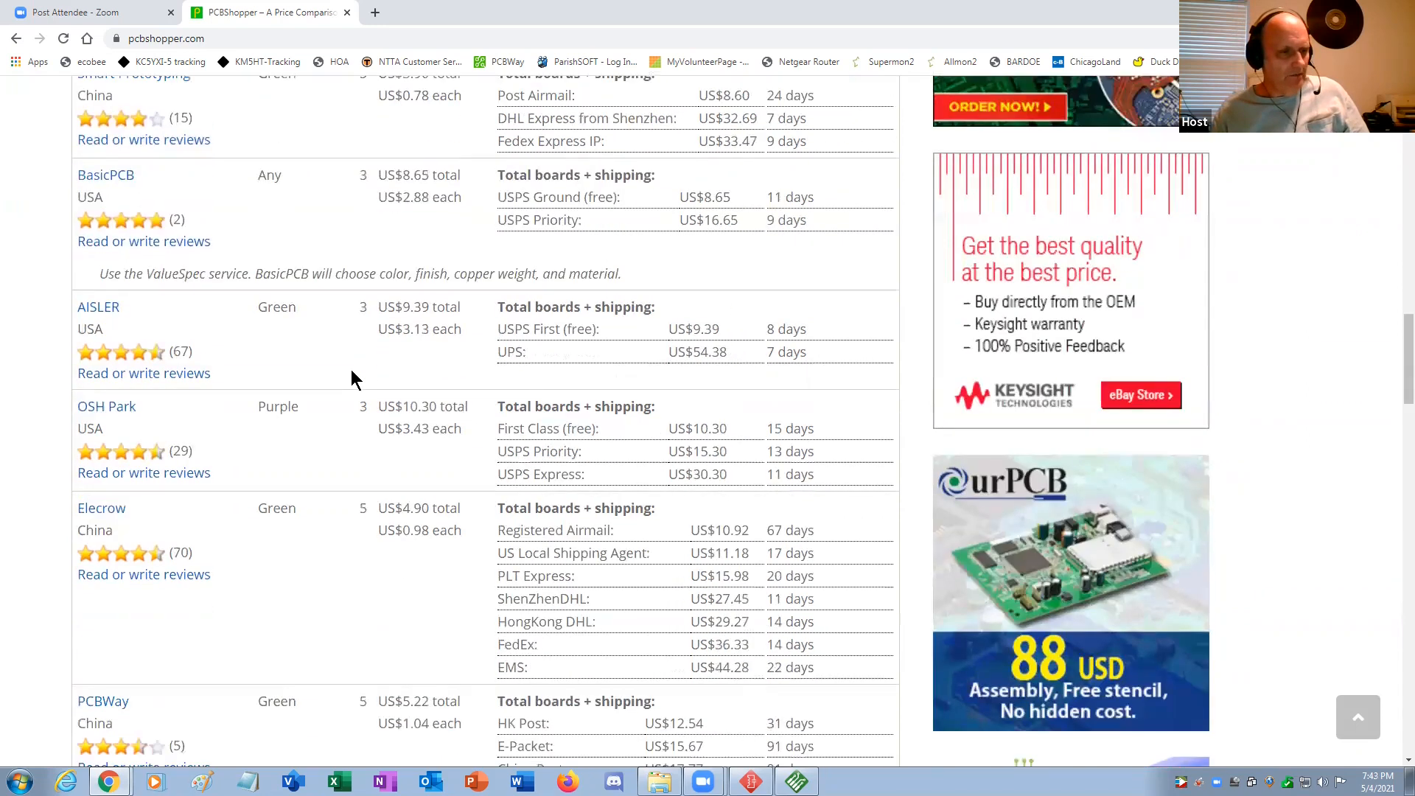
{"action": "scroll", "coordinate": [351, 370], "scroll_direction": "up", "scroll_amount": 8}
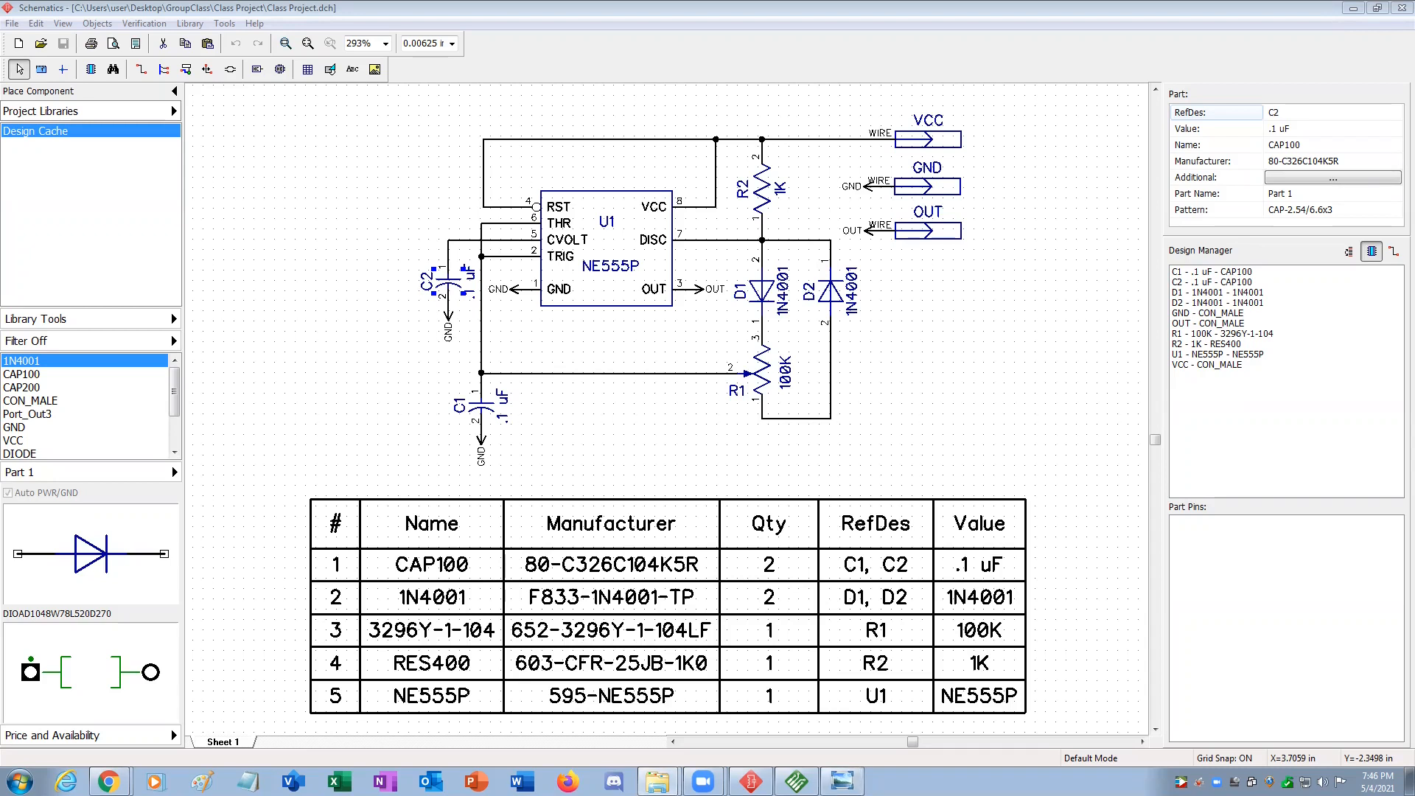
Switch from the schematic to production board.jpg in Windows Photo Viewer, look over the board image and close it.
{"action": "key", "text": "alt+Tab"}
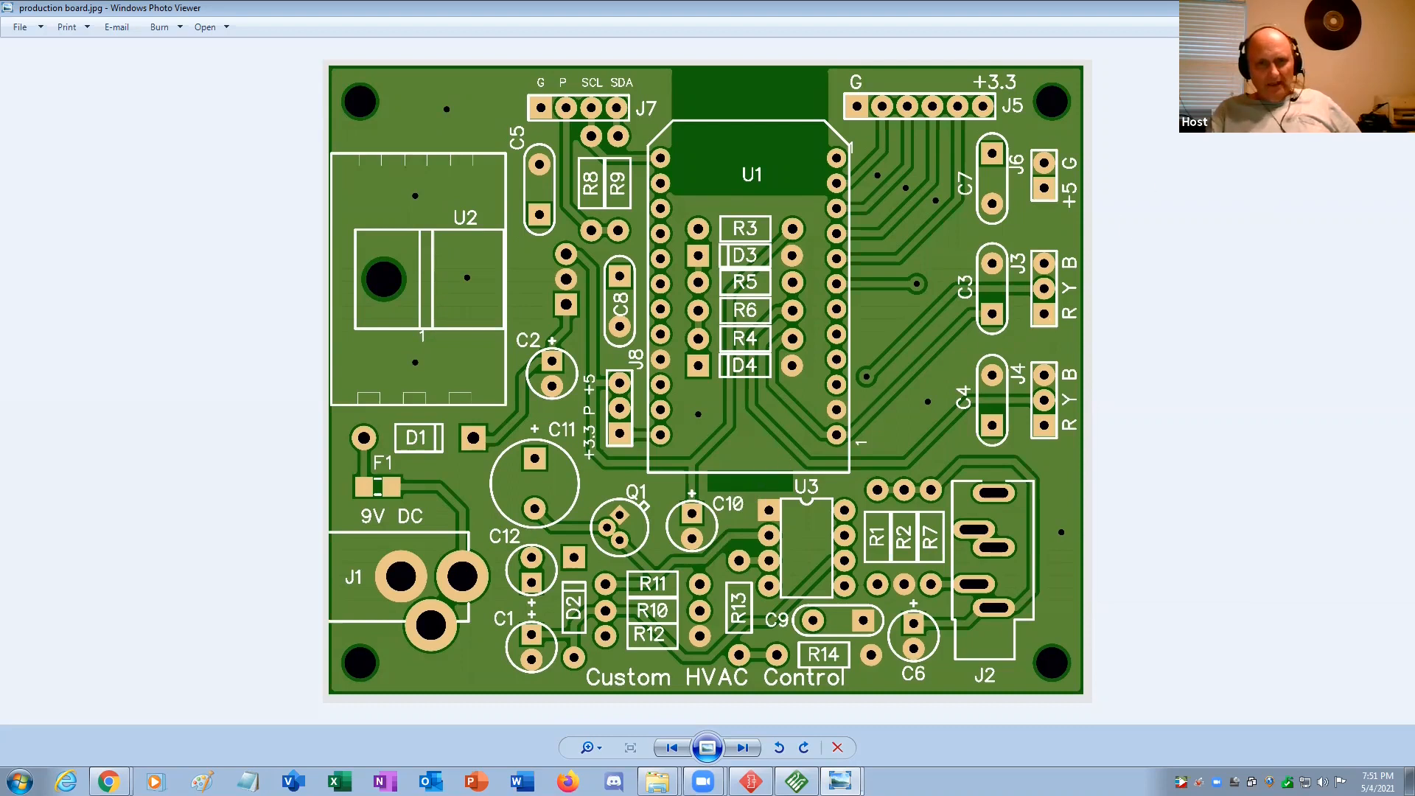
{"action": "key", "text": "alt+F4"}
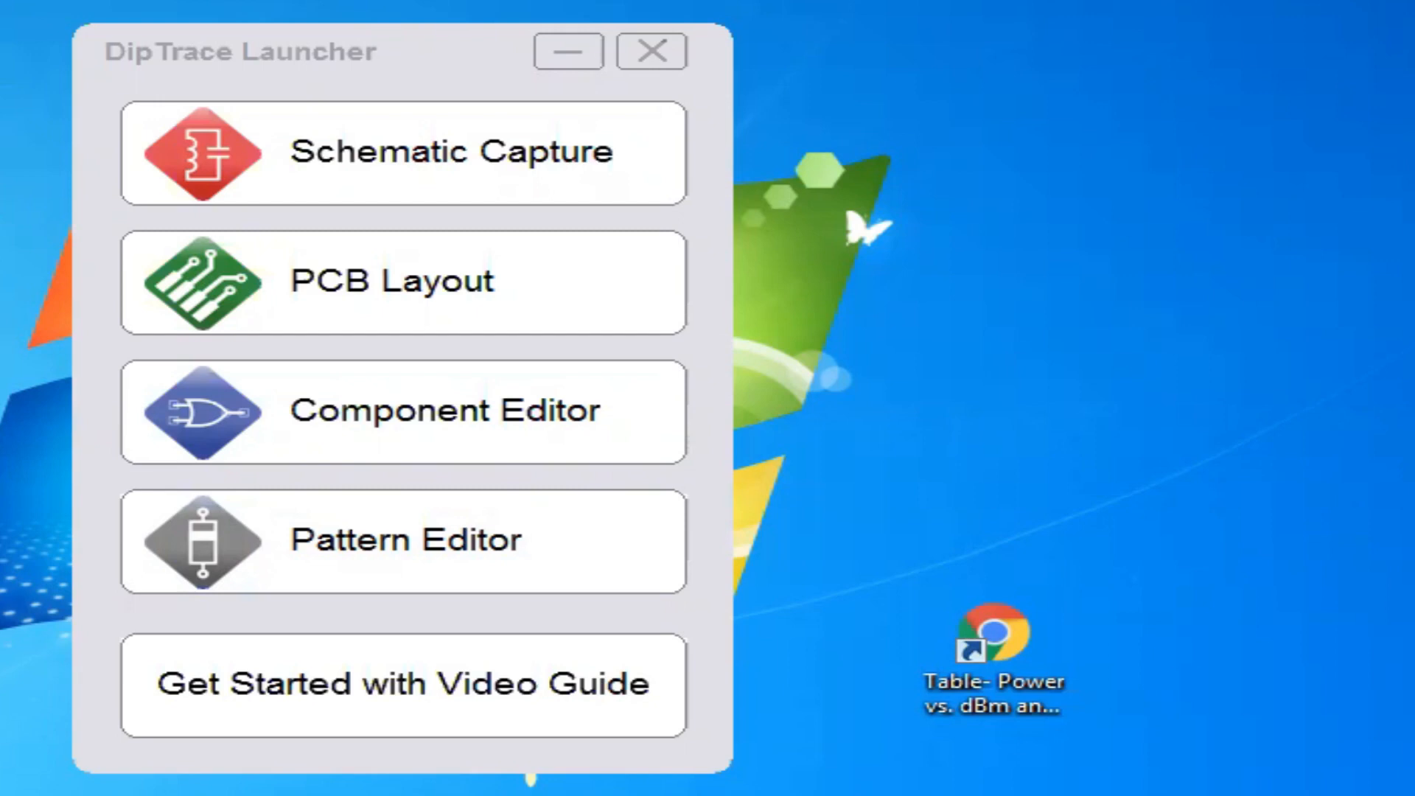
Open the Component Editor from the DipTrace Launcher and load the RES375 library from the User Components group.
{"action": "left_click", "coordinate": [456, 418]}
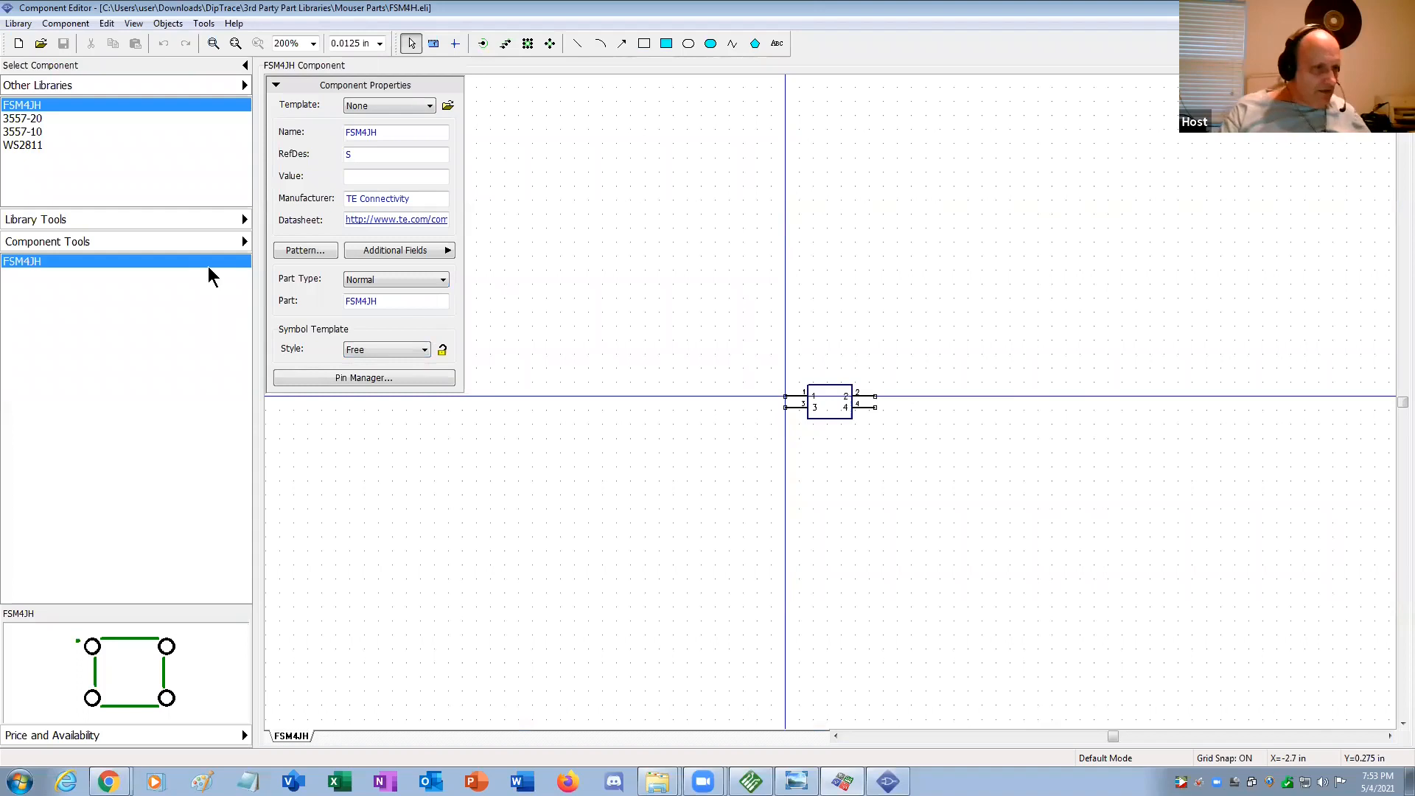
{"action": "left_click", "coordinate": [244, 86]}
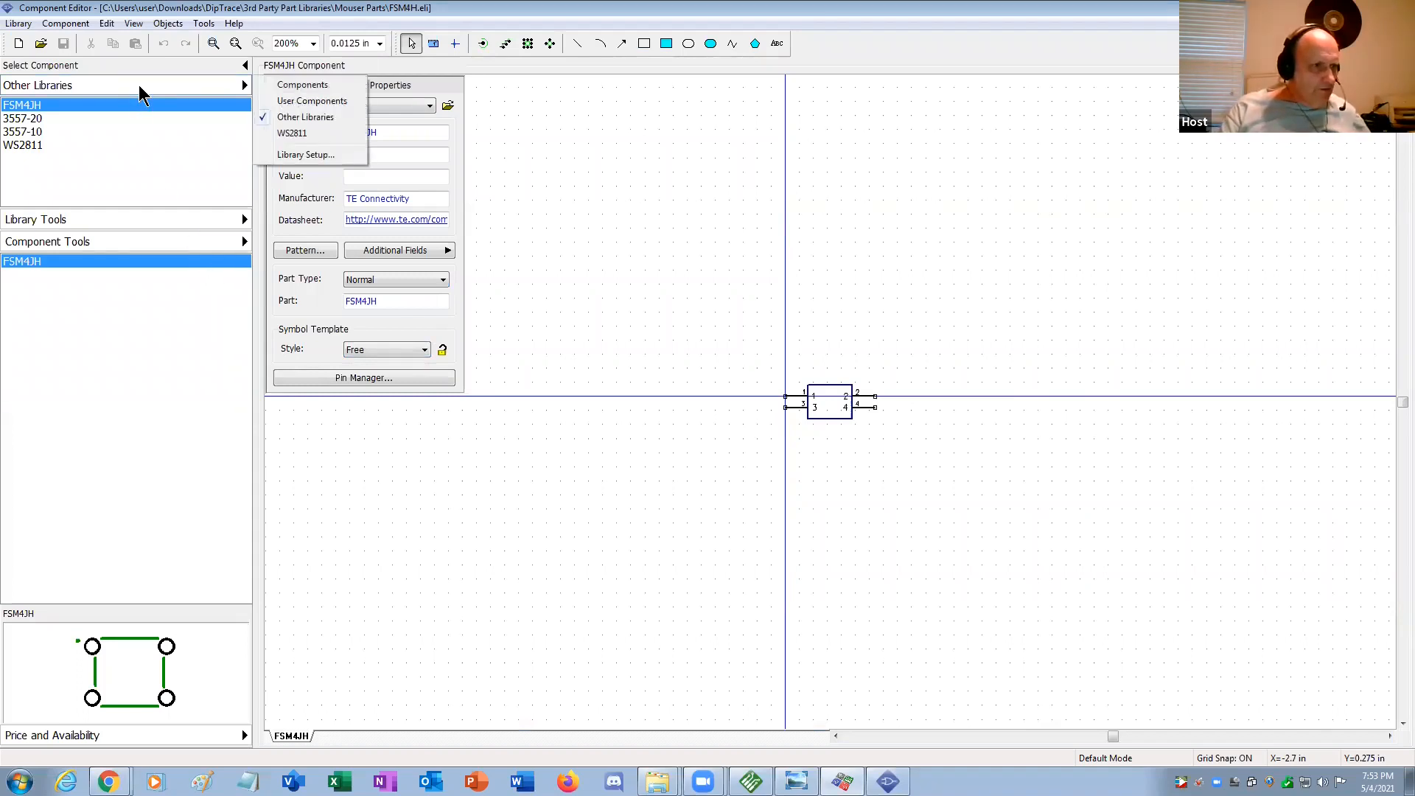
{"action": "left_click", "coordinate": [291, 101]}
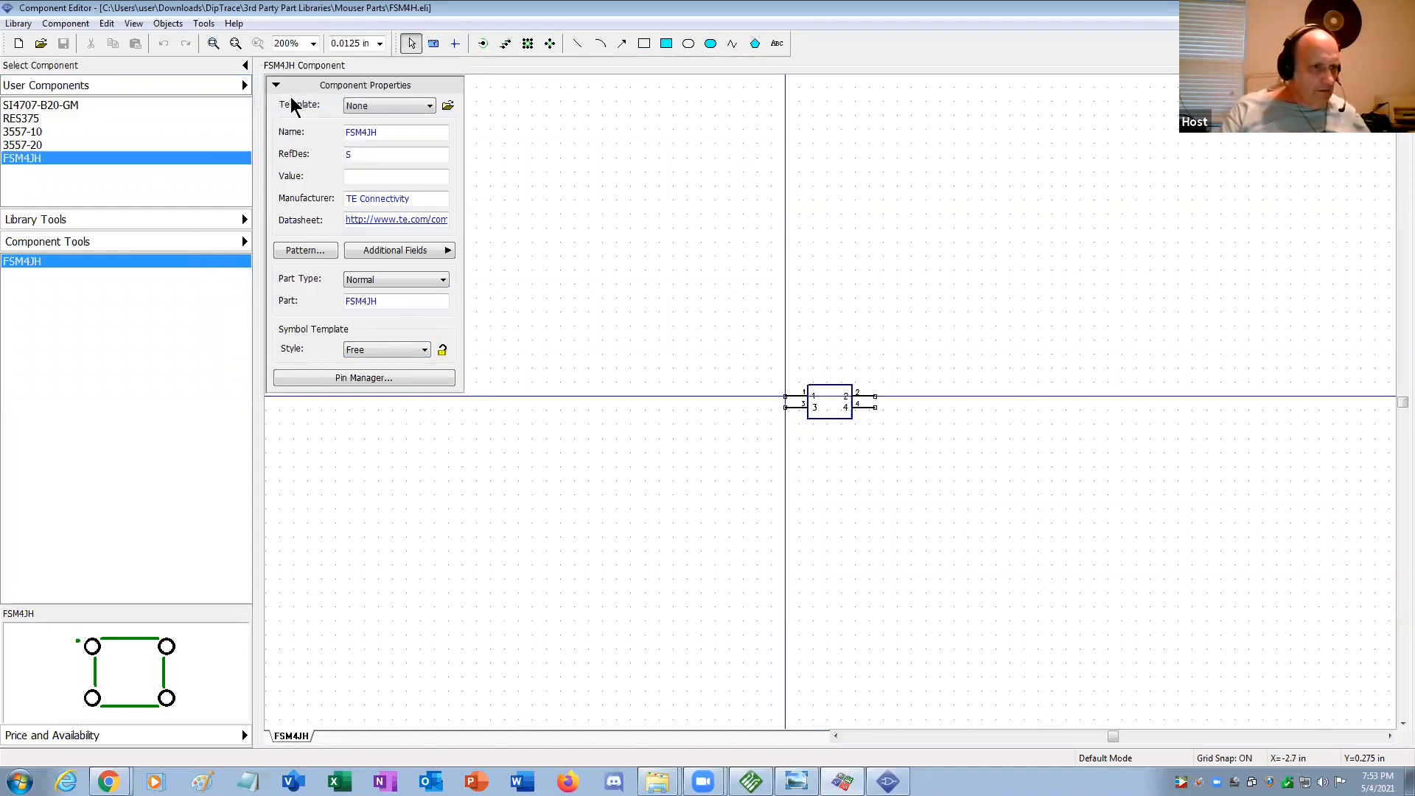
{"action": "left_click", "coordinate": [41, 119]}
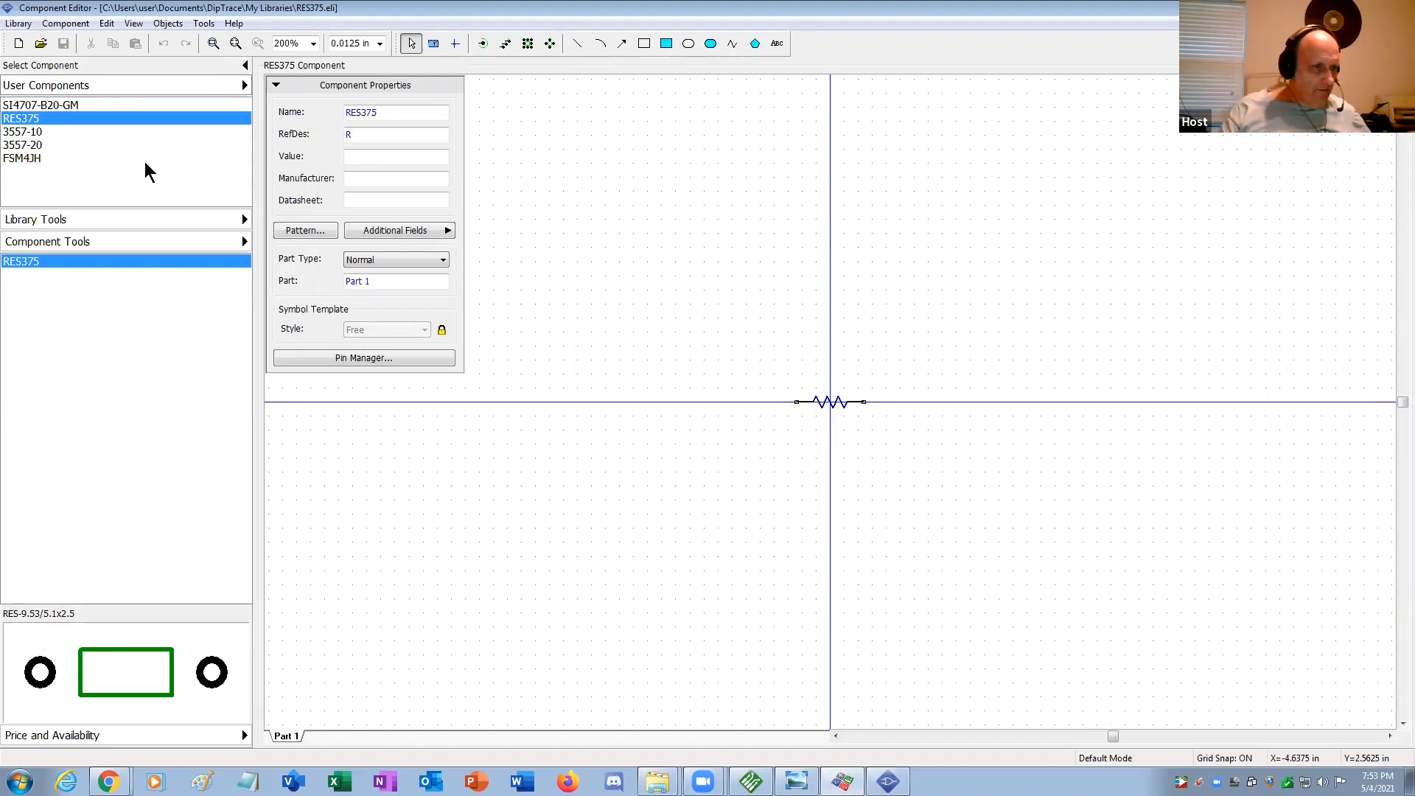
Change the library group to Components and load the General (non-IPC) library.
{"action": "left_click", "coordinate": [163, 87]}
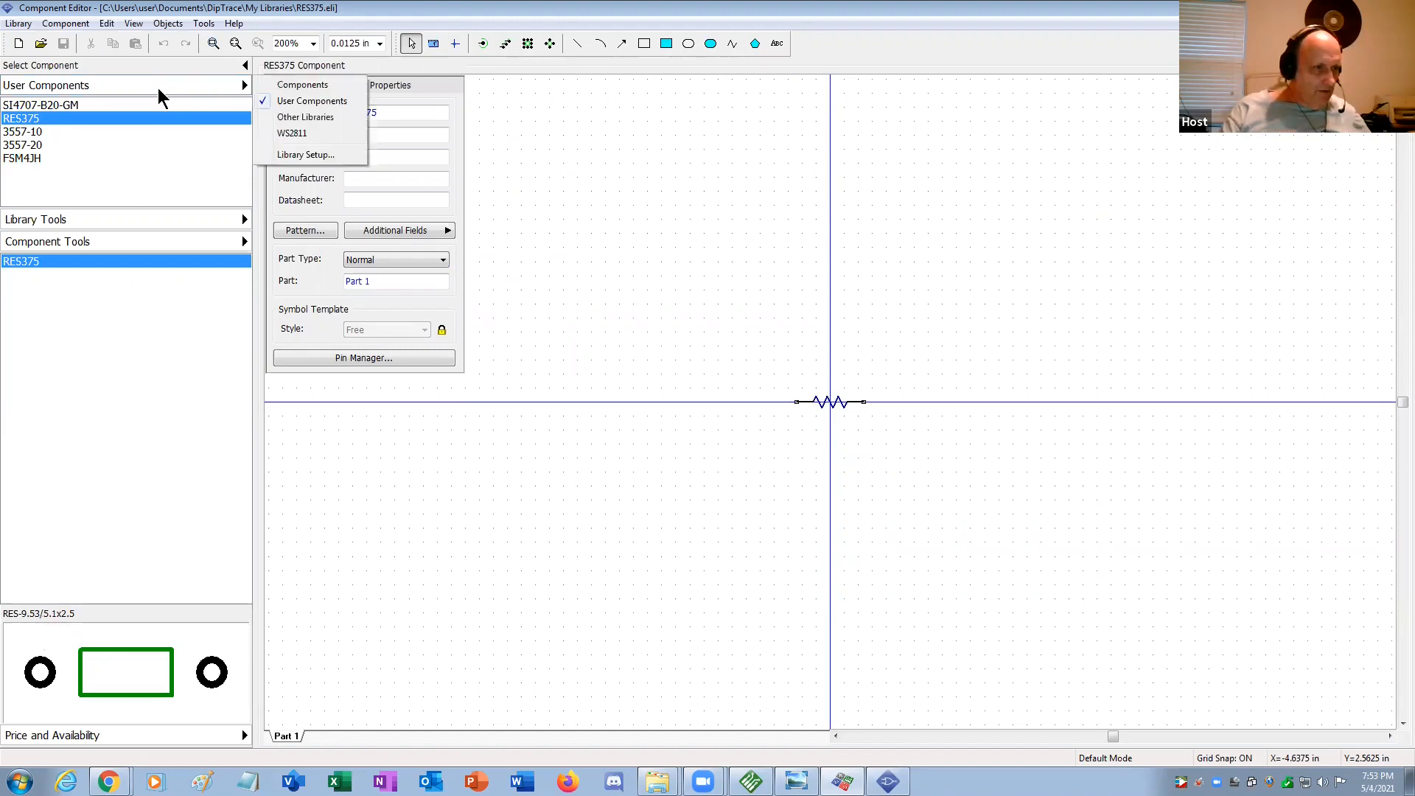
{"action": "left_click", "coordinate": [293, 86]}
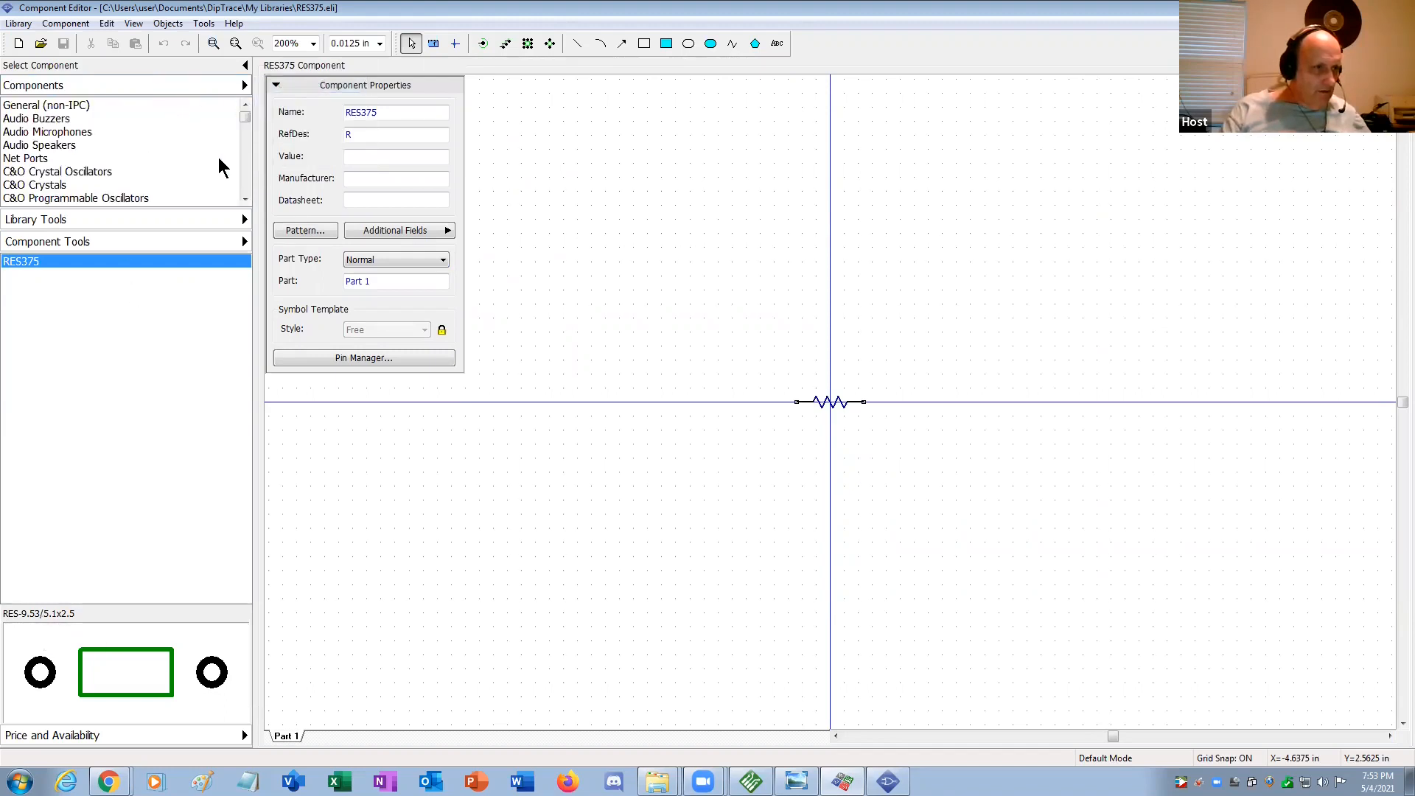
{"action": "left_click", "coordinate": [109, 107]}
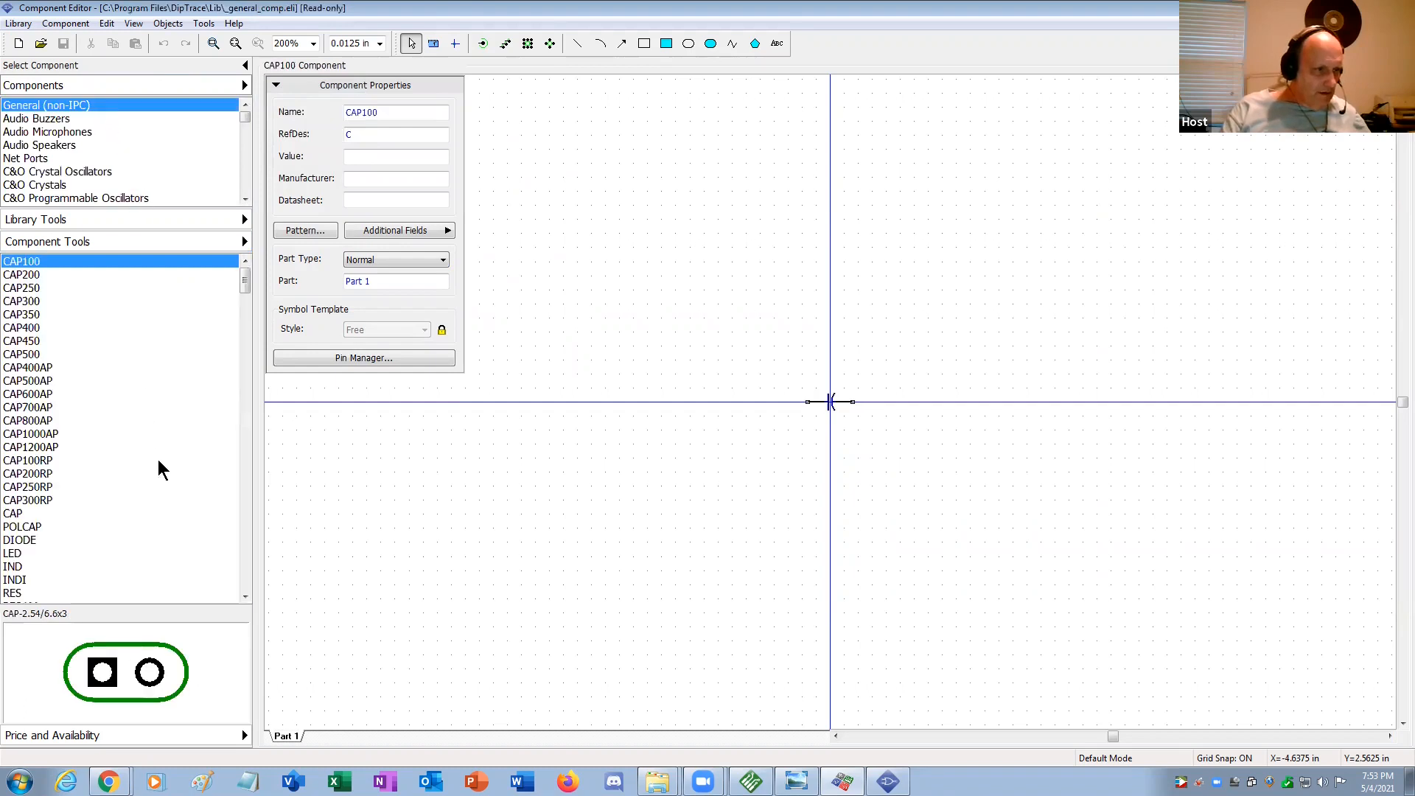
View the RES400 component in the General library and go back to the RES375 library in the User Components group.
{"action": "left_click", "coordinate": [246, 542]}
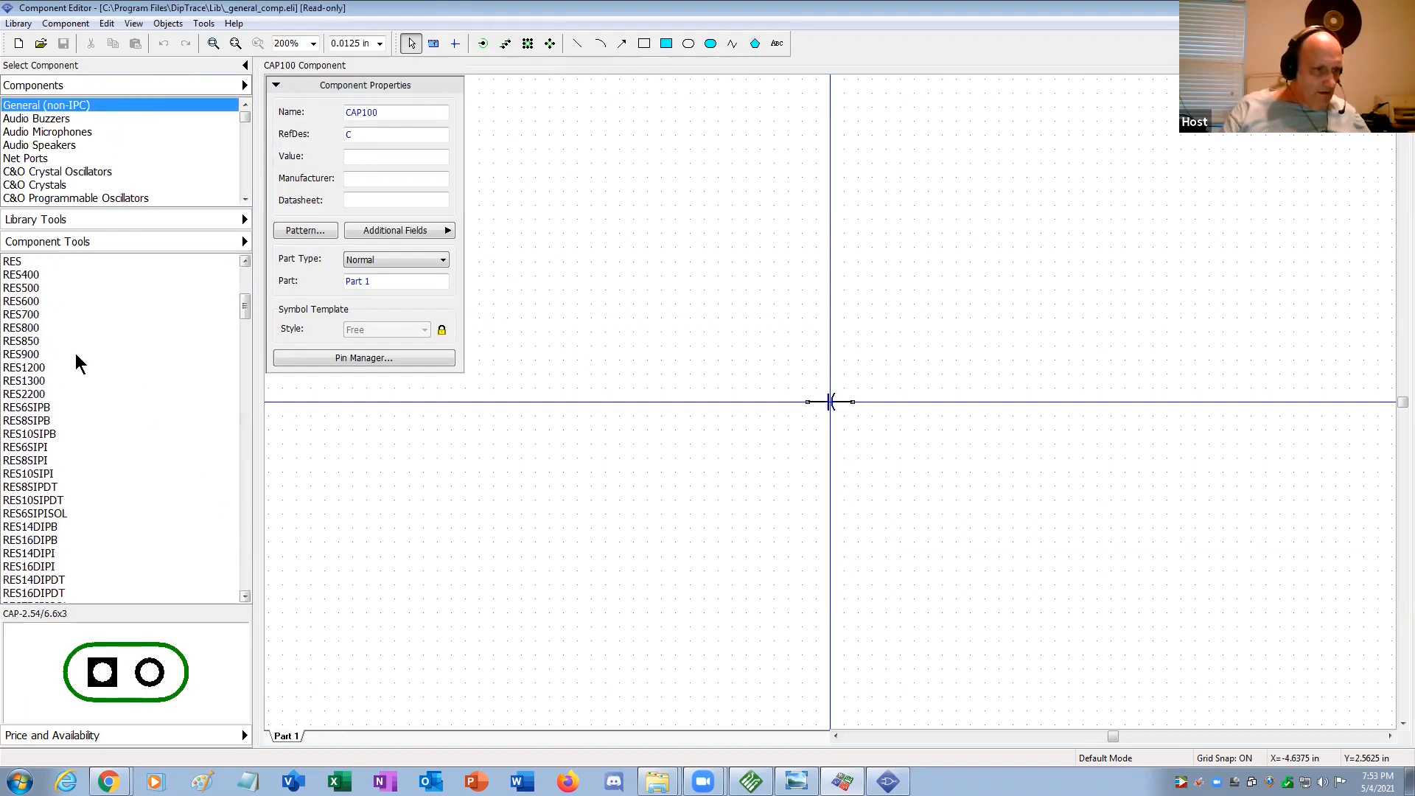
{"action": "left_click", "coordinate": [20, 275]}
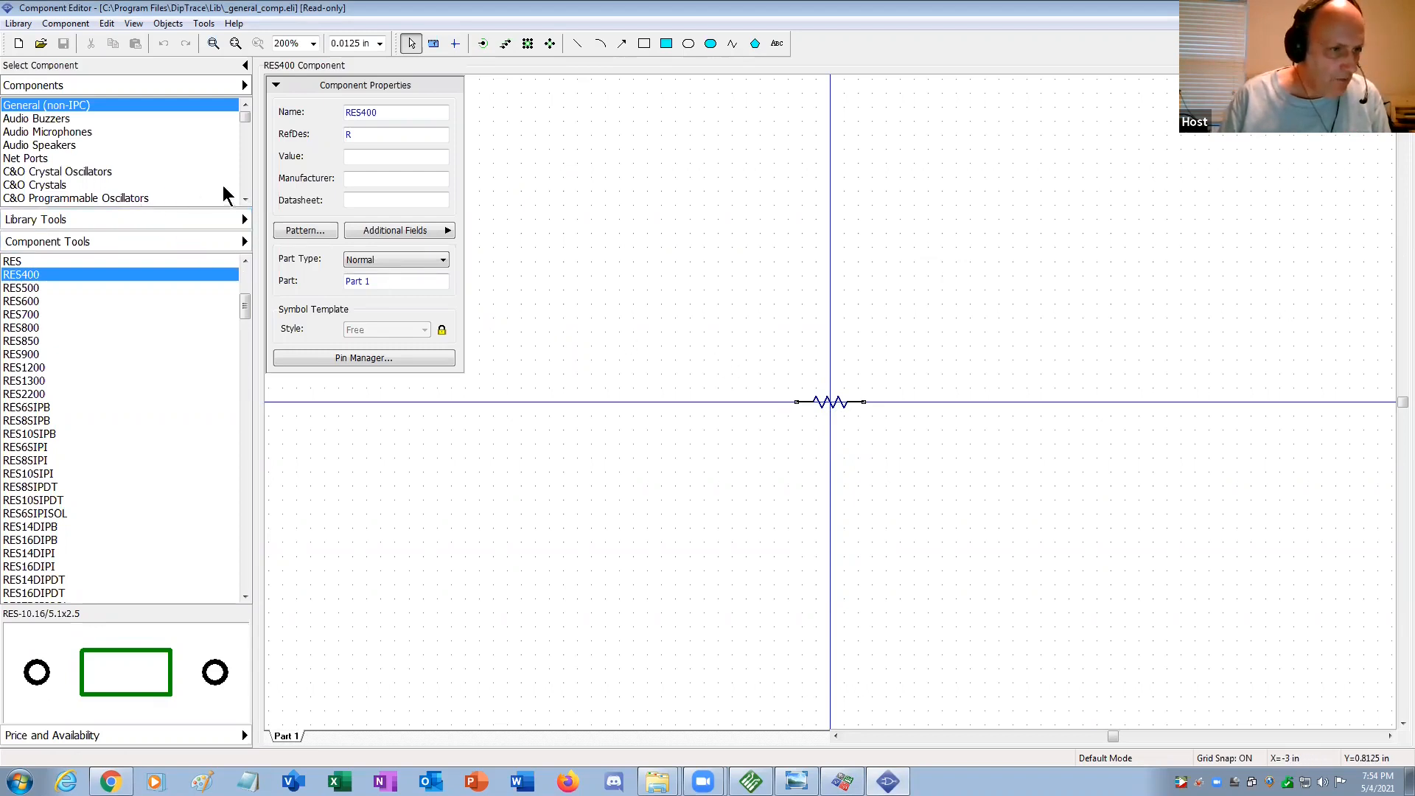
{"action": "left_click", "coordinate": [243, 86]}
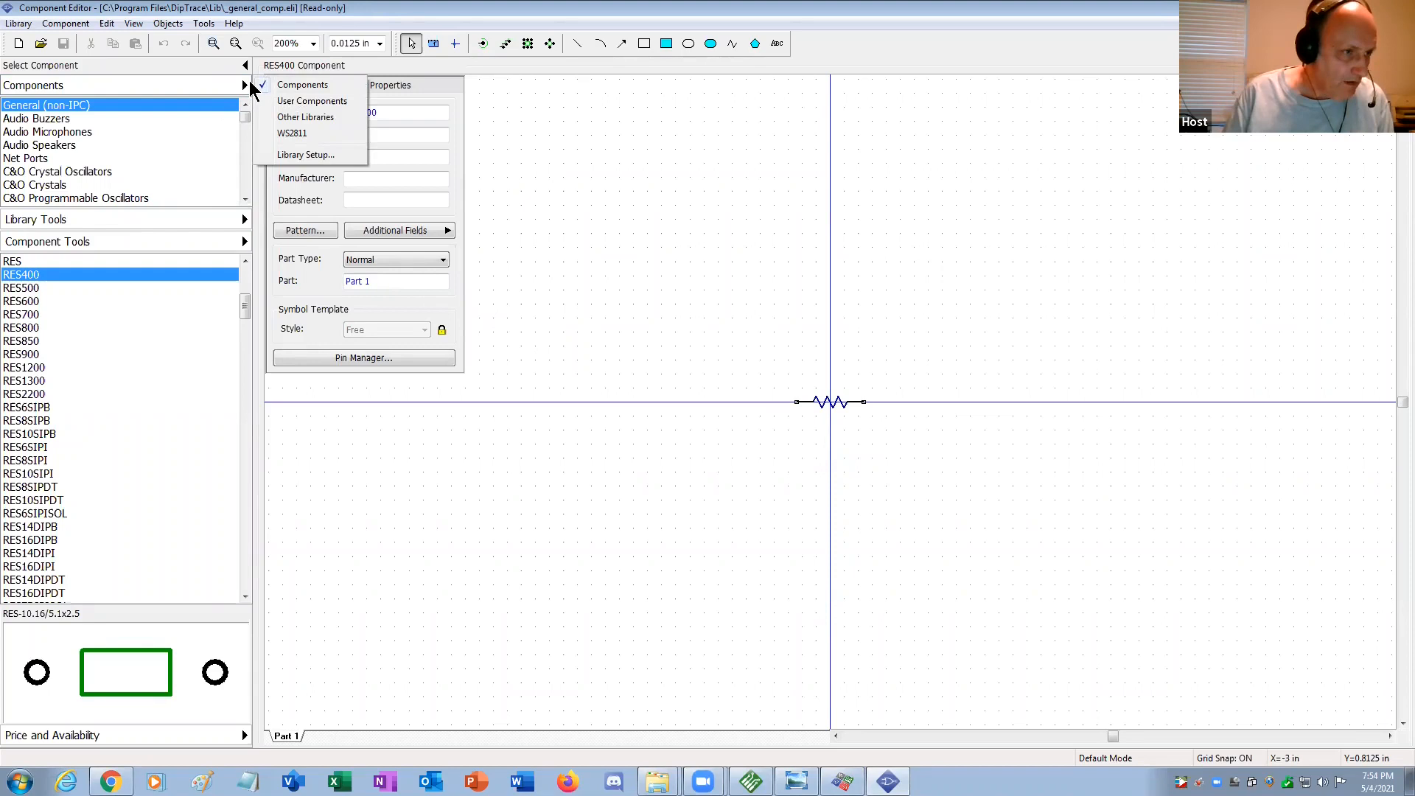
{"action": "left_click", "coordinate": [294, 102]}
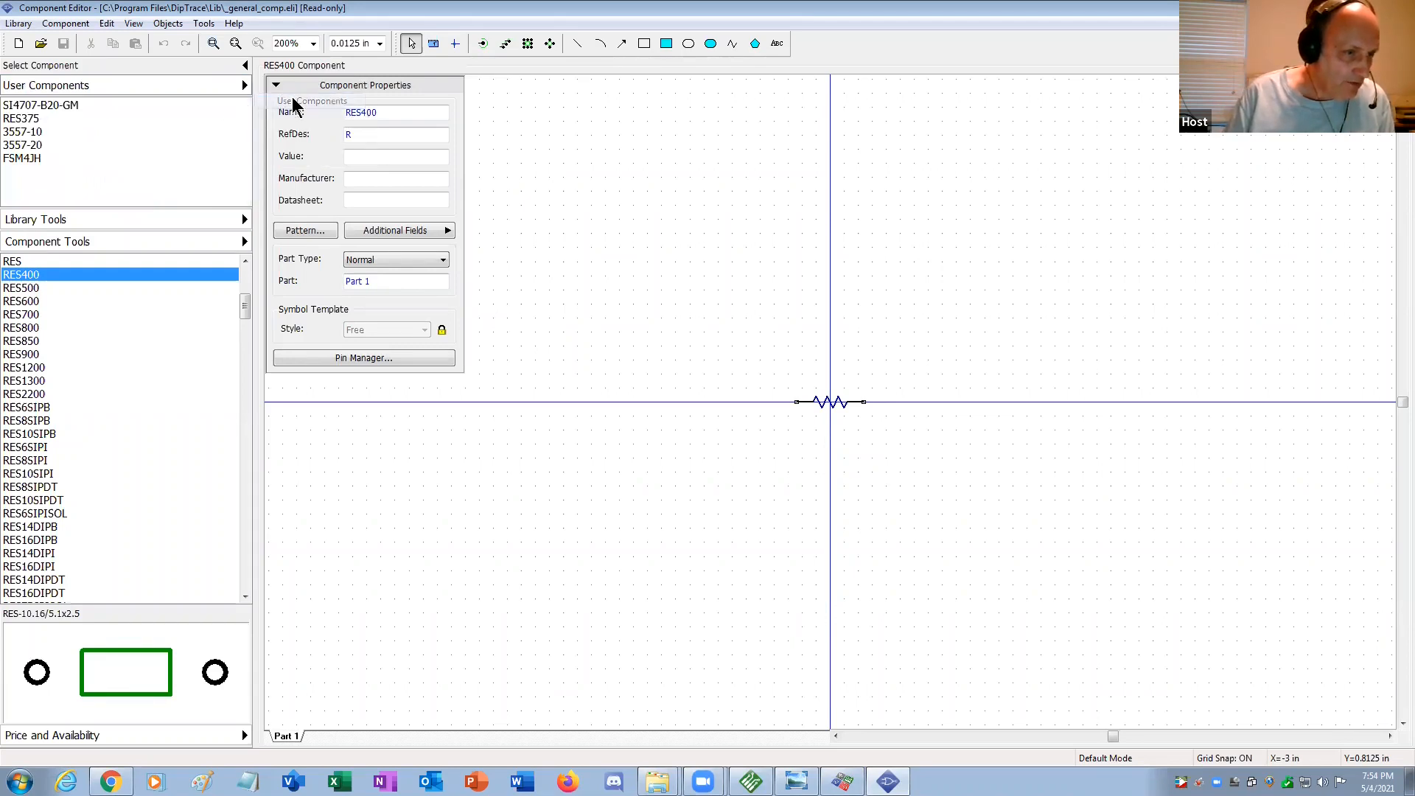
{"action": "left_click", "coordinate": [30, 119]}
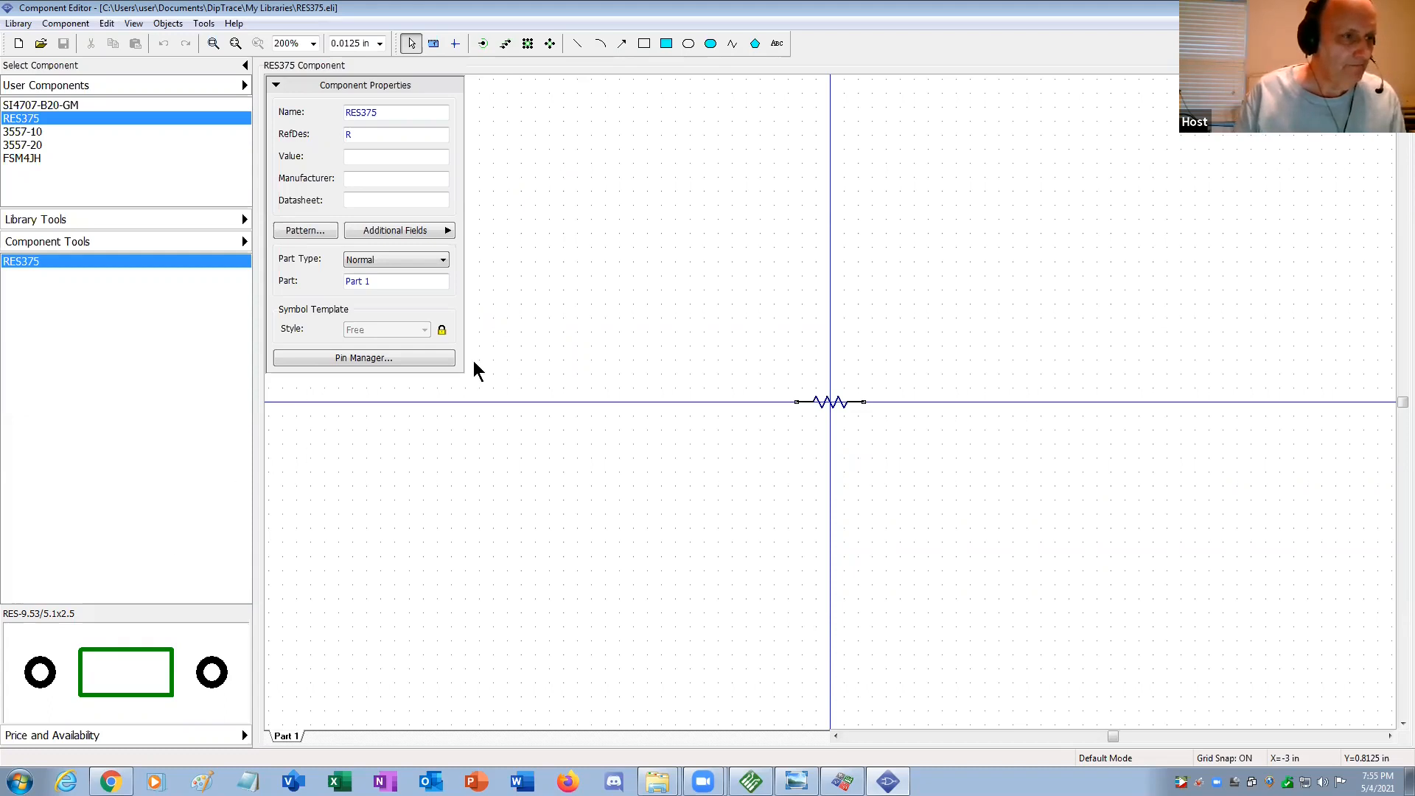
Switch to the DipTrace Launcher, open the Pattern Editor and enlarge the RES-9.53/5.1x2.5 pattern of the RES375 library.
{"action": "left_click", "coordinate": [842, 781]}
{"action": "left_click", "coordinate": [704, 462]}
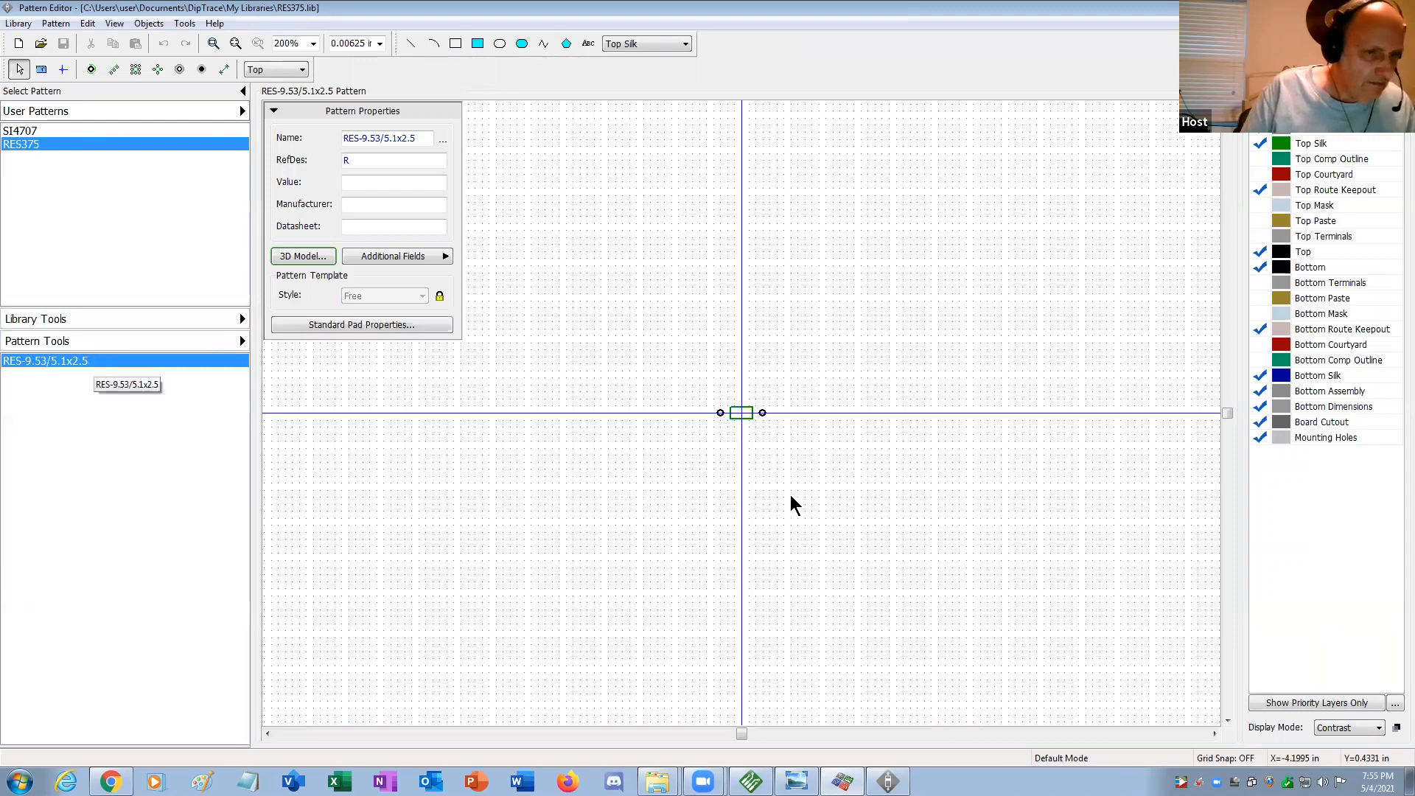
{"action": "scroll", "coordinate": [841, 484], "scroll_direction": "up", "scroll_amount": 2}
{"action": "scroll", "coordinate": [827, 486], "scroll_direction": "up", "scroll_amount": 5}
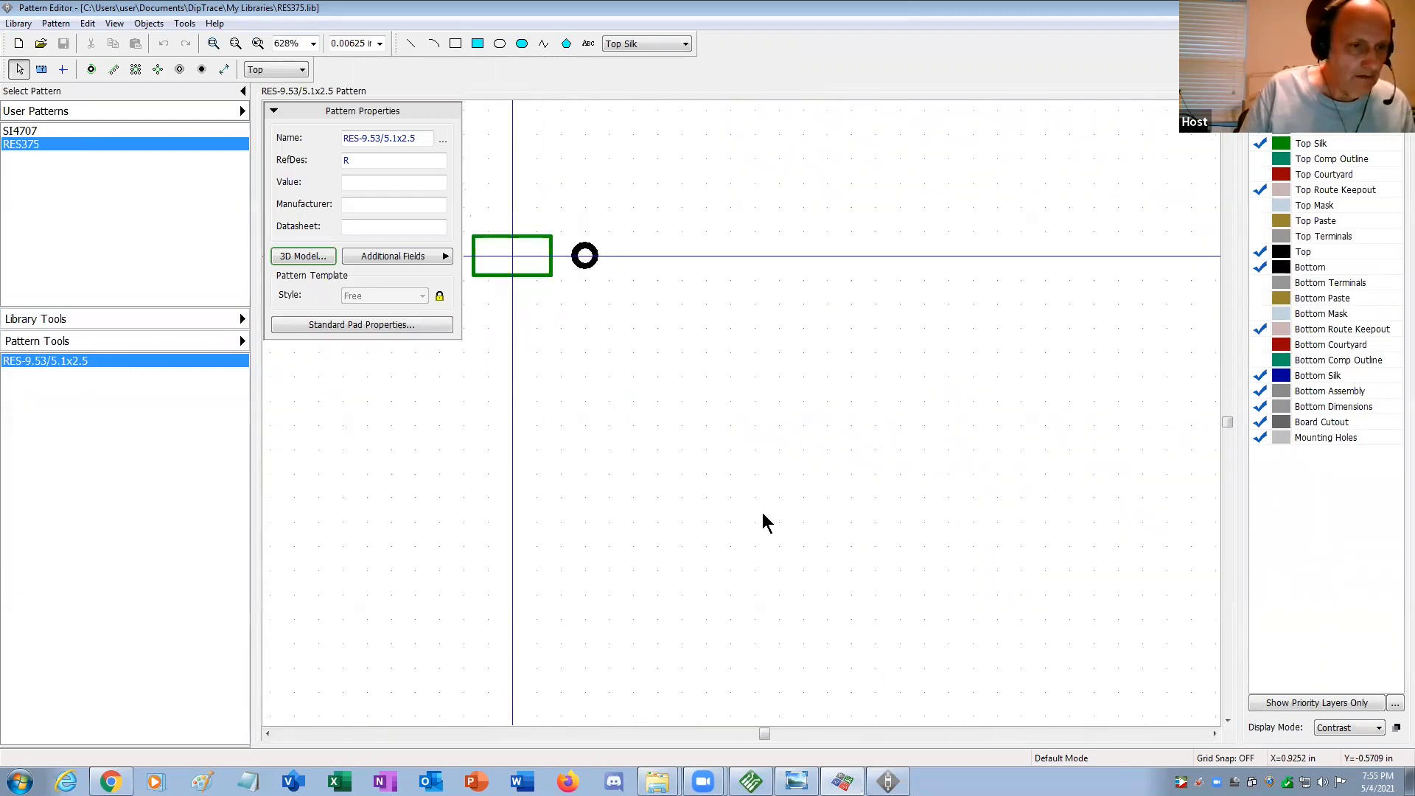
{"action": "left_click_drag", "start_coordinate": [765, 735], "coordinate": [737, 734]}
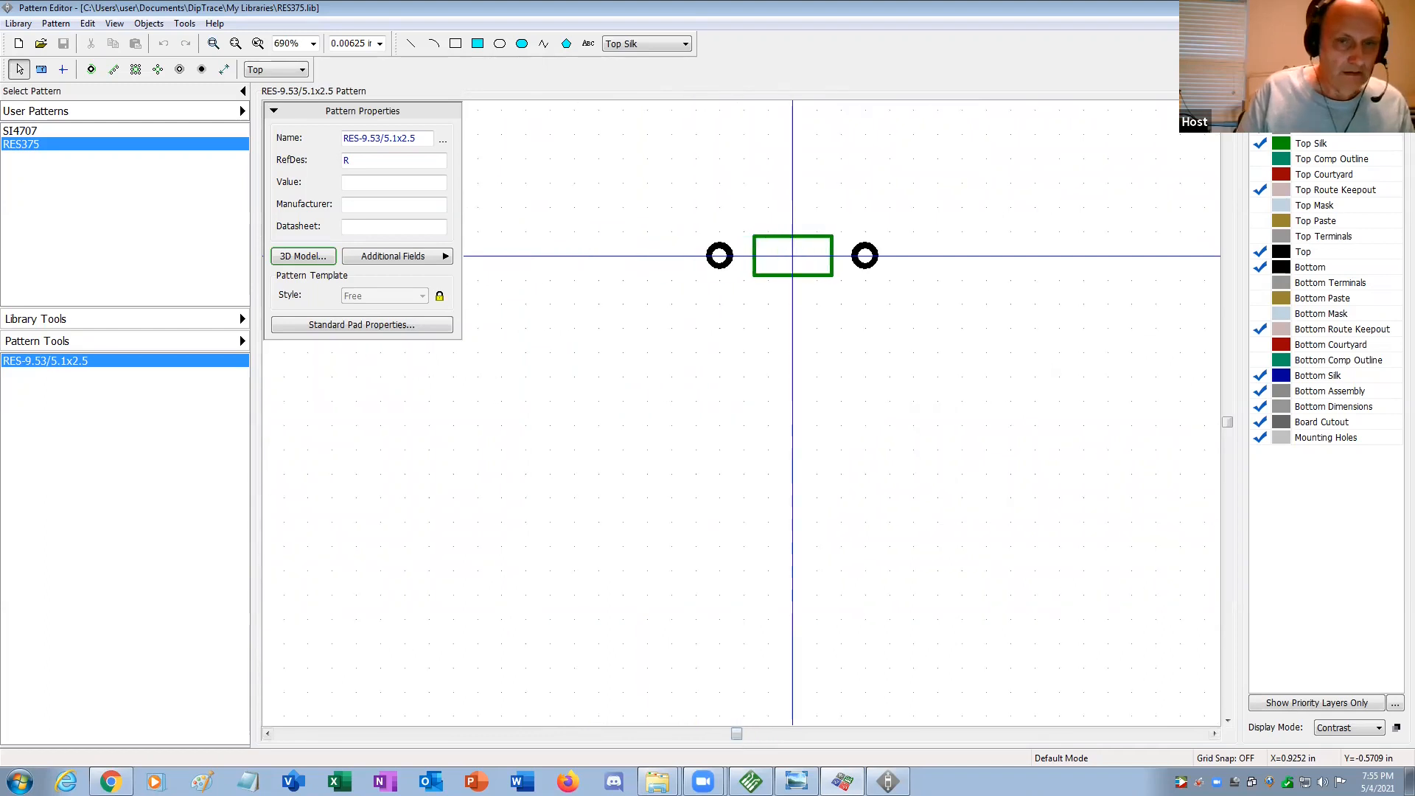
{"action": "left_click_drag", "start_coordinate": [1227, 422], "coordinate": [1227, 414]}
{"action": "scroll", "coordinate": [1039, 290], "scroll_direction": "up", "scroll_amount": 3}
{"action": "scroll", "coordinate": [1042, 292], "scroll_direction": "up", "scroll_amount": 2}
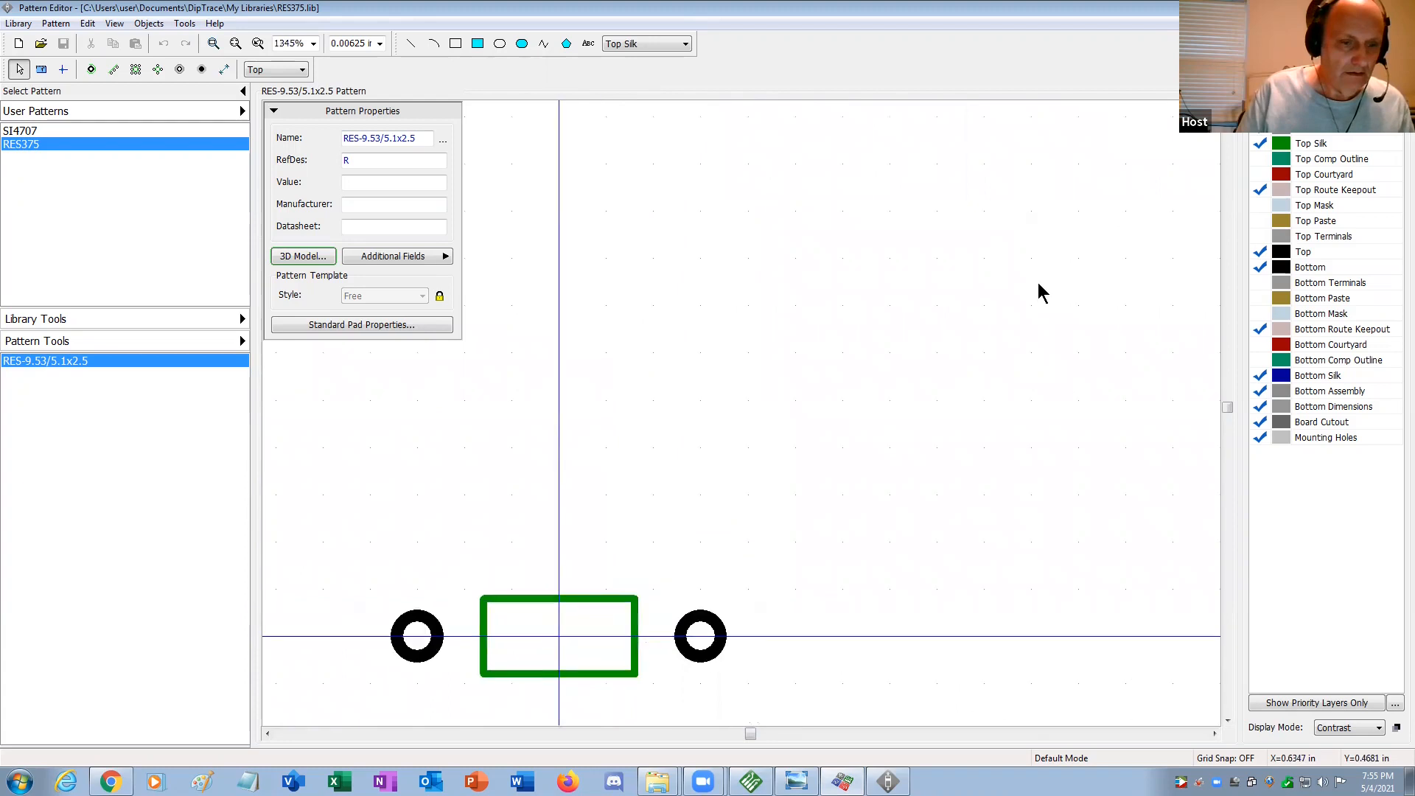
Examine the two pads and the silkscreen outline of the RES375 pattern up close, centred in the drawing area.
{"action": "left_click", "coordinate": [1227, 720]}
{"action": "left_click", "coordinate": [1228, 721]}
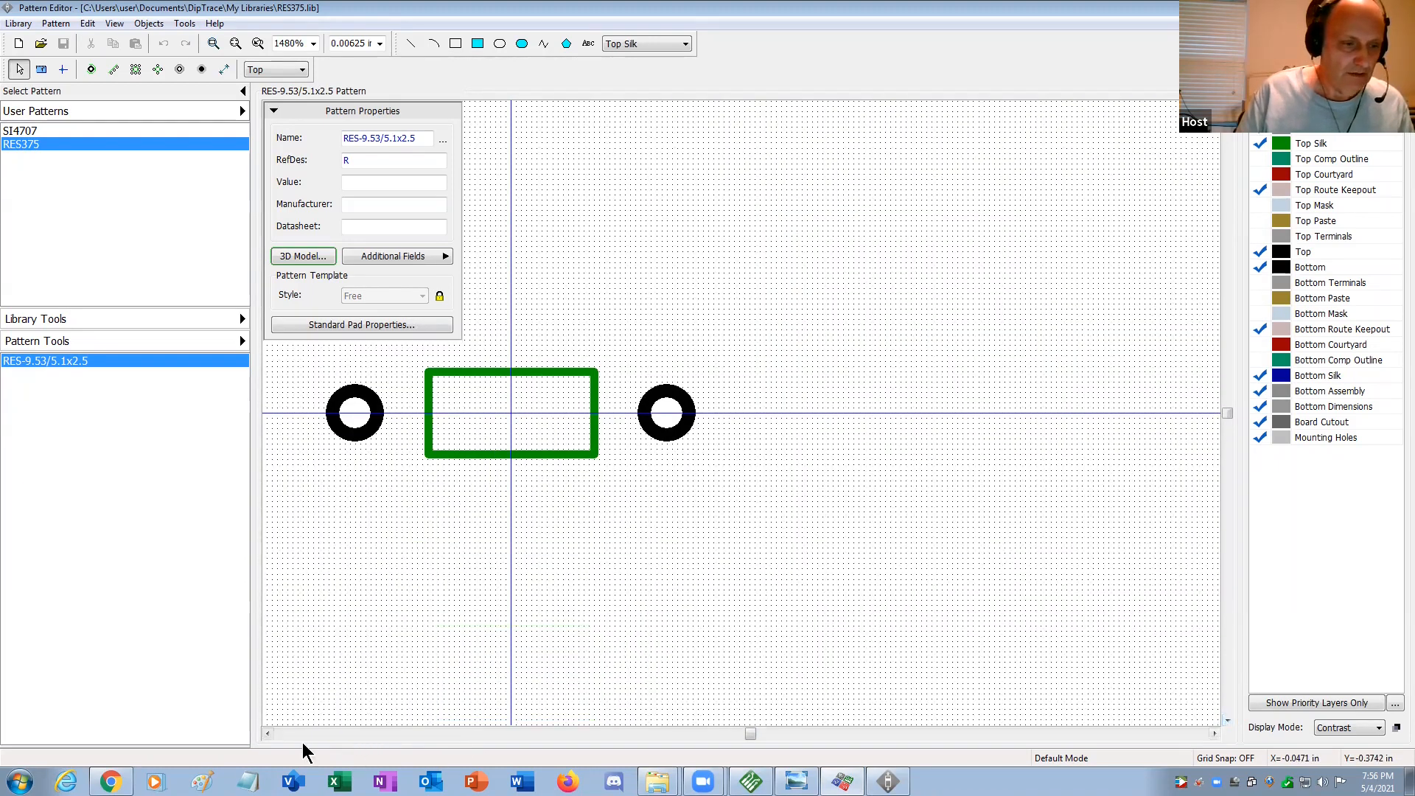
{"action": "left_click", "coordinate": [267, 733]}
{"action": "left_click", "coordinate": [268, 733]}
{"action": "left_click", "coordinate": [268, 734]}
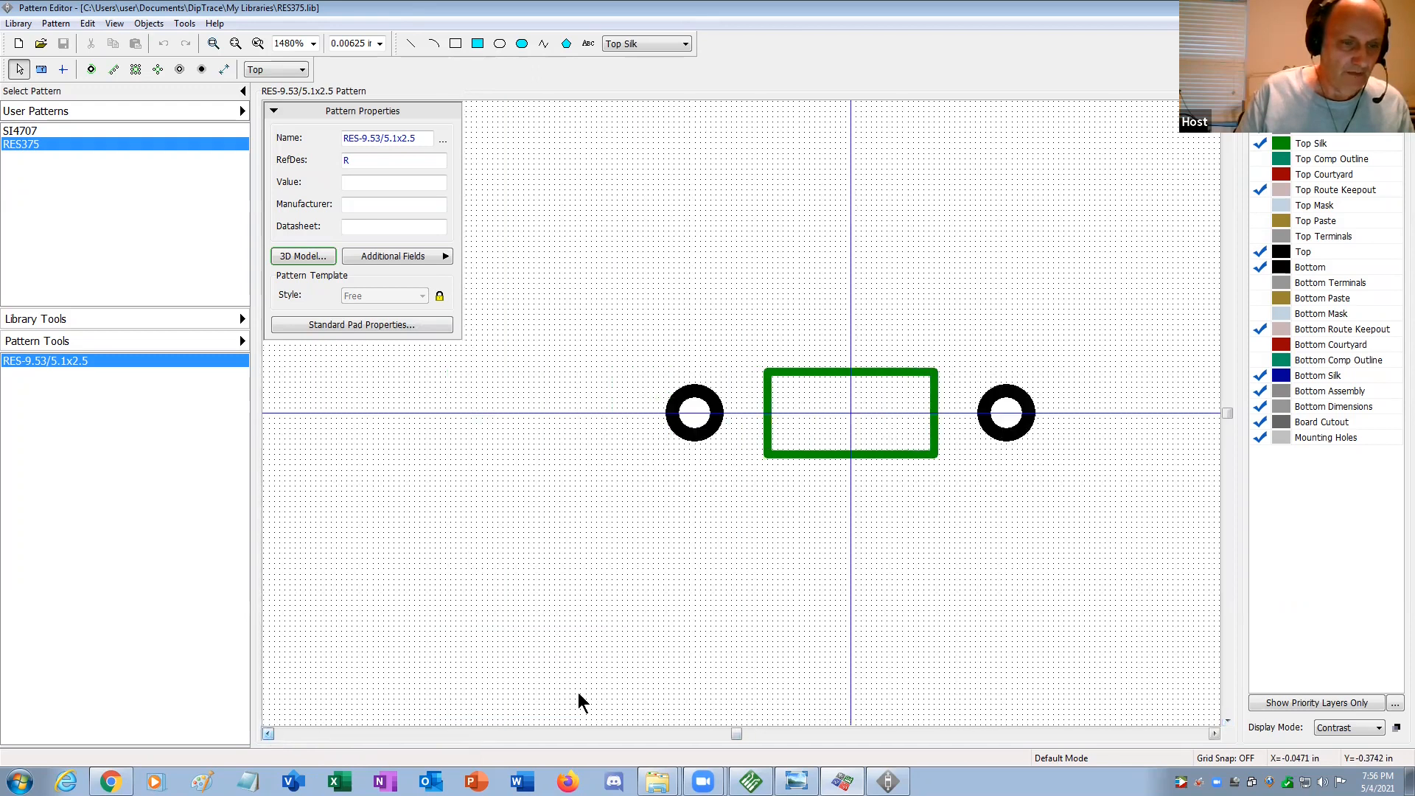
{"action": "left_click", "coordinate": [1215, 734]}
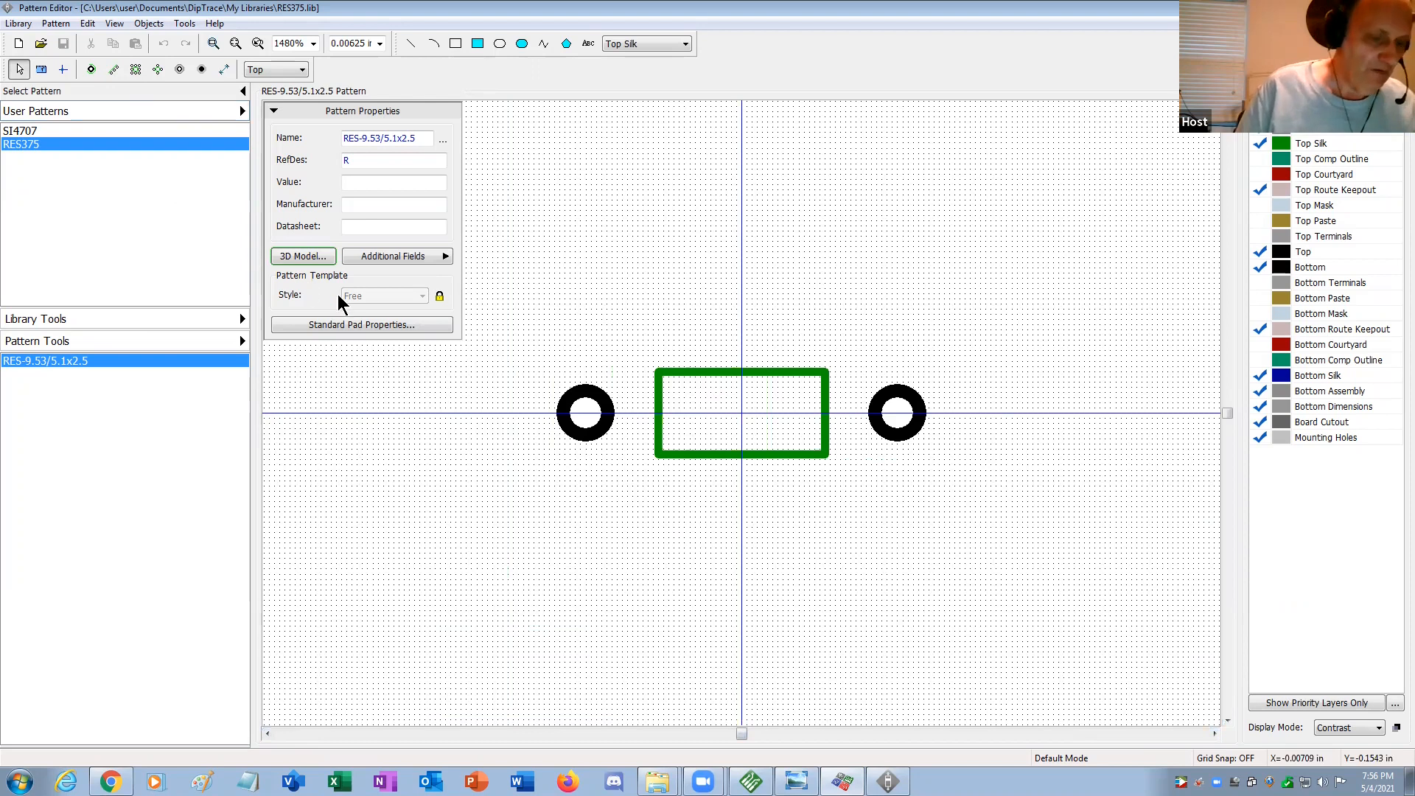
{"action": "scroll", "coordinate": [422, 463], "scroll_direction": "up", "scroll_amount": 1}
{"action": "scroll", "coordinate": [420, 461], "scroll_direction": "up", "scroll_amount": 2}
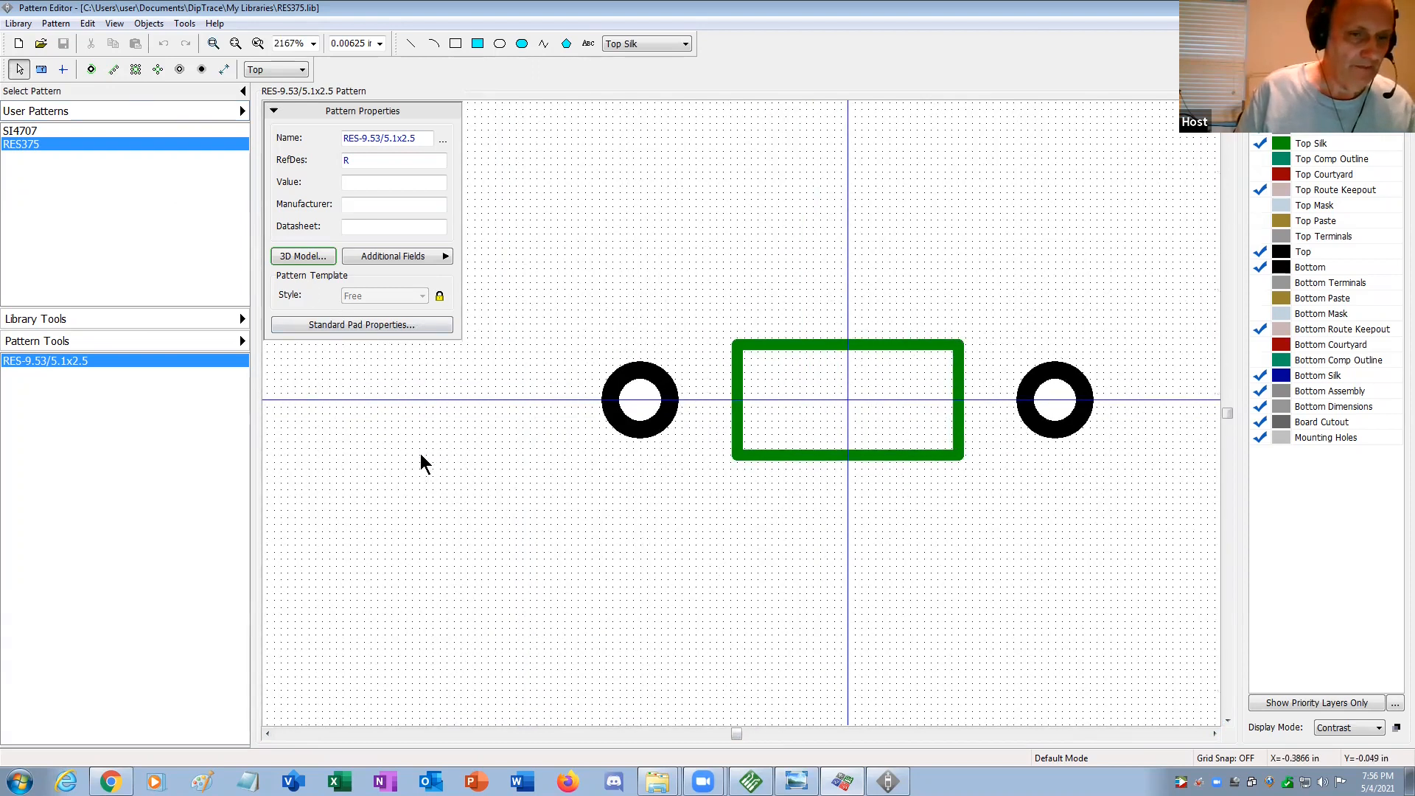
{"action": "left_click", "coordinate": [1214, 734]}
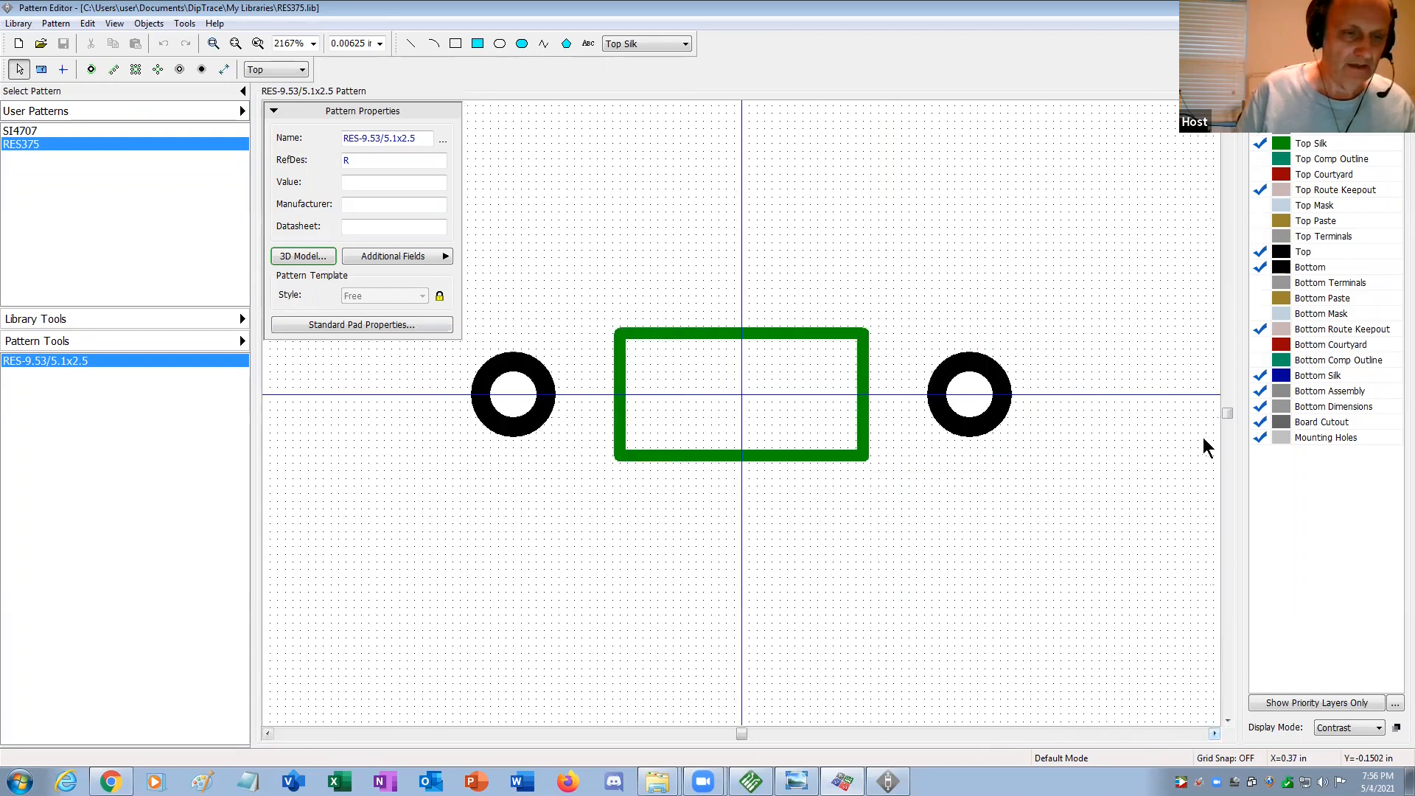
{"action": "left_click", "coordinate": [1227, 107]}
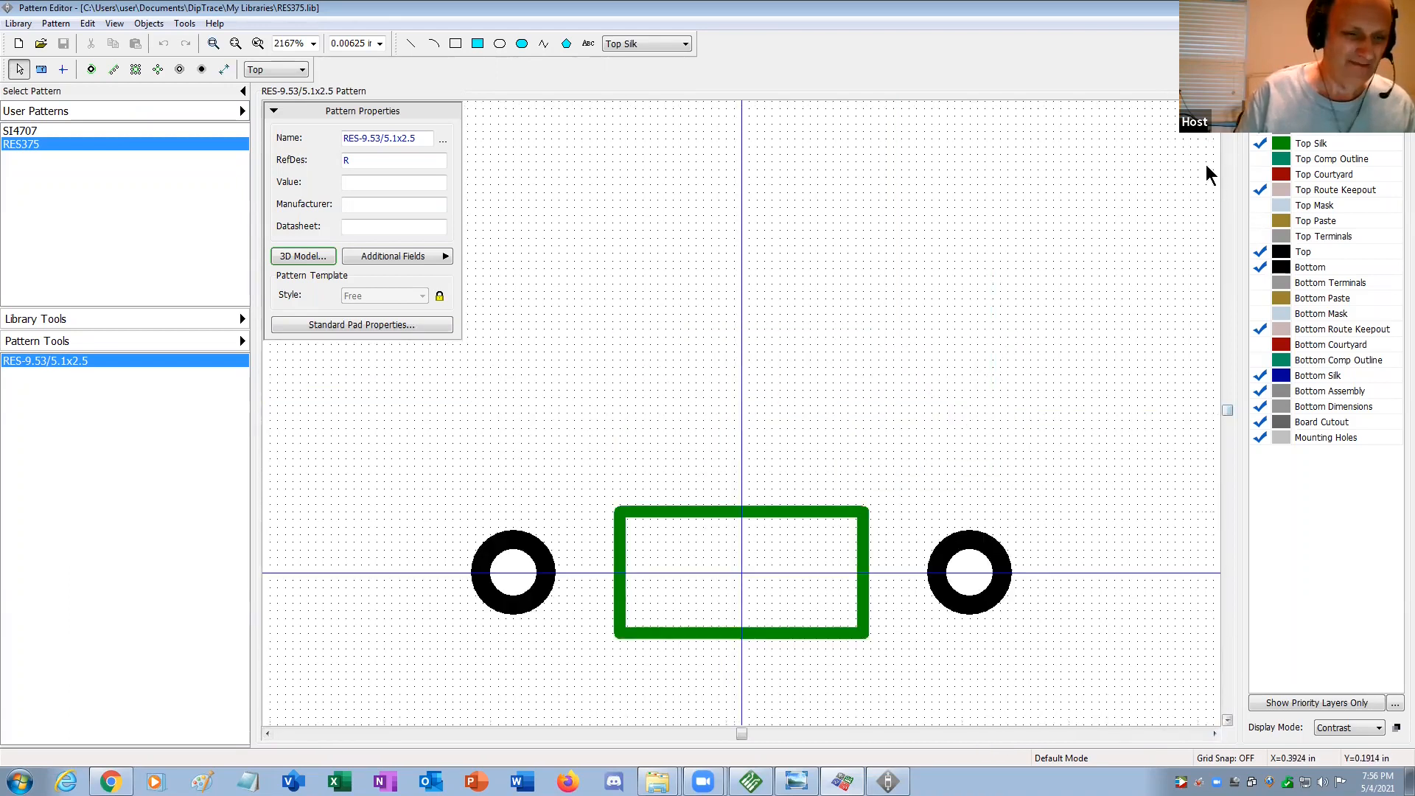
{"action": "left_click", "coordinate": [1227, 720]}
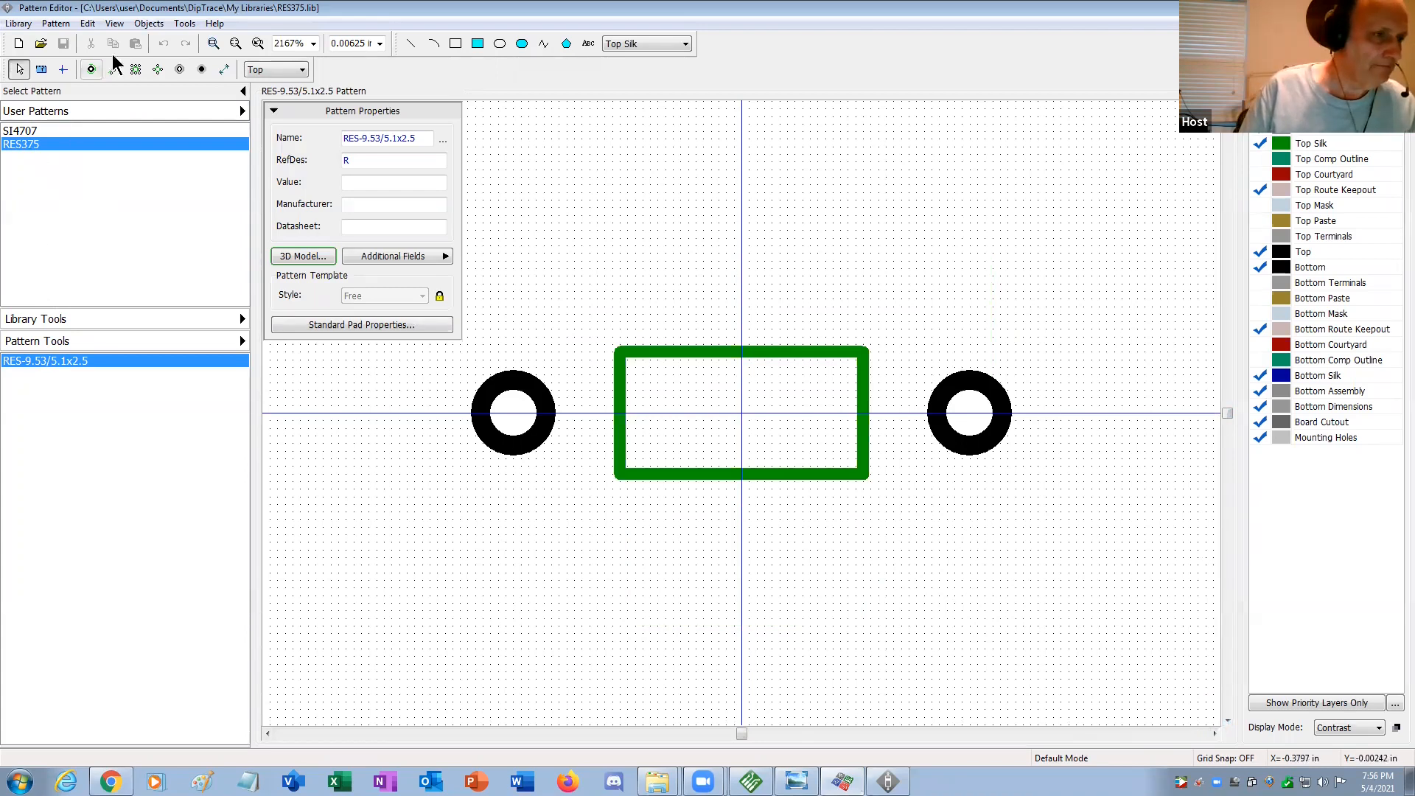
Place a horizontal dimension about 0.386 in long above the pattern, spanning roughly from one pad to the other.
{"action": "left_click", "coordinate": [147, 24]}
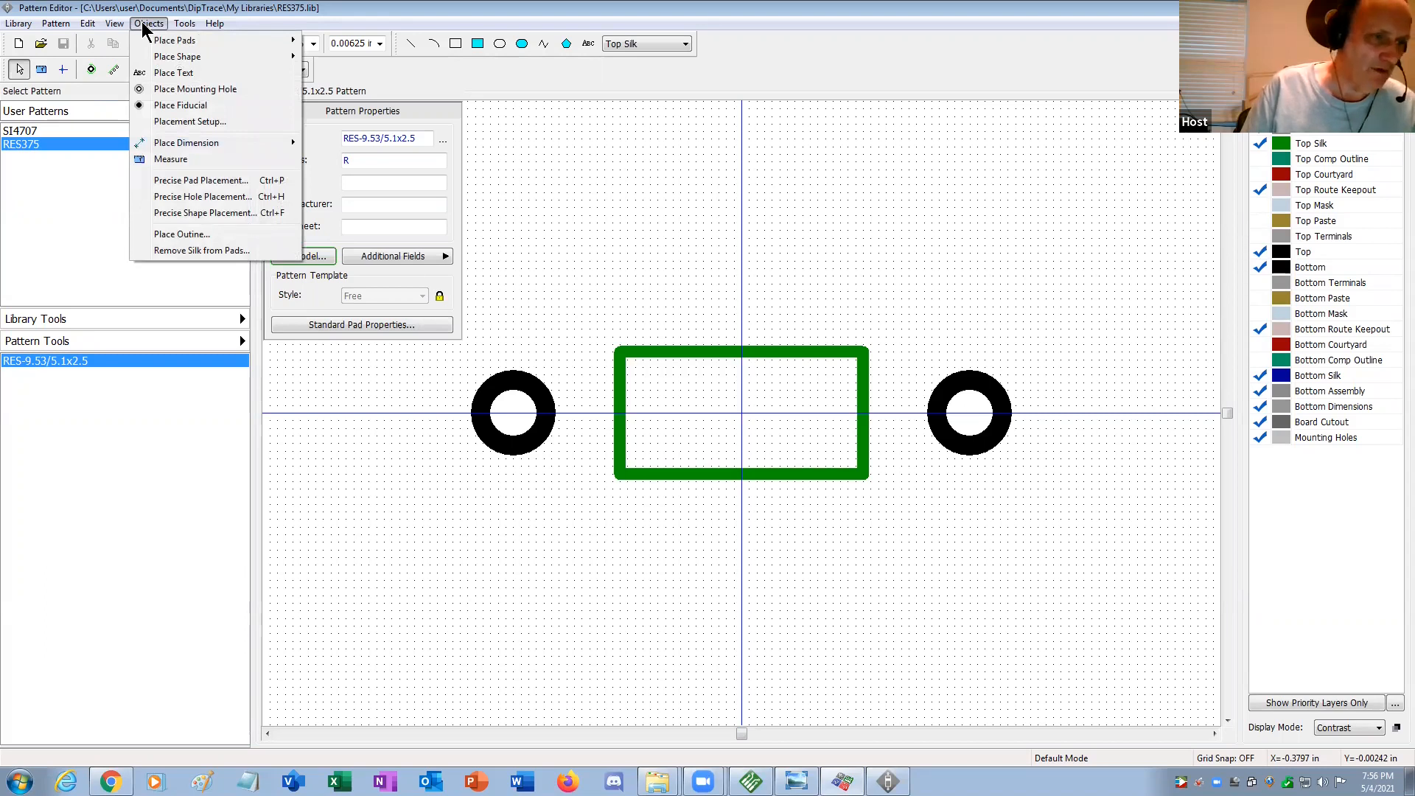
{"action": "mouse_move", "coordinate": [209, 143]}
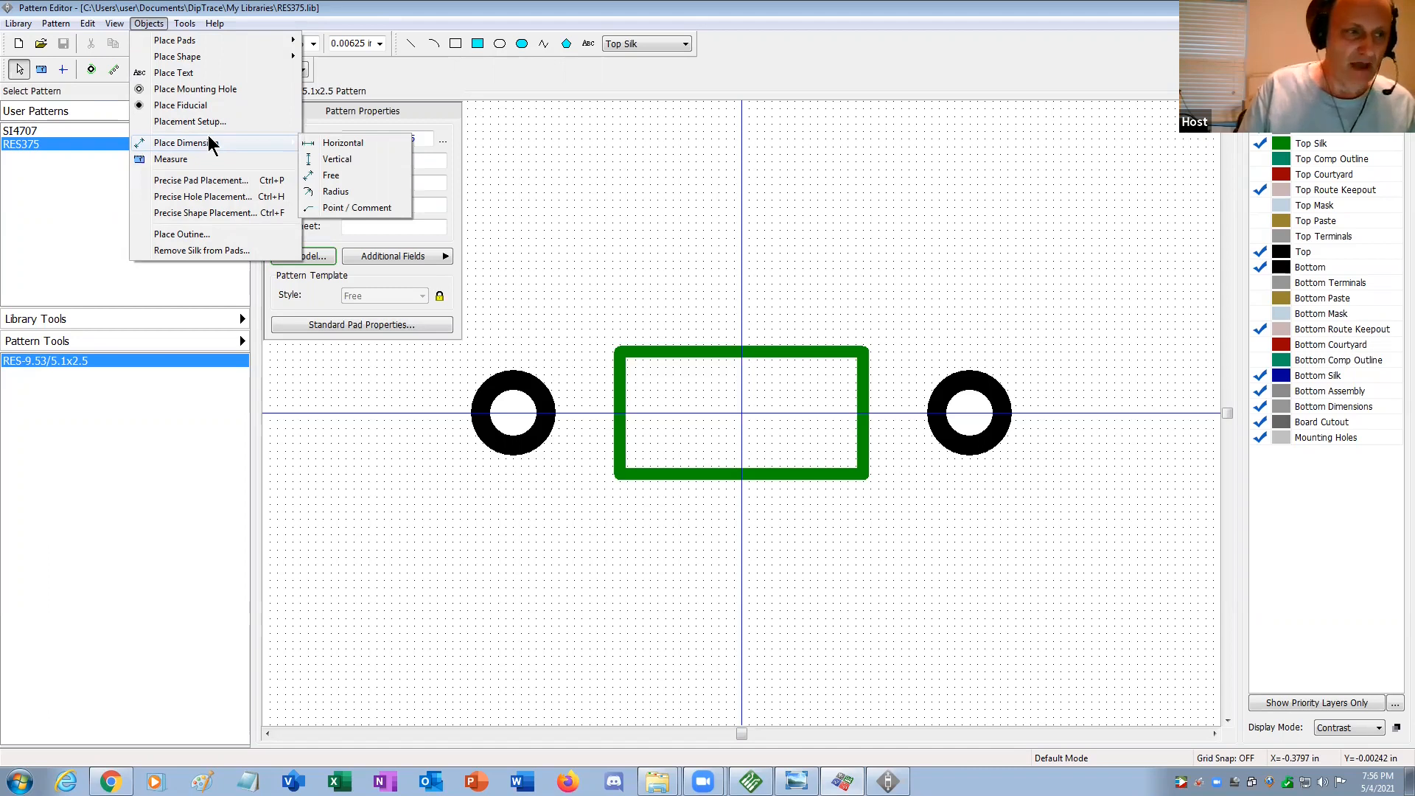
{"action": "left_click", "coordinate": [343, 144]}
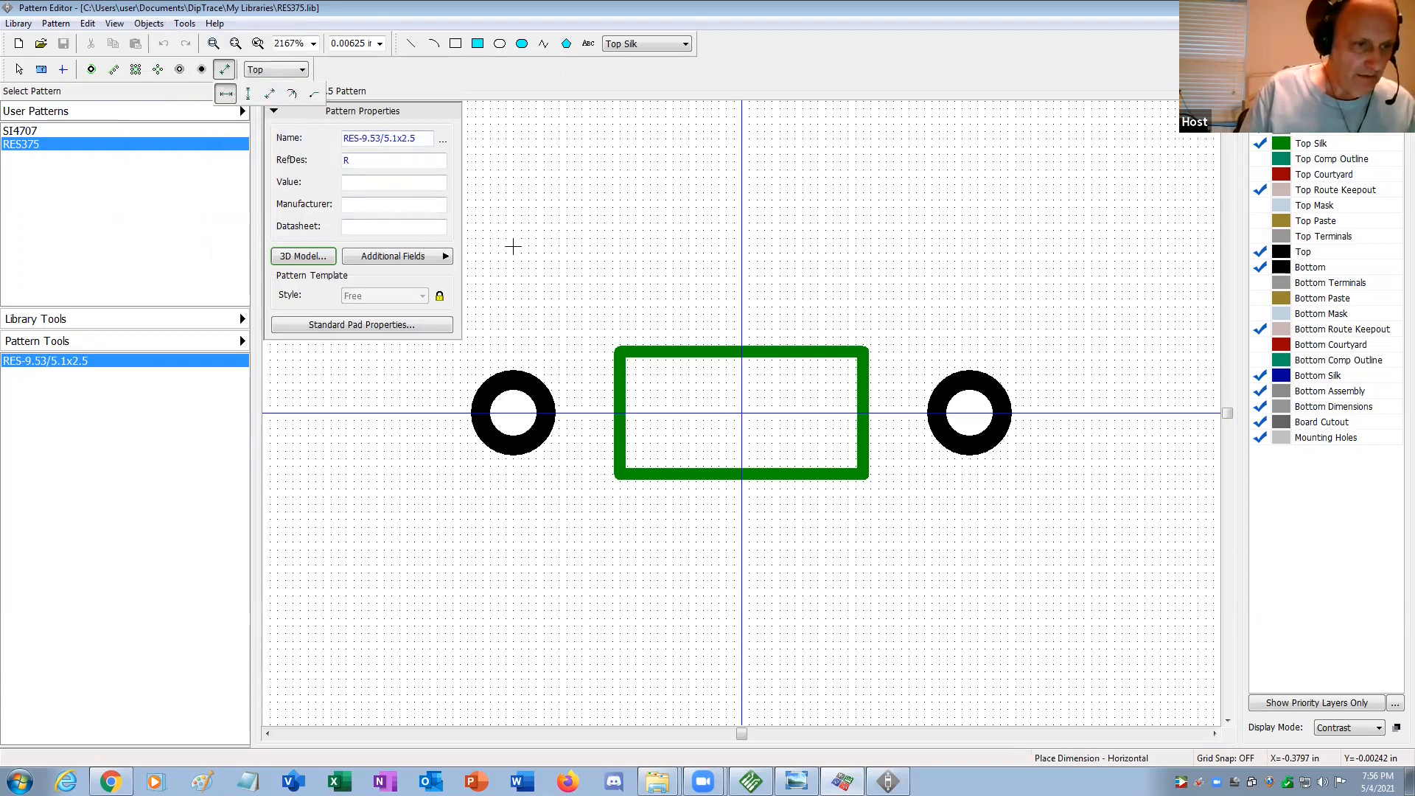
{"action": "left_click", "coordinate": [503, 248]}
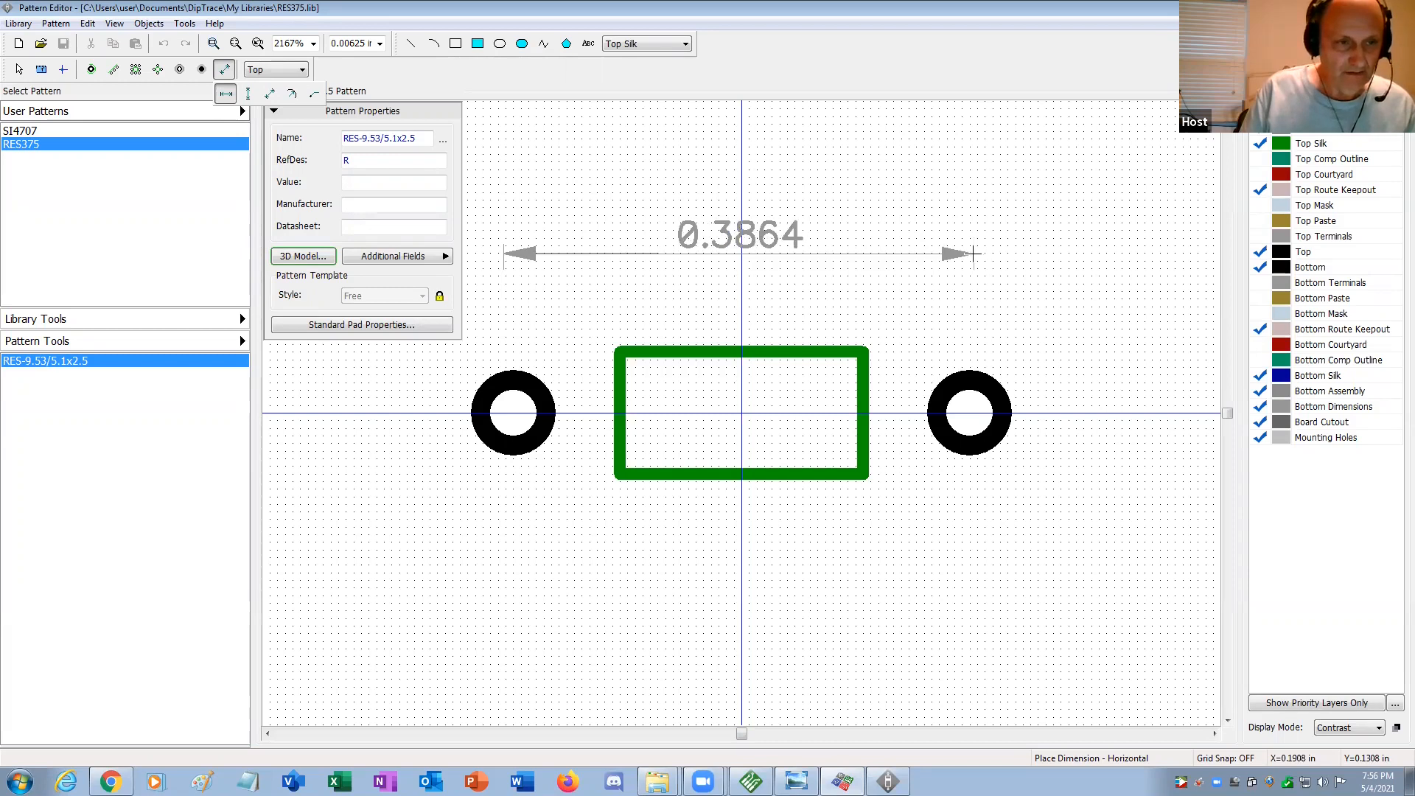
{"action": "left_click", "coordinate": [973, 257]}
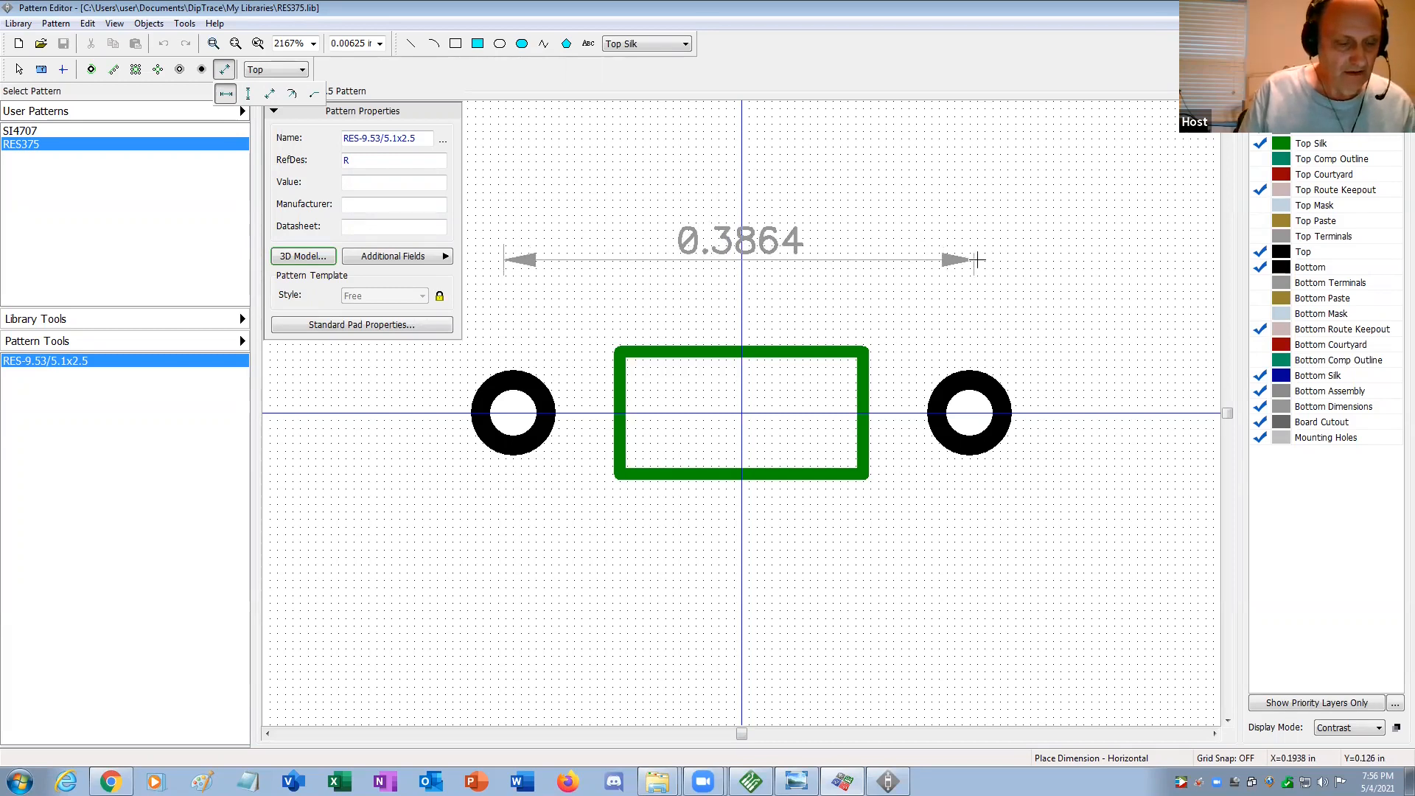
{"action": "right_click", "coordinate": [1013, 339]}
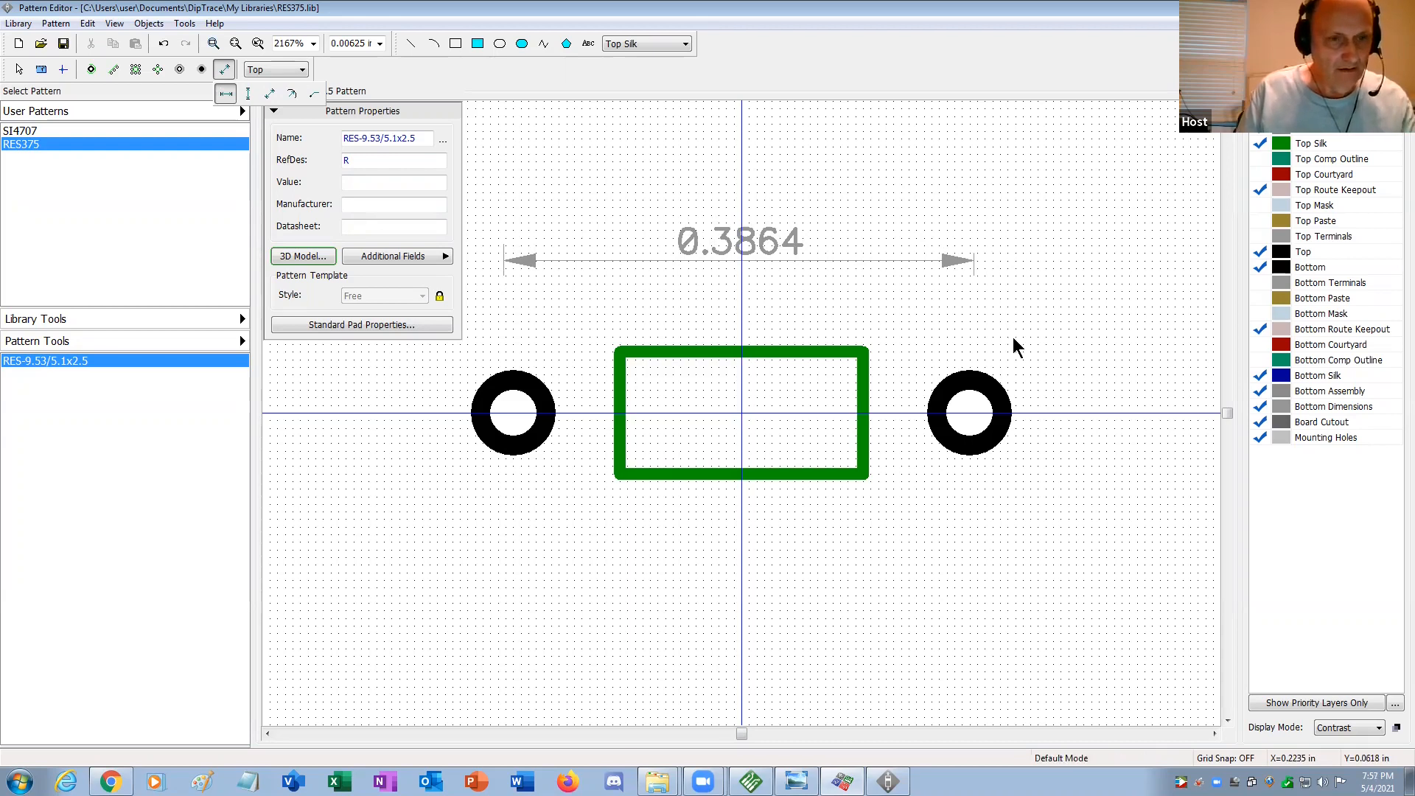
Attach both ends of the horizontal dimension to the pad centres to measure their spacing, and delete the dimension.
{"action": "left_click", "coordinate": [954, 264]}
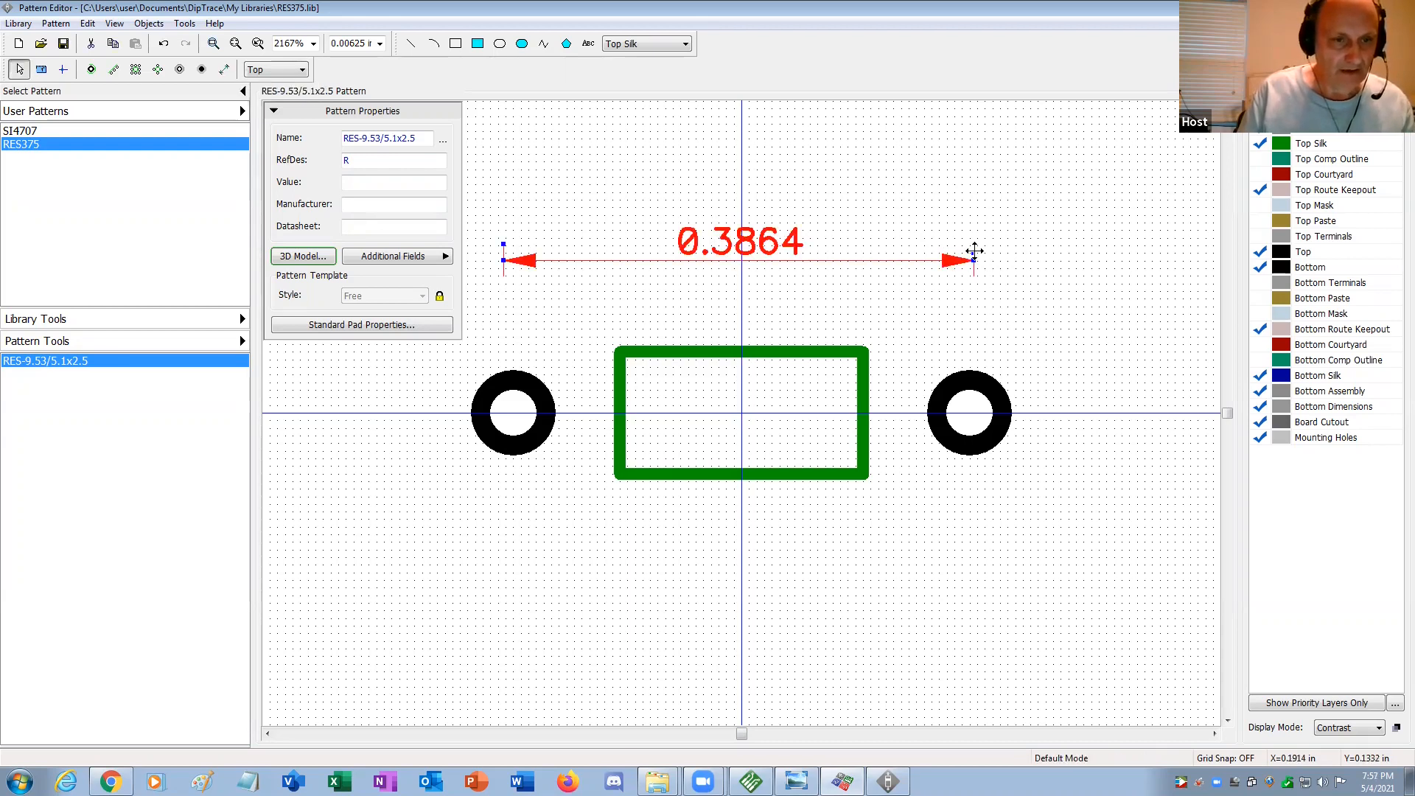
{"action": "left_click_drag", "start_coordinate": [974, 252], "coordinate": [968, 363]}
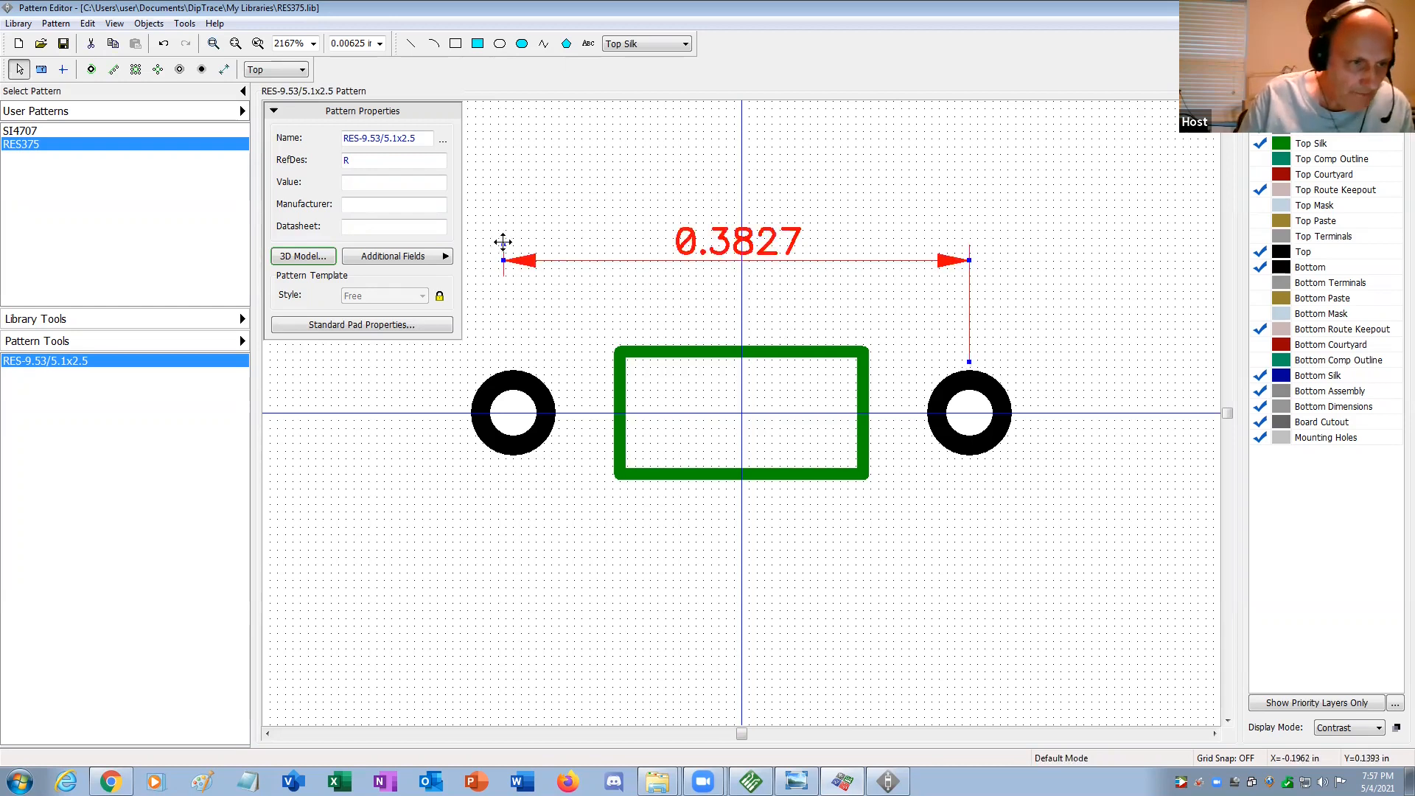
{"action": "left_click_drag", "start_coordinate": [505, 247], "coordinate": [518, 355]}
{"action": "left_click", "coordinate": [505, 263]}
{"action": "left_click_drag", "start_coordinate": [504, 260], "coordinate": [513, 362]}
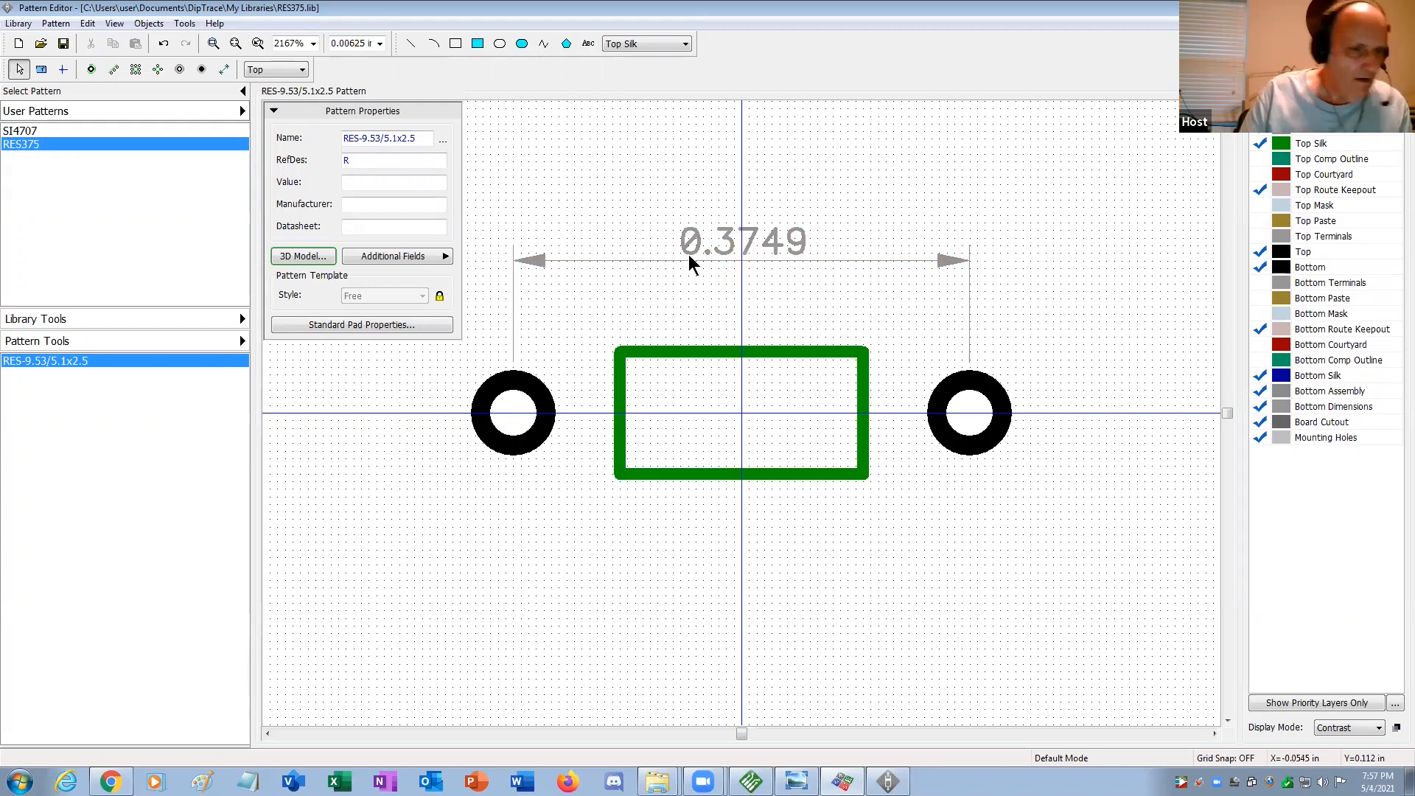
{"action": "left_click", "coordinate": [536, 264]}
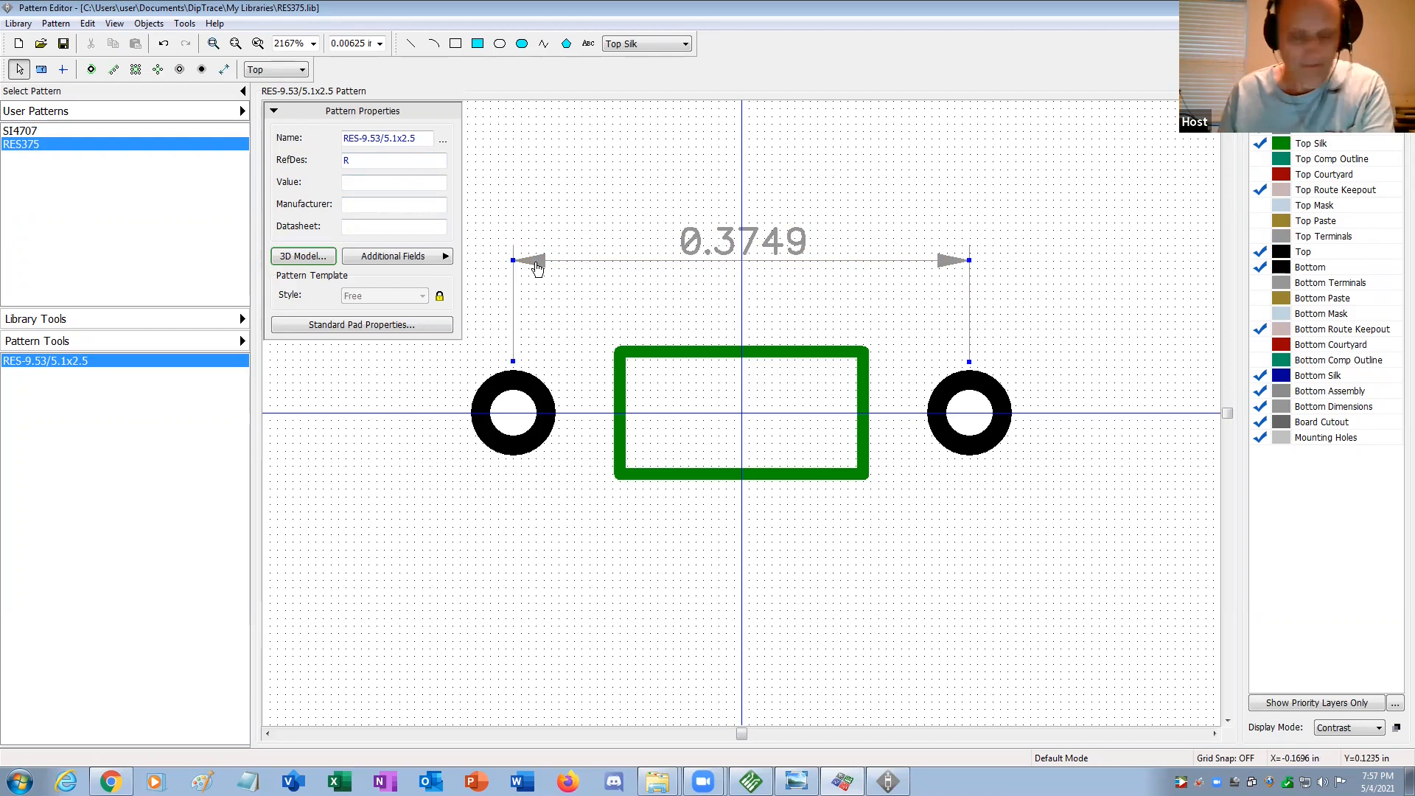
{"action": "key", "text": "Delete"}
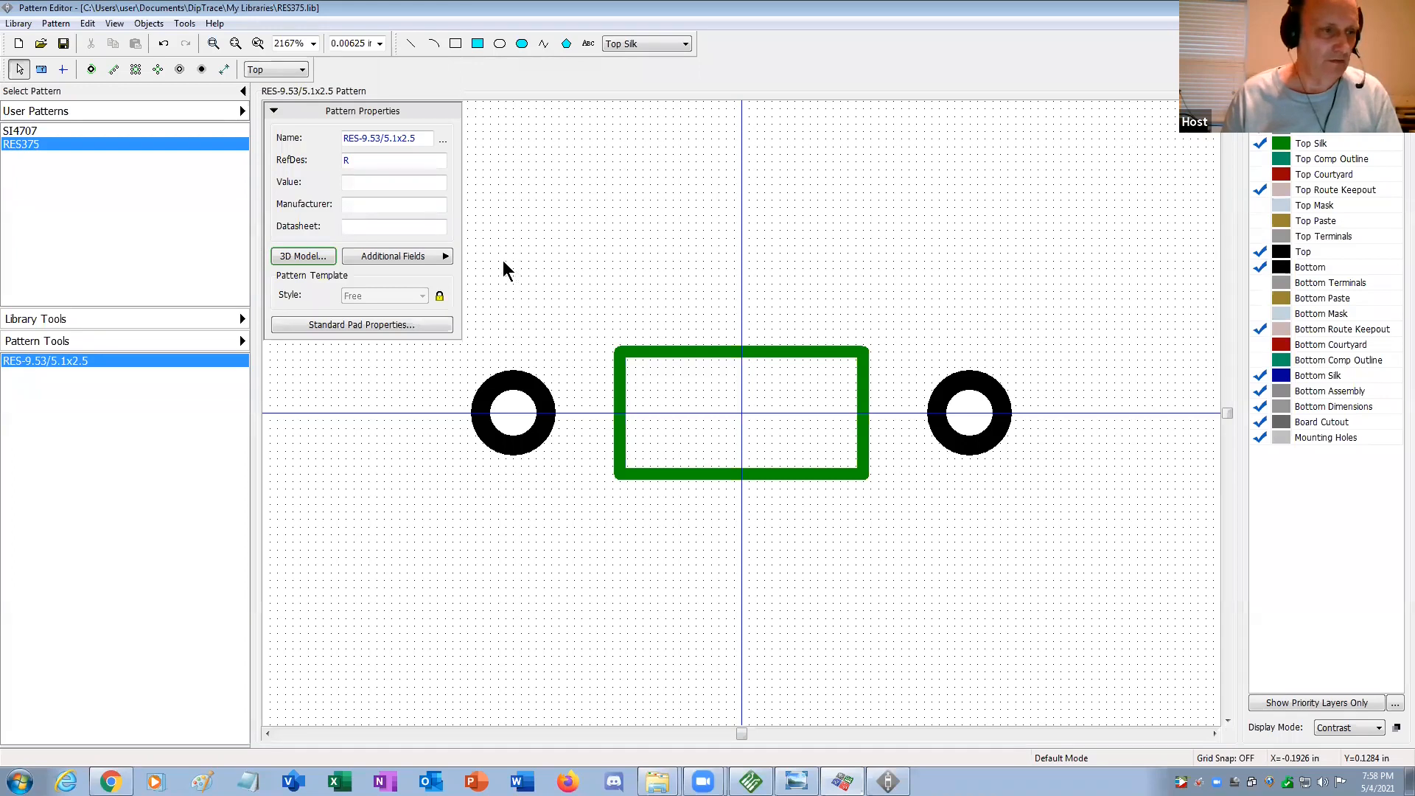
Duplicate the RES-9.53/5.1x2.5 pattern within the RES375 library and select the copy.
{"action": "right_click", "coordinate": [80, 145]}
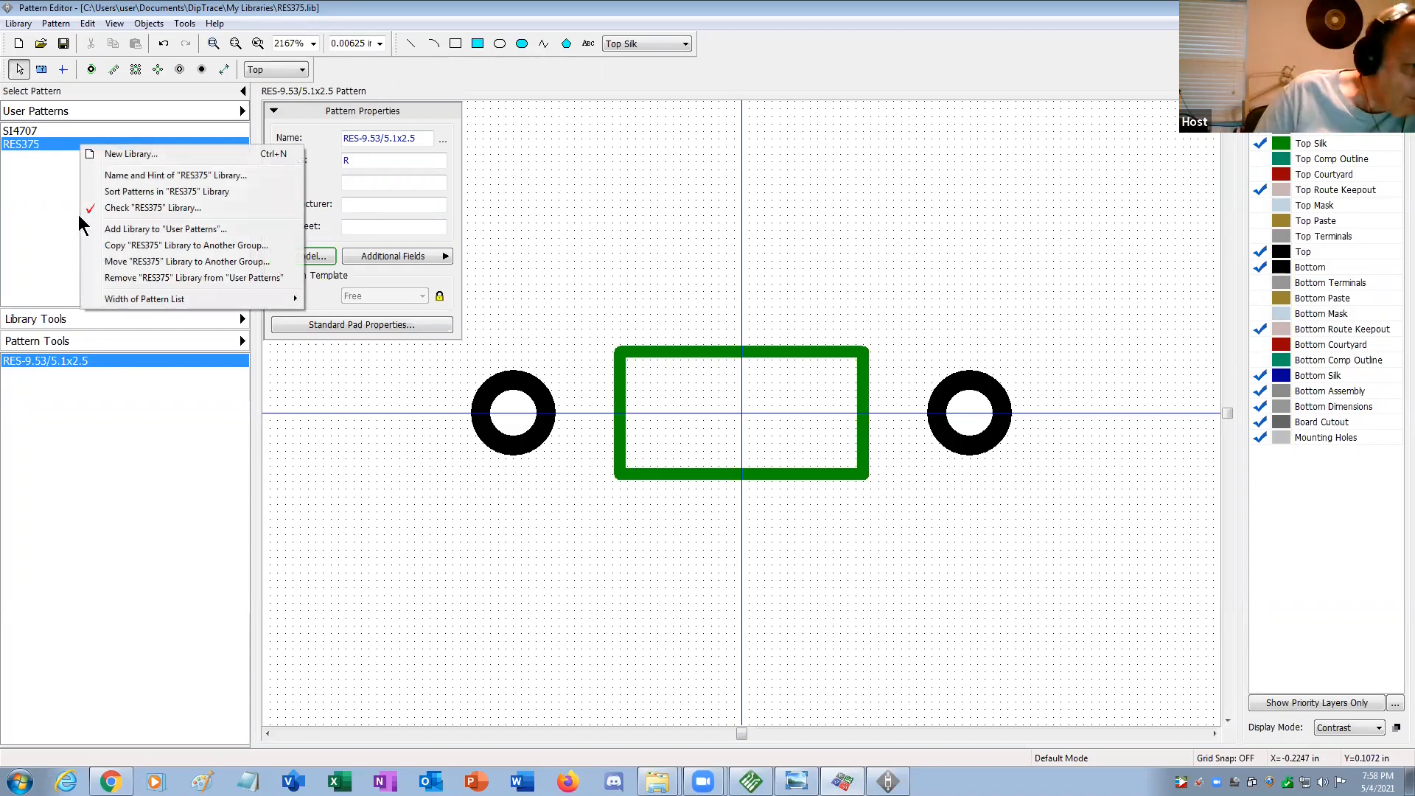
{"action": "right_click", "coordinate": [83, 360]}
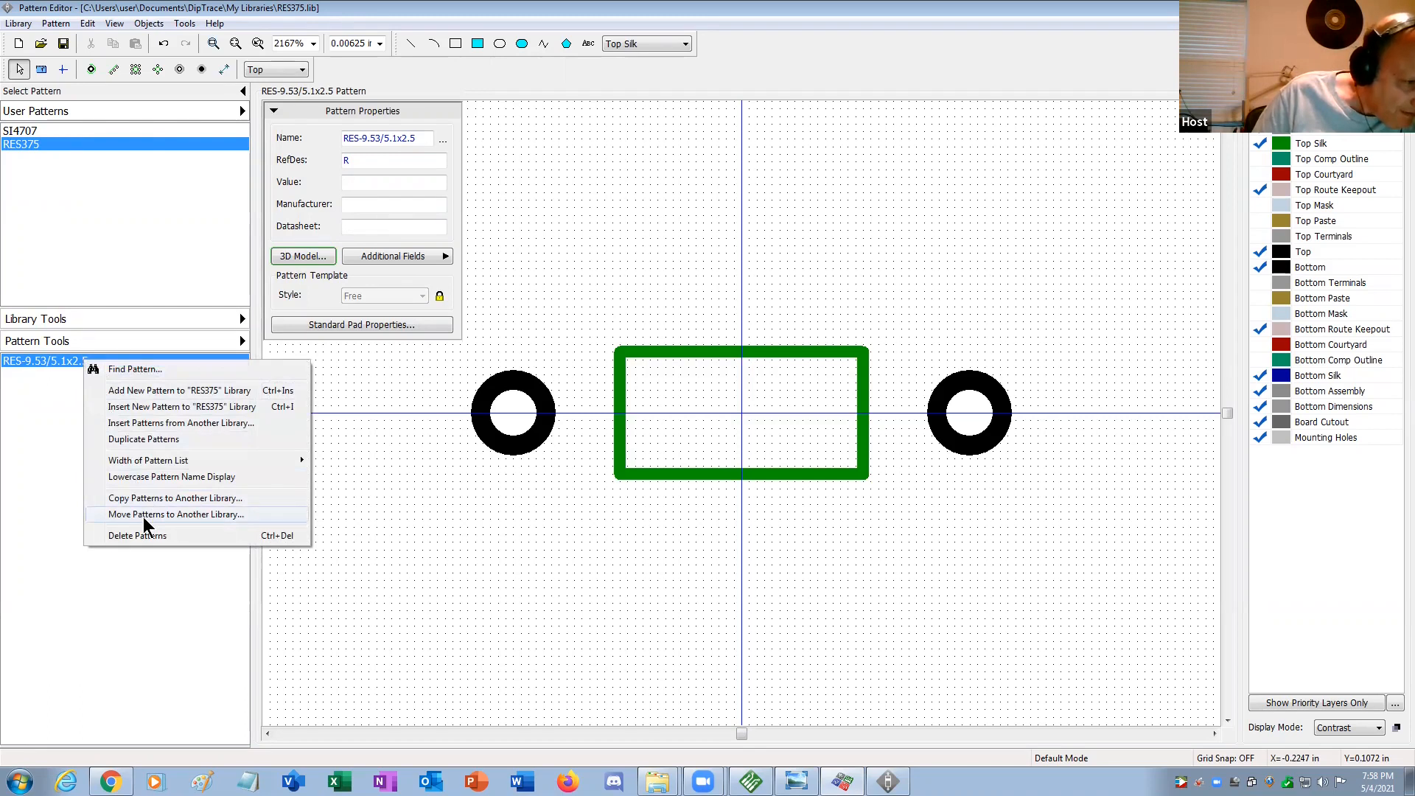
{"action": "left_click", "coordinate": [146, 439]}
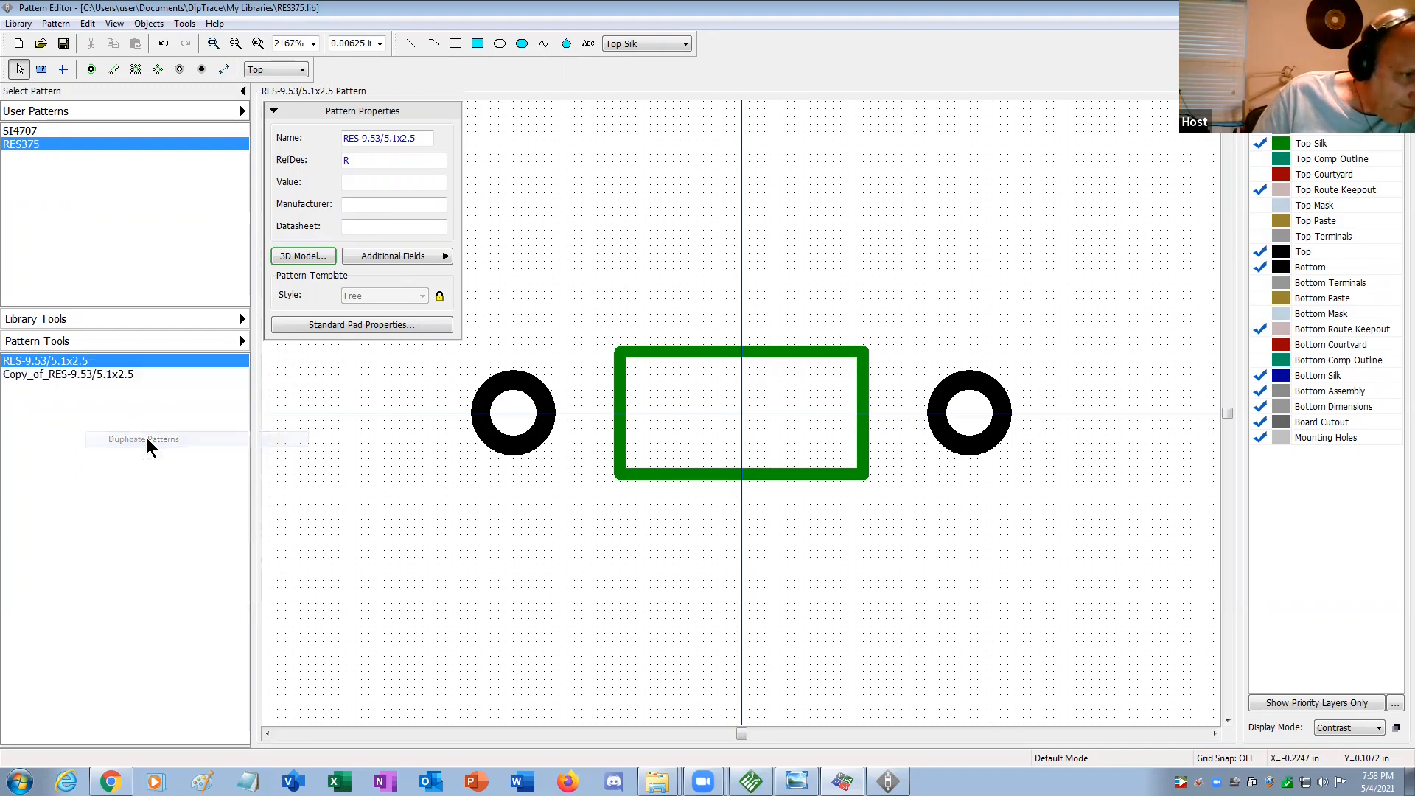
{"action": "left_click", "coordinate": [115, 375]}
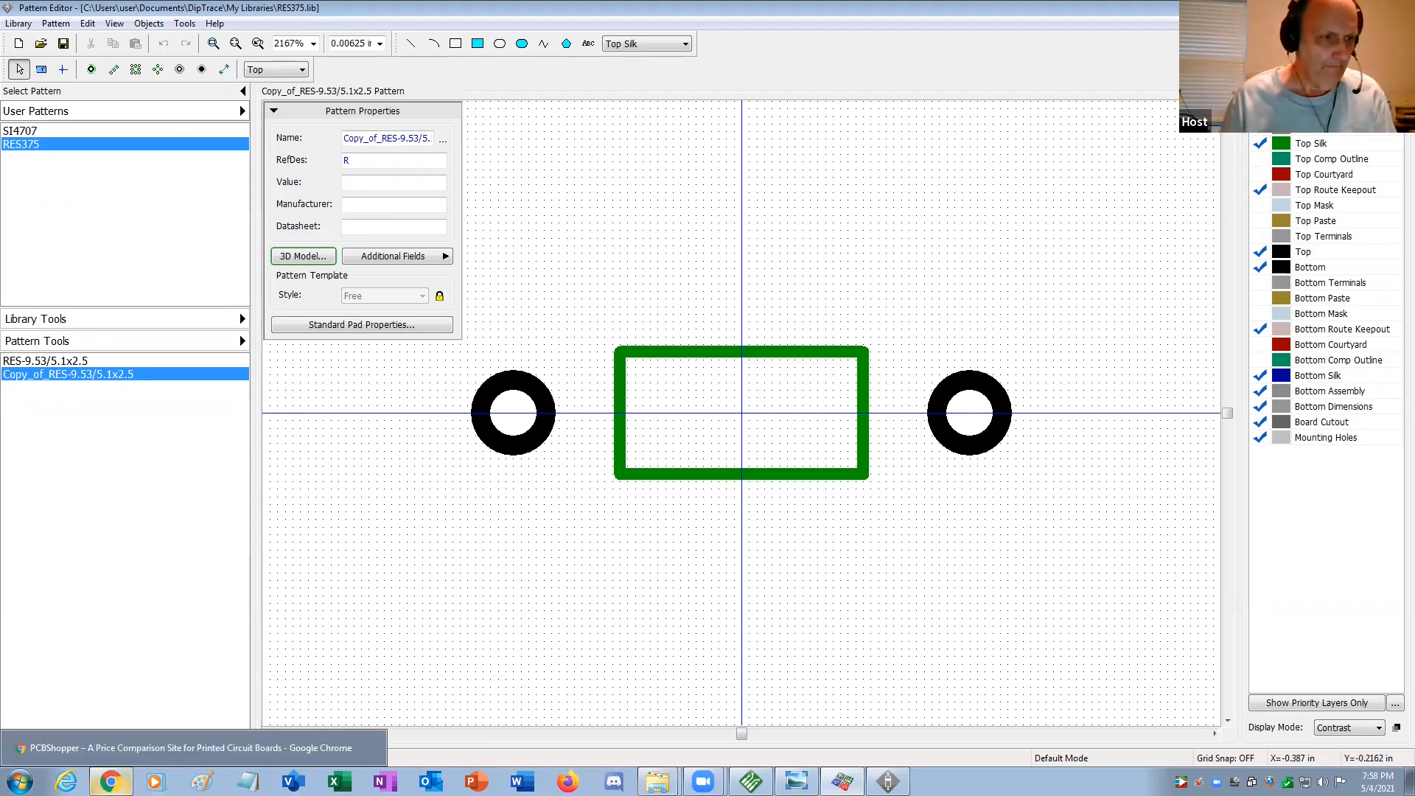
Switch to the in-to-mm length converter in Chrome, try .35 and .375 as millimetre input, and clear the digits.
{"action": "left_click", "coordinate": [111, 781]}
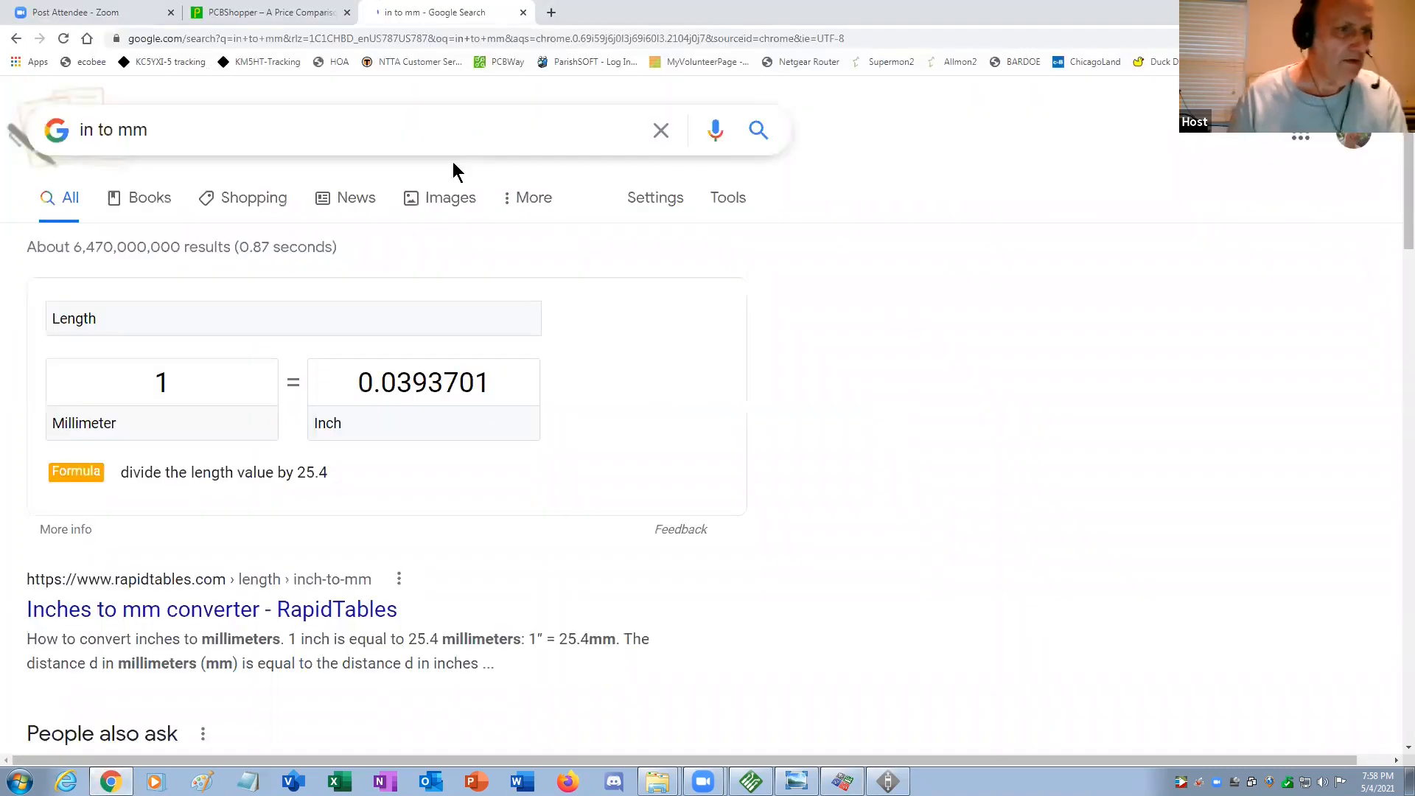
{"action": "left_click", "coordinate": [143, 373]}
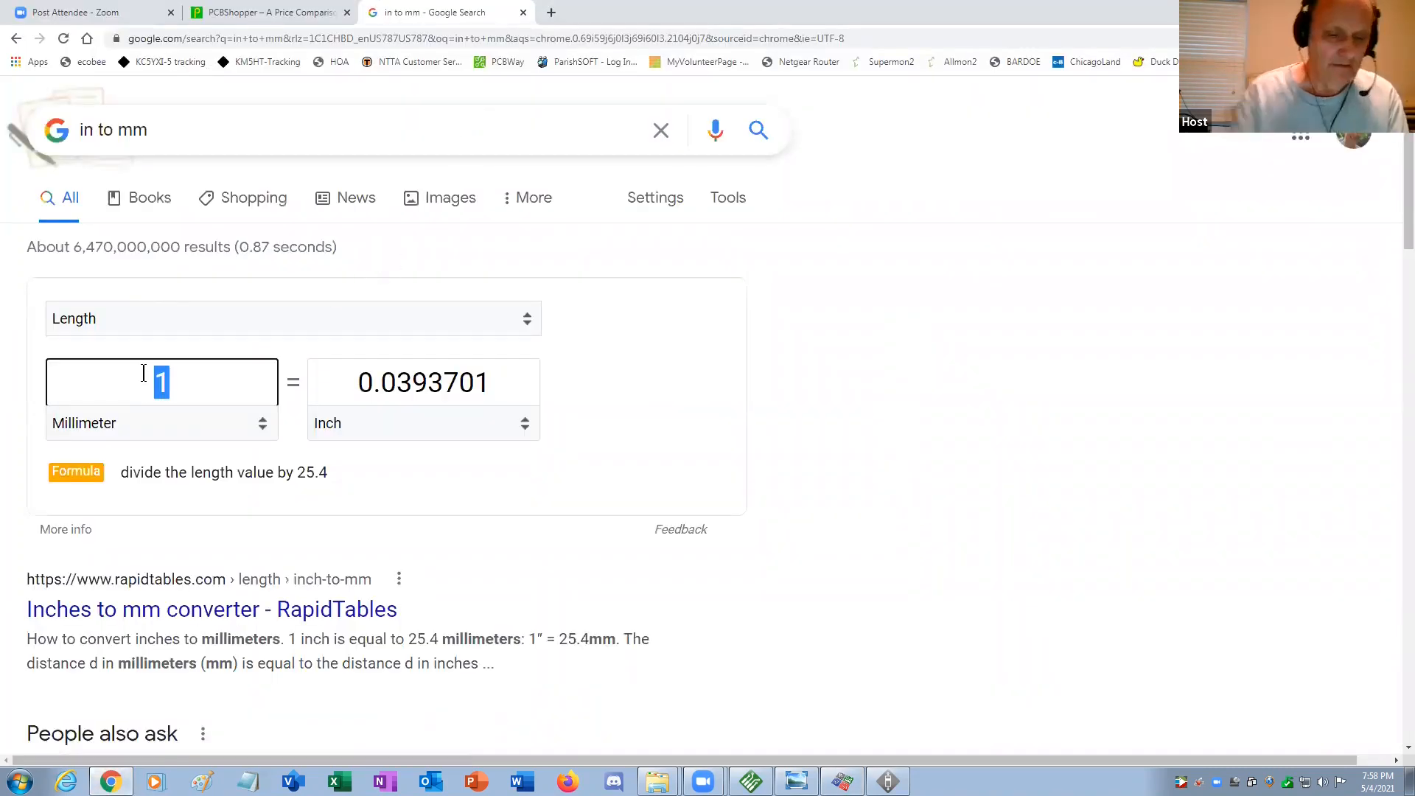
{"action": "type", "text": ".35"}
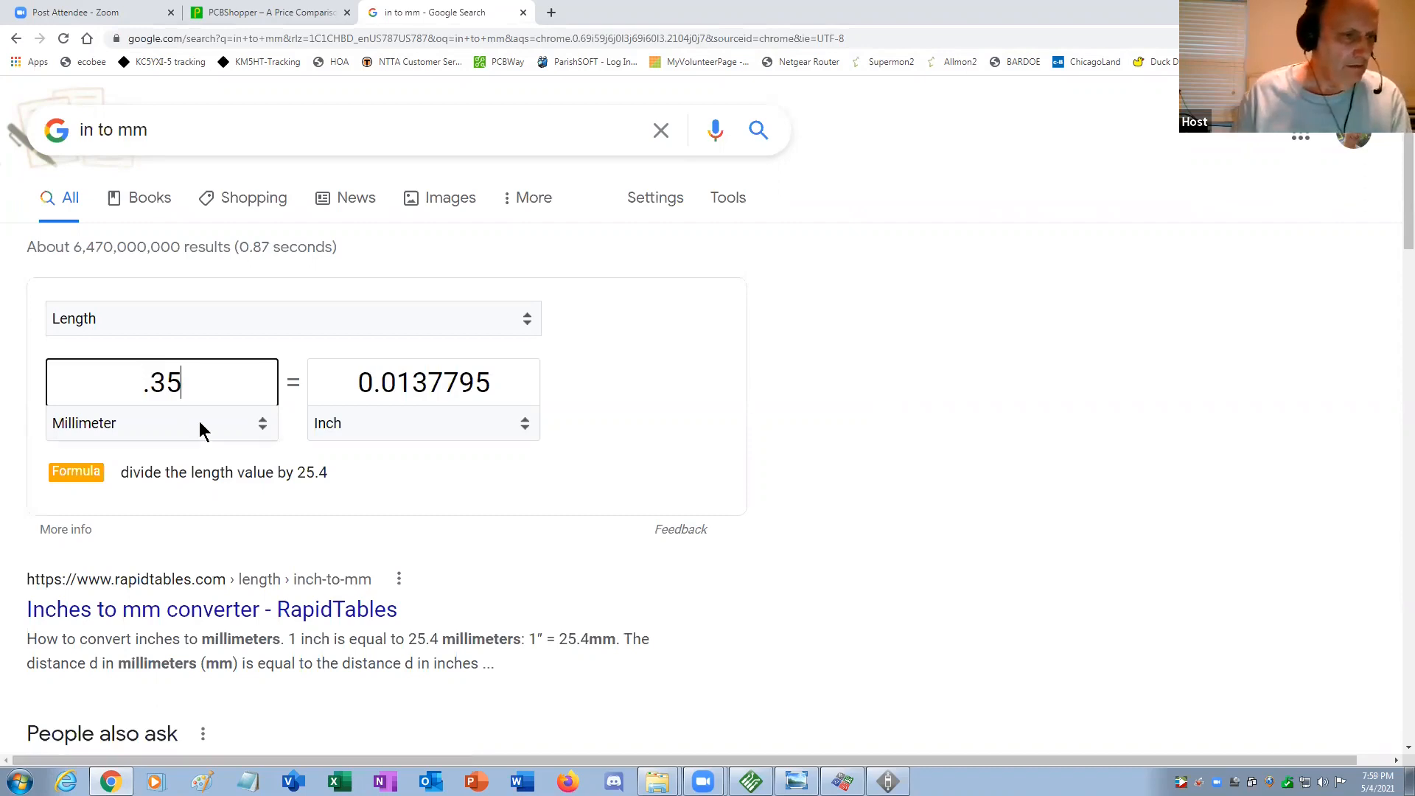
{"action": "key", "text": "BackSpace"}
{"action": "type", "text": "75"}
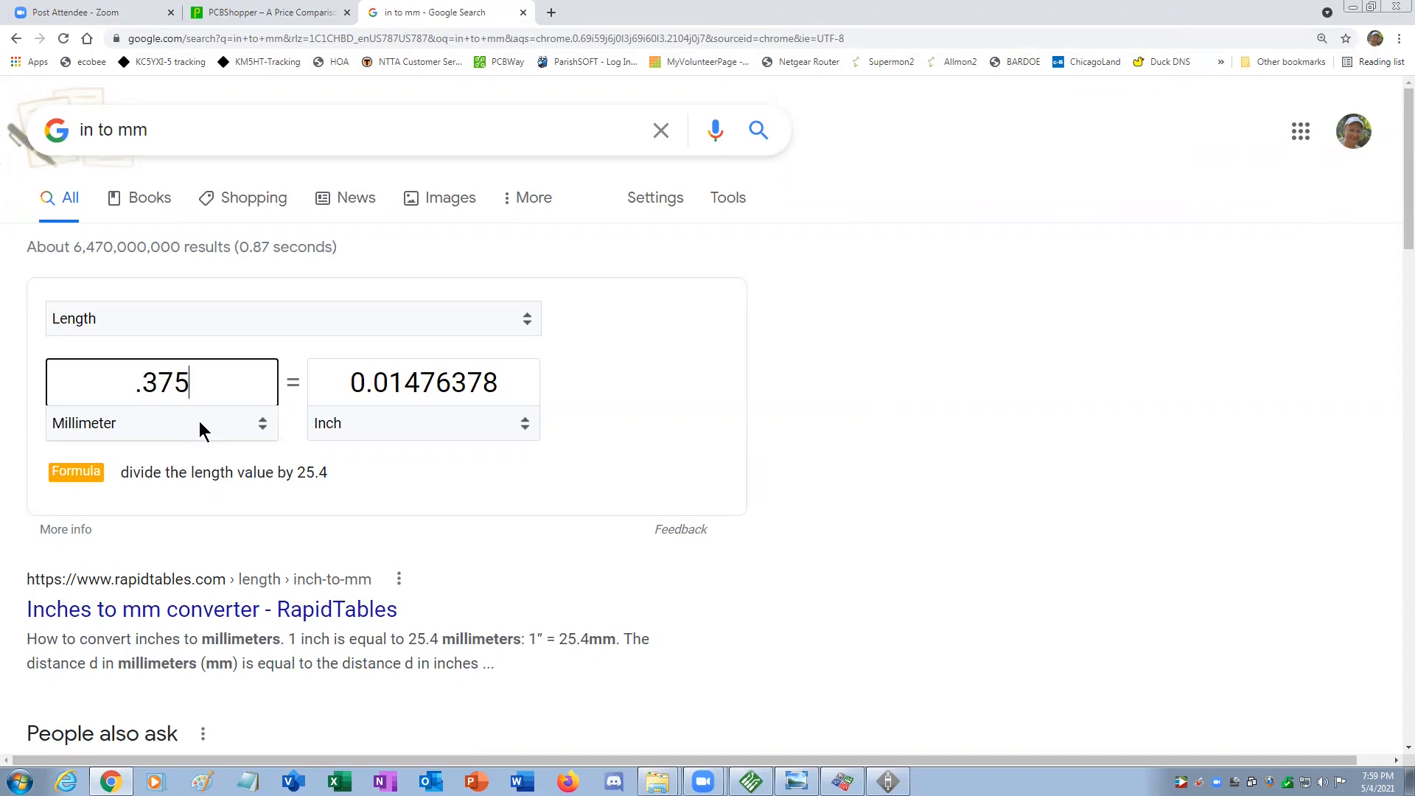
{"action": "key", "text": "BackSpace"}
{"action": "key", "text": "BackSpace"}
{"action": "key", "text": "BackSpace"}
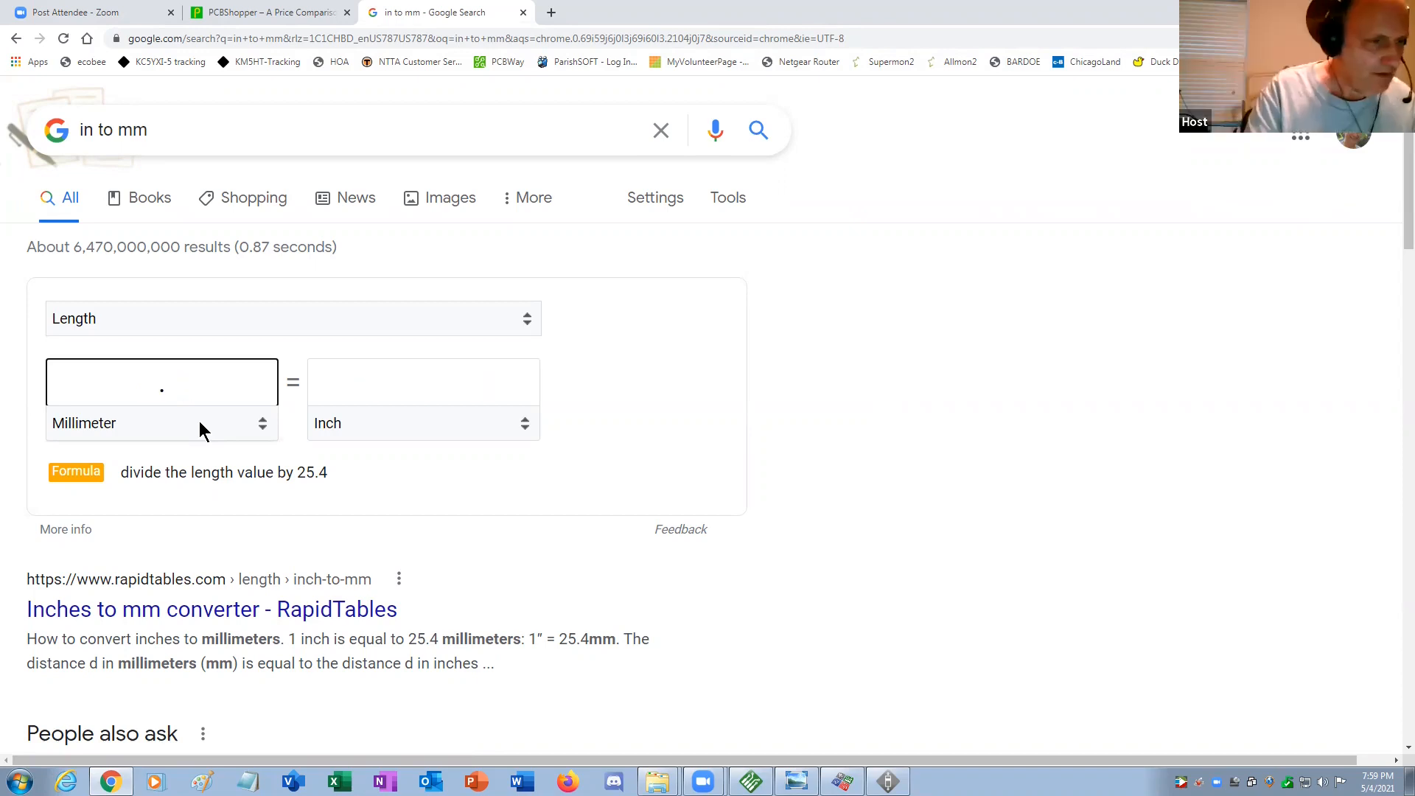
Set the converter's source unit to Inch and convert .4 and .375 inch to millimetres.
{"action": "left_click", "coordinate": [263, 421]}
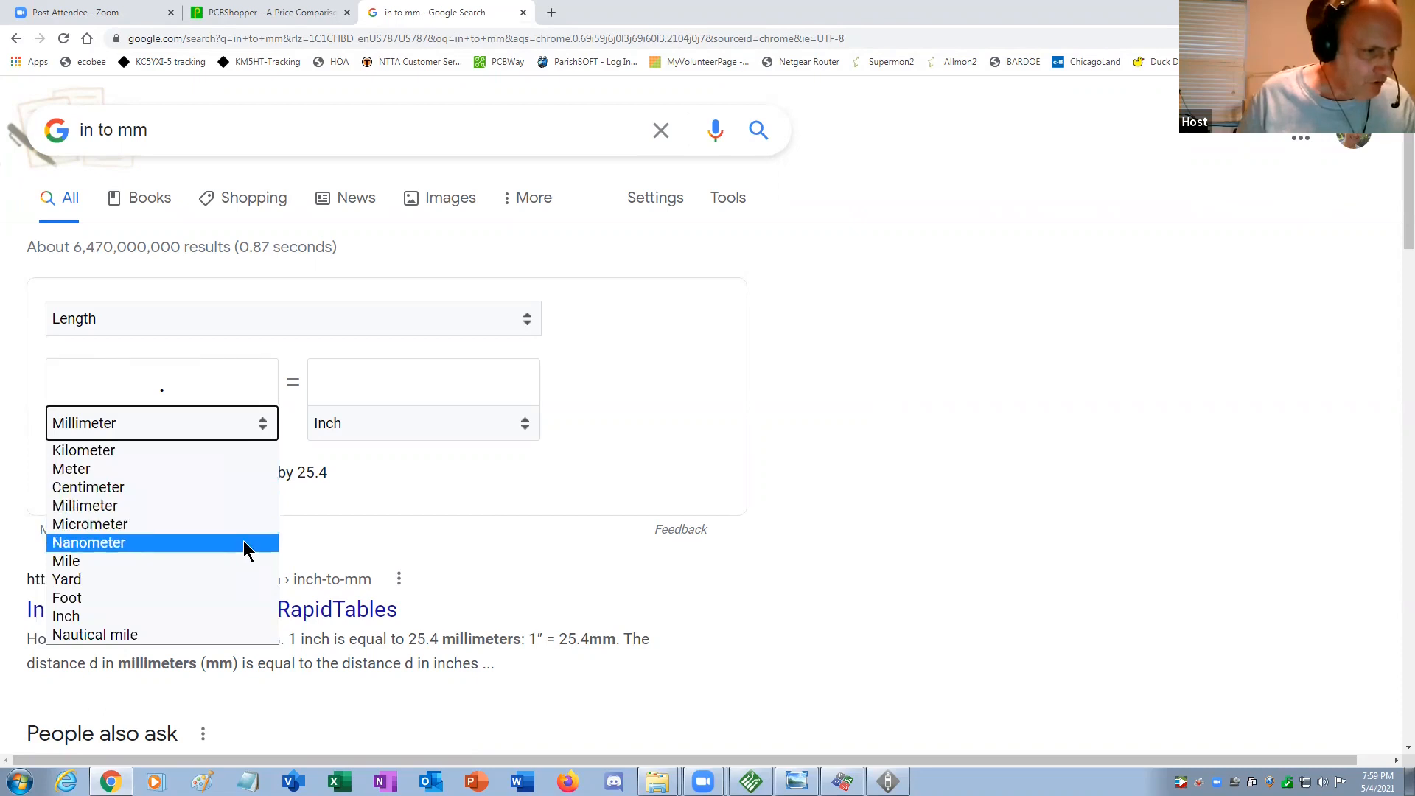
{"action": "left_click", "coordinate": [233, 617]}
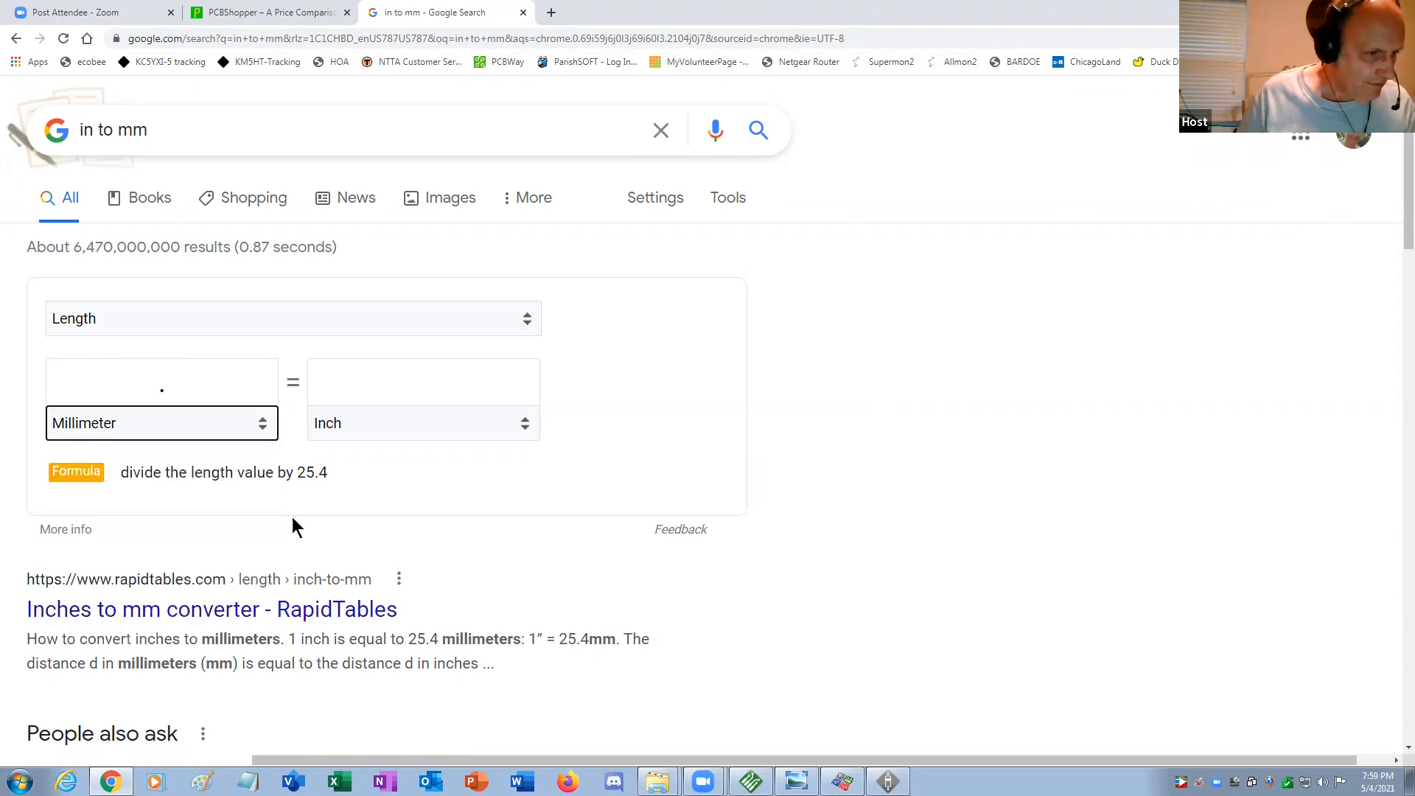
{"action": "left_click", "coordinate": [218, 382]}
{"action": "type", "text": ".4"}
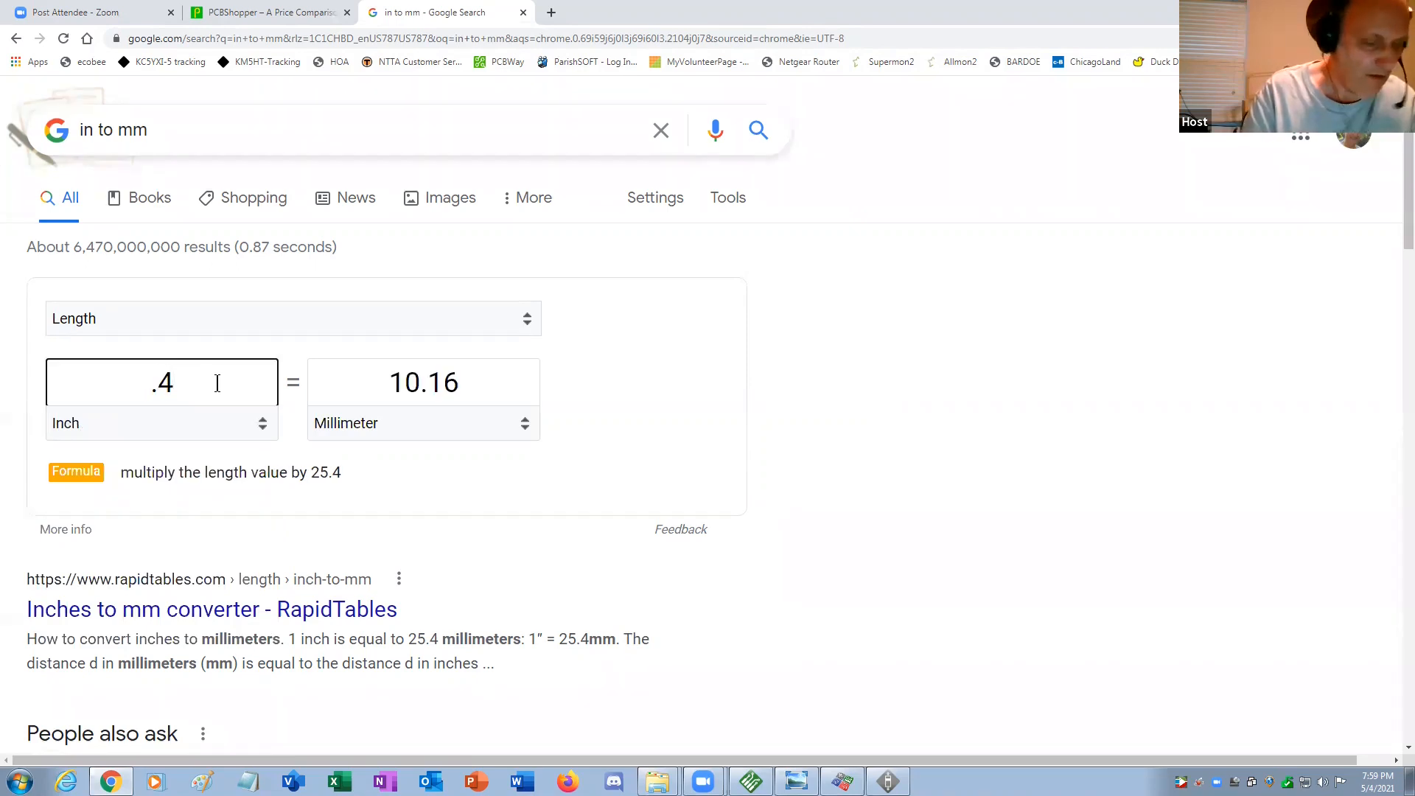
{"action": "key", "text": "BackSpace"}
{"action": "type", "text": "375"}
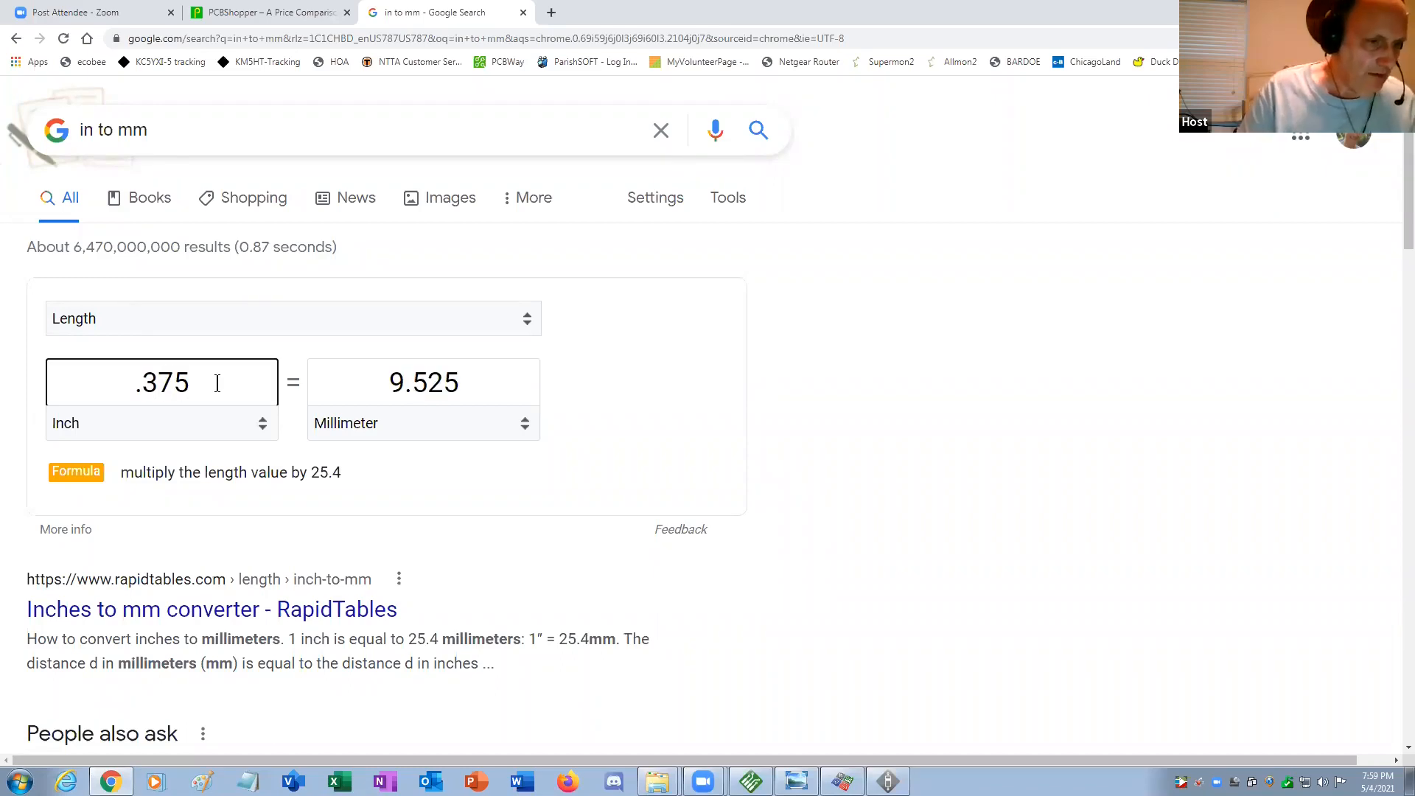
Convert .35 inch to millimetres and return to the DipTrace Pattern Editor.
{"action": "key", "text": "BackSpace"}
{"action": "key", "text": "BackSpace"}
{"action": "type", "text": "5"}
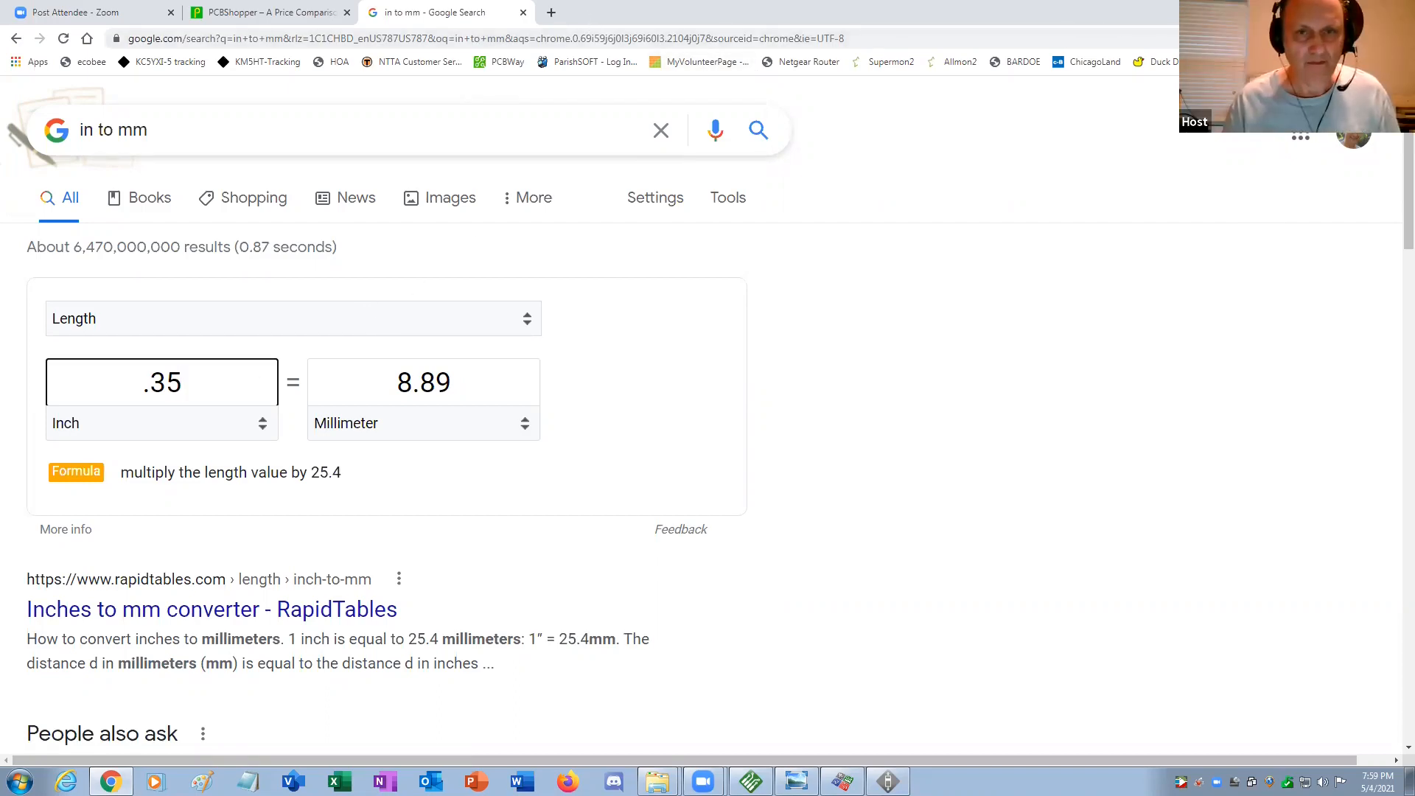
{"action": "left_click", "coordinate": [1352, 10]}
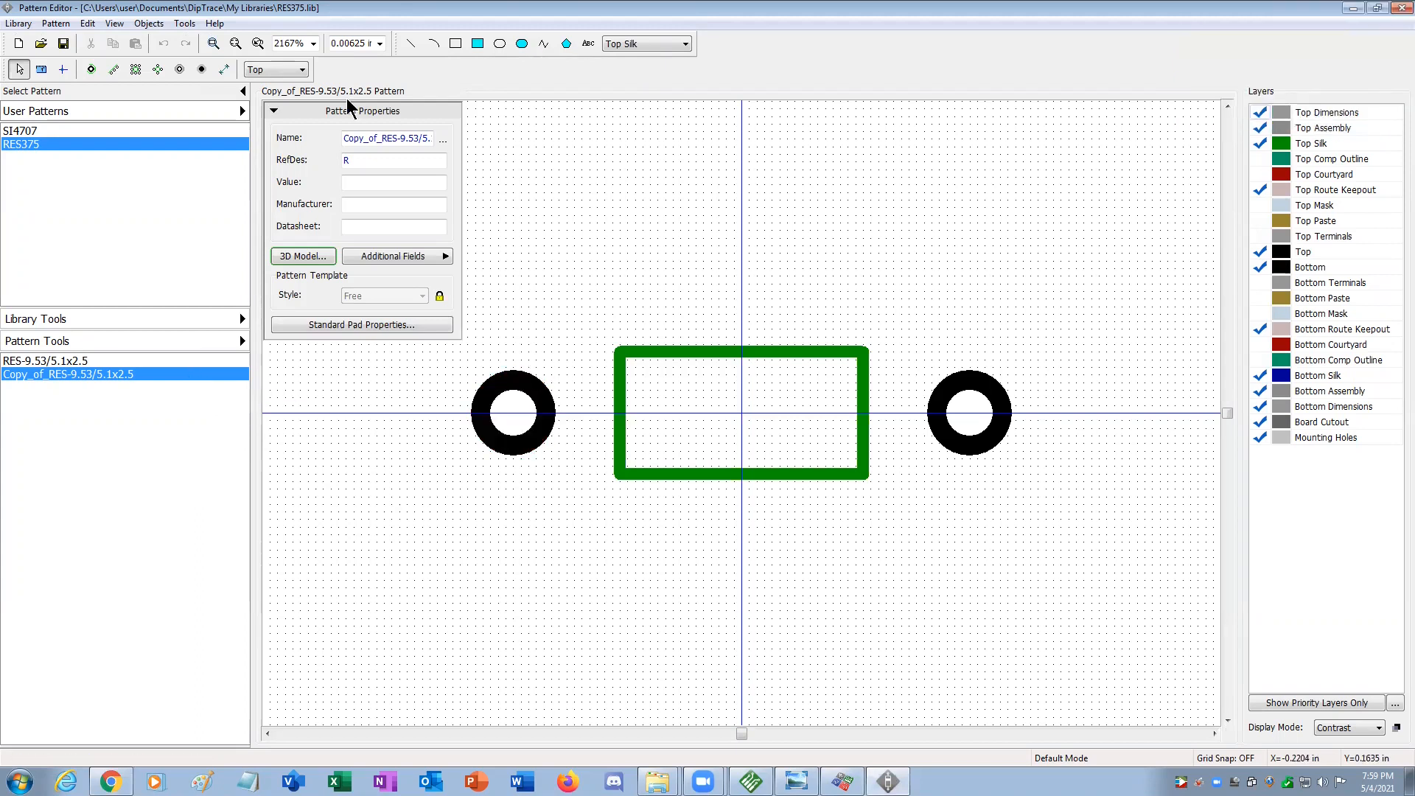
Place a horizontal dimension about 0.3785 in long above the copied pattern, spanning roughly from one pad to the other.
{"action": "left_click", "coordinate": [152, 24]}
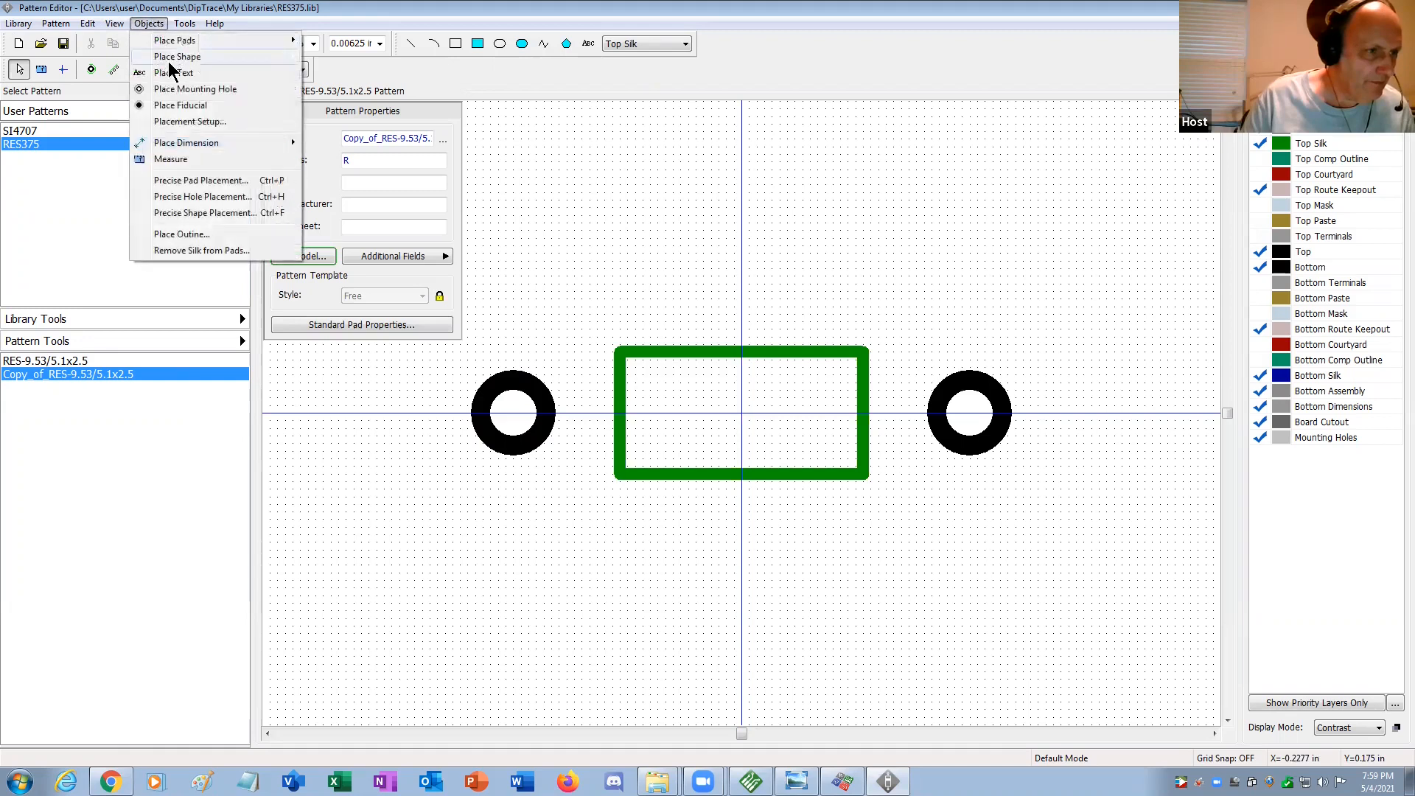
{"action": "mouse_move", "coordinate": [180, 143]}
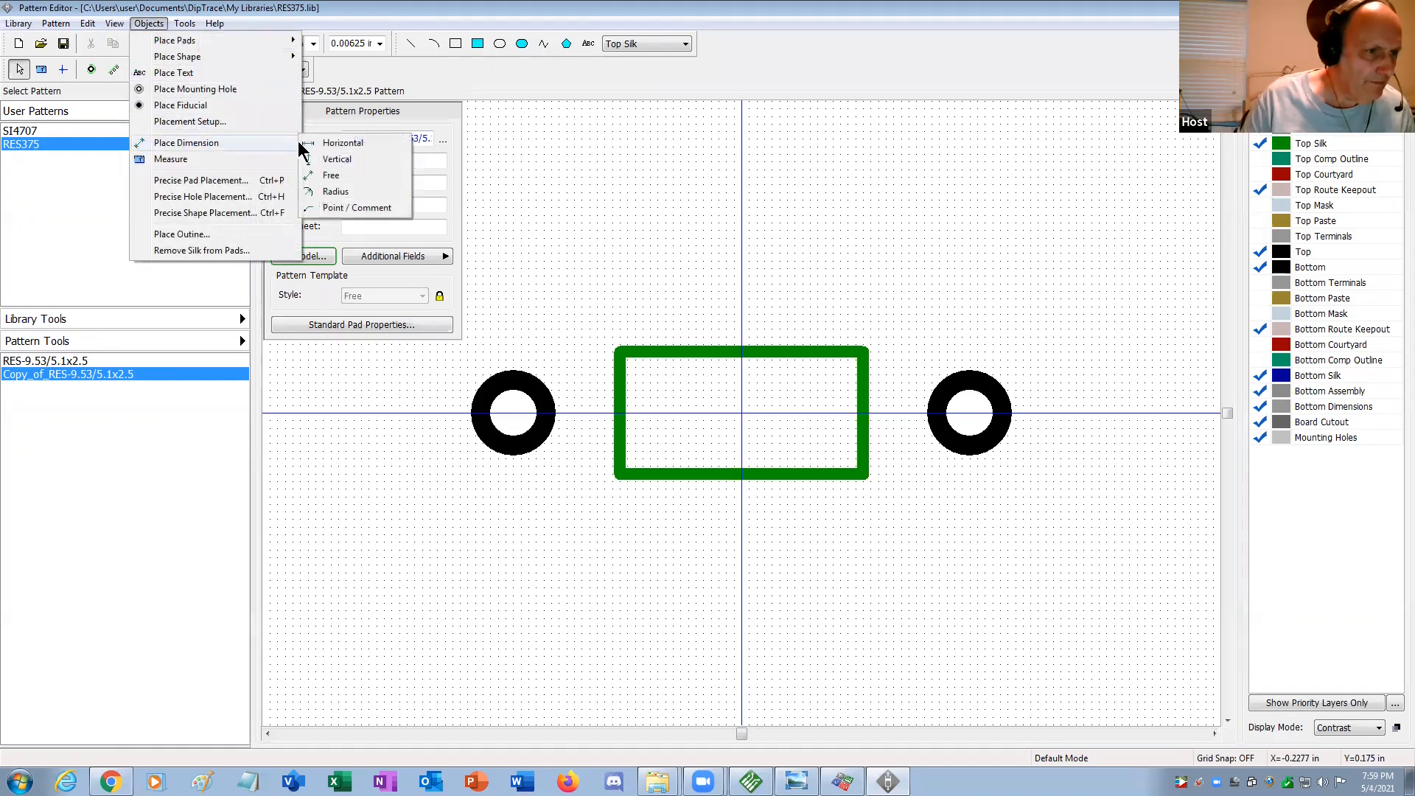
{"action": "left_click", "coordinate": [341, 144]}
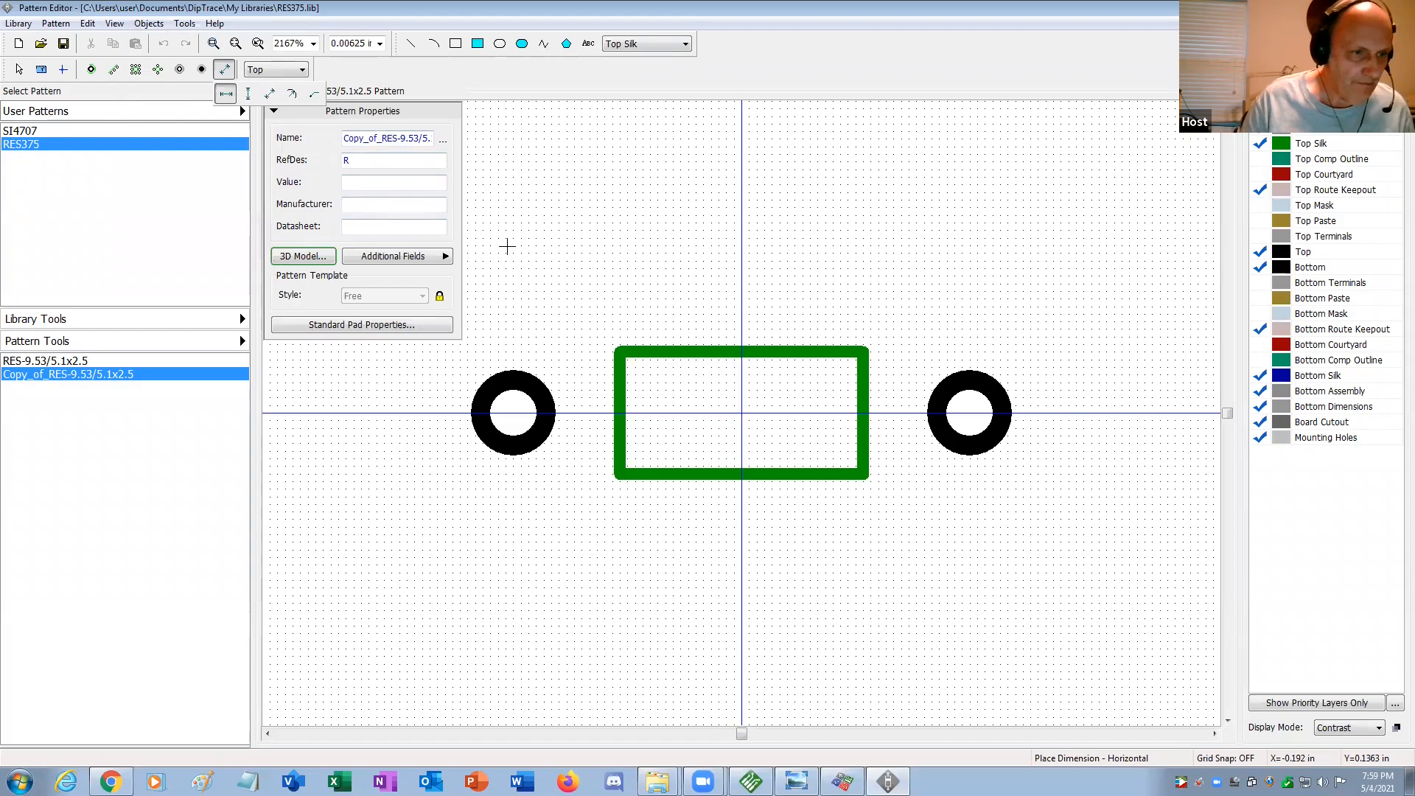
{"action": "left_click", "coordinate": [507, 248]}
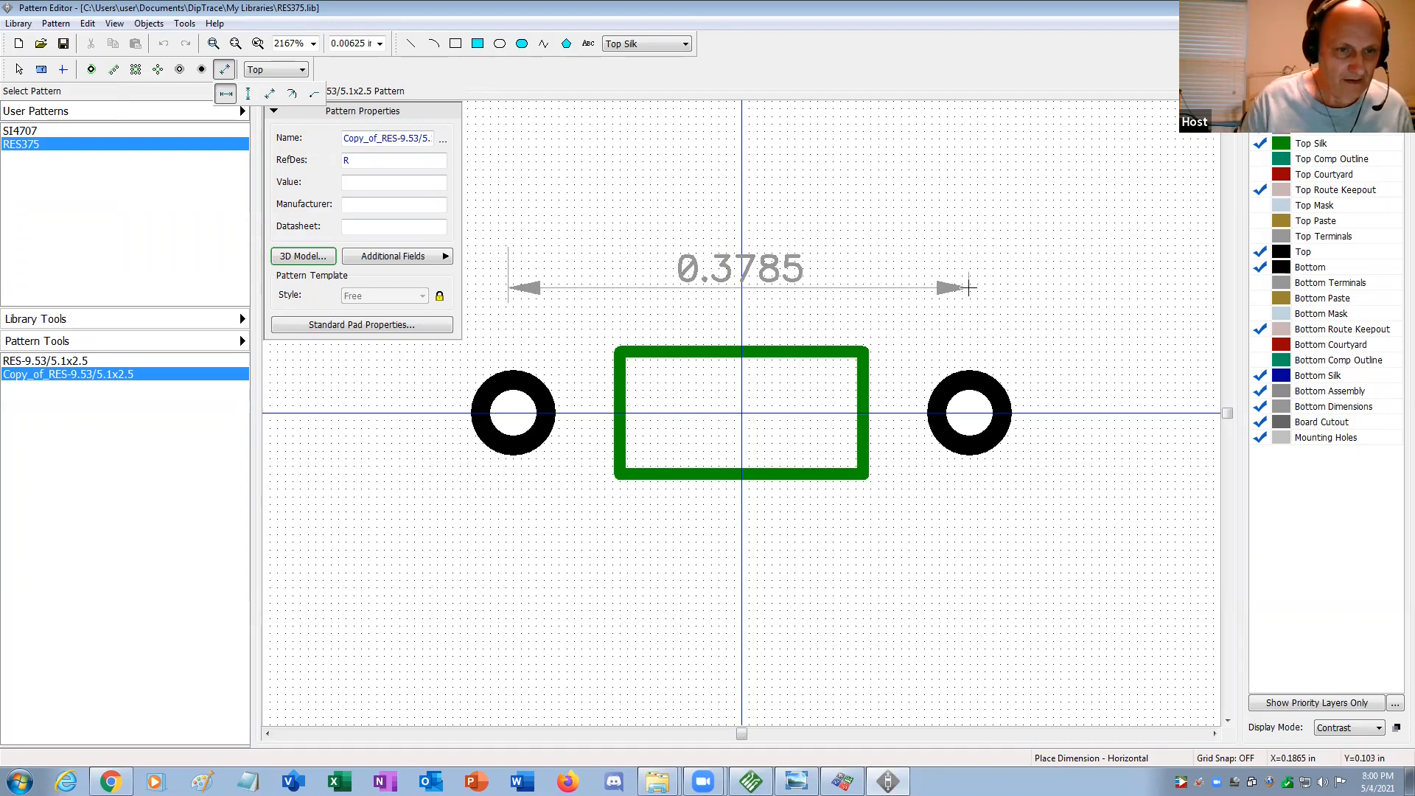
{"action": "left_click", "coordinate": [969, 288]}
{"action": "left_click", "coordinate": [1002, 282]}
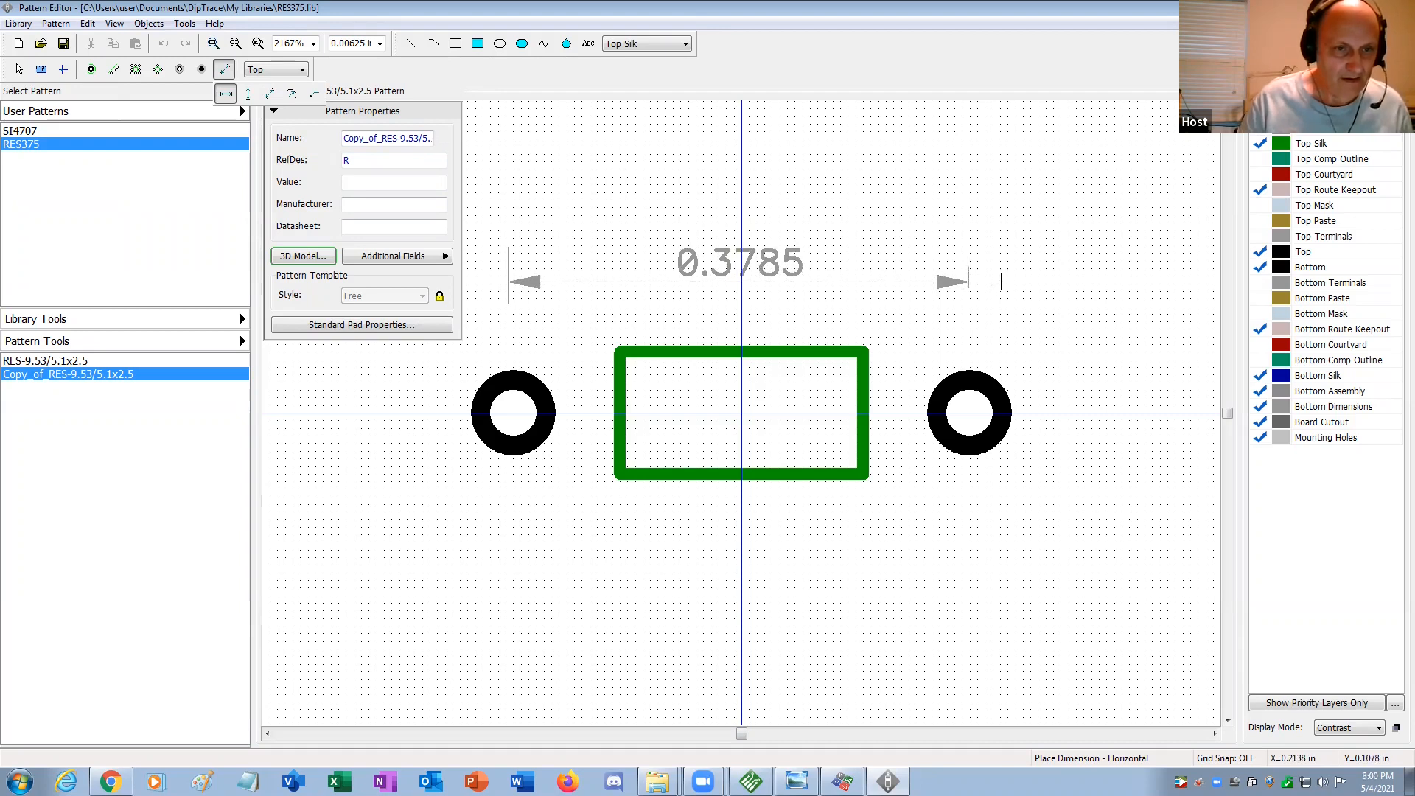
{"action": "right_click", "coordinate": [1020, 267]}
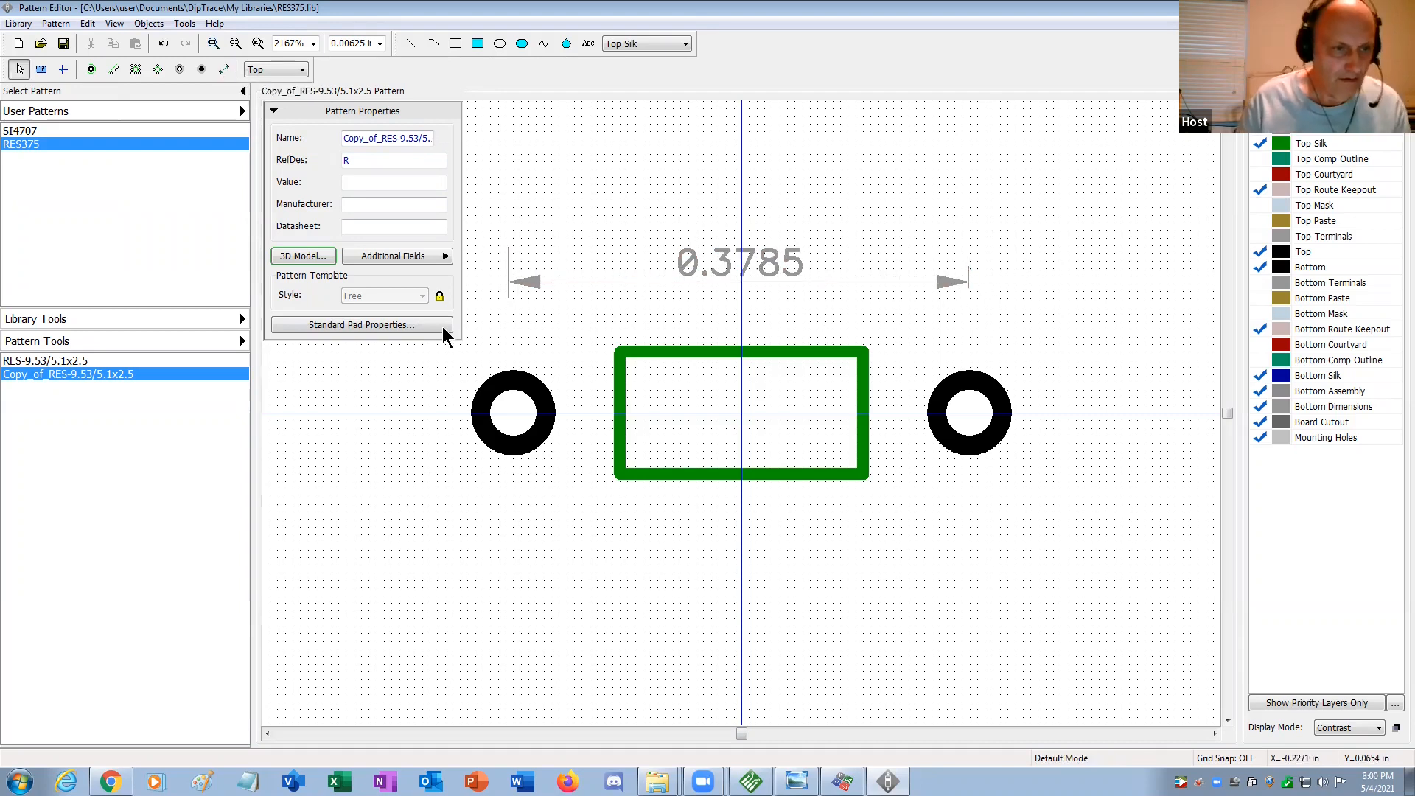
Shift both ends of the horizontal dimension inward near the pads so that it spans 0.35 in.
{"action": "left_click", "coordinate": [516, 282]}
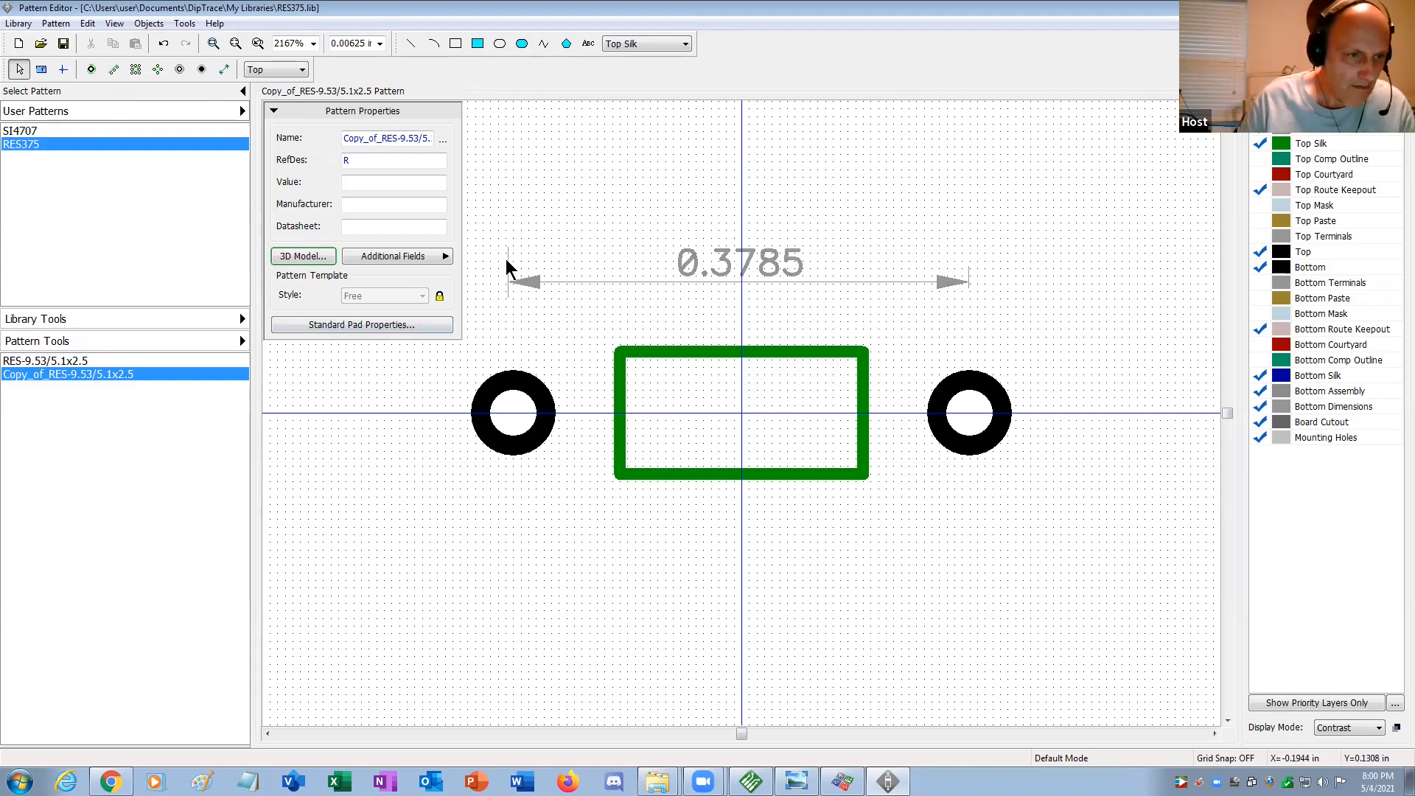
{"action": "left_click", "coordinate": [518, 284]}
{"action": "left_click_drag", "start_coordinate": [507, 247], "coordinate": [530, 356]}
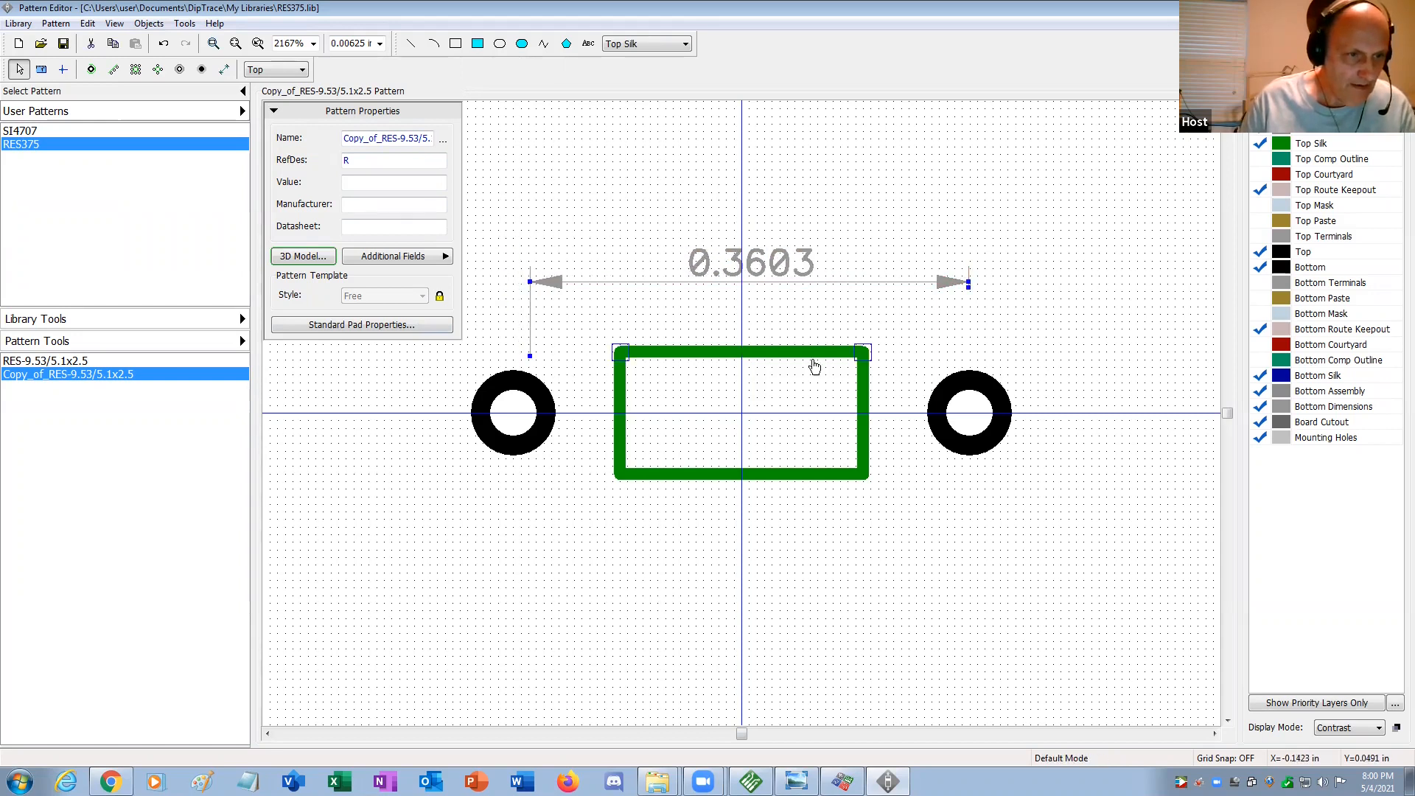
{"action": "left_click_drag", "start_coordinate": [969, 285], "coordinate": [956, 340]}
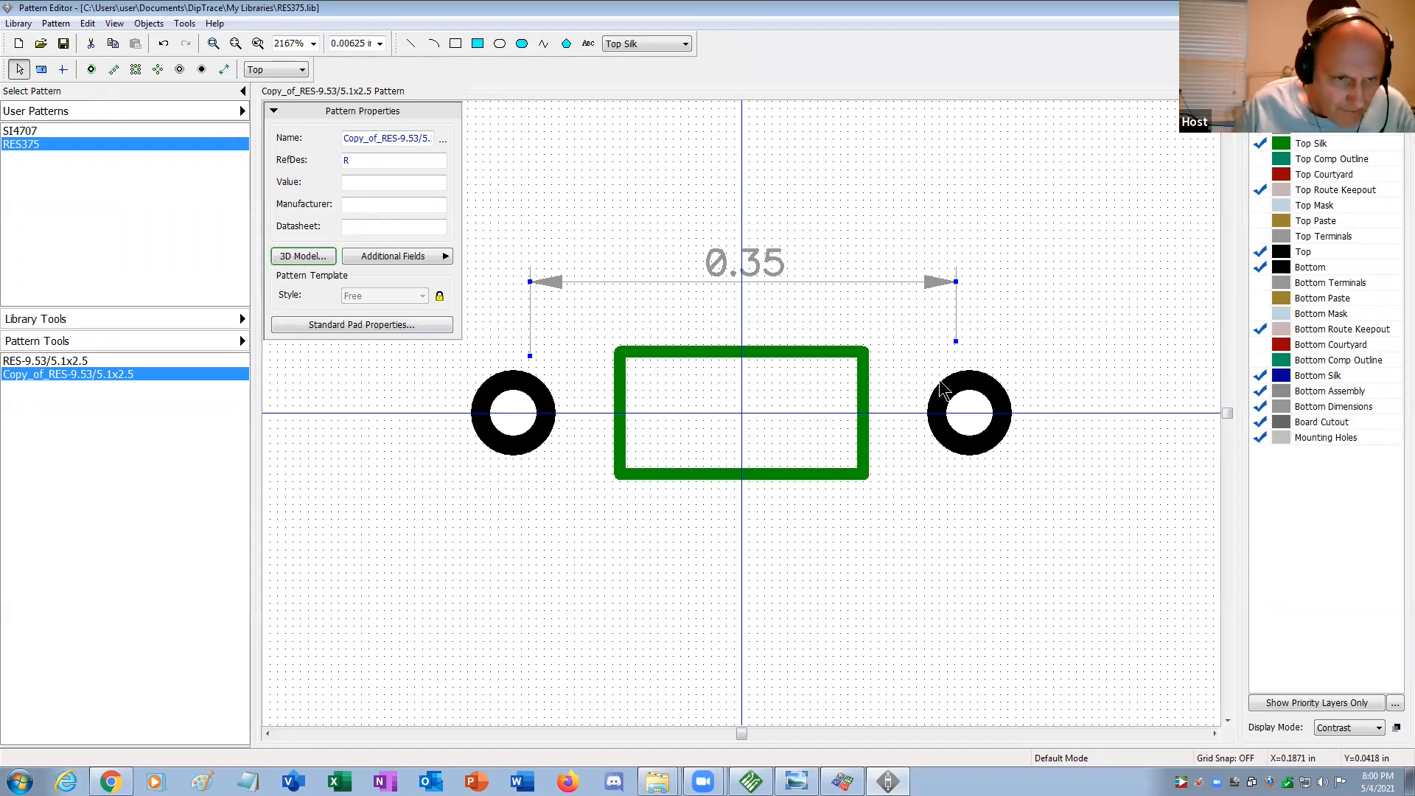
{"action": "scroll", "coordinate": [830, 412], "scroll_direction": "up", "scroll_amount": 1}
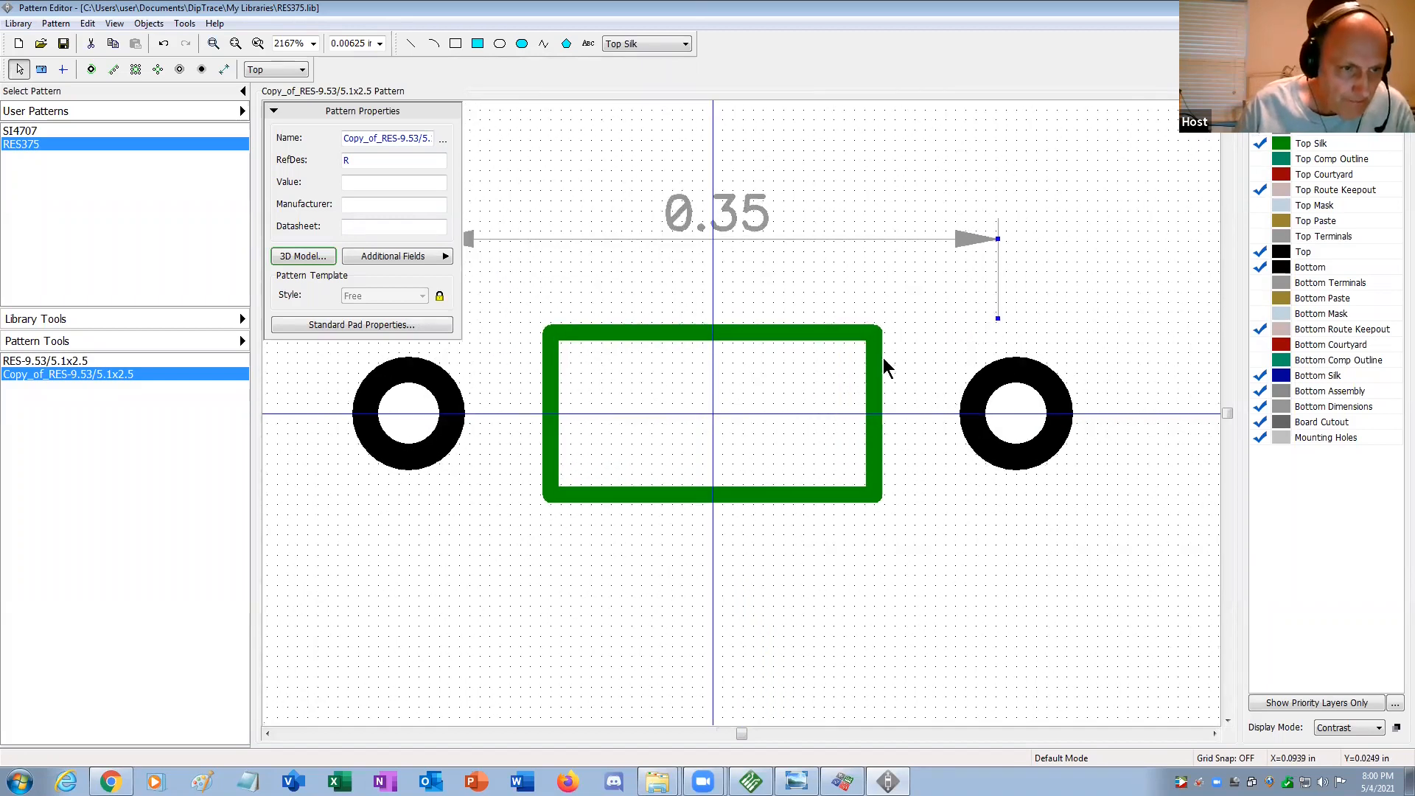
{"action": "left_click", "coordinate": [1227, 107]}
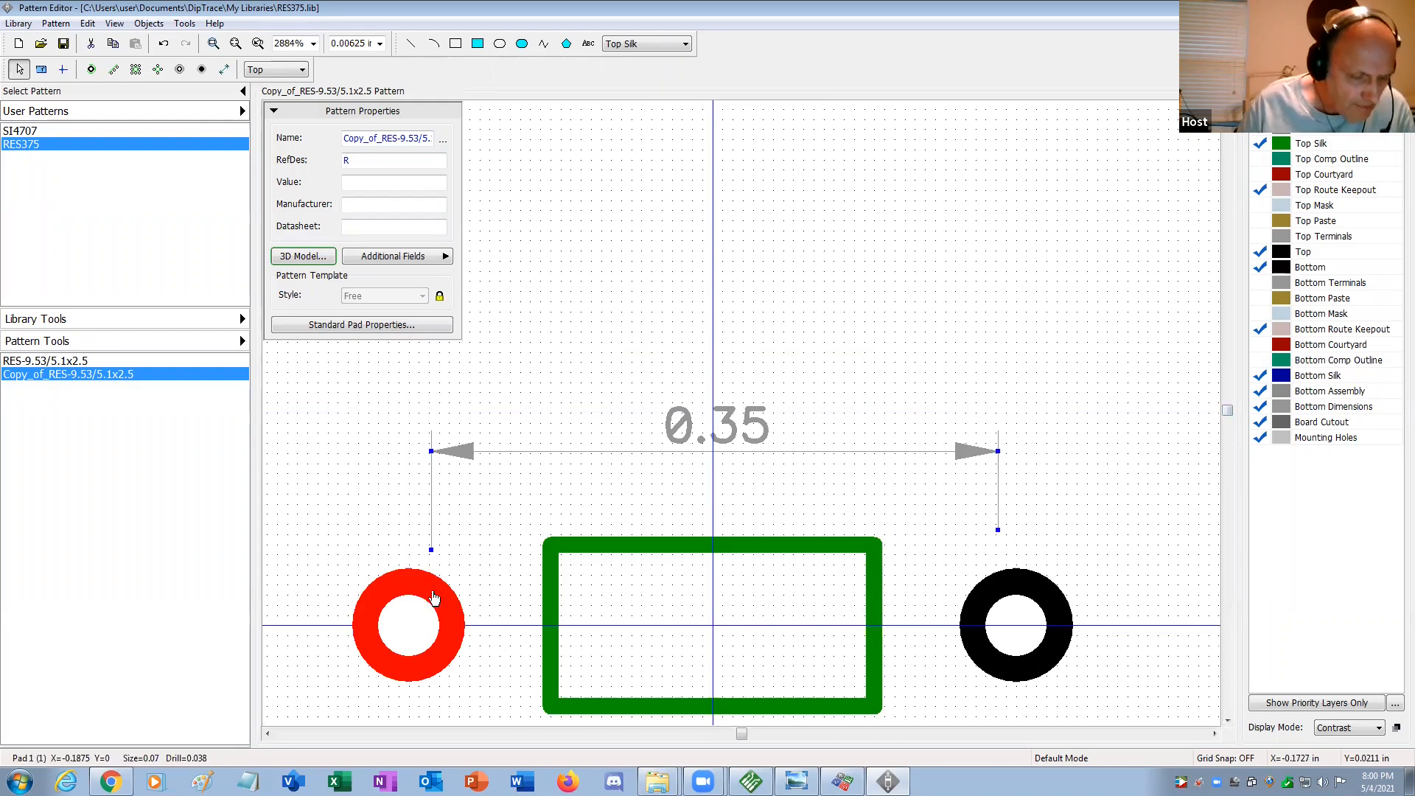
{"action": "left_click_drag", "start_coordinate": [434, 597], "coordinate": [446, 595]}
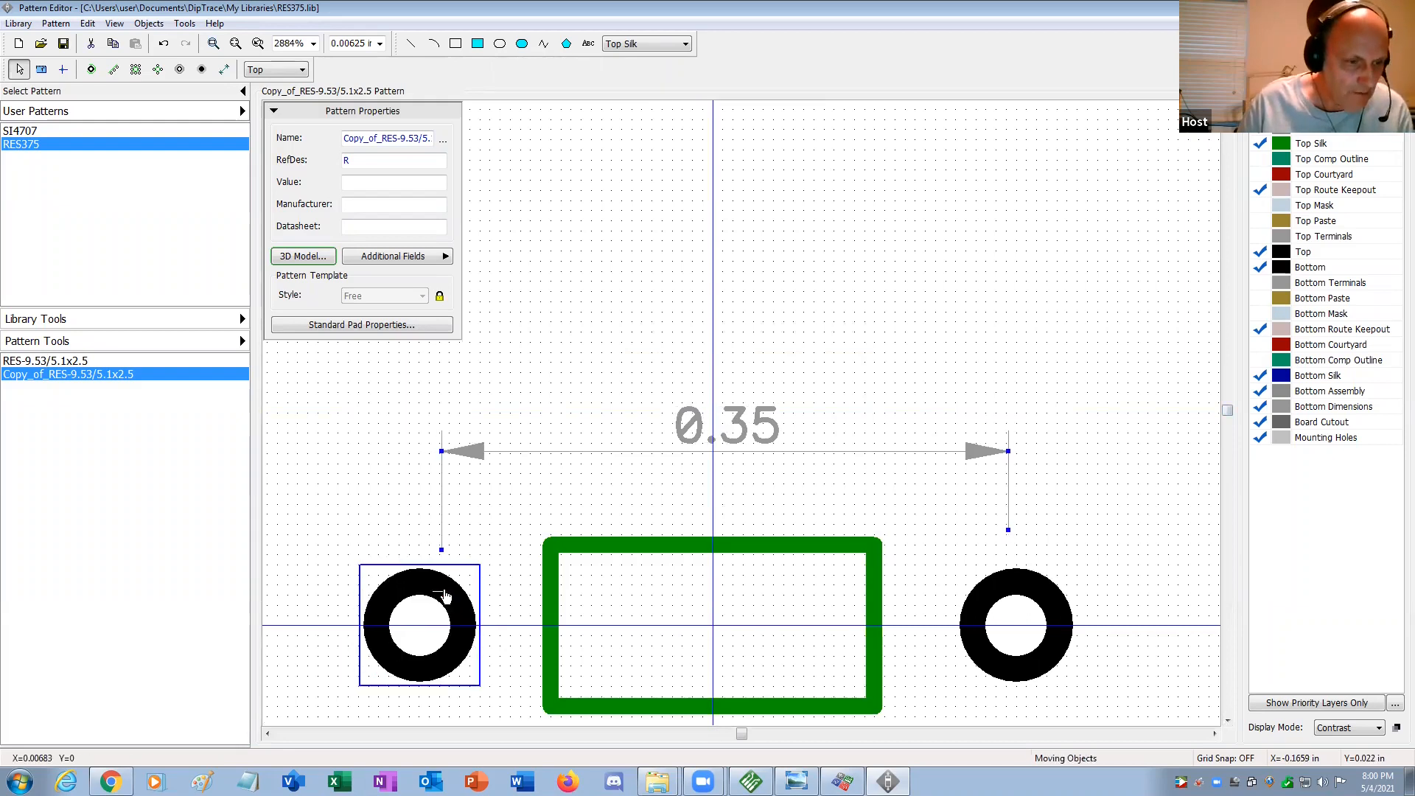
{"action": "key", "text": "ctrl+z"}
{"action": "left_click", "coordinate": [374, 527]}
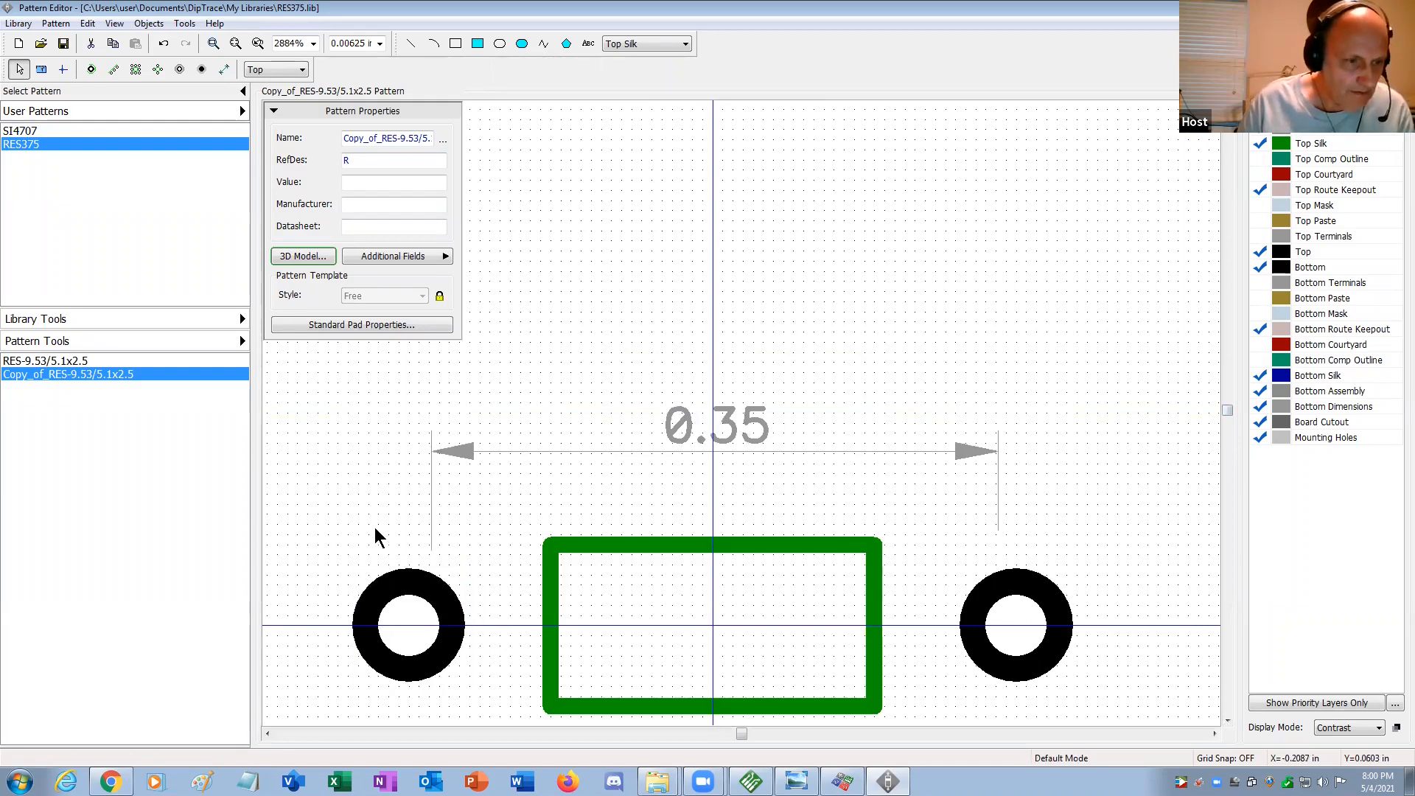
Move the left and right pads inward along the horizontal axis so their centres line up with the 0.35 in dimension's ends.
{"action": "left_click", "coordinate": [412, 588]}
{"action": "left_click_drag", "start_coordinate": [411, 588], "coordinate": [433, 586]}
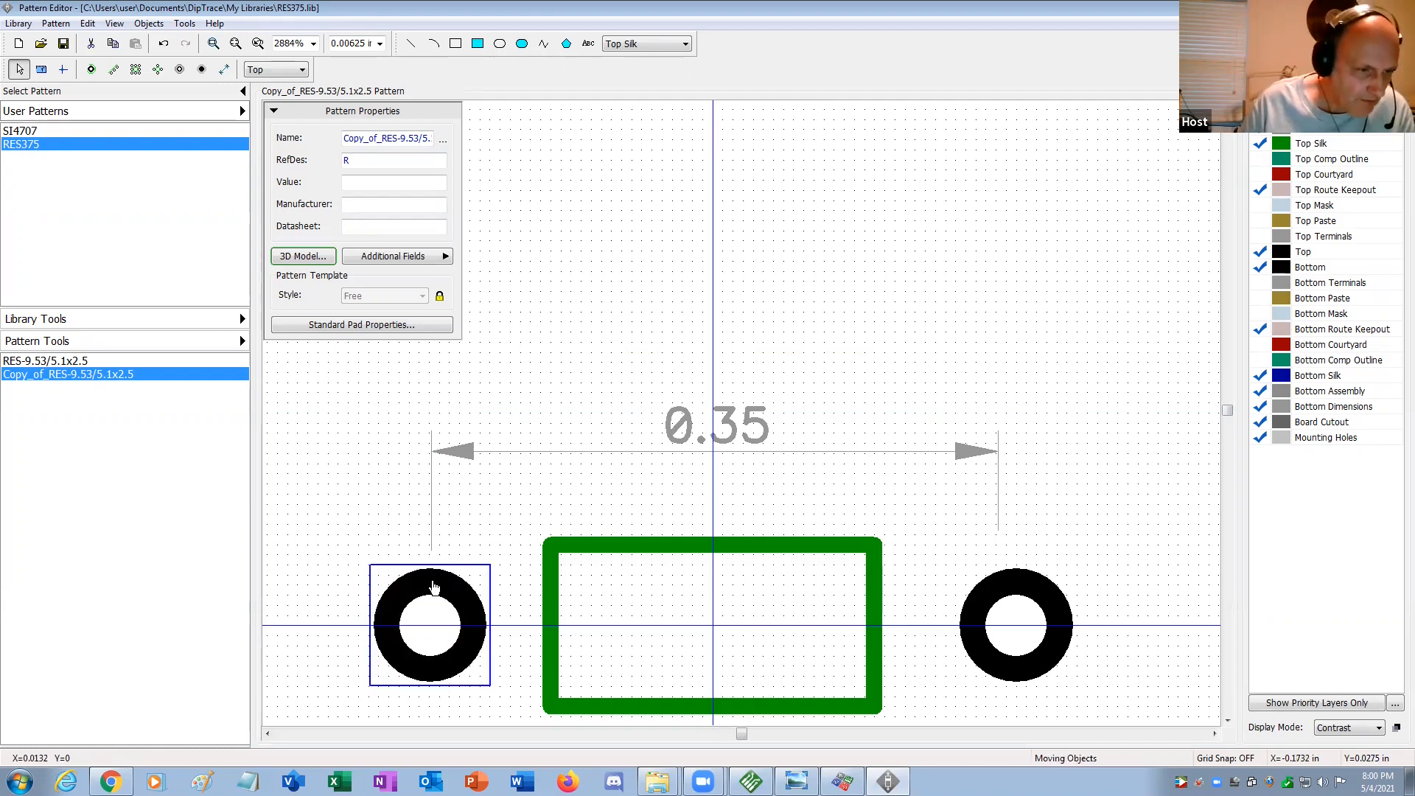
{"action": "left_click", "coordinate": [1015, 584]}
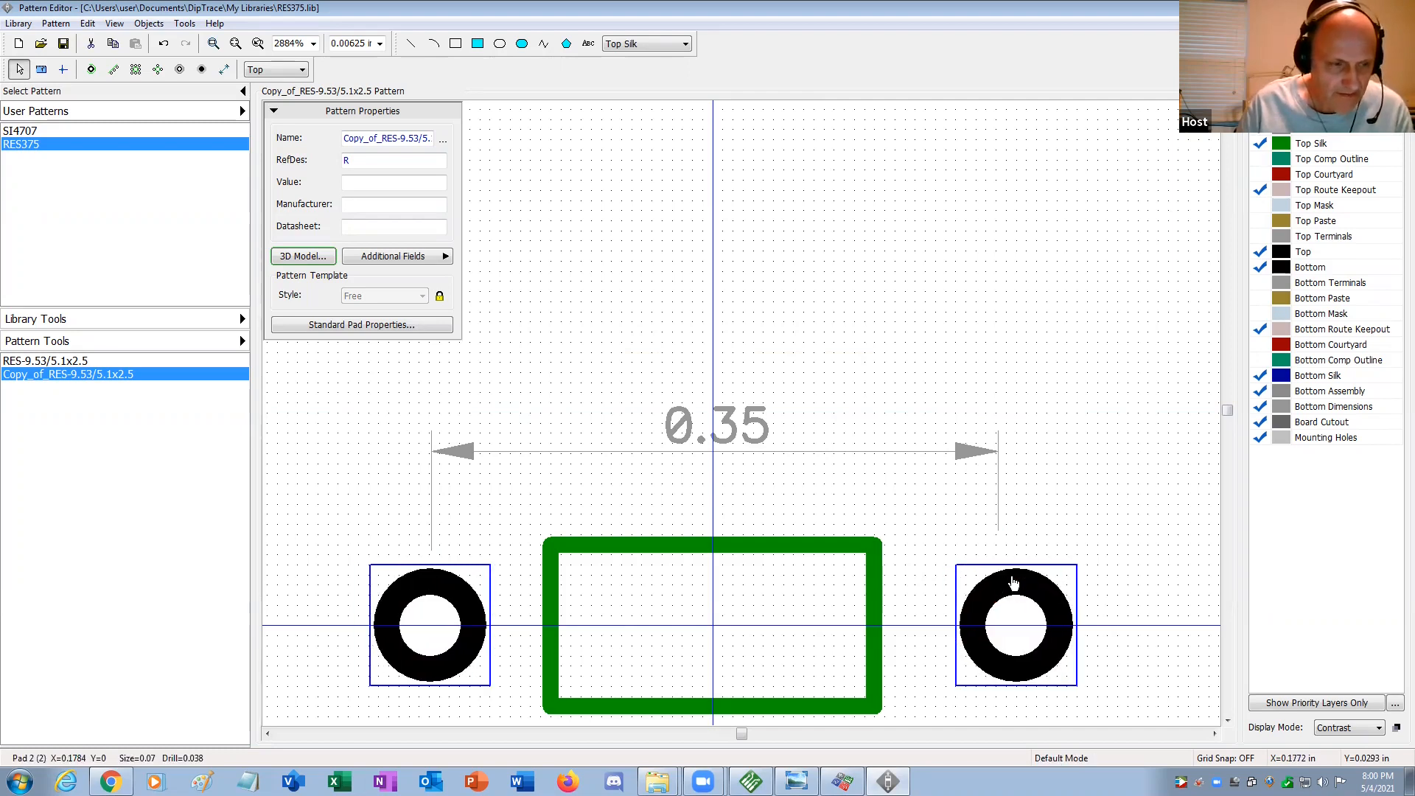
{"action": "left_click", "coordinate": [1100, 534]}
{"action": "left_click", "coordinate": [1023, 575]}
{"action": "left_click_drag", "start_coordinate": [1021, 582], "coordinate": [1004, 582]}
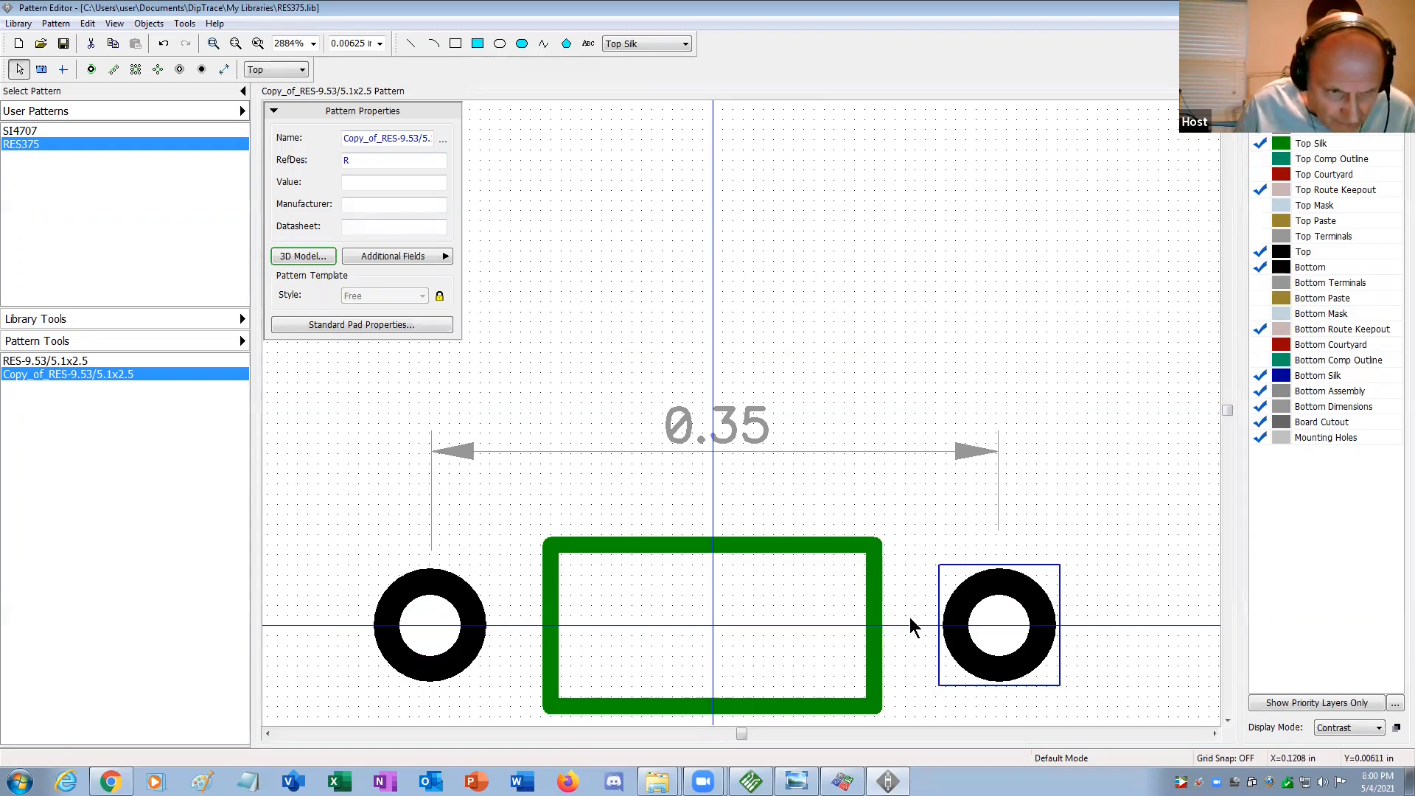
{"action": "left_click", "coordinate": [1126, 595]}
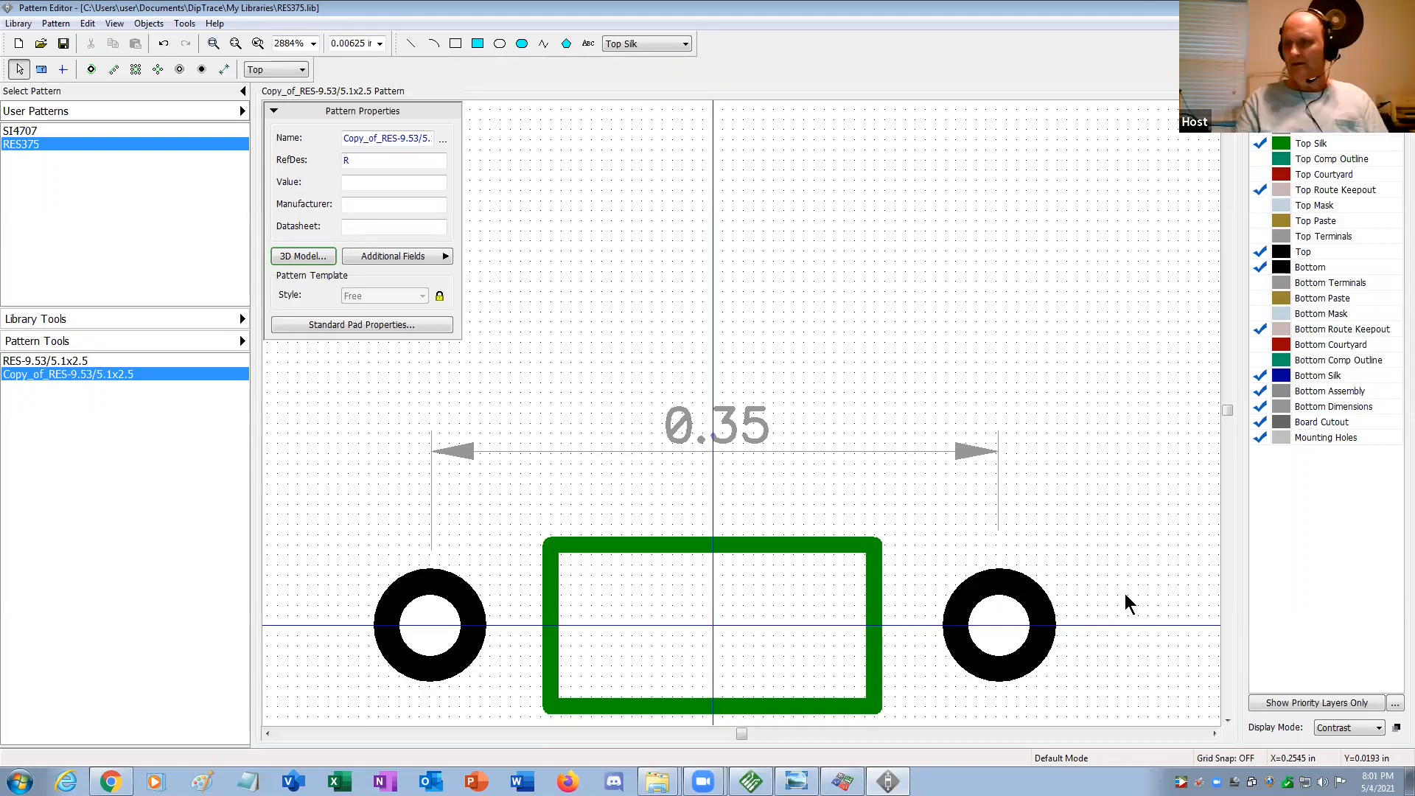
Delete the 0.35 in horizontal dimension above the pattern.
{"action": "left_click", "coordinate": [976, 455]}
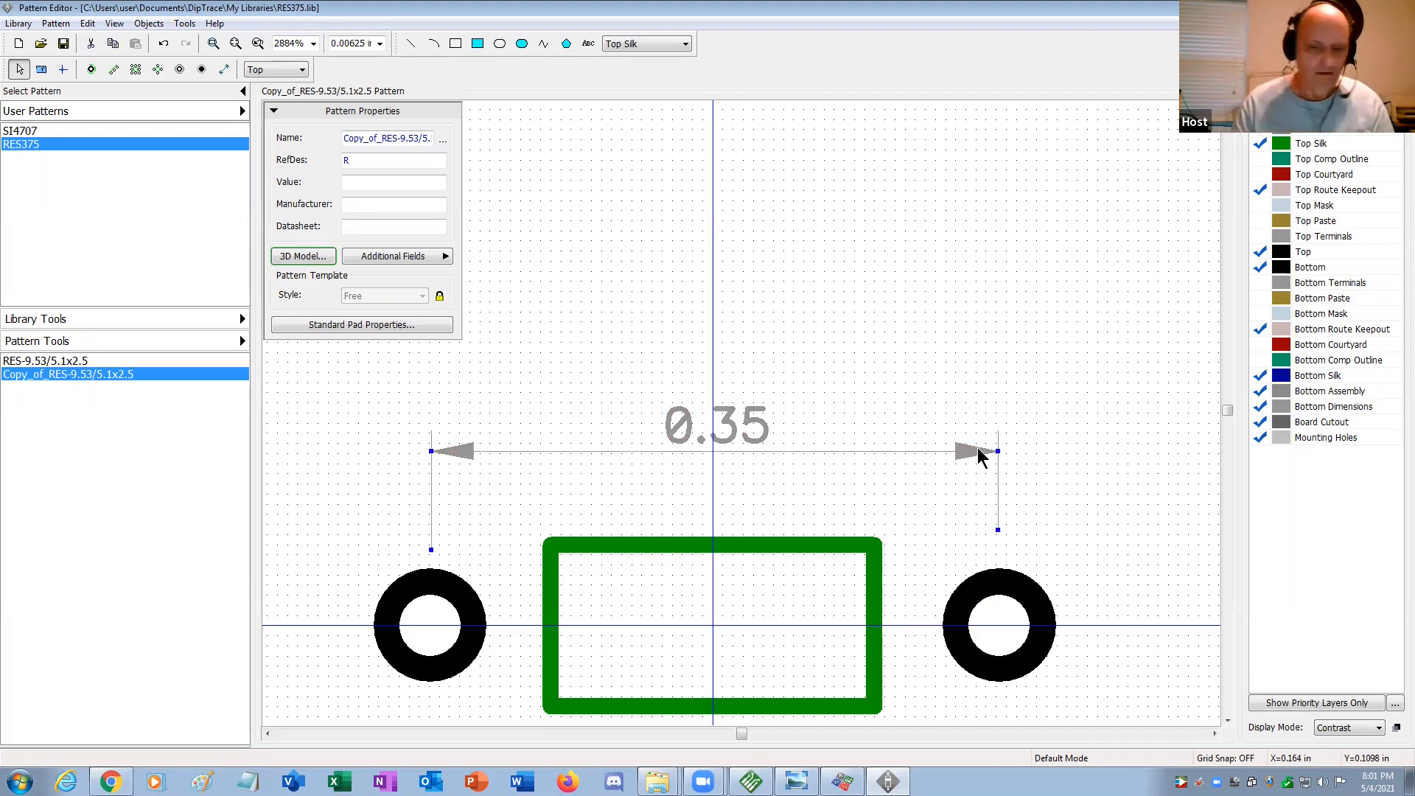
{"action": "key", "text": "Delete"}
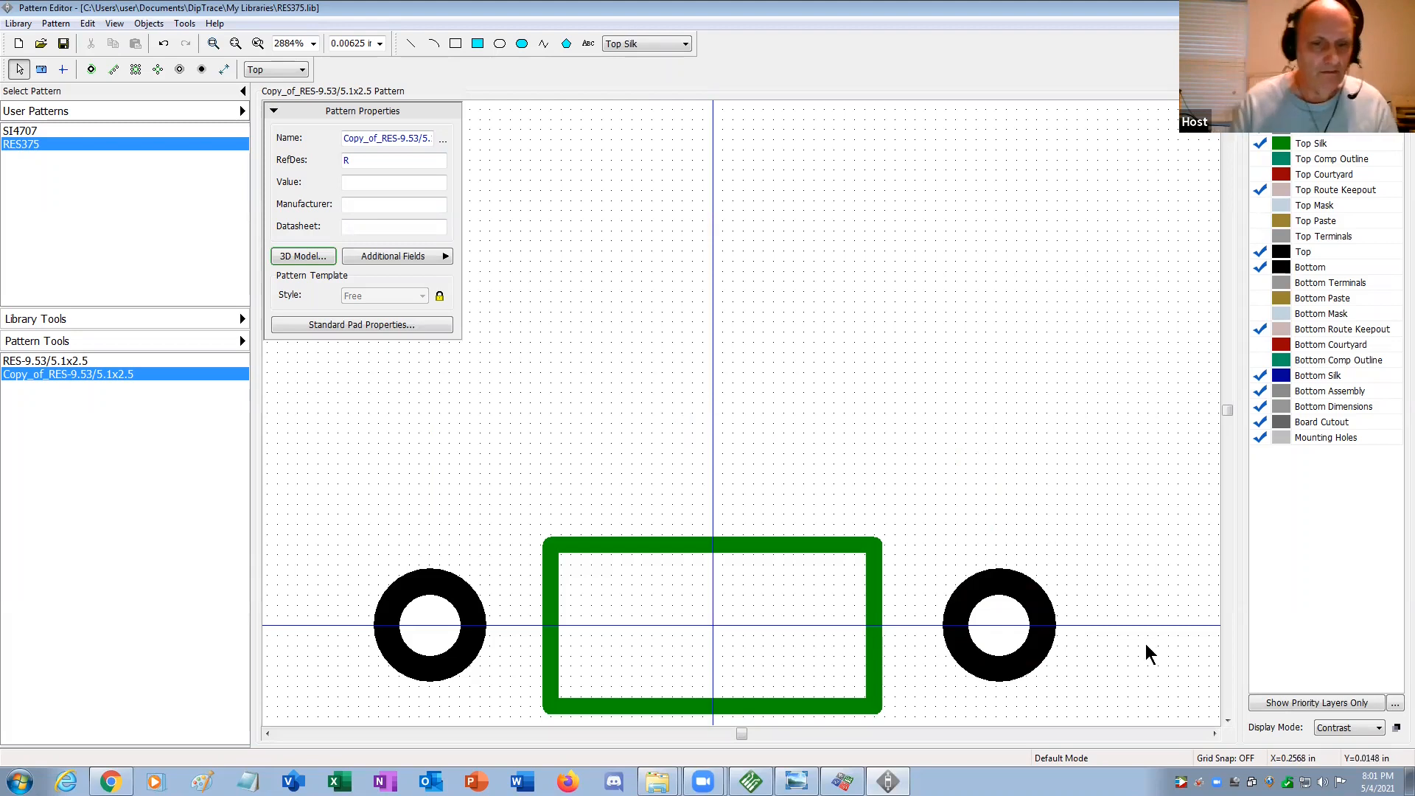
{"action": "left_click", "coordinate": [1228, 720]}
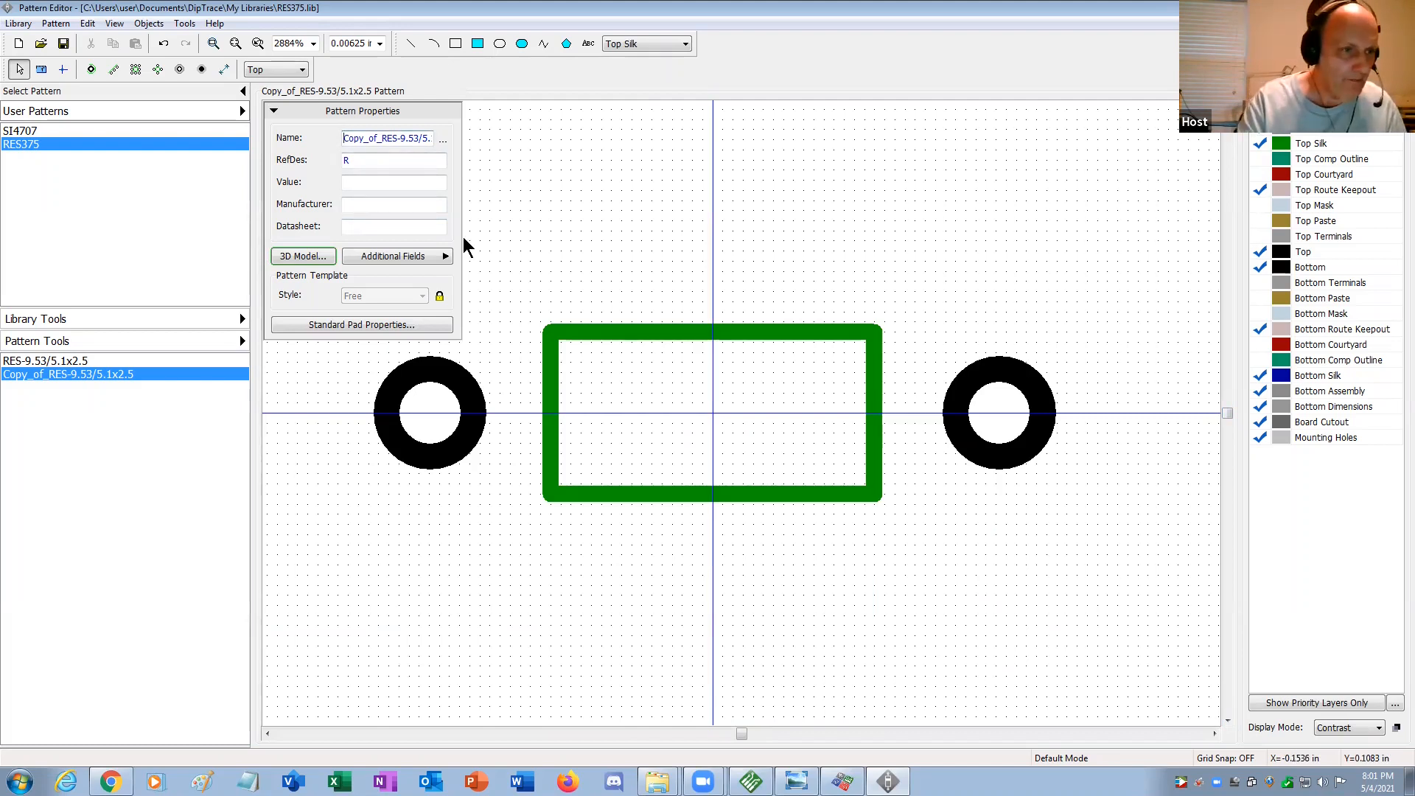
Rename the copied pattern as RES-8.89/5.1x2.5.
{"action": "key", "text": "Delete"}
{"action": "key", "text": "Delete"}
{"action": "key", "text": "Delete"}
{"action": "key", "text": "Delete"}
{"action": "key", "text": "Delete"}
{"action": "key", "text": "Delete"}
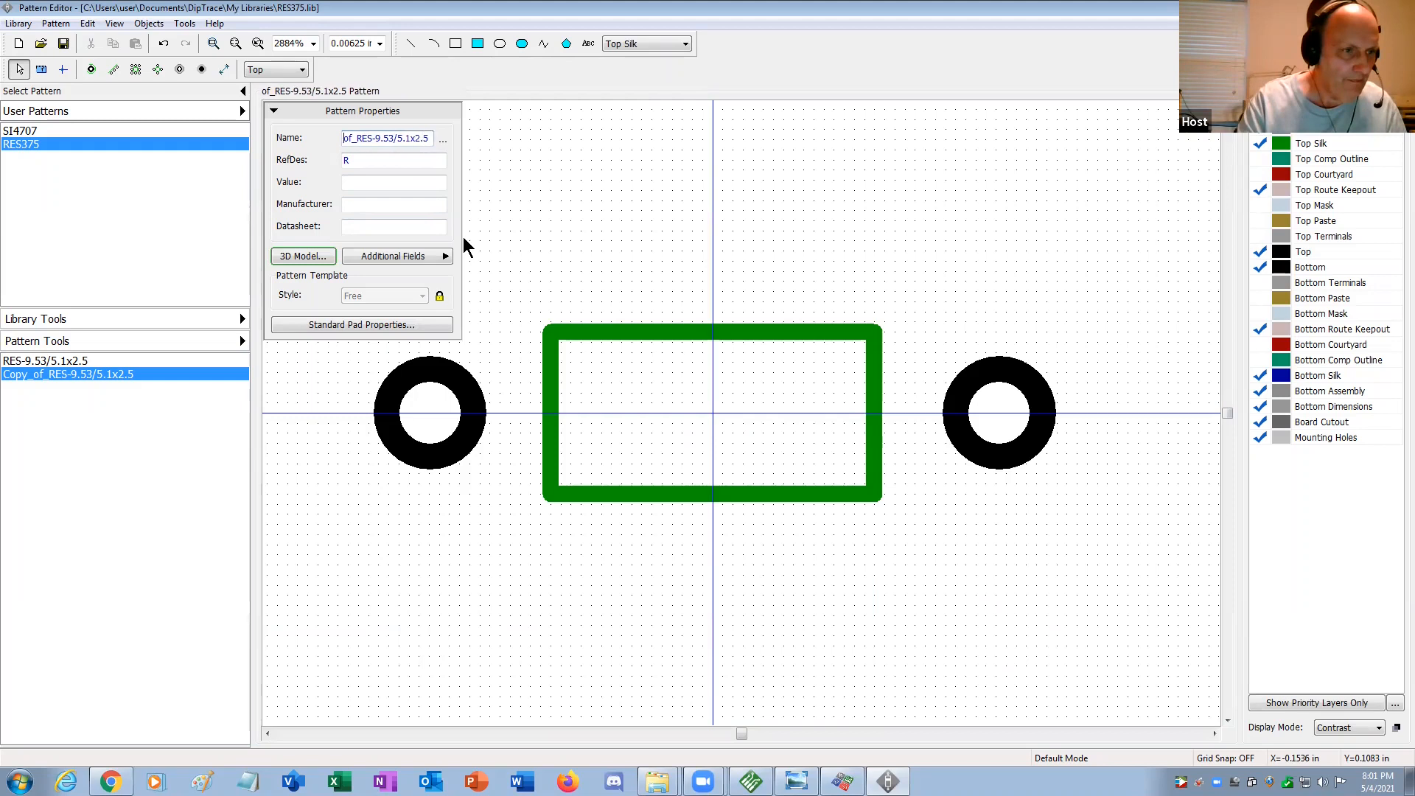
{"action": "key", "text": "Delete"}
{"action": "key", "text": "Delete"}
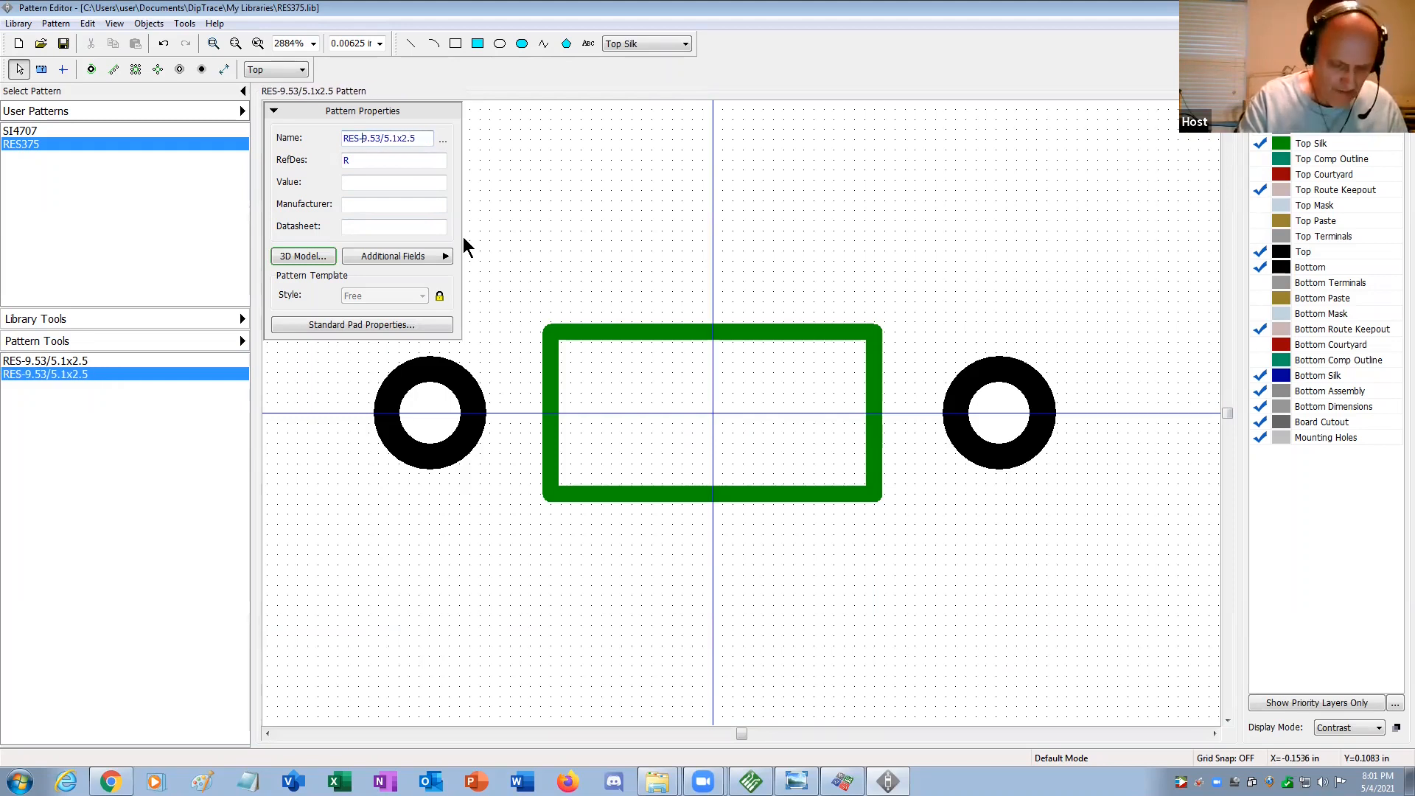
{"action": "type", "text": "8"}
{"action": "type", "text": ".89"}
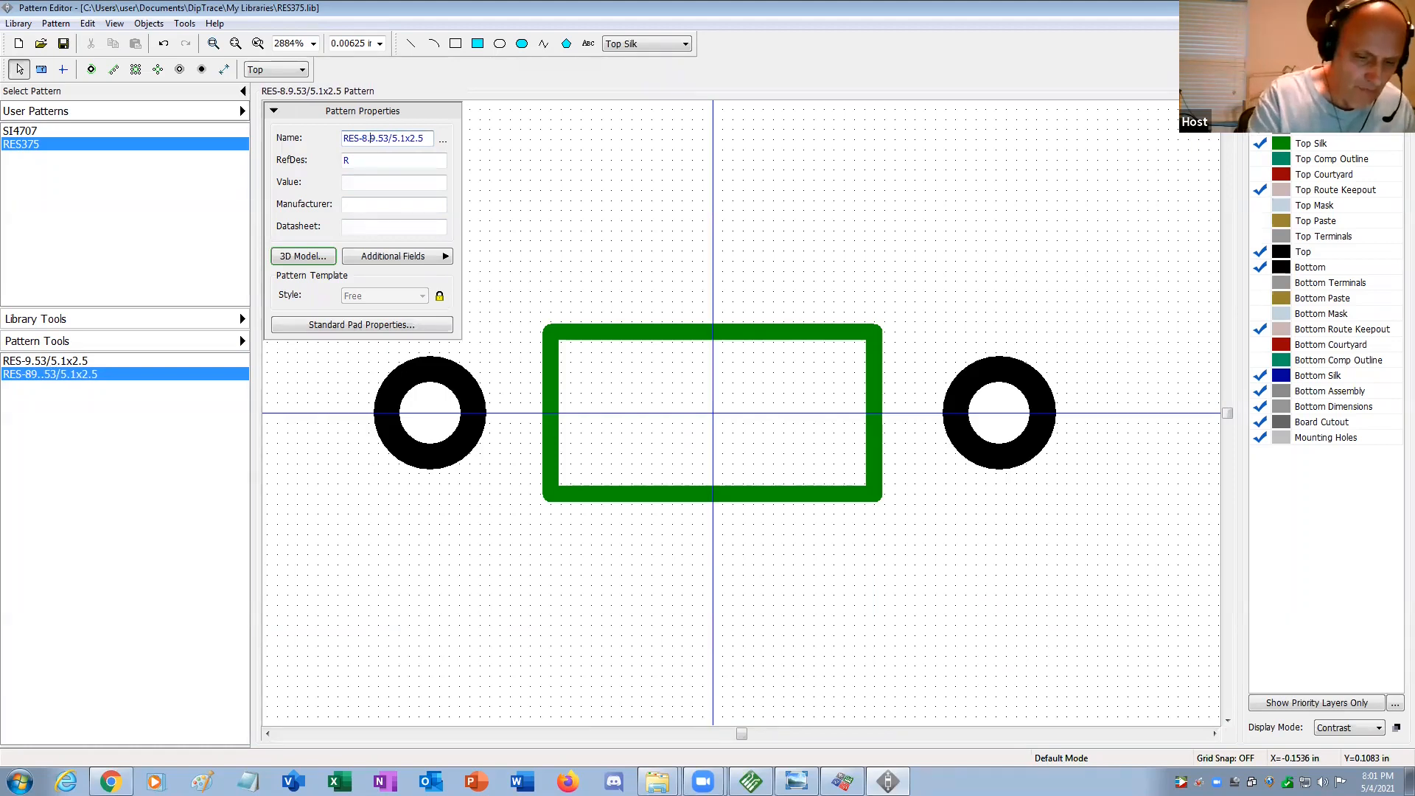
{"action": "key", "text": "Delete"}
{"action": "key", "text": "Delete"}
{"action": "key", "text": "Delete"}
{"action": "key", "text": "Delete"}
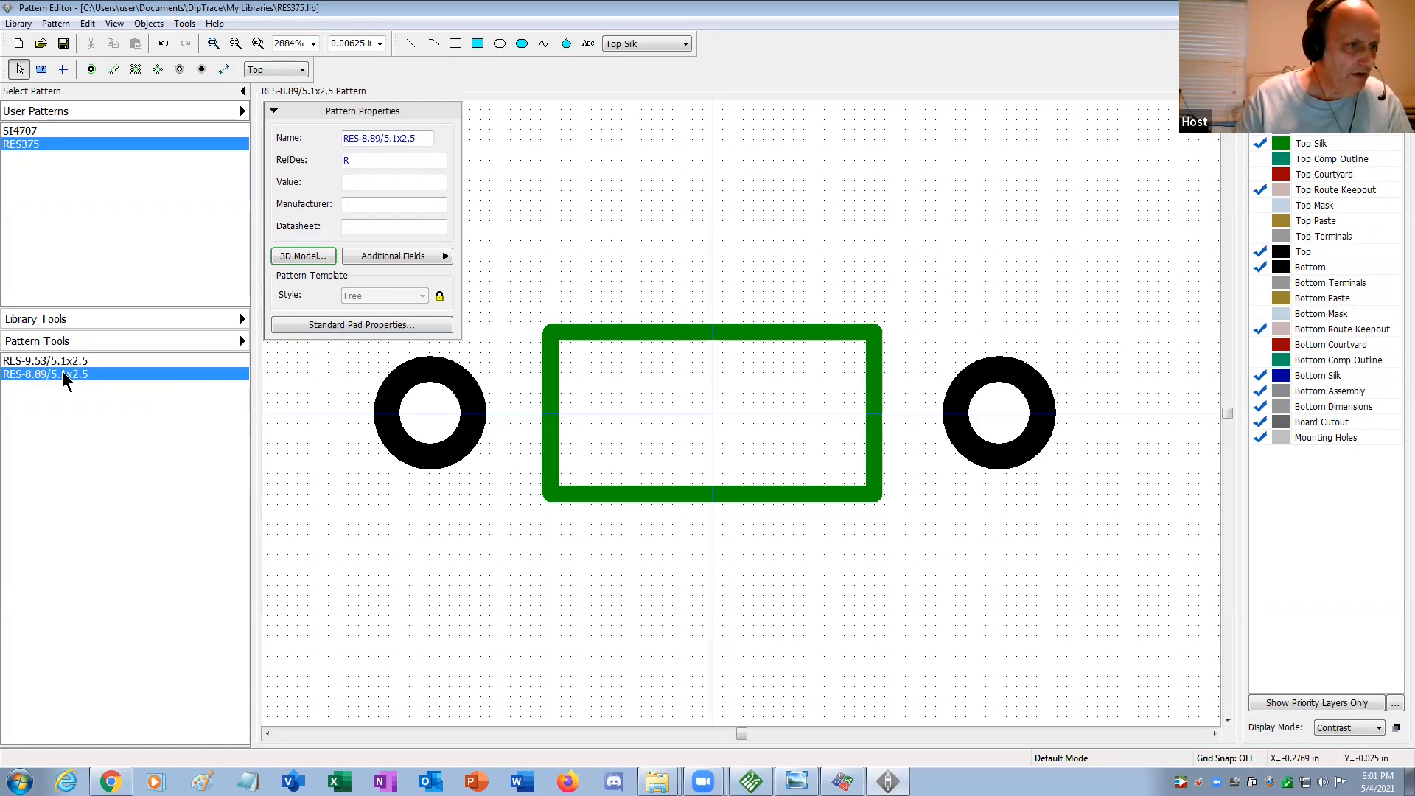
Save the RES375 pattern library with the renamed RES-8.89/5.1x2.5 pattern.
{"action": "left_click", "coordinate": [64, 45]}
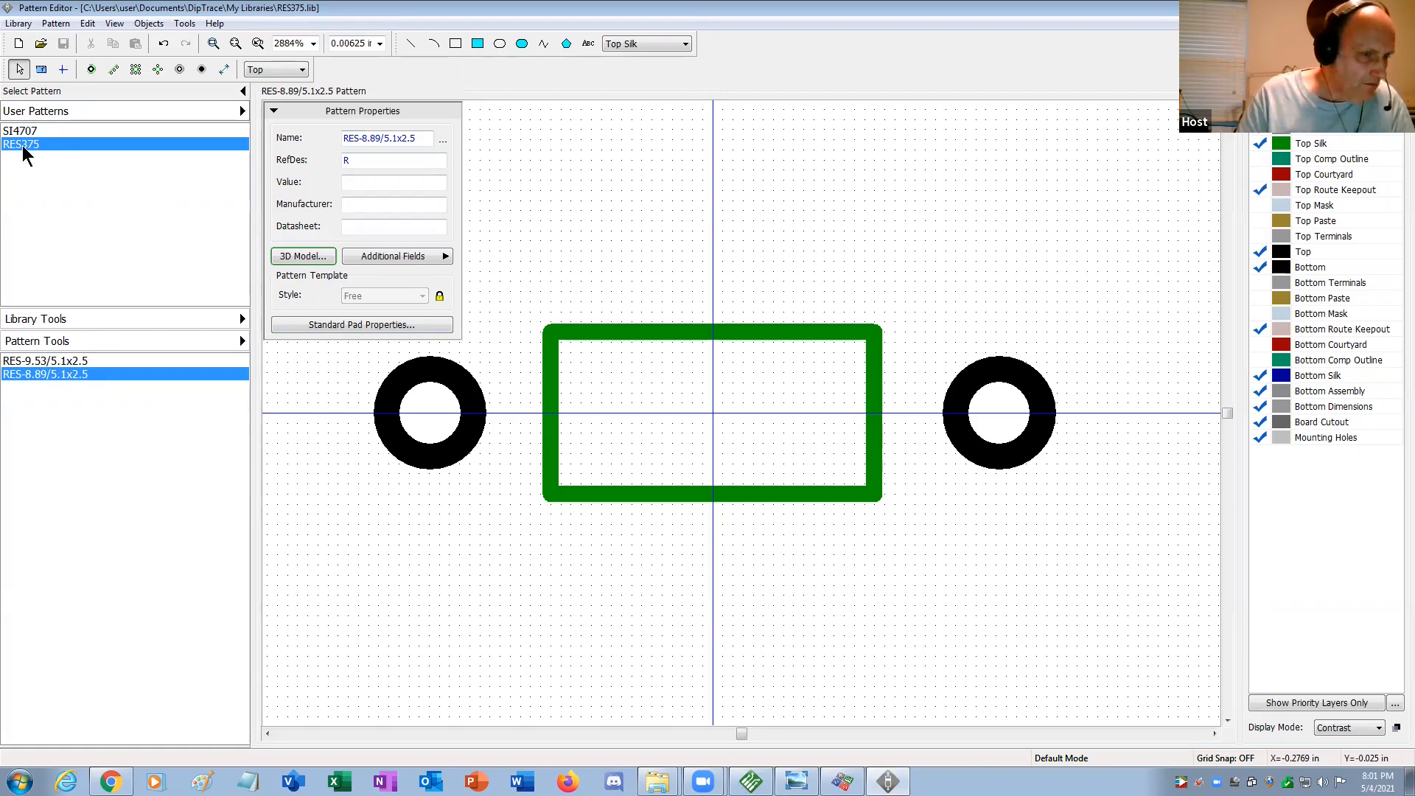
{"action": "right_click", "coordinate": [72, 375]}
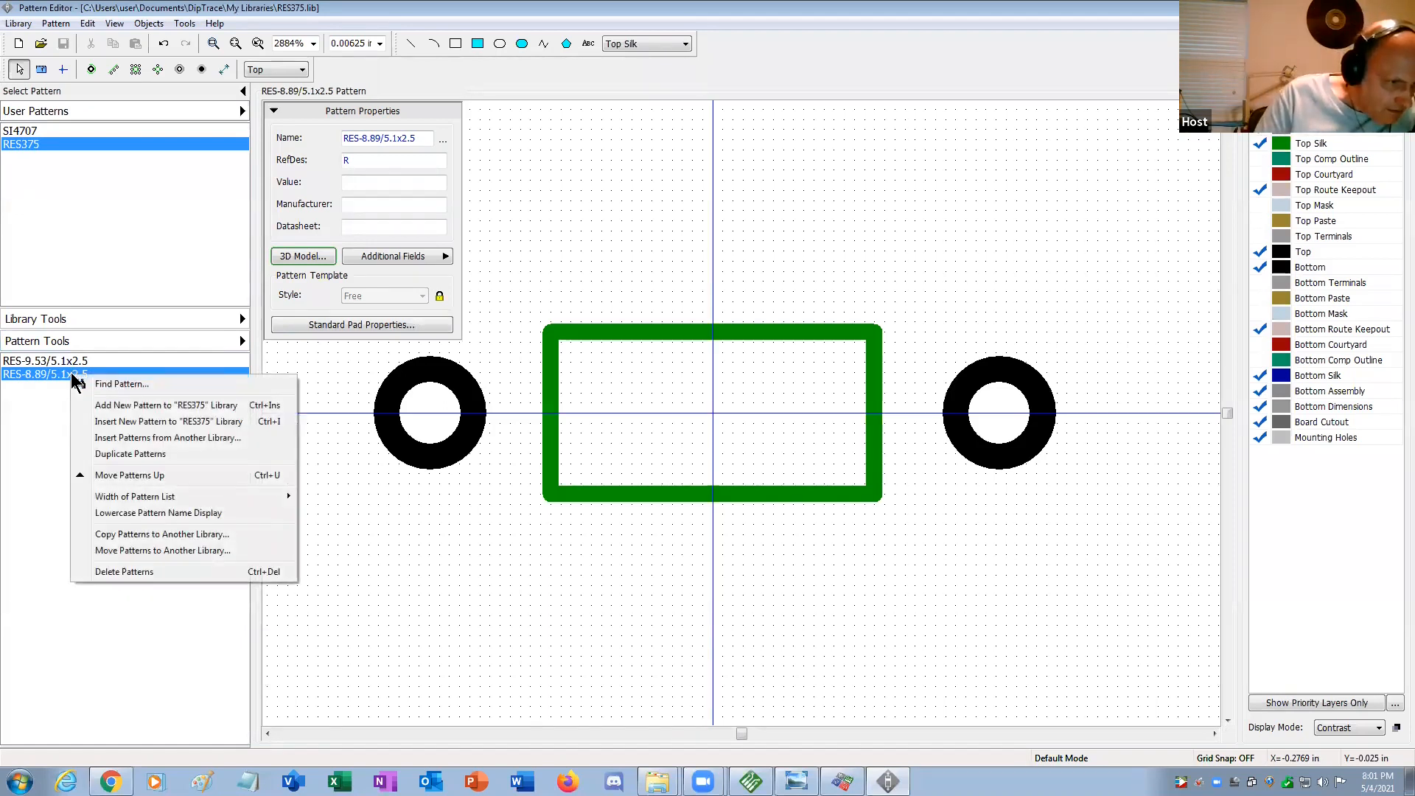
{"action": "left_click", "coordinate": [144, 538]}
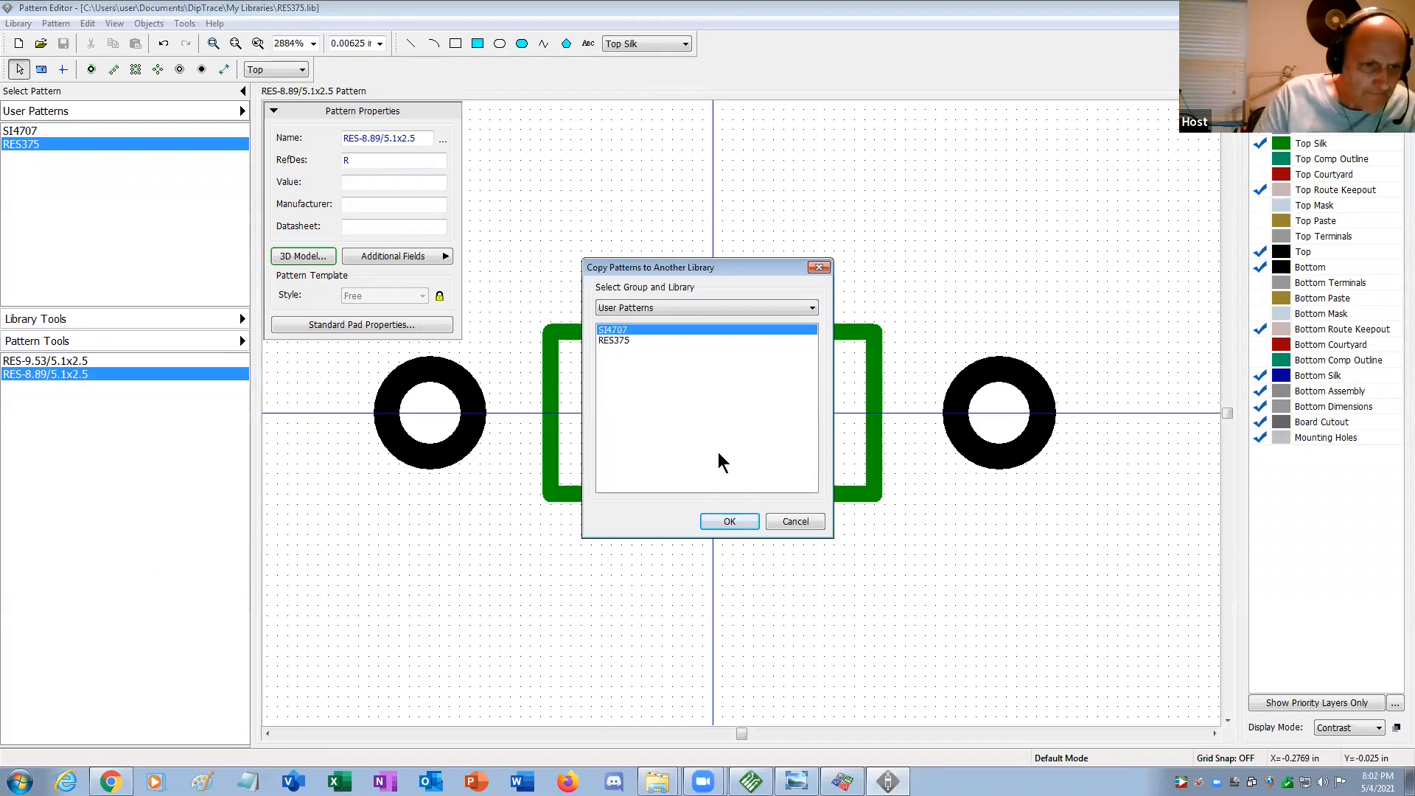
{"action": "left_click", "coordinate": [802, 525]}
Create a new pattern library named RES350 in the User Patterns group.
{"action": "right_click", "coordinate": [108, 247]}
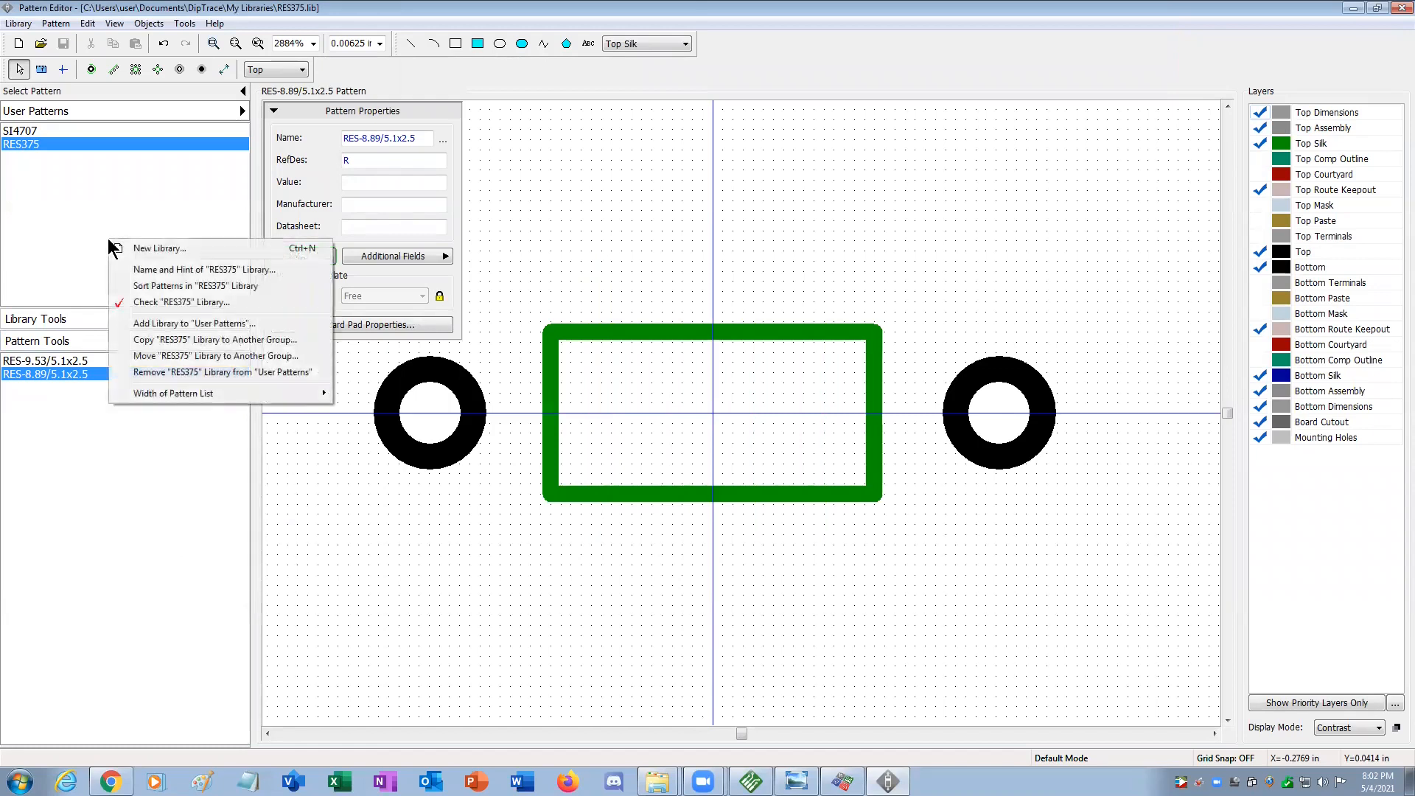
{"action": "left_click", "coordinate": [148, 246]}
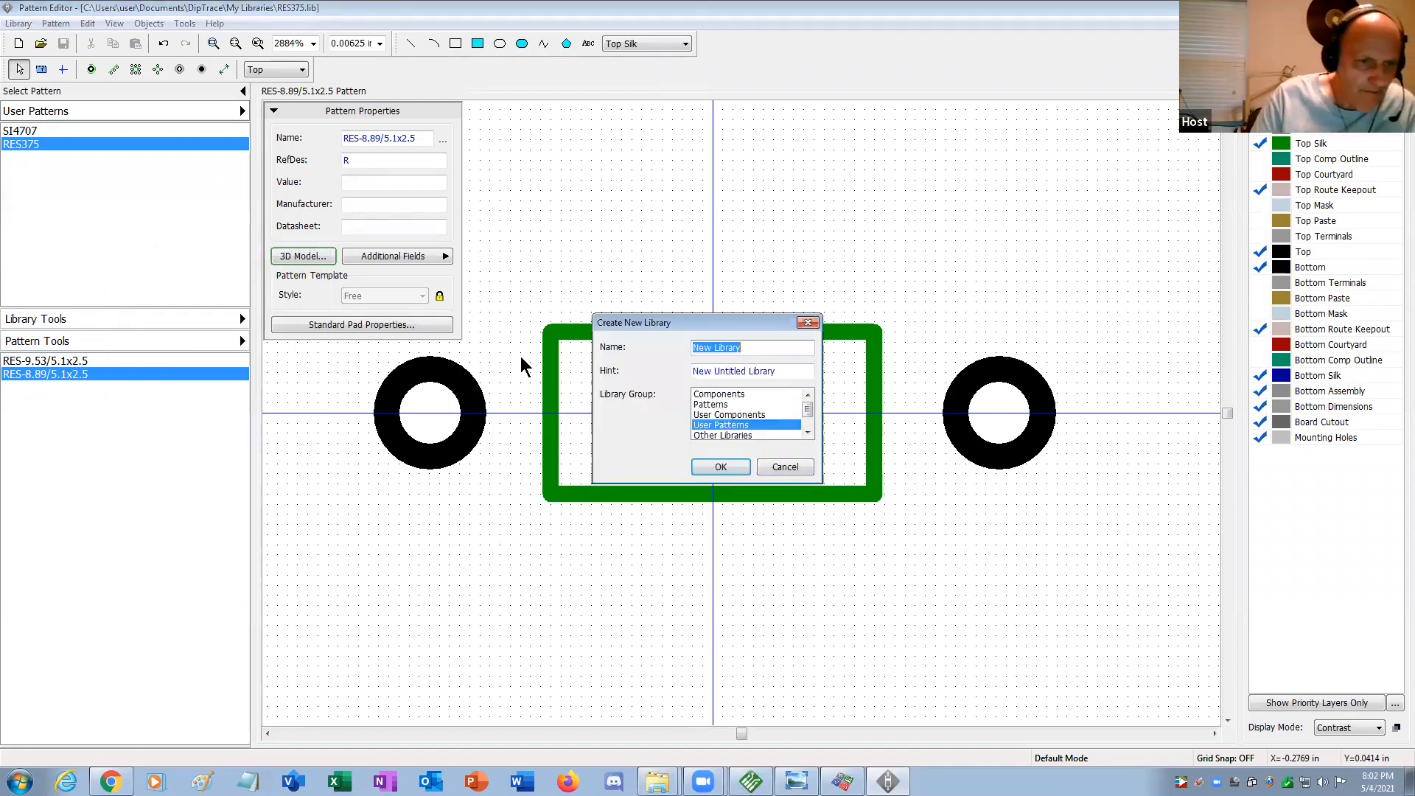
{"action": "type", "text": "RE"}
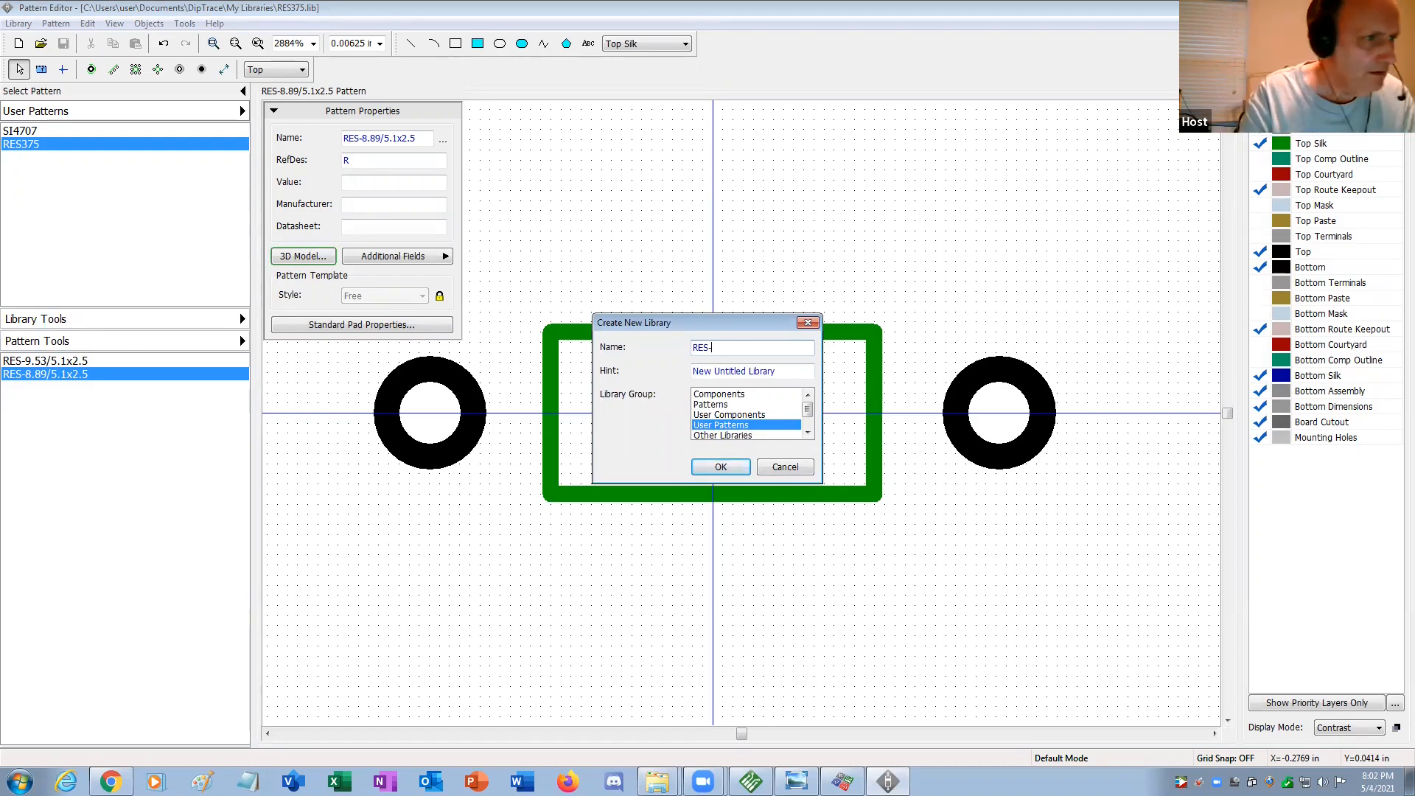
{"action": "type", "text": "S350"}
{"action": "key", "text": "Return"}
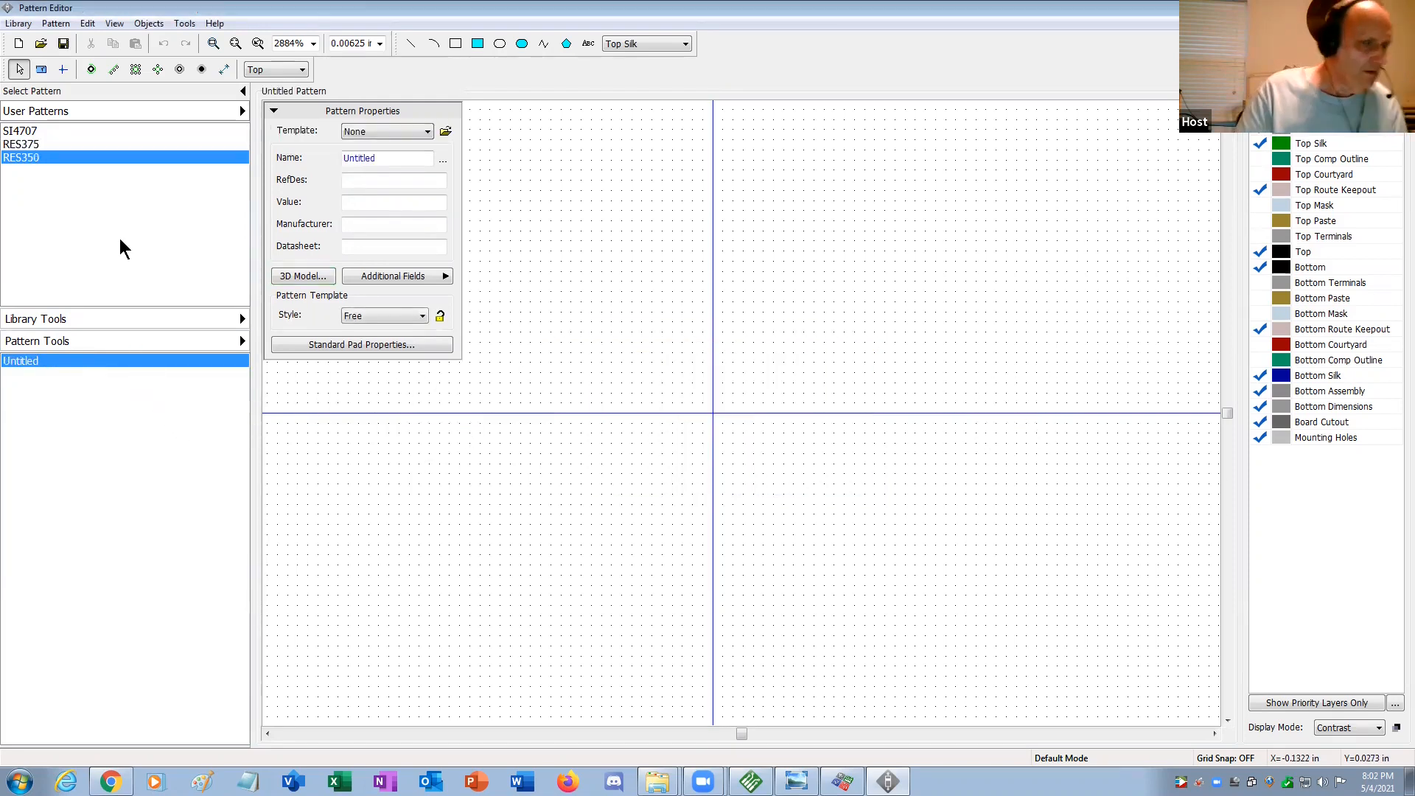
Save the new pattern library as RES350 in the Mouser Parts folder.
{"action": "left_click", "coordinate": [91, 144]}
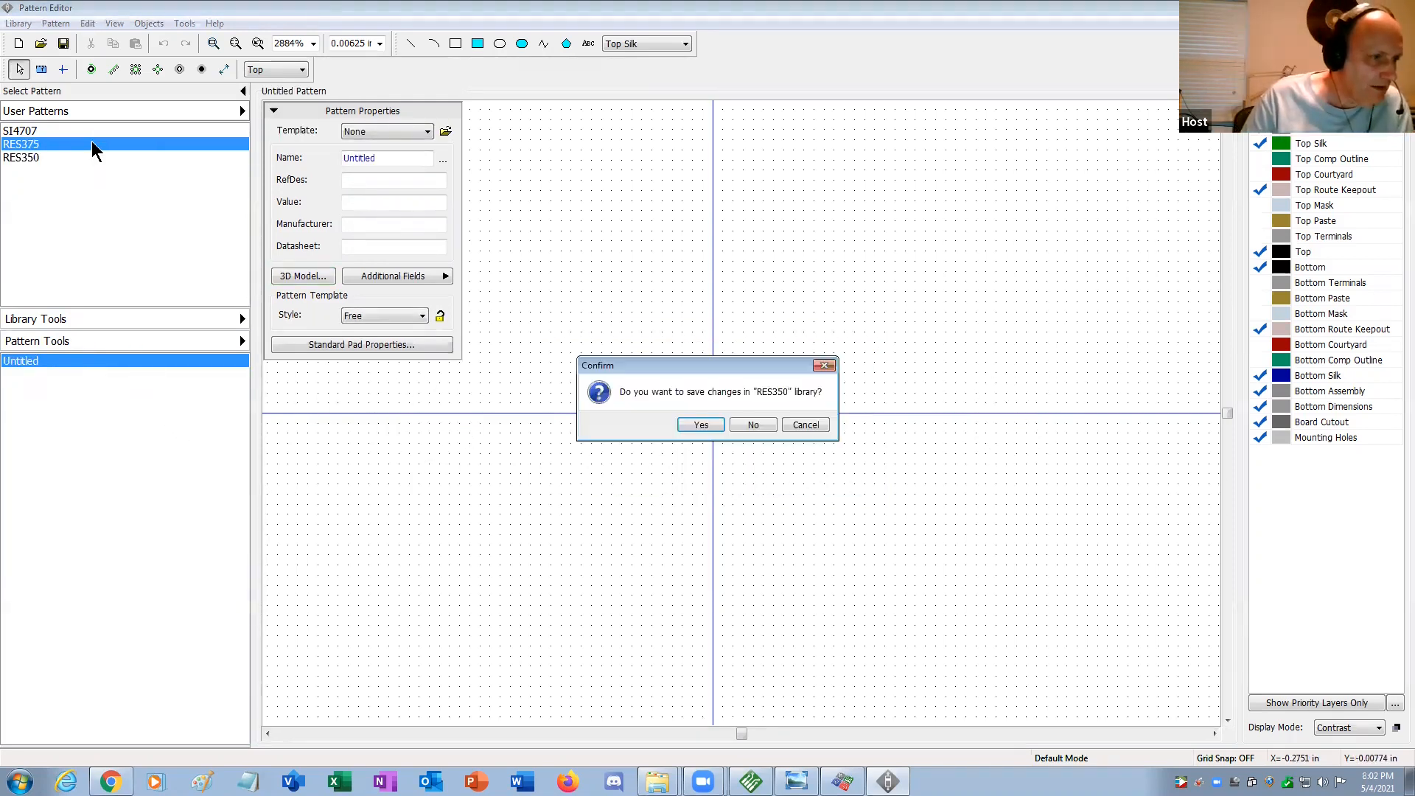
{"action": "left_click", "coordinate": [703, 425]}
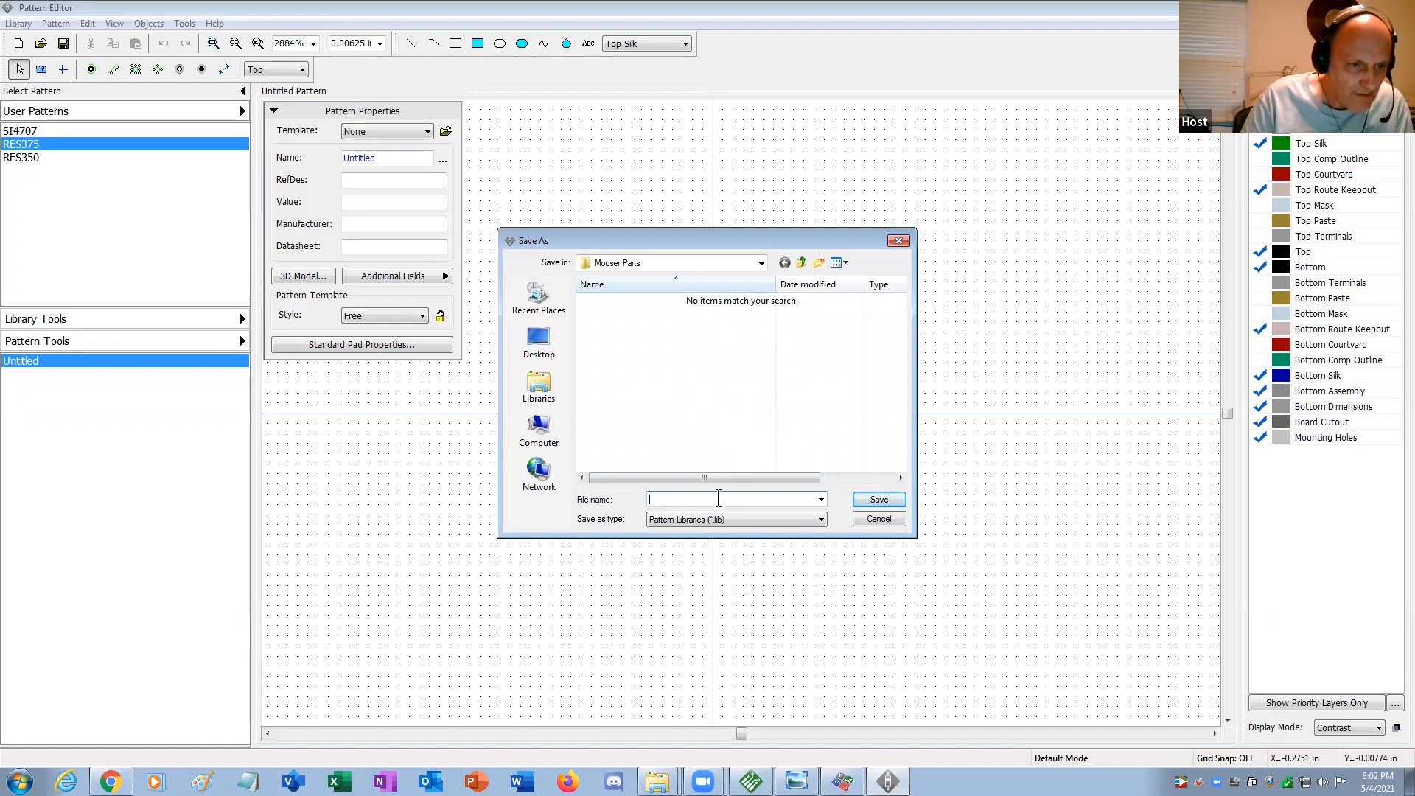
{"action": "type", "text": "RES350"}
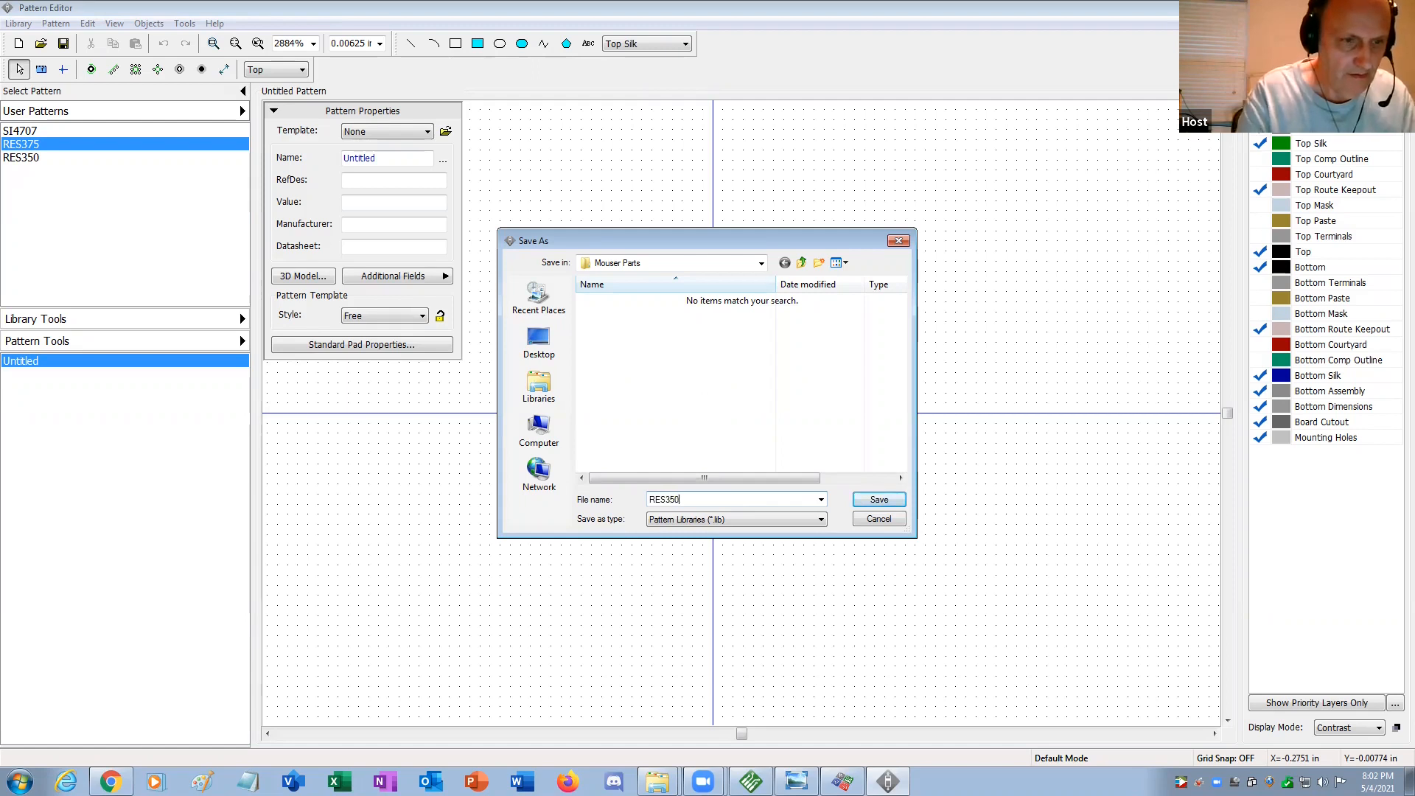
{"action": "key", "text": "Return"}
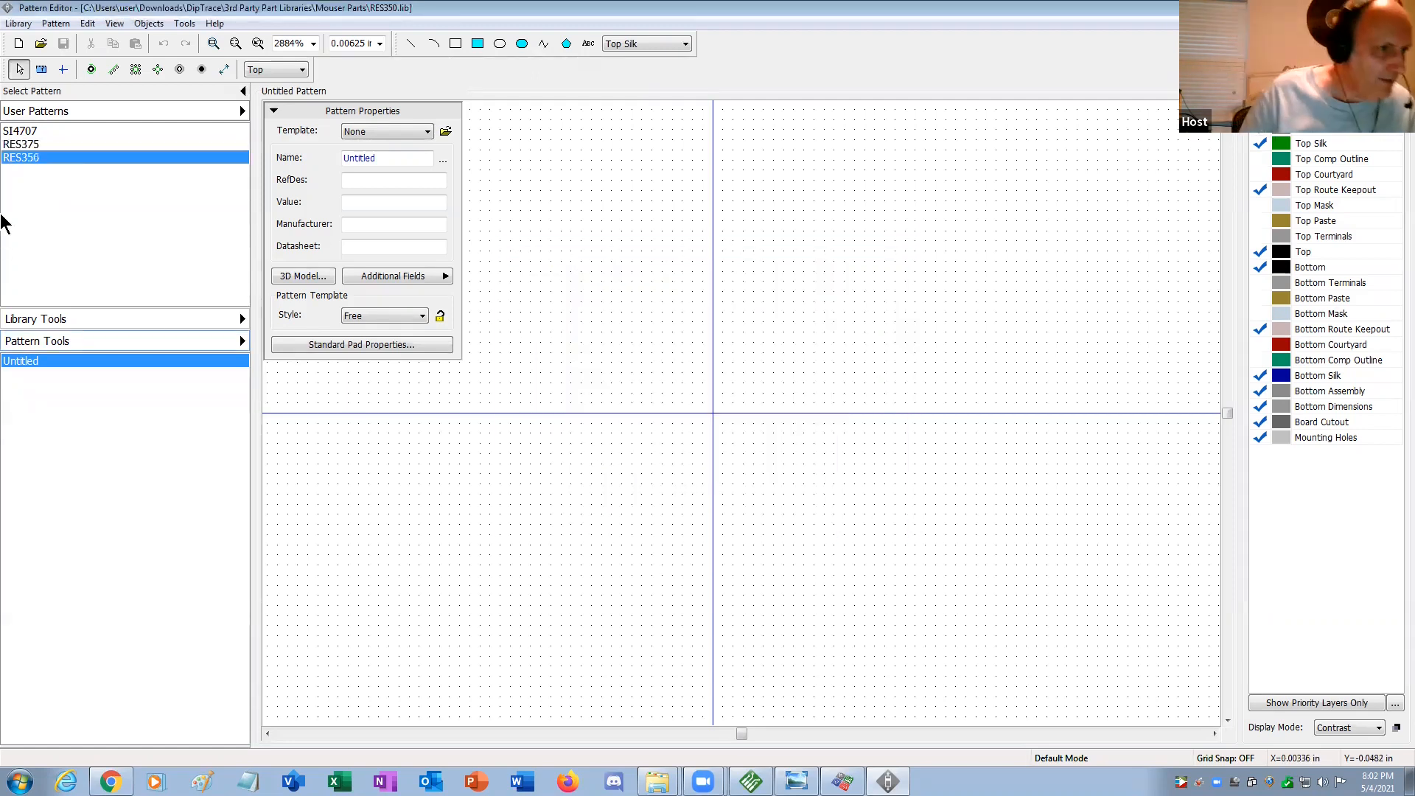
Move the RES-8.89/5.1x2.5 pattern from the RES375 library to the RES350 library and save the changes to RES375.
{"action": "left_click", "coordinate": [47, 146]}
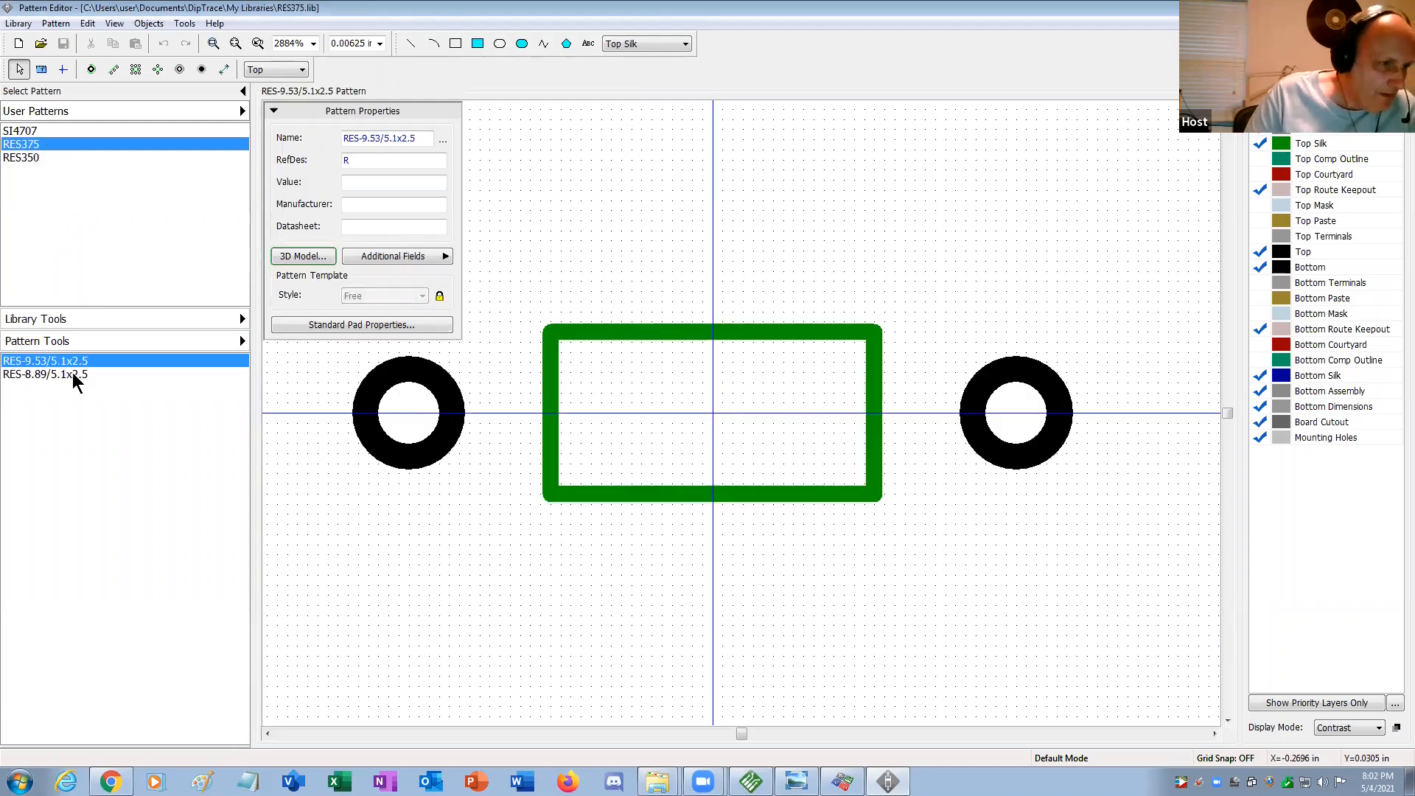
{"action": "left_click", "coordinate": [76, 375]}
{"action": "right_click", "coordinate": [76, 379]}
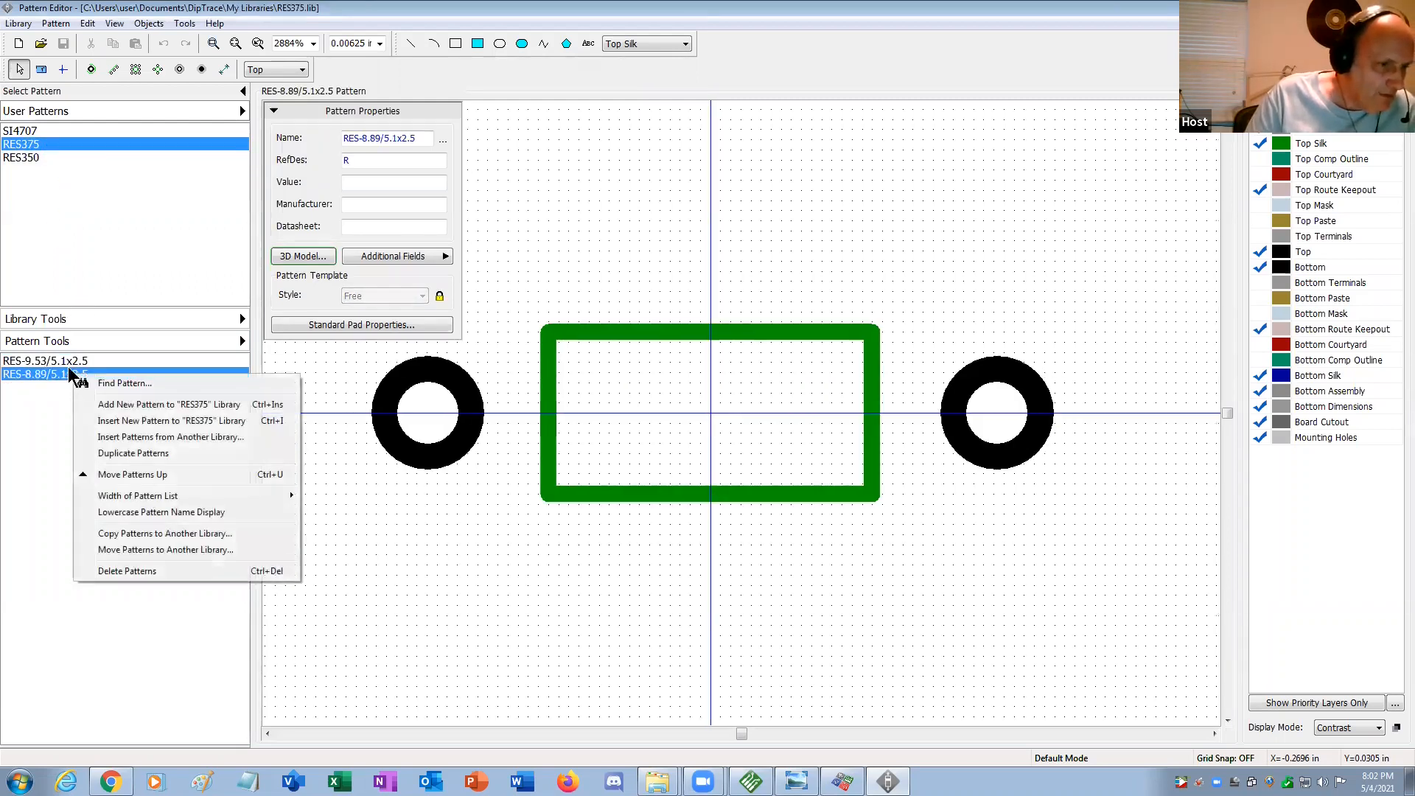
{"action": "left_click", "coordinate": [125, 550]}
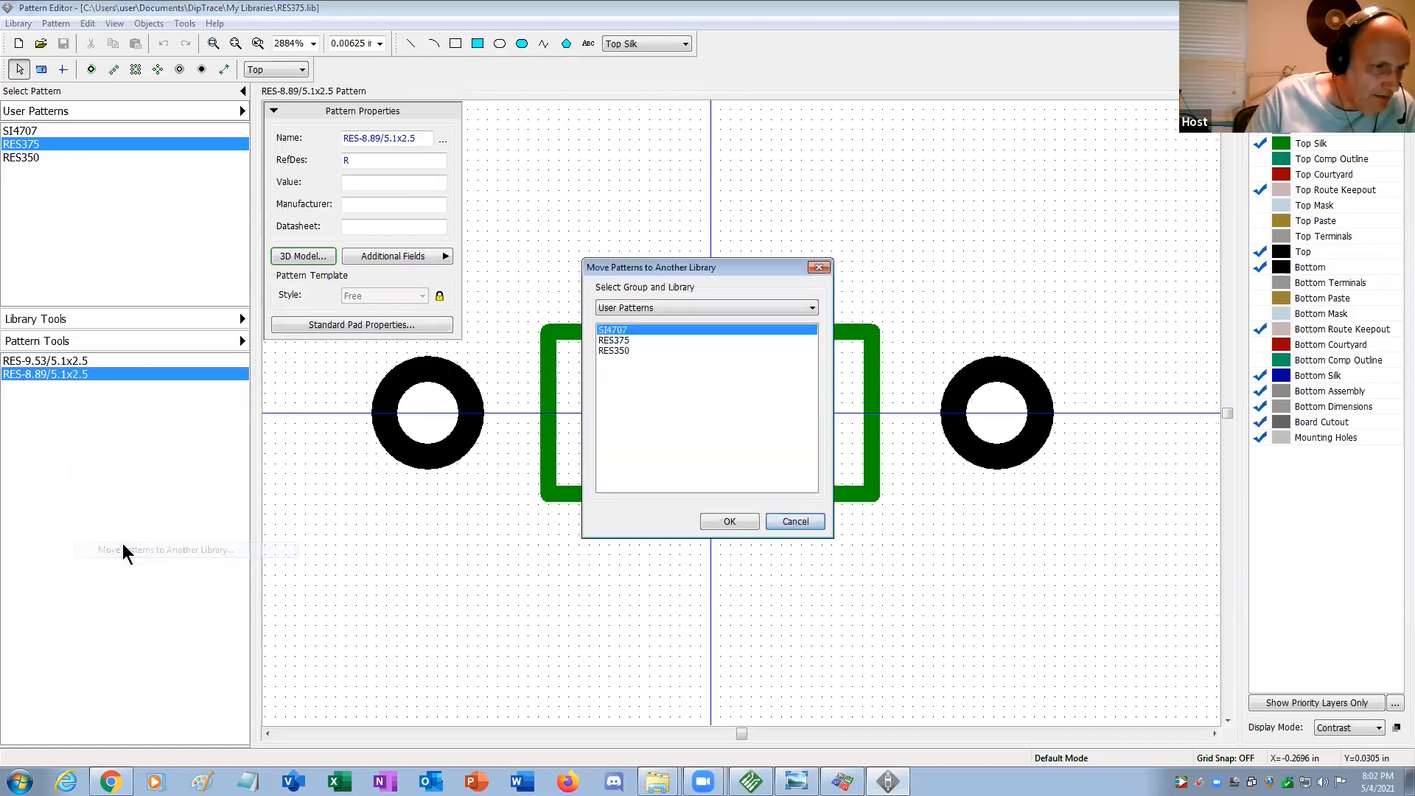
{"action": "left_click", "coordinate": [612, 351]}
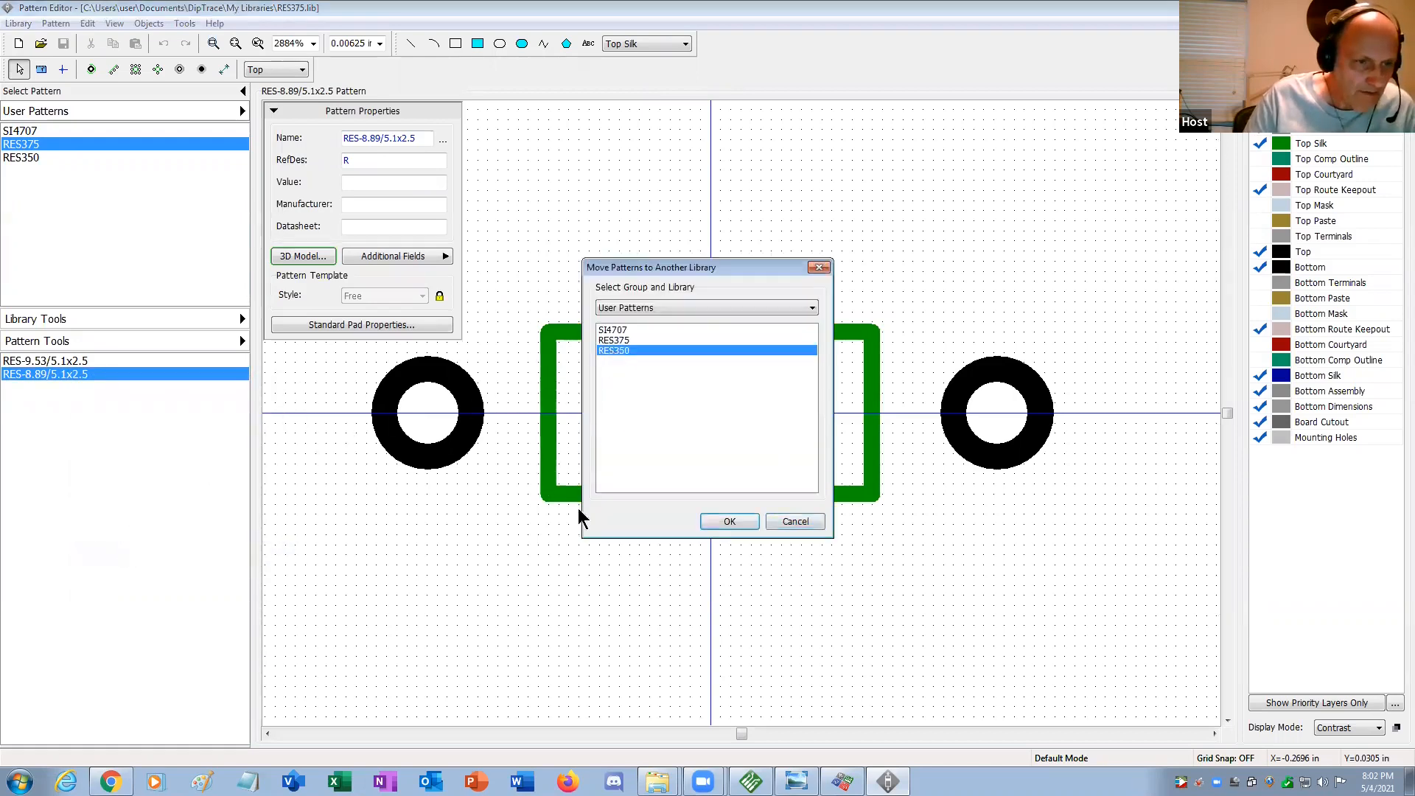
{"action": "left_click", "coordinate": [726, 522]}
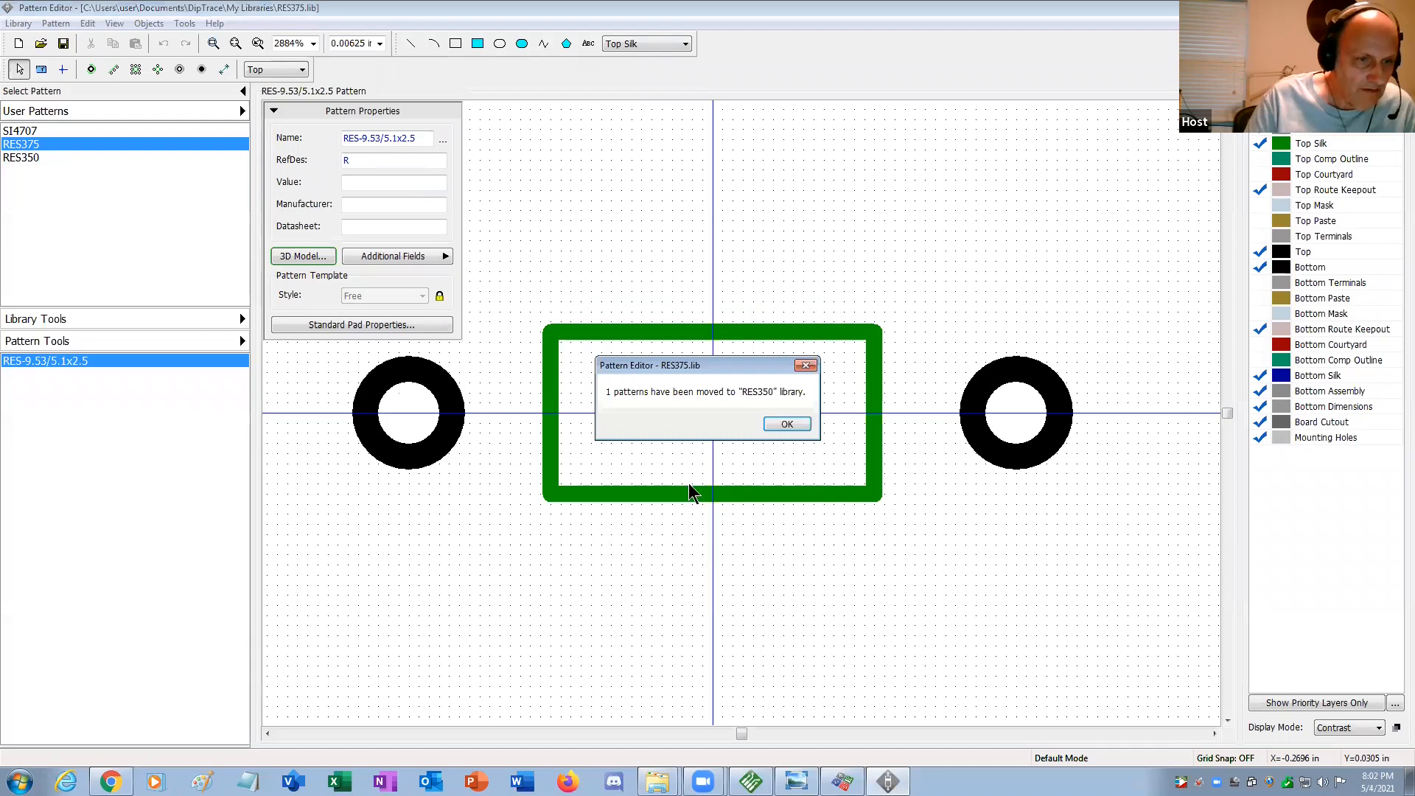
{"action": "left_click", "coordinate": [788, 424]}
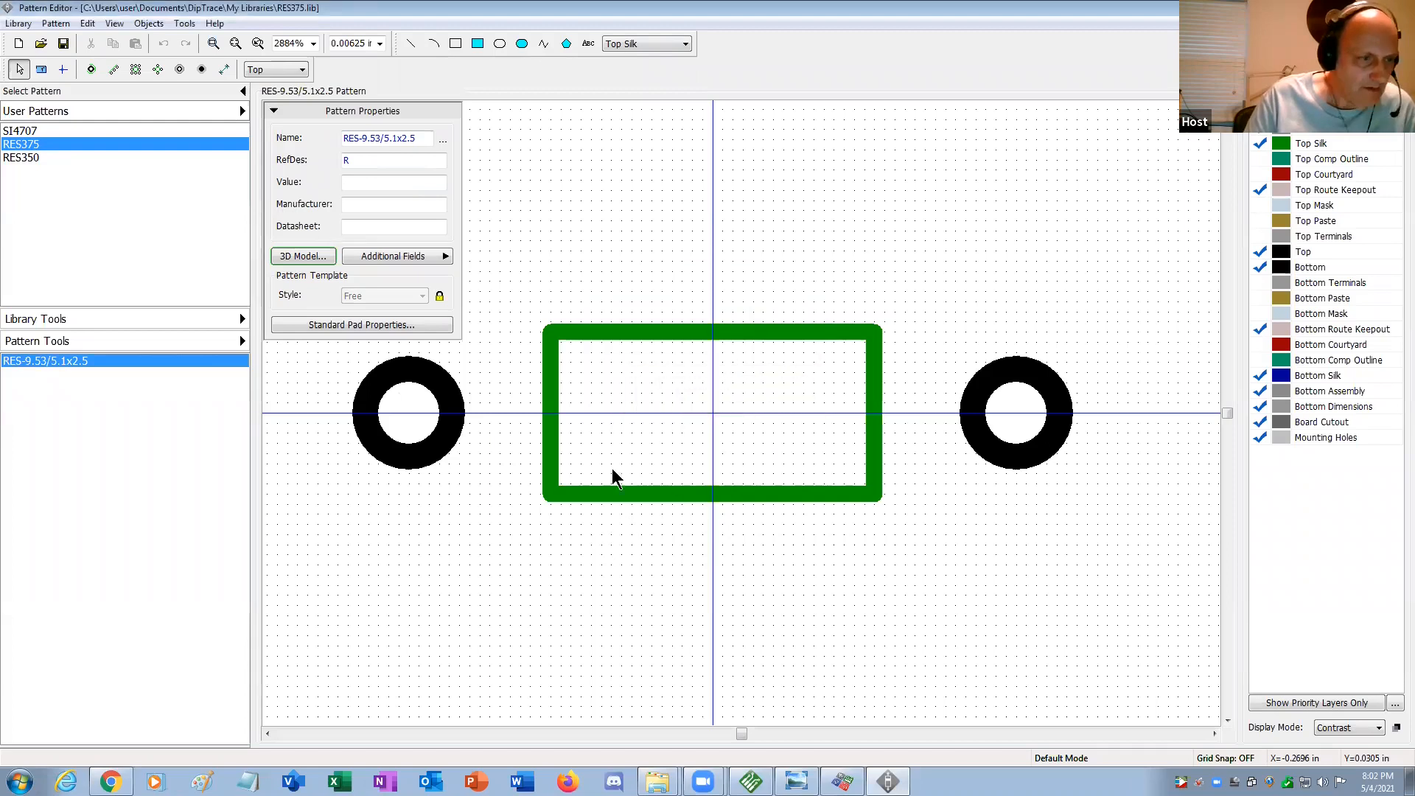
{"action": "left_click", "coordinate": [31, 157]}
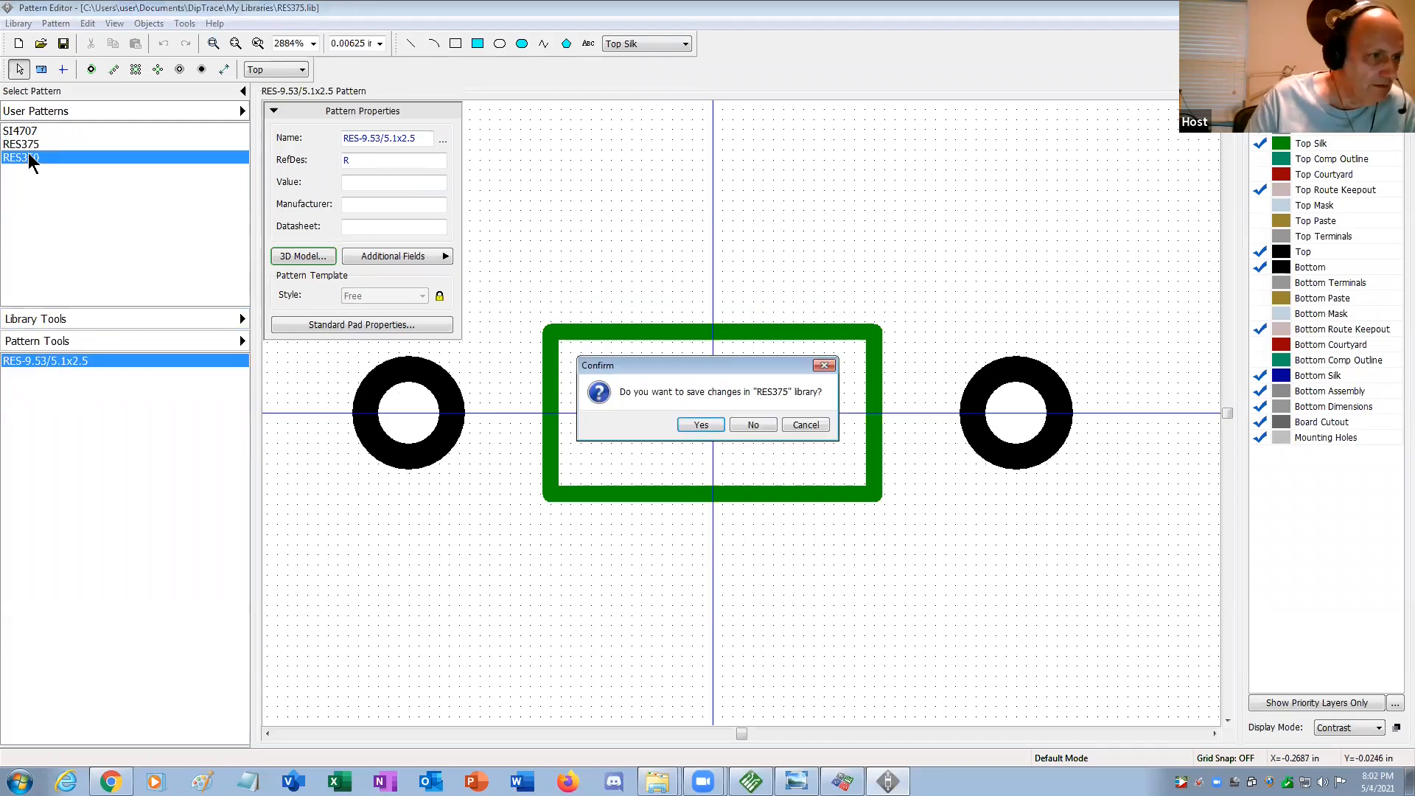
{"action": "left_click", "coordinate": [709, 425]}
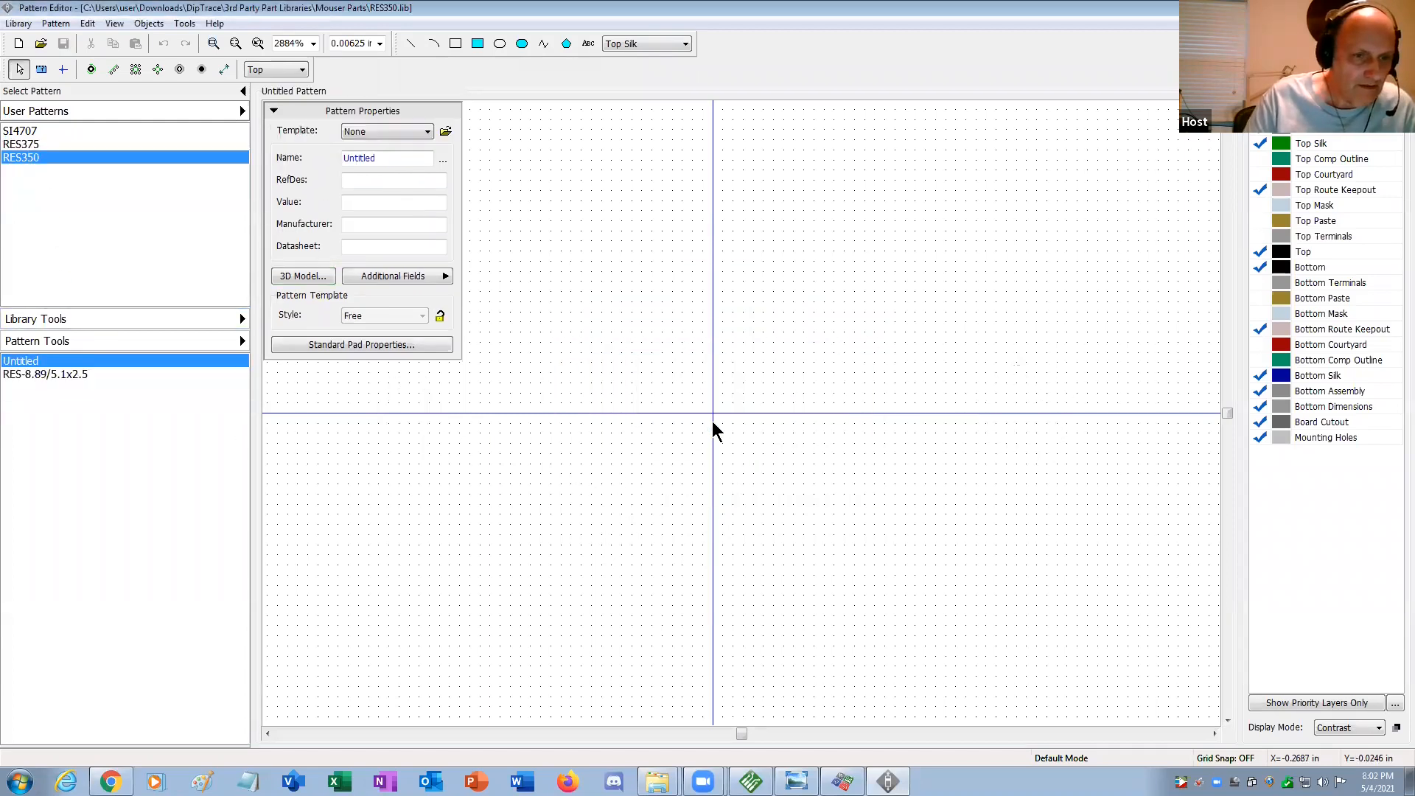
Delete the Untitled pattern from the RES350 library and save the library.
{"action": "right_click", "coordinate": [68, 365]}
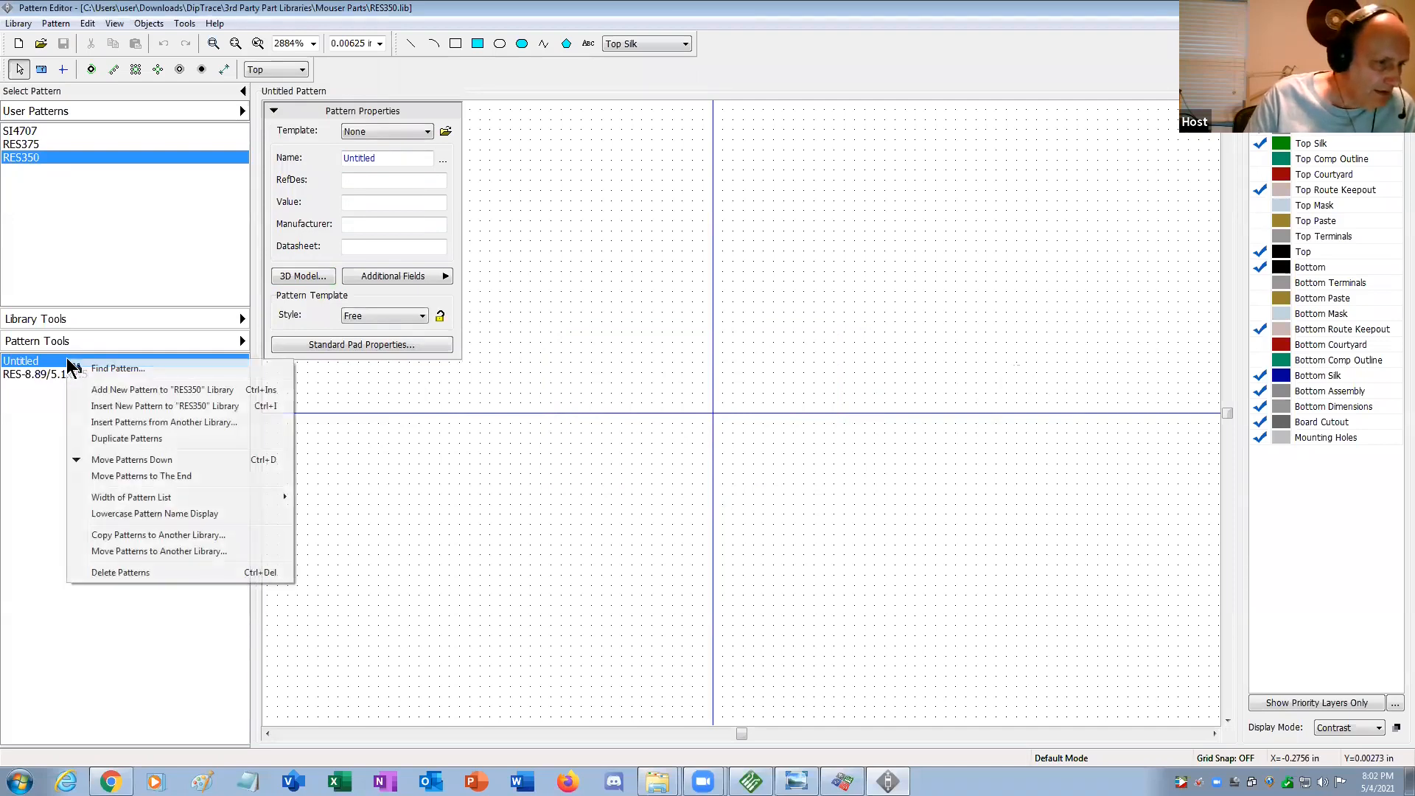
{"action": "left_click", "coordinate": [129, 573]}
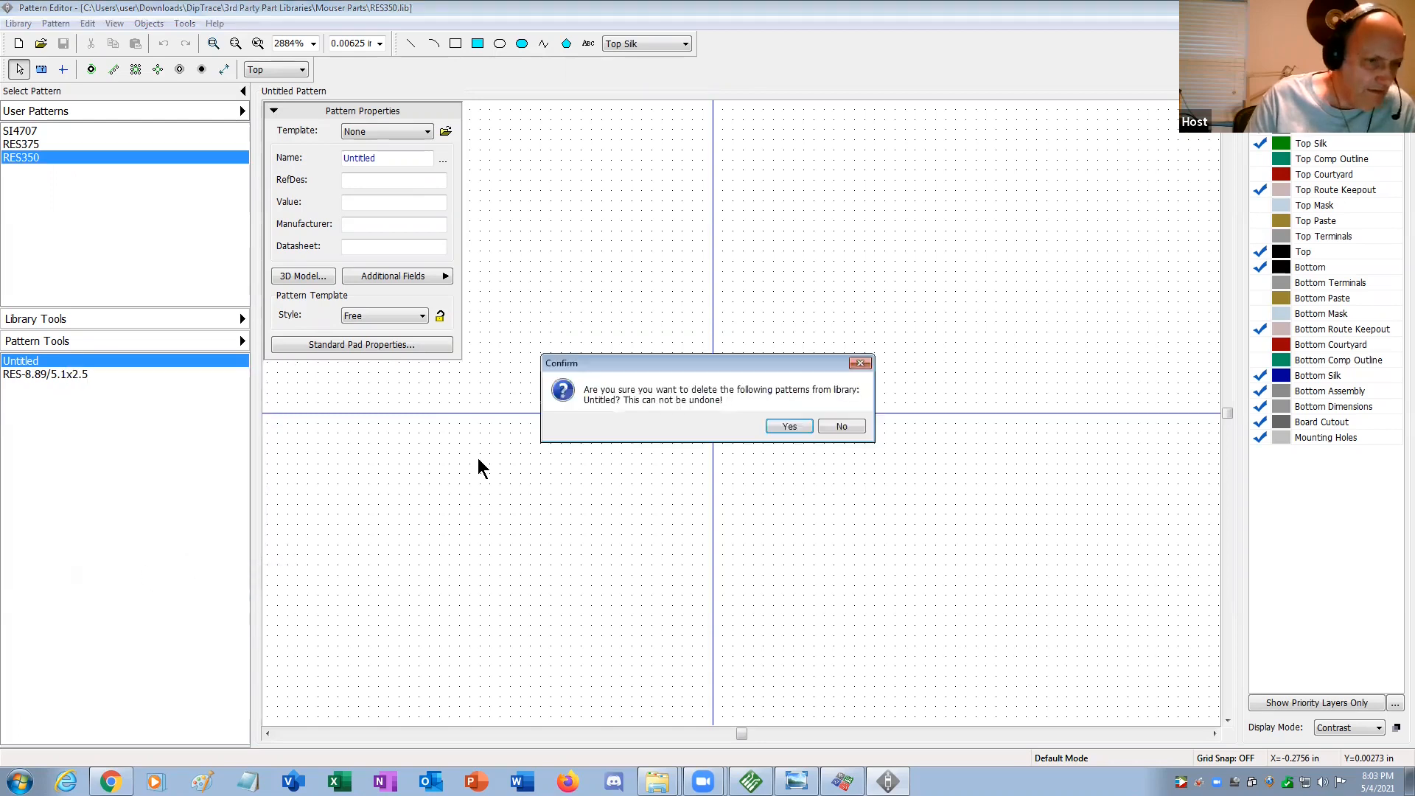
{"action": "left_click", "coordinate": [791, 423]}
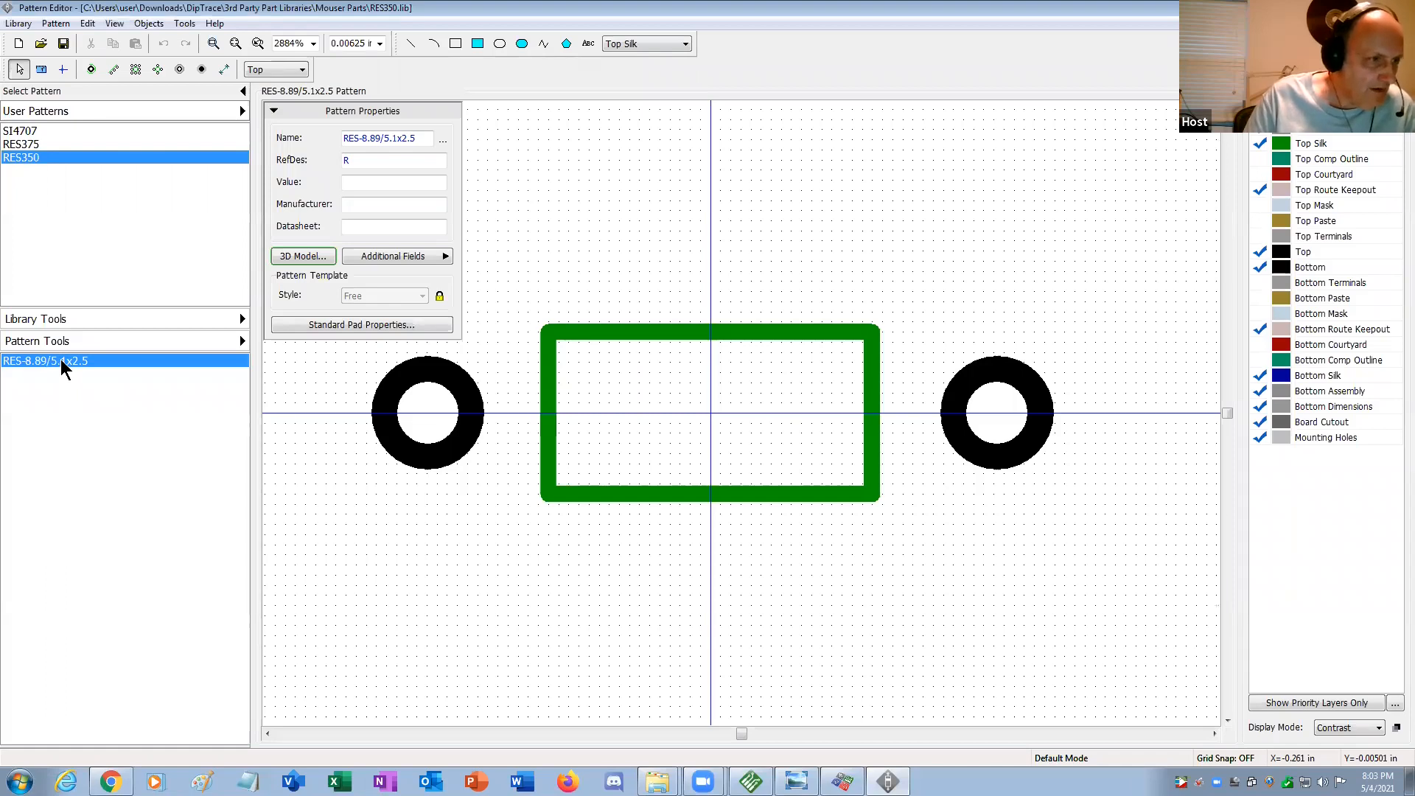
{"action": "left_click", "coordinate": [64, 44]}
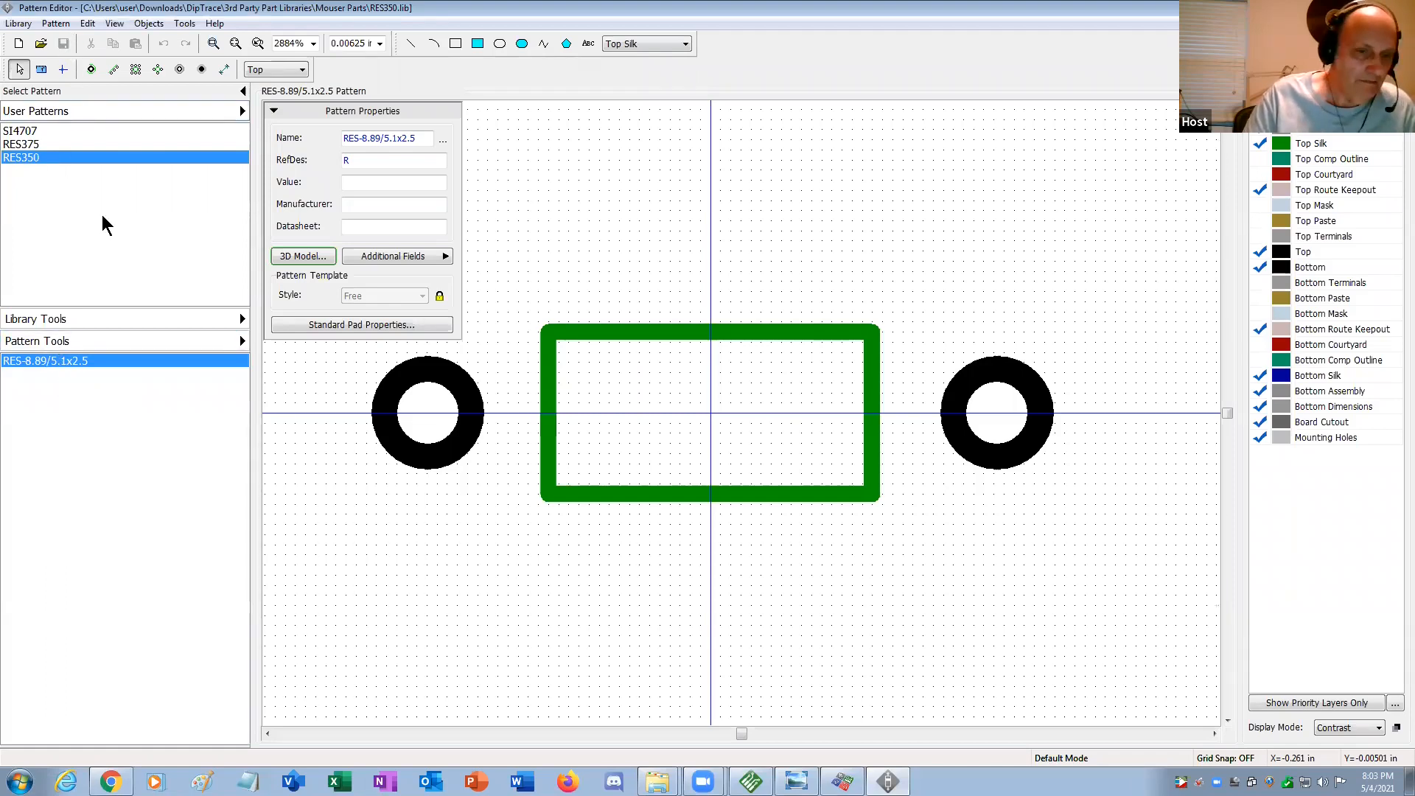
Close the Pattern Editor and, in the Component Editor, create a library named RES350 in the User Components group.
{"action": "left_click", "coordinate": [1399, 7]}
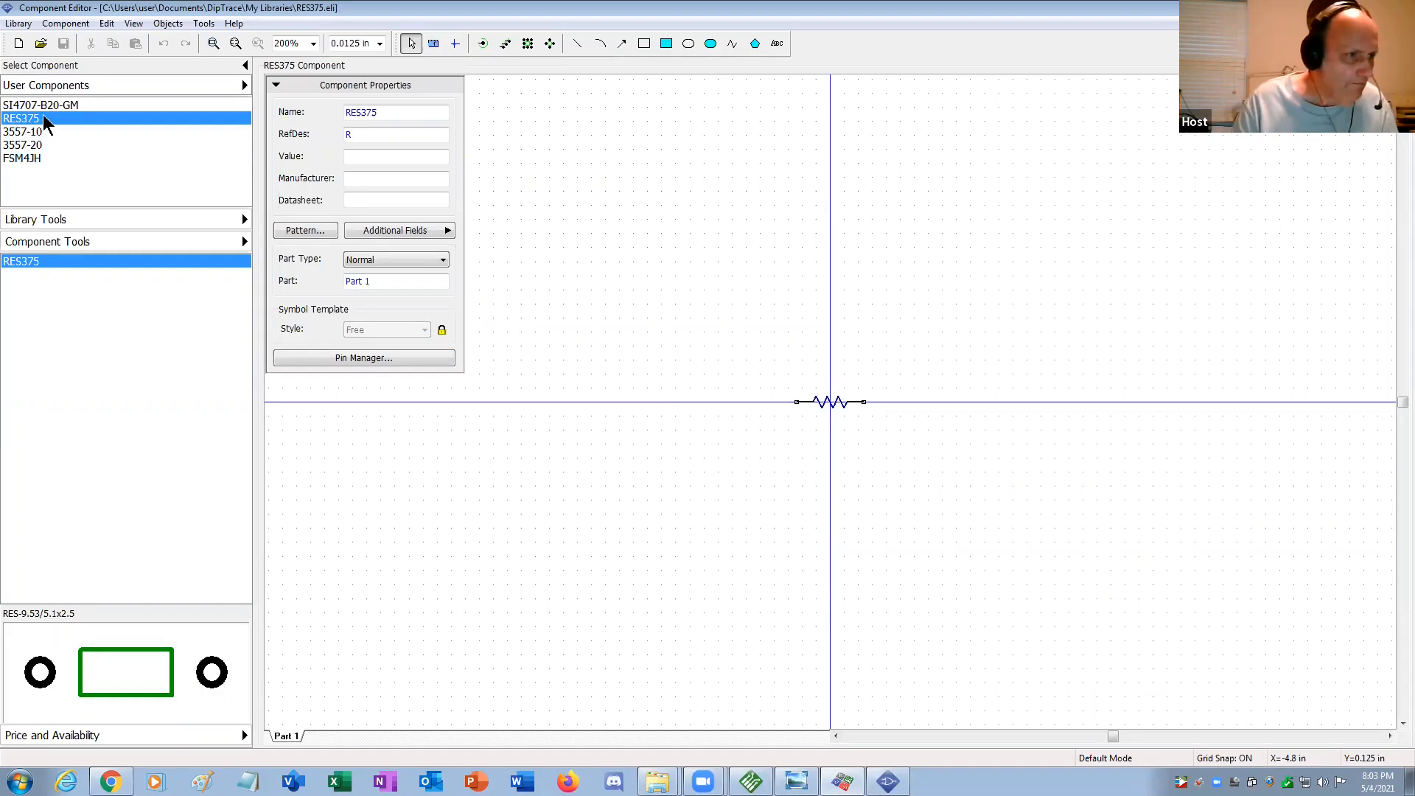
{"action": "right_click", "coordinate": [111, 195]}
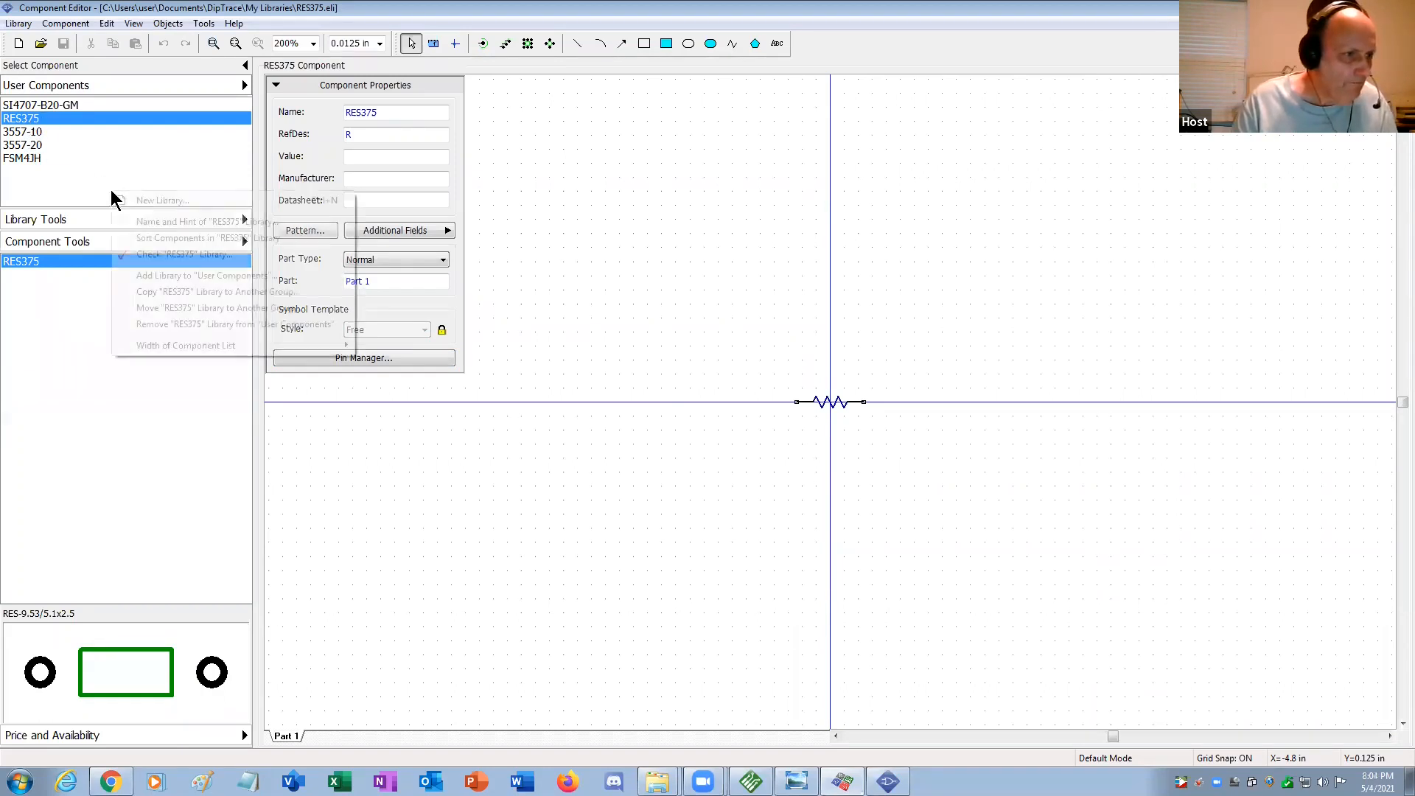
{"action": "left_click", "coordinate": [148, 202]}
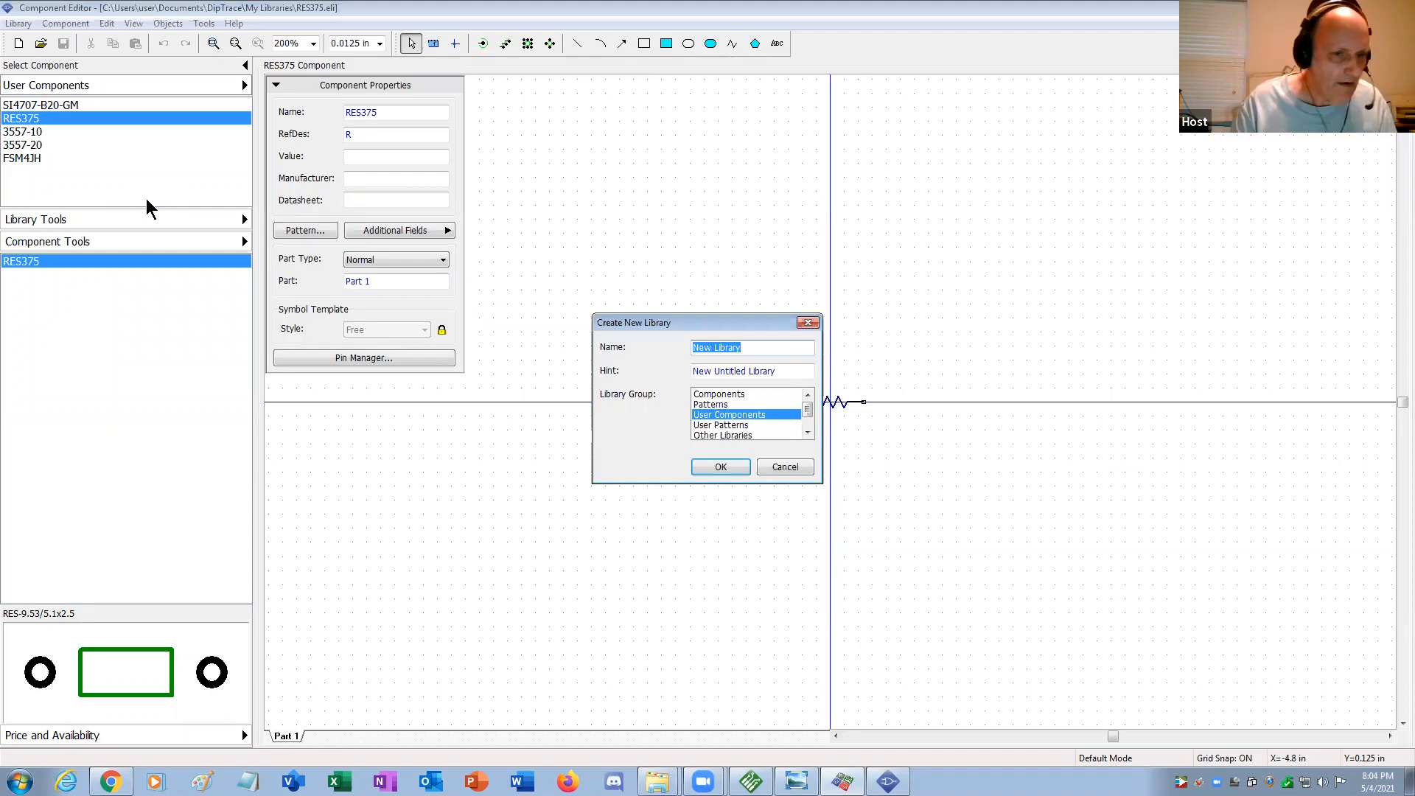
{"action": "type", "text": "RES350"}
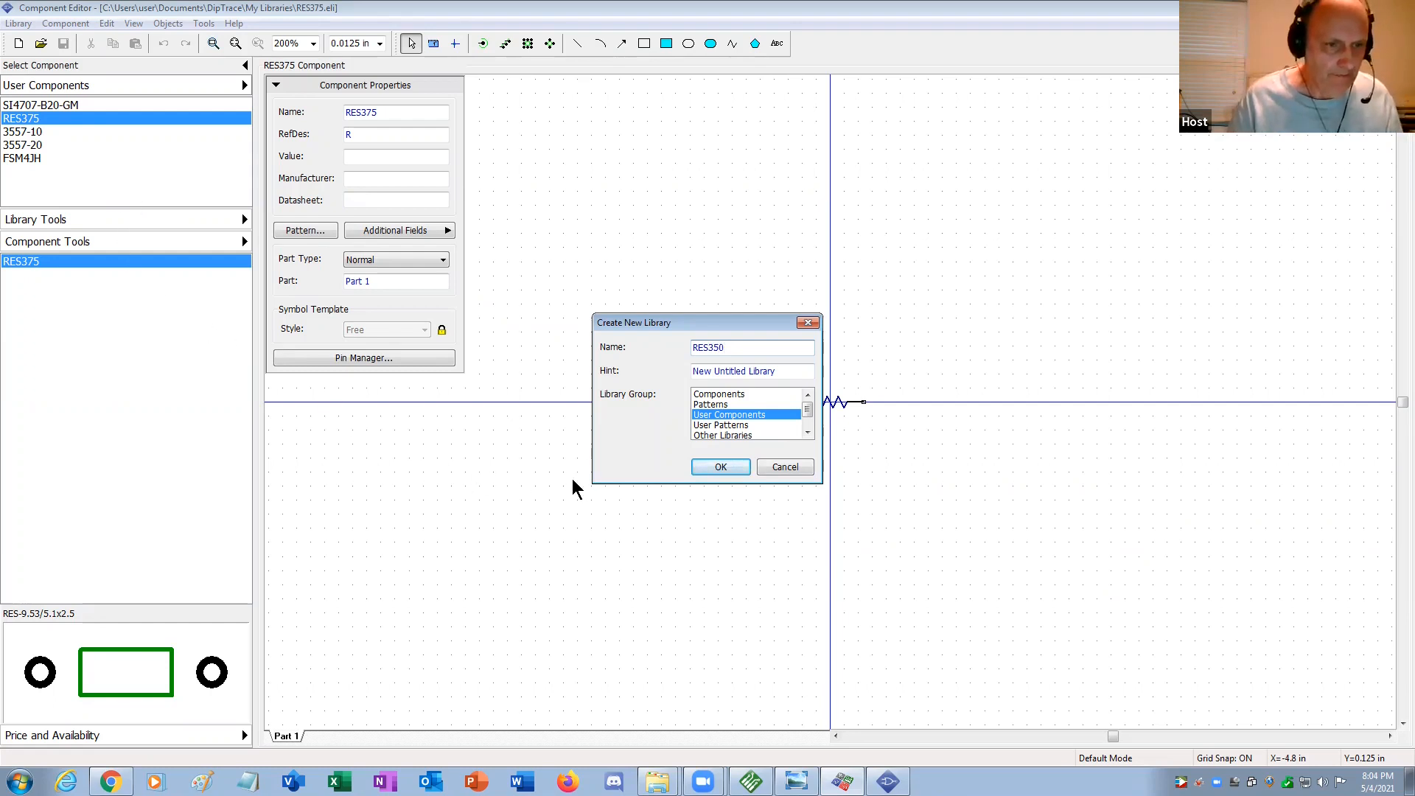
{"action": "left_click", "coordinate": [715, 468]}
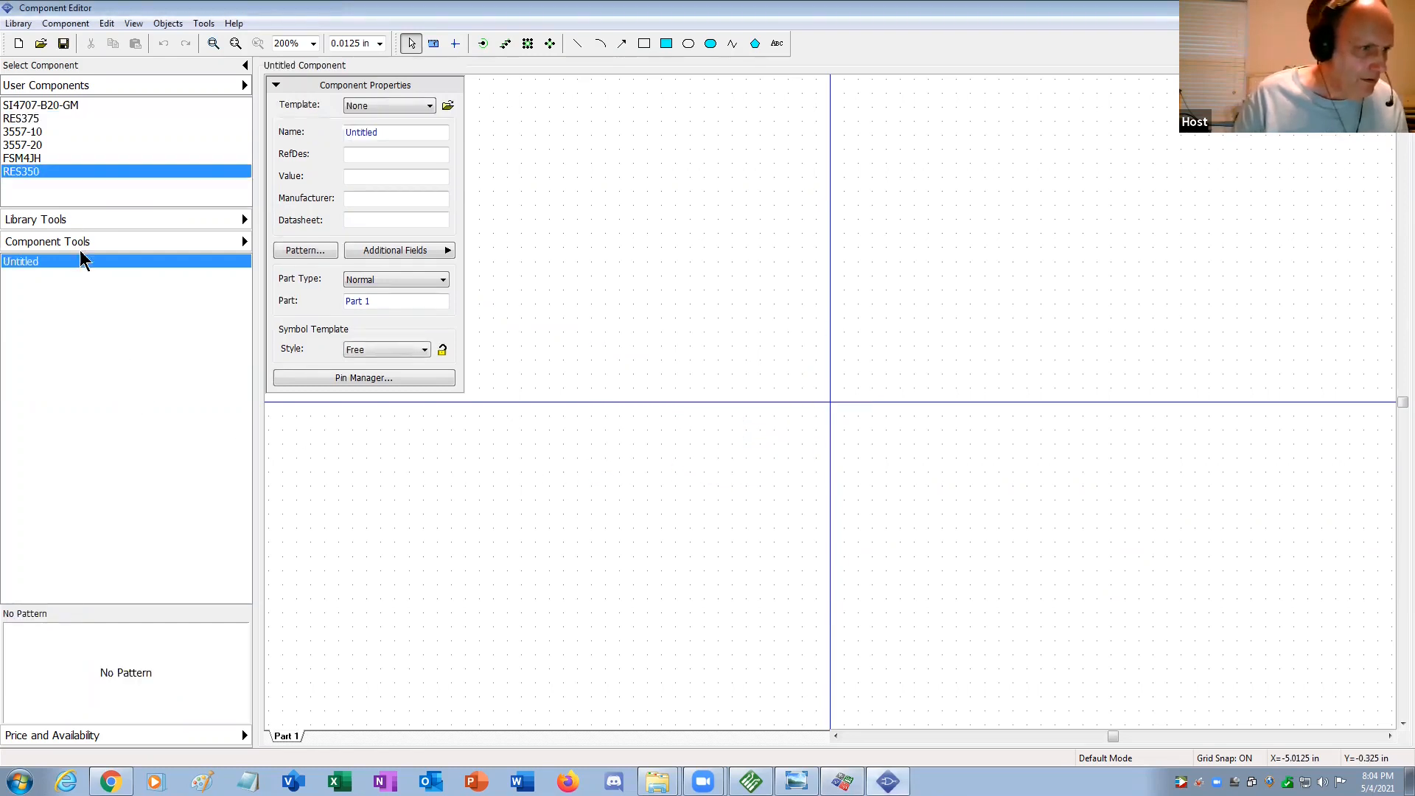
Save the new component library as RES350.eli in the My Libraries folder.
{"action": "left_click", "coordinate": [49, 119]}
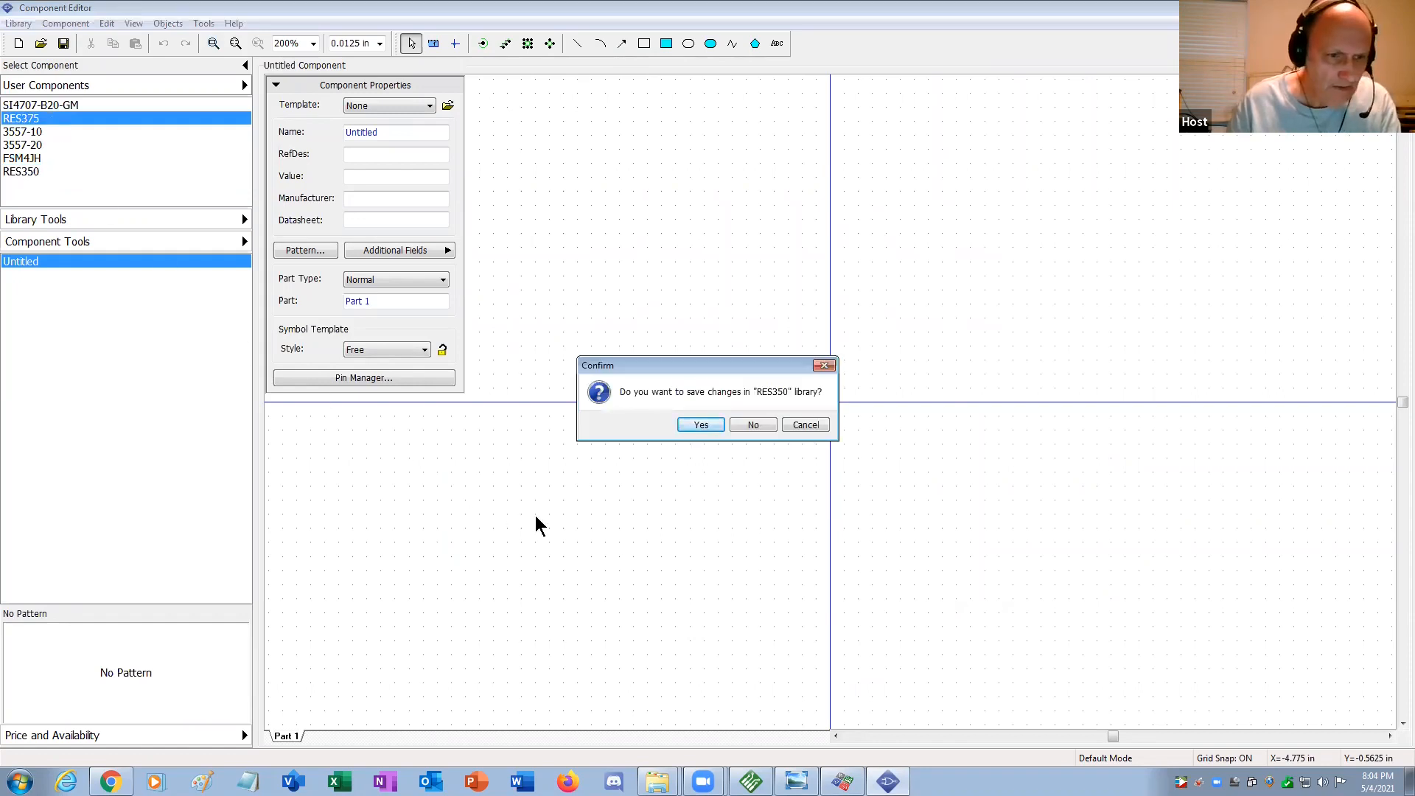
{"action": "left_click", "coordinate": [700, 426]}
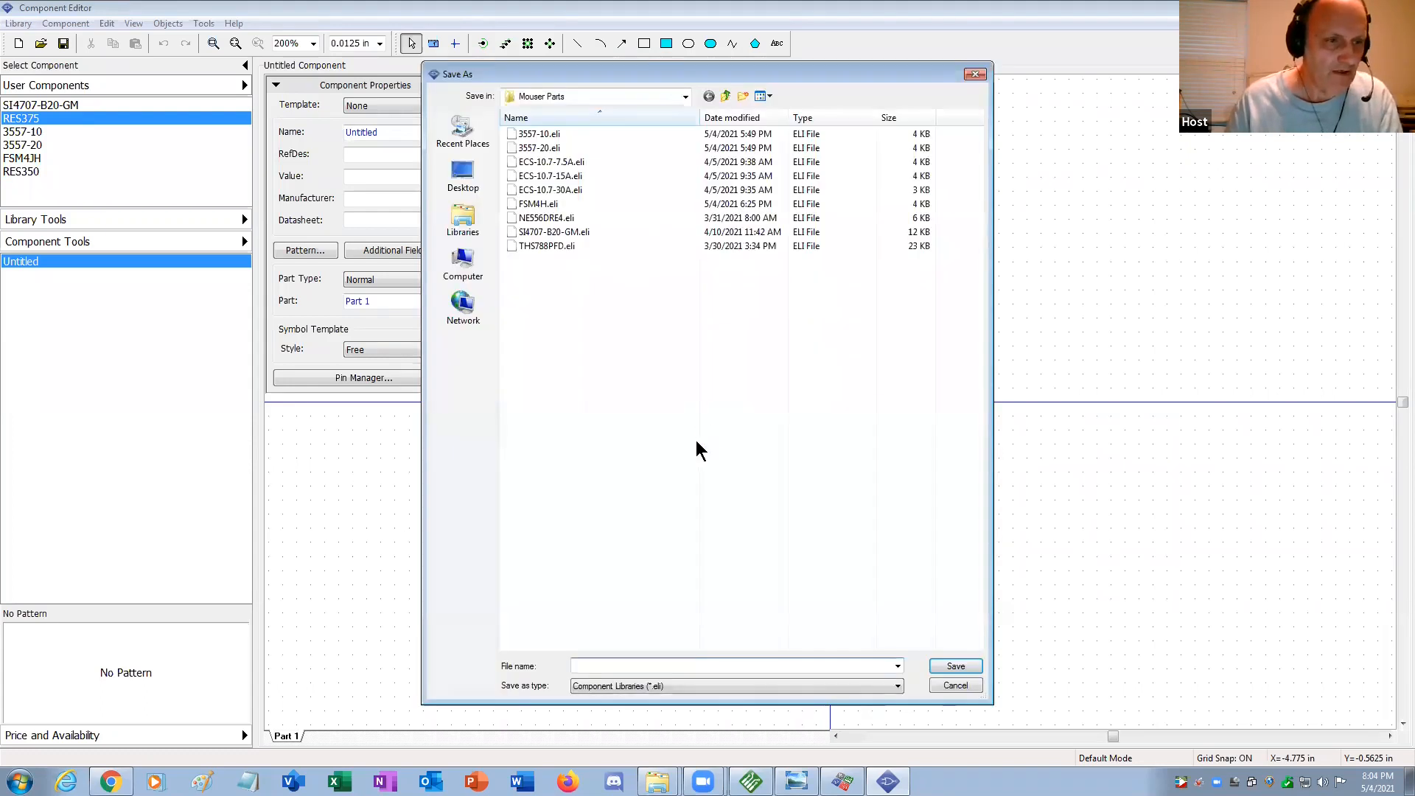
{"action": "left_click", "coordinate": [727, 96]}
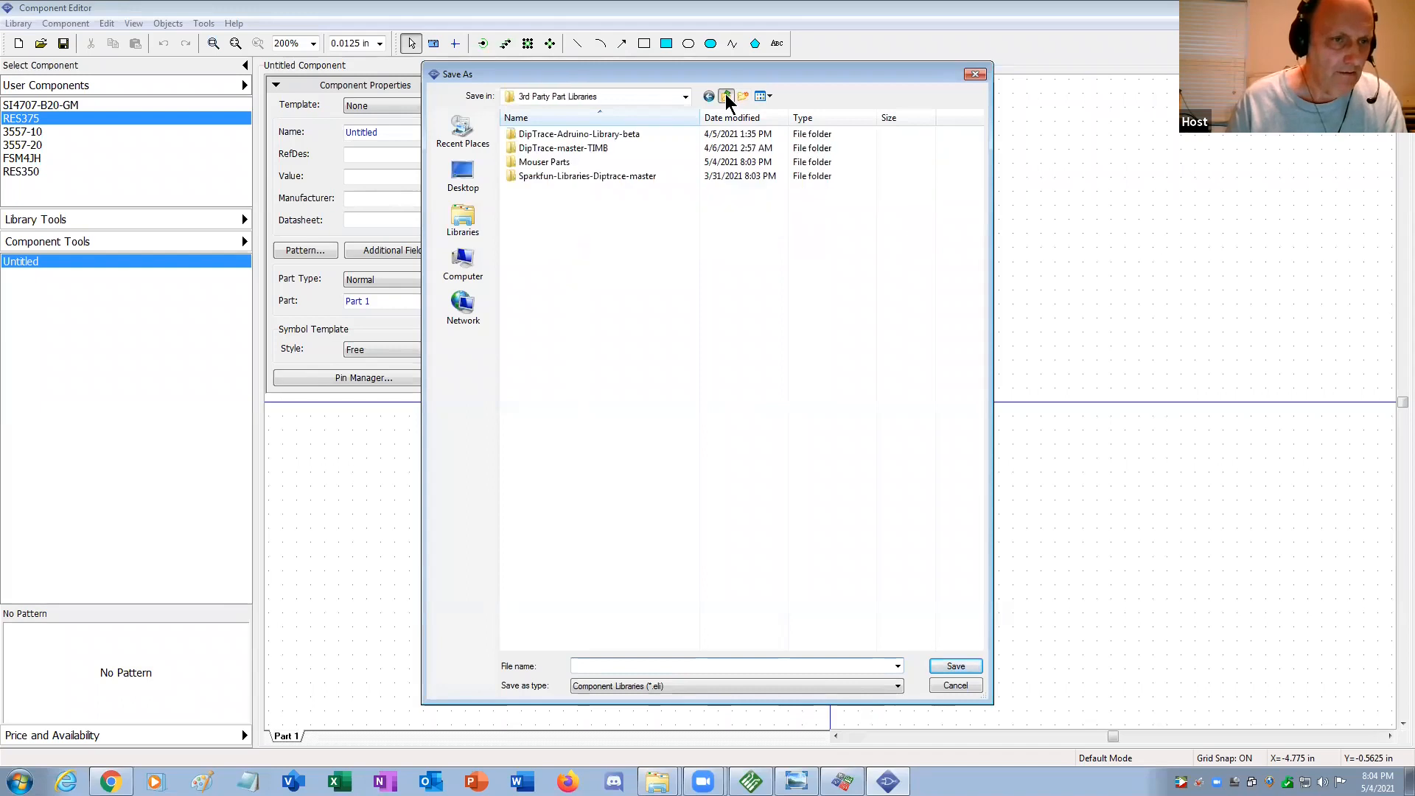
{"action": "left_click", "coordinate": [727, 96]}
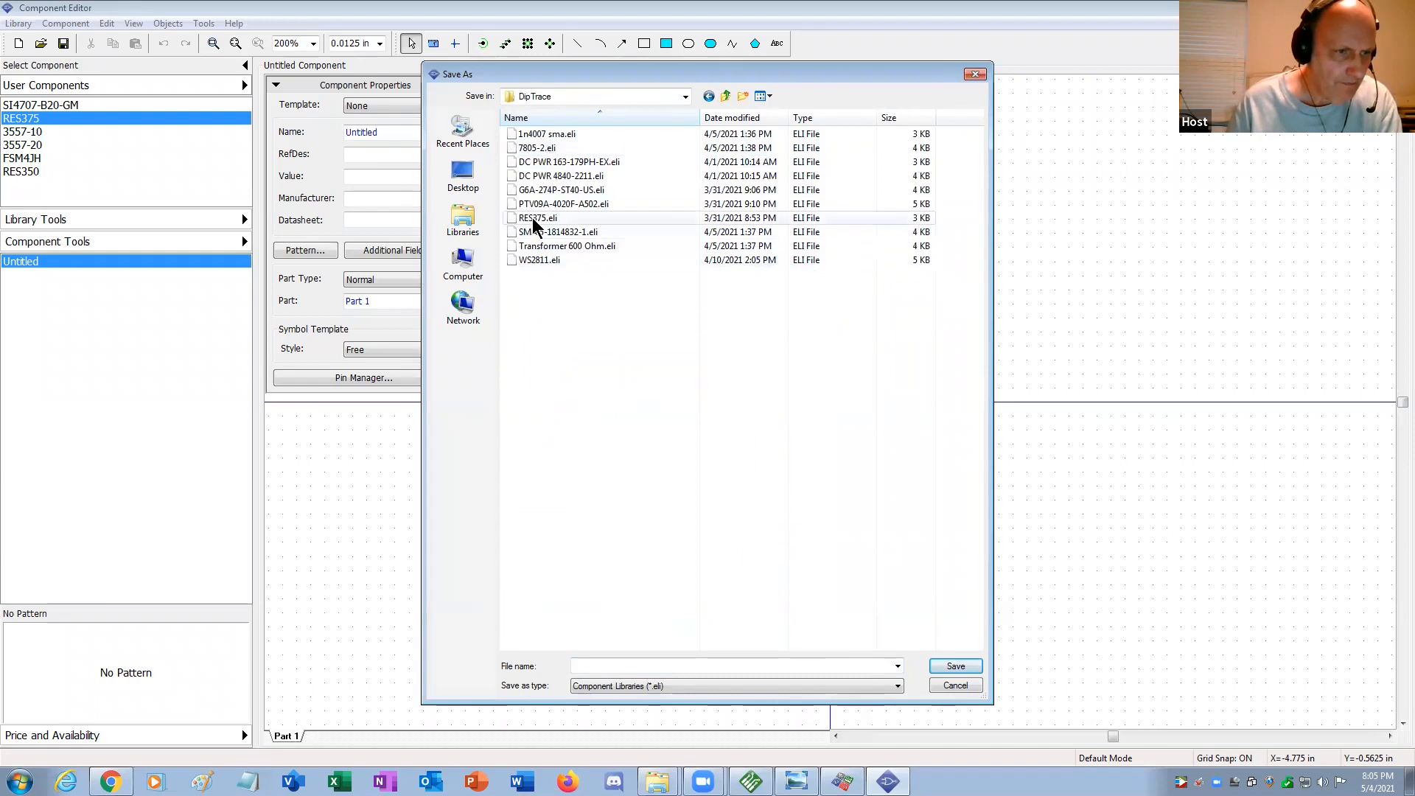
{"action": "left_click", "coordinate": [537, 218]}
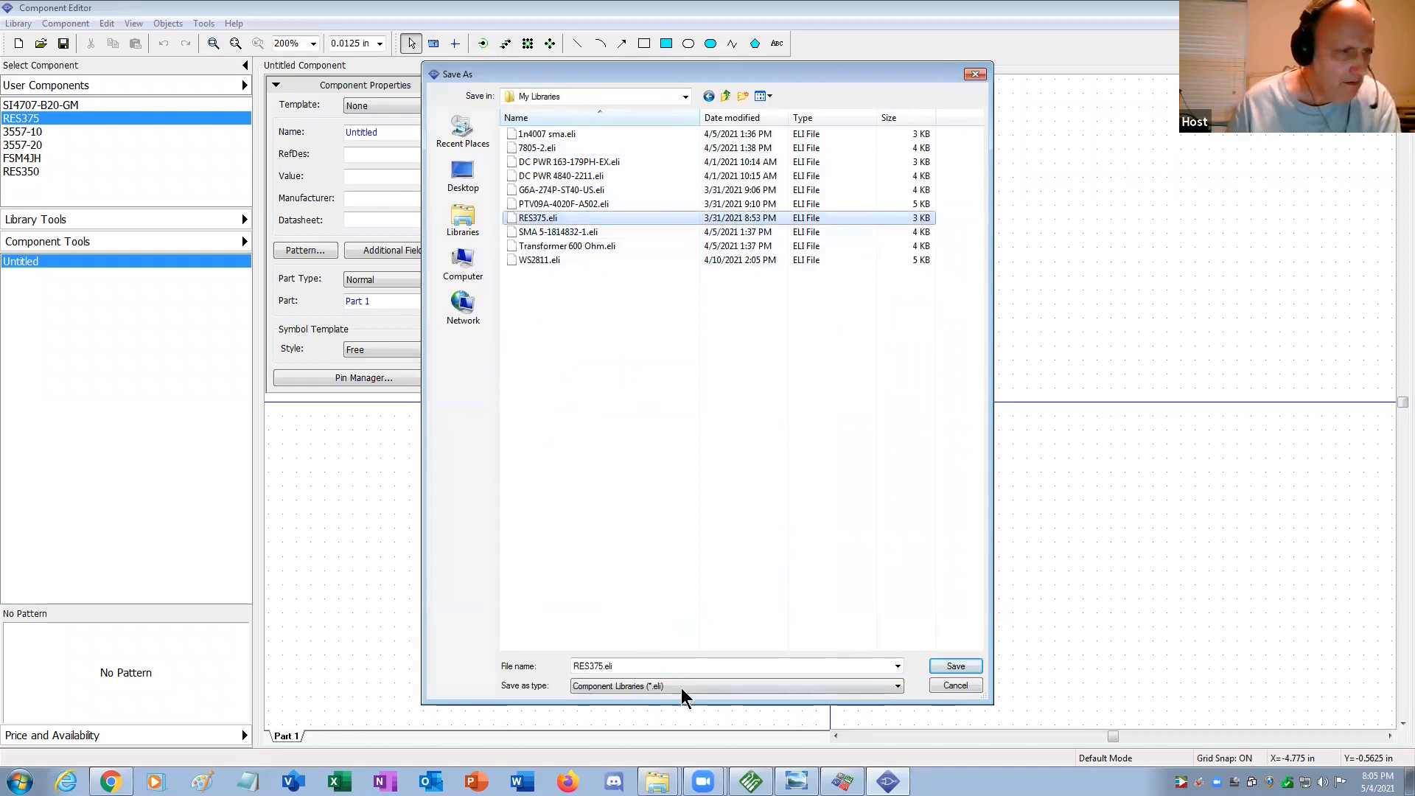
{"action": "left_click", "coordinate": [677, 665]}
{"action": "left_click", "coordinate": [677, 666]}
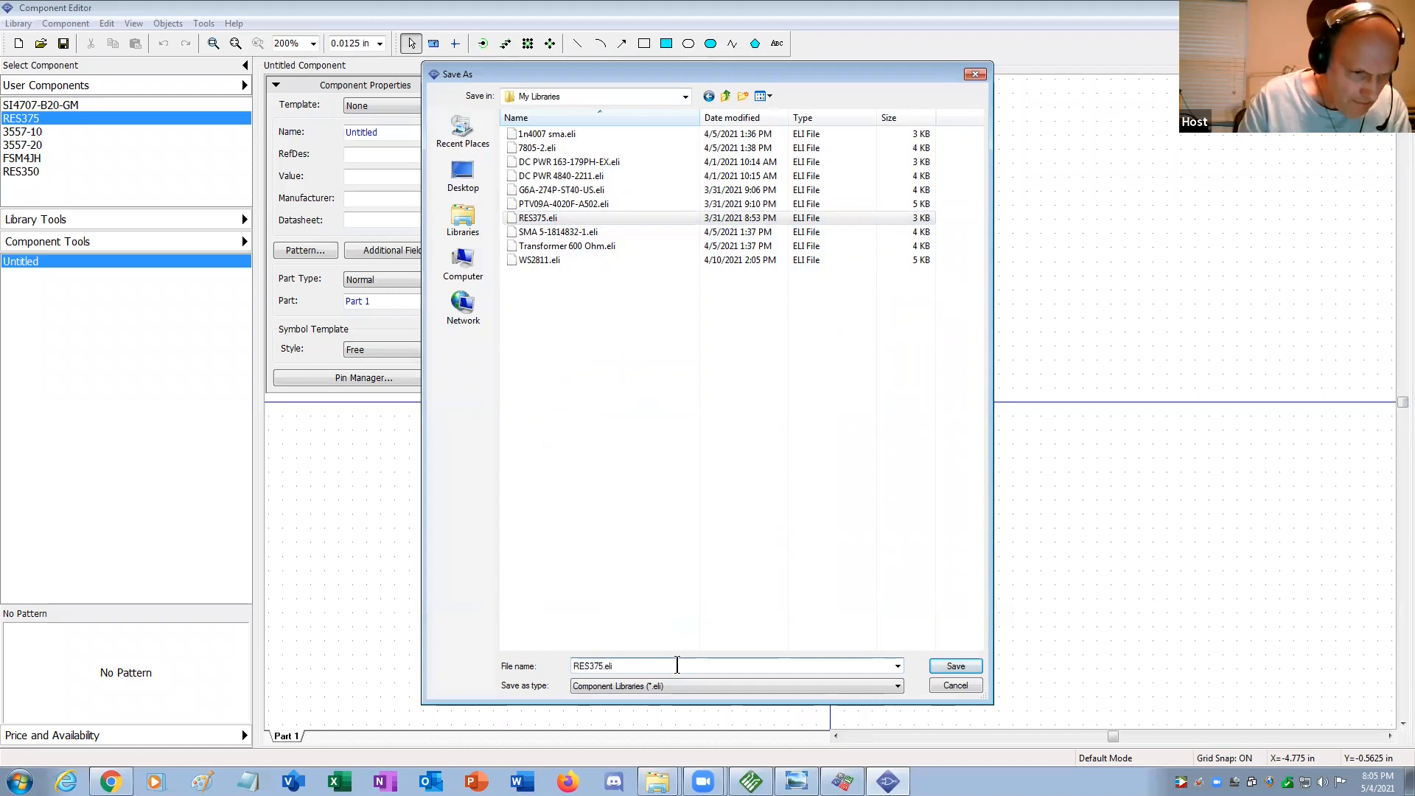
{"action": "type", "text": "50"}
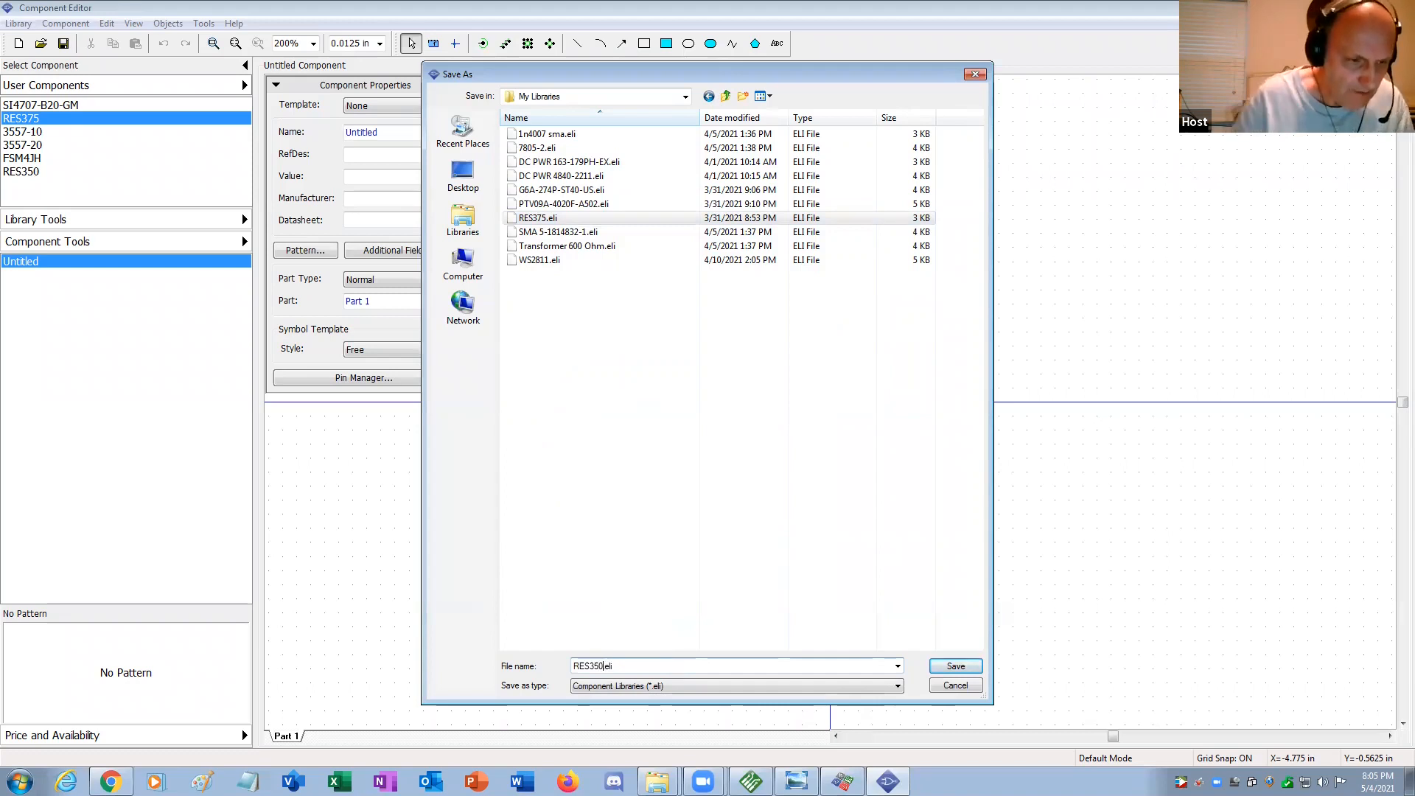
{"action": "left_click", "coordinate": [956, 666]}
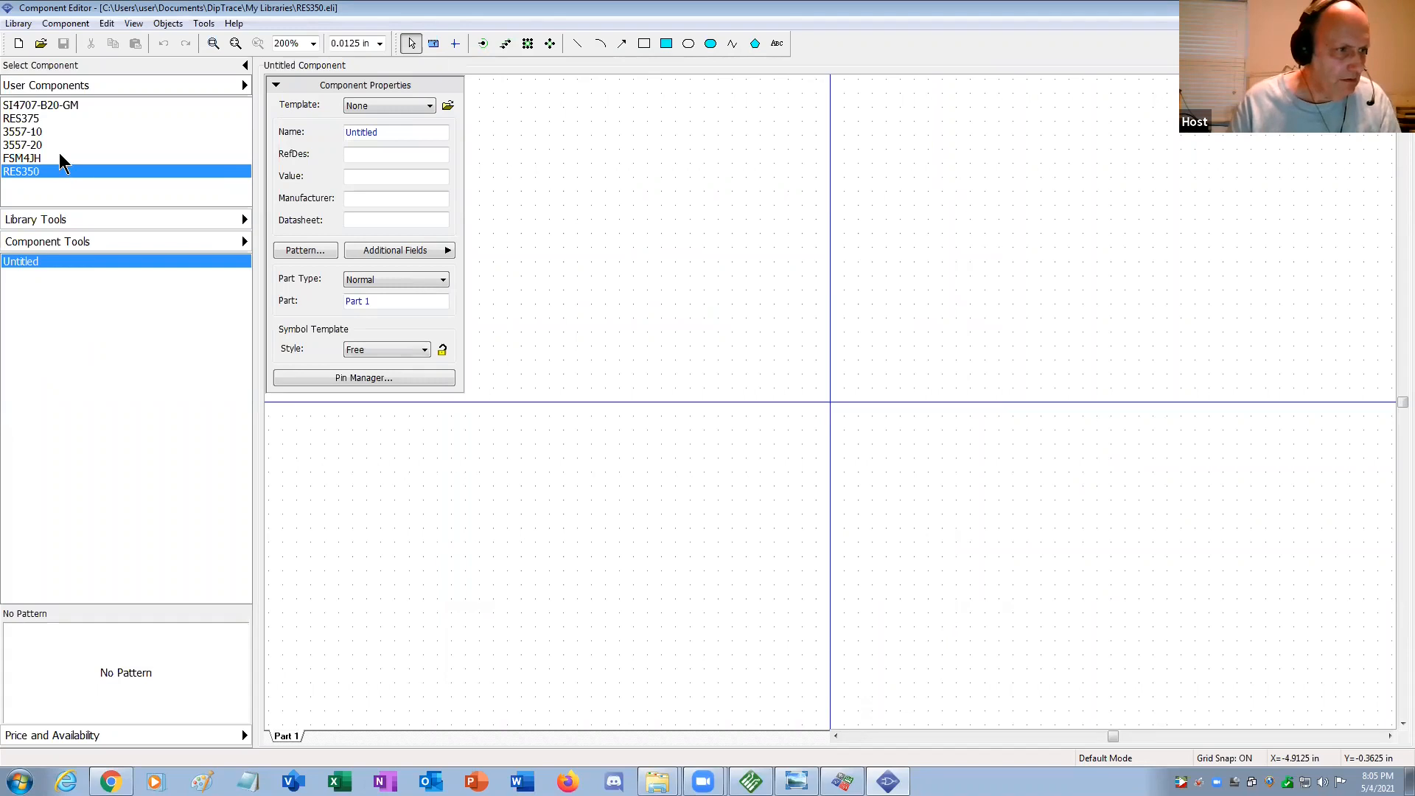
Duplicate the RES375 component within the RES375 library.
{"action": "left_click", "coordinate": [43, 120]}
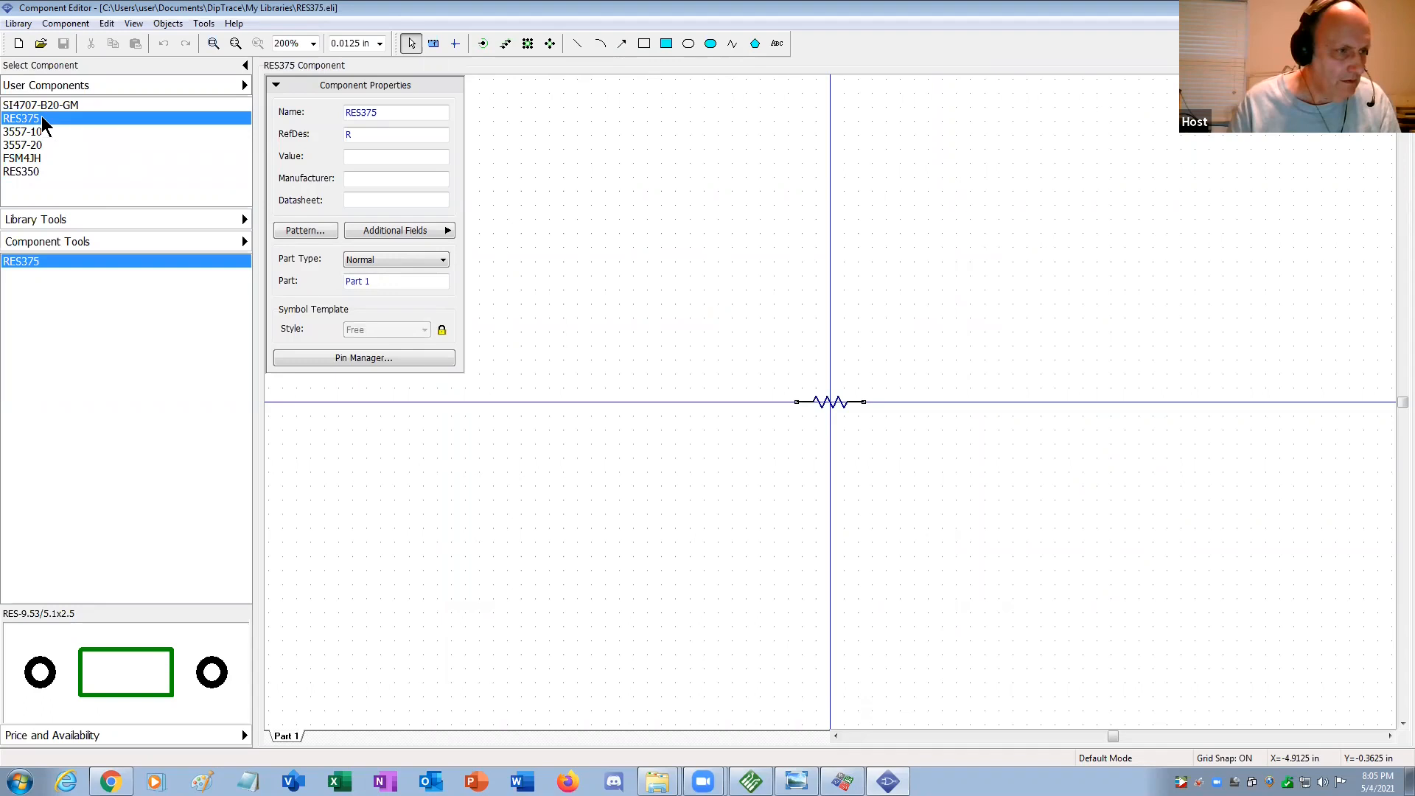
{"action": "left_click", "coordinate": [48, 172]}
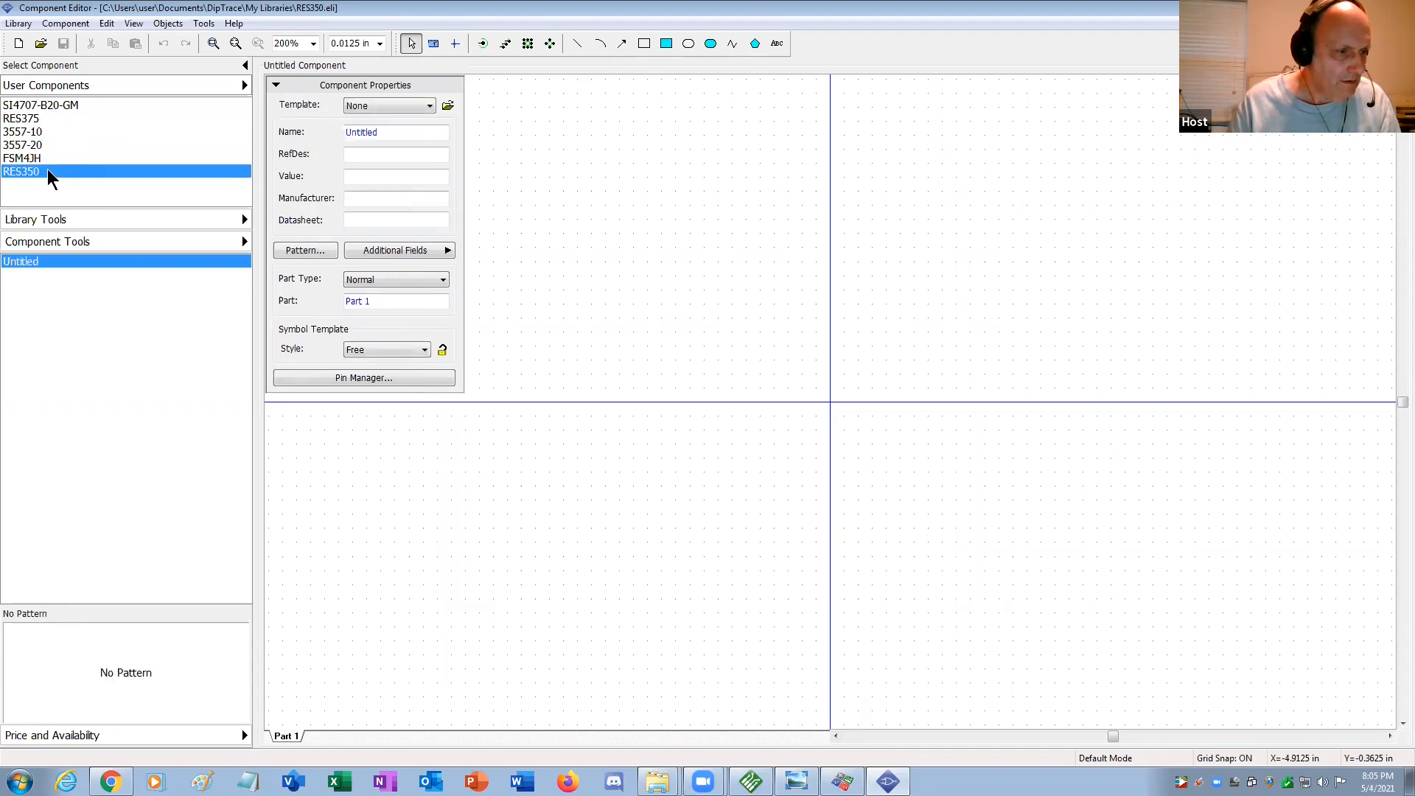
{"action": "left_click", "coordinate": [48, 134]}
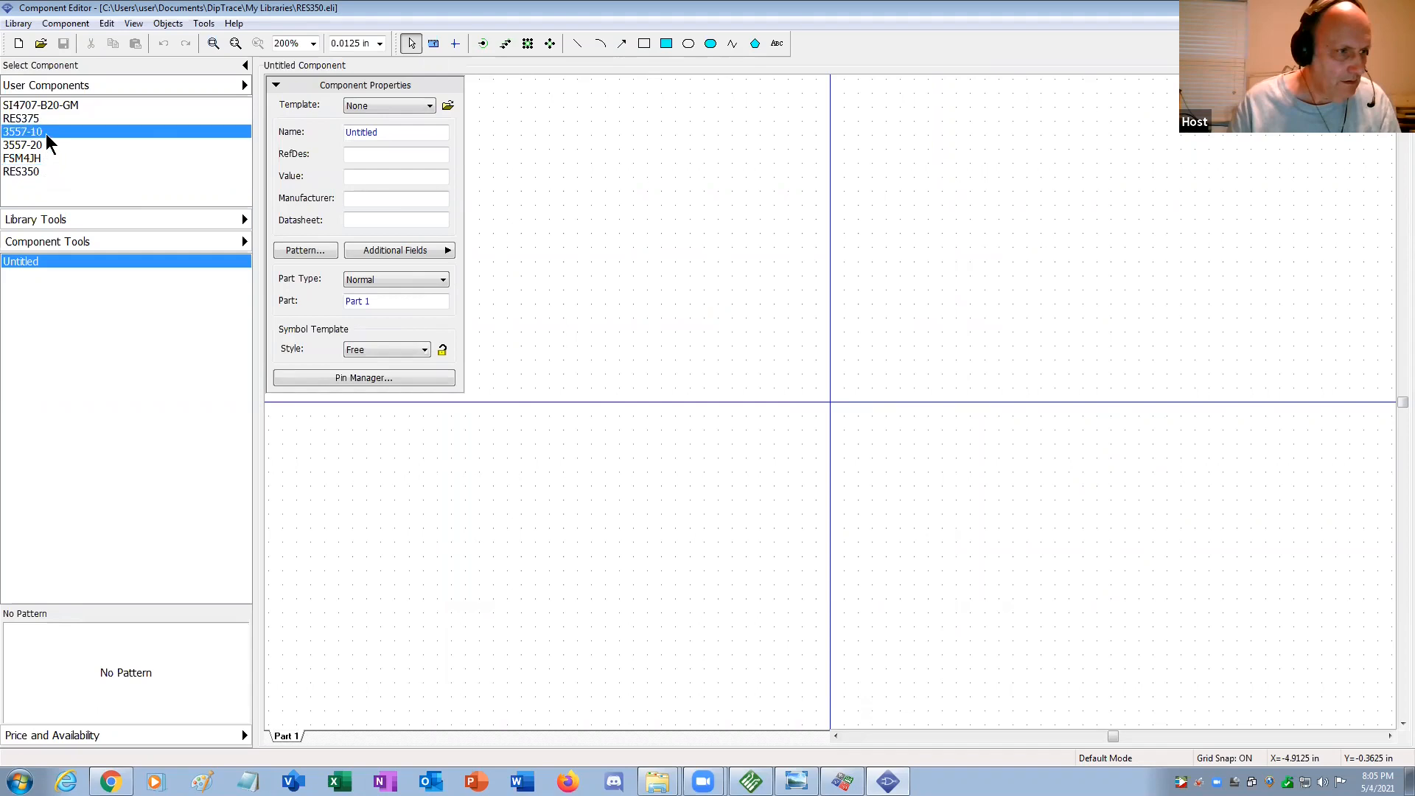
{"action": "left_click", "coordinate": [47, 120]}
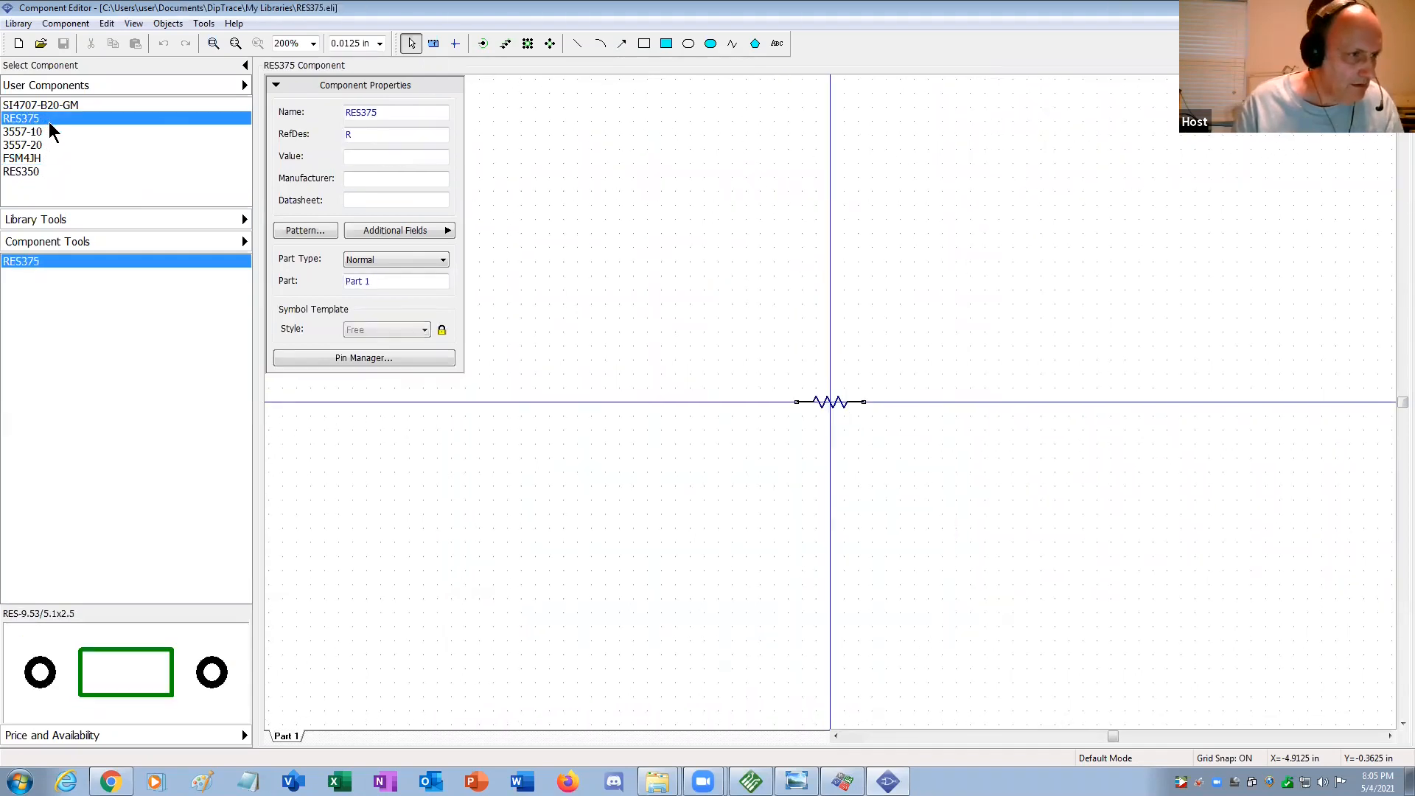
{"action": "right_click", "coordinate": [101, 266]}
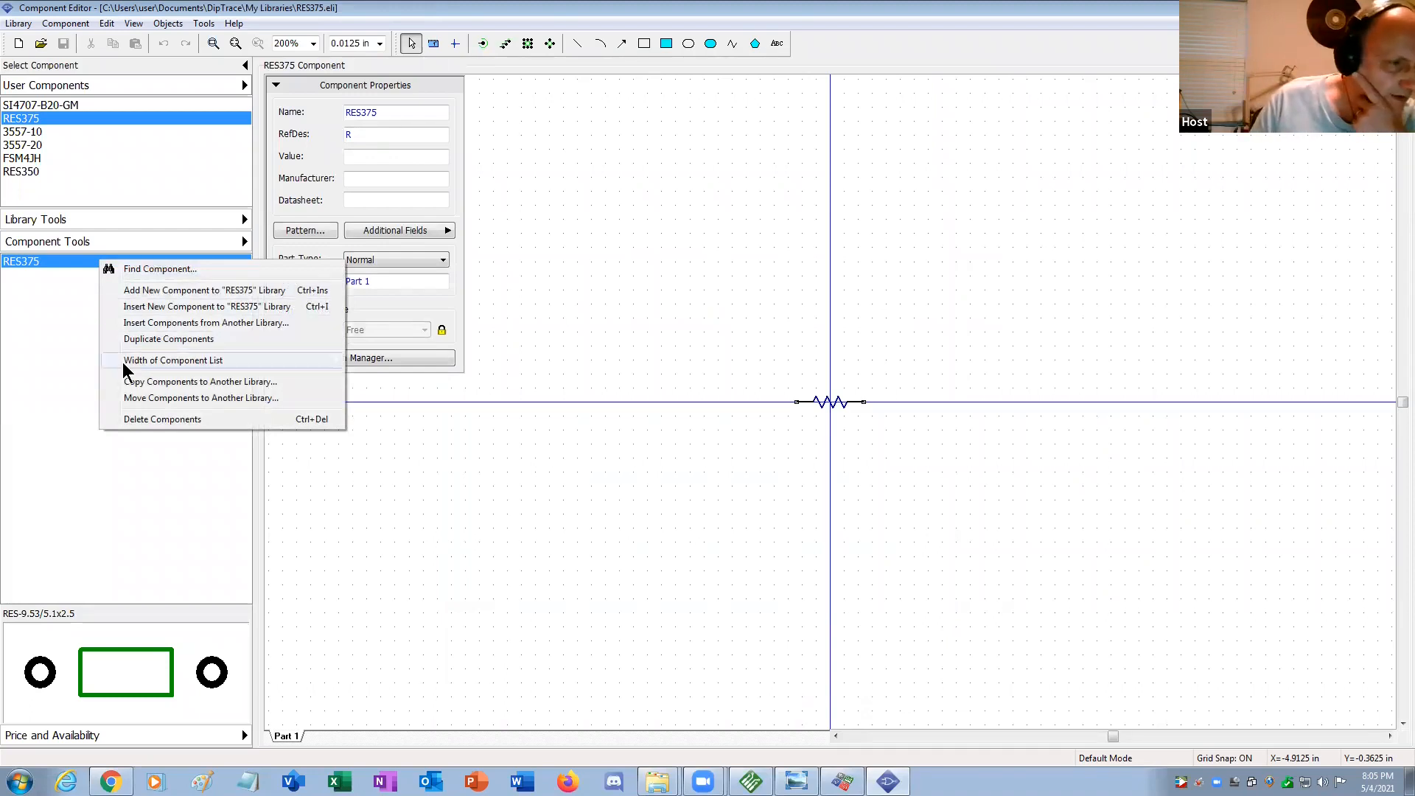
{"action": "left_click", "coordinate": [146, 344]}
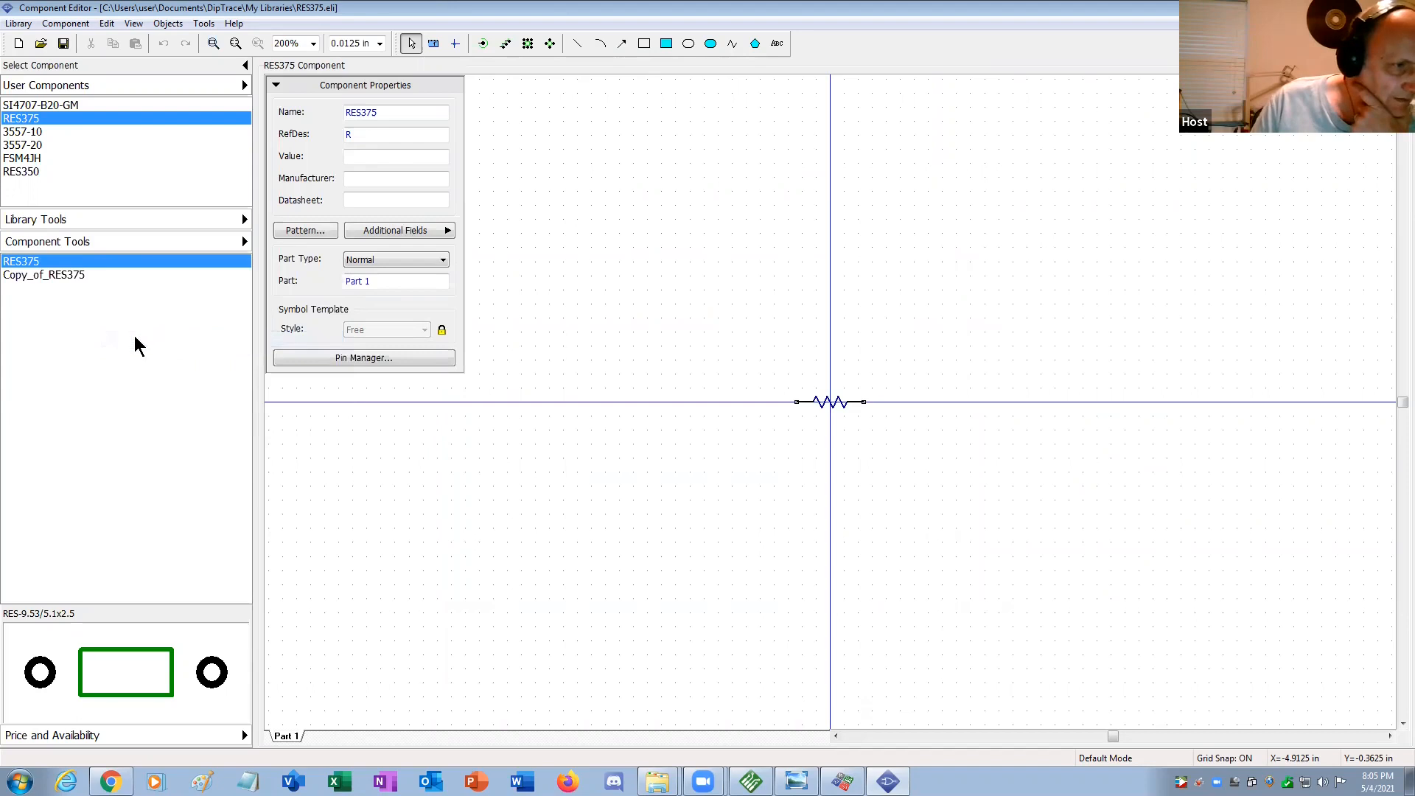
Rename the duplicated resistor component to RES350.
{"action": "left_click", "coordinate": [59, 283]}
{"action": "right_click", "coordinate": [59, 284]}
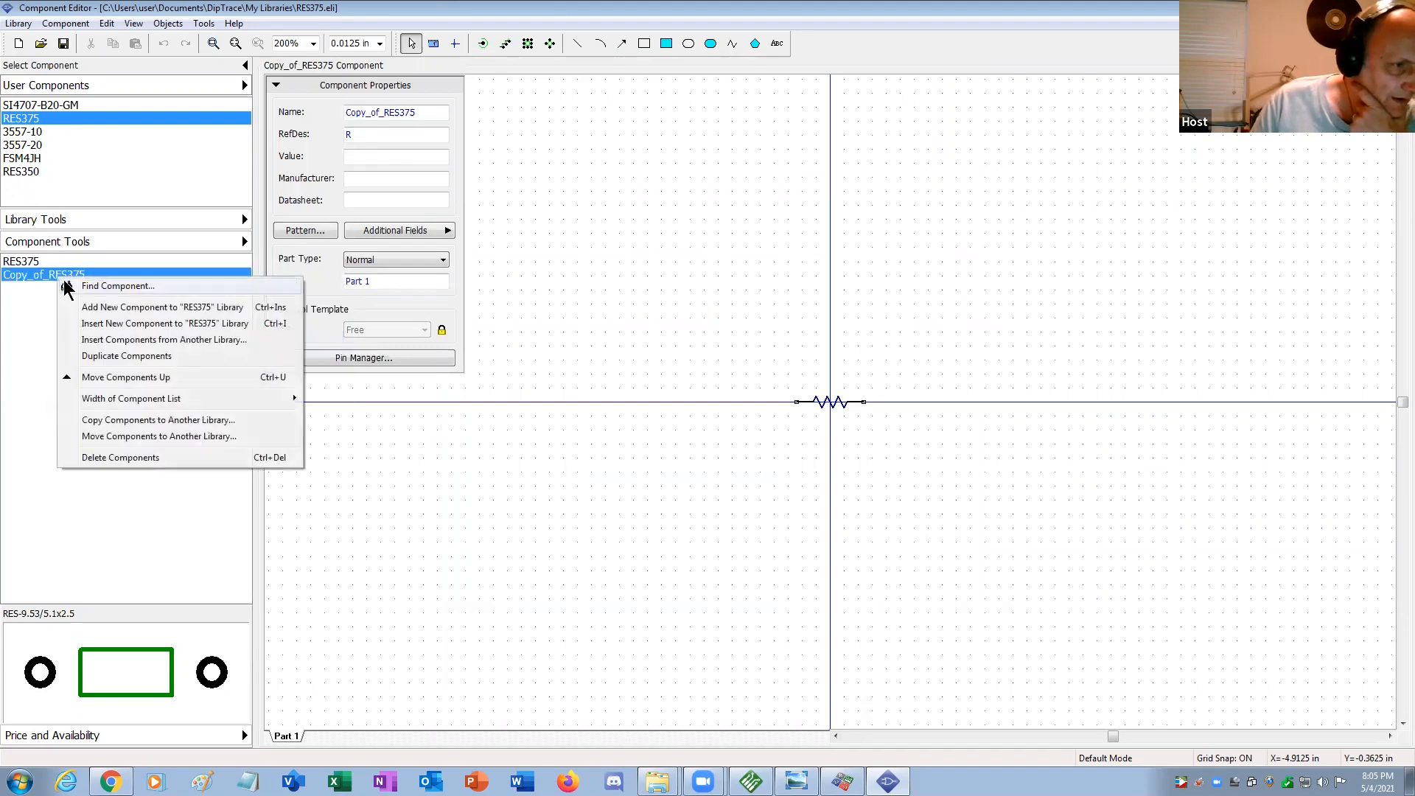
{"action": "left_click", "coordinate": [404, 113]}
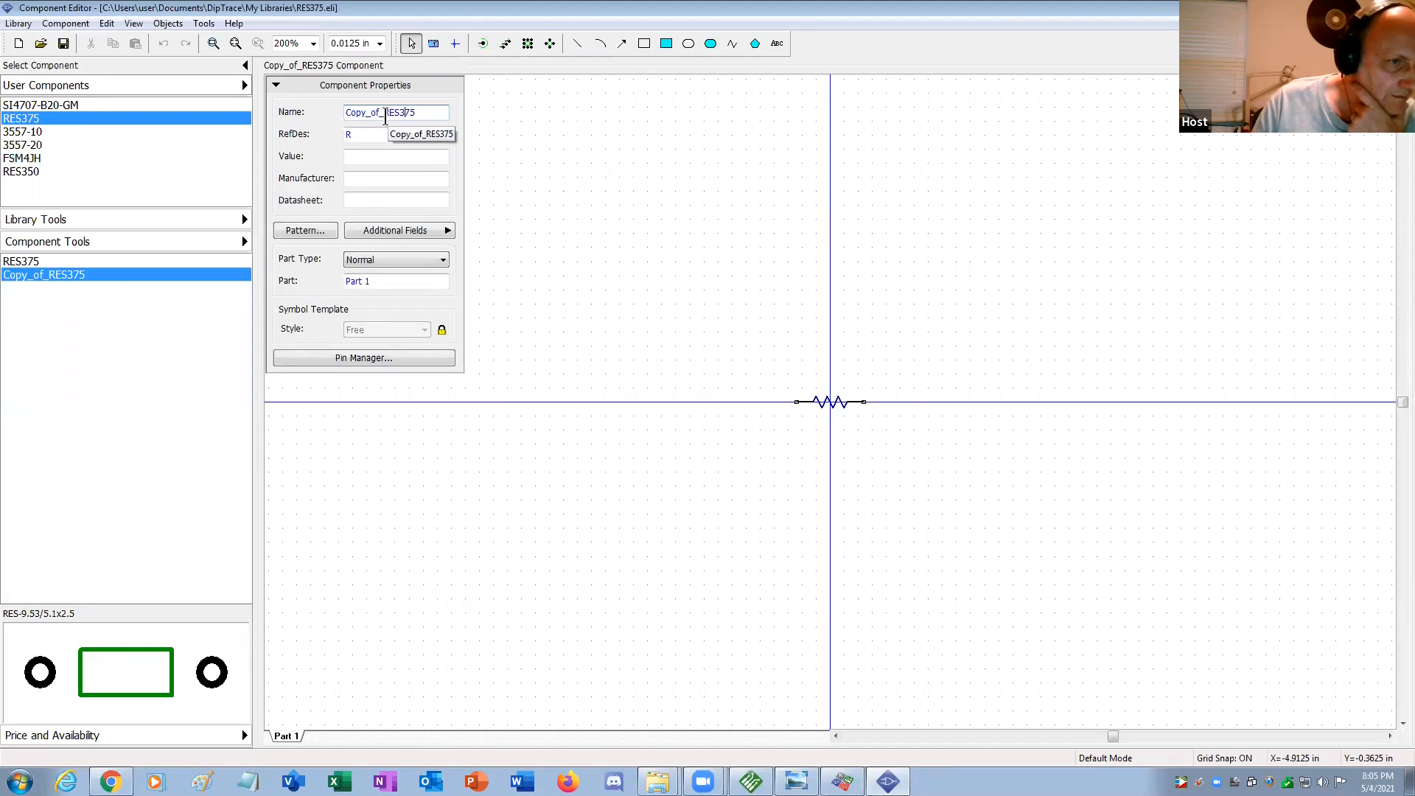
{"action": "left_click", "coordinate": [384, 114]}
{"action": "key", "text": "BackSpace"}
{"action": "key", "text": "BackSpace"}
{"action": "key", "text": "BackSpace"}
{"action": "key", "text": "BackSpace"}
{"action": "key", "text": "BackSpace"}
{"action": "key", "text": "BackSpace"}
{"action": "key", "text": "BackSpace"}
{"action": "key", "text": "BackSpace"}
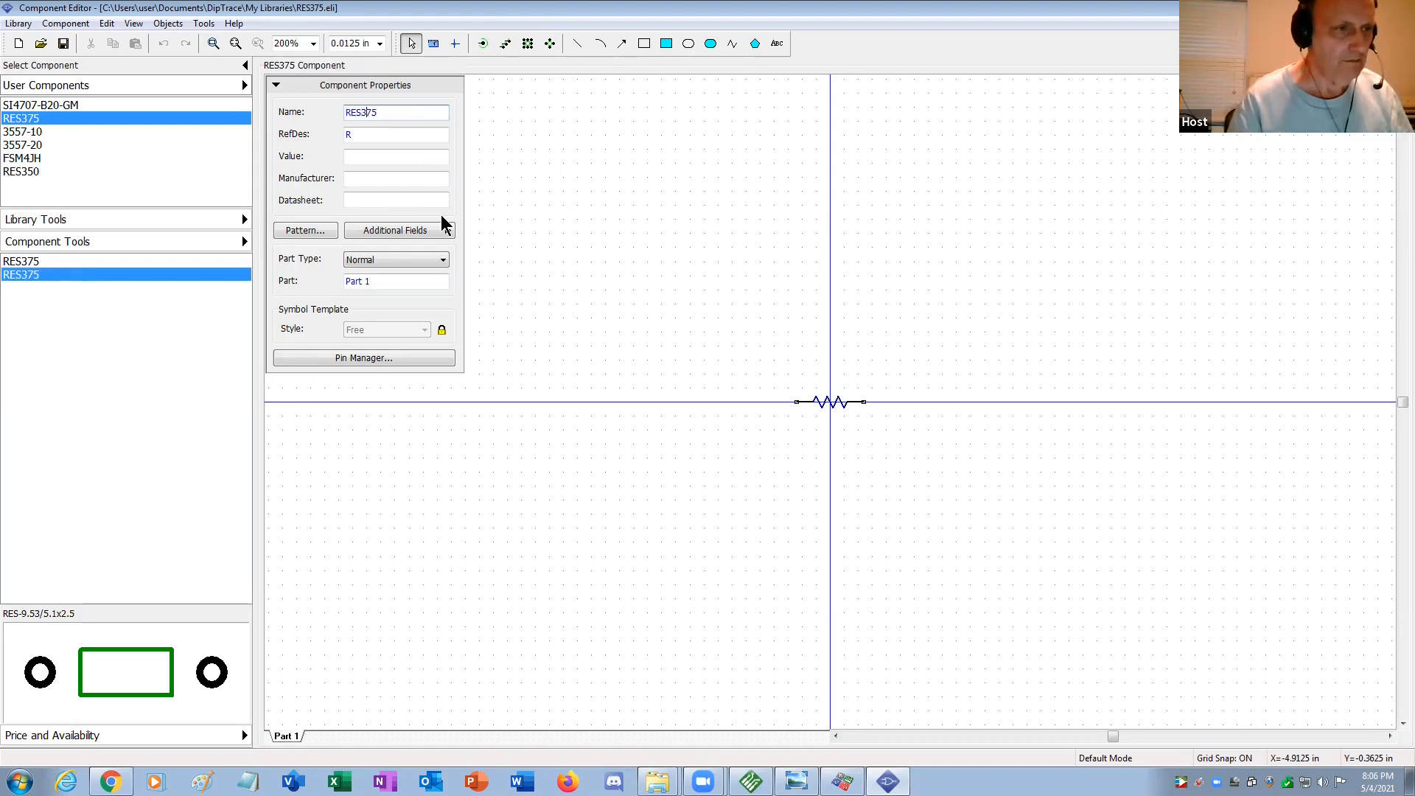
{"action": "type", "text": "50"}
{"action": "key", "text": "Delete"}
{"action": "key", "text": "Delete"}
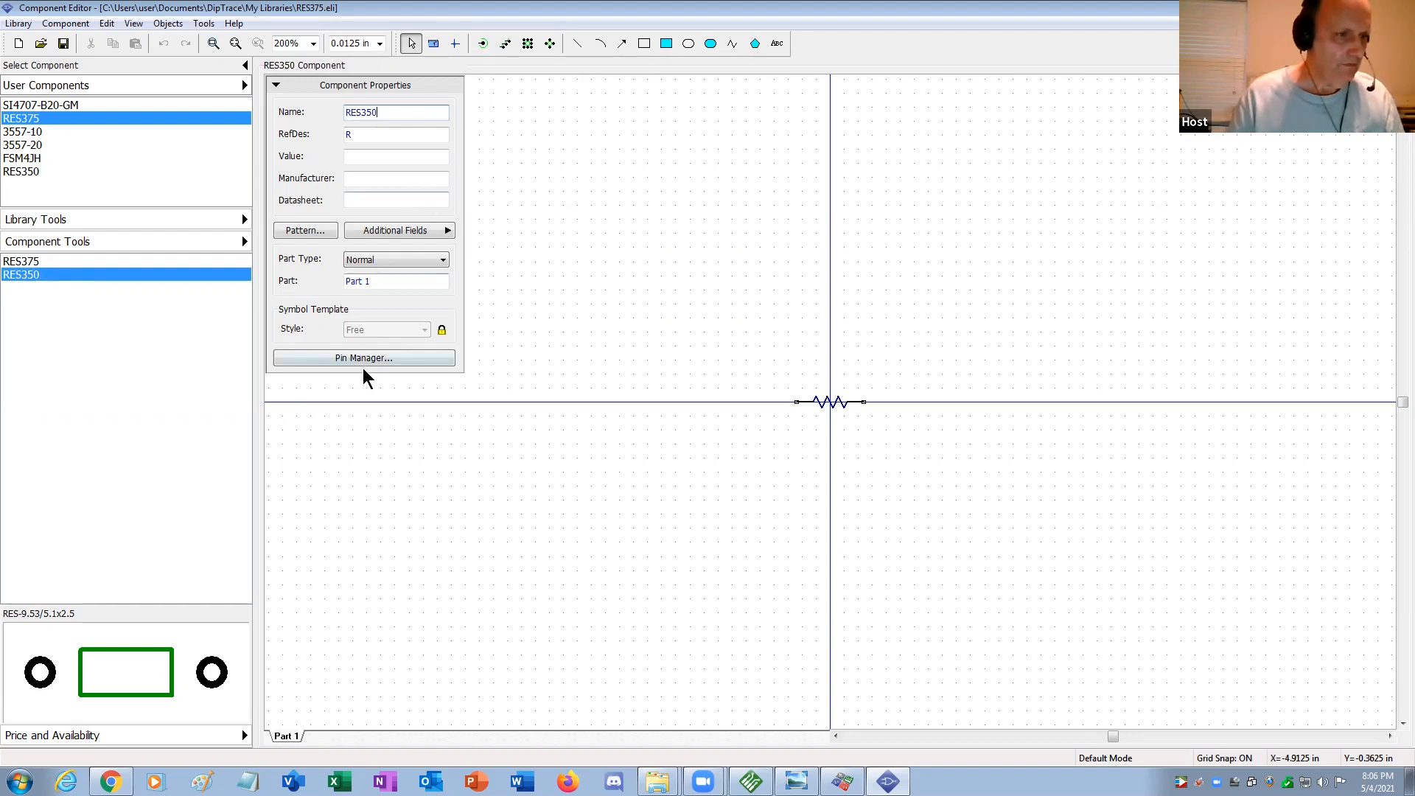
{"action": "left_click", "coordinate": [146, 374]}
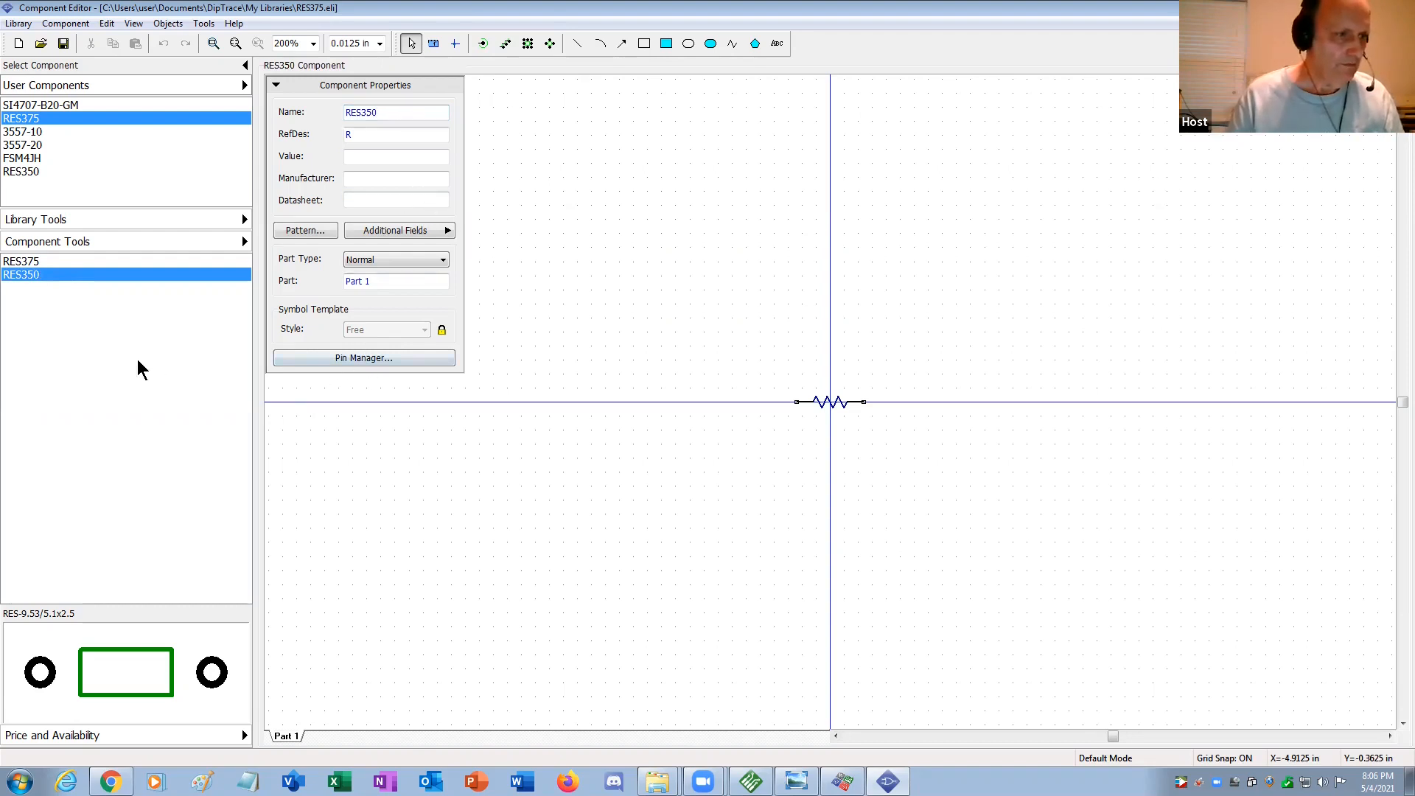
Move the RES350 component from the RES375 library to the RES350 library and save the changes to RES375.
{"action": "right_click", "coordinate": [76, 273]}
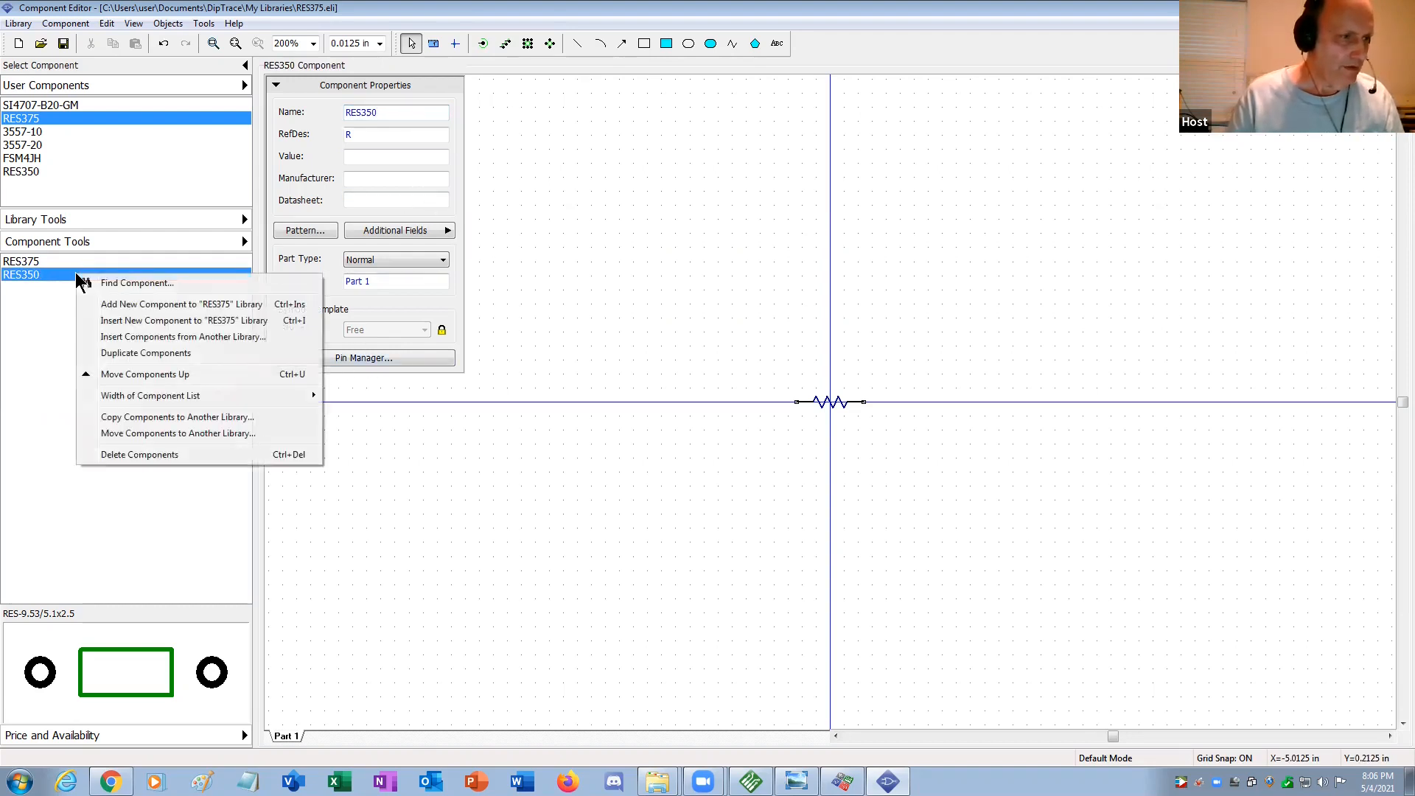
{"action": "left_click", "coordinate": [124, 440]}
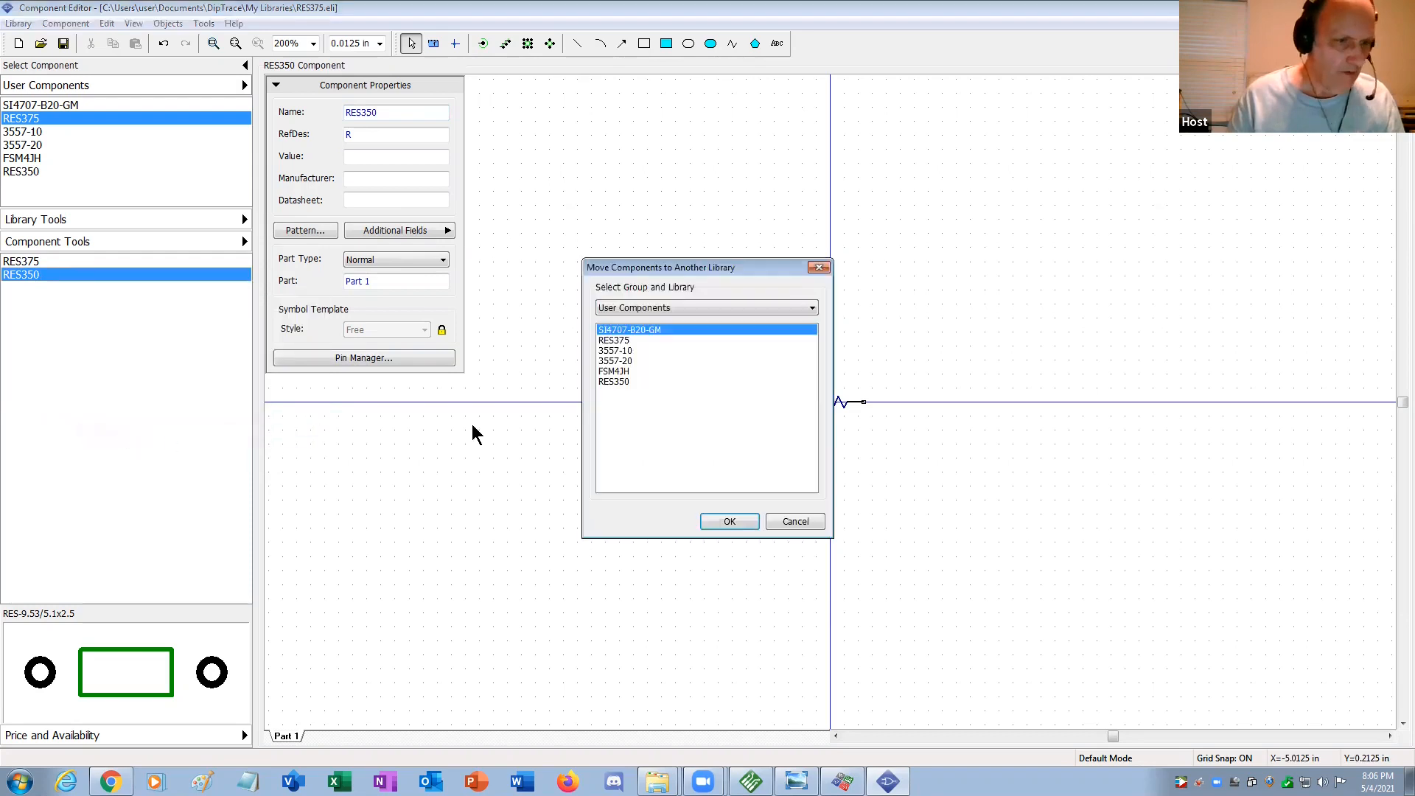
{"action": "left_click", "coordinate": [615, 382]}
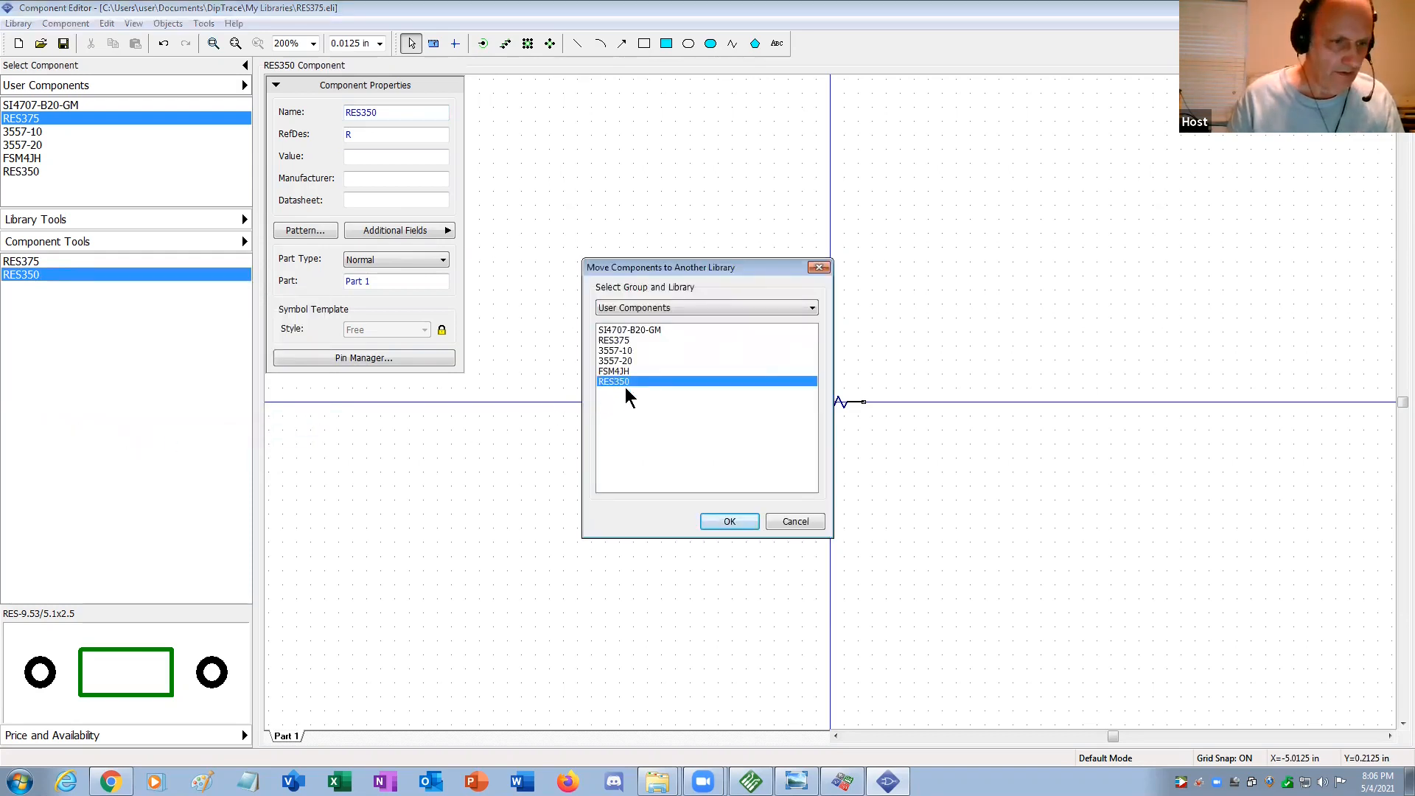
{"action": "left_click", "coordinate": [729, 523]}
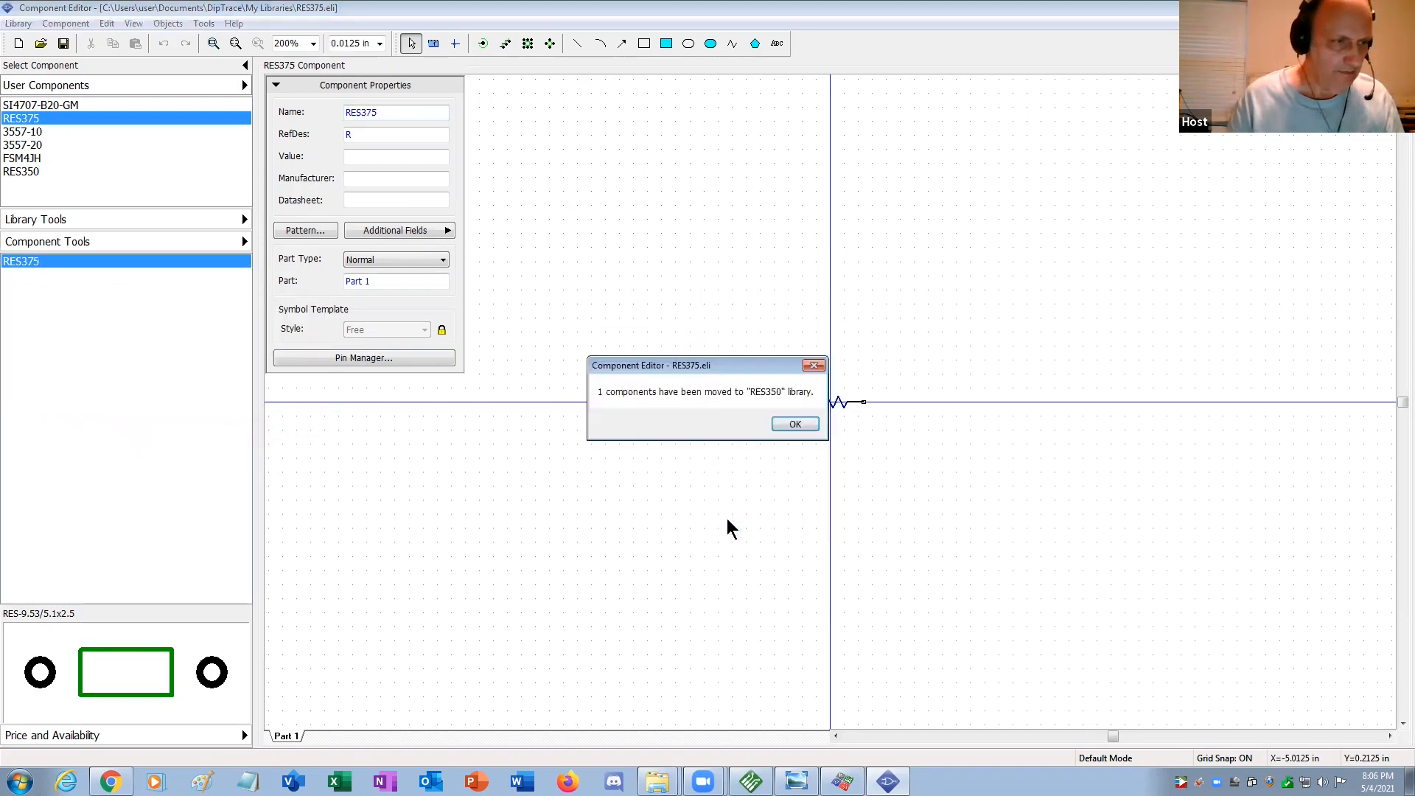
{"action": "left_click", "coordinate": [794, 425]}
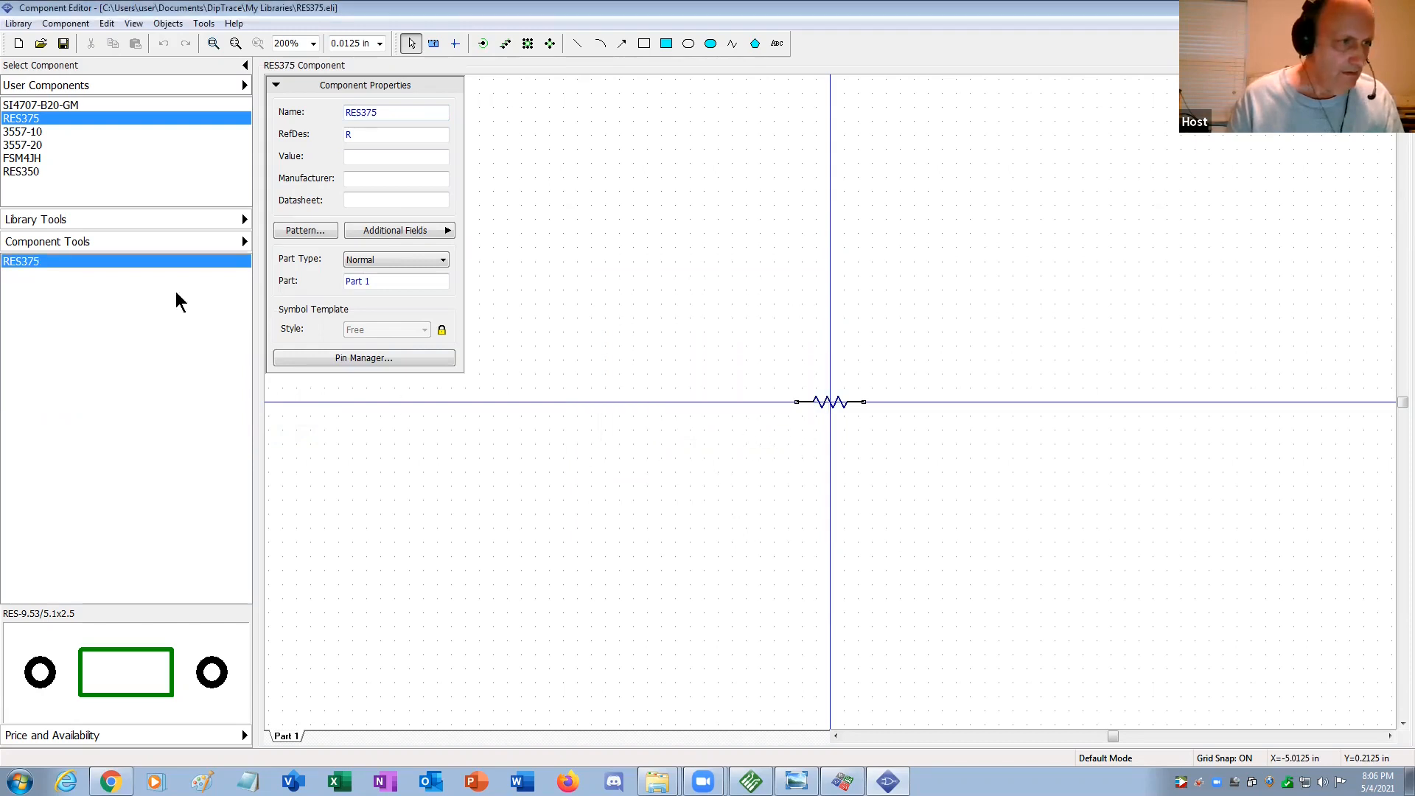
{"action": "left_click", "coordinate": [37, 174]}
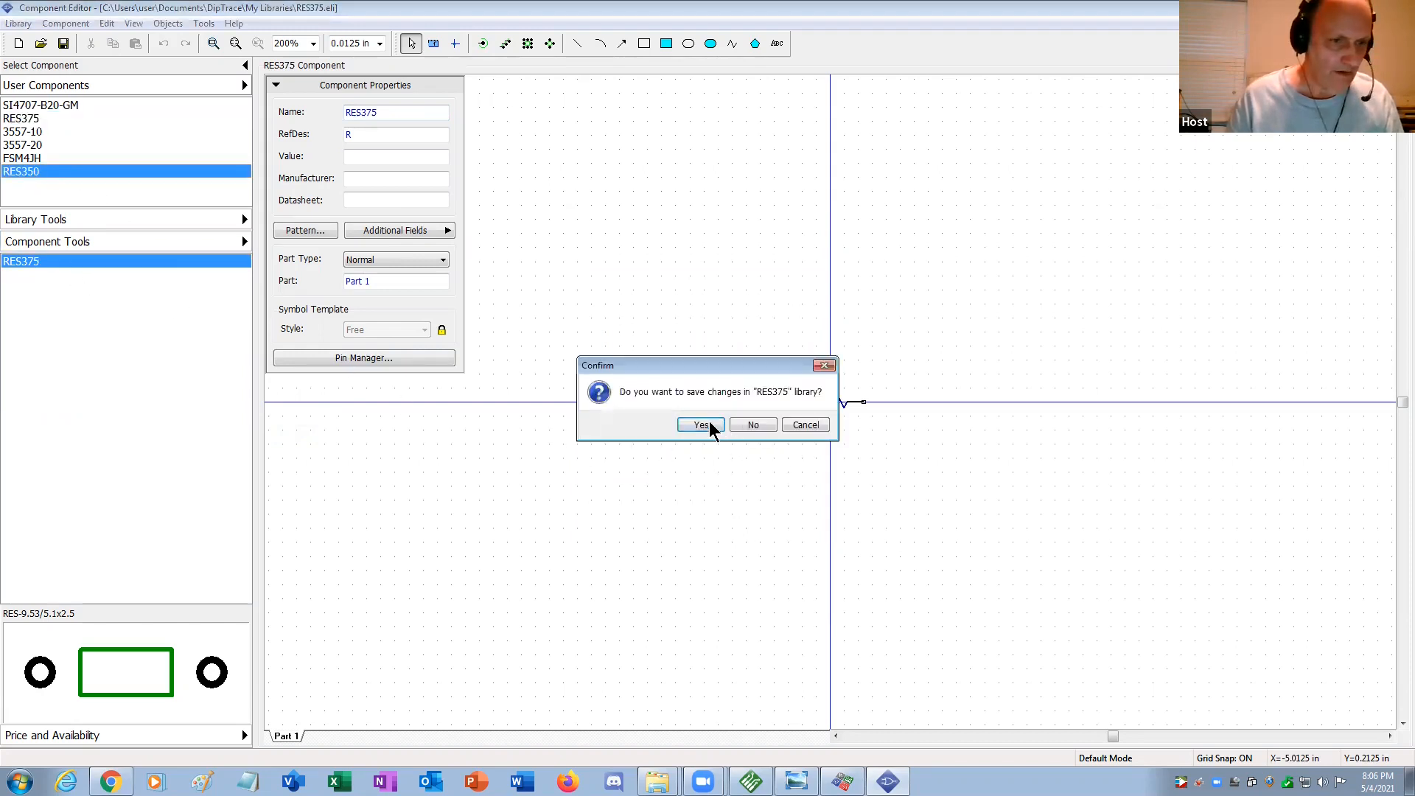
{"action": "left_click", "coordinate": [711, 425]}
Delete the Untitled component from the RES350 component library and save the library.
{"action": "left_click", "coordinate": [62, 264]}
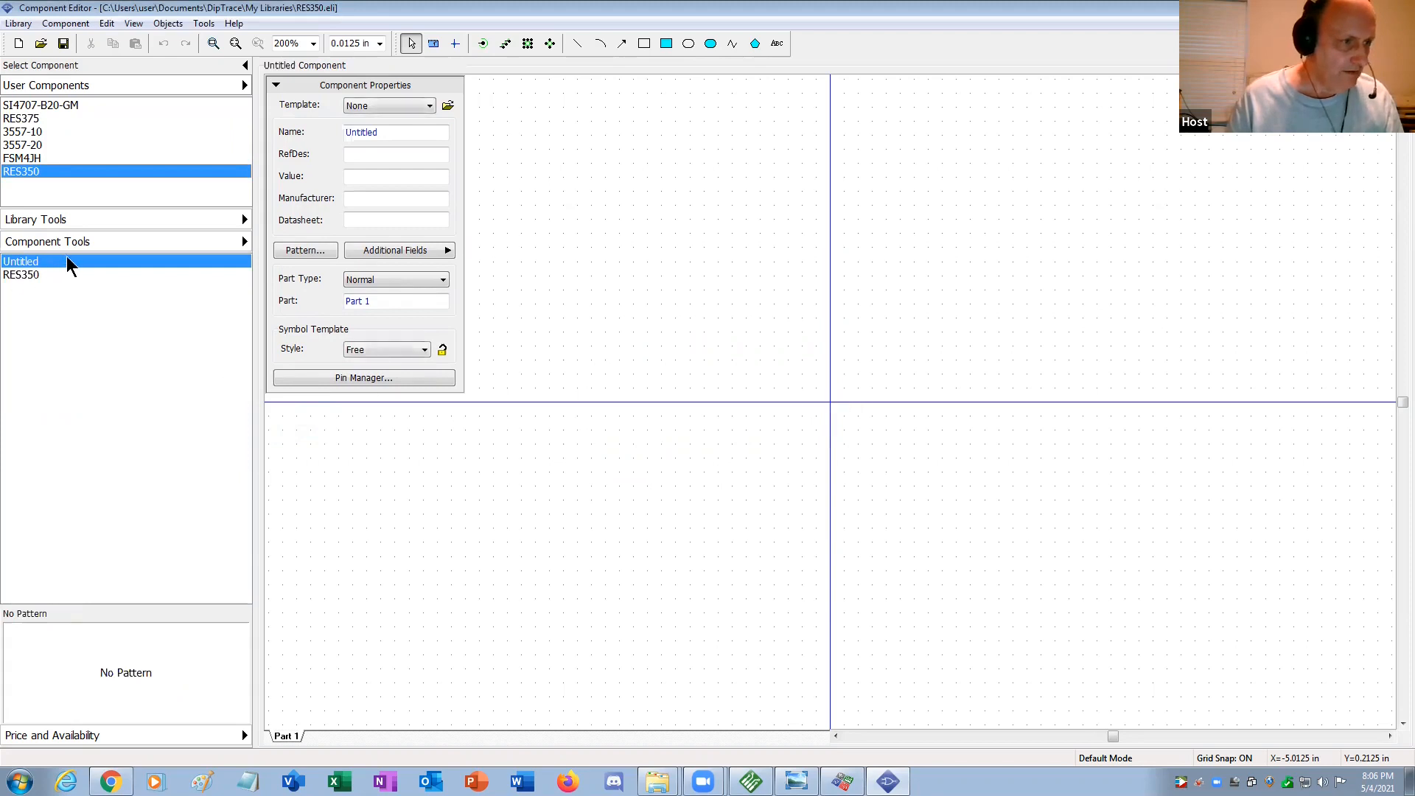
{"action": "right_click", "coordinate": [70, 267]}
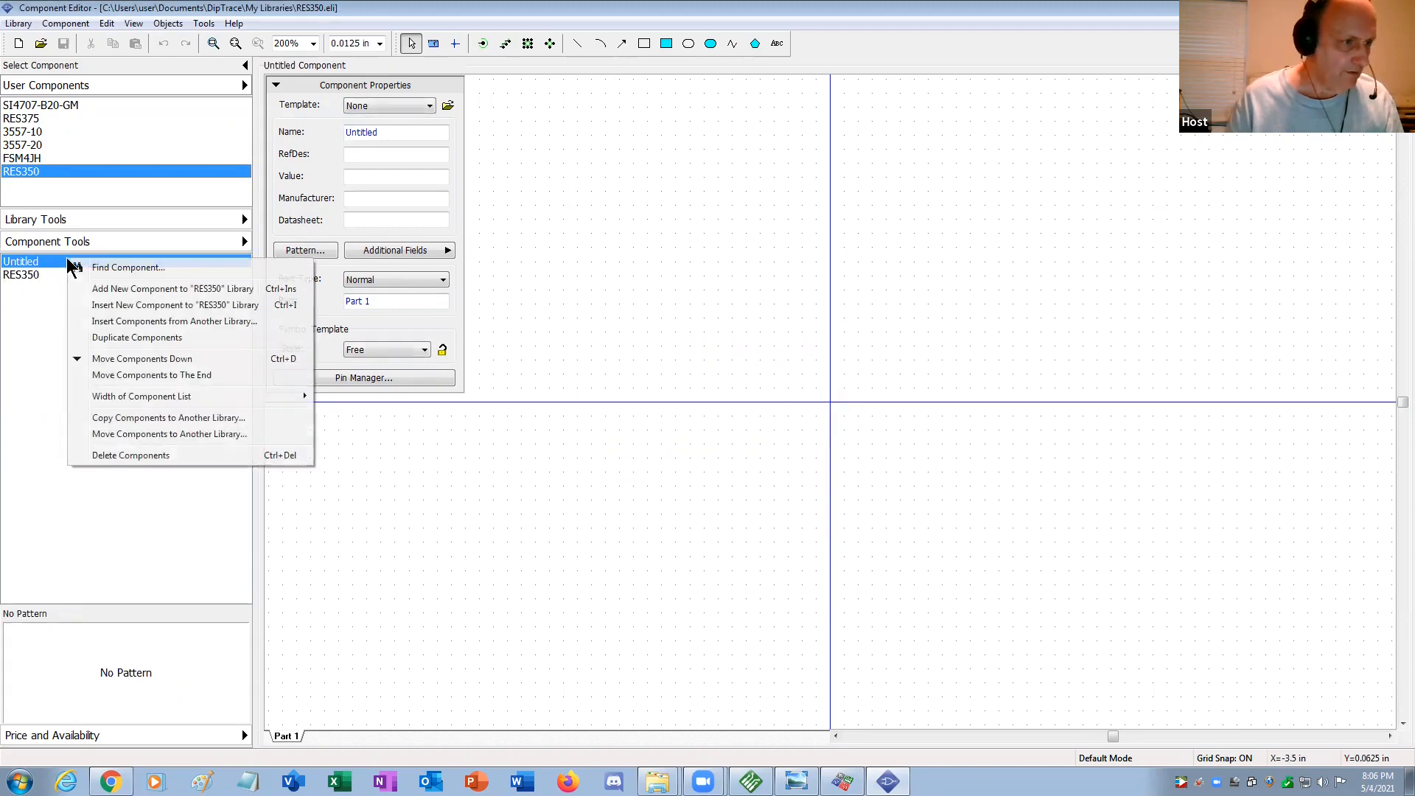
{"action": "left_click", "coordinate": [133, 463]}
{"action": "left_click", "coordinate": [788, 427]}
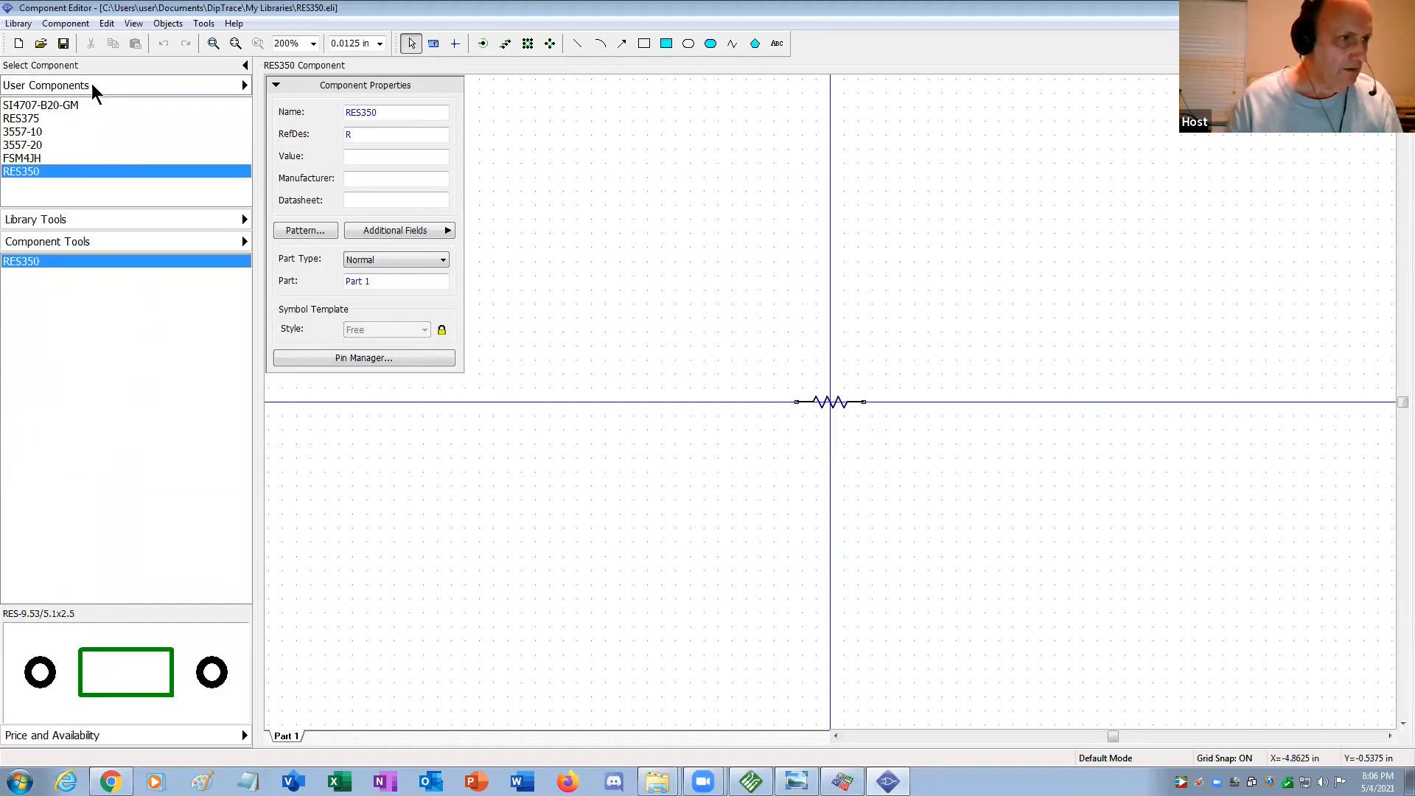
{"action": "left_click", "coordinate": [64, 45]}
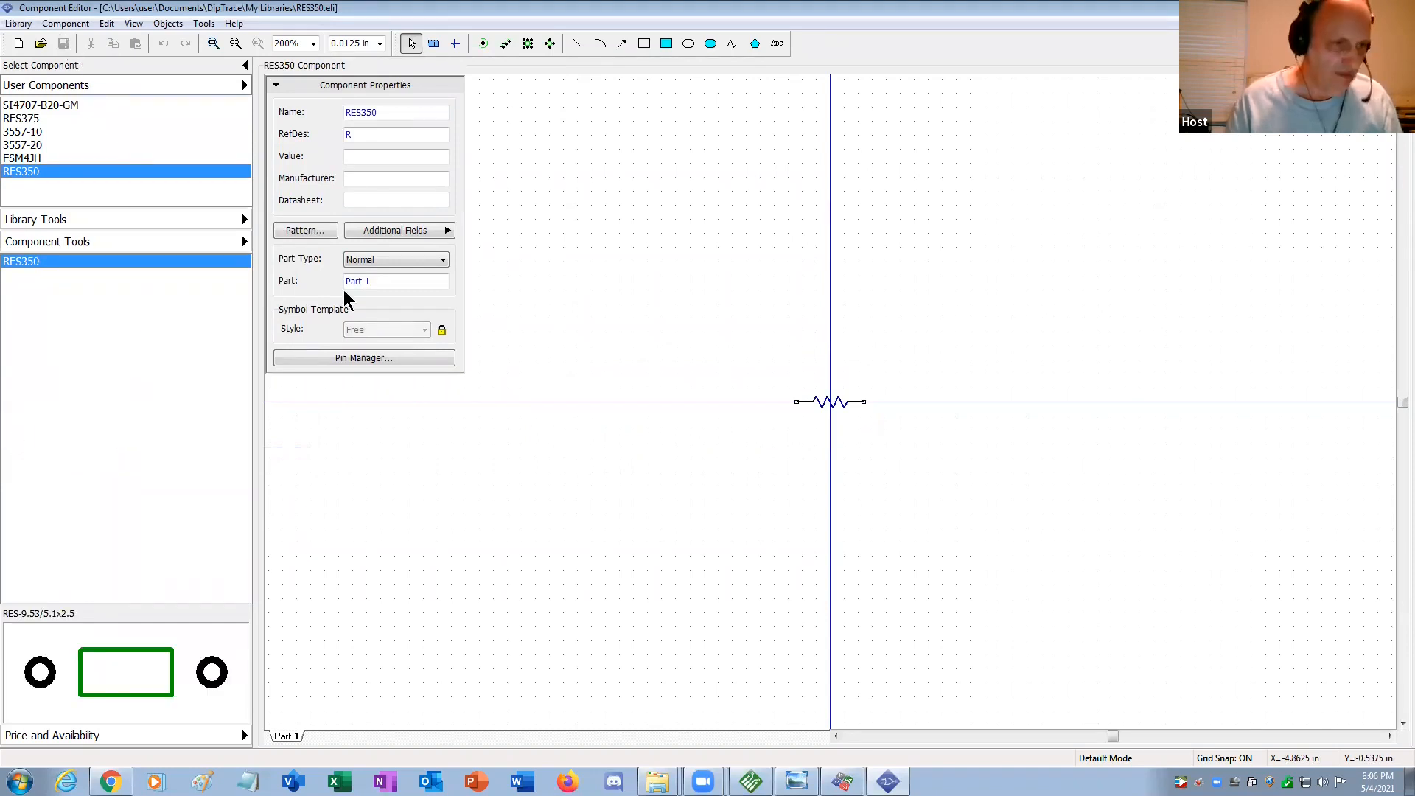
{"action": "left_click", "coordinate": [842, 781]}
{"action": "left_click", "coordinate": [725, 406]}
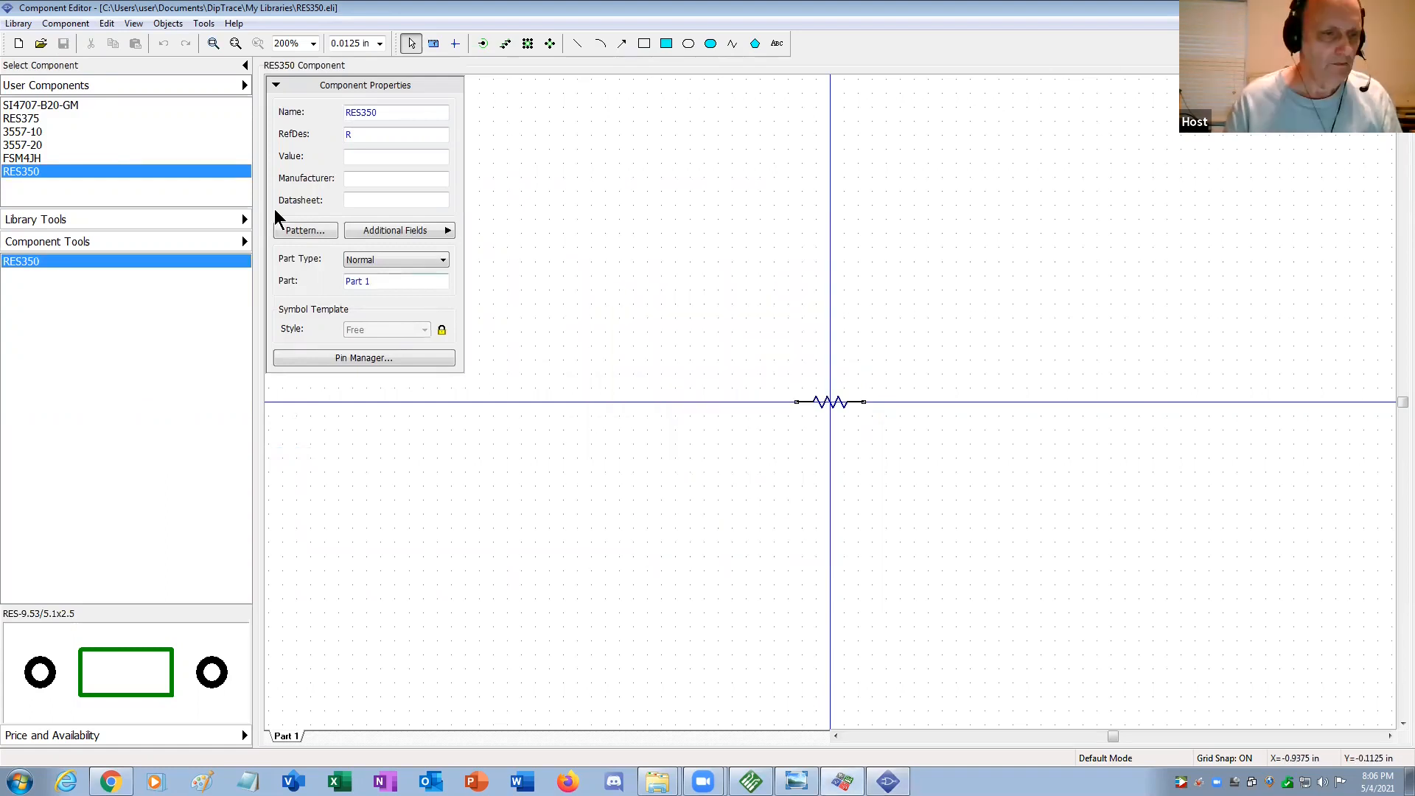
Add the RES350.eli library file to the User Components group in the library setup.
{"action": "left_click", "coordinate": [18, 24]}
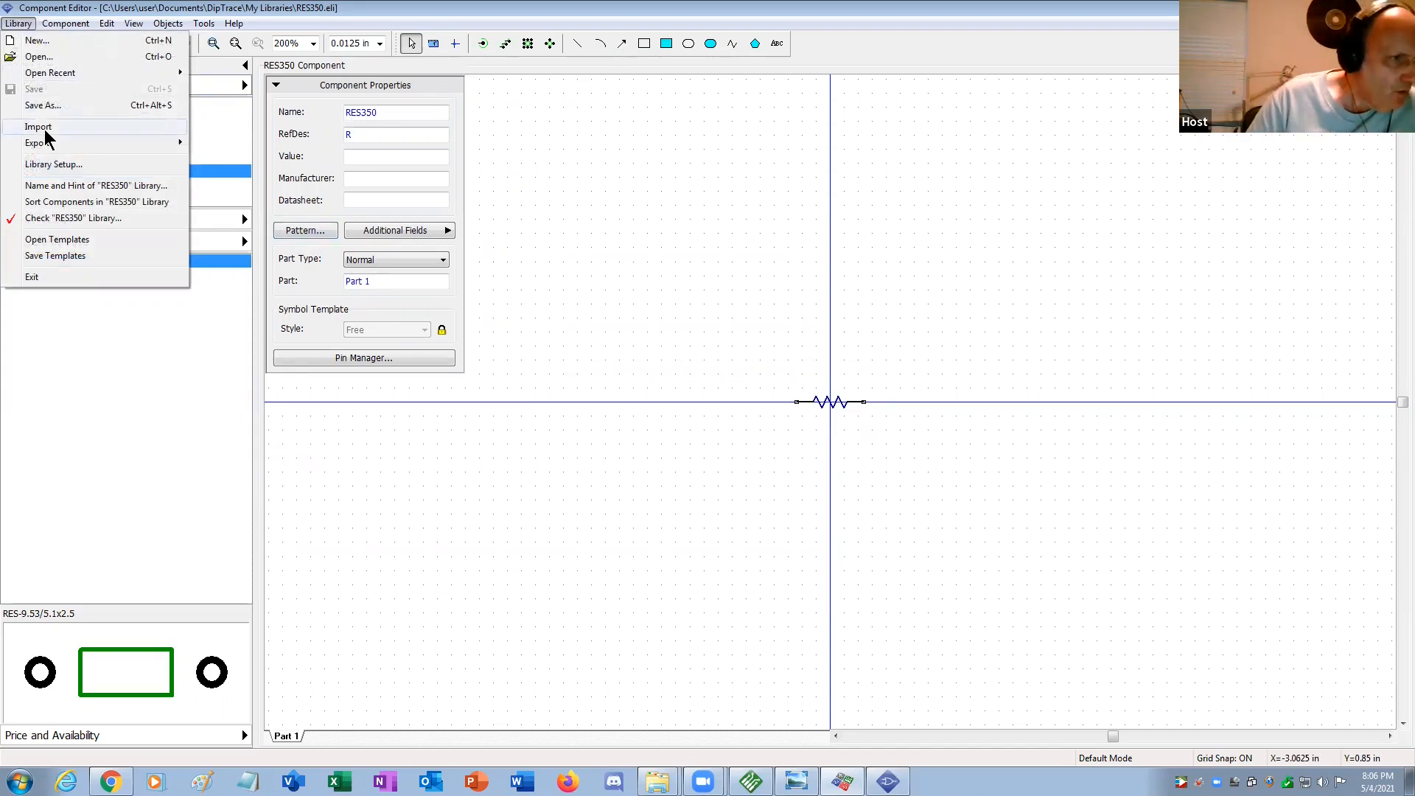
{"action": "left_click", "coordinate": [57, 164]}
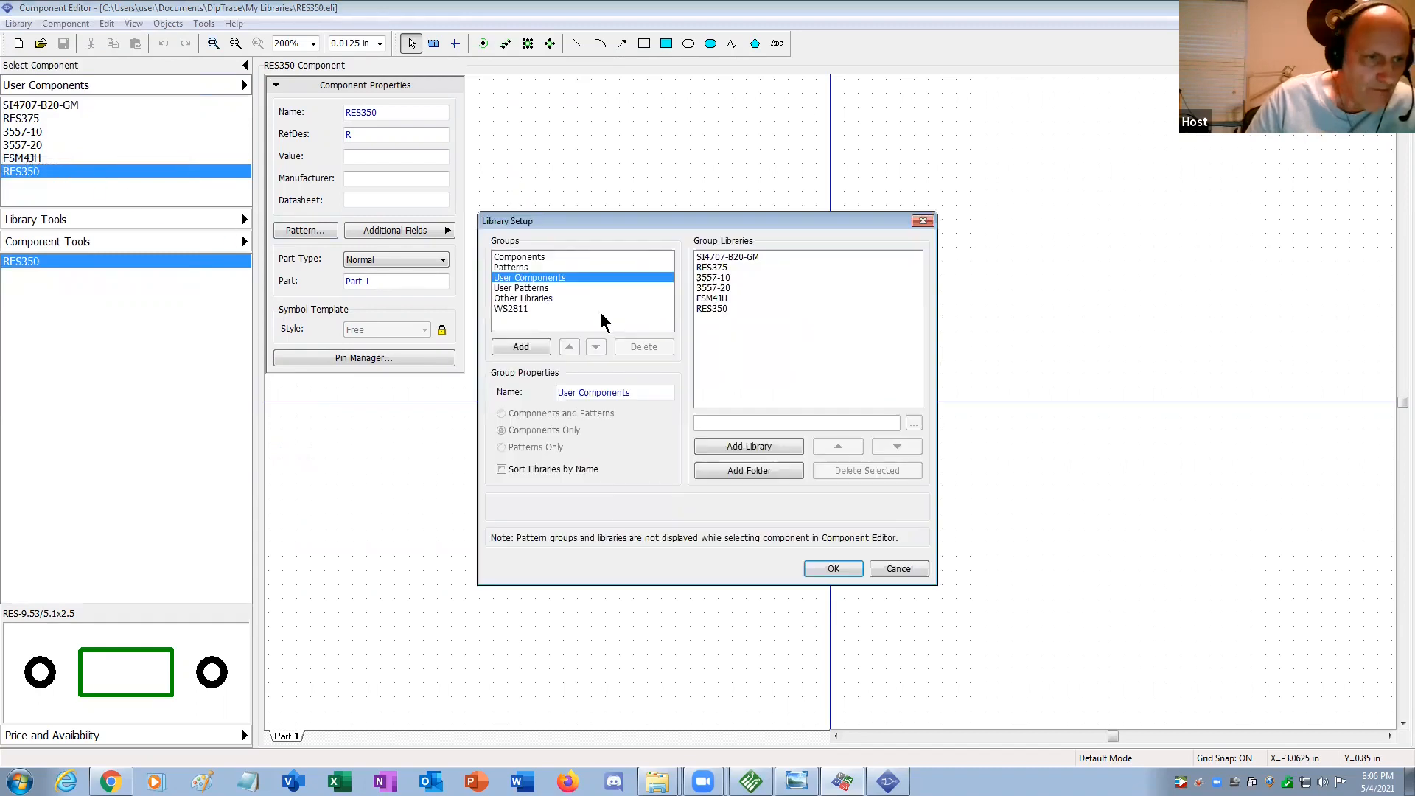
{"action": "left_click", "coordinate": [722, 268]}
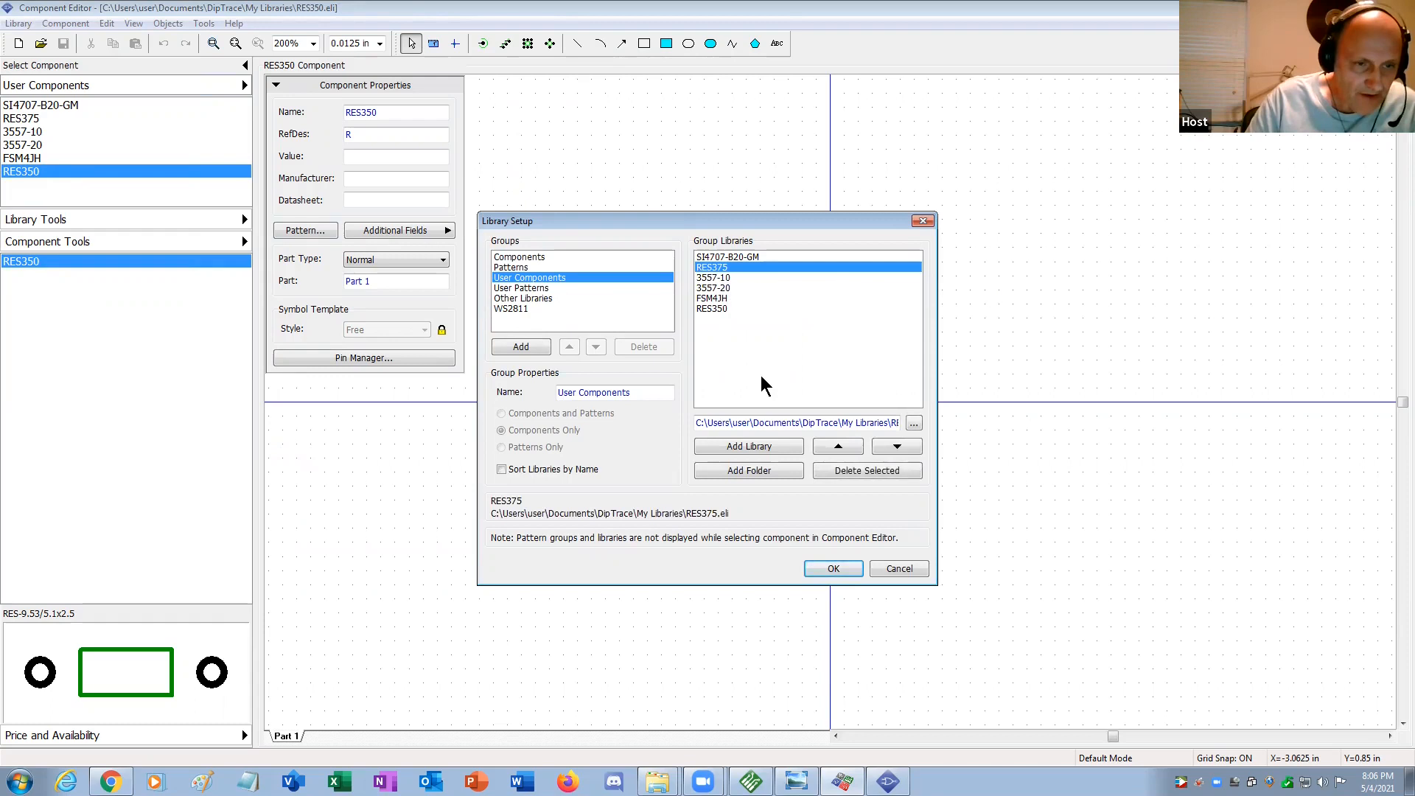
{"action": "left_click", "coordinate": [769, 449]}
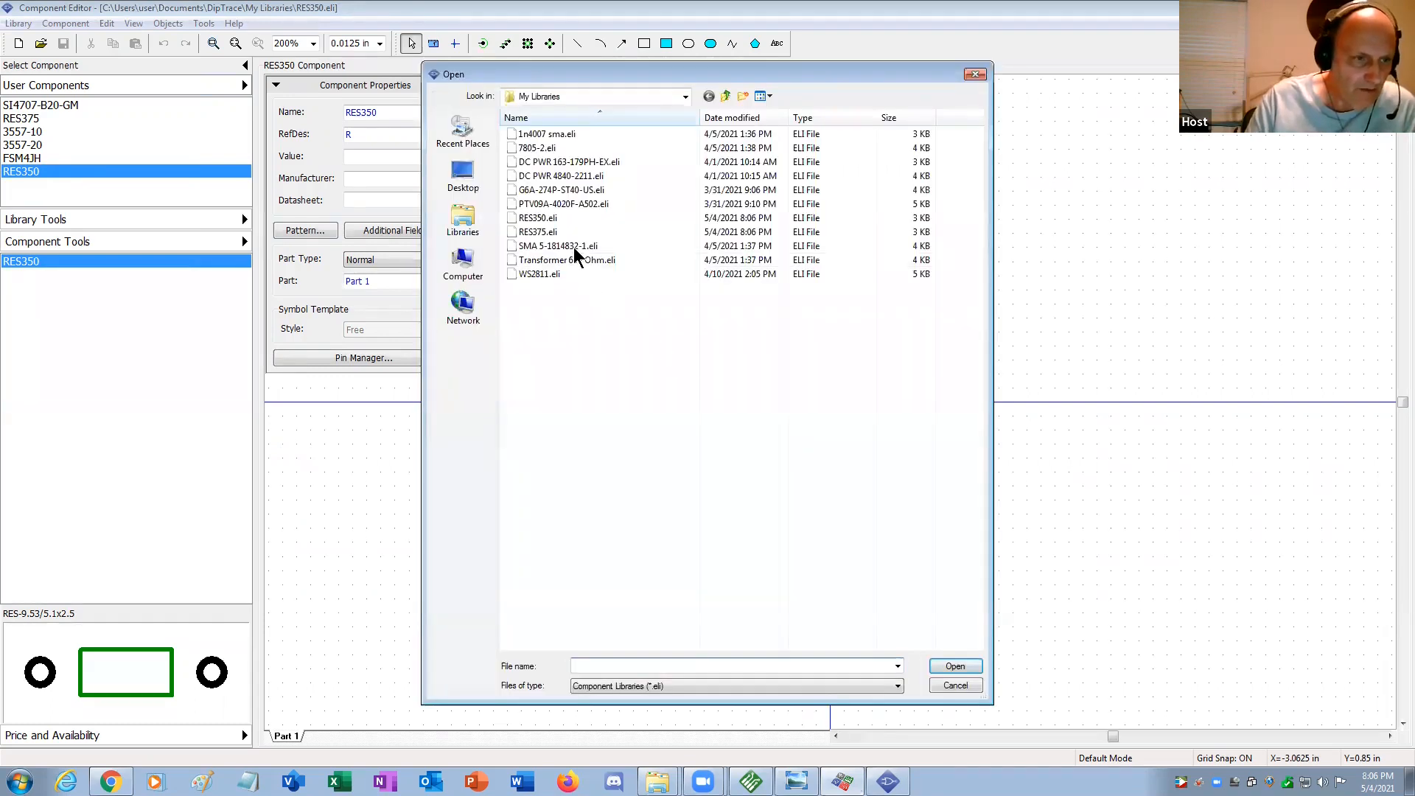
{"action": "double_click", "coordinate": [552, 218]}
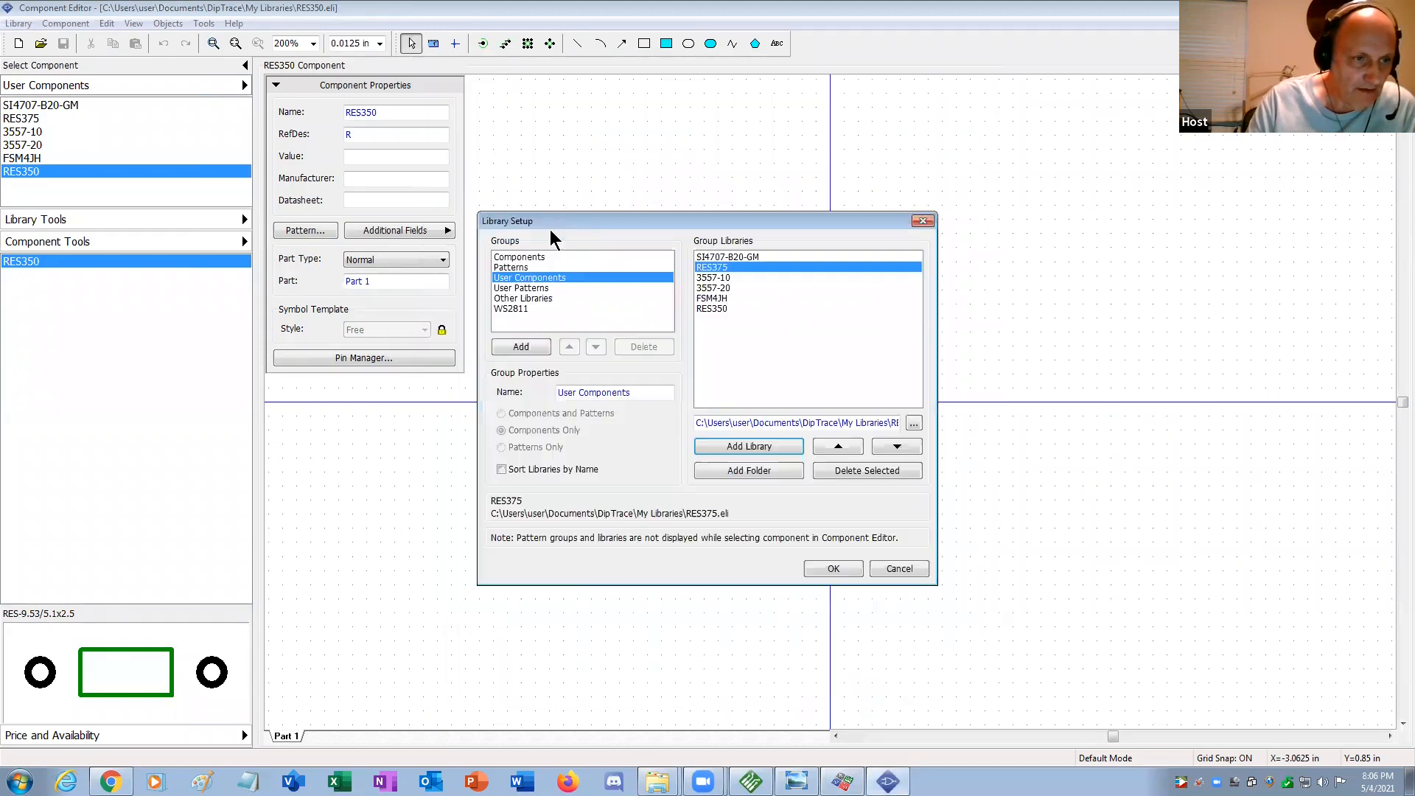
{"action": "left_click", "coordinate": [823, 569]}
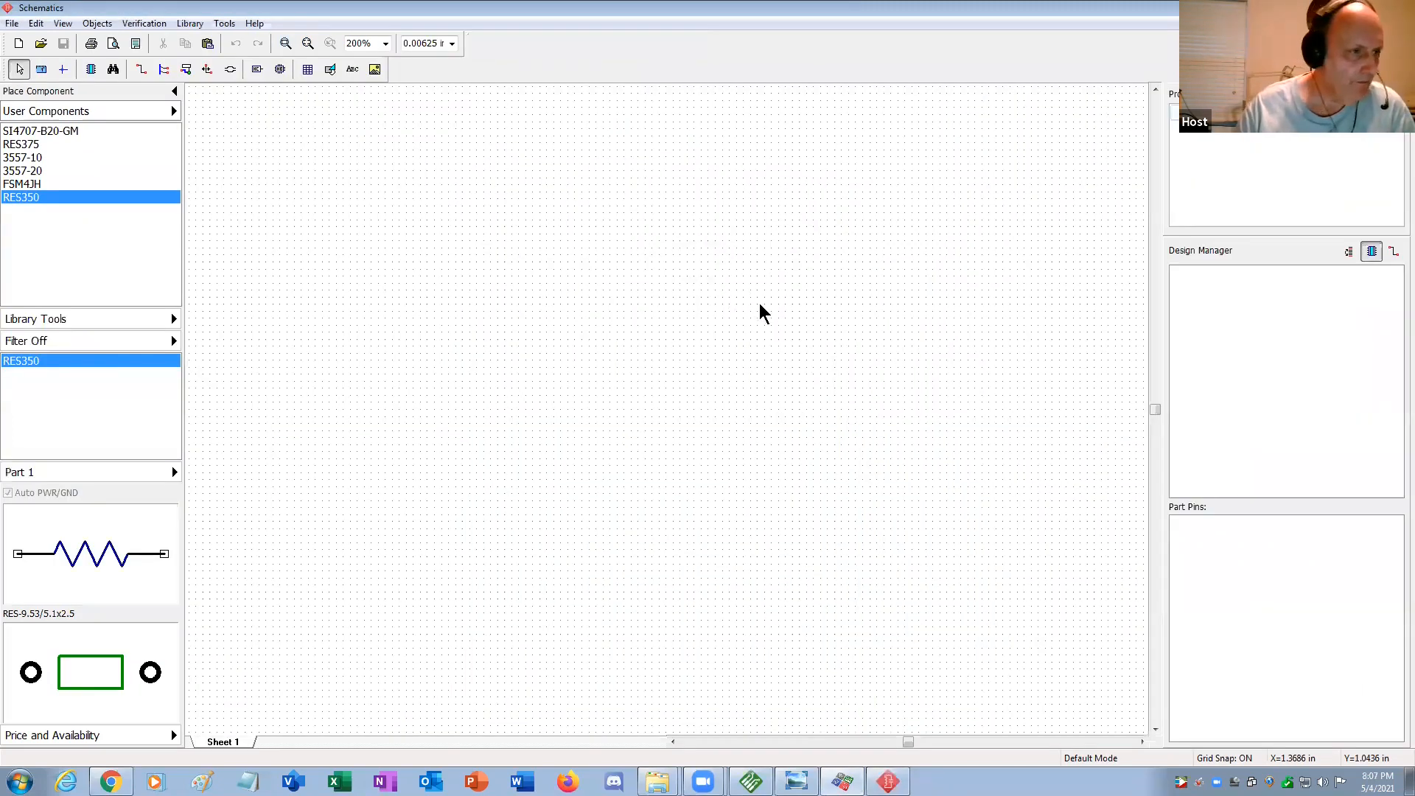
In Schematic Capture, place one RES350 resistor from the RES350 library on the empty sheet.
{"action": "left_click", "coordinate": [111, 371]}
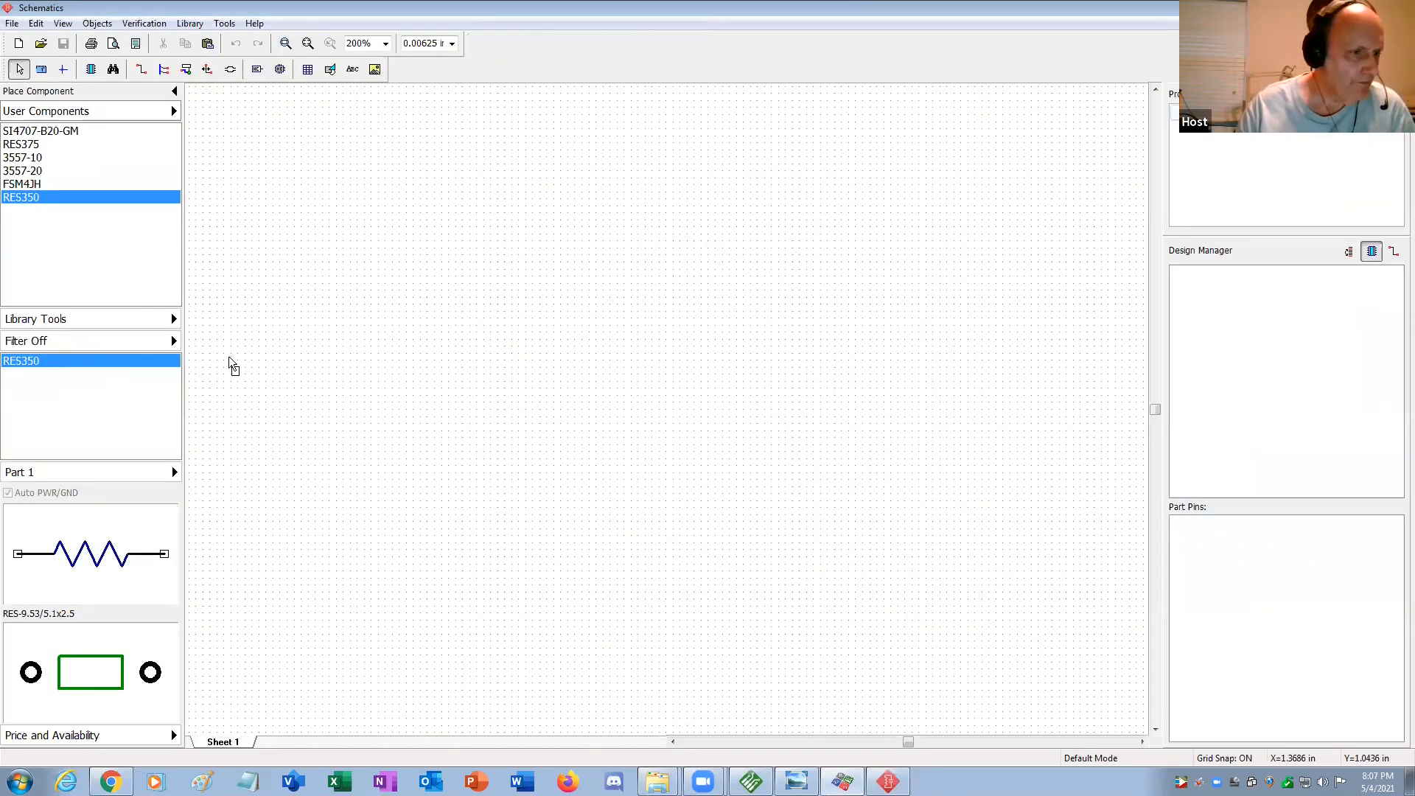
{"action": "left_click", "coordinate": [618, 332]}
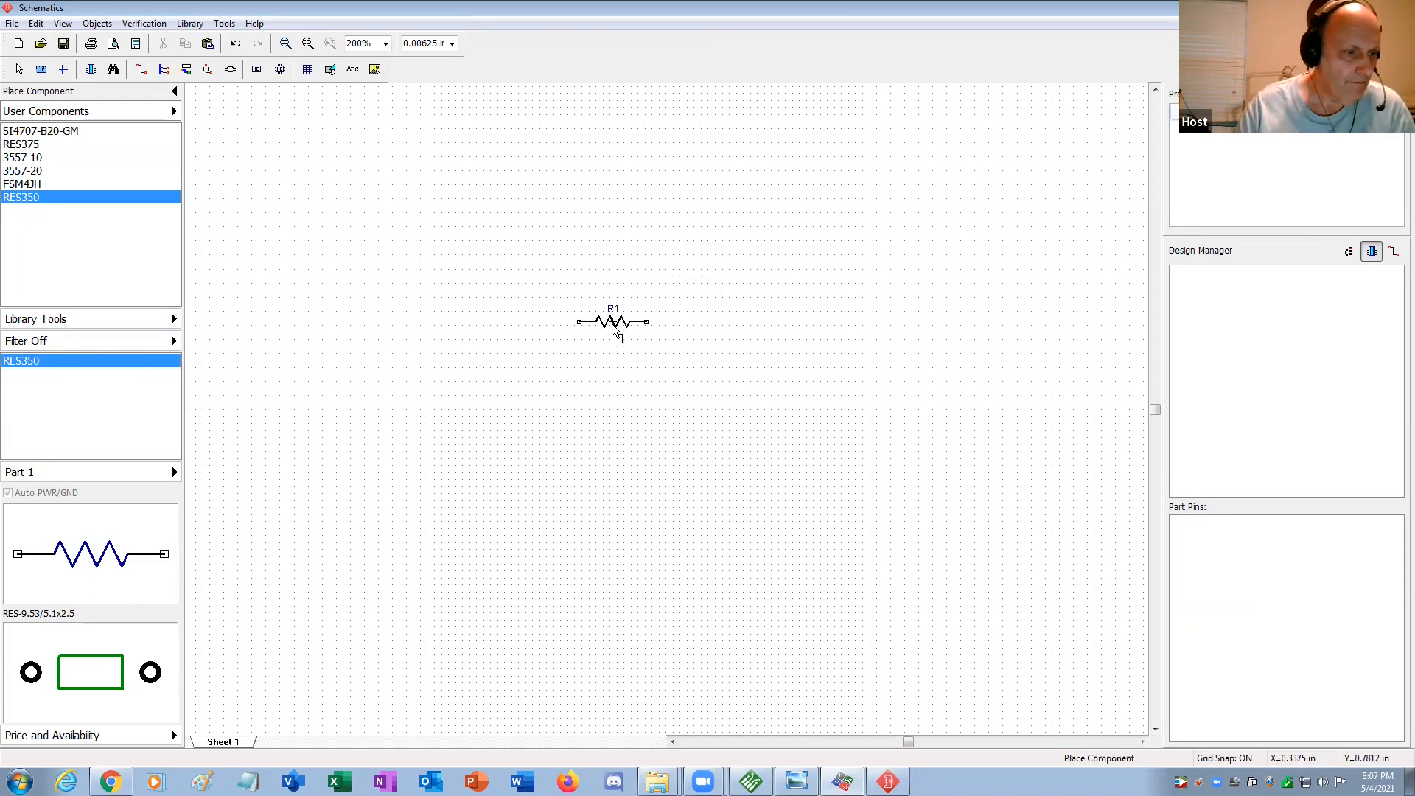
{"action": "key", "text": "Escape"}
Open the attached pattern settings of resistor R1 and filter the patterns by the name RES-8.89 across all libraries.
{"action": "double_click", "coordinate": [613, 322]}
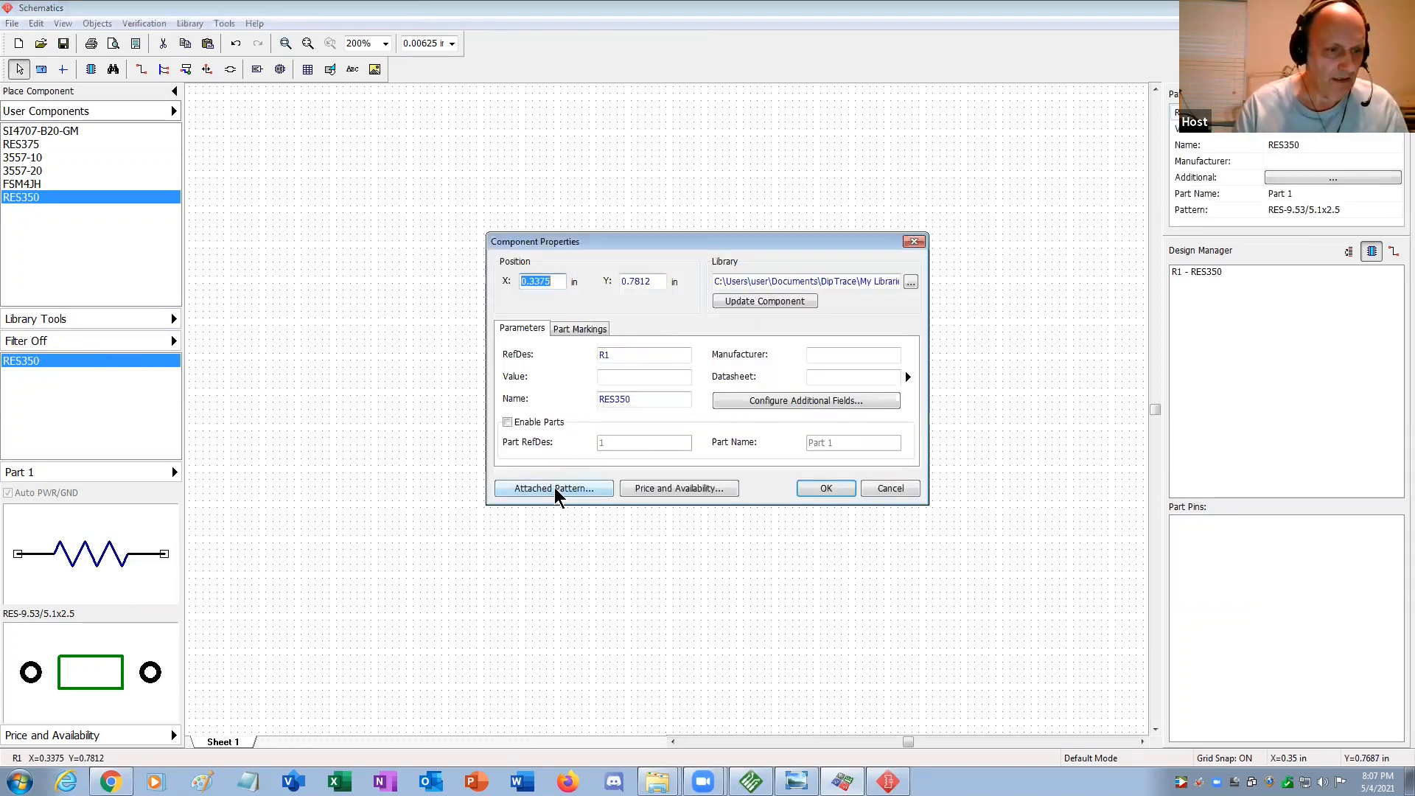
{"action": "left_click", "coordinate": [557, 489]}
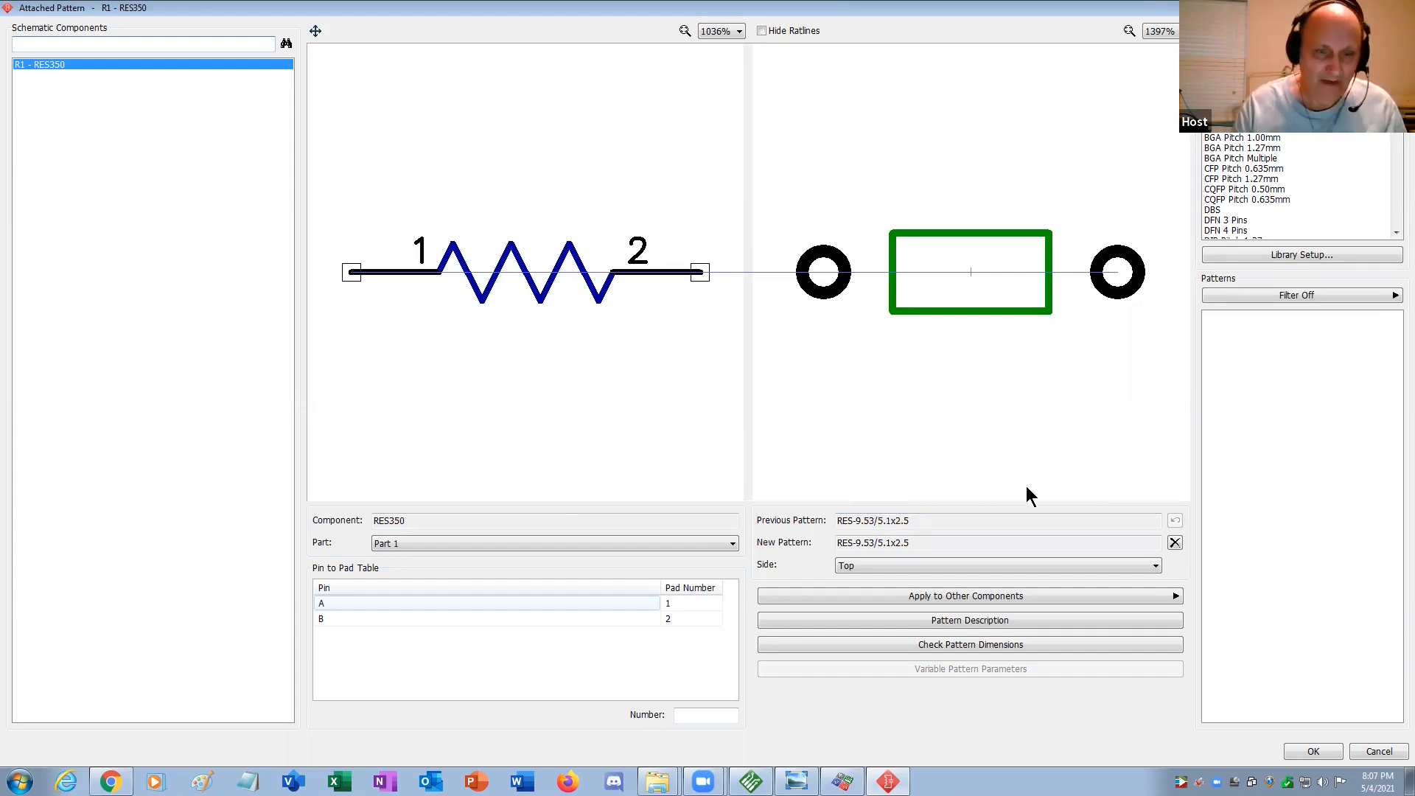
{"action": "left_click", "coordinate": [1239, 295]}
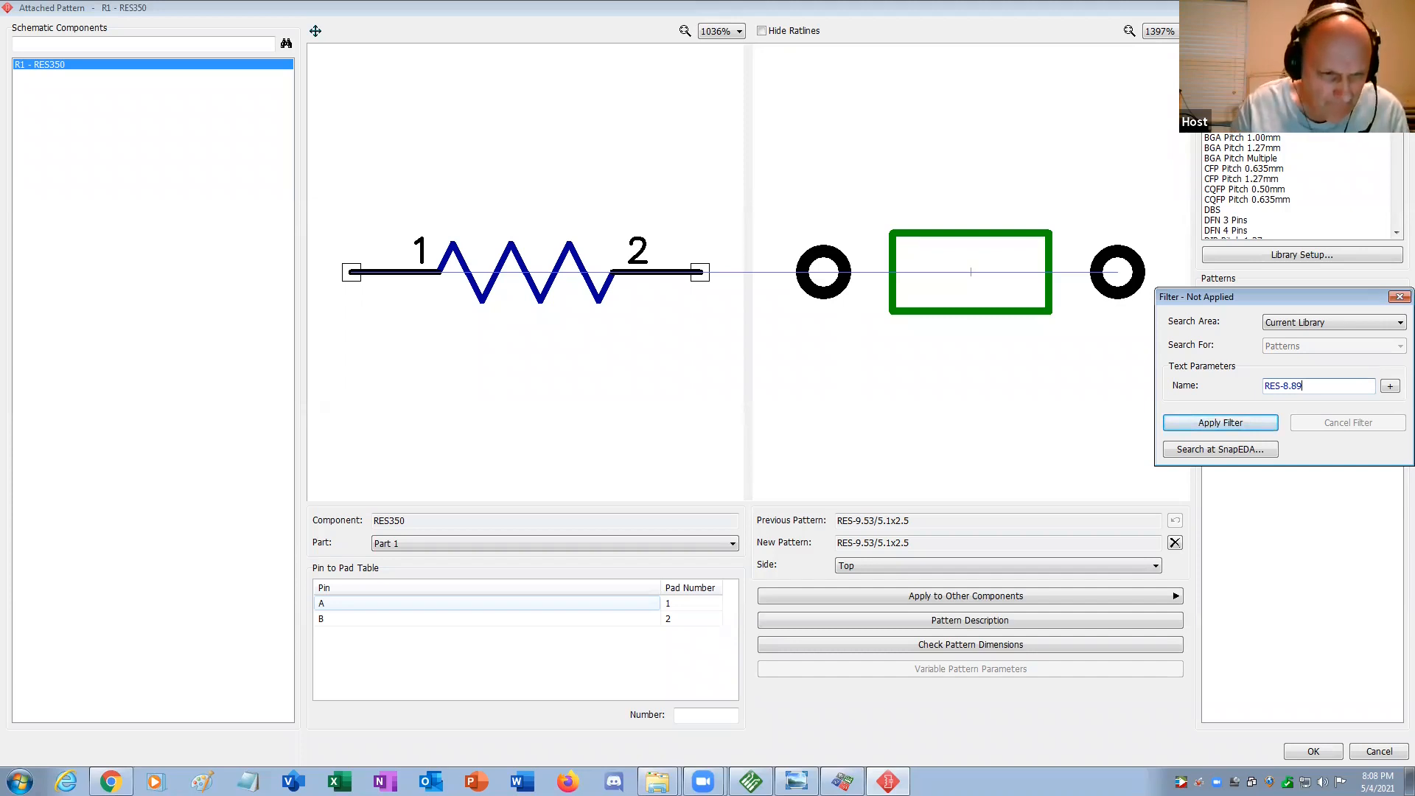
{"action": "left_click", "coordinate": [1246, 422]}
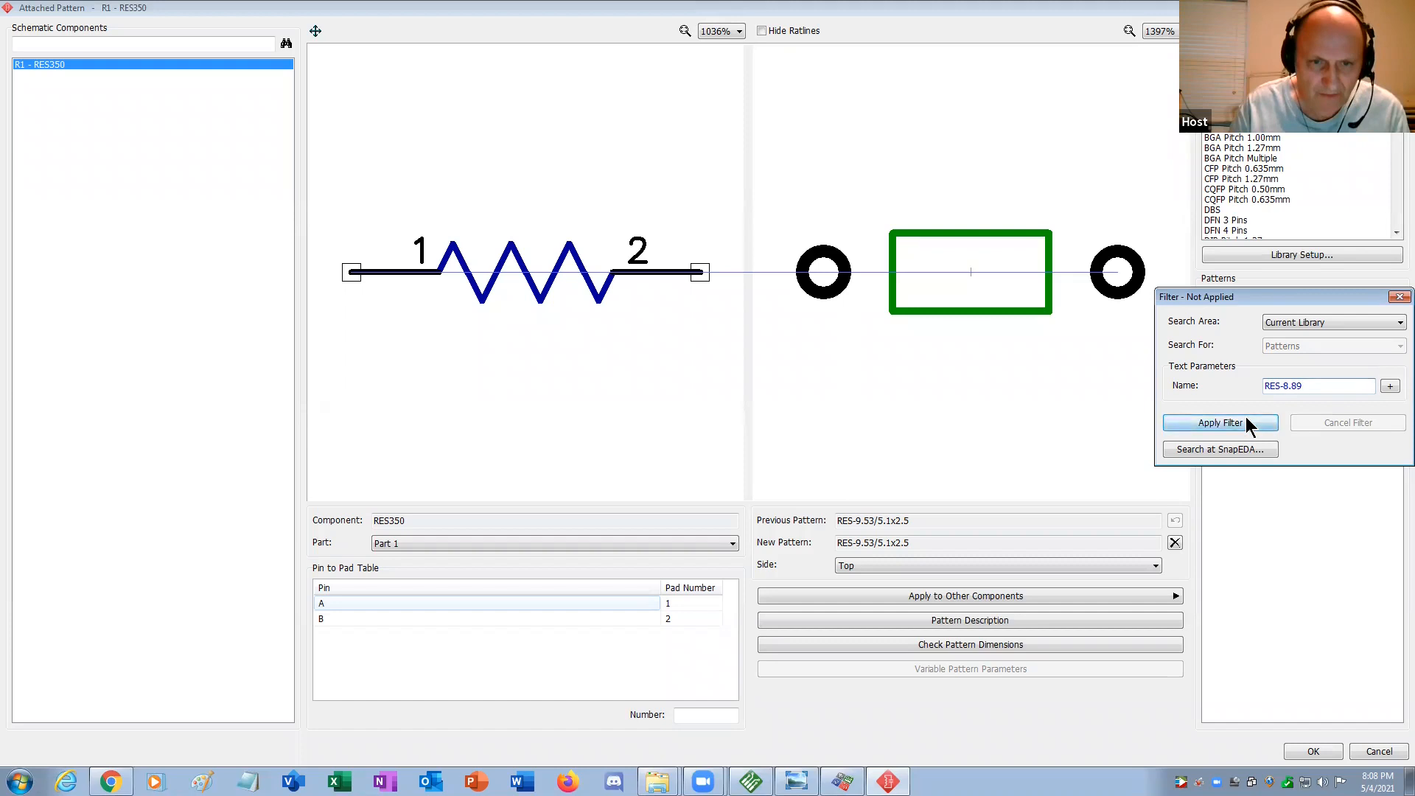
{"action": "left_click", "coordinate": [1288, 317]}
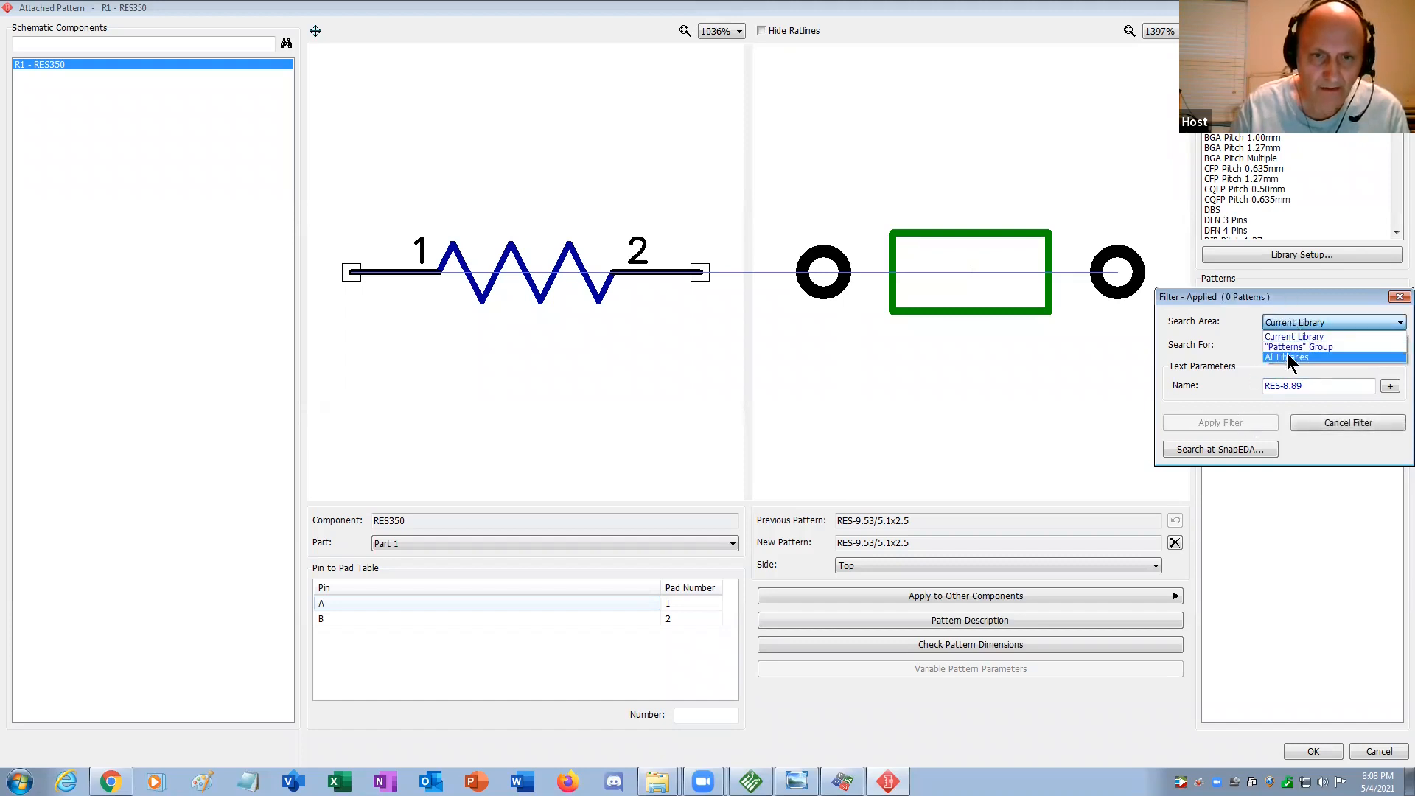
{"action": "left_click", "coordinate": [1291, 355]}
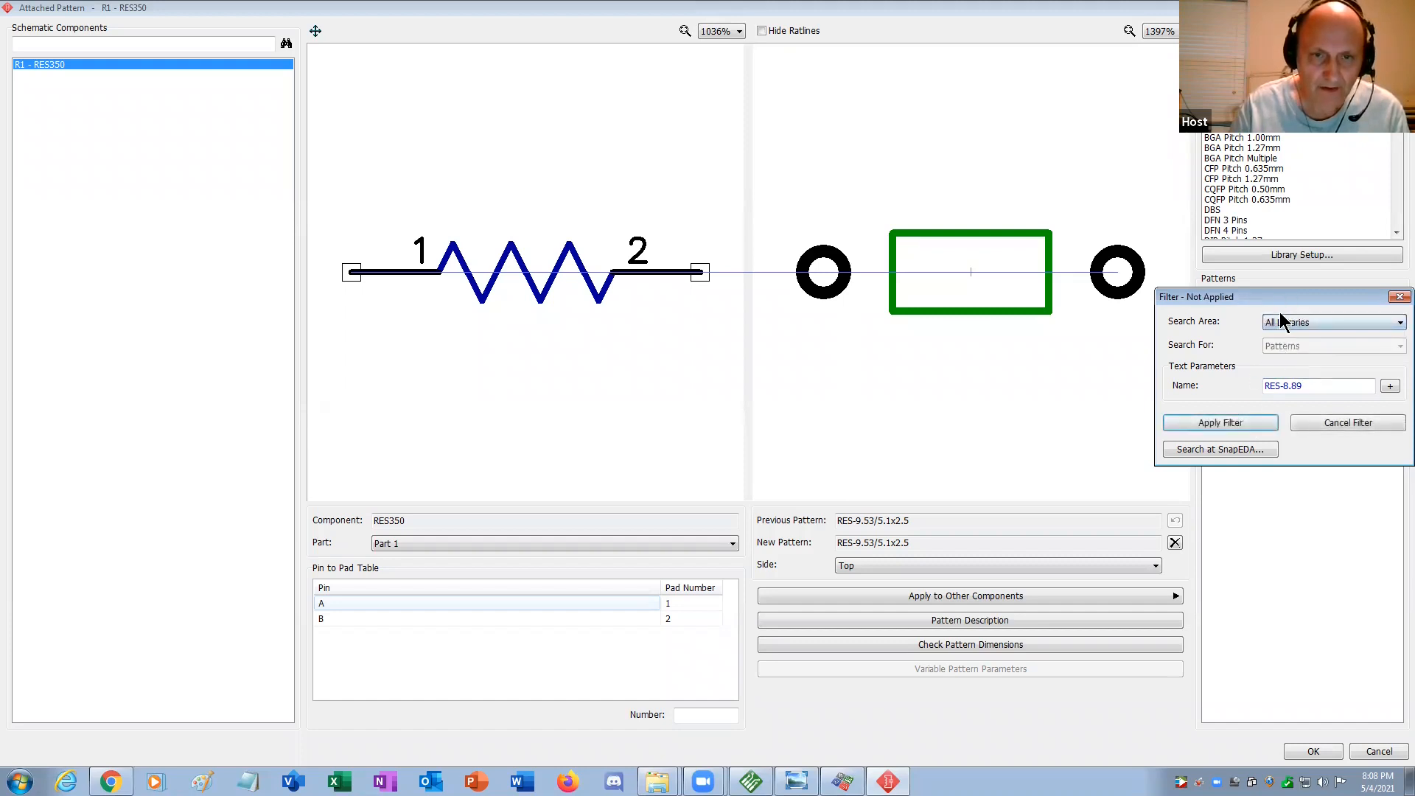
{"action": "left_click", "coordinate": [1243, 425]}
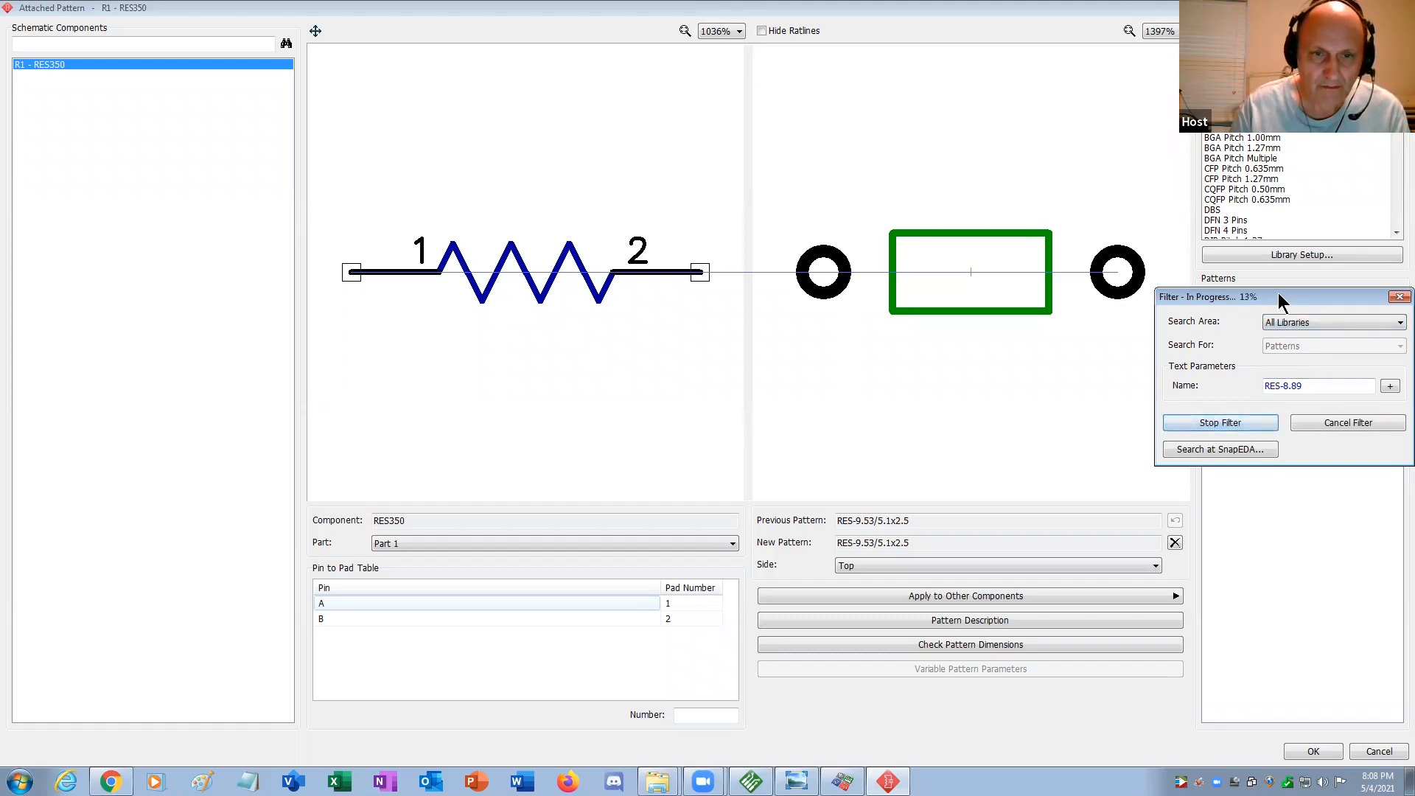
{"action": "left_click_drag", "start_coordinate": [1276, 293], "coordinate": [1230, 58]}
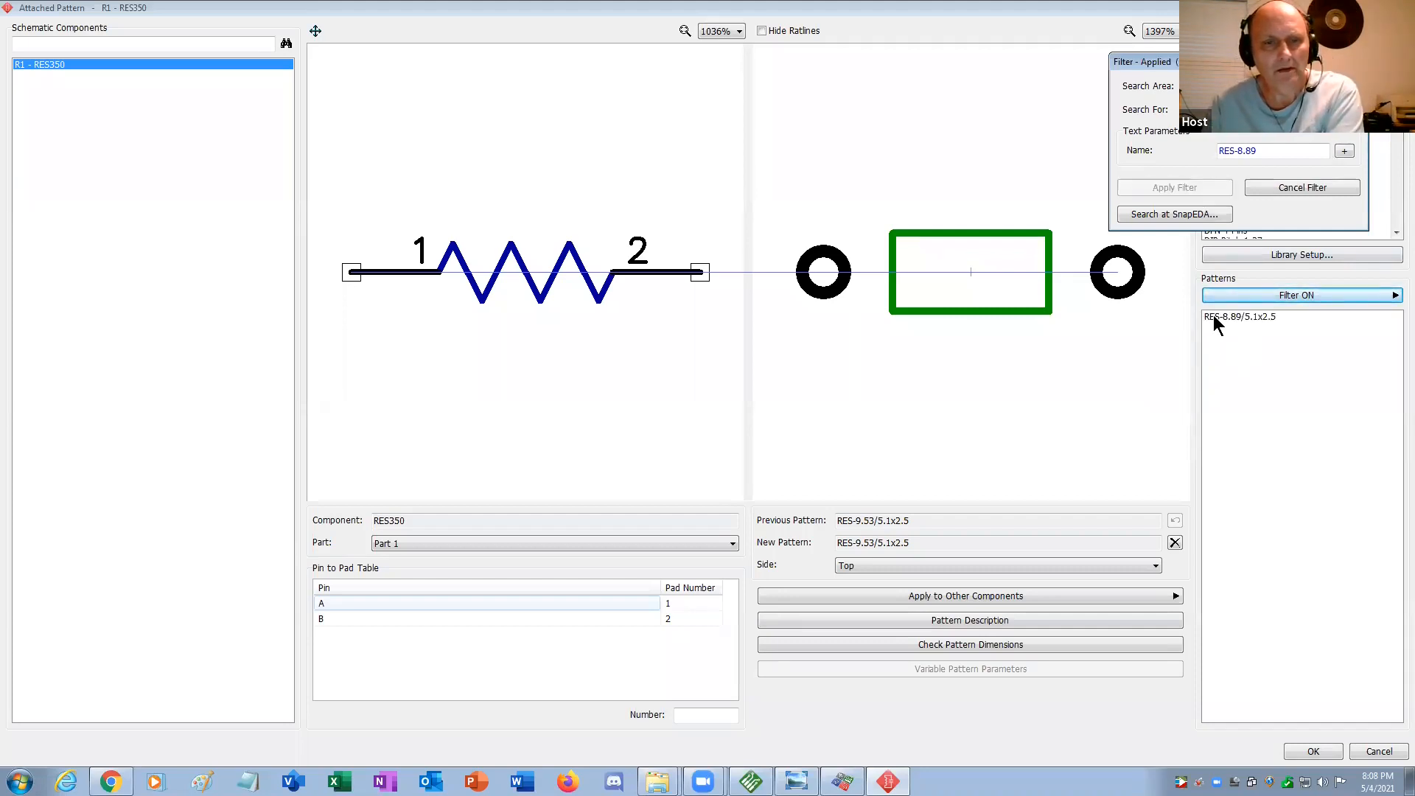
Attach the RES-8.89/5.1x2.5 pattern to resistor R1 and accept the component properties.
{"action": "left_click", "coordinate": [1214, 316]}
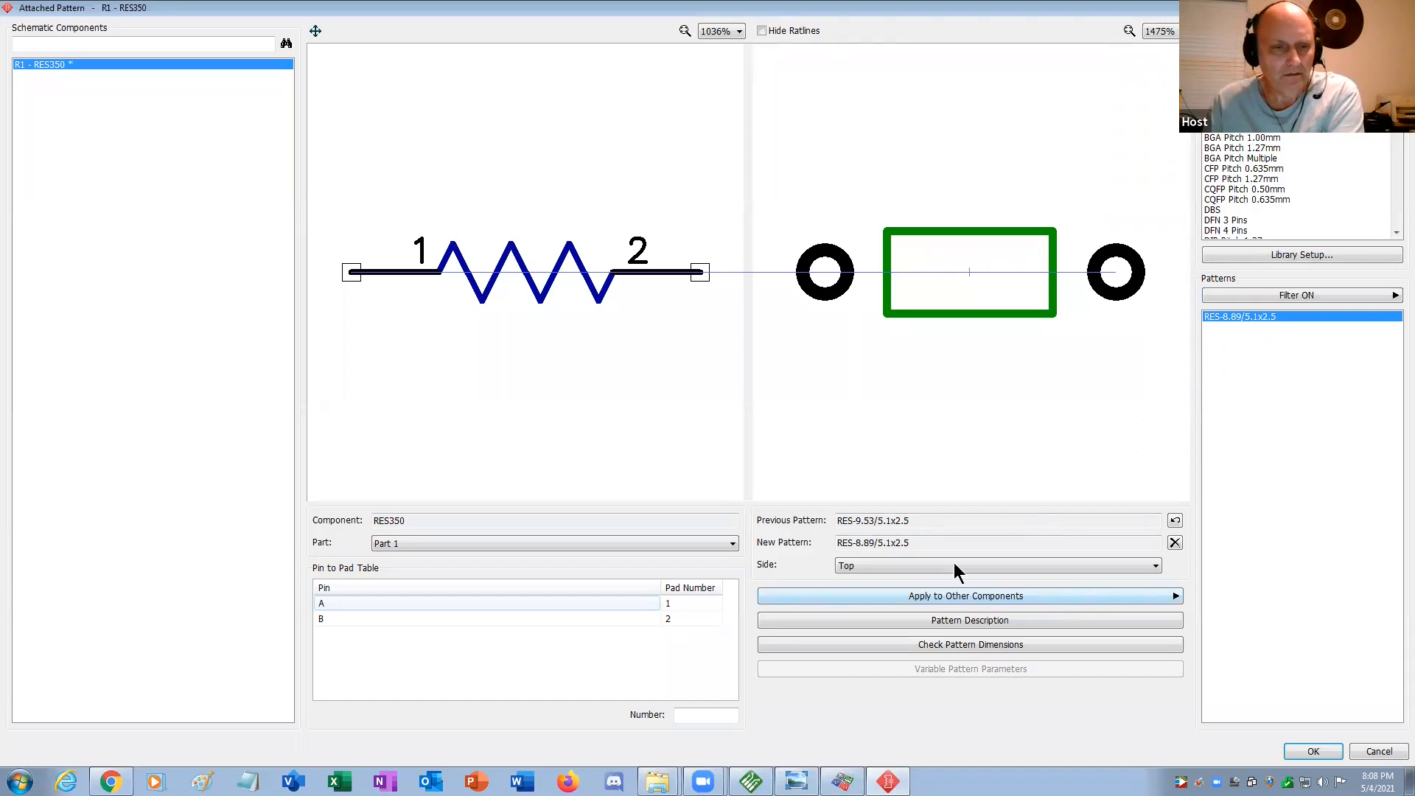
{"action": "left_click", "coordinate": [1297, 751]}
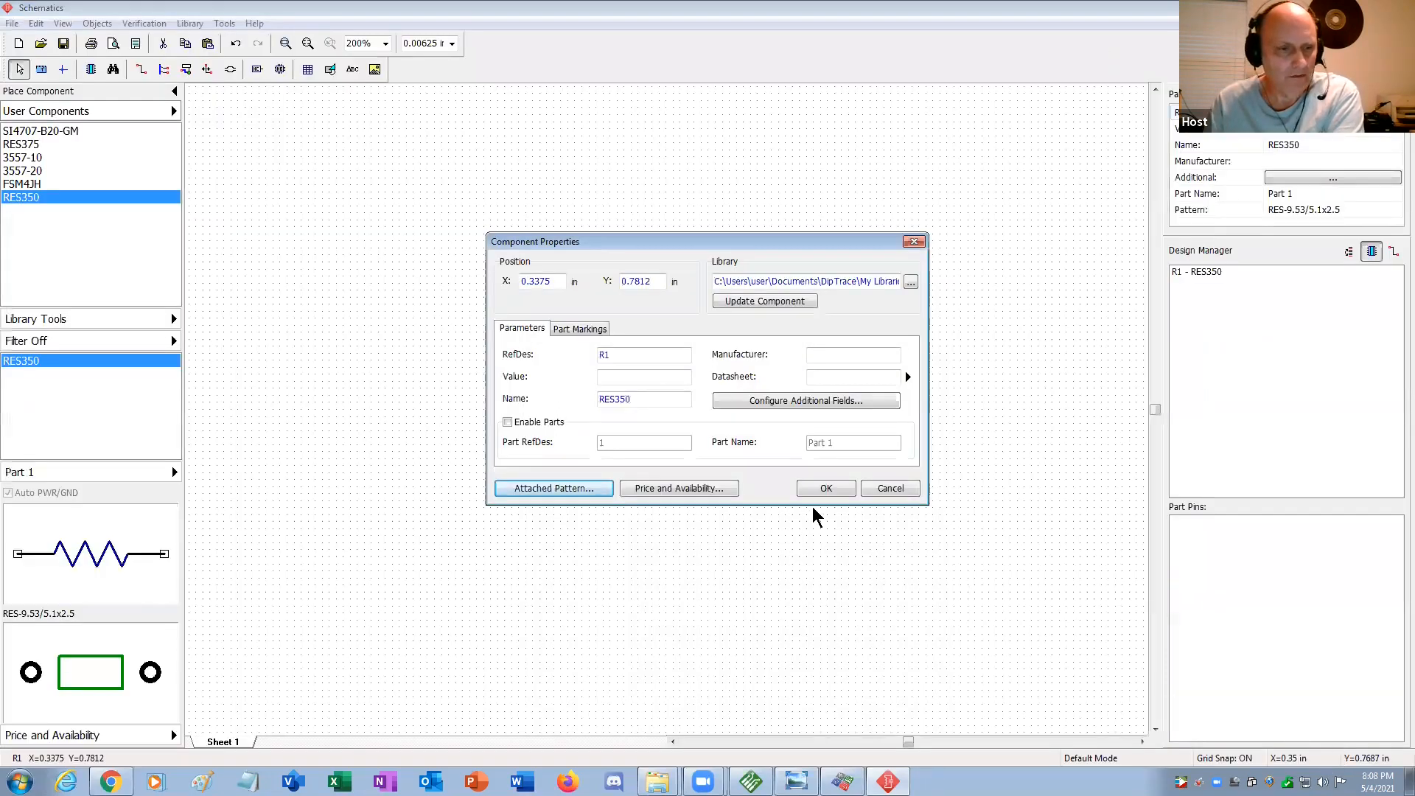
{"action": "left_click", "coordinate": [824, 488]}
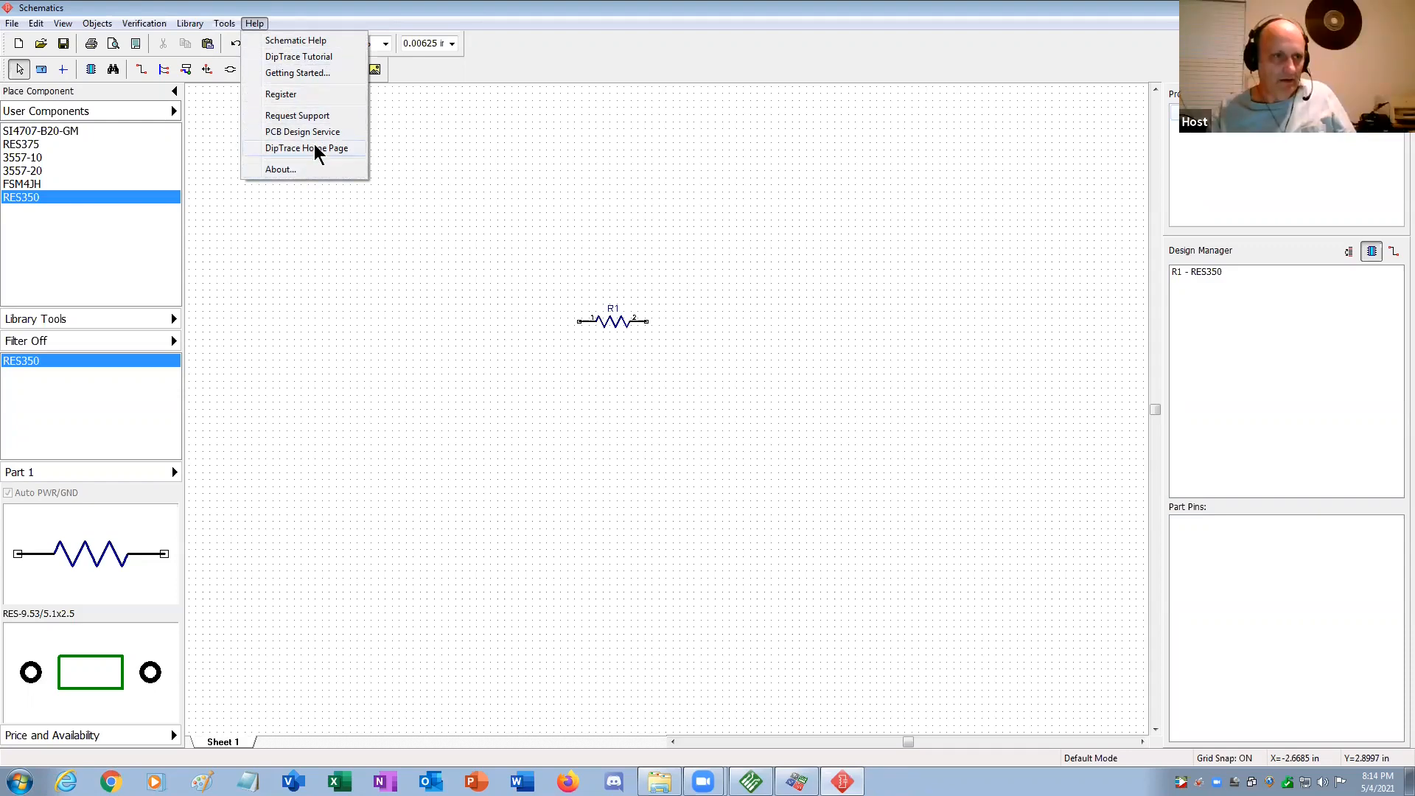
Close the schematic without saving the changes.
{"action": "left_click", "coordinate": [1397, 8]}
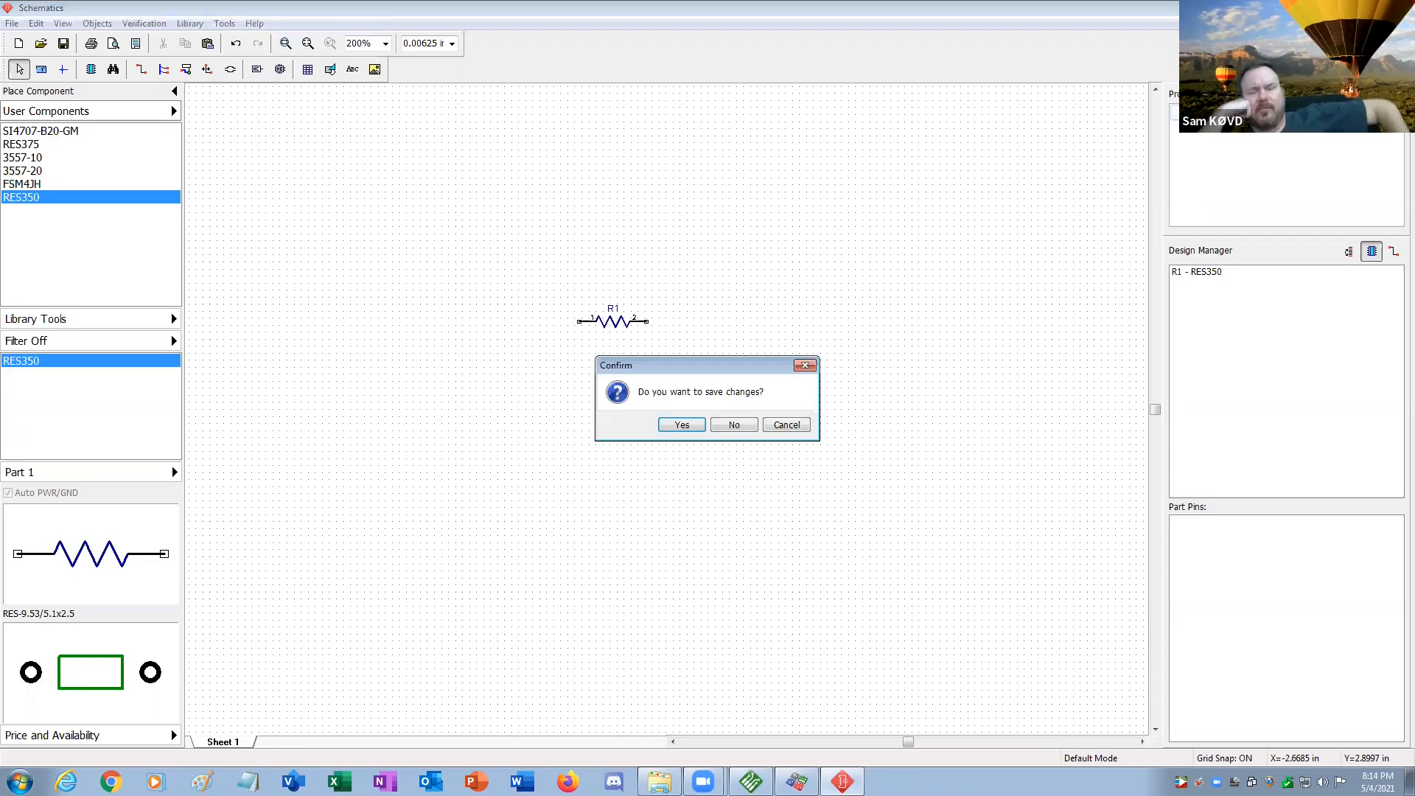
{"action": "left_click", "coordinate": [734, 425]}
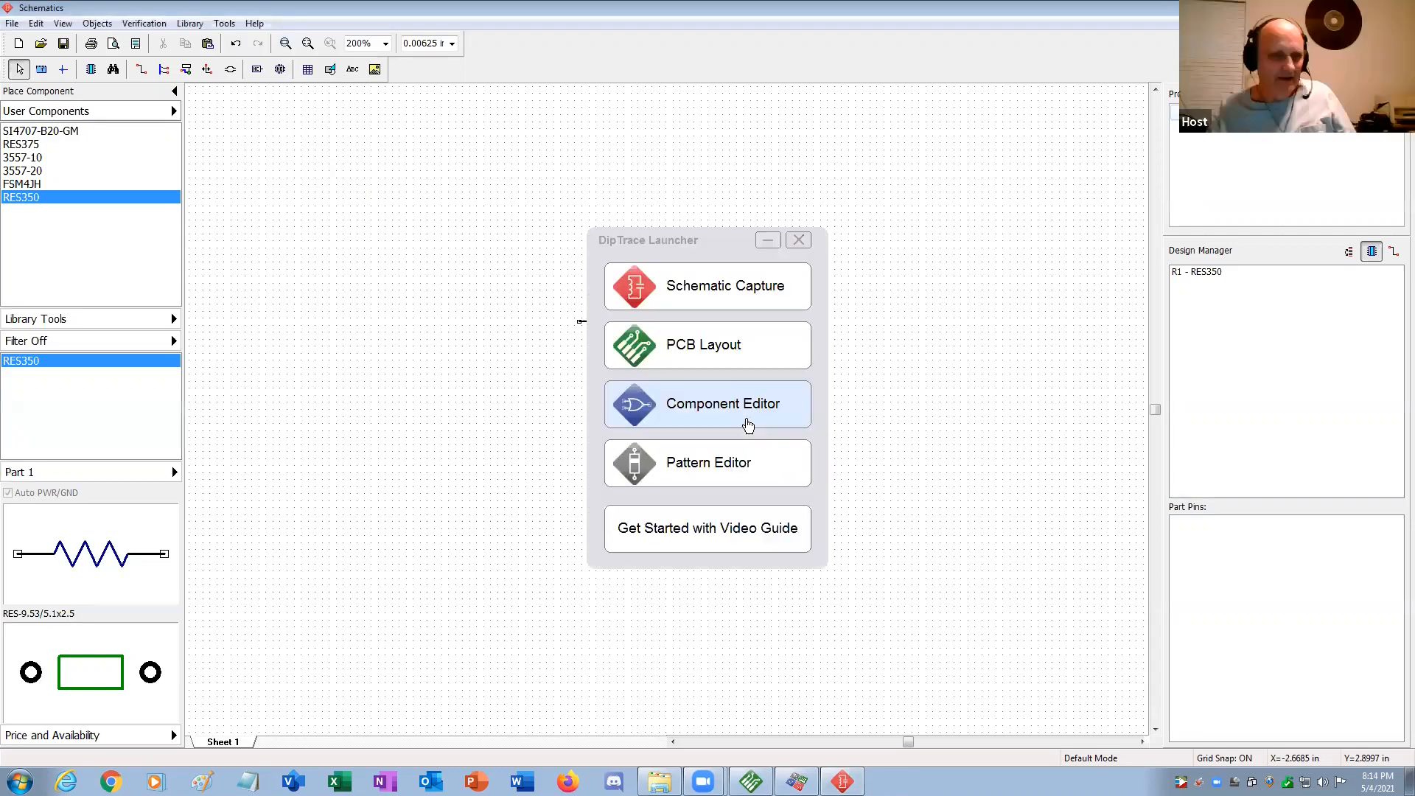